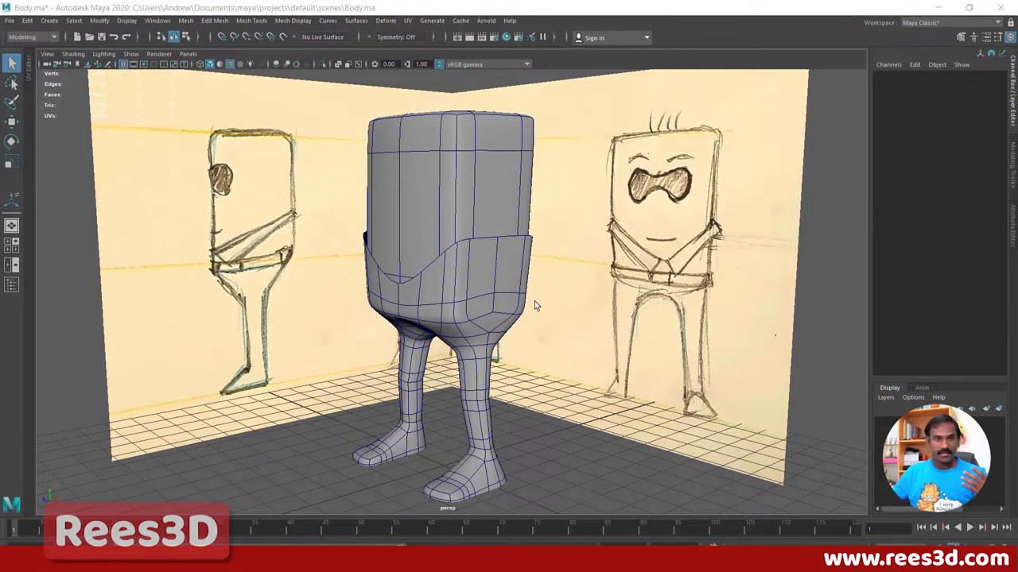
# Step: Examine the body block and trouser mesh against the front and side sketches, focusing on the trousers' upper rim at the back
pyautogui.click(490, 359)
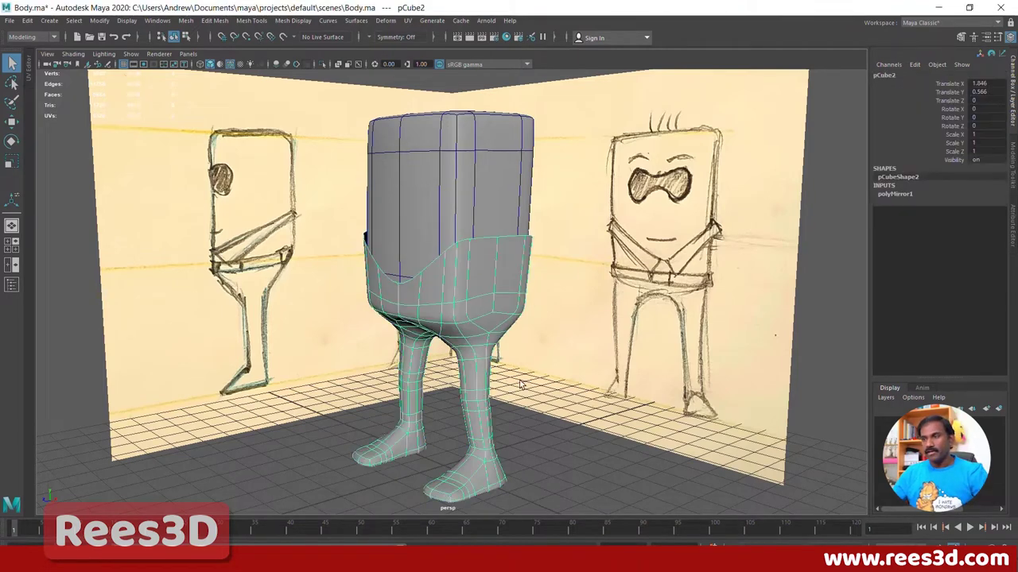
pyautogui.moveTo(475, 275)
pyautogui.keyDown('alt'); pyautogui.mouseDown()
pyautogui.moveTo(474, 288)
pyautogui.moveTo(401, 314)
pyautogui.moveTo(332, 324)
pyautogui.moveTo(363, 325)
pyautogui.moveTo(469, 274)
pyautogui.mouseUp(); pyautogui.keyUp('alt')
pyautogui.click(468, 270)
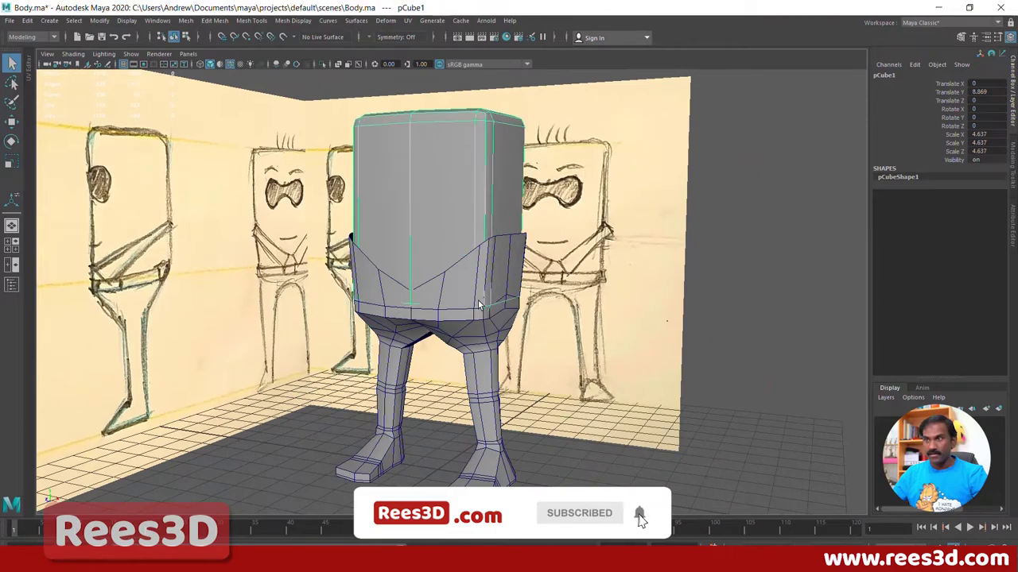
pyautogui.keyDown('alt'); pyautogui.moveTo(463, 234); pyautogui.dragTo(431, 255); pyautogui.keyUp('alt')
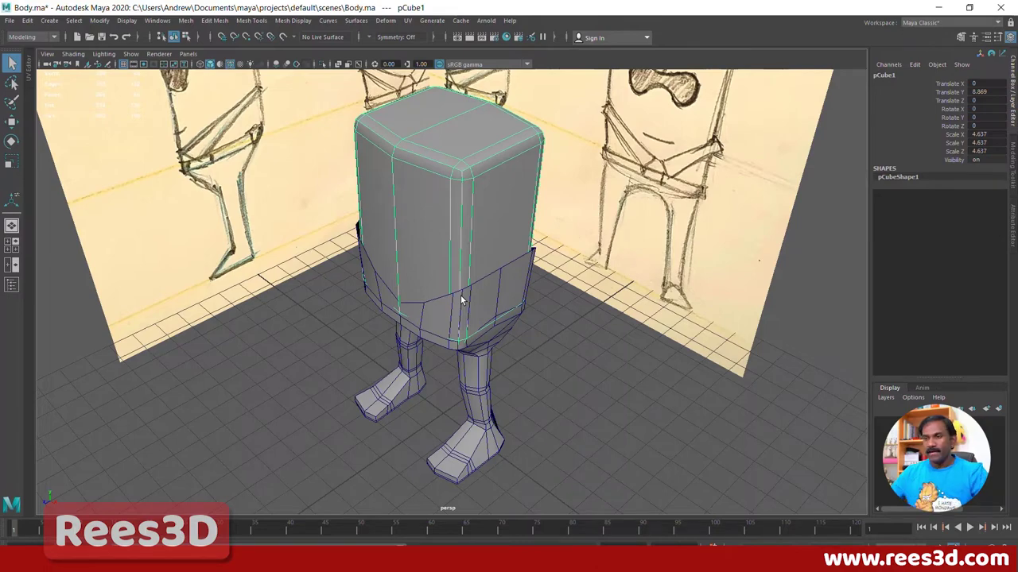
pyautogui.keyDown('alt'); pyautogui.moveTo(458, 310); pyautogui.dragTo(535, 315); pyautogui.keyUp('alt')
pyautogui.click(494, 341)
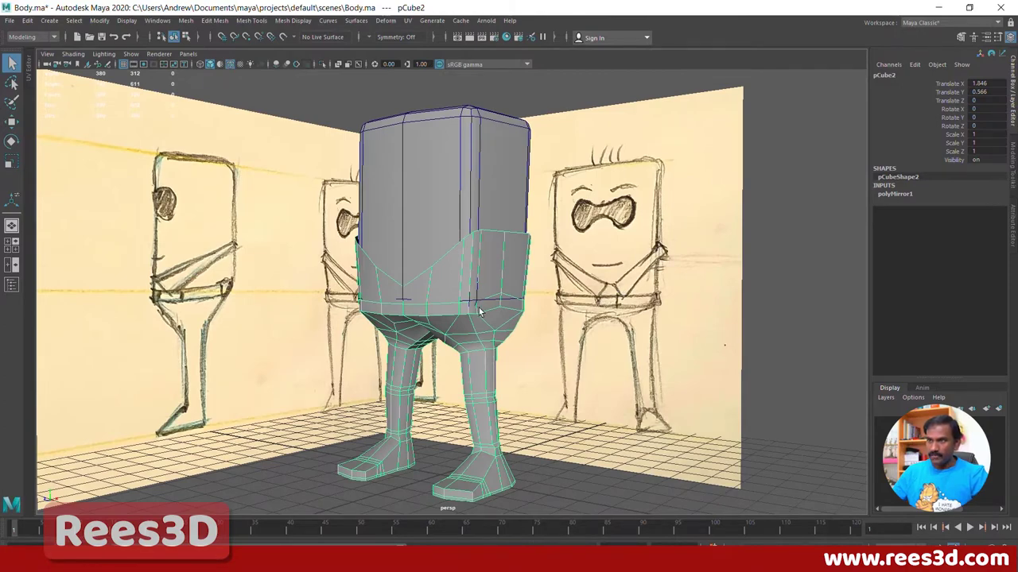
pyautogui.keyDown('alt'); pyautogui.moveTo(454, 309); pyautogui.dragTo(258, 323); pyautogui.keyUp('alt')
pyautogui.keyDown('alt'); pyautogui.moveTo(336, 324); pyautogui.dragTo(556, 331, button='right'); pyautogui.keyUp('alt')
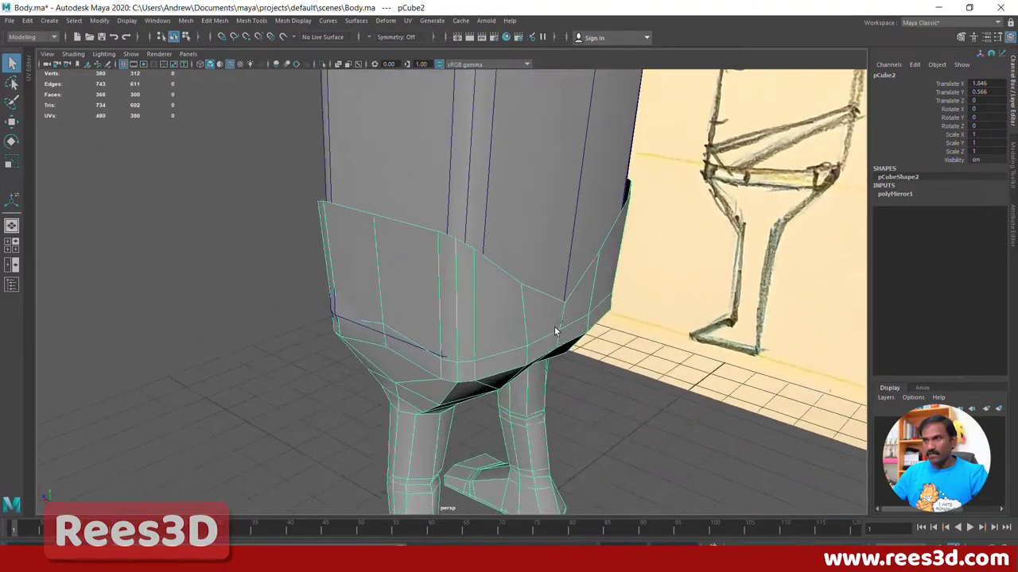
pyautogui.keyDown('alt'); pyautogui.moveTo(545, 342); pyautogui.dragTo(516, 371, button='middle'); pyautogui.keyUp('alt')
pyautogui.moveTo(516, 371)
pyautogui.keyDown('alt'); pyautogui.mouseDown()
pyautogui.moveTo(437, 364)
pyautogui.moveTo(521, 356)
pyautogui.mouseUp(); pyautogui.keyUp('alt')
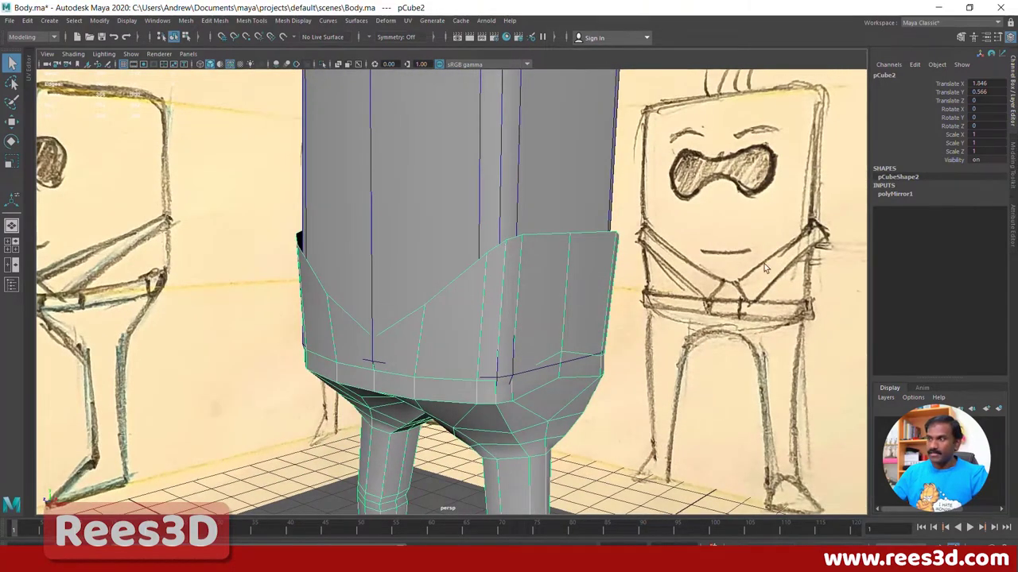
pyautogui.keyDown('alt'); pyautogui.moveTo(717, 270); pyautogui.dragTo(425, 321); pyautogui.keyUp('alt')
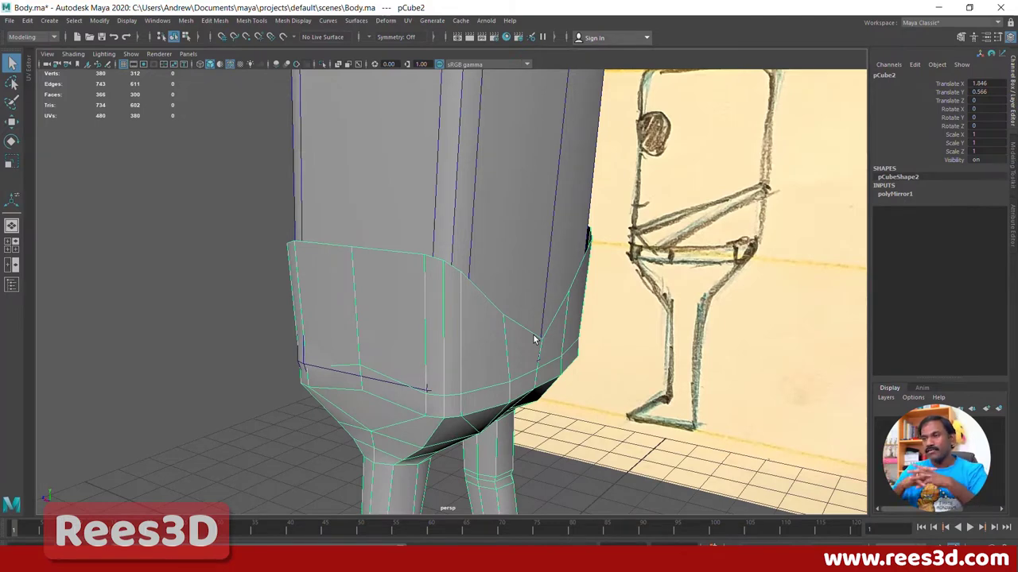
pyautogui.keyDown('alt'); pyautogui.moveTo(609, 329); pyautogui.dragTo(560, 334); pyautogui.keyUp('alt')
pyautogui.scroll(1, 559, 335)
pyautogui.keyDown('alt'); pyautogui.moveTo(560, 335); pyautogui.dragTo(562, 339, button='middle'); pyautogui.keyUp('alt')
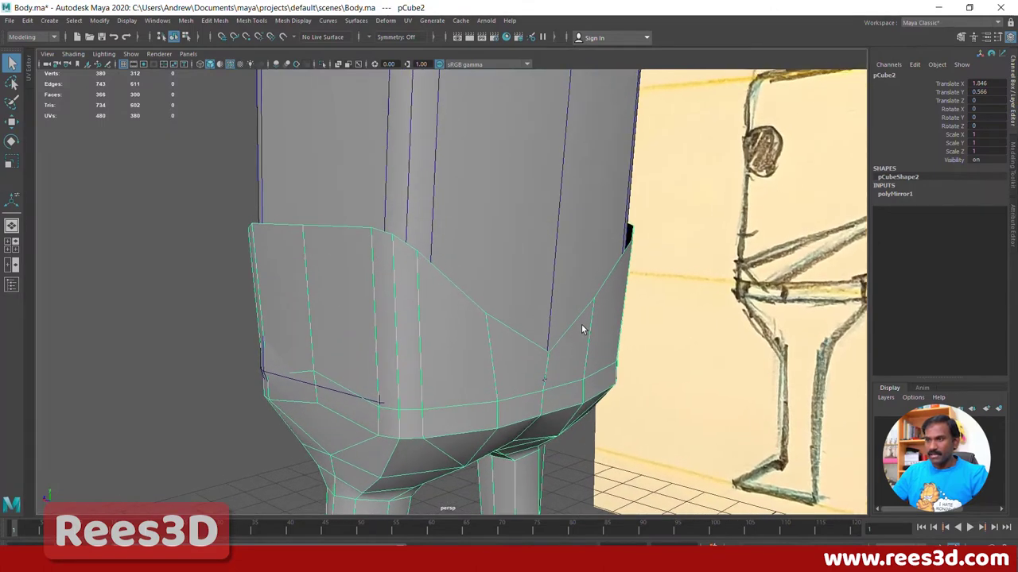
# Step: Raise the centre vertex of the trousers' rear rim to about the height of the side rims and adjust its depth
pyautogui.moveTo(582, 330); pyautogui.dragTo(547, 311, button='right')
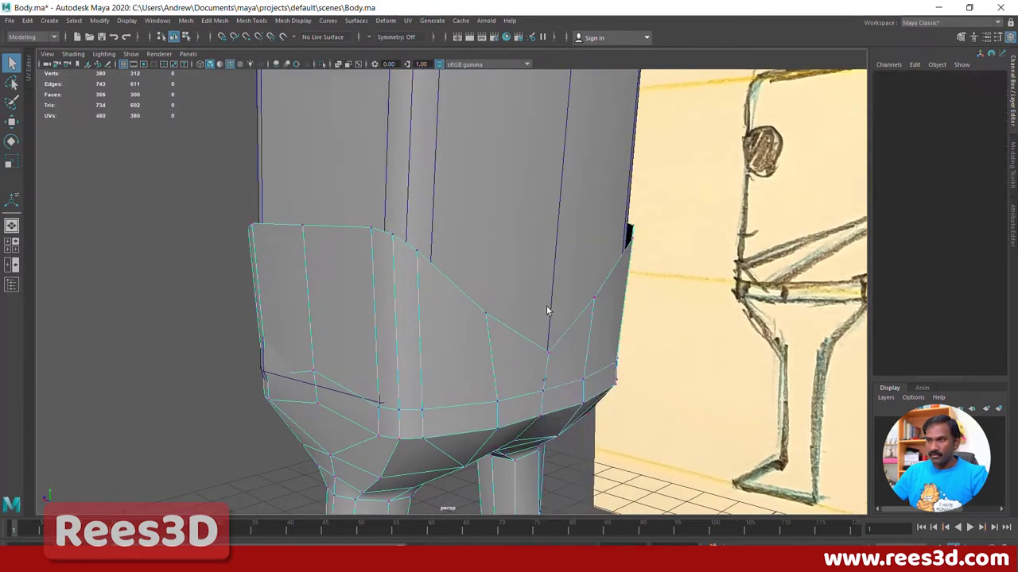
pyautogui.click(548, 357)
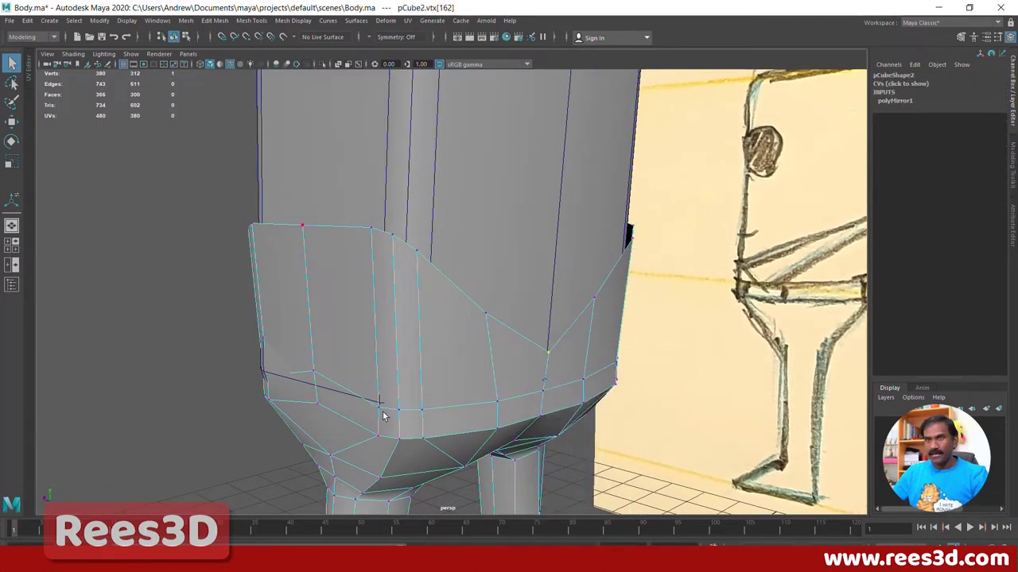
pyautogui.click(11, 122)
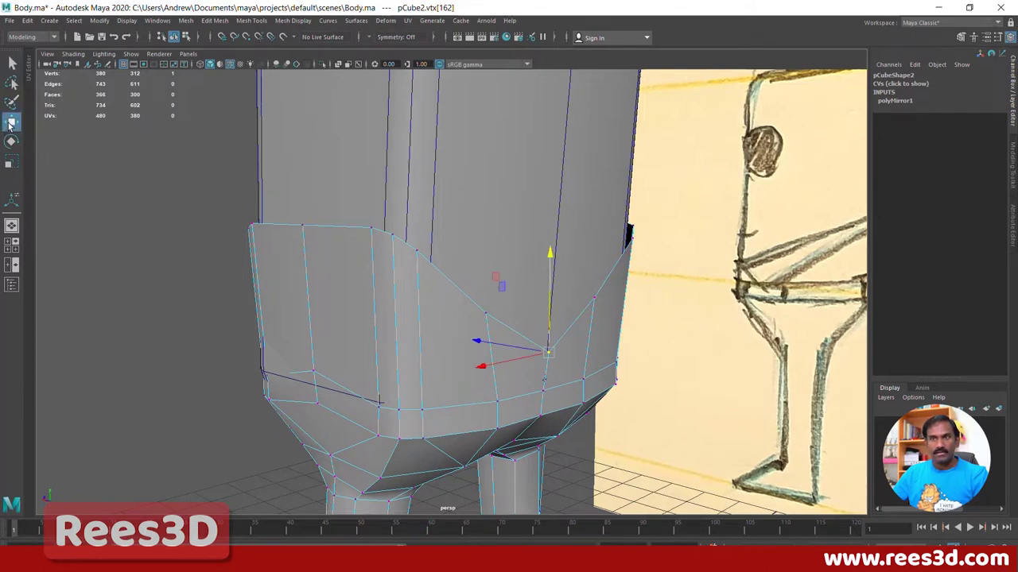
pyautogui.moveTo(549, 256); pyautogui.dragTo(536, 133)
pyautogui.moveTo(545, 283)
pyautogui.keyDown('alt'); pyautogui.mouseDown()
pyautogui.moveTo(560, 238)
pyautogui.moveTo(576, 260)
pyautogui.mouseUp(); pyautogui.keyUp('alt')
pyautogui.moveTo(533, 228); pyautogui.dragTo(543, 230)
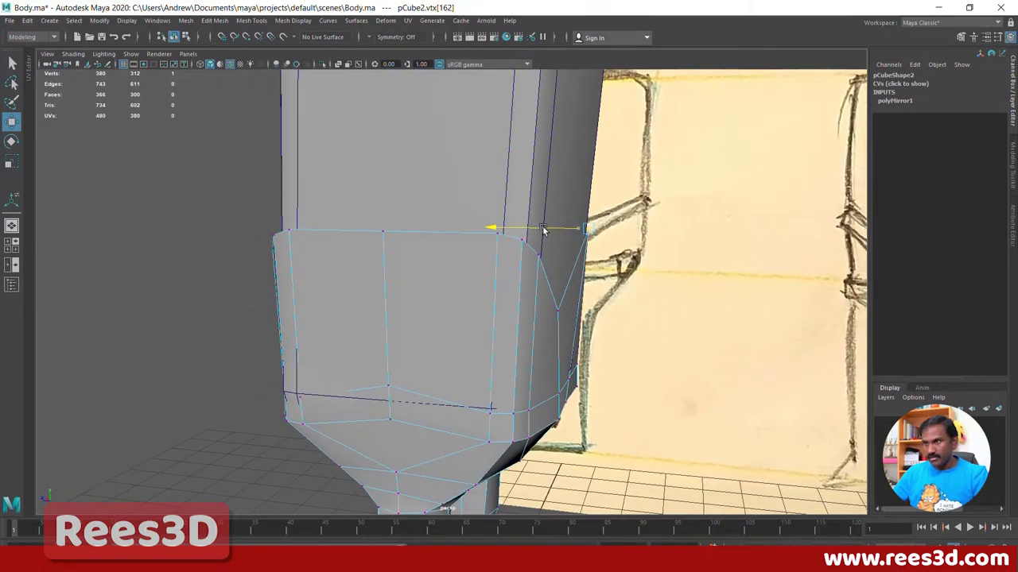
# Step: In the side view, align the rear centre rim vertex with the back end of the sketched strap
pyautogui.press('space')
pyautogui.press('space')
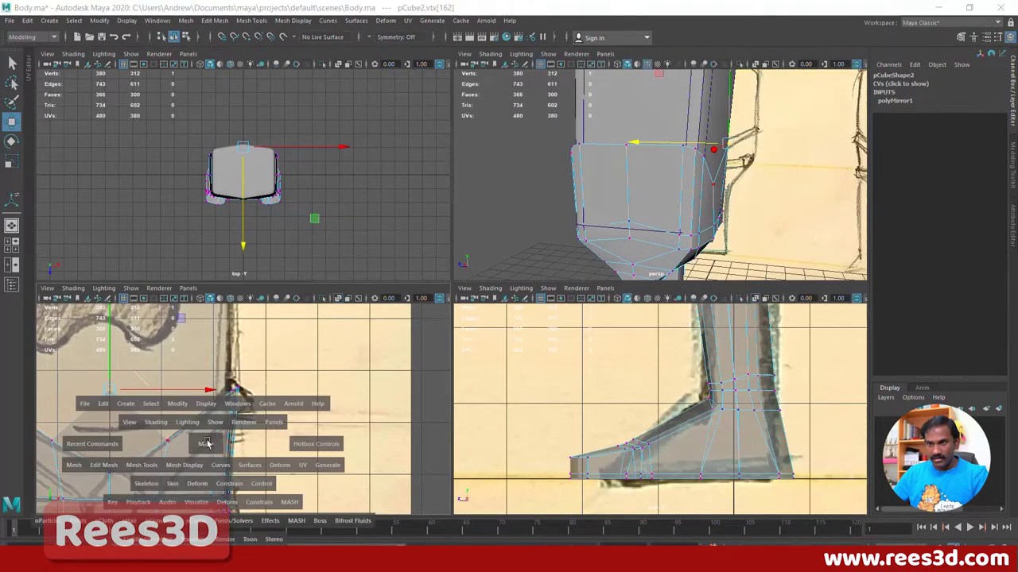
pyautogui.press('space')
pyautogui.press('space')
pyautogui.keyDown('alt'); pyautogui.moveTo(692, 390); pyautogui.dragTo(411, 283, button='right'); pyautogui.keyUp('alt')
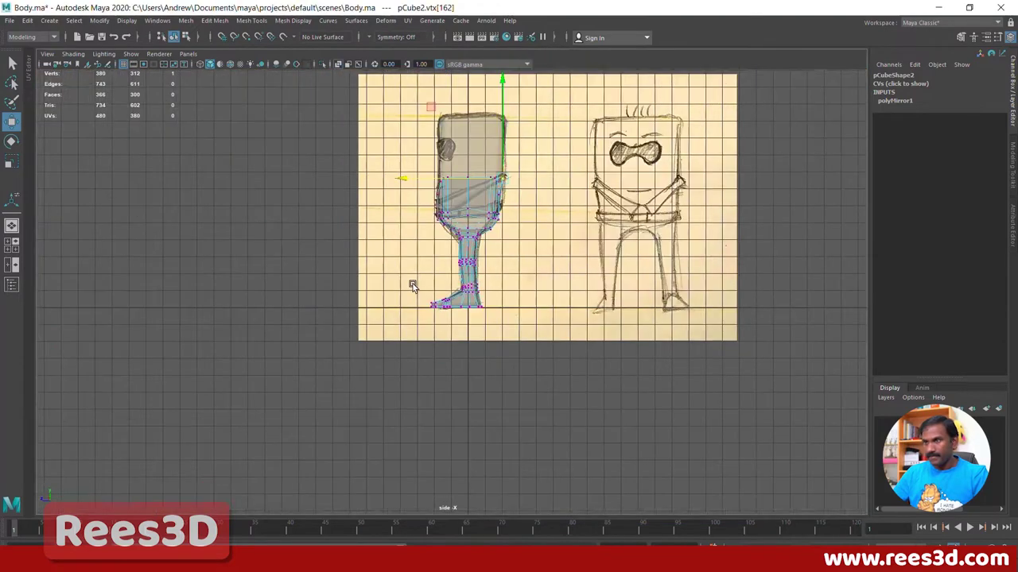
pyautogui.keyDown('alt'); pyautogui.moveTo(461, 203); pyautogui.dragTo(467, 262, button='middle'); pyautogui.keyUp('alt')
pyautogui.scroll(6, 502, 304)
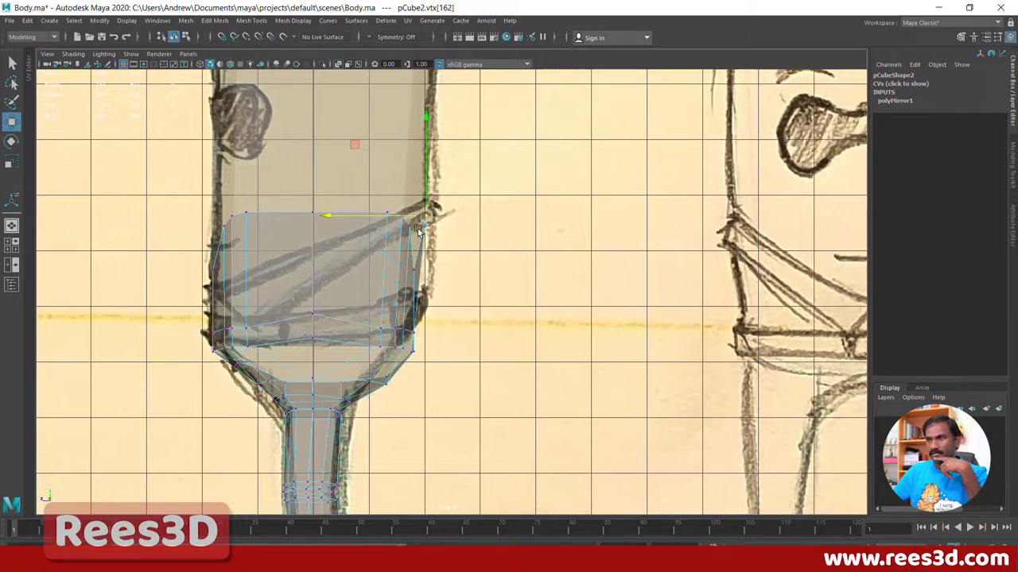
pyautogui.moveTo(422, 223); pyautogui.dragTo(429, 225)
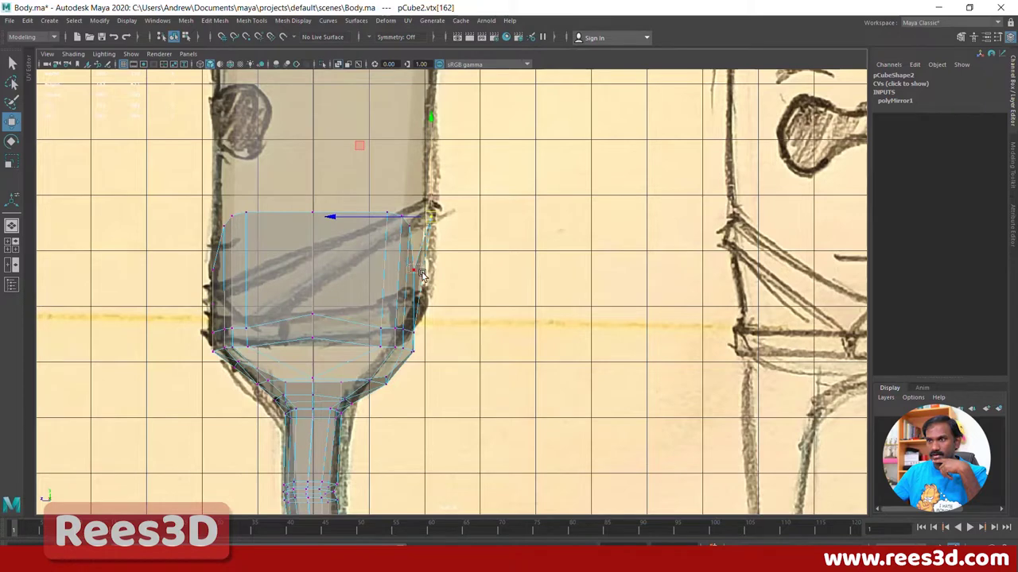
# Step: Try to move the rear rim vertices beside the centre outward and down onto the side sketch's back outline
pyautogui.click(417, 271)
pyautogui.click(434, 277)
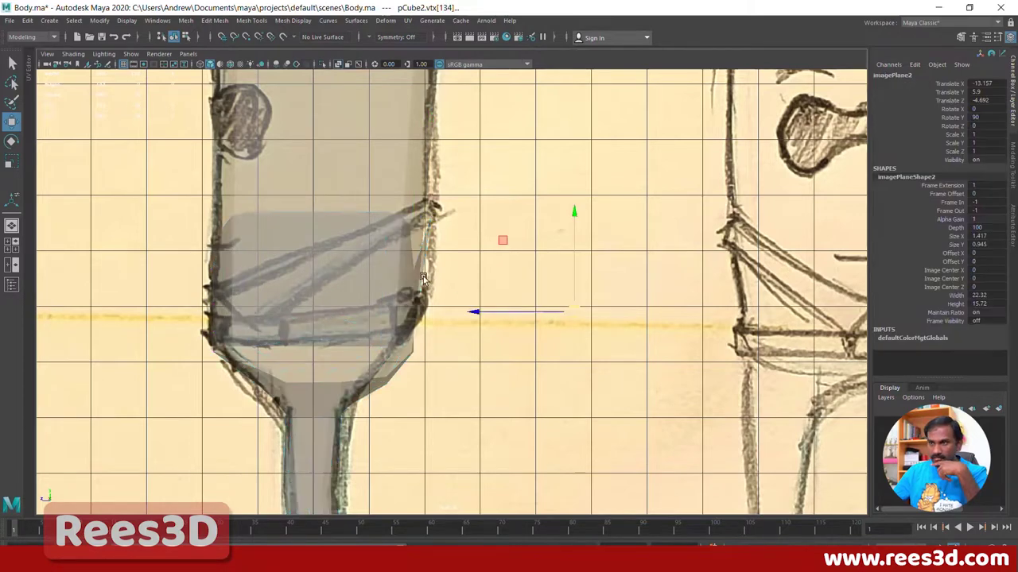
pyautogui.click(409, 269)
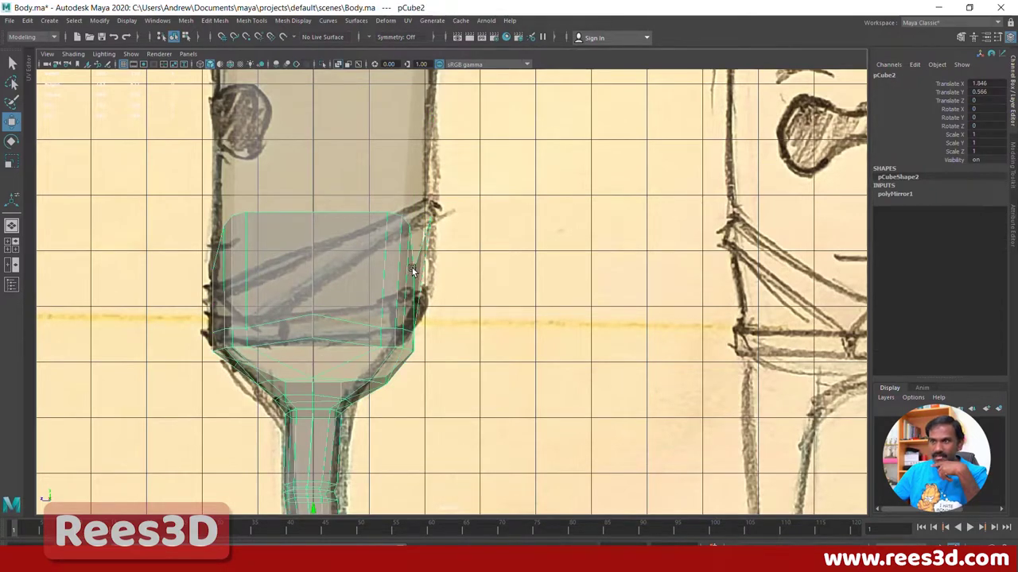
pyautogui.moveTo(411, 272)
pyautogui.mouseDown(button='right')
pyautogui.moveTo(363, 265)
pyautogui.moveTo(417, 272)
pyautogui.moveTo(395, 267)
pyautogui.mouseUp(button='right')
pyautogui.click(412, 272)
pyautogui.click(411, 269)
pyautogui.click(410, 268)
pyautogui.moveTo(413, 271)
pyautogui.mouseDown()
pyautogui.moveTo(421, 263)
pyautogui.moveTo(427, 290)
pyautogui.mouseUp()
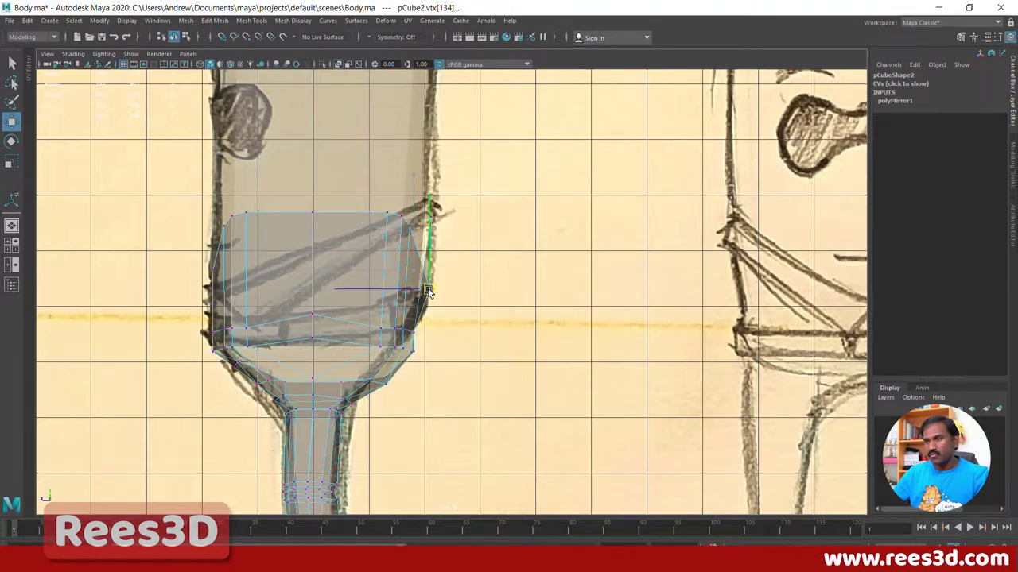
pyautogui.hotkey('ctrl', 'z')
# Step: Raise the two rear rim vertices flanking the centre to the sketched strap's height, working in the four-view layout
pyautogui.press('space')
pyautogui.press('space')
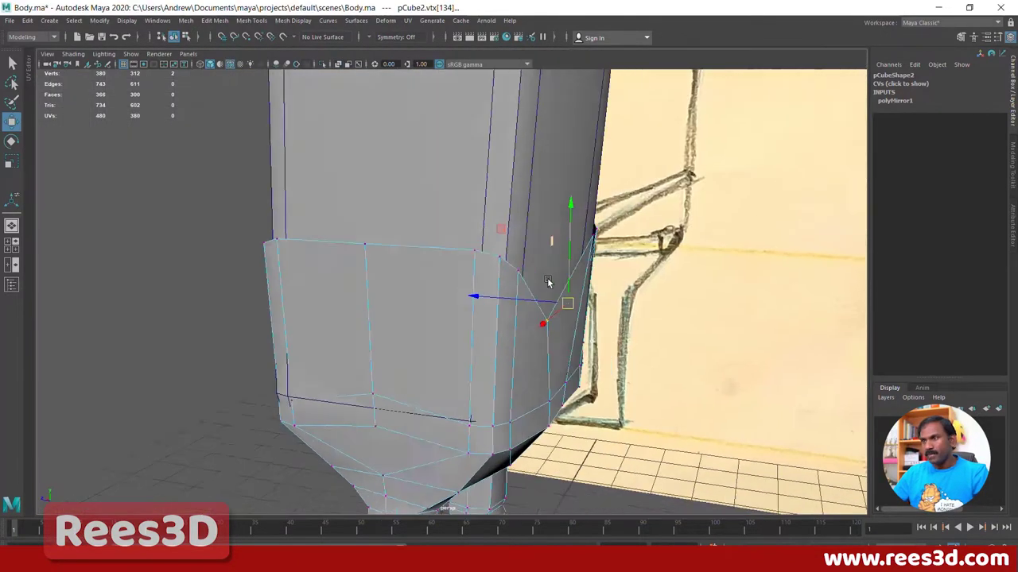
pyautogui.keyDown('alt'); pyautogui.moveTo(548, 281); pyautogui.dragTo(509, 270); pyautogui.keyUp('alt')
pyautogui.click(691, 275)
pyautogui.press('space')
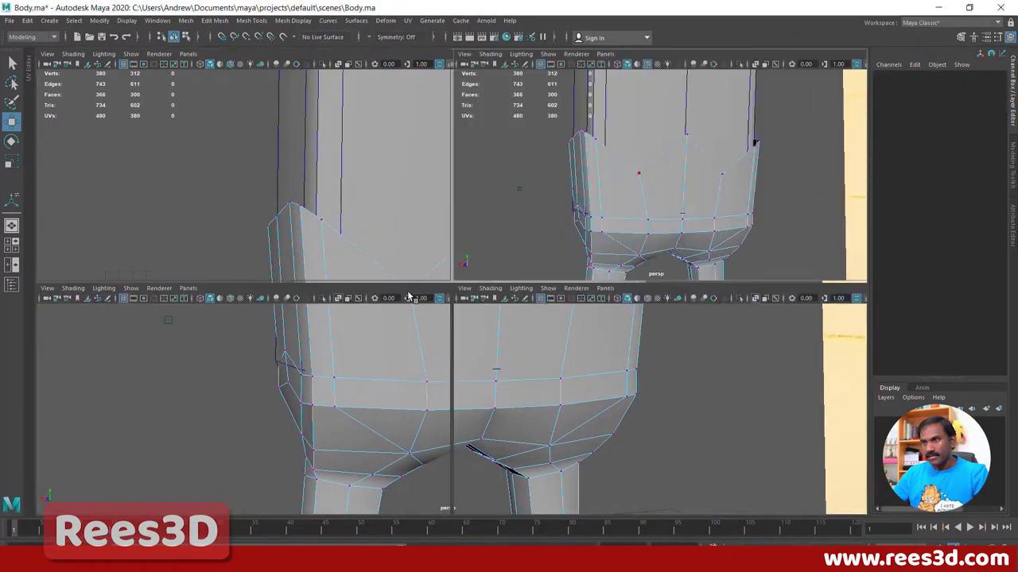
pyautogui.keyDown('alt'); pyautogui.moveTo(665, 402); pyautogui.dragTo(605, 388, button='middle'); pyautogui.keyUp('alt')
pyautogui.scroll(3, 605, 388)
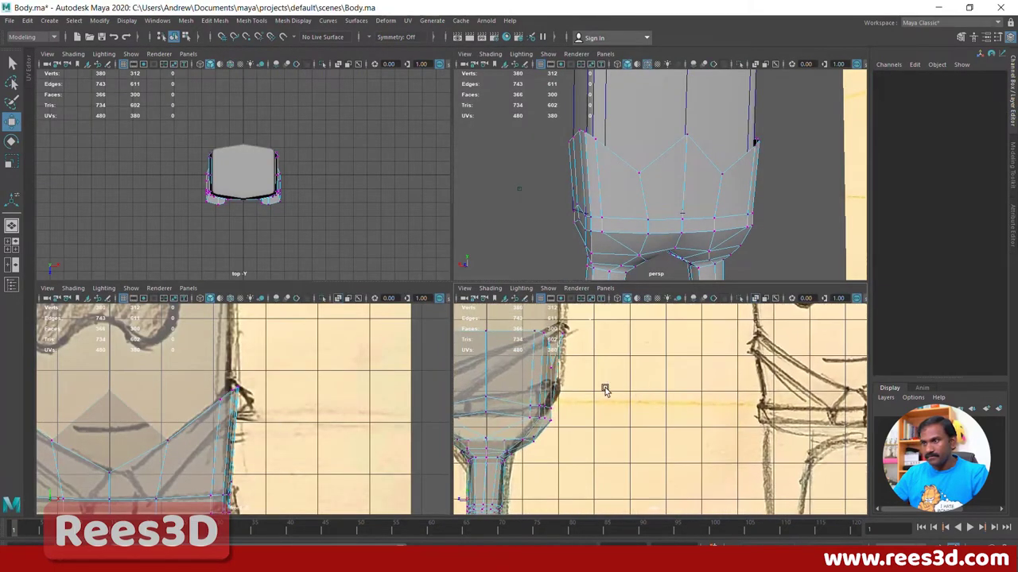
pyautogui.click(554, 373)
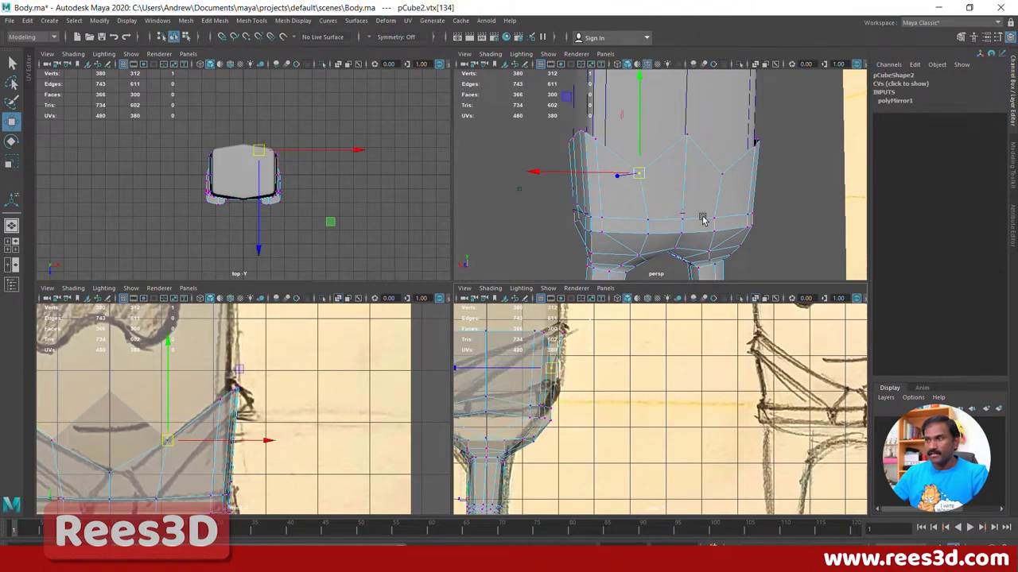
pyautogui.moveTo(549, 369); pyautogui.dragTo(543, 363)
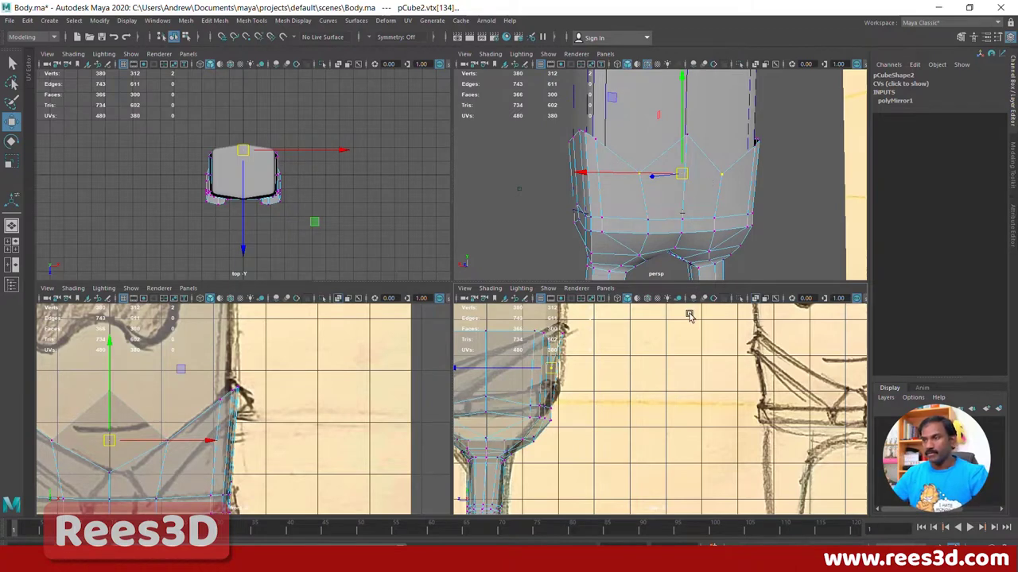
pyautogui.scroll(5, 586, 365)
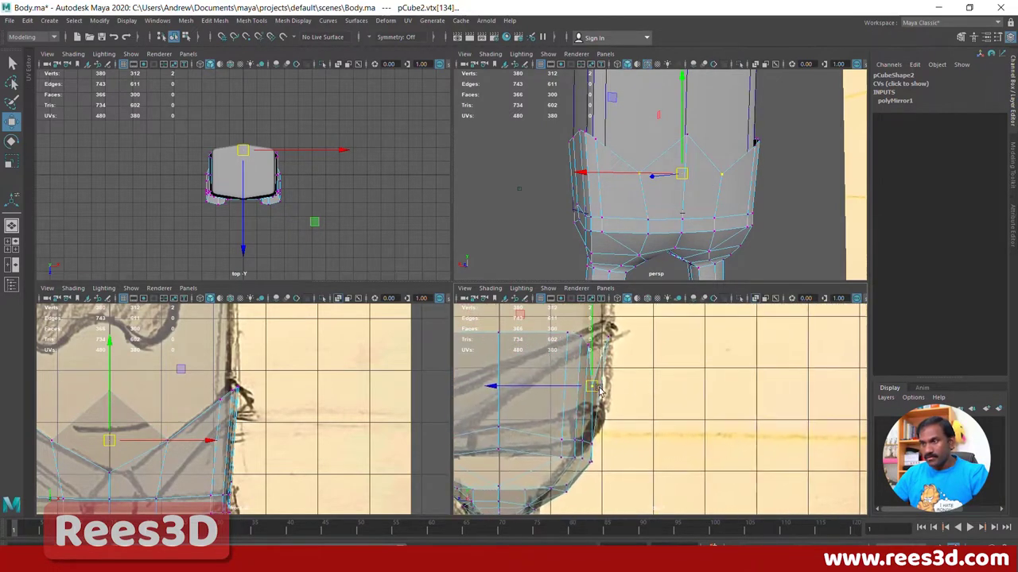
pyautogui.click(597, 334)
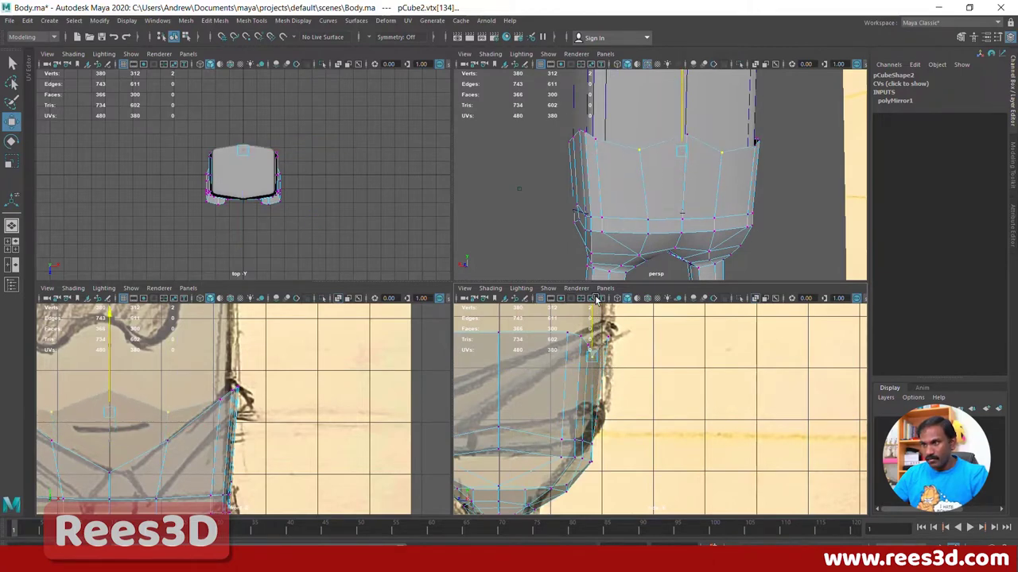
pyautogui.press('w')
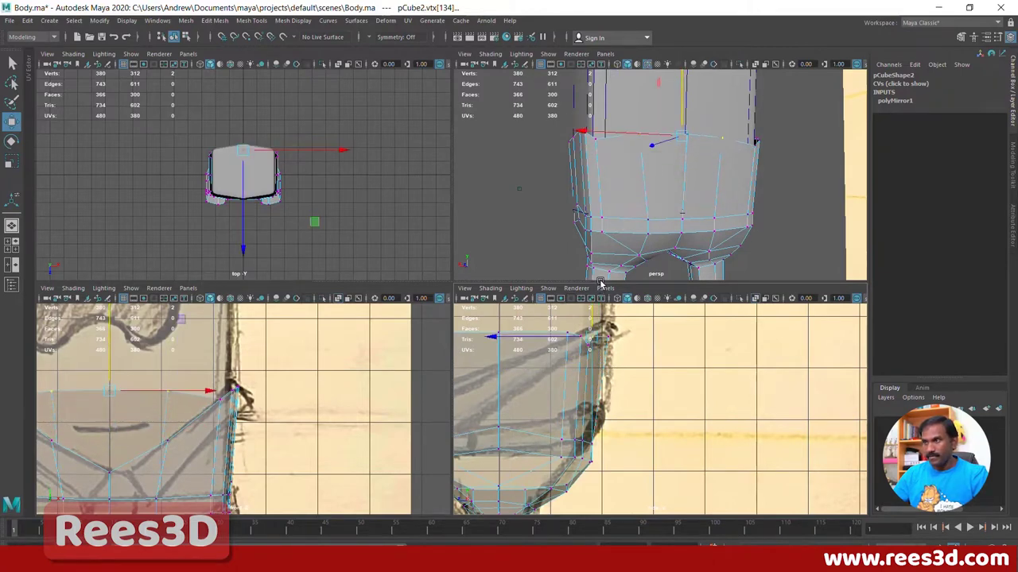
pyautogui.click(571, 339)
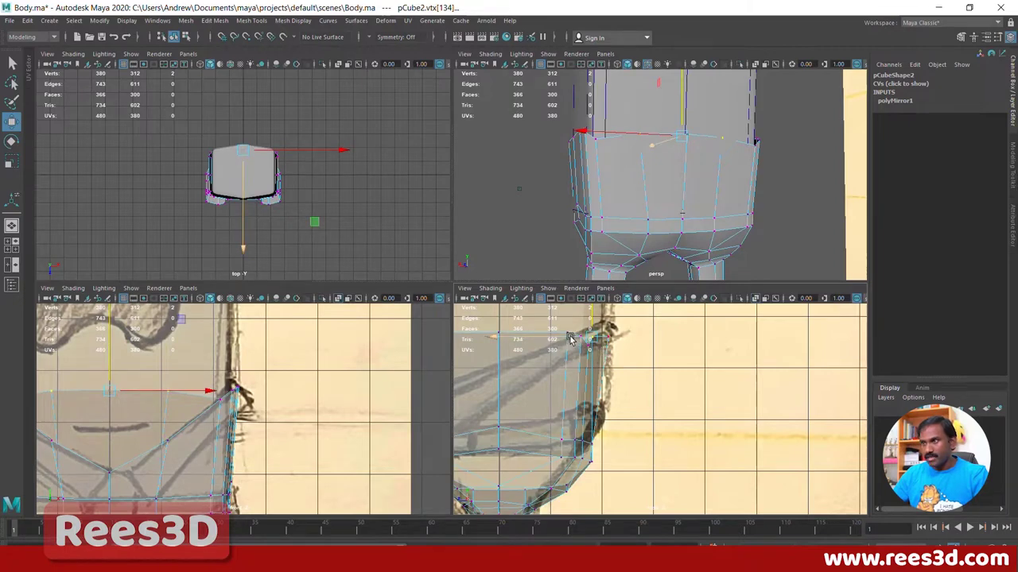
# Step: Adjust the depth and height of the trousers' rear corner rim vertex pair to follow the strap in the side sketch
pyautogui.keyDown('alt'); pyautogui.moveTo(700, 205); pyautogui.dragTo(653, 202); pyautogui.keyUp('alt')
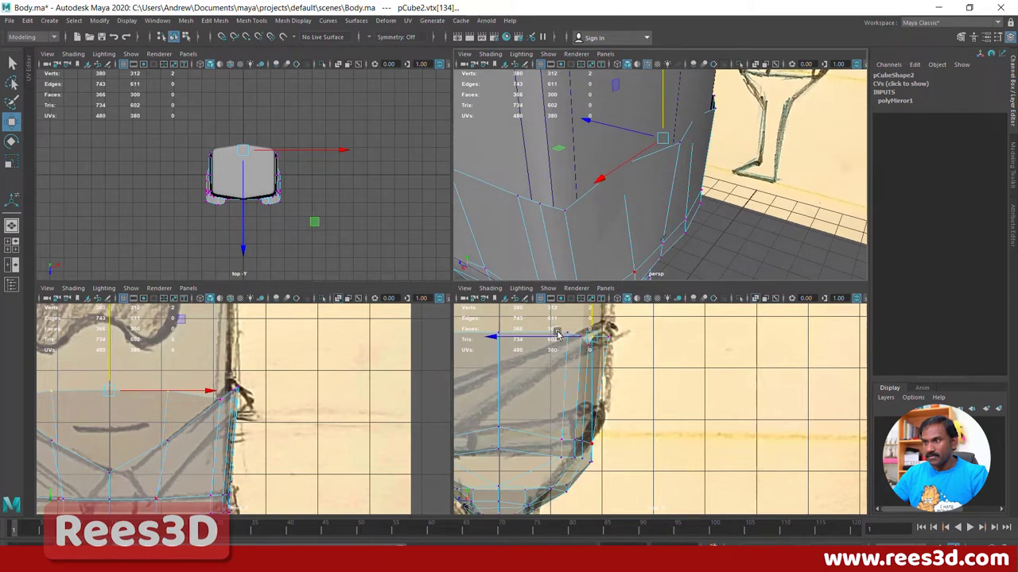
pyautogui.moveTo(551, 339); pyautogui.dragTo(617, 395)
pyautogui.moveTo(582, 337); pyautogui.dragTo(593, 355)
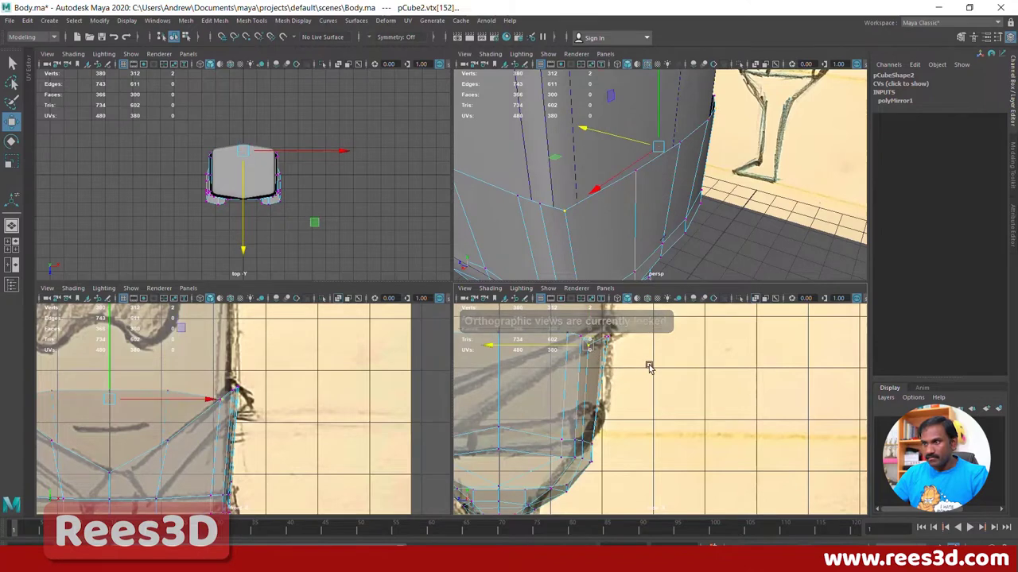
pyautogui.keyDown('alt'); pyautogui.moveTo(650, 366); pyautogui.dragTo(651, 415, button='middle'); pyautogui.keyUp('alt')
pyautogui.keyDown('alt'); pyautogui.moveTo(650, 414); pyautogui.dragTo(765, 425, button='right'); pyautogui.keyUp('alt')
pyautogui.keyDown('alt'); pyautogui.moveTo(579, 413); pyautogui.dragTo(702, 452, button='middle'); pyautogui.keyUp('alt')
pyautogui.keyDown('alt'); pyautogui.moveTo(702, 452); pyautogui.dragTo(789, 434, button='right'); pyautogui.keyUp('alt')
pyautogui.moveTo(619, 342); pyautogui.dragTo(621, 302)
pyautogui.moveTo(609, 352)
pyautogui.keyDown('alt'); pyautogui.mouseDown(button='right')
pyautogui.moveTo(525, 390)
pyautogui.moveTo(670, 395)
pyautogui.moveTo(527, 387)
pyautogui.mouseUp(button='right'); pyautogui.keyUp('alt')
pyautogui.moveTo(545, 387)
pyautogui.keyDown('alt'); pyautogui.mouseDown(button='middle')
pyautogui.moveTo(613, 384)
pyautogui.moveTo(591, 364)
pyautogui.mouseUp(button='middle'); pyautogui.keyUp('alt')
pyautogui.keyDown('alt'); pyautogui.moveTo(714, 390); pyautogui.dragTo(674, 407, button='middle'); pyautogui.keyUp('alt')
pyautogui.keyDown('alt'); pyautogui.moveTo(642, 201); pyautogui.dragTo(480, 200, button='right'); pyautogui.keyUp('alt')
pyautogui.moveTo(540, 199)
pyautogui.keyDown('alt'); pyautogui.mouseDown()
pyautogui.moveTo(664, 184)
pyautogui.moveTo(629, 169)
pyautogui.moveTo(600, 198)
pyautogui.mouseUp(); pyautogui.keyUp('alt')
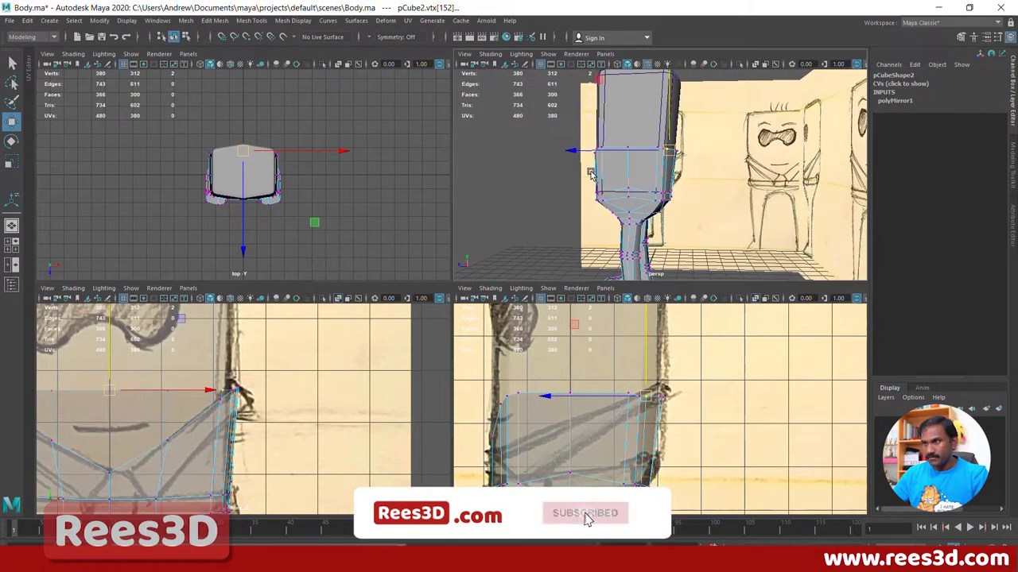
# Step: Move the rear centre rim vertex and its two neighbours onto the strap's back end in the side view
pyautogui.keyDown('alt'); pyautogui.moveTo(651, 402); pyautogui.dragTo(645, 385, button='middle'); pyautogui.keyUp('alt')
pyautogui.moveTo(642, 357); pyautogui.dragTo(642, 353)
pyautogui.keyDown('shift'); pyautogui.click(653, 367); pyautogui.keyUp('shift')
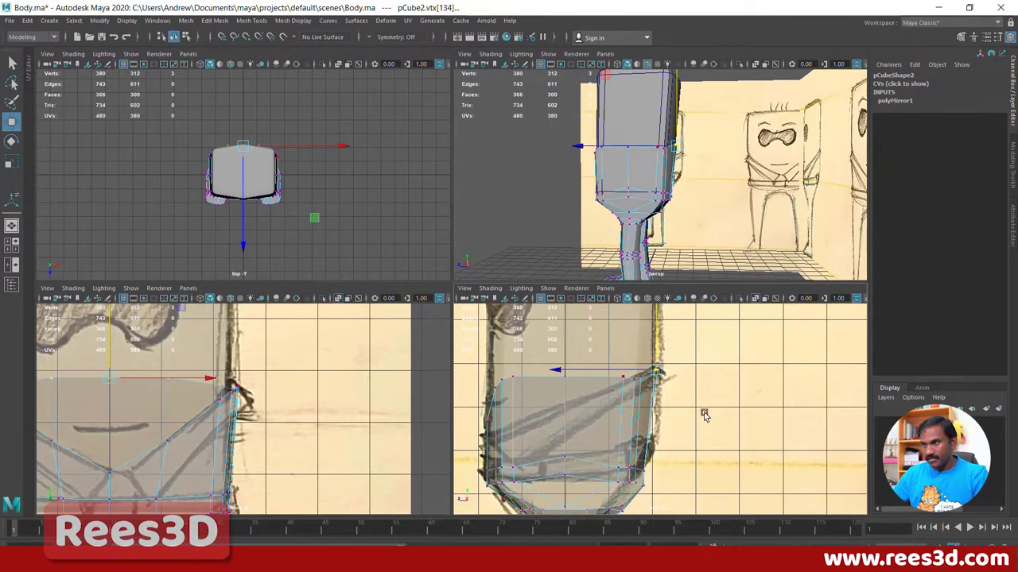
# Step: Lower the rim vertex pair just in front of the rear corners toward the sketched strap's upper line
pyautogui.scroll(2, 660, 410)
pyautogui.keyDown('alt'); pyautogui.moveTo(631, 409); pyautogui.dragTo(684, 415, button='middle'); pyautogui.keyUp('alt')
pyautogui.moveTo(674, 390); pyautogui.dragTo(667, 339)
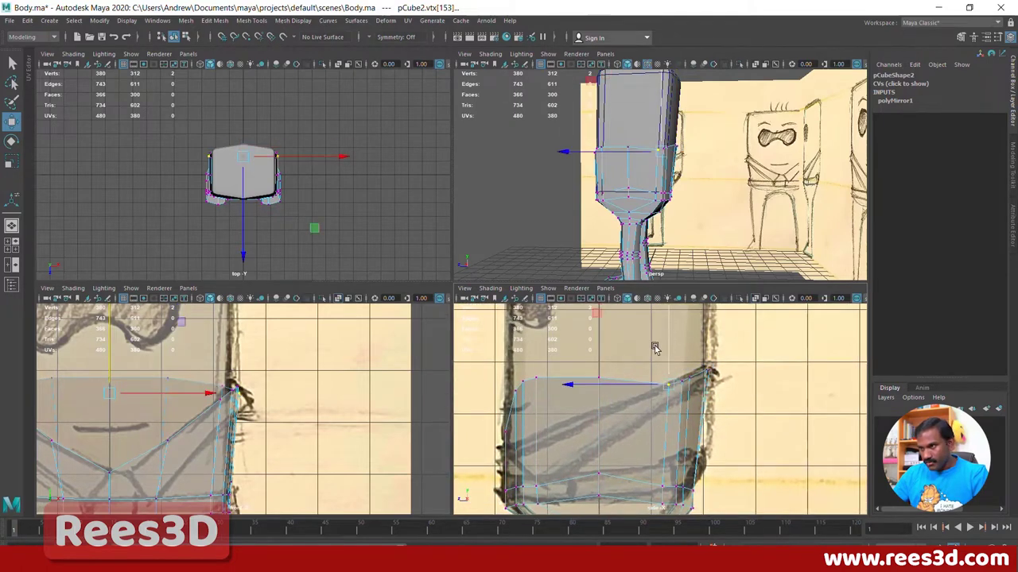
# Step: Lower the rim vertices at the middle of both trouser sides onto the sketched strap's upper line
pyautogui.moveTo(591, 359); pyautogui.dragTo(617, 397)
pyautogui.keyDown('alt'); pyautogui.moveTo(607, 371); pyautogui.dragTo(671, 370, button='middle'); pyautogui.keyUp('alt')
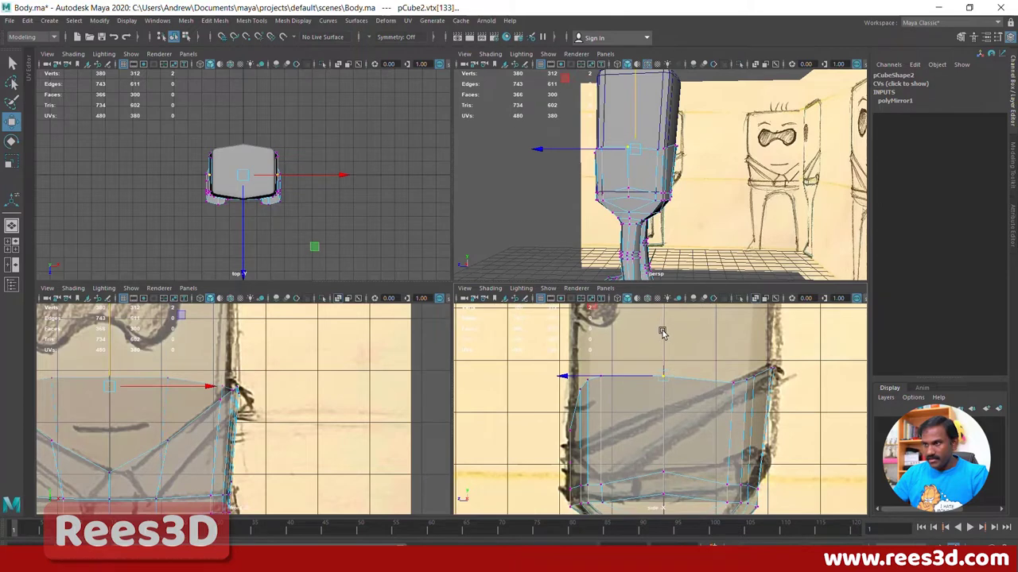
pyautogui.moveTo(663, 332); pyautogui.dragTo(659, 361)
pyautogui.keyDown('alt'); pyautogui.moveTo(585, 373); pyautogui.dragTo(663, 359, button='middle'); pyautogui.keyUp('alt')
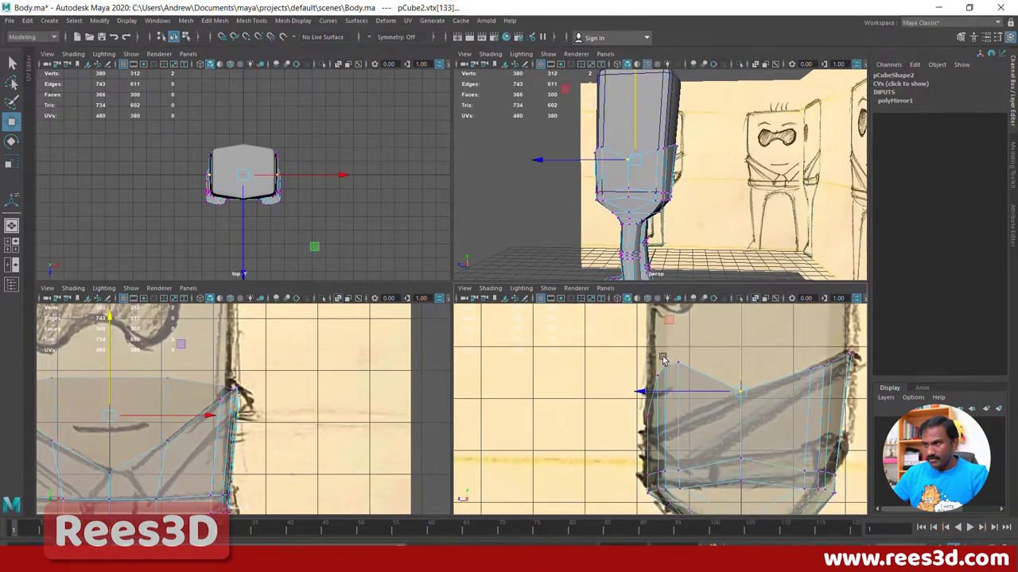
# Step: Lower the front corner rim vertices of the trousers toward the sketched strap in the side view
pyautogui.moveTo(696, 381); pyautogui.dragTo(698, 386)
pyautogui.moveTo(667, 325); pyautogui.dragTo(669, 364)
pyautogui.keyDown('alt'); pyautogui.moveTo(715, 446); pyautogui.dragTo(709, 424, button='middle'); pyautogui.keyUp('alt')
pyautogui.keyDown('alt'); pyautogui.moveTo(305, 423); pyautogui.dragTo(328, 426, button='right'); pyautogui.keyUp('alt')
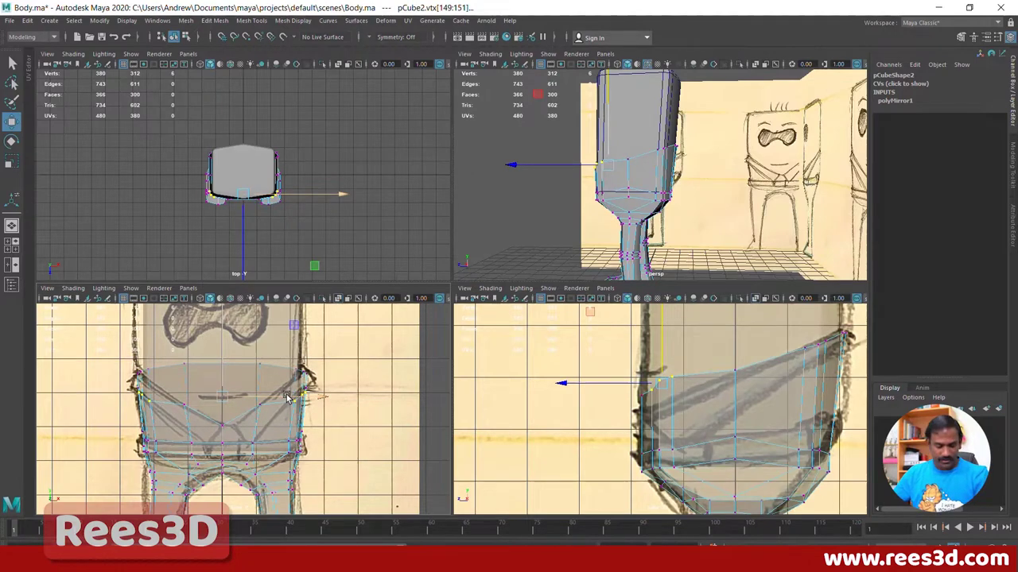
# Step: Undo the recent lowering of the front corner and middle side rim vertices
pyautogui.hotkey('ctrl', 'z')
pyautogui.hotkey('ctrl', 'z')
pyautogui.hotkey('ctrl', 'z')
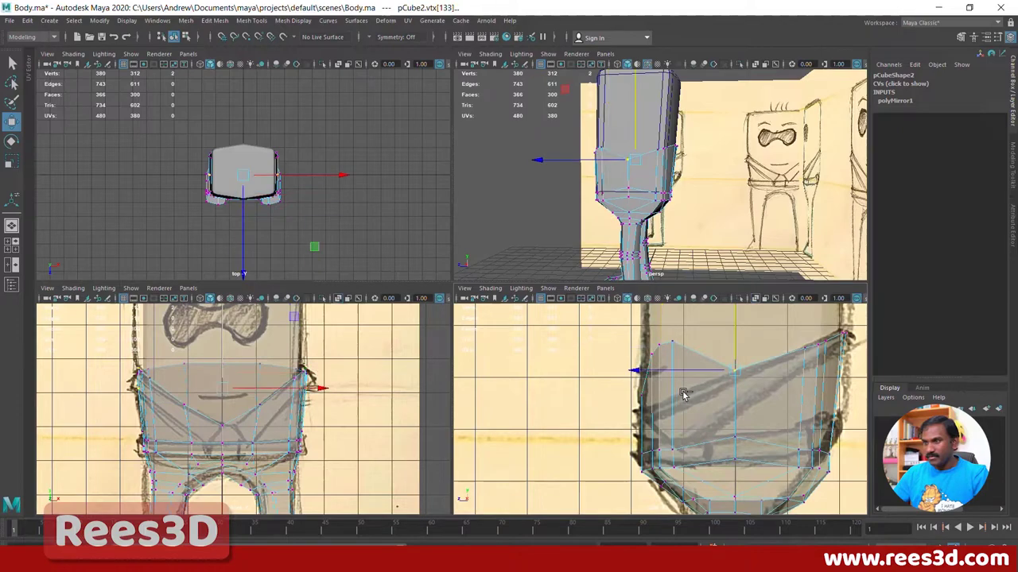
pyautogui.hotkey('ctrl', 'z')
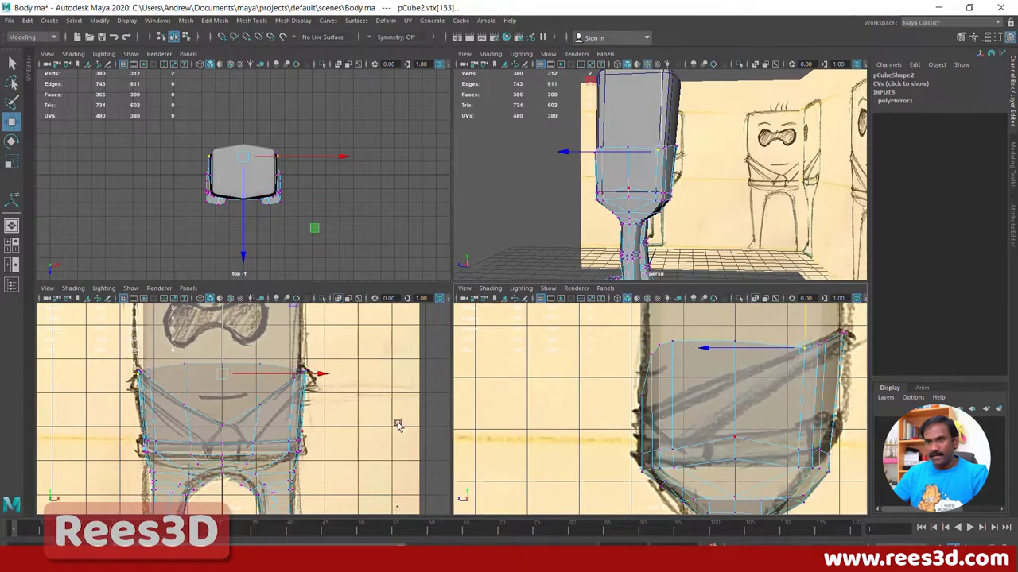
# Step: Lower the rim vertex pair at the middle of both trouser sides slightly
pyautogui.keyDown('alt'); pyautogui.moveTo(603, 185); pyautogui.dragTo(680, 263); pyautogui.keyUp('alt')
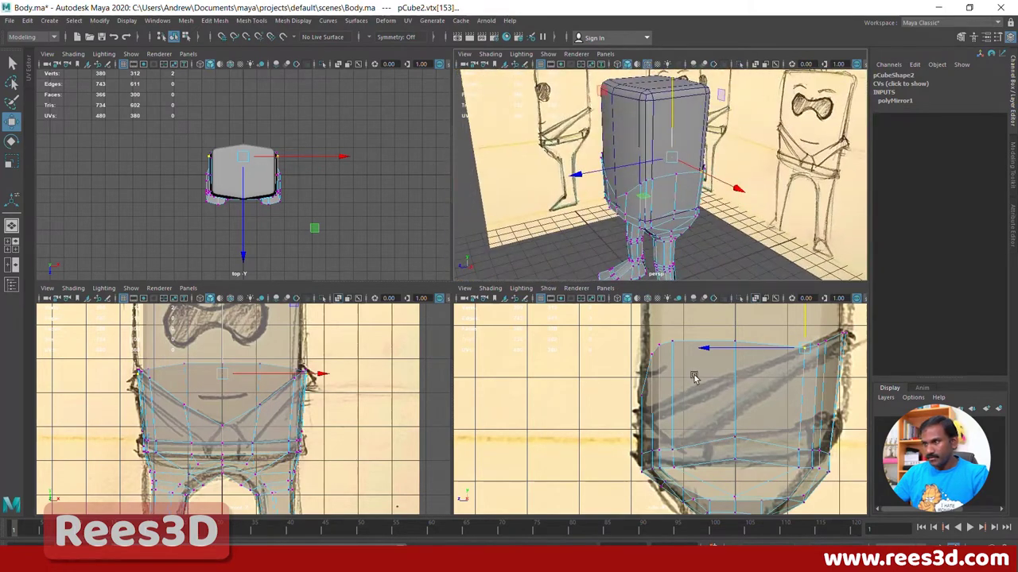
pyautogui.click(739, 340)
pyautogui.click(737, 314)
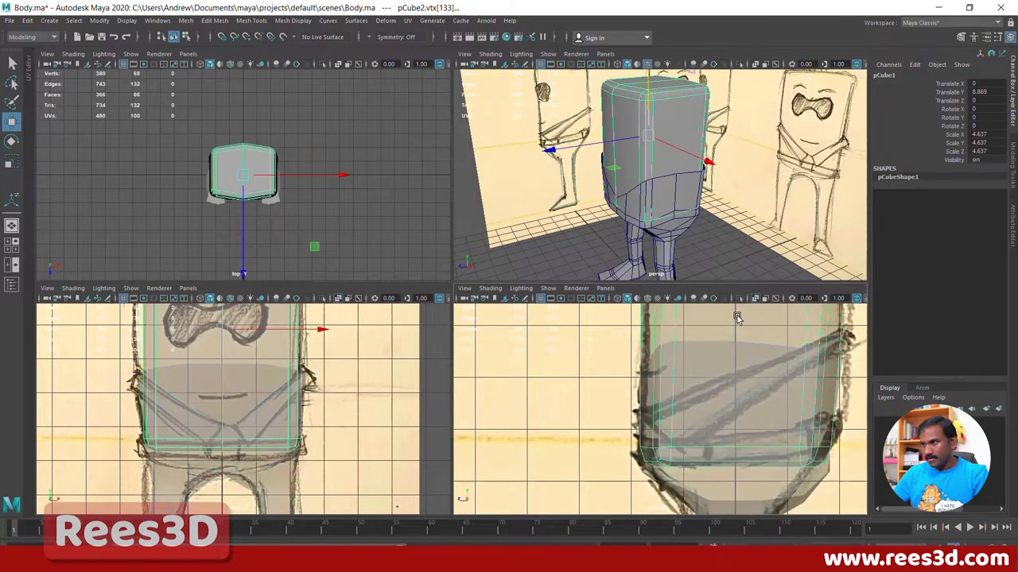
pyautogui.hotkey('ctrl', 'z')
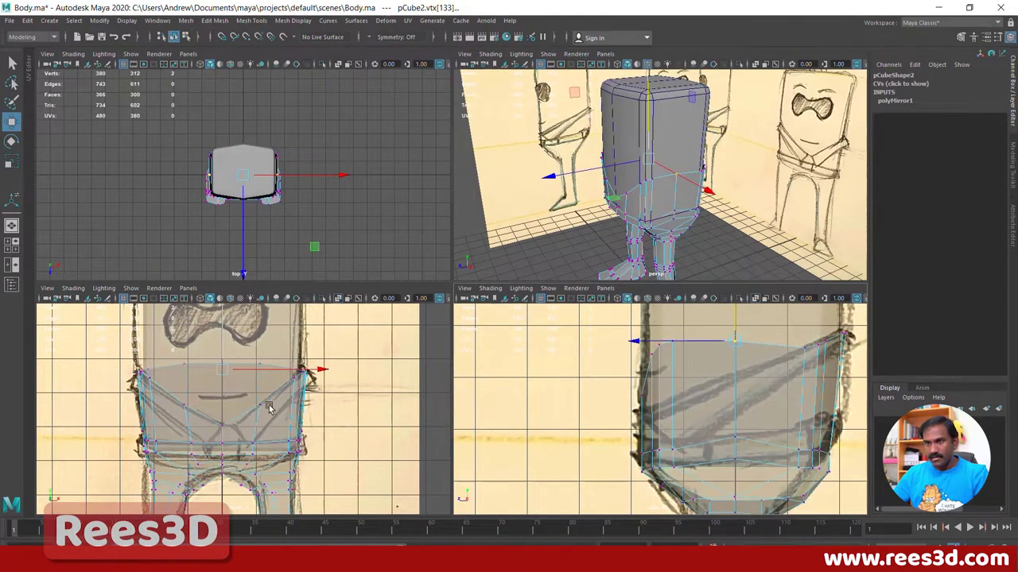
pyautogui.click(222, 341)
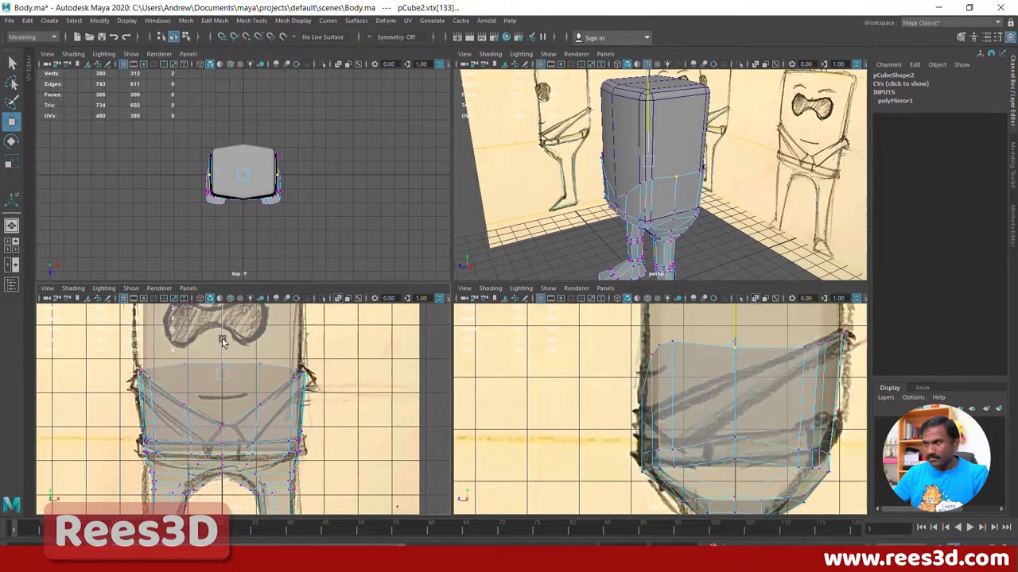
pyautogui.moveTo(222, 341); pyautogui.dragTo(402, 368)
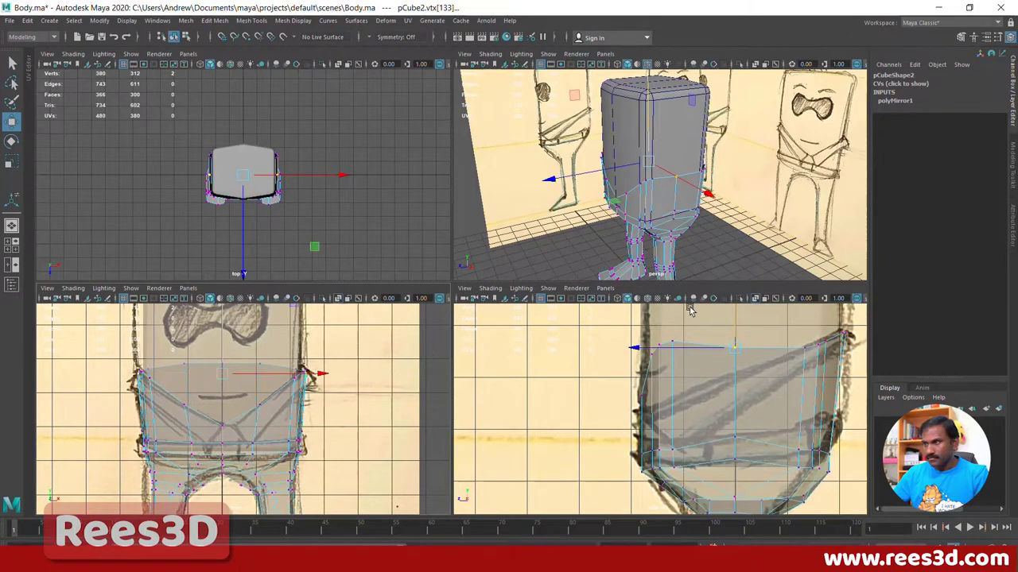
# Step: Adjust the height of the rim vertices just in front of the rear corners for a smoother slope
pyautogui.keyDown('alt'); pyautogui.moveTo(734, 327); pyautogui.dragTo(633, 366, button='middle'); pyautogui.keyUp('alt')
pyautogui.moveTo(690, 373); pyautogui.dragTo(690, 373)
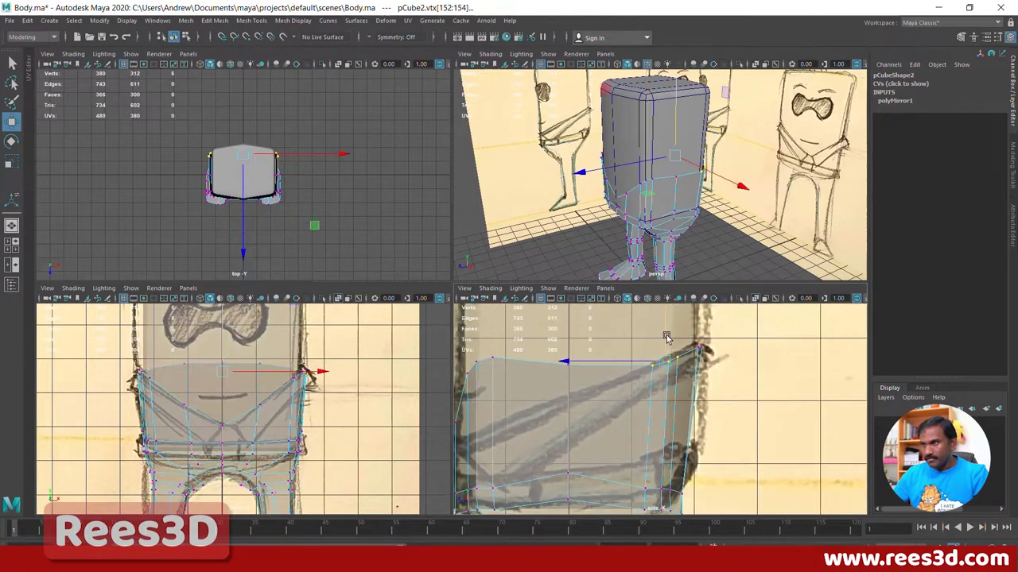
pyautogui.moveTo(665, 337); pyautogui.dragTo(641, 356)
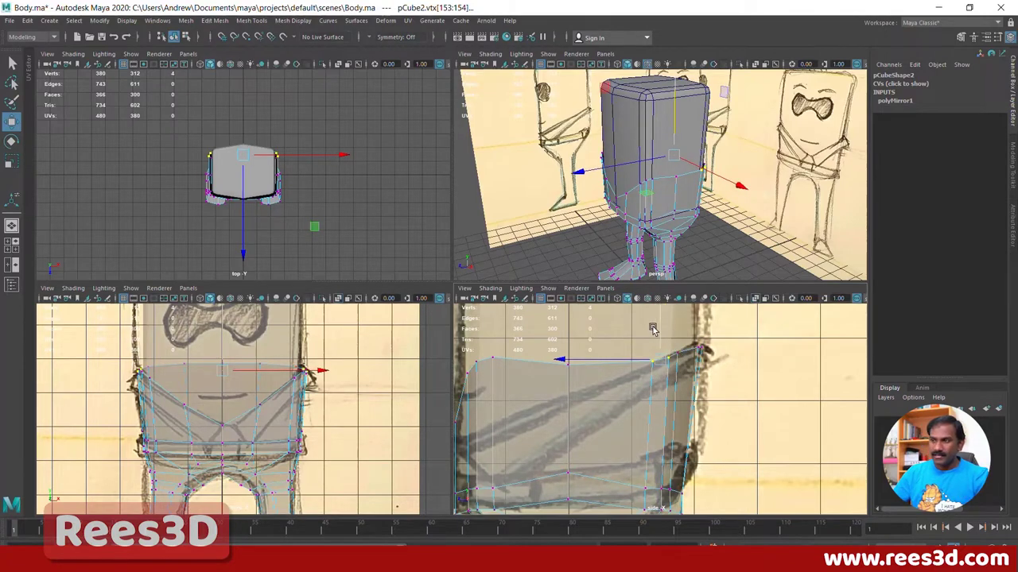
pyautogui.press('q')
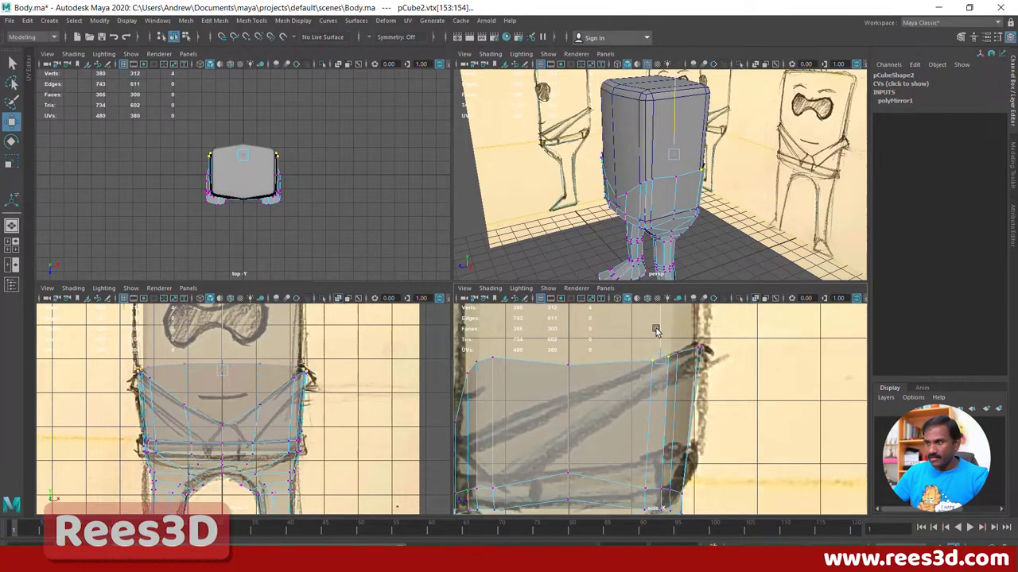
pyautogui.moveTo(657, 329); pyautogui.dragTo(657, 329)
# Step: Lower the front corner rim vertices and align the middle side pair with the resulting rim slope
pyautogui.keyDown('alt'); pyautogui.moveTo(515, 390); pyautogui.dragTo(590, 387, button='middle'); pyautogui.keyUp('alt')
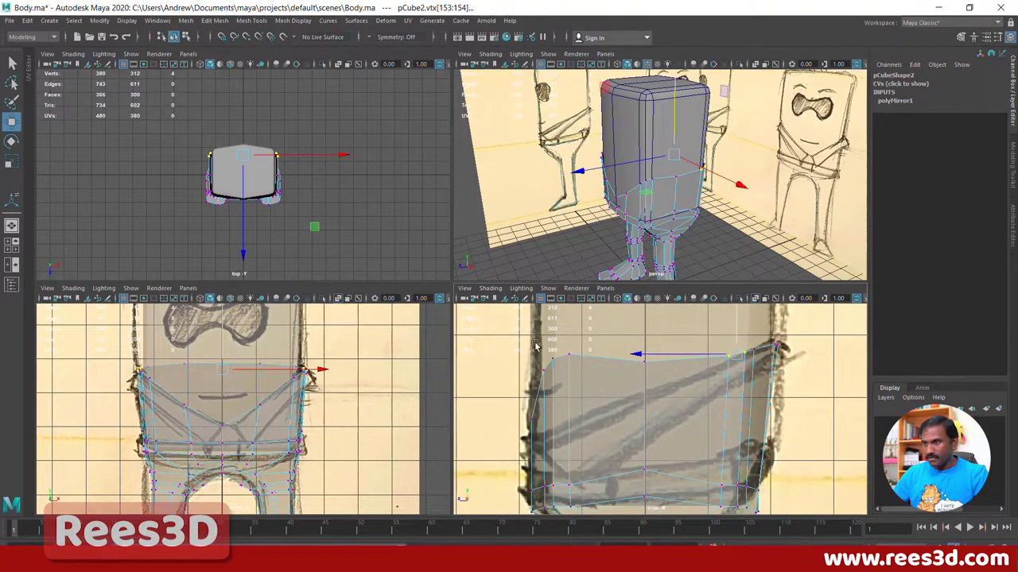
pyautogui.moveTo(586, 401); pyautogui.dragTo(587, 401)
pyautogui.moveTo(555, 319); pyautogui.dragTo(560, 338)
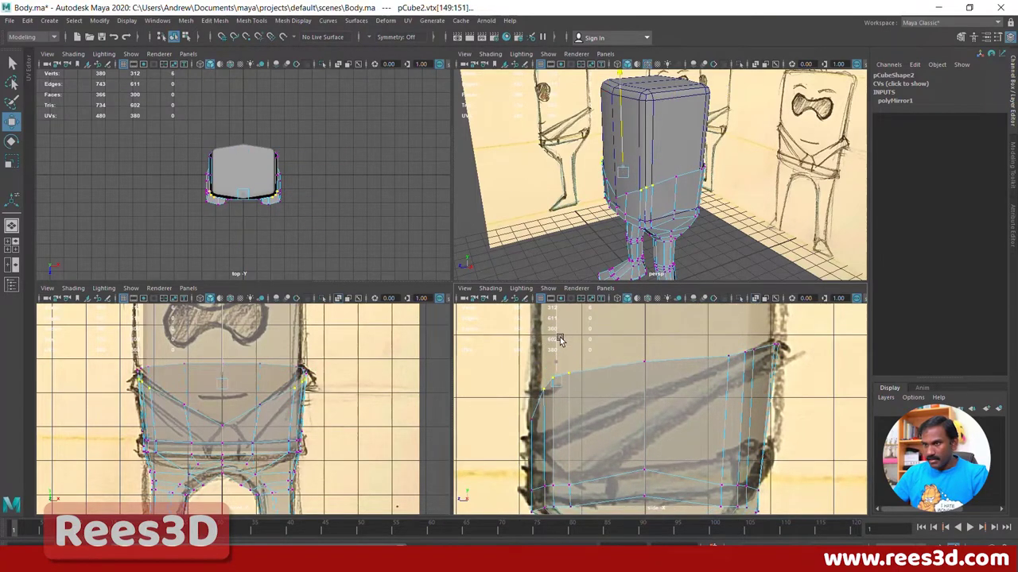
pyautogui.press('w')
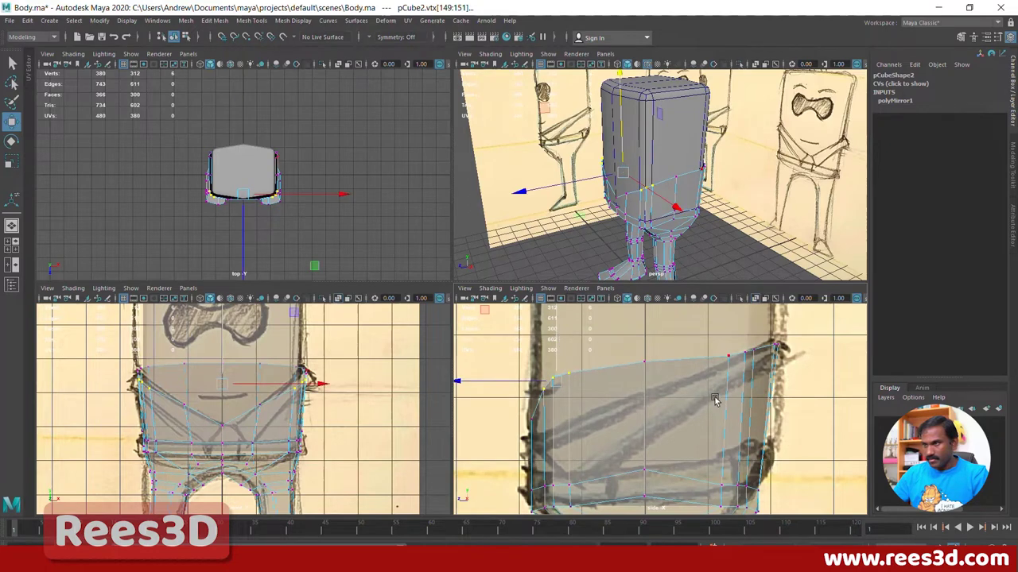
pyautogui.click(646, 361)
pyautogui.moveTo(645, 338); pyautogui.dragTo(645, 342)
# Step: Lower the rim vertex pair on either side of the front centre toward the sketched strap
pyautogui.keyDown('alt'); pyautogui.moveTo(576, 404); pyautogui.dragTo(607, 397, button='middle'); pyautogui.keyUp('alt')
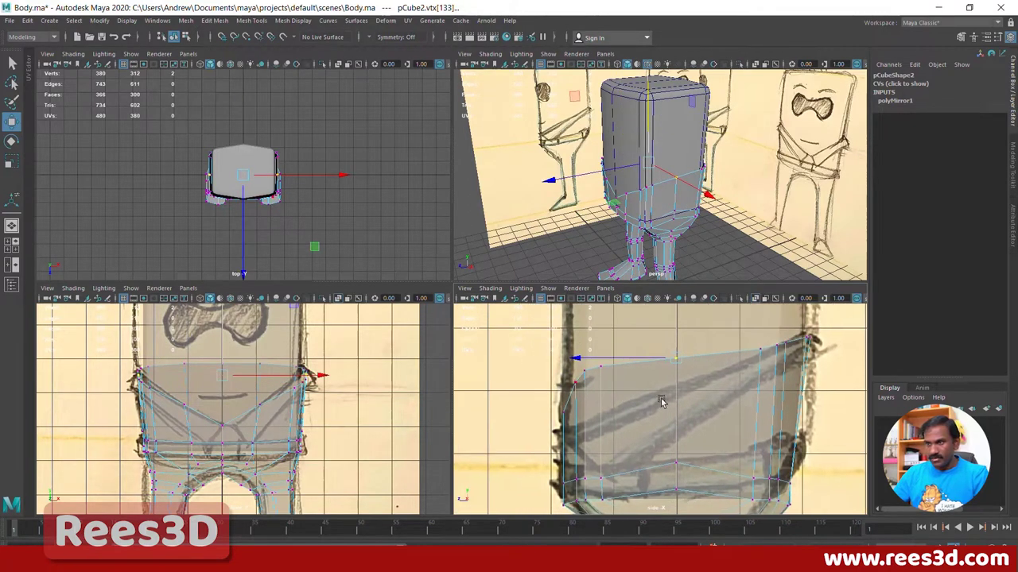
pyautogui.moveTo(604, 396); pyautogui.dragTo(577, 431)
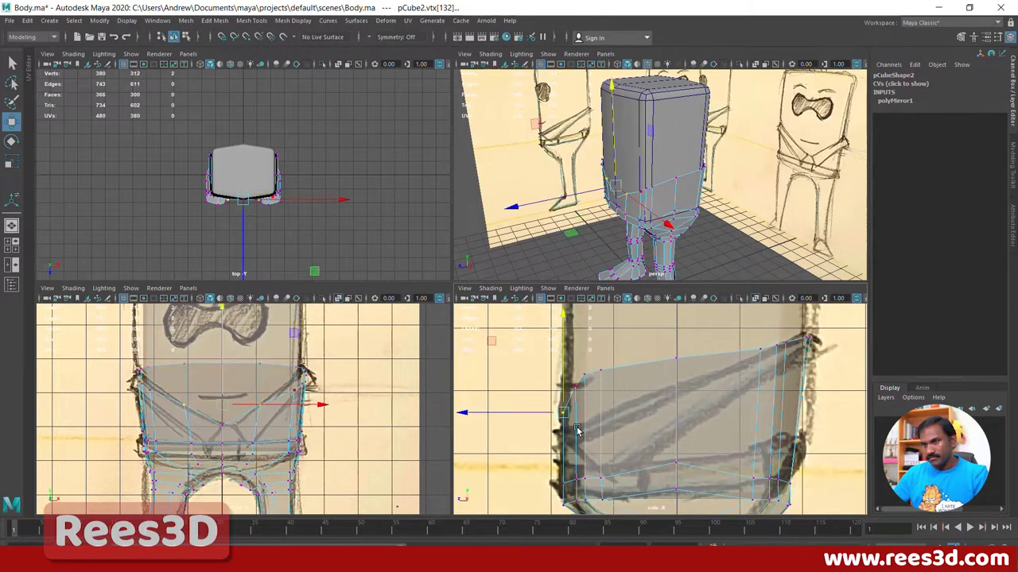
pyautogui.moveTo(563, 348); pyautogui.dragTo(561, 363)
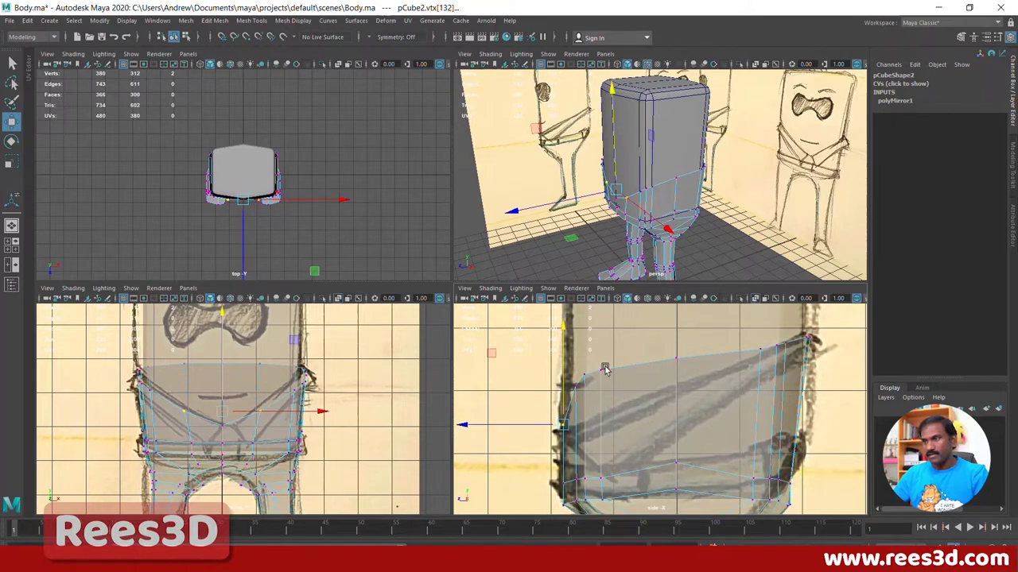
# Step: Examine the trousers' reshaped rim from the front and sides in an enlarged perspective view
pyautogui.press('space')
pyautogui.press('space')
pyautogui.press('space')
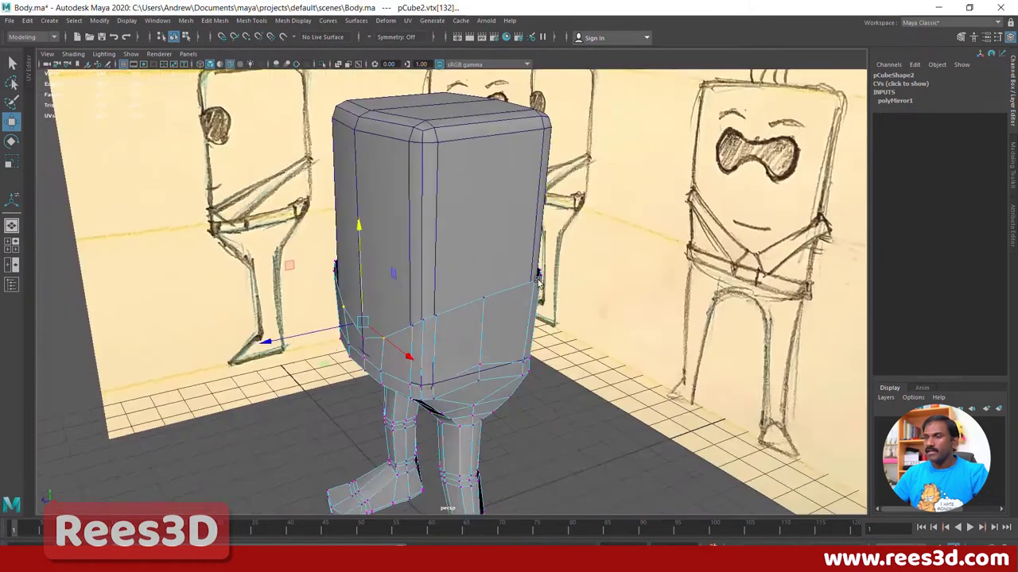
pyautogui.keyDown('alt'); pyautogui.moveTo(538, 278); pyautogui.dragTo(527, 361); pyautogui.keyUp('alt')
pyautogui.scroll(4, 614, 263)
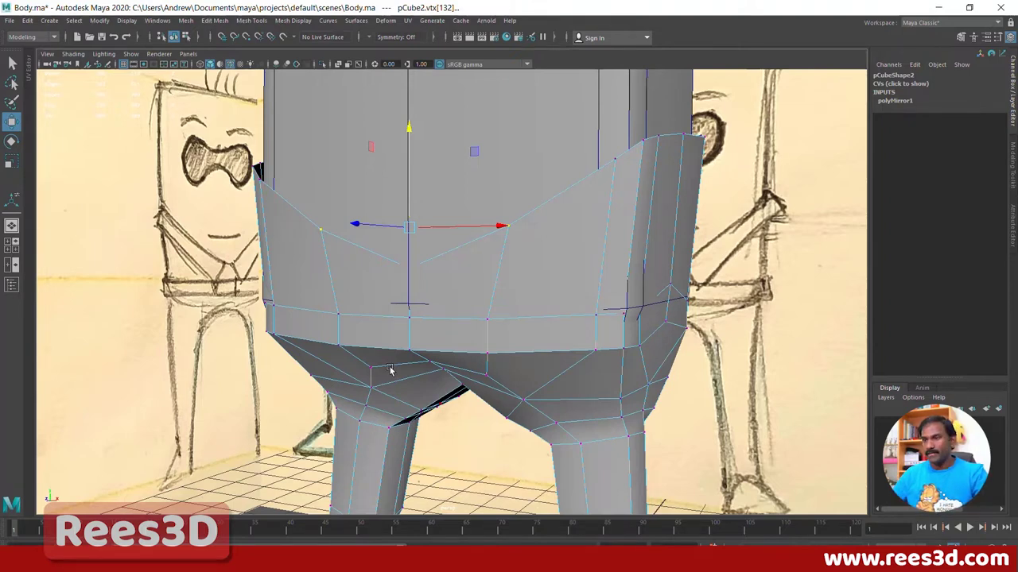
pyautogui.keyDown('alt'); pyautogui.moveTo(558, 329); pyautogui.dragTo(599, 332); pyautogui.keyUp('alt')
pyautogui.keyDown('alt'); pyautogui.moveTo(599, 332); pyautogui.dragTo(472, 326, button='right'); pyautogui.keyUp('alt')
pyautogui.keyDown('alt'); pyautogui.moveTo(570, 342); pyautogui.dragTo(489, 321); pyautogui.keyUp('alt')
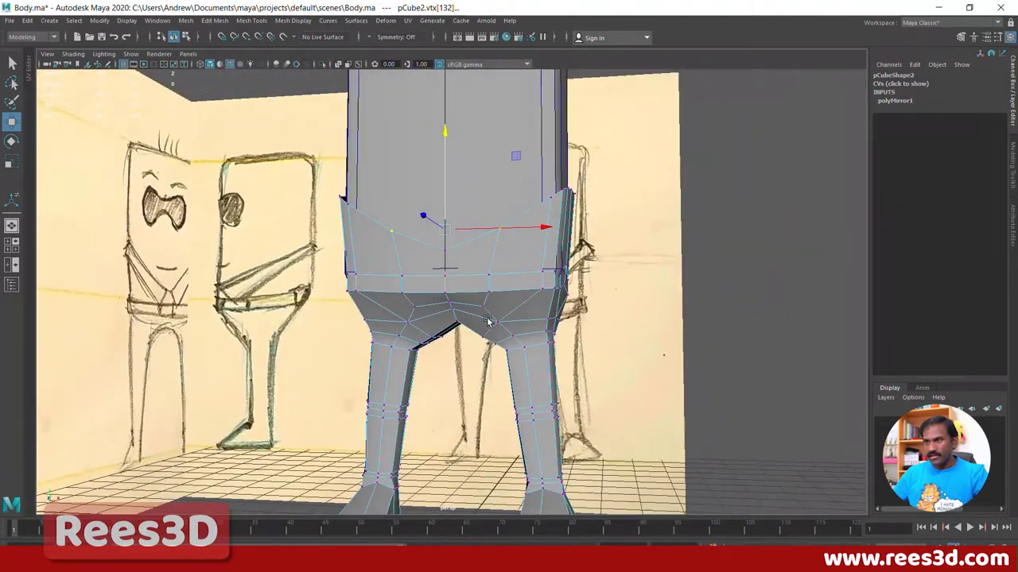
# Step: Delete all faces of one half of the trousers mesh, up to the centre line
pyautogui.moveTo(404, 347); pyautogui.dragTo(404, 297, button='right')
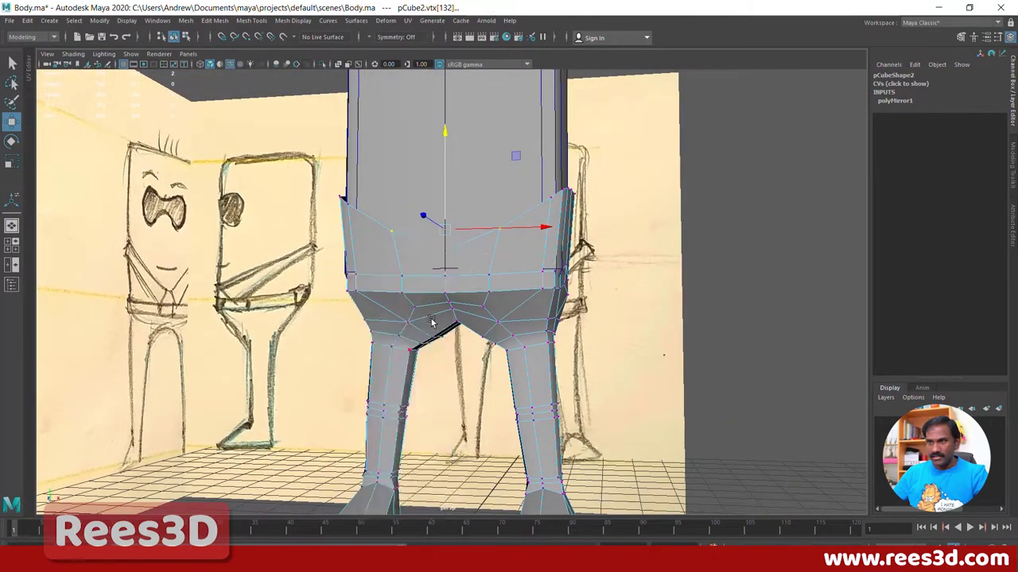
pyautogui.keyDown('alt'); pyautogui.moveTo(516, 375); pyautogui.dragTo(362, 365, button='right'); pyautogui.keyUp('alt')
pyautogui.keyDown('alt'); pyautogui.moveTo(362, 366); pyautogui.dragTo(438, 341); pyautogui.keyUp('alt')
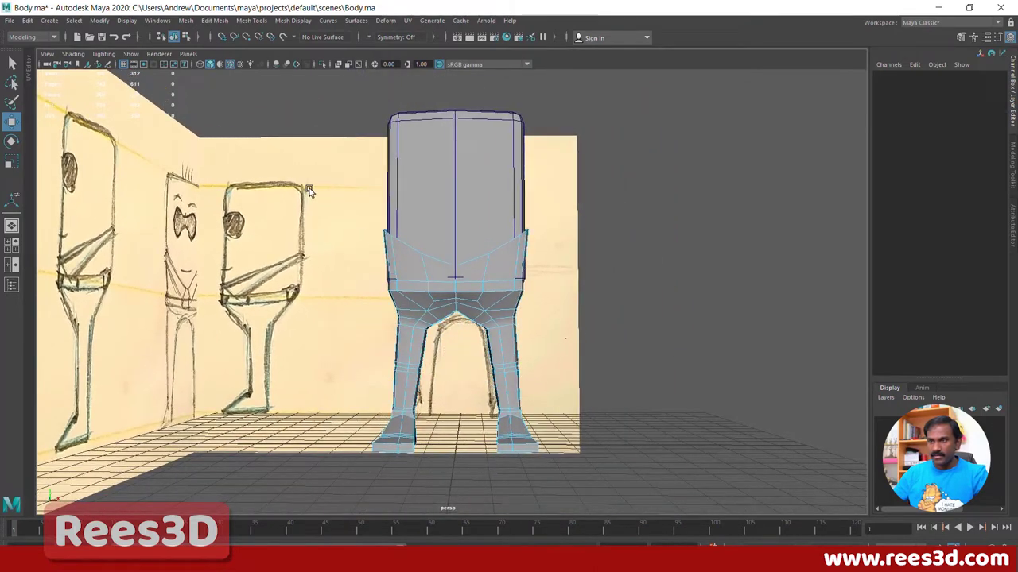
pyautogui.moveTo(310, 189); pyautogui.dragTo(447, 508)
pyautogui.press('Delete')
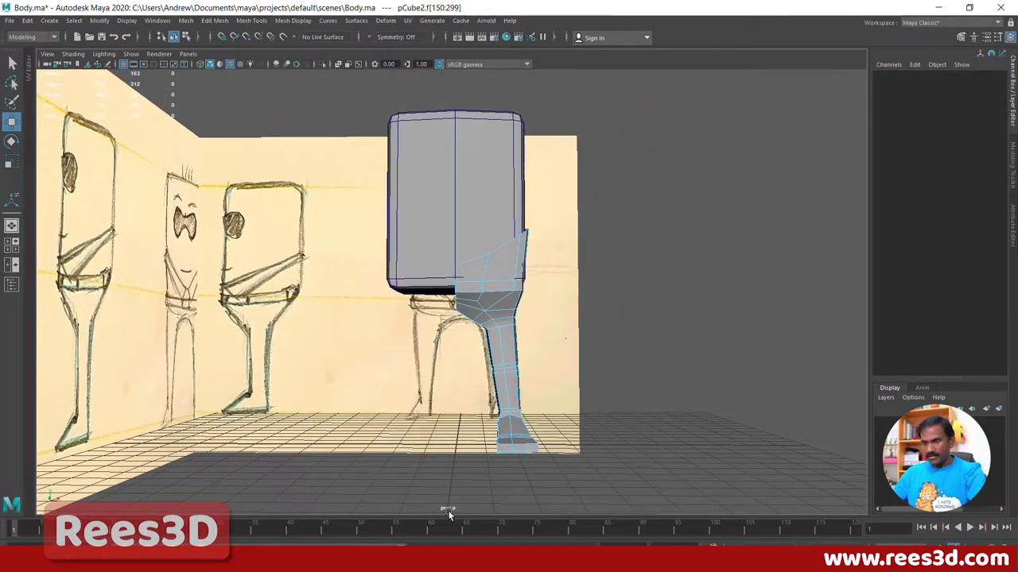
# Step: Select the edge loop along the lower border of the belt band on the remaining half, including its corner edges
pyautogui.keyDown('alt'); pyautogui.moveTo(416, 308); pyautogui.dragTo(338, 323); pyautogui.keyUp('alt')
pyautogui.scroll(5, 452, 335)
pyautogui.keyDown('alt'); pyautogui.moveTo(460, 334); pyautogui.dragTo(442, 406); pyautogui.keyUp('alt')
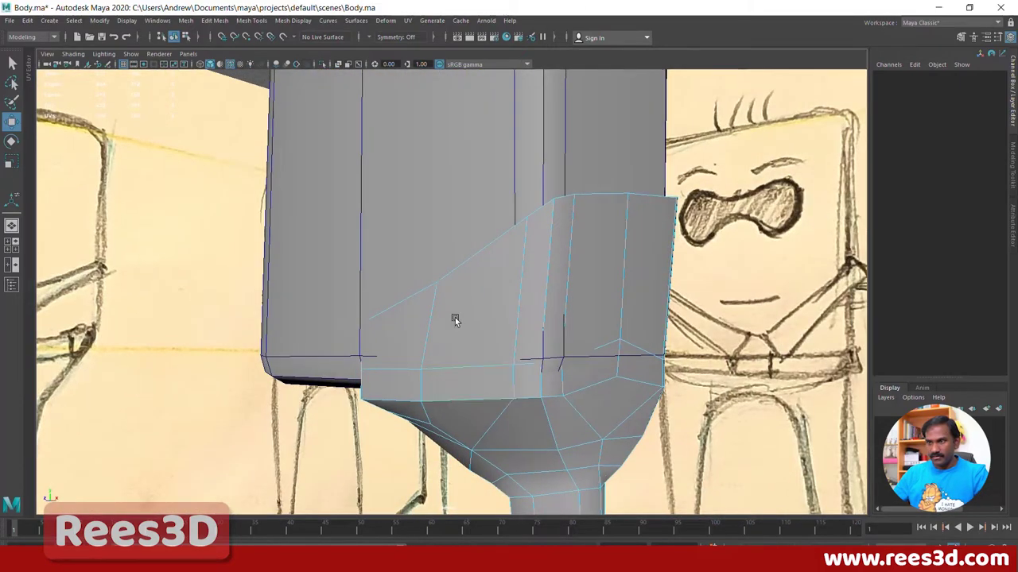
pyautogui.keyDown('alt'); pyautogui.moveTo(404, 371); pyautogui.dragTo(610, 359); pyautogui.keyUp('alt')
pyautogui.click(331, 386)
pyautogui.doubleClick(584, 362)
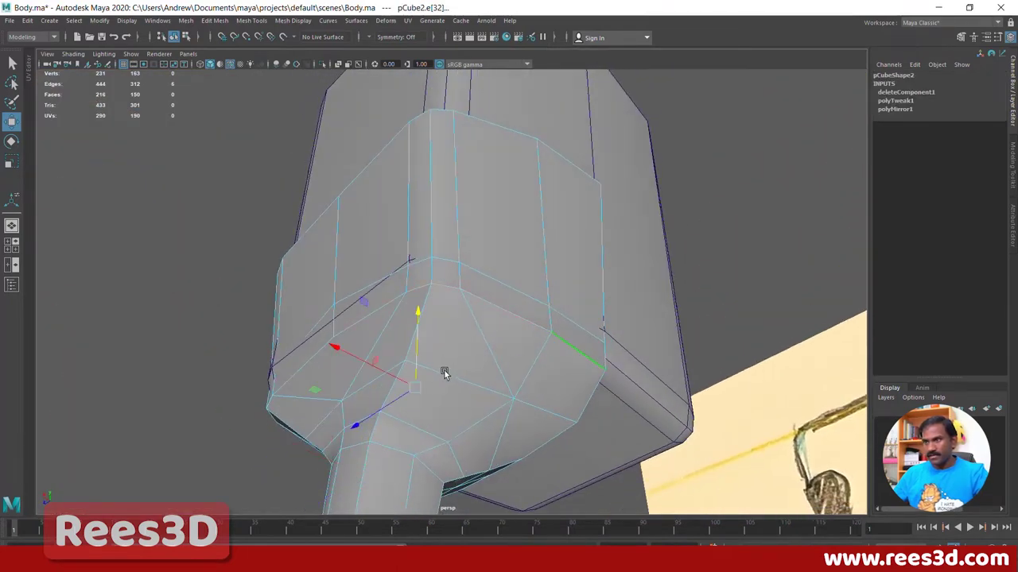
pyautogui.keyDown('alt'); pyautogui.moveTo(444, 374); pyautogui.dragTo(513, 395); pyautogui.keyUp('alt')
pyautogui.press('e')
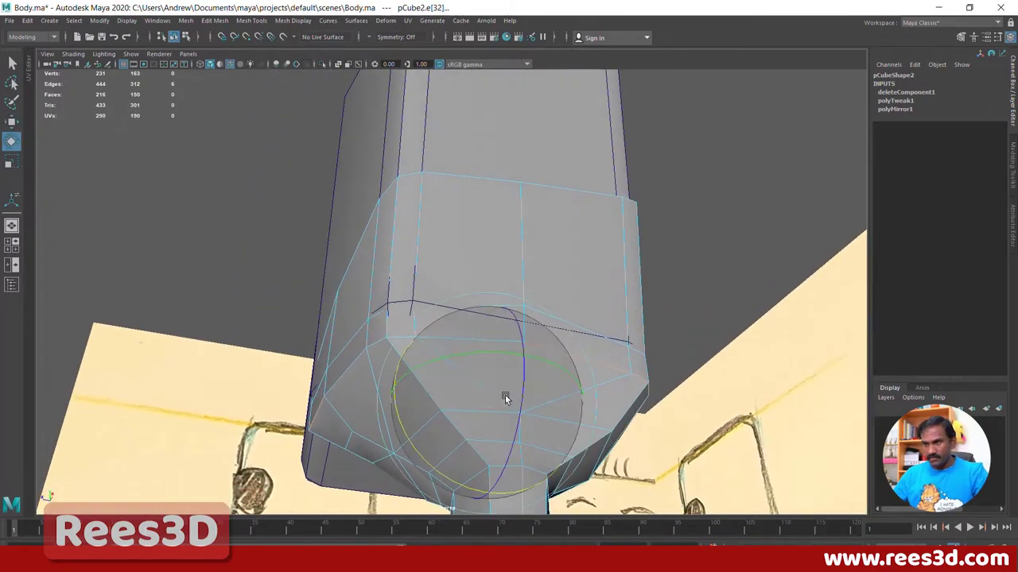
pyautogui.scroll(3, 565, 429)
pyautogui.keyDown('alt'); pyautogui.moveTo(545, 421); pyautogui.dragTo(577, 357, button='middle'); pyautogui.keyUp('alt')
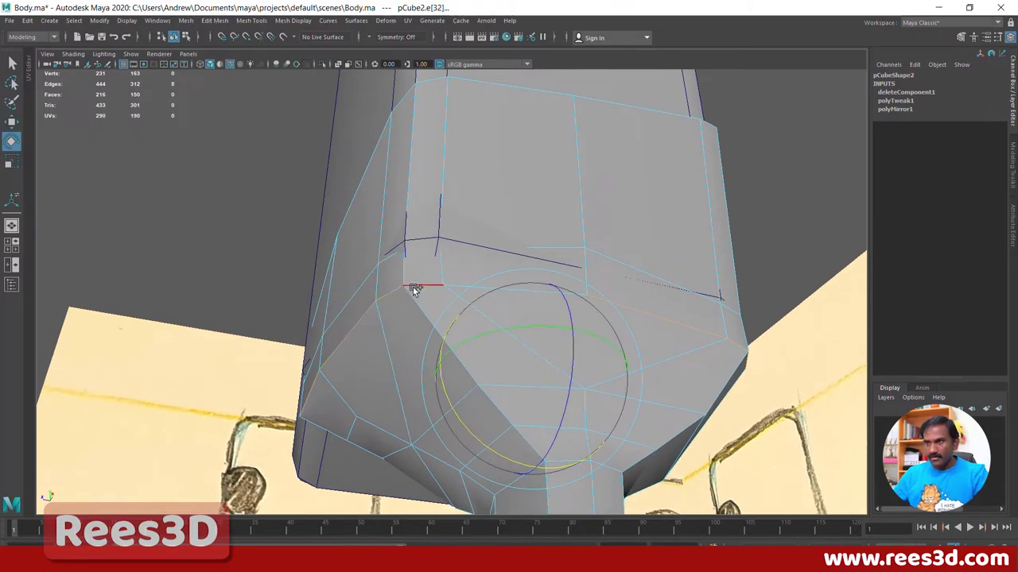
pyautogui.keyDown('shift'); pyautogui.click(450, 284); pyautogui.keyUp('shift')
pyautogui.scroll(-3, 482, 388)
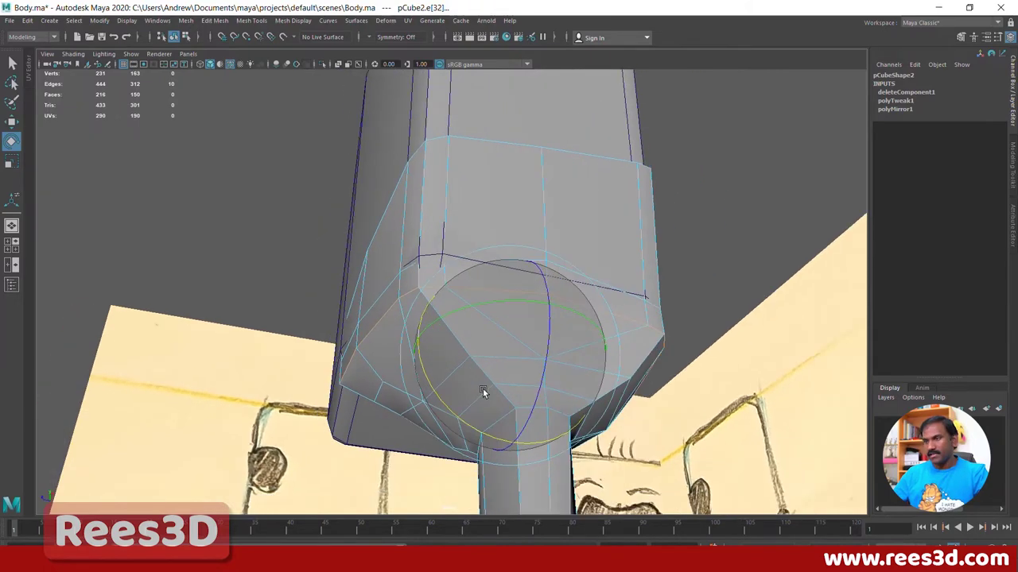
# Step: Scale the selected belt-band edge loop vertically to level it
pyautogui.keyDown('alt'); pyautogui.moveTo(483, 388); pyautogui.dragTo(534, 406); pyautogui.keyUp('alt')
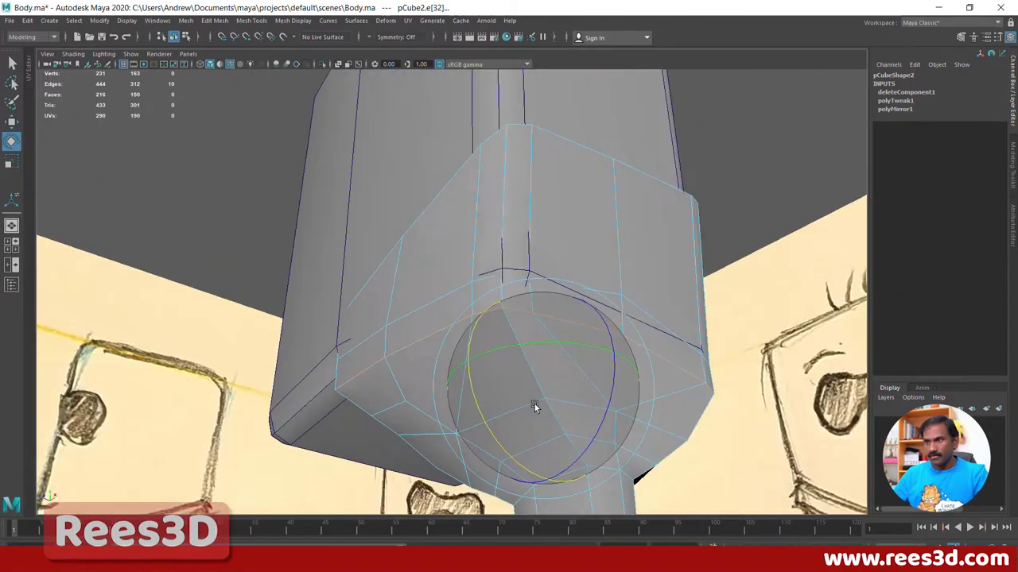
pyautogui.click(12, 166)
pyautogui.keyDown('alt'); pyautogui.moveTo(624, 417); pyautogui.dragTo(469, 413); pyautogui.keyUp('alt')
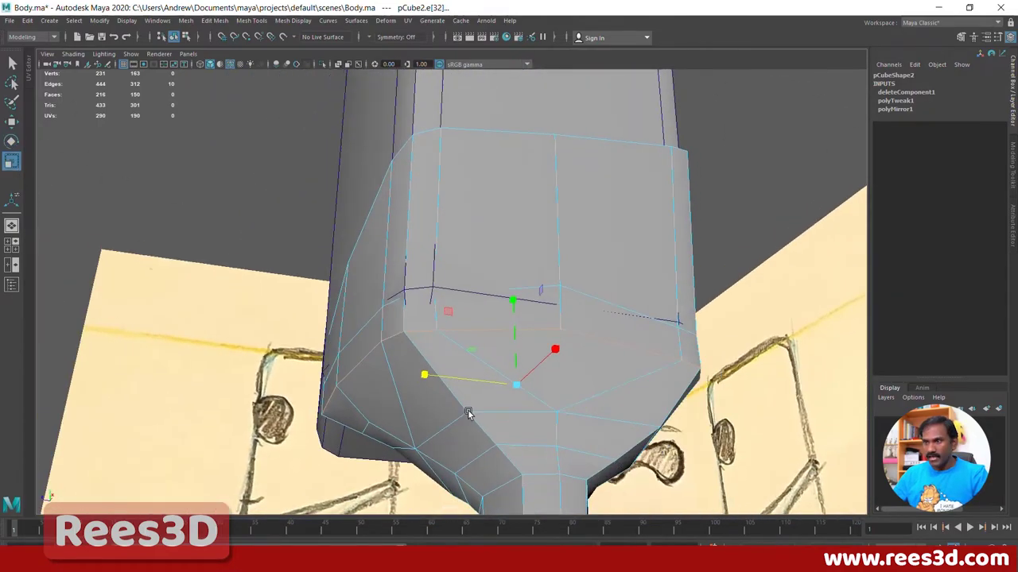
pyautogui.moveTo(422, 376); pyautogui.dragTo(560, 434)
# Step: Move the rear centre-line vertex just beneath the belt band downward, clear of the band's lower edge
pyautogui.scroll(3, 584, 446)
pyautogui.keyDown('alt'); pyautogui.moveTo(584, 446); pyautogui.dragTo(342, 183, button='middle'); pyautogui.keyUp('alt')
pyautogui.scroll(5, 520, 297)
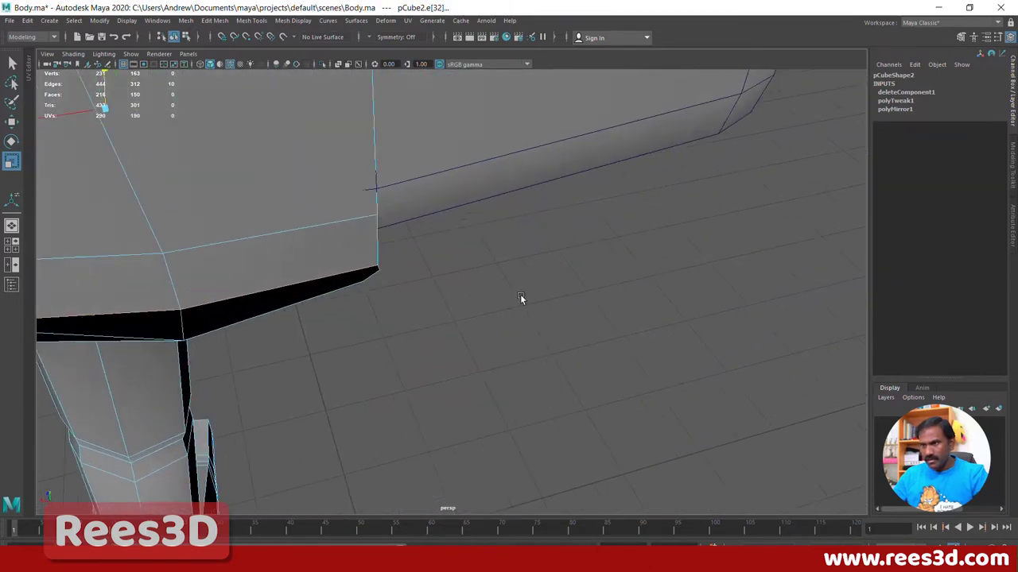
pyautogui.keyDown('alt'); pyautogui.moveTo(411, 300); pyautogui.dragTo(380, 349); pyautogui.keyUp('alt')
pyautogui.click(359, 304)
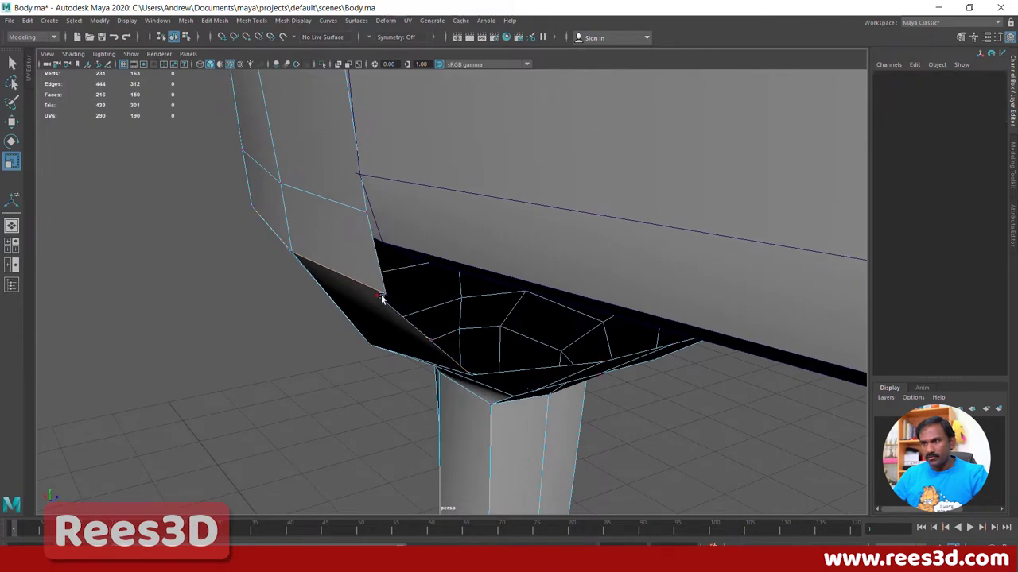
pyautogui.click(377, 296)
pyautogui.press('w')
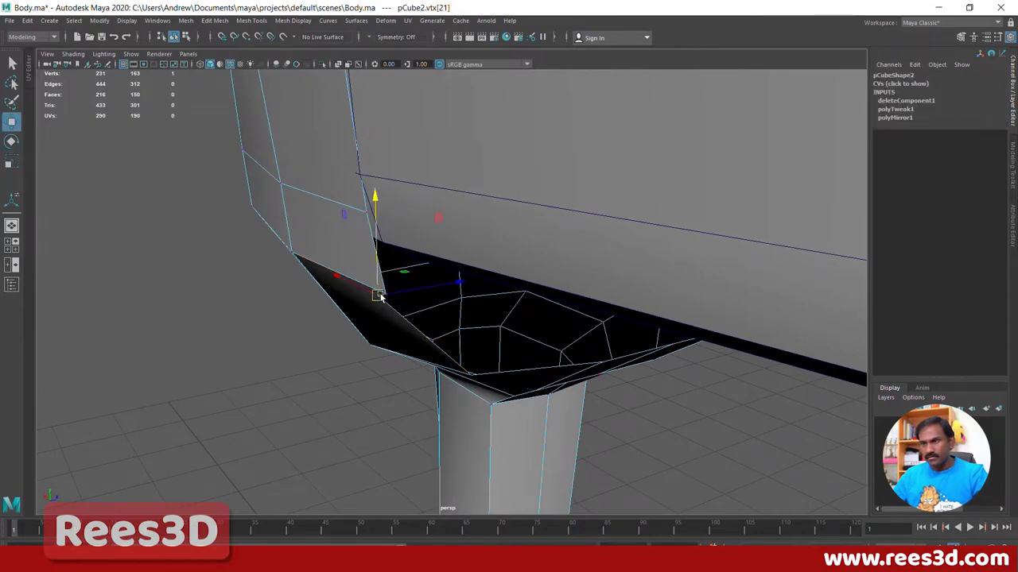
pyautogui.moveTo(378, 294); pyautogui.dragTo(374, 356)
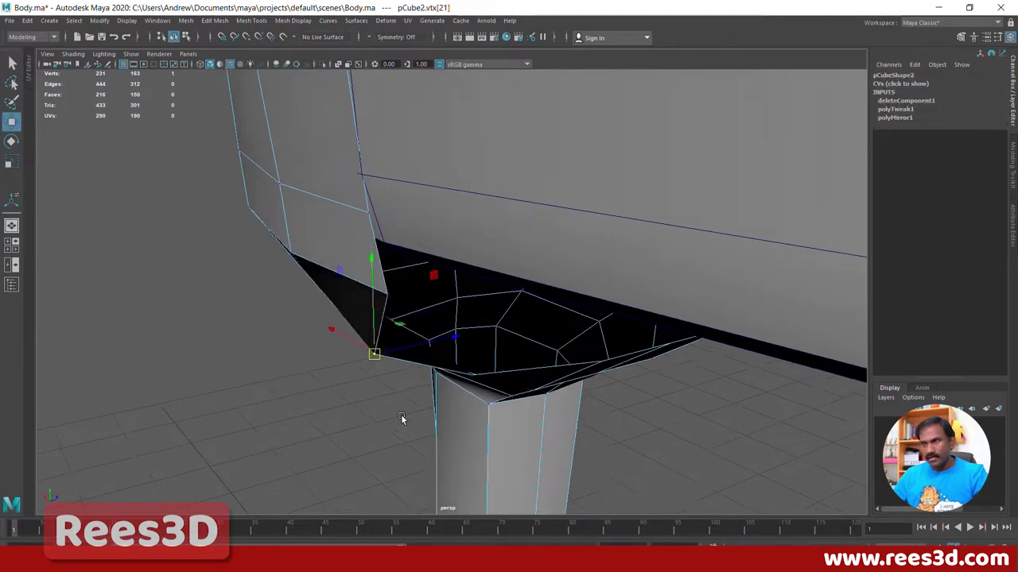
pyautogui.keyDown('alt'); pyautogui.moveTo(400, 418); pyautogui.dragTo(350, 406); pyautogui.keyUp('alt')
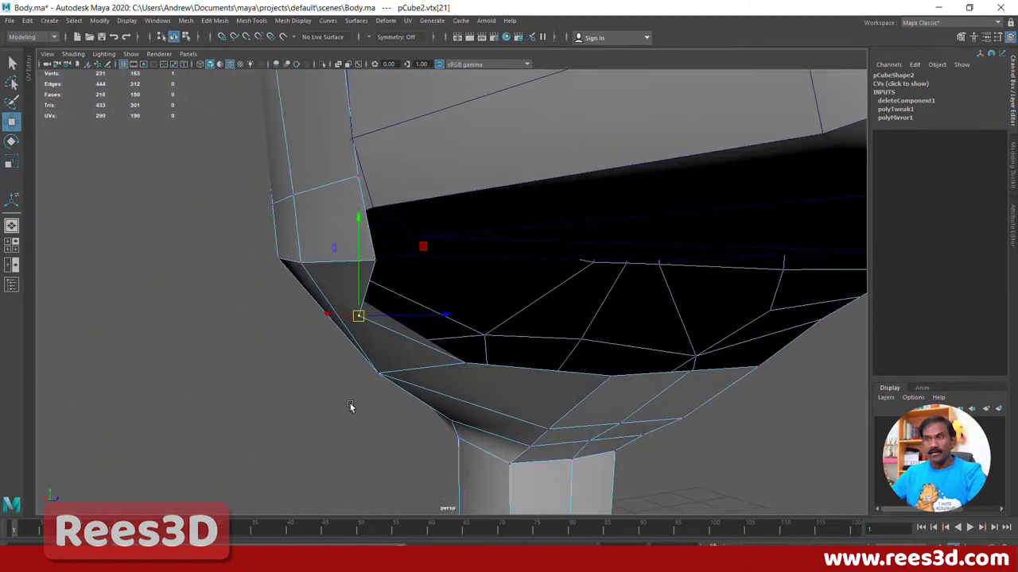
# Step: Delete the displaced rear centre-line vertex beneath the belt band, and pull out and delete the surplus vertex at the band's opposite lower corner
pyautogui.press('Delete')
pyautogui.moveTo(428, 420)
pyautogui.keyDown('alt'); pyautogui.mouseDown()
pyautogui.moveTo(307, 371)
pyautogui.moveTo(507, 379)
pyautogui.moveTo(438, 382)
pyautogui.moveTo(621, 346)
pyautogui.moveTo(658, 325)
pyautogui.mouseUp(); pyautogui.keyUp('alt')
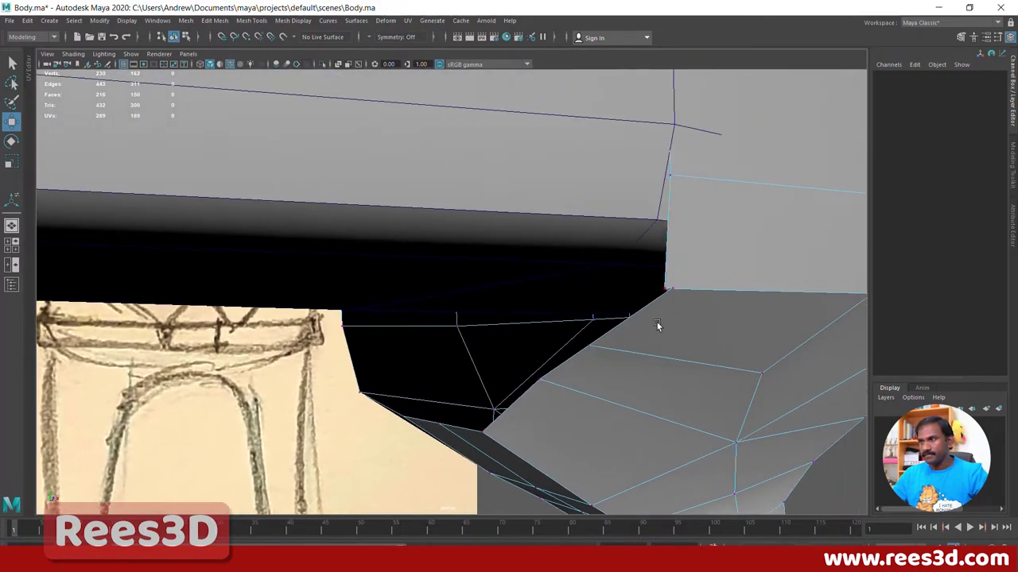
pyautogui.click(674, 290)
pyautogui.moveTo(675, 291); pyautogui.dragTo(385, 290)
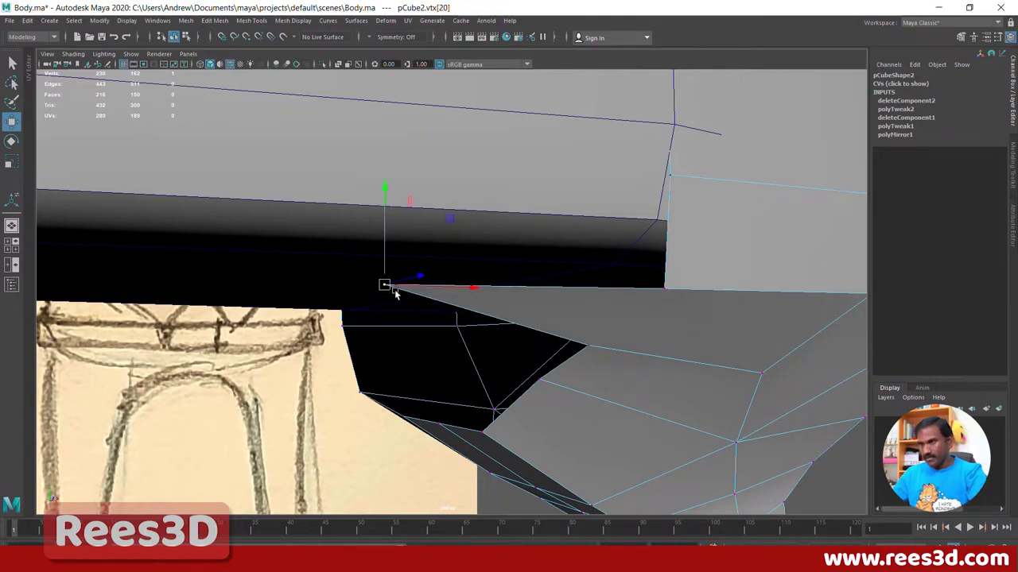
pyautogui.press('BackSpace')
# Step: Reposition vertices along the open centre-line border below the belt band, undoing the last vertex move
pyautogui.scroll(-5, 636, 323)
pyautogui.moveTo(421, 322)
pyautogui.keyDown('alt'); pyautogui.mouseDown()
pyautogui.moveTo(452, 334)
pyautogui.moveTo(522, 325)
pyautogui.moveTo(426, 326)
pyautogui.moveTo(597, 331)
pyautogui.moveTo(482, 334)
pyautogui.moveTo(434, 323)
pyautogui.mouseUp(); pyautogui.keyUp('alt')
pyautogui.scroll(2, 429, 318)
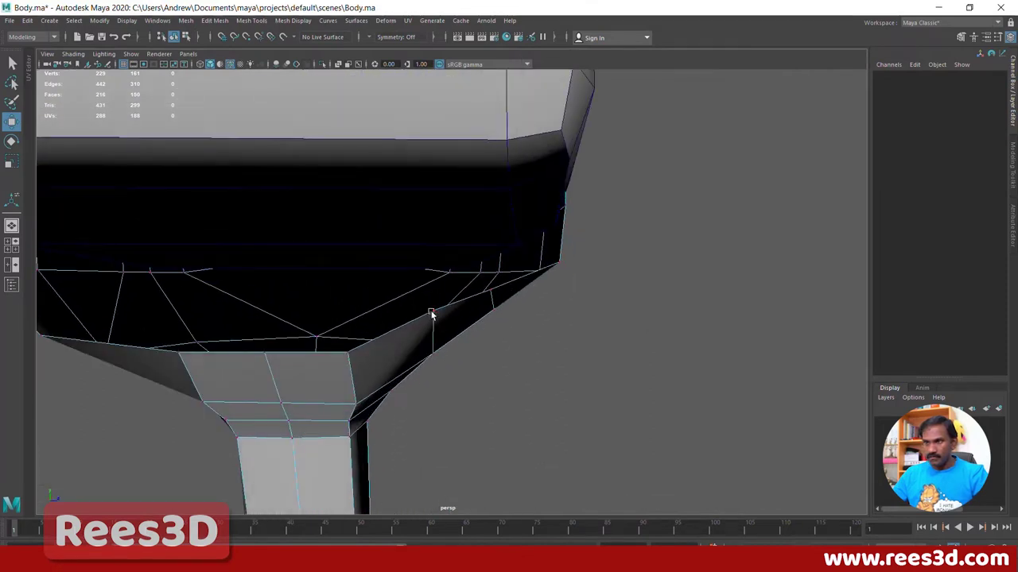
pyautogui.click(431, 320)
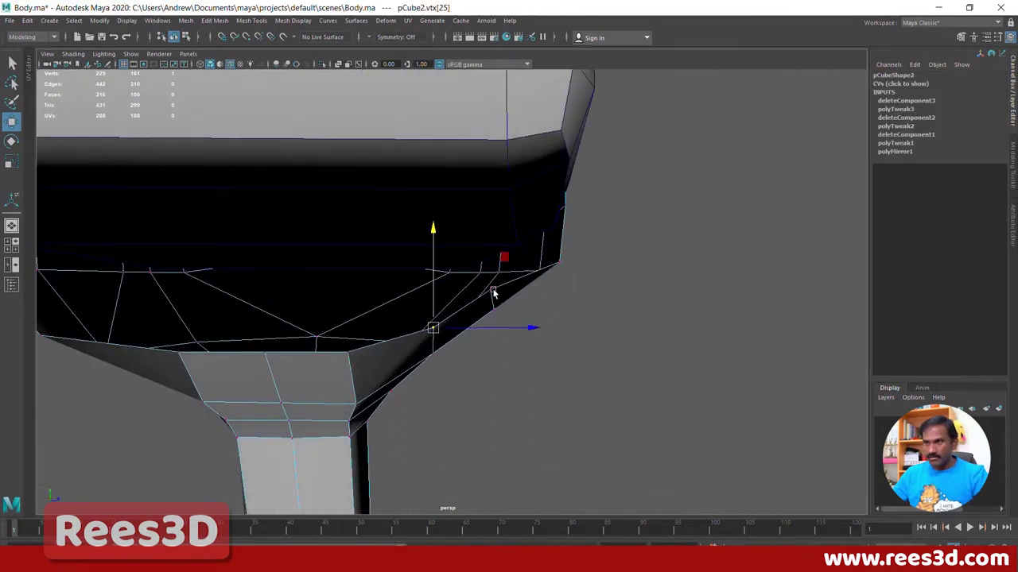
pyautogui.click(493, 291)
pyautogui.keyDown('alt'); pyautogui.moveTo(491, 290); pyautogui.dragTo(561, 277); pyautogui.keyUp('alt')
pyautogui.click(531, 276)
pyautogui.keyDown('alt'); pyautogui.moveTo(550, 303); pyautogui.dragTo(529, 286); pyautogui.keyUp('alt')
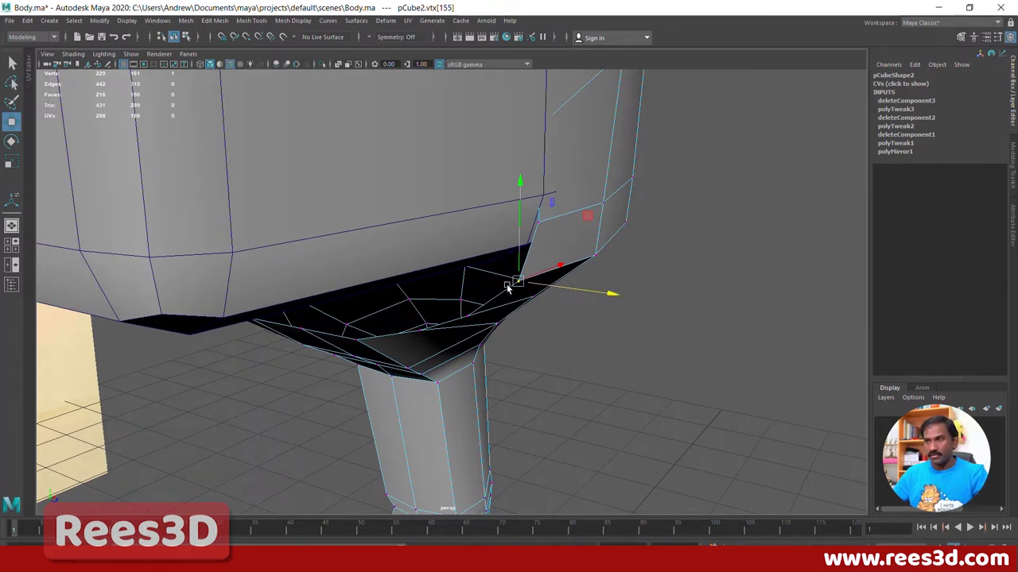
pyautogui.moveTo(518, 284); pyautogui.dragTo(601, 139)
pyautogui.hotkey('ctrl', 'z')
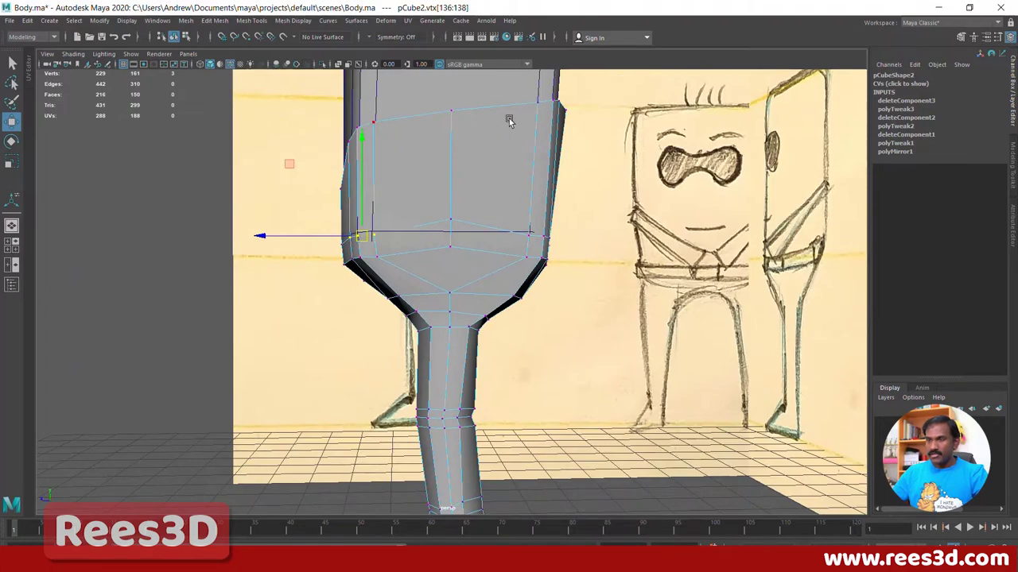
# Step: Try to slide the corner edges above the hip's lower border upward with the Slide Edge tool
pyautogui.keyDown('alt'); pyautogui.moveTo(509, 121); pyautogui.dragTo(438, 250); pyautogui.keyUp('alt')
pyautogui.moveTo(438, 249); pyautogui.dragTo(436, 233, button='right')
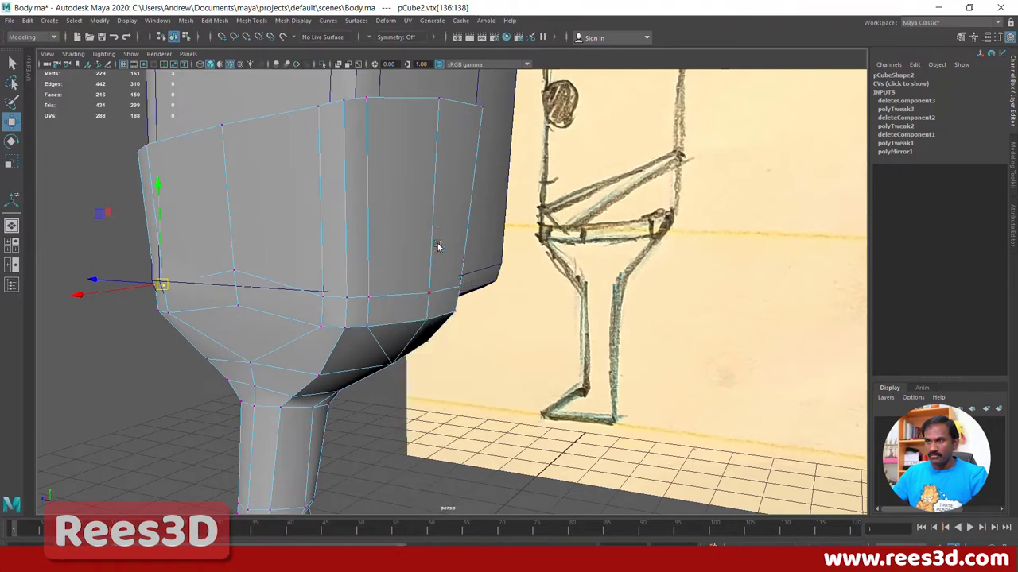
pyautogui.click(343, 294)
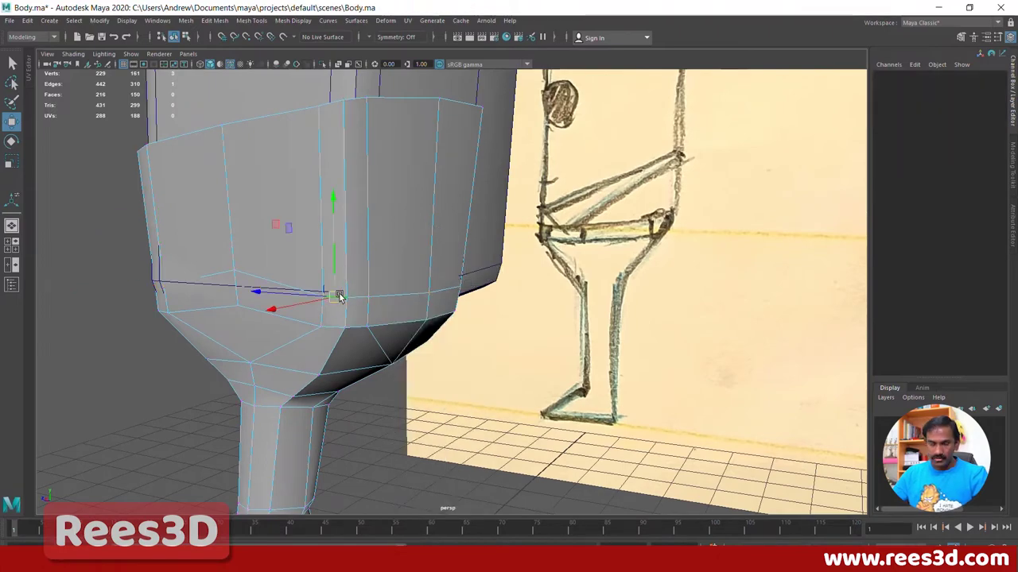
pyautogui.click(447, 294)
pyautogui.keyDown('alt'); pyautogui.moveTo(363, 329); pyautogui.dragTo(401, 304); pyautogui.keyUp('alt')
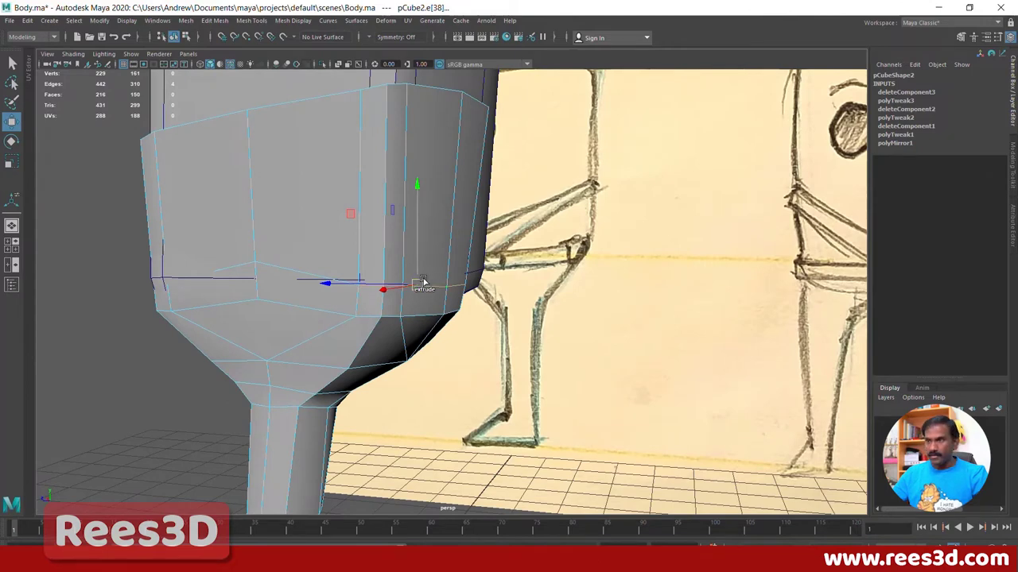
pyautogui.keyDown('shift'); pyautogui.rightClick(423, 281); pyautogui.keyUp('shift')
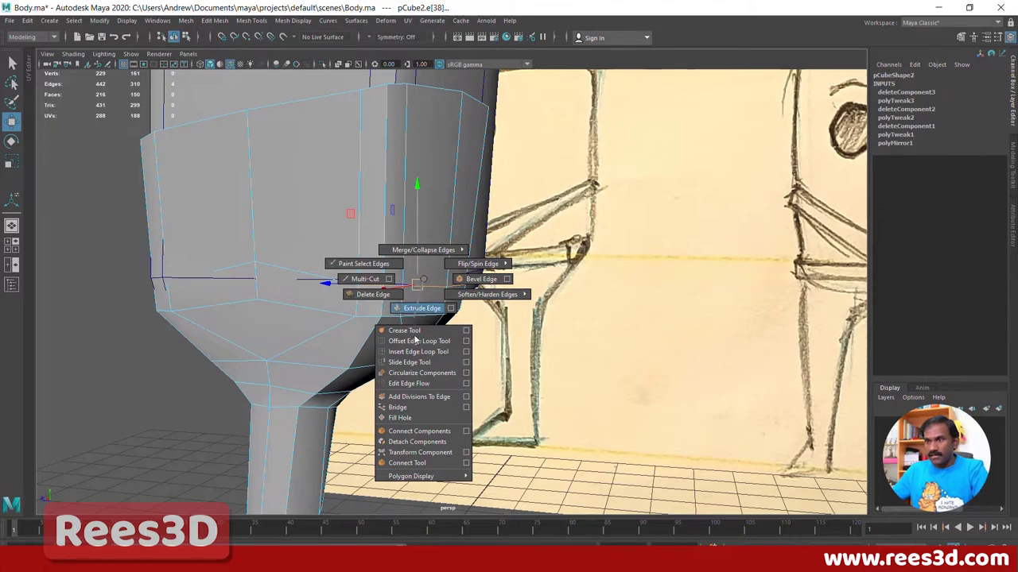
pyautogui.click(410, 362)
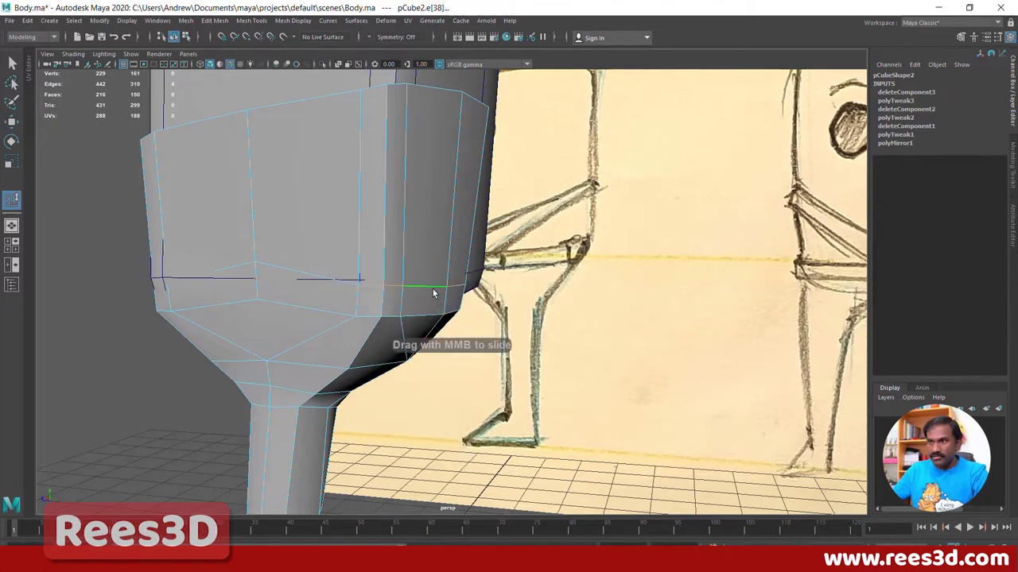
pyautogui.moveTo(430, 291); pyautogui.dragTo(444, 285, button='middle')
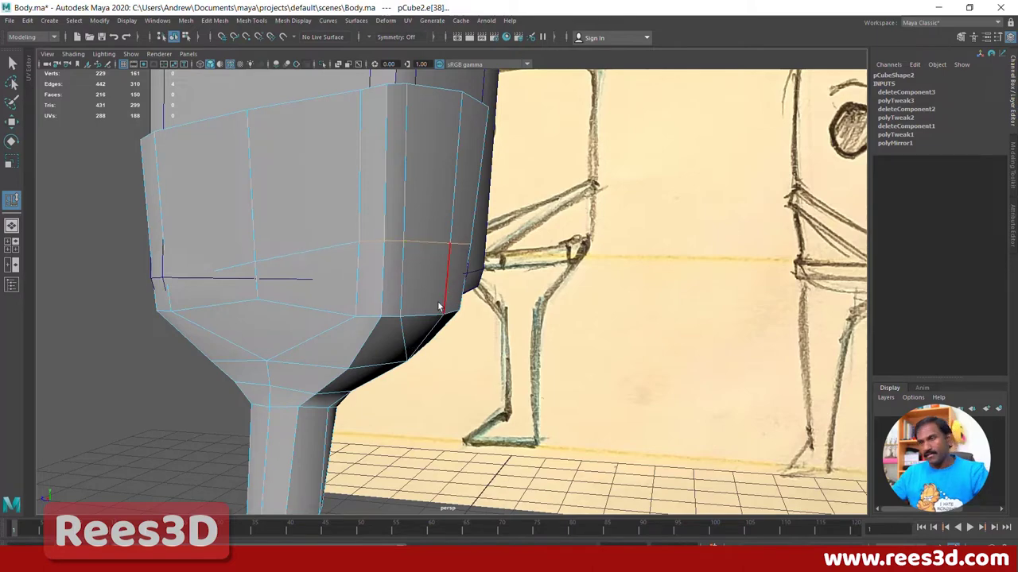
pyautogui.moveTo(438, 306)
pyautogui.keyDown('alt'); pyautogui.mouseDown()
pyautogui.moveTo(261, 321)
pyautogui.moveTo(390, 326)
pyautogui.moveTo(412, 306)
pyautogui.mouseUp(); pyautogui.keyUp('alt')
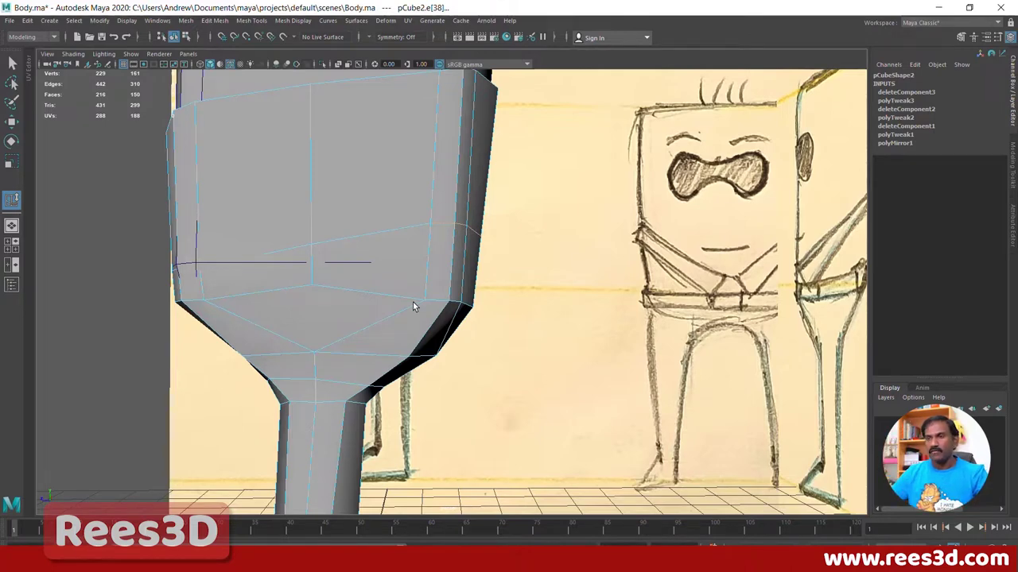
# Step: Select the upper waist border edges of the trousers half and extrude them outward with a Local Translate Z of about 0.079
pyautogui.moveTo(412, 302)
pyautogui.keyDown('alt'); pyautogui.mouseDown()
pyautogui.moveTo(422, 310)
pyautogui.moveTo(390, 350)
pyautogui.moveTo(454, 337)
pyautogui.moveTo(343, 330)
pyautogui.moveTo(498, 308)
pyautogui.moveTo(556, 316)
pyautogui.moveTo(654, 279)
pyautogui.mouseUp(); pyautogui.keyUp('alt')
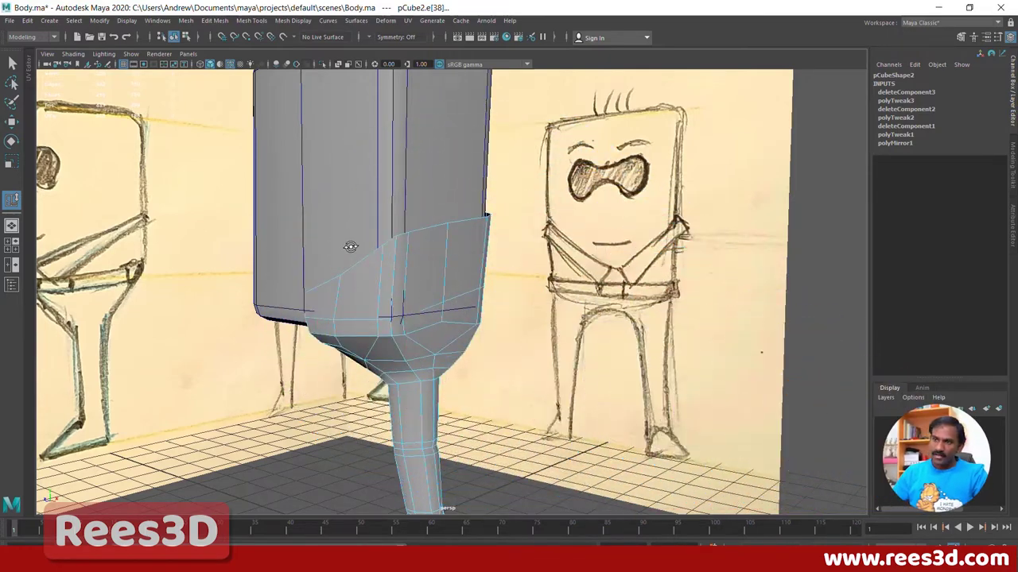
pyautogui.moveTo(351, 246)
pyautogui.keyDown('alt'); pyautogui.mouseDown()
pyautogui.moveTo(377, 234)
pyautogui.moveTo(350, 238)
pyautogui.mouseUp(); pyautogui.keyUp('alt')
pyautogui.keyDown('alt'); pyautogui.moveTo(350, 238); pyautogui.dragTo(321, 275, button='middle'); pyautogui.keyUp('alt')
pyautogui.moveTo(479, 259); pyautogui.dragTo(481, 243, button='right')
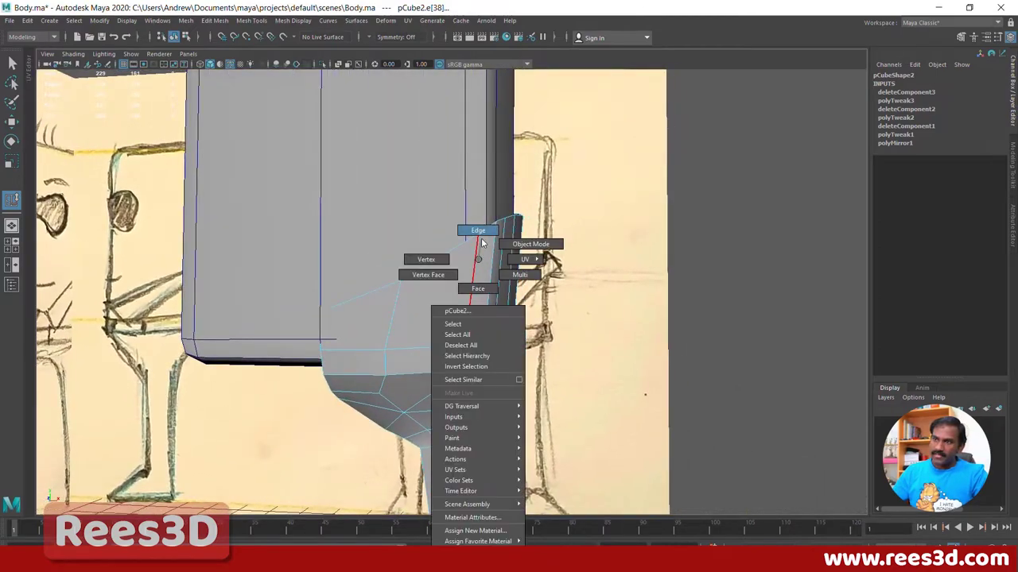
pyautogui.moveTo(389, 300)
pyautogui.keyDown('alt'); pyautogui.mouseDown()
pyautogui.moveTo(447, 314)
pyautogui.moveTo(334, 329)
pyautogui.moveTo(434, 247)
pyautogui.moveTo(464, 271)
pyautogui.moveTo(464, 214)
pyautogui.moveTo(454, 262)
pyautogui.moveTo(561, 242)
pyautogui.mouseUp(); pyautogui.keyUp('alt')
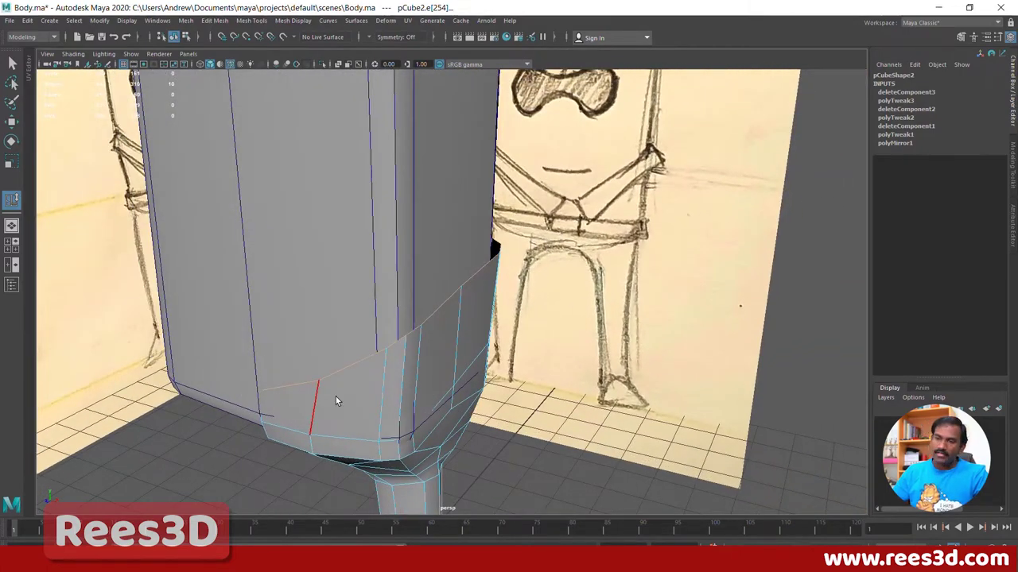
pyautogui.moveTo(336, 396)
pyautogui.keyDown('alt'); pyautogui.mouseDown()
pyautogui.moveTo(315, 391)
pyautogui.moveTo(369, 332)
pyautogui.mouseUp(); pyautogui.keyUp('alt')
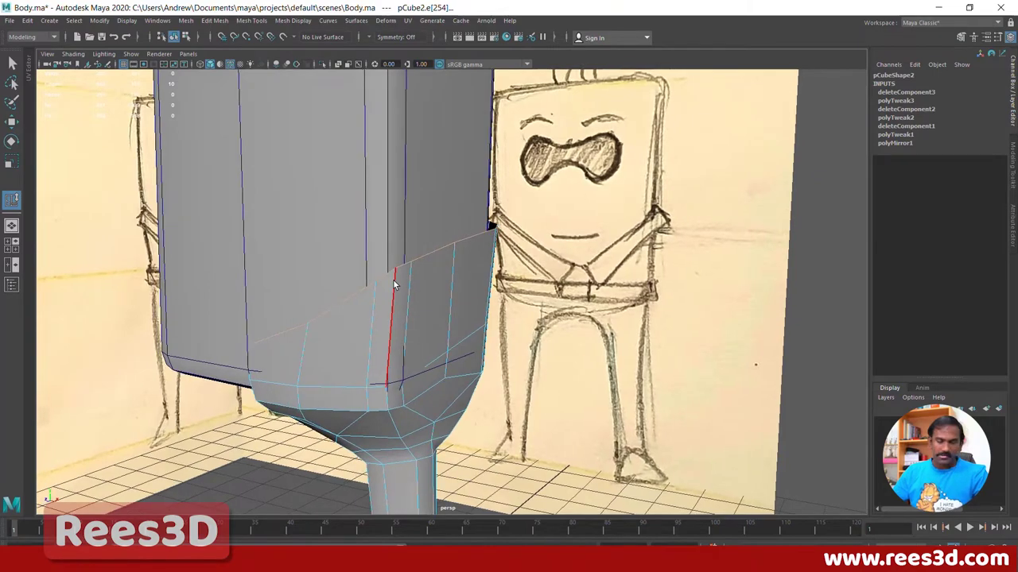
pyautogui.keyDown('shift'); pyautogui.moveTo(393, 283); pyautogui.dragTo(393, 308, button='right'); pyautogui.keyUp('shift')
pyautogui.keyDown('alt'); pyautogui.moveTo(342, 320); pyautogui.dragTo(480, 323); pyautogui.keyUp('alt')
pyautogui.keyDown('alt'); pyautogui.moveTo(463, 319); pyautogui.dragTo(329, 324, button='middle'); pyautogui.keyUp('alt')
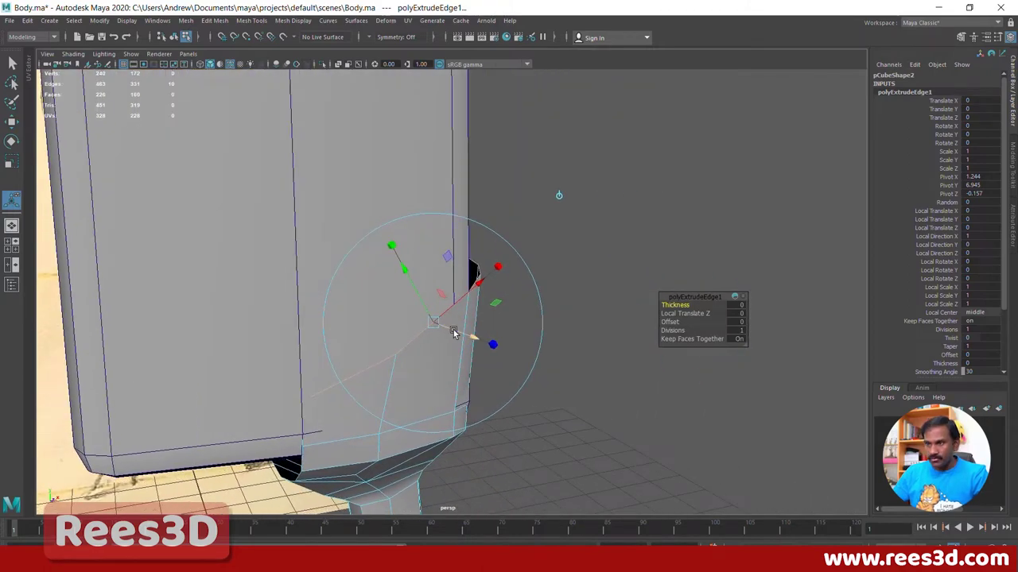
pyautogui.moveTo(453, 332)
pyautogui.mouseDown()
pyautogui.moveTo(459, 343)
pyautogui.moveTo(275, 372)
pyautogui.moveTo(216, 358)
pyautogui.moveTo(248, 341)
pyautogui.moveTo(458, 334)
pyautogui.mouseUp()
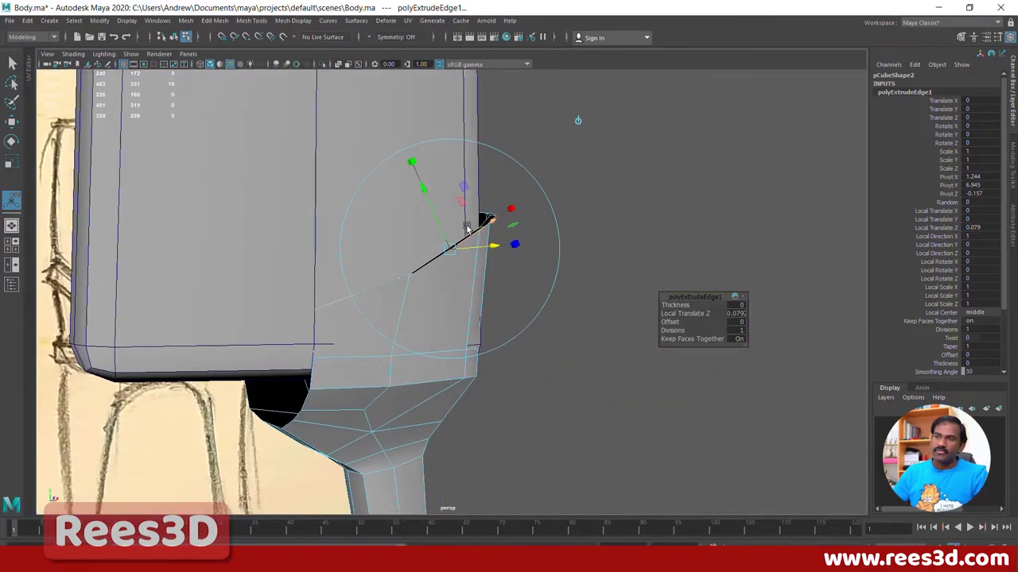
# Step: Extrude the outer waist edges again downward with a Local Translate Z of about 0.325 to form the belt strip
pyautogui.keyDown('alt'); pyautogui.moveTo(466, 257); pyautogui.dragTo(403, 249); pyautogui.keyUp('alt')
pyautogui.keyDown('shift'); pyautogui.moveTo(406, 226); pyautogui.dragTo(402, 254, button='right'); pyautogui.keyUp('shift')
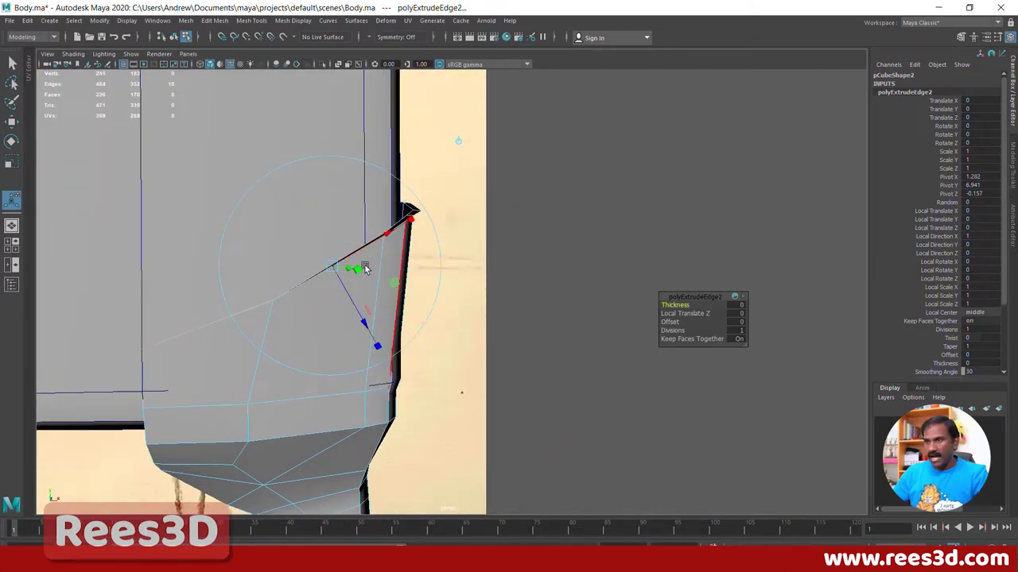
pyautogui.moveTo(366, 268)
pyautogui.keyDown('alt'); pyautogui.mouseDown()
pyautogui.moveTo(384, 281)
pyautogui.moveTo(547, 272)
pyautogui.moveTo(560, 286)
pyautogui.moveTo(488, 313)
pyautogui.moveTo(422, 321)
pyautogui.moveTo(278, 297)
pyautogui.moveTo(494, 292)
pyautogui.mouseUp(); pyautogui.keyUp('alt')
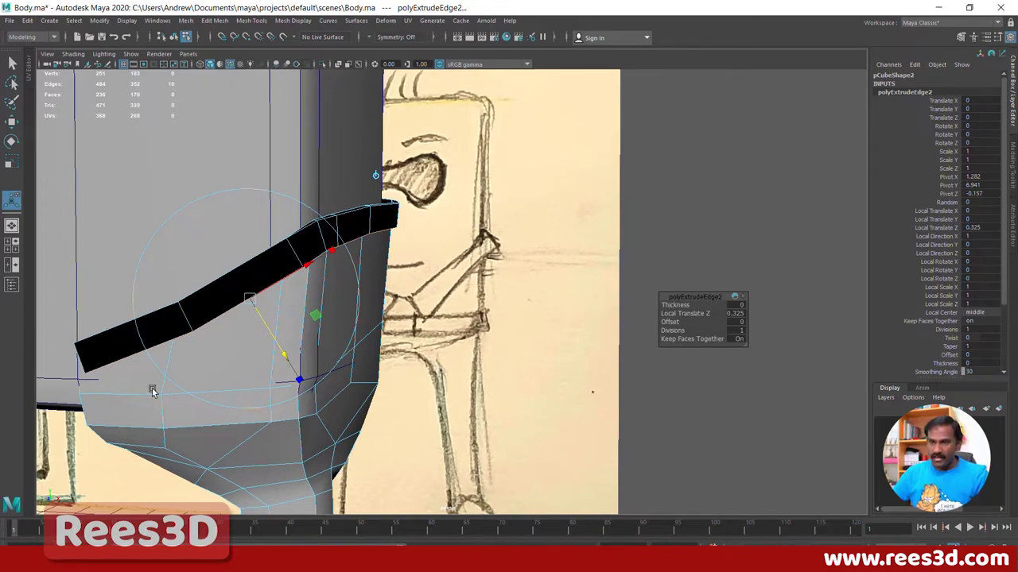
# Step: Select all the vertical outer faces of the extruded belt strip around the trousers half
pyautogui.keyDown('alt'); pyautogui.moveTo(251, 397); pyautogui.dragTo(352, 302); pyautogui.keyUp('alt')
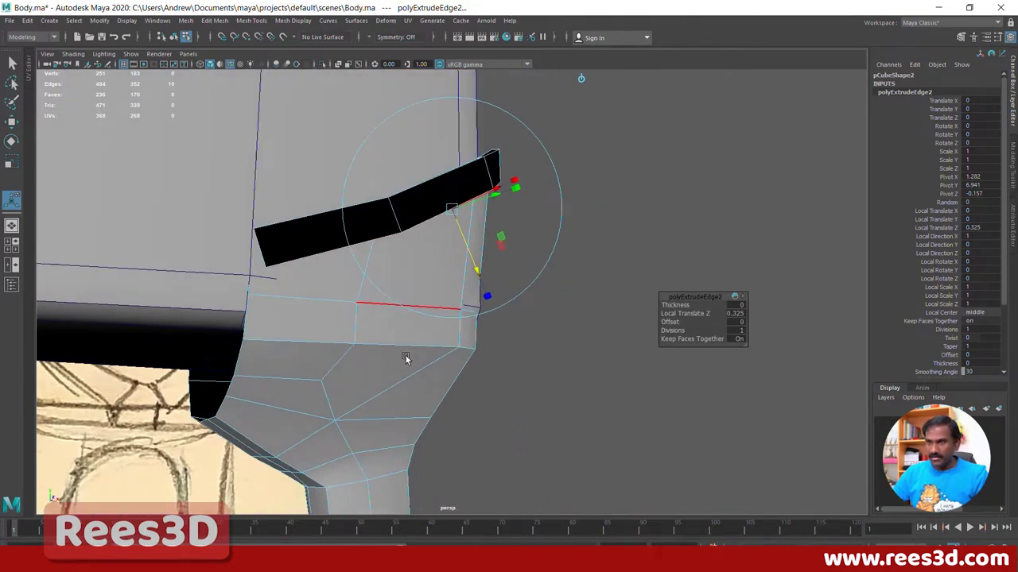
pyautogui.keyDown('alt'); pyautogui.moveTo(314, 375); pyautogui.dragTo(470, 396); pyautogui.keyUp('alt')
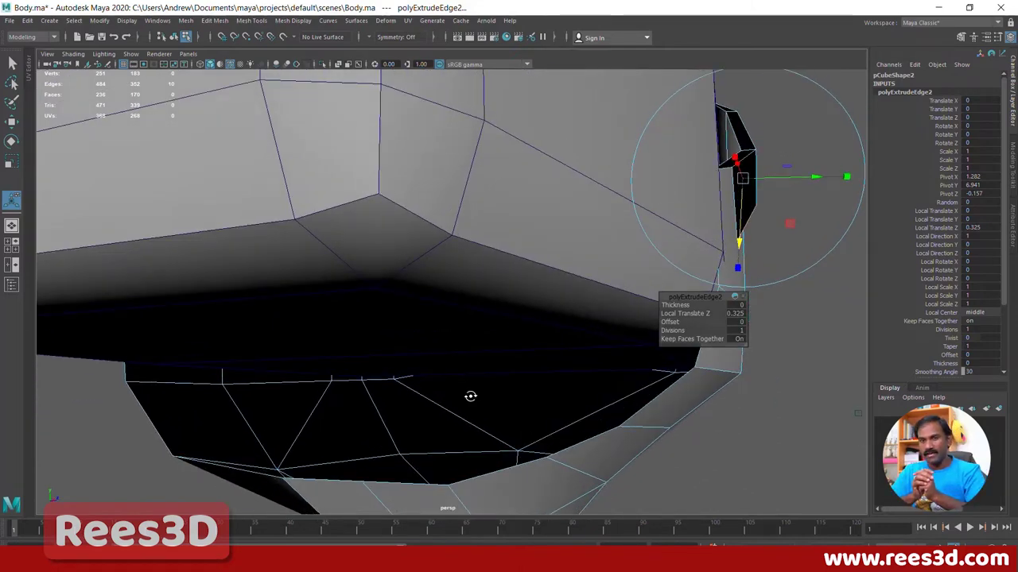
pyautogui.keyDown('alt'); pyautogui.moveTo(652, 282); pyautogui.dragTo(337, 359, button='middle'); pyautogui.keyUp('alt')
pyautogui.keyDown('alt'); pyautogui.moveTo(337, 358); pyautogui.dragTo(306, 377); pyautogui.keyUp('alt')
pyautogui.keyDown('alt'); pyautogui.moveTo(306, 377); pyautogui.dragTo(509, 271, button='middle'); pyautogui.keyUp('alt')
pyautogui.keyDown('alt'); pyautogui.moveTo(509, 272); pyautogui.dragTo(513, 343); pyautogui.keyUp('alt')
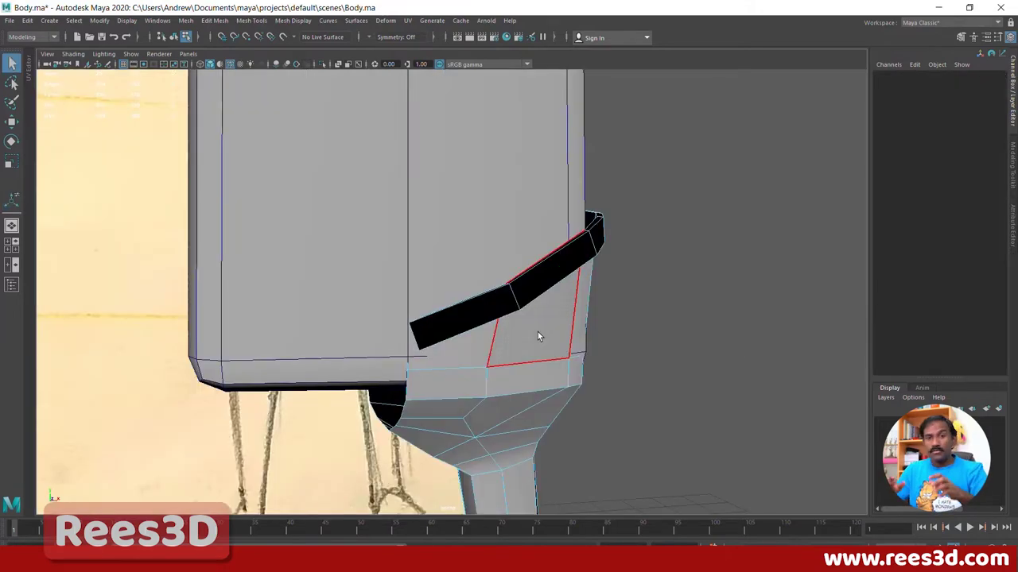
pyautogui.click(482, 314)
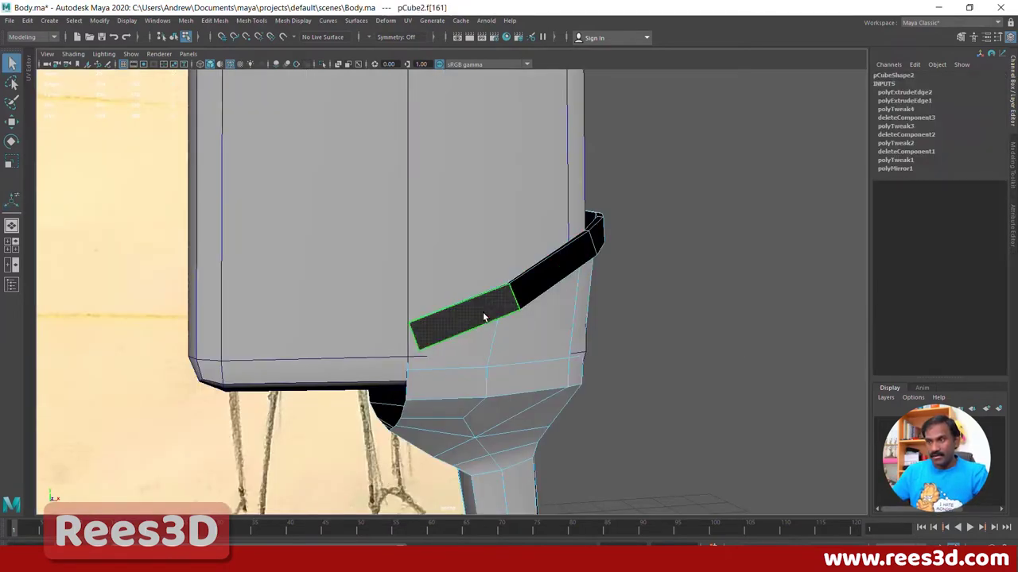
pyautogui.keyDown('alt'); pyautogui.moveTo(534, 310); pyautogui.dragTo(453, 338); pyautogui.keyUp('alt')
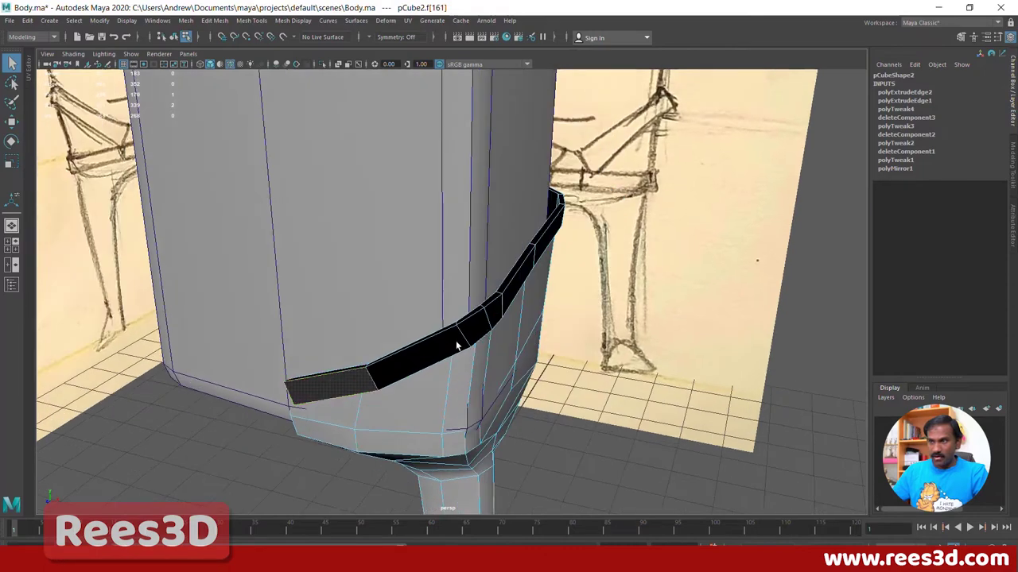
pyautogui.keyDown('shift'); pyautogui.click(495, 322); pyautogui.keyUp('shift')
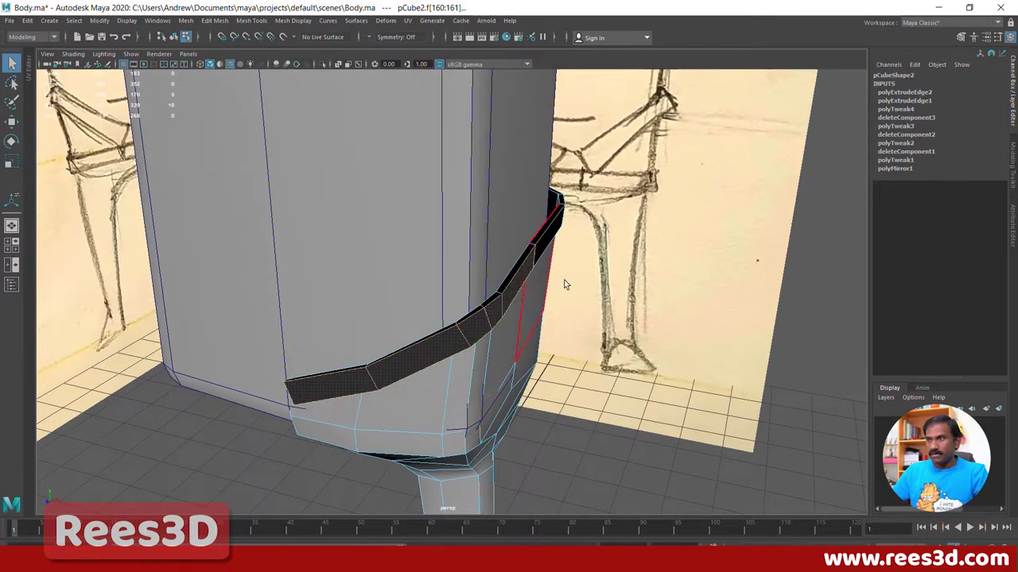
pyautogui.keyDown('alt'); pyautogui.moveTo(564, 280); pyautogui.dragTo(420, 320); pyautogui.keyUp('alt')
pyautogui.keyDown('shift'); pyautogui.click(478, 283); pyautogui.keyUp('shift')
pyautogui.keyDown('shift'); pyautogui.click(521, 286); pyautogui.keyUp('shift')
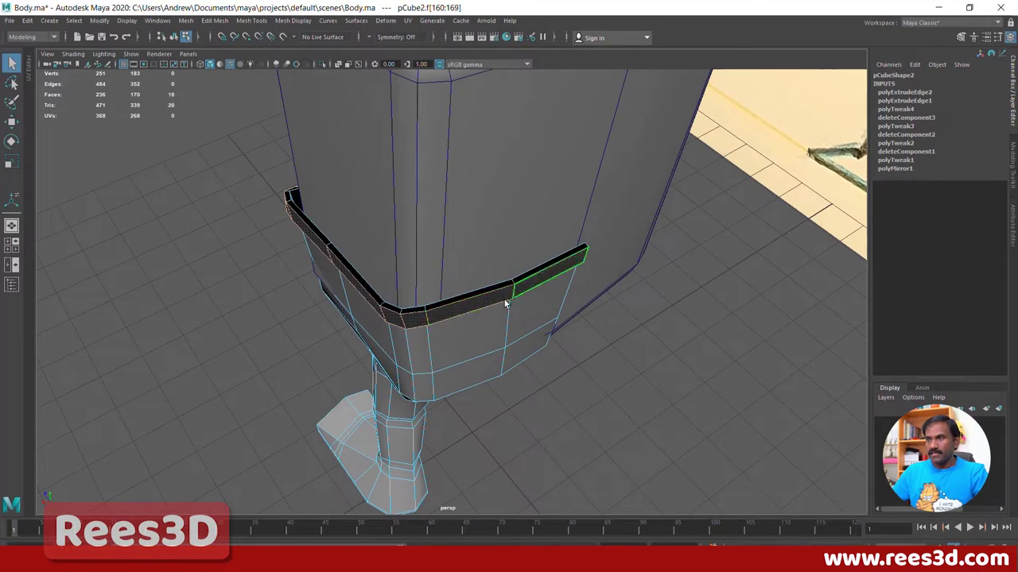
# Step: Grow the face selection once to include the belt strip's narrow top faces
pyautogui.keyDown('alt'); pyautogui.moveTo(522, 286); pyautogui.dragTo(564, 310); pyautogui.keyUp('alt')
pyautogui.keyDown('alt'); pyautogui.moveTo(504, 327); pyautogui.dragTo(578, 346); pyautogui.keyUp('alt')
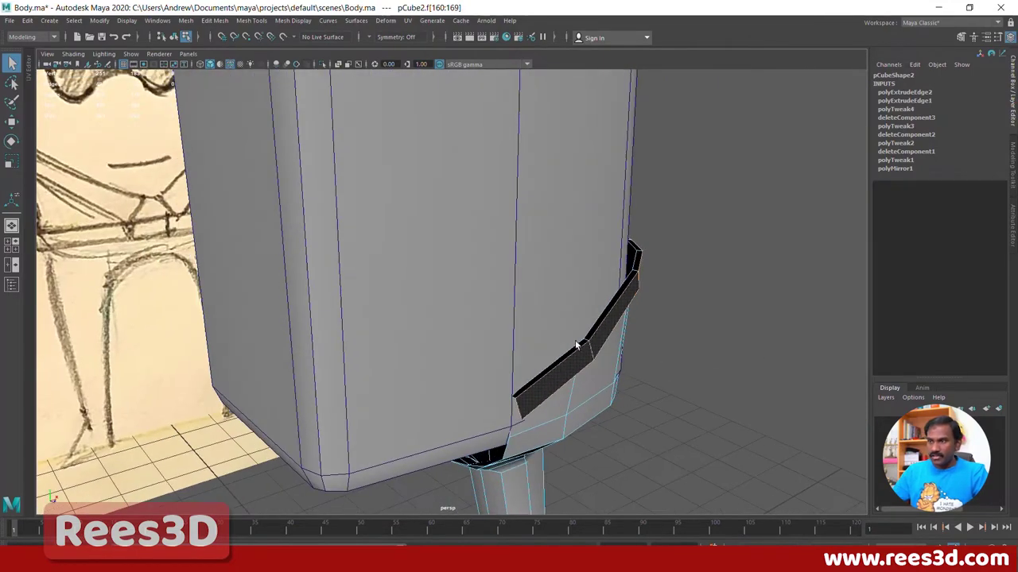
pyautogui.keyDown('alt'); pyautogui.moveTo(643, 382); pyautogui.dragTo(663, 352); pyautogui.keyUp('alt')
pyautogui.keyDown('alt'); pyautogui.moveTo(624, 310); pyautogui.dragTo(490, 362); pyautogui.keyUp('alt')
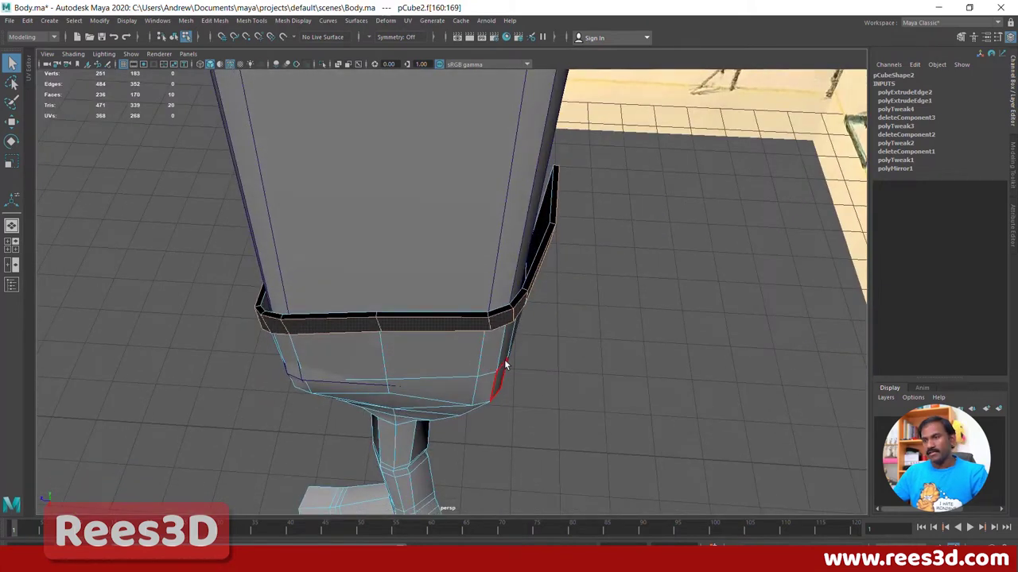
pyautogui.keyDown('shift'); pyautogui.rightClick(502, 316); pyautogui.keyUp('shift')
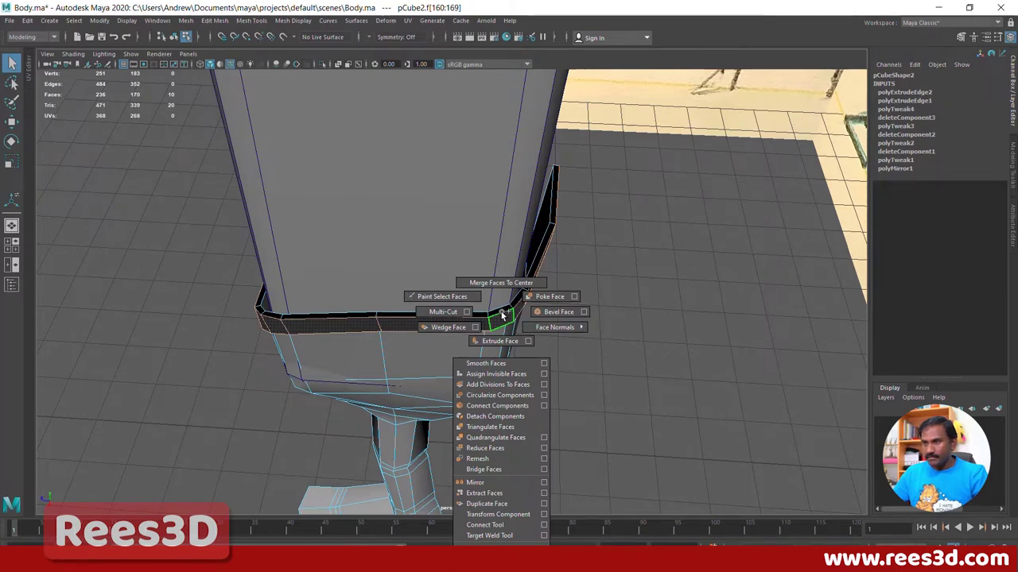
pyautogui.click(502, 316)
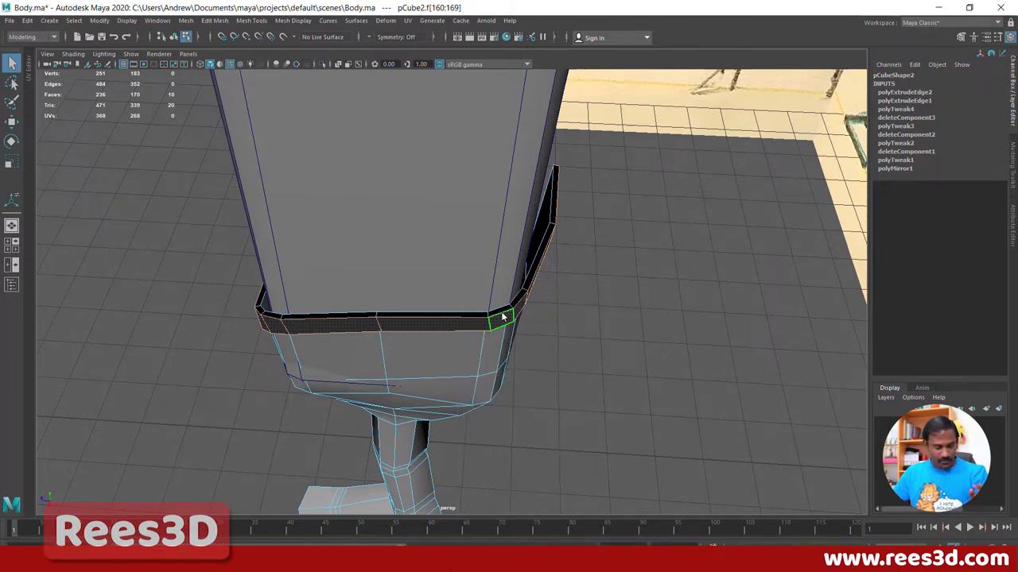
pyautogui.keyDown('ctrl'); pyautogui.rightClick(502, 318); pyautogui.keyUp('ctrl')
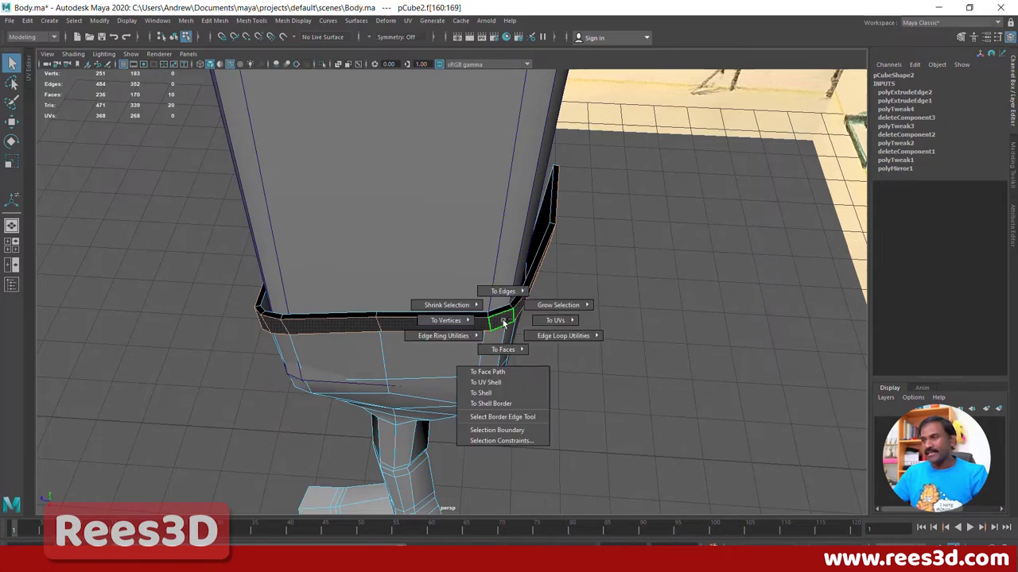
pyautogui.moveTo(543, 305)
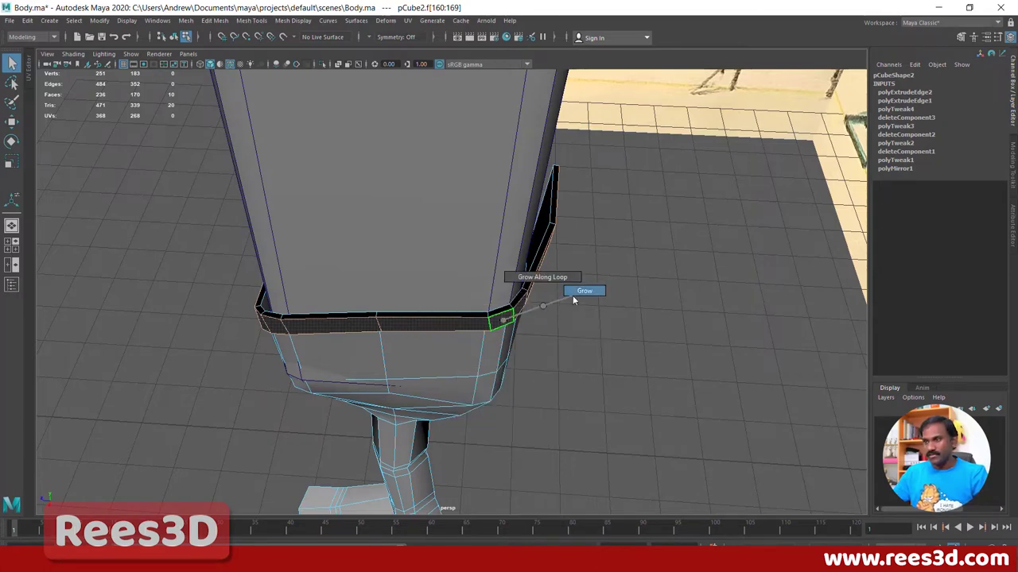
pyautogui.click(573, 298)
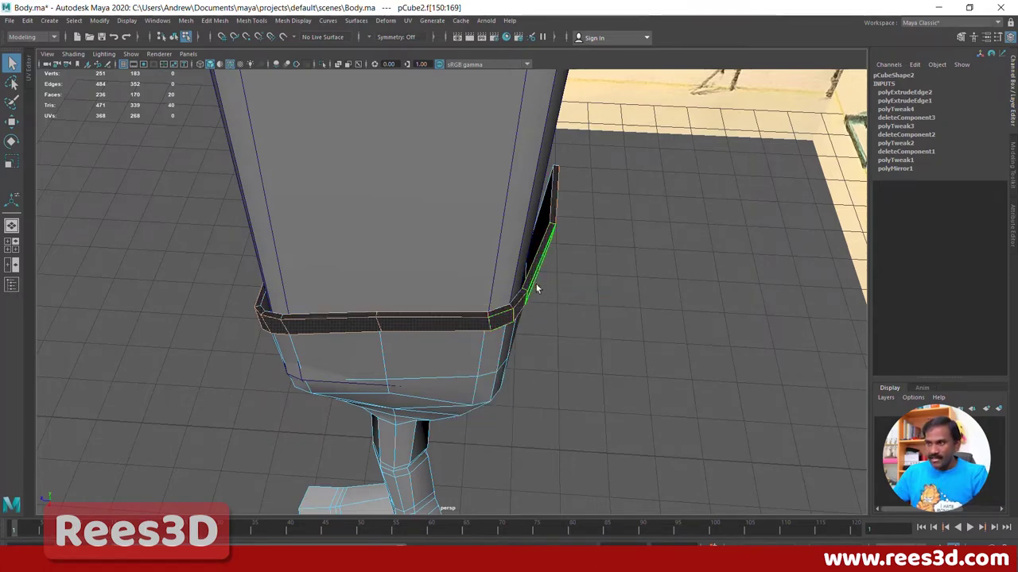
# Step: Extract the selected belt strip faces from the trousers half into a separate mesh, with no offset
pyautogui.keyDown('alt'); pyautogui.moveTo(353, 326); pyautogui.dragTo(493, 310); pyautogui.keyUp('alt')
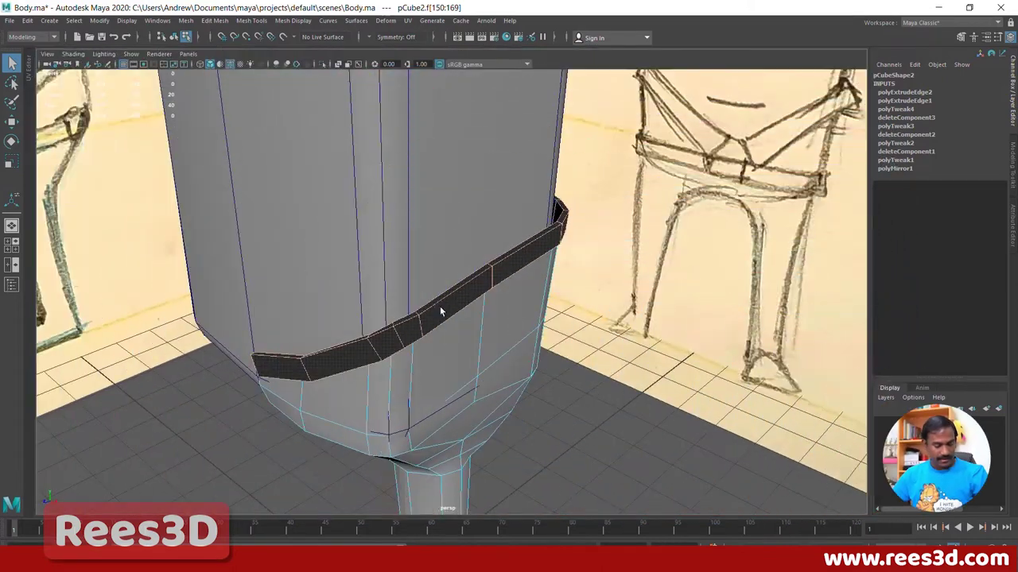
pyautogui.keyDown('shift'); pyautogui.rightClick(491, 284); pyautogui.keyUp('shift')
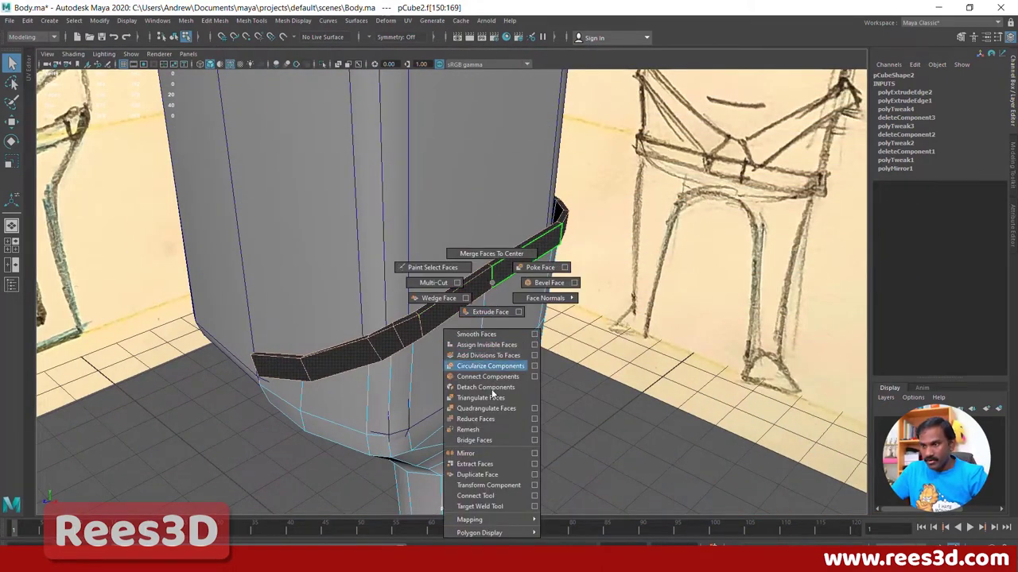
pyautogui.click(475, 465)
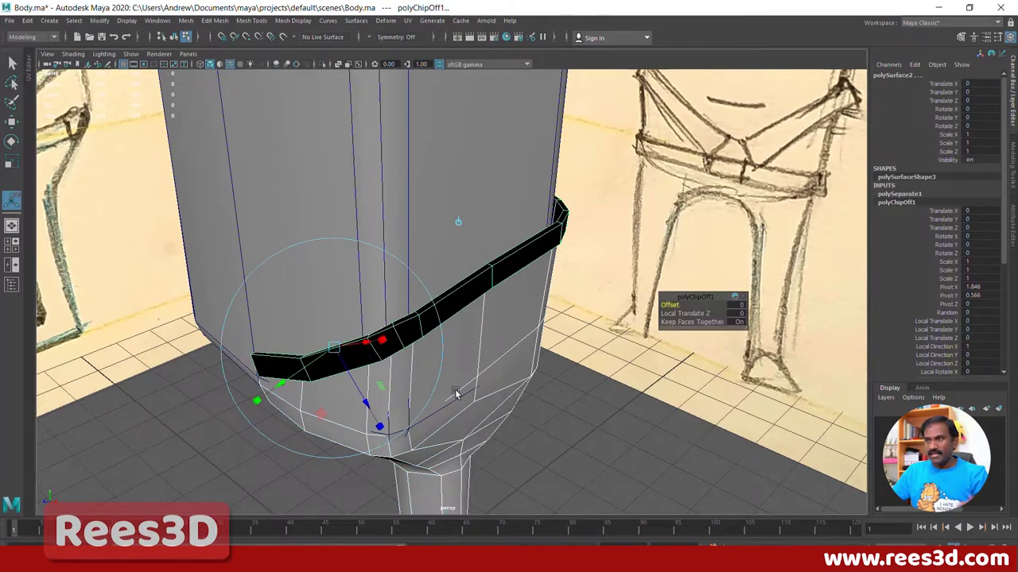
pyautogui.scroll(3, 429, 389)
pyautogui.keyDown('alt'); pyautogui.moveTo(449, 374); pyautogui.dragTo(600, 391); pyautogui.keyUp('alt')
pyautogui.moveTo(674, 309)
pyautogui.mouseDown()
pyautogui.moveTo(700, 308)
pyautogui.moveTo(688, 312)
pyautogui.mouseUp()
pyautogui.hotkey('ctrl', 'z')
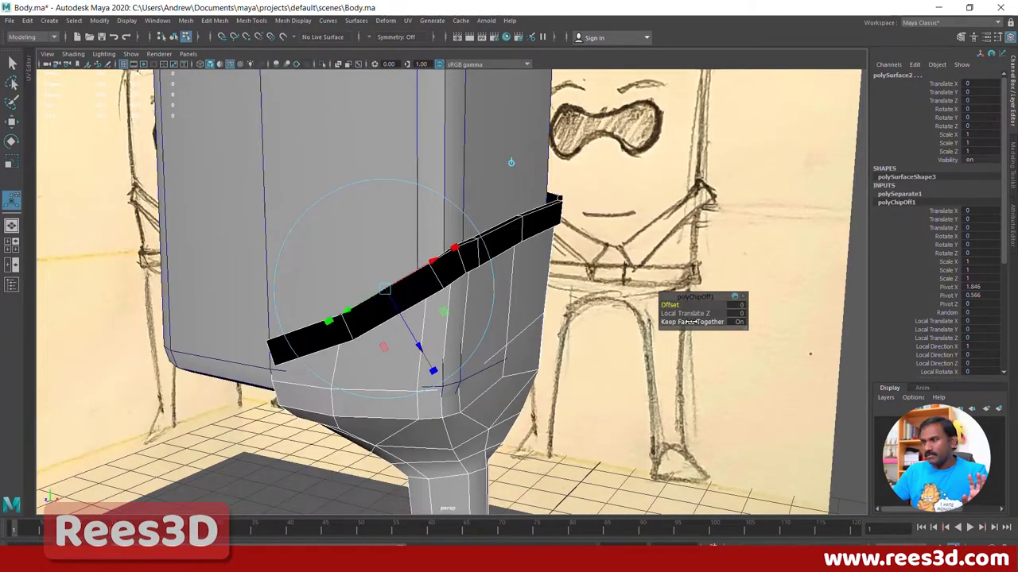
pyautogui.moveTo(486, 307)
pyautogui.keyDown('alt'); pyautogui.mouseDown()
pyautogui.moveTo(596, 295)
pyautogui.moveTo(551, 302)
pyautogui.moveTo(436, 279)
pyautogui.mouseUp(); pyautogui.keyUp('alt')
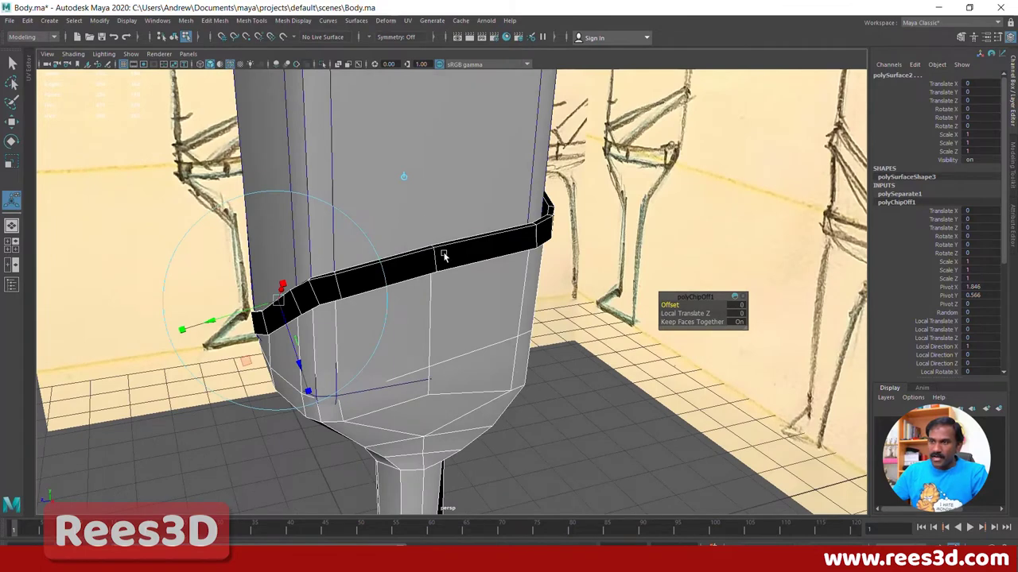
# Step: Select all faces of the extracted belt strip and reverse their normals
pyautogui.moveTo(440, 274); pyautogui.dragTo(414, 336, button='right')
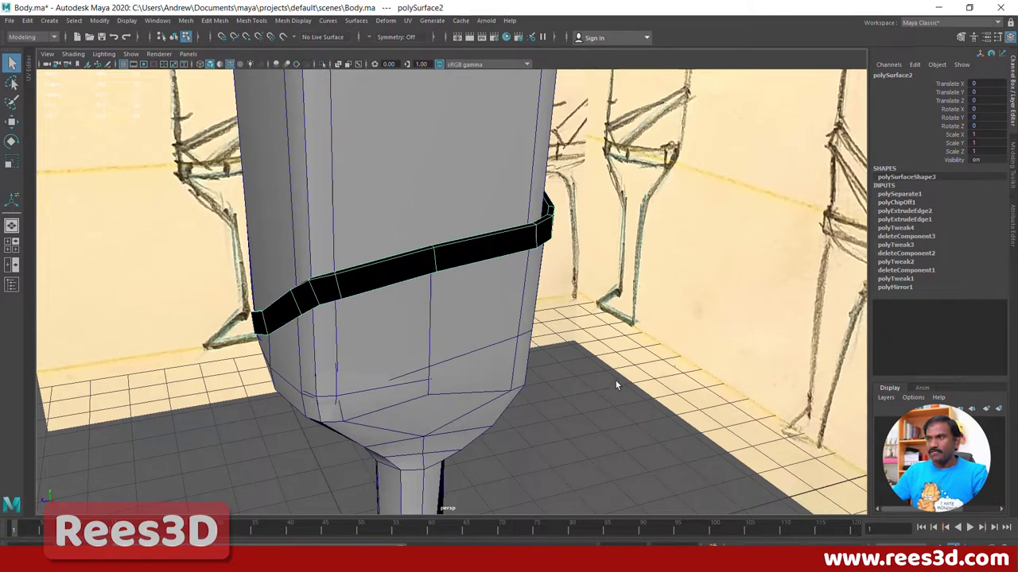
pyautogui.moveTo(615, 380); pyautogui.dragTo(609, 298, button='right')
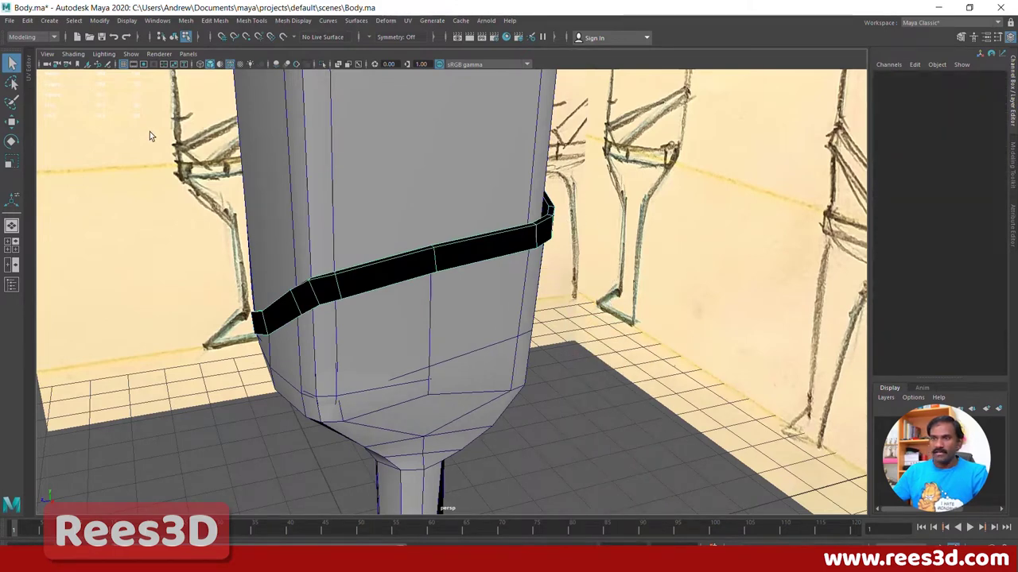
pyautogui.moveTo(149, 131); pyautogui.dragTo(603, 384)
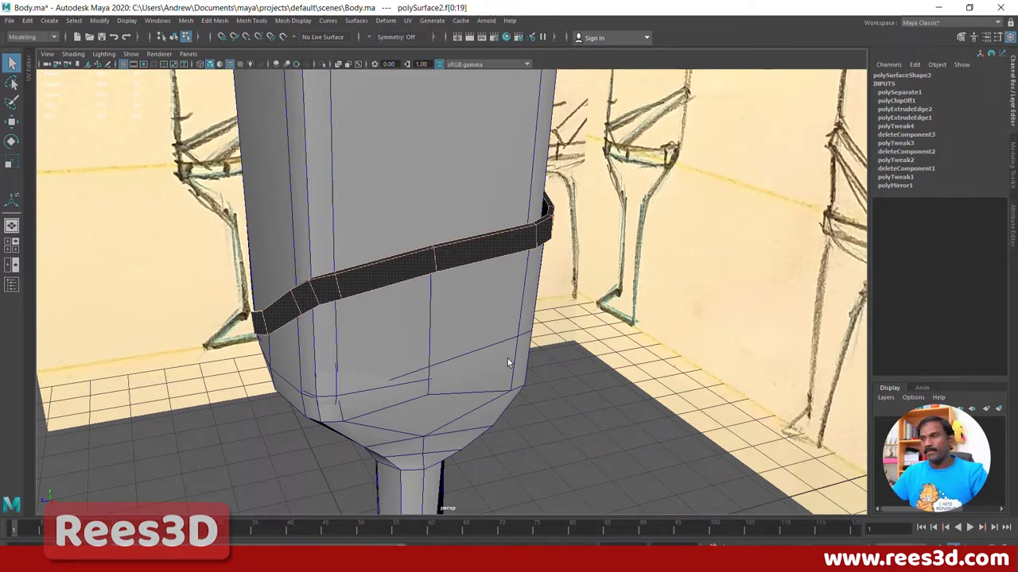
pyautogui.keyDown('alt'); pyautogui.moveTo(456, 331); pyautogui.dragTo(526, 337); pyautogui.keyUp('alt')
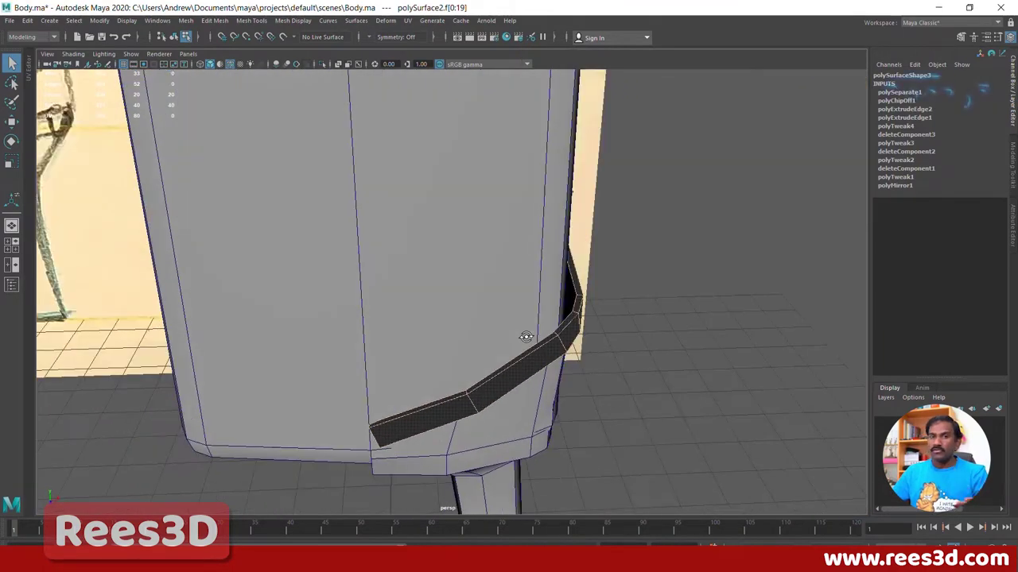
pyautogui.keyDown('alt'); pyautogui.moveTo(488, 346); pyautogui.dragTo(431, 349); pyautogui.keyUp('alt')
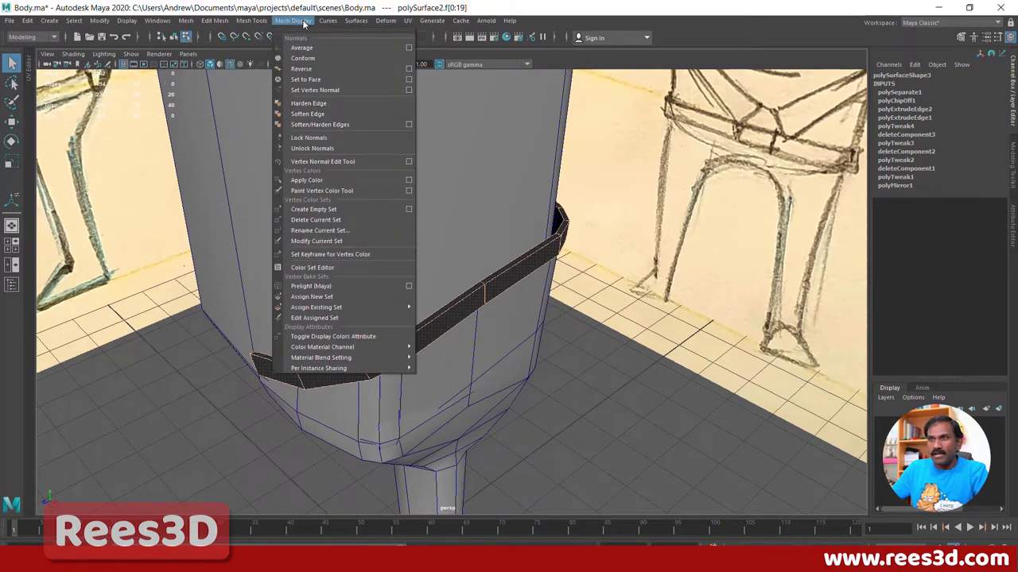
pyautogui.click(302, 70)
pyautogui.click(636, 443)
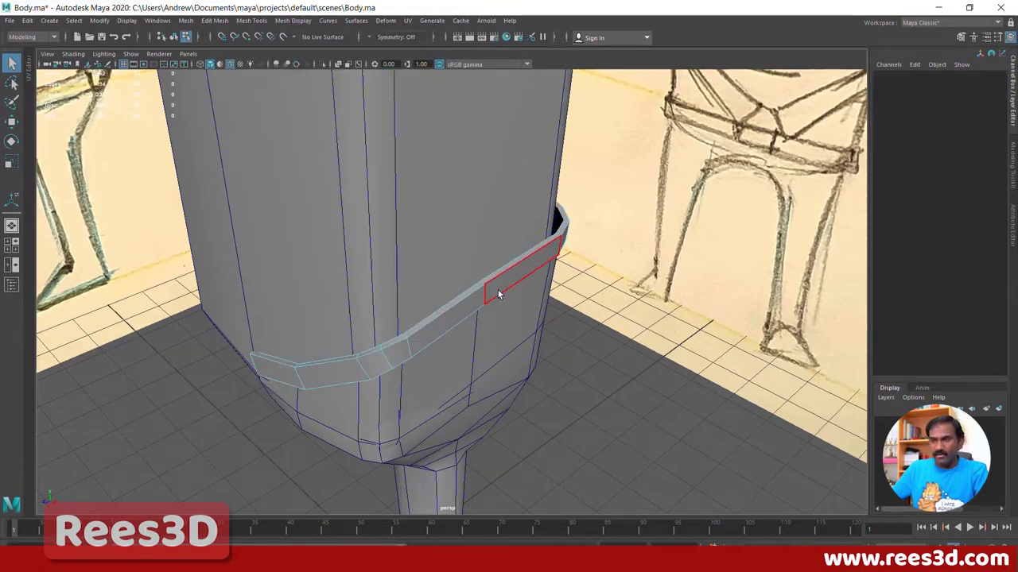
pyautogui.moveTo(420, 390)
pyautogui.keyDown('alt'); pyautogui.mouseDown()
pyautogui.moveTo(583, 349)
pyautogui.moveTo(405, 368)
pyautogui.moveTo(395, 359)
pyautogui.moveTo(395, 235)
pyautogui.mouseUp(); pyautogui.keyUp('alt')
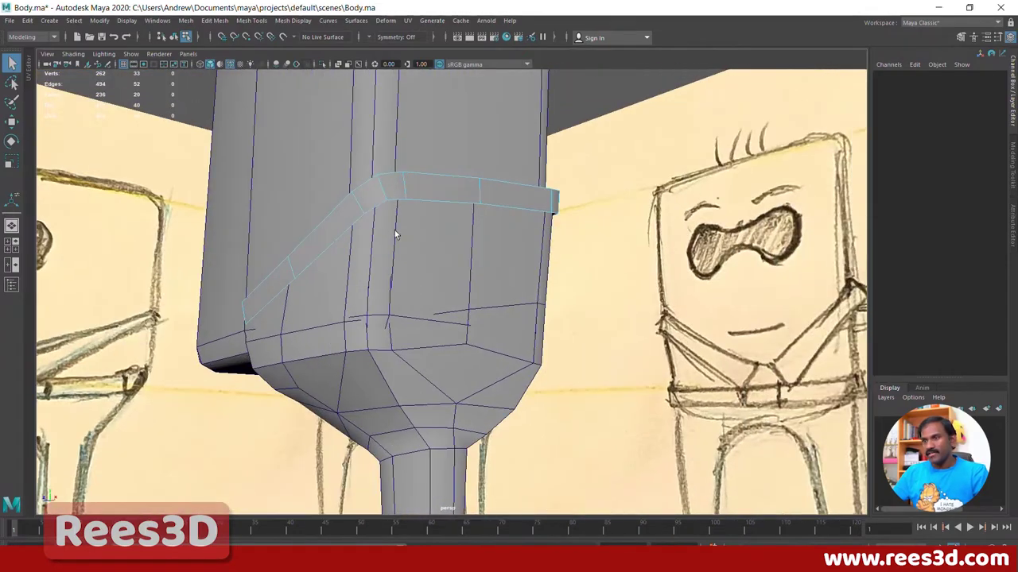
# Step: In the front view, move the belt strip's lower front vertices so its end forms the pointed flap in the reference sketch
pyautogui.moveTo(374, 316)
pyautogui.keyDown('alt'); pyautogui.mouseDown()
pyautogui.moveTo(541, 323)
pyautogui.moveTo(589, 348)
pyautogui.moveTo(596, 317)
pyautogui.moveTo(421, 259)
pyautogui.moveTo(538, 275)
pyautogui.moveTo(561, 320)
pyautogui.moveTo(514, 288)
pyautogui.mouseUp(); pyautogui.keyUp('alt')
pyautogui.moveTo(511, 256); pyautogui.dragTo(460, 256, button='right')
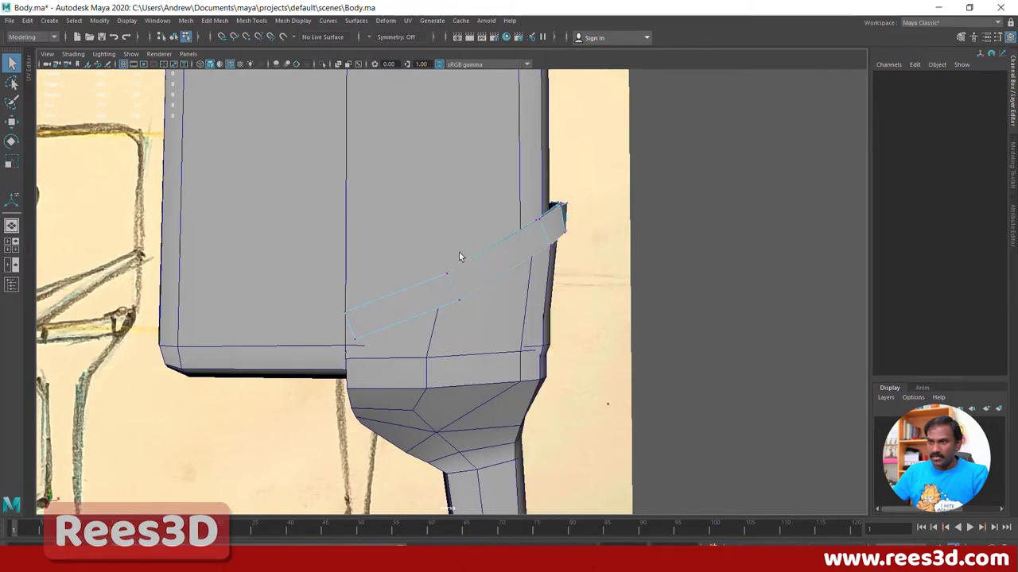
pyautogui.press('space')
pyautogui.press('space')
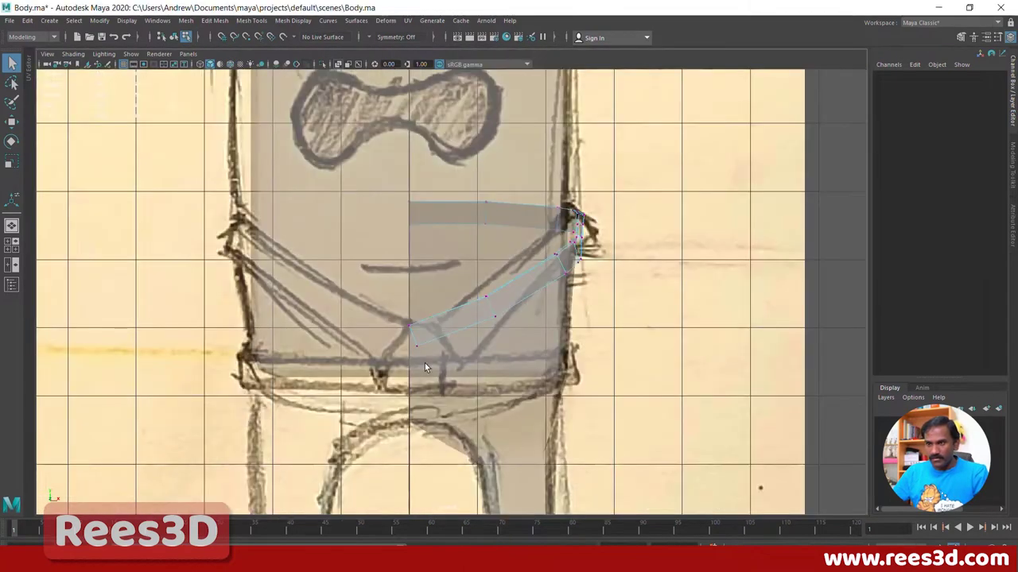
pyautogui.keyDown('alt'); pyautogui.moveTo(424, 364); pyautogui.dragTo(349, 308, button='middle'); pyautogui.keyUp('alt')
pyautogui.click(359, 309)
pyautogui.press('w')
pyautogui.moveTo(360, 308); pyautogui.dragTo(403, 332)
pyautogui.click(440, 286)
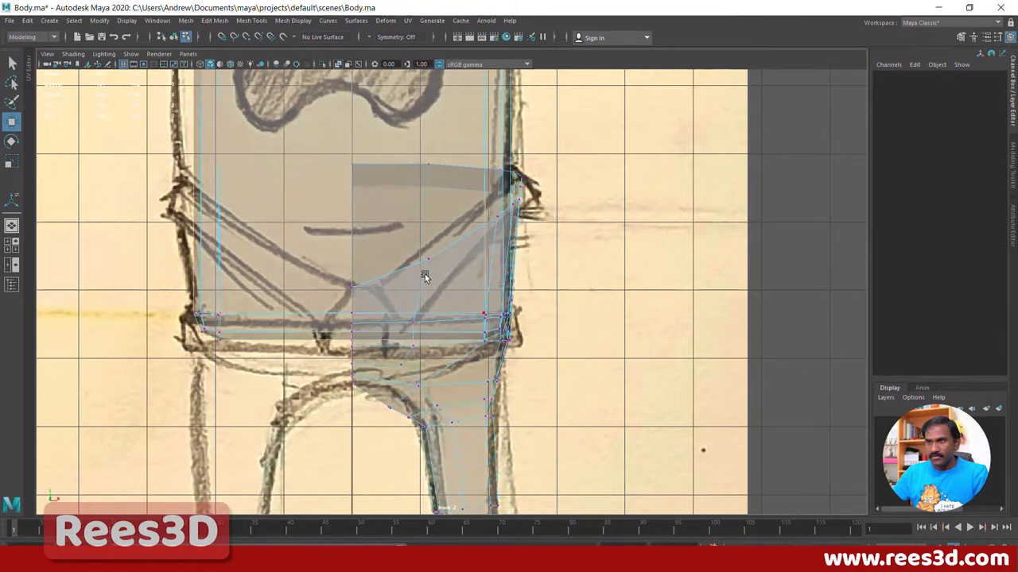
pyautogui.hotkey('ctrl', 'z')
pyautogui.click(439, 281)
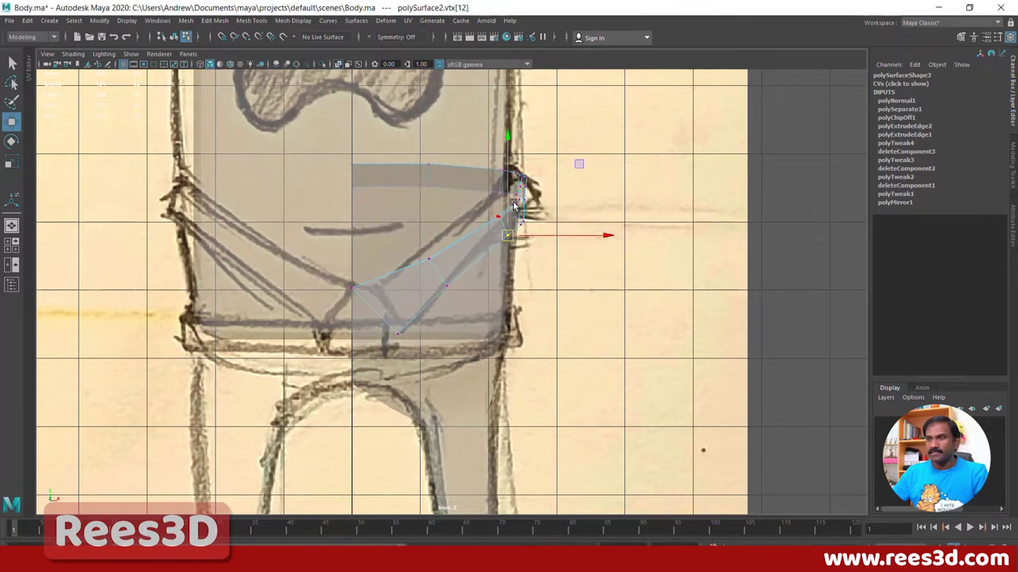
# Step: In the perspective view, select the belt strip's lower border edges all the way from front to back
pyautogui.press('space')
pyautogui.press('space')
pyautogui.keyDown('alt'); pyautogui.moveTo(475, 286); pyautogui.dragTo(466, 250); pyautogui.keyUp('alt')
pyautogui.keyDown('alt'); pyautogui.moveTo(466, 251); pyautogui.dragTo(570, 270, button='right'); pyautogui.keyUp('alt')
pyautogui.keyDown('alt'); pyautogui.moveTo(570, 270); pyautogui.dragTo(457, 363, button='middle'); pyautogui.keyUp('alt')
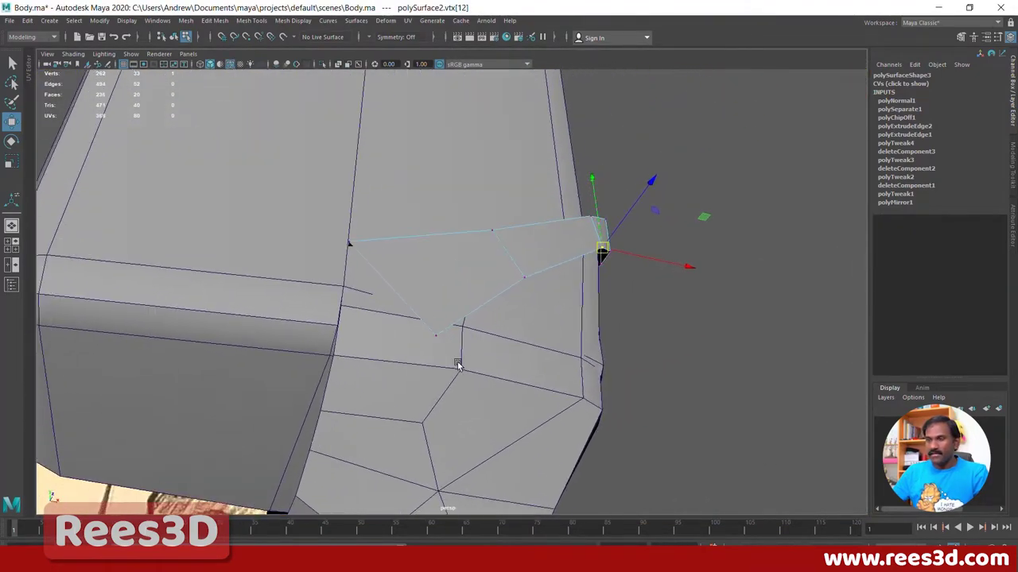
pyautogui.keyDown('alt'); pyautogui.moveTo(457, 364); pyautogui.dragTo(448, 326); pyautogui.keyUp('alt')
pyautogui.moveTo(470, 270); pyautogui.dragTo(473, 299, button='right')
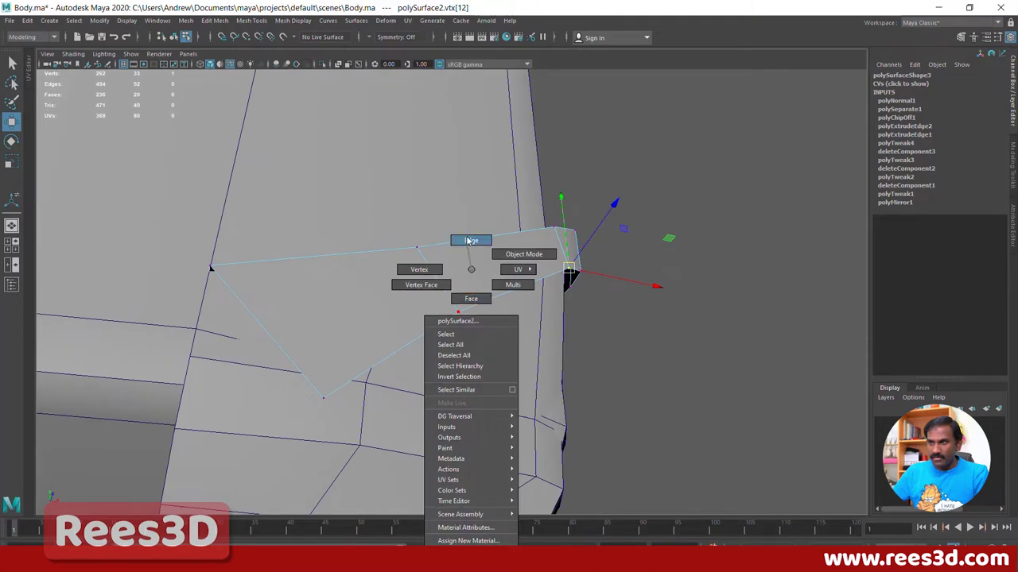
pyautogui.moveTo(470, 240); pyautogui.dragTo(470, 240, button='right')
pyautogui.click(260, 318)
pyautogui.keyDown('alt'); pyautogui.moveTo(486, 380); pyautogui.dragTo(381, 385); pyautogui.keyUp('alt')
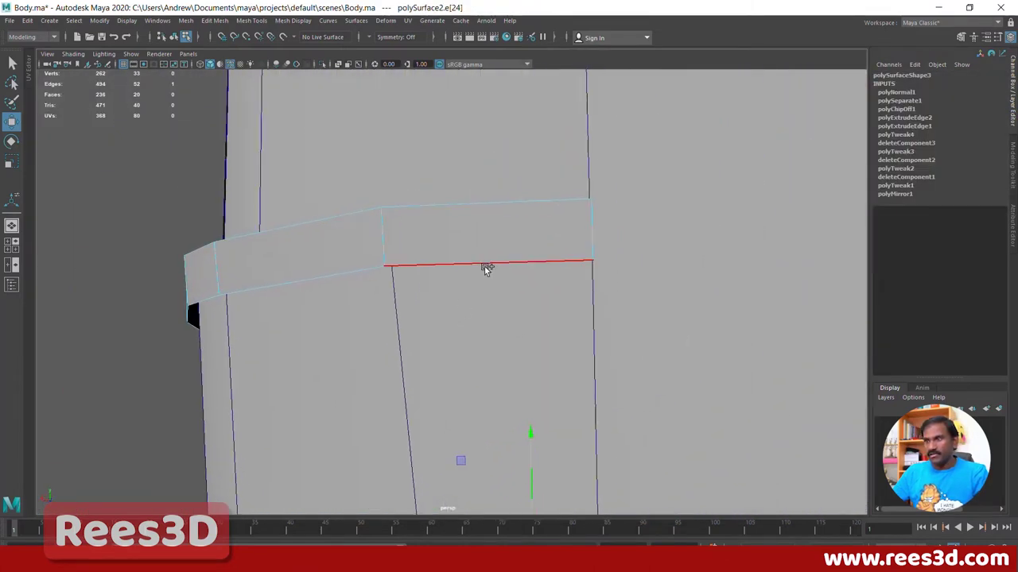
pyautogui.keyDown('shift'); pyautogui.click(486, 266); pyautogui.keyUp('shift')
pyautogui.keyDown('alt'); pyautogui.moveTo(484, 265); pyautogui.dragTo(563, 261); pyautogui.keyUp('alt')
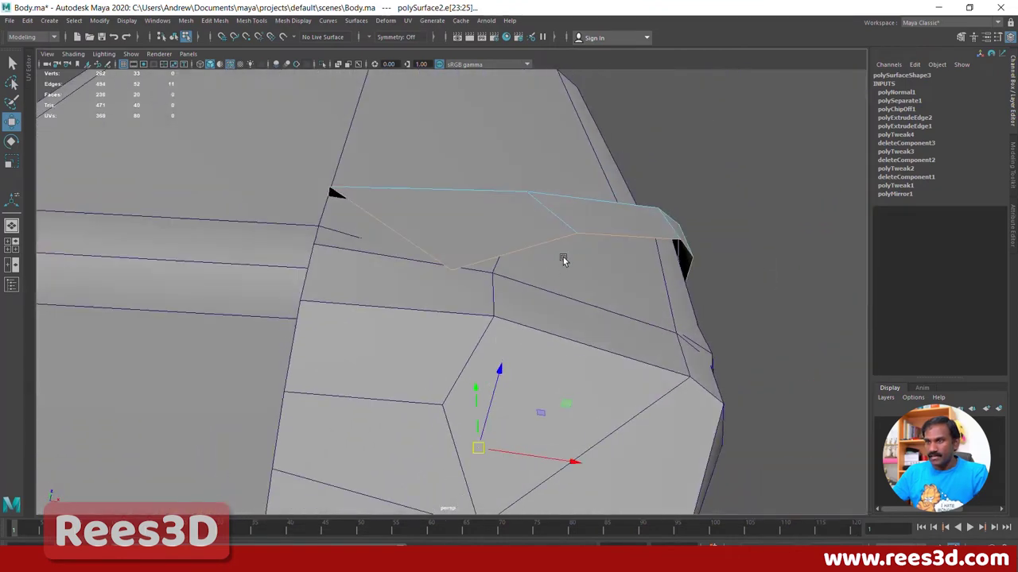
# Step: Extrude the selected lower belt edges inward with a Local Translate Z of about -0.057
pyautogui.keyDown('shift'); pyautogui.moveTo(586, 241); pyautogui.dragTo(578, 266, button='right'); pyautogui.keyUp('shift')
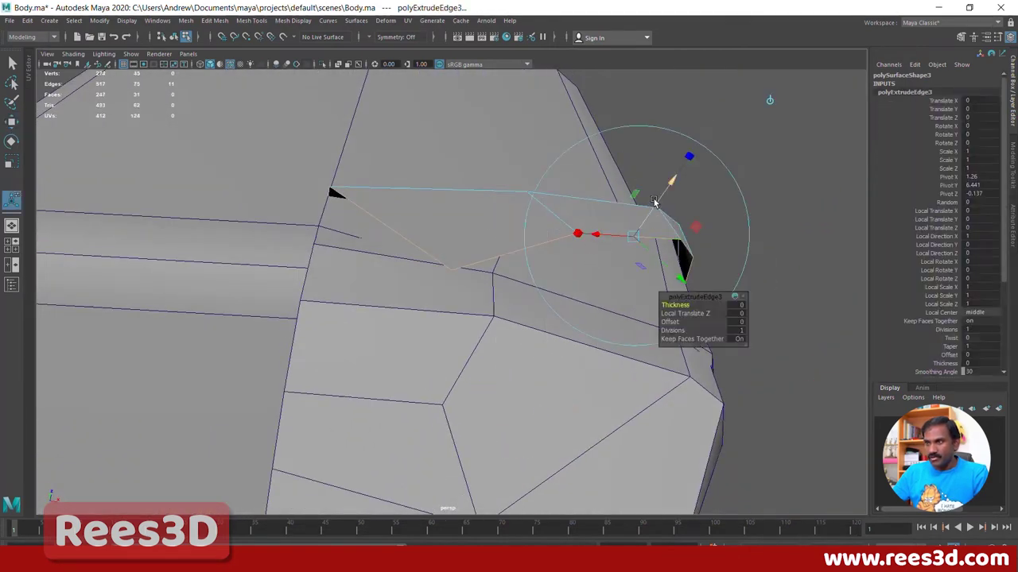
pyautogui.moveTo(660, 196); pyautogui.dragTo(763, 281)
pyautogui.keyDown('alt'); pyautogui.moveTo(682, 296); pyautogui.dragTo(722, 330, button='right'); pyautogui.keyUp('alt')
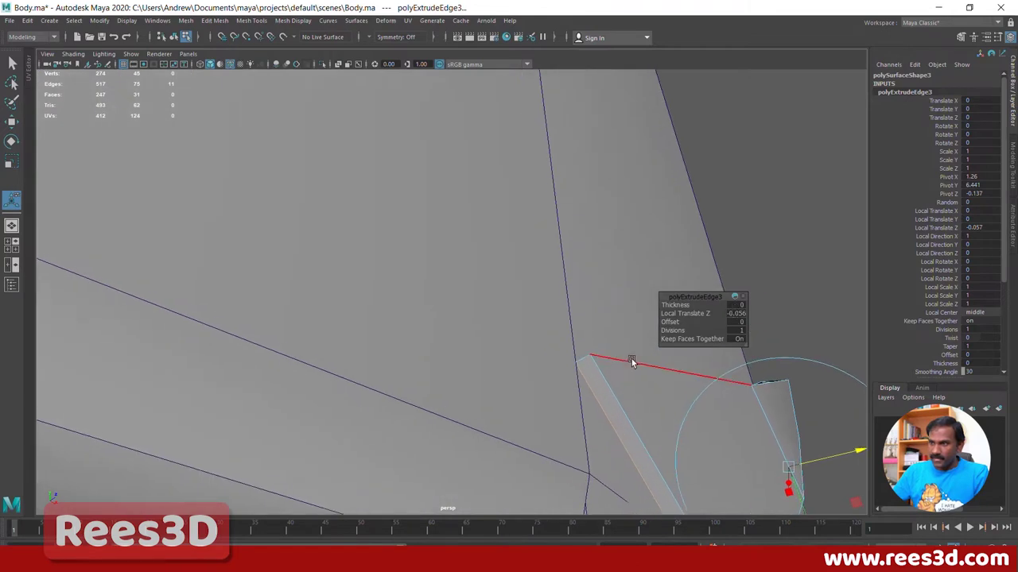
# Step: Merge the two close vertices at the belt strip's inner front corner with a Distance Threshold of 0.01, using wireframe display
pyautogui.moveTo(631, 358); pyautogui.dragTo(565, 363, button='right')
pyautogui.click(621, 379)
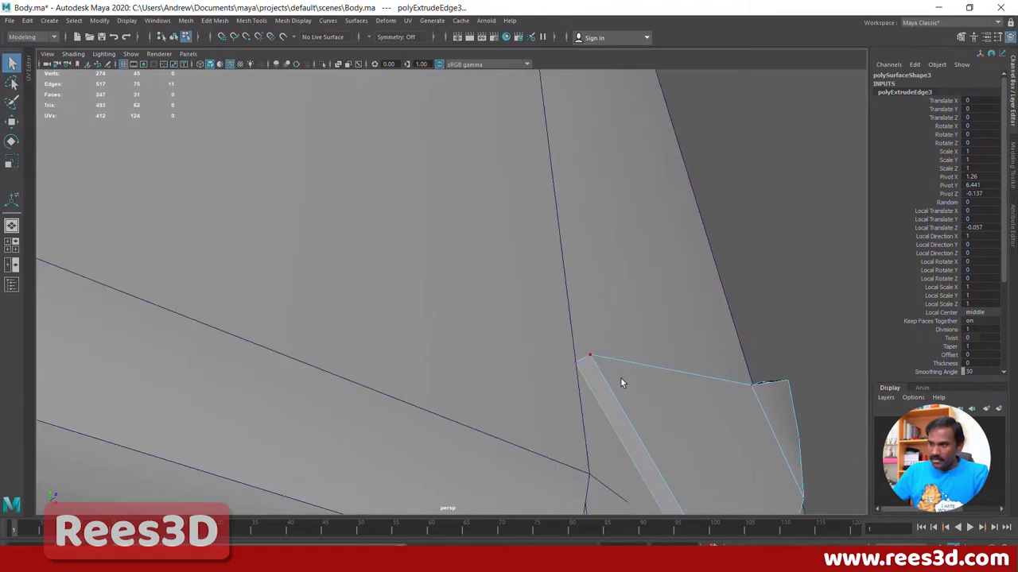
pyautogui.moveTo(580, 369); pyautogui.dragTo(582, 368)
pyautogui.keyDown('shift'); pyautogui.moveTo(599, 365); pyautogui.dragTo(650, 312, button='right'); pyautogui.keyUp('shift')
pyautogui.keyDown('alt'); pyautogui.moveTo(638, 368); pyautogui.dragTo(527, 336); pyautogui.keyUp('alt')
pyautogui.hotkey('ctrl', 'z')
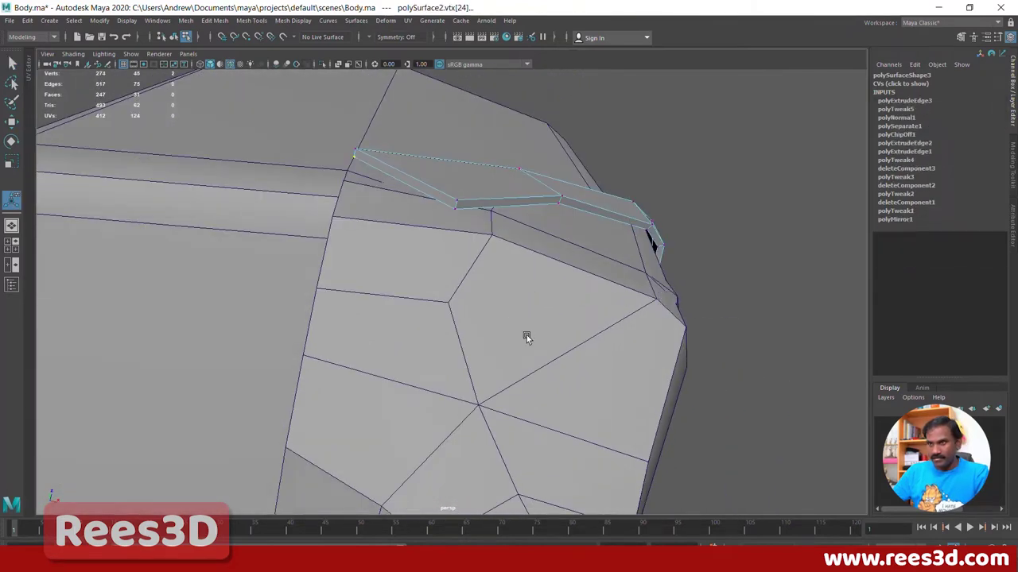
pyautogui.keyDown('alt'); pyautogui.moveTo(403, 324); pyautogui.dragTo(438, 339); pyautogui.keyUp('alt')
pyautogui.press('4')
pyautogui.keyDown('alt'); pyautogui.moveTo(438, 339); pyautogui.dragTo(842, 294, button='right'); pyautogui.keyUp('alt')
pyautogui.keyDown('alt'); pyautogui.moveTo(843, 294); pyautogui.dragTo(715, 332, button='middle'); pyautogui.keyUp('alt')
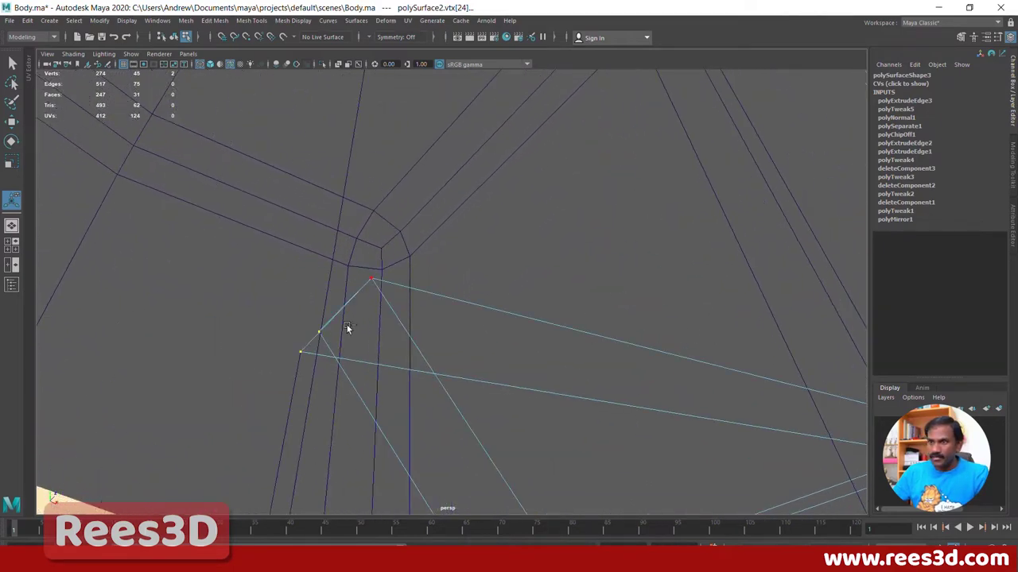
pyautogui.keyDown('shift'); pyautogui.moveTo(347, 329); pyautogui.dragTo(386, 259, button='right'); pyautogui.keyUp('shift')
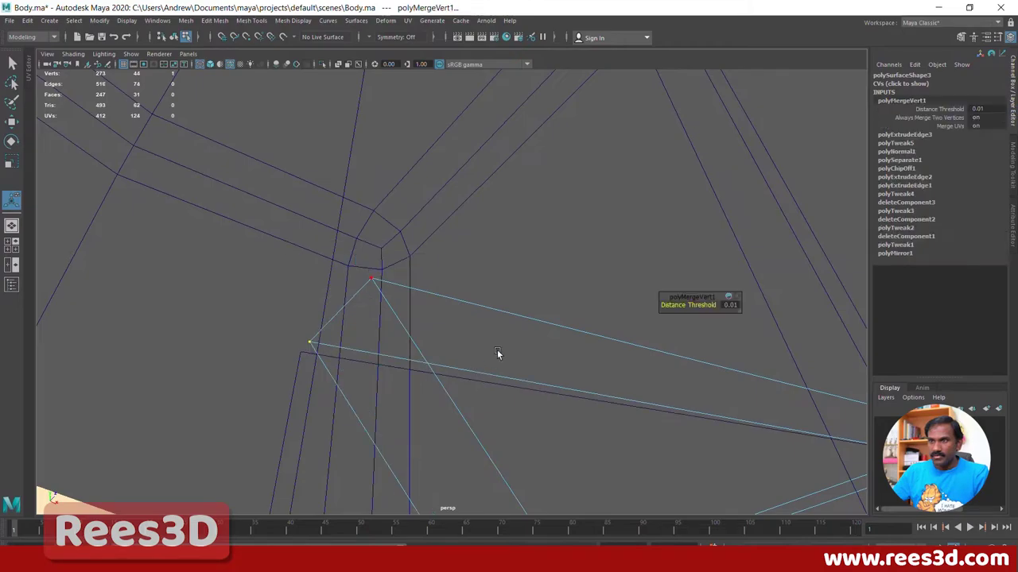
# Step: Examine the belt strip's open ends in wireframe display, selecting the vertical edge at its back end
pyautogui.scroll(-5, 562, 373)
pyautogui.keyDown('alt'); pyautogui.moveTo(562, 373); pyautogui.dragTo(504, 392); pyautogui.keyUp('alt')
pyautogui.scroll(-1, 616, 390)
pyautogui.moveTo(616, 391)
pyautogui.keyDown('alt'); pyautogui.mouseDown()
pyautogui.moveTo(497, 402)
pyautogui.moveTo(490, 470)
pyautogui.moveTo(386, 413)
pyautogui.moveTo(364, 414)
pyautogui.moveTo(408, 390)
pyautogui.moveTo(322, 400)
pyautogui.mouseUp(); pyautogui.keyUp('alt')
pyautogui.moveTo(263, 400); pyautogui.dragTo(262, 241, button='right')
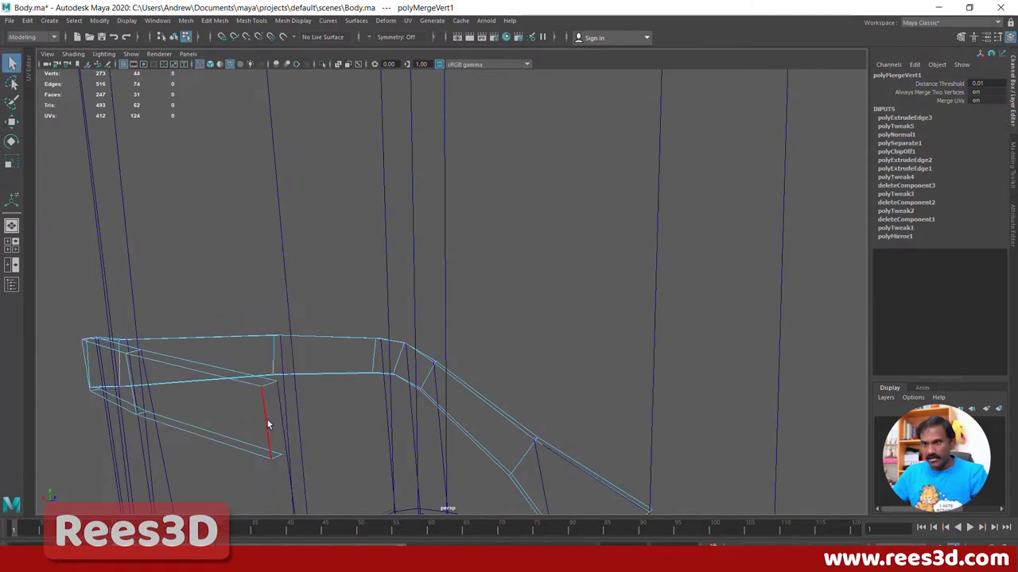
pyautogui.click(266, 419)
pyautogui.keyDown('alt'); pyautogui.moveTo(281, 450); pyautogui.dragTo(230, 435); pyautogui.keyUp('alt')
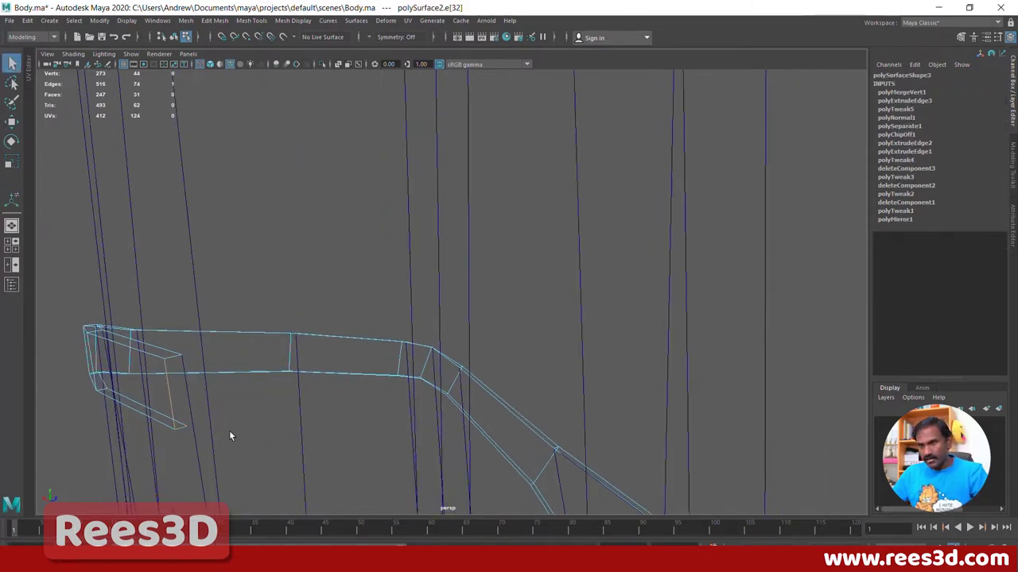
pyautogui.keyDown('alt'); pyautogui.moveTo(169, 395); pyautogui.dragTo(215, 424); pyautogui.keyUp('alt')
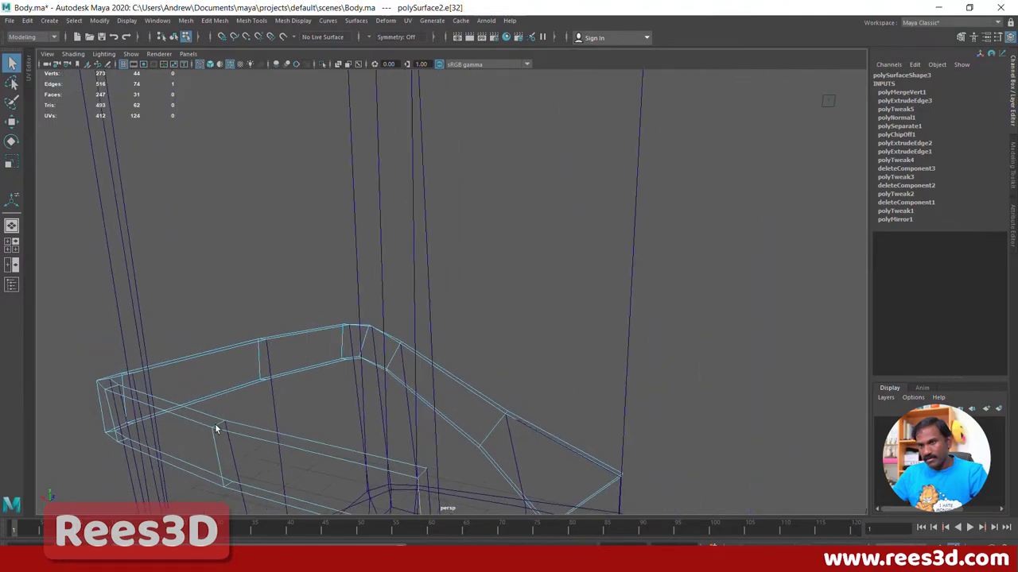
pyautogui.keyDown('alt'); pyautogui.moveTo(215, 424); pyautogui.dragTo(152, 421, button='right'); pyautogui.keyUp('alt')
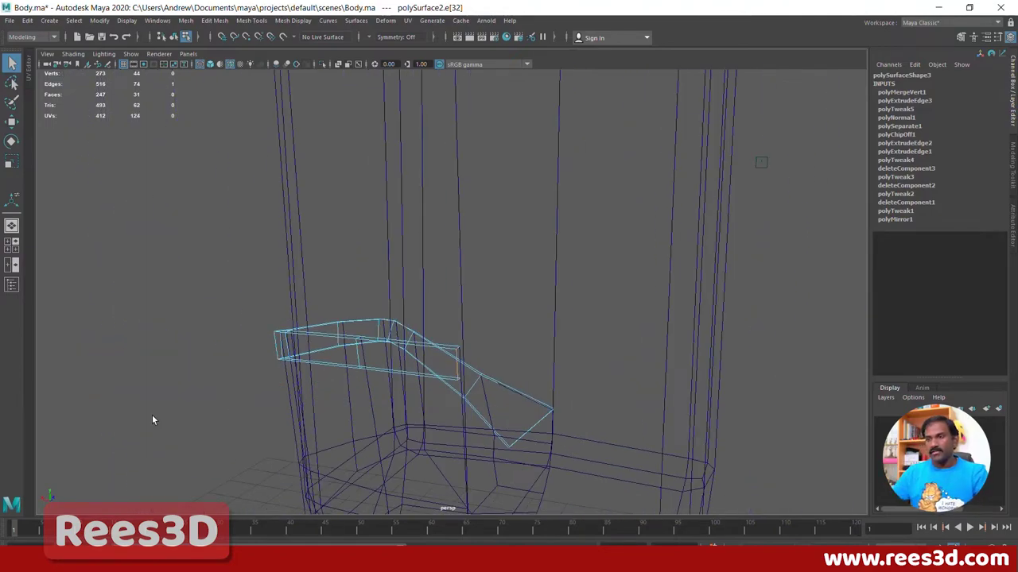
pyautogui.moveTo(280, 367)
pyautogui.keyDown('alt'); pyautogui.mouseDown()
pyautogui.moveTo(596, 341)
pyautogui.moveTo(434, 366)
pyautogui.moveTo(525, 363)
pyautogui.mouseUp(); pyautogui.keyUp('alt')
# Step: Return the view to shaded display and leave component editing for object mode
pyautogui.rightClick(529, 357)
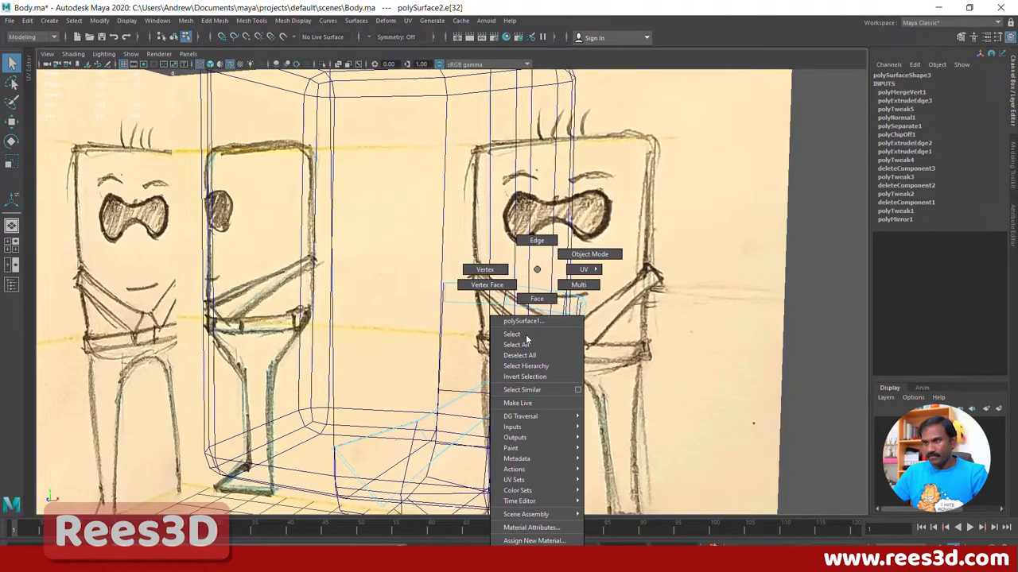
pyautogui.click(525, 335)
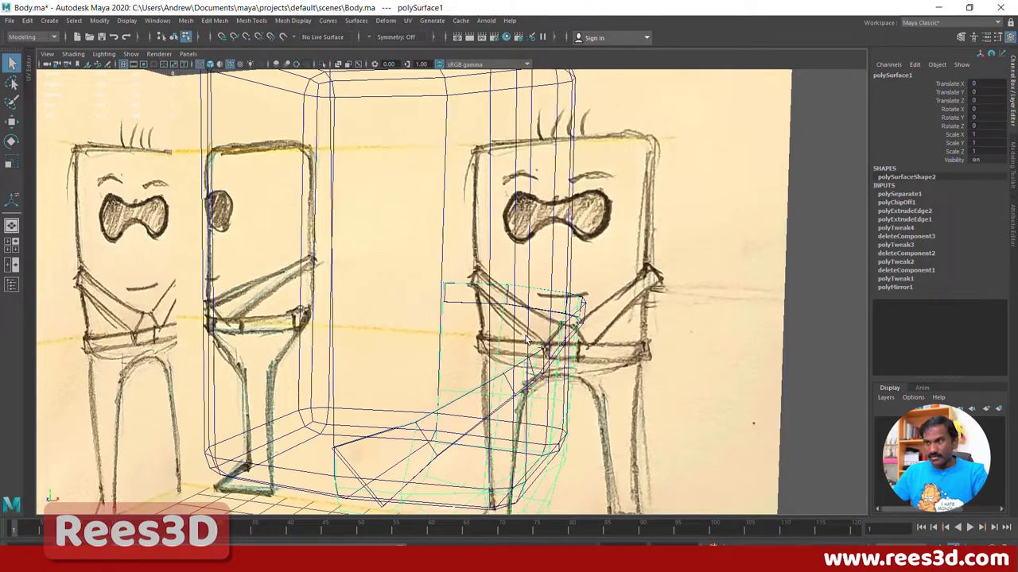
pyautogui.press('5')
pyautogui.moveTo(526, 340)
pyautogui.keyDown('alt'); pyautogui.mouseDown()
pyautogui.moveTo(550, 348)
pyautogui.moveTo(436, 354)
pyautogui.moveTo(298, 389)
pyautogui.moveTo(495, 364)
pyautogui.mouseUp(); pyautogui.keyUp('alt')
pyautogui.moveTo(424, 391); pyautogui.dragTo(431, 376, button='right')
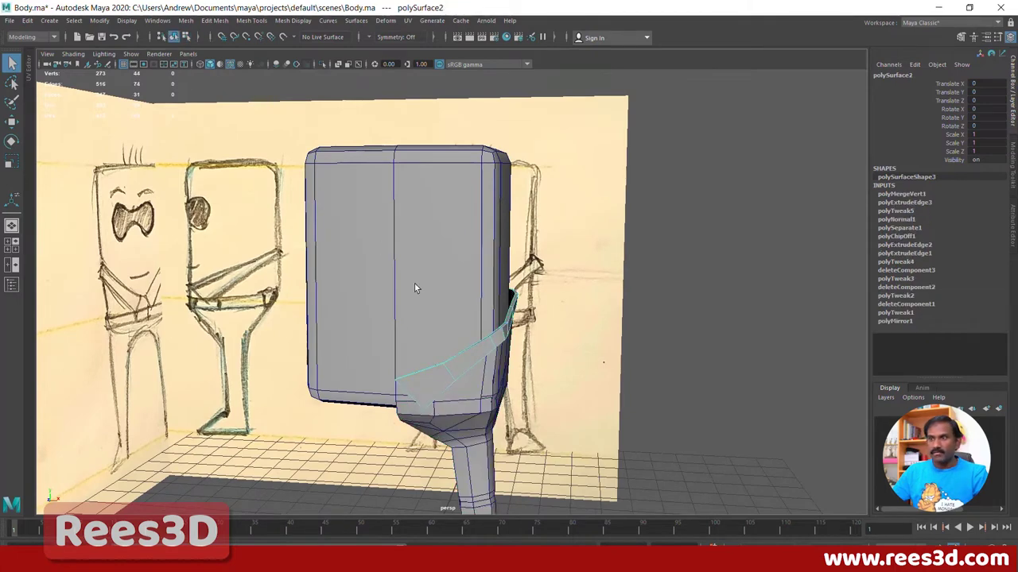
# Step: Turn on smooth mesh preview for the belt and trousers, and reselect only the belt in its unsmoothed display
pyautogui.click(463, 430)
pyautogui.press('3')
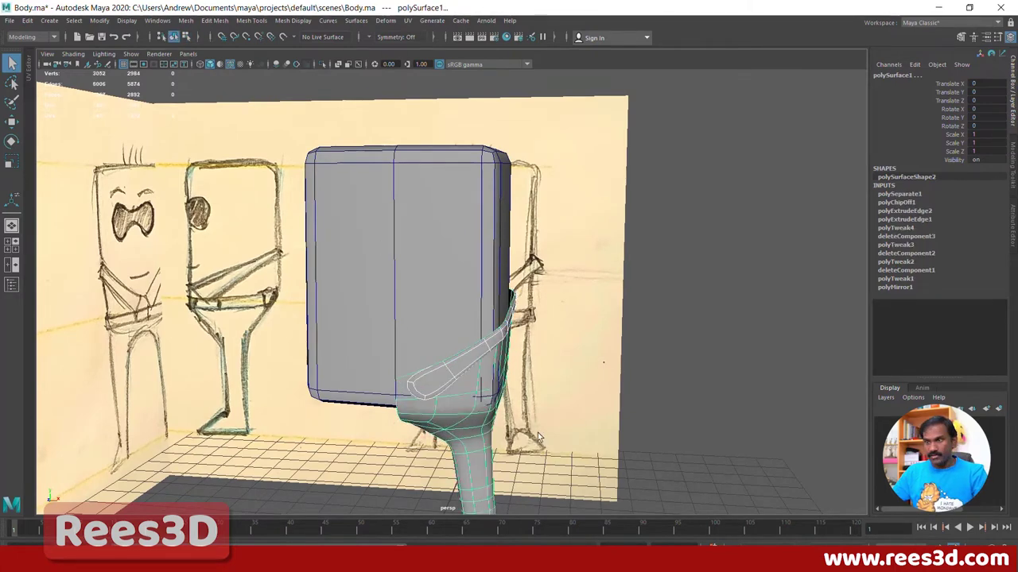
pyautogui.click(645, 377)
pyautogui.moveTo(426, 410)
pyautogui.keyDown('alt'); pyautogui.mouseDown()
pyautogui.moveTo(392, 436)
pyautogui.moveTo(502, 370)
pyautogui.moveTo(529, 375)
pyautogui.moveTo(398, 425)
pyautogui.moveTo(204, 411)
pyautogui.moveTo(238, 426)
pyautogui.moveTo(453, 390)
pyautogui.moveTo(425, 390)
pyautogui.mouseUp(); pyautogui.keyUp('alt')
pyautogui.click(423, 380)
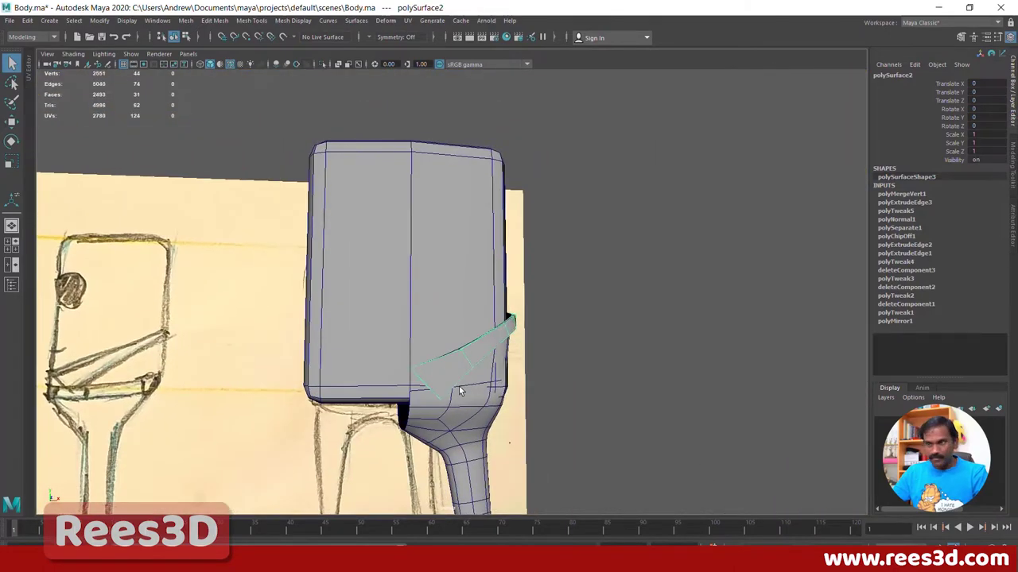
# Step: Insert an edge loop along the belt strip, close to its upper edge
pyautogui.moveTo(461, 391)
pyautogui.keyDown('alt'); pyautogui.mouseDown(button='right')
pyautogui.moveTo(630, 411)
pyautogui.moveTo(532, 402)
pyautogui.mouseUp(button='right'); pyautogui.keyUp('alt')
pyautogui.keyDown('alt'); pyautogui.moveTo(532, 403); pyautogui.dragTo(566, 409); pyautogui.keyUp('alt')
pyautogui.keyDown('alt'); pyautogui.moveTo(565, 409); pyautogui.dragTo(432, 389, button='middle'); pyautogui.keyUp('alt')
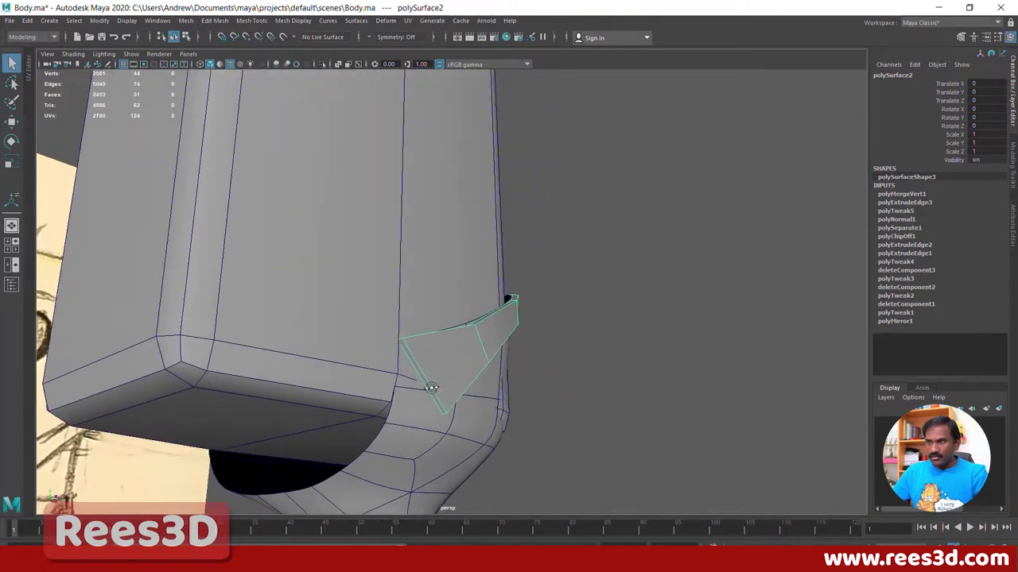
pyautogui.keyDown('alt'); pyautogui.moveTo(431, 388); pyautogui.dragTo(418, 400); pyautogui.keyUp('alt')
pyautogui.keyDown('alt'); pyautogui.moveTo(418, 401); pyautogui.dragTo(488, 395, button='right'); pyautogui.keyUp('alt')
pyautogui.keyDown('alt'); pyautogui.moveTo(489, 396); pyautogui.dragTo(524, 388, button='middle'); pyautogui.keyUp('alt')
pyautogui.keyDown('alt'); pyautogui.moveTo(473, 398); pyautogui.dragTo(456, 384); pyautogui.keyUp('alt')
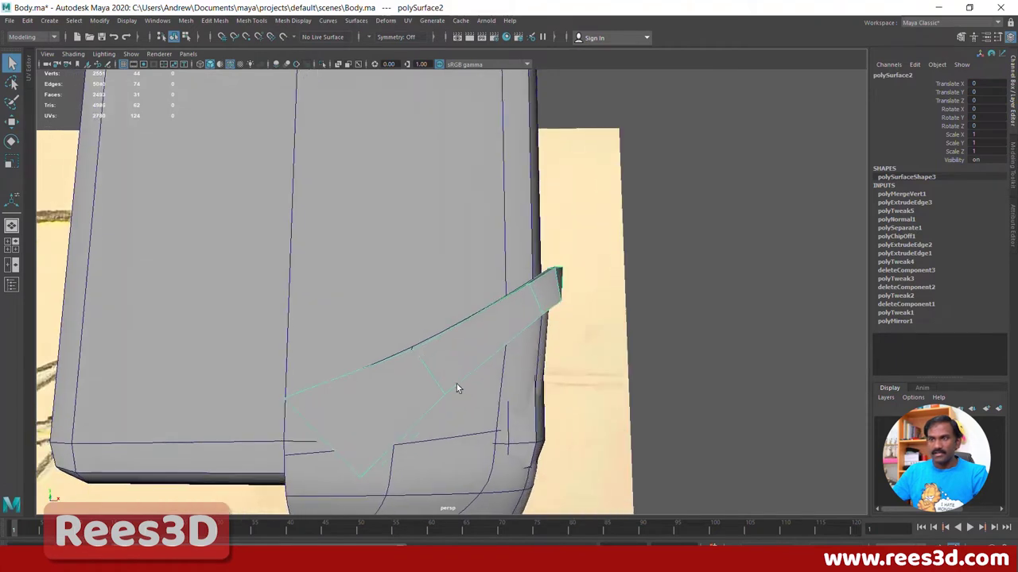
pyautogui.keyDown('shift'); pyautogui.rightClick(453, 339); pyautogui.keyUp('shift')
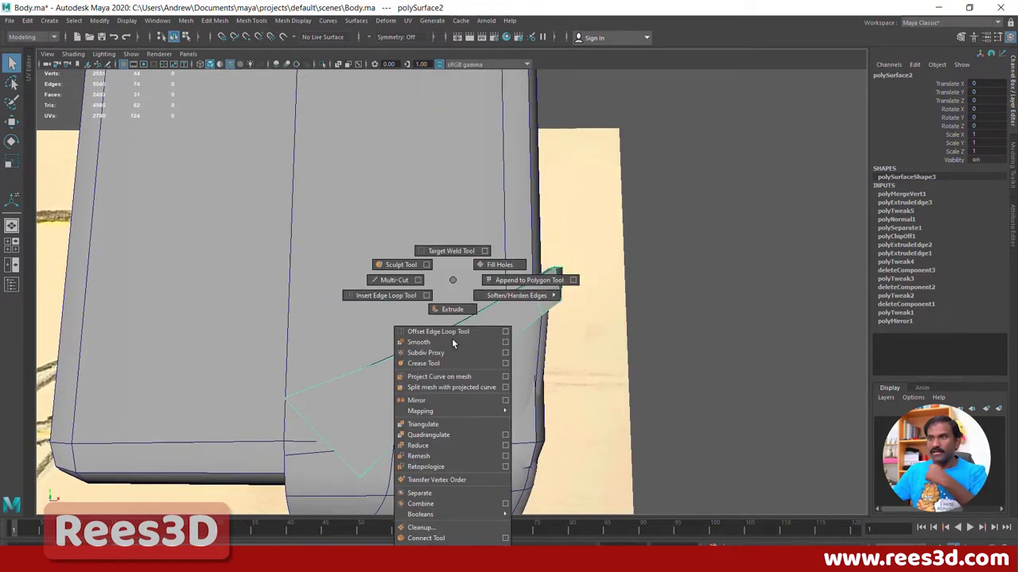
pyautogui.click(369, 296)
pyautogui.keyDown('alt'); pyautogui.moveTo(405, 425); pyautogui.dragTo(416, 398); pyautogui.keyUp('alt')
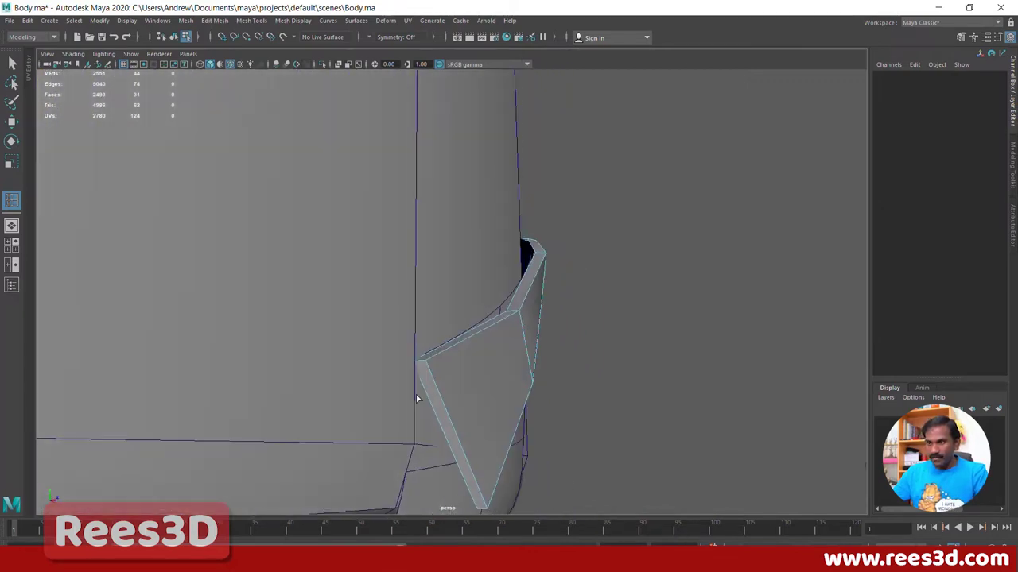
pyautogui.click(434, 375)
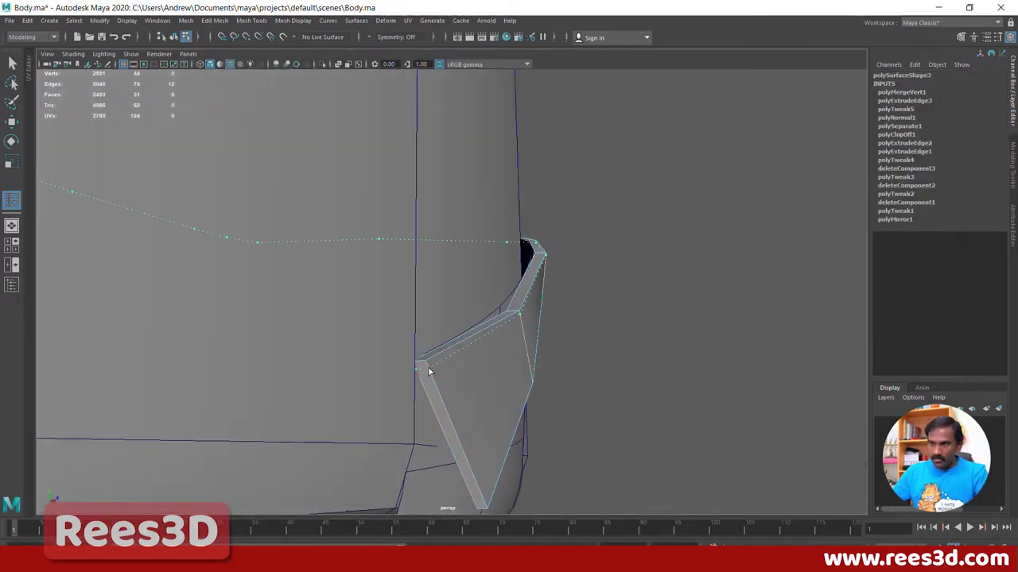
# Step: Insert edge loops close to the belt strip's lower edge and front end, and preview it smoothed in object mode
pyautogui.keyDown('alt'); pyautogui.moveTo(549, 456); pyautogui.dragTo(198, 343); pyautogui.keyUp('alt')
pyautogui.click(398, 423)
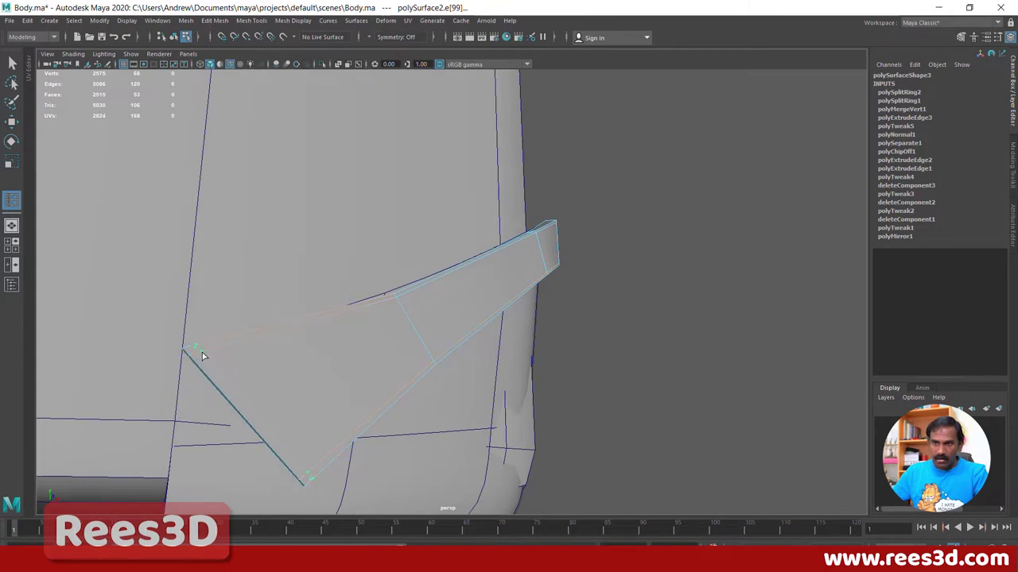
pyautogui.click(199, 352)
pyautogui.moveTo(553, 380)
pyautogui.keyDown('alt'); pyautogui.mouseDown()
pyautogui.moveTo(416, 404)
pyautogui.moveTo(69, 236)
pyautogui.mouseUp(); pyautogui.keyUp('alt')
pyautogui.press('w')
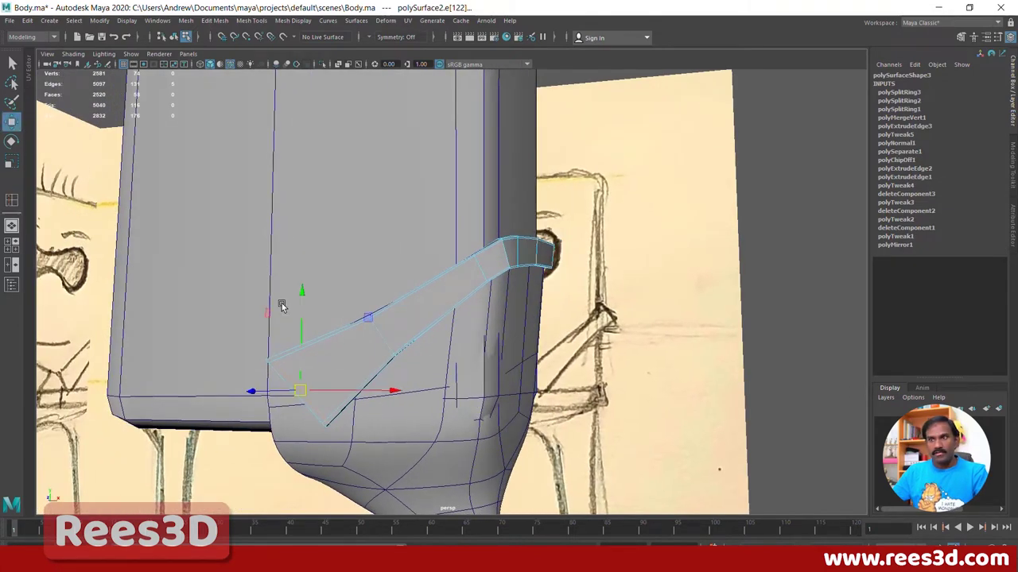
pyautogui.moveTo(423, 333)
pyautogui.mouseDown(button='right')
pyautogui.moveTo(429, 365)
pyautogui.moveTo(423, 335)
pyautogui.mouseUp(button='right')
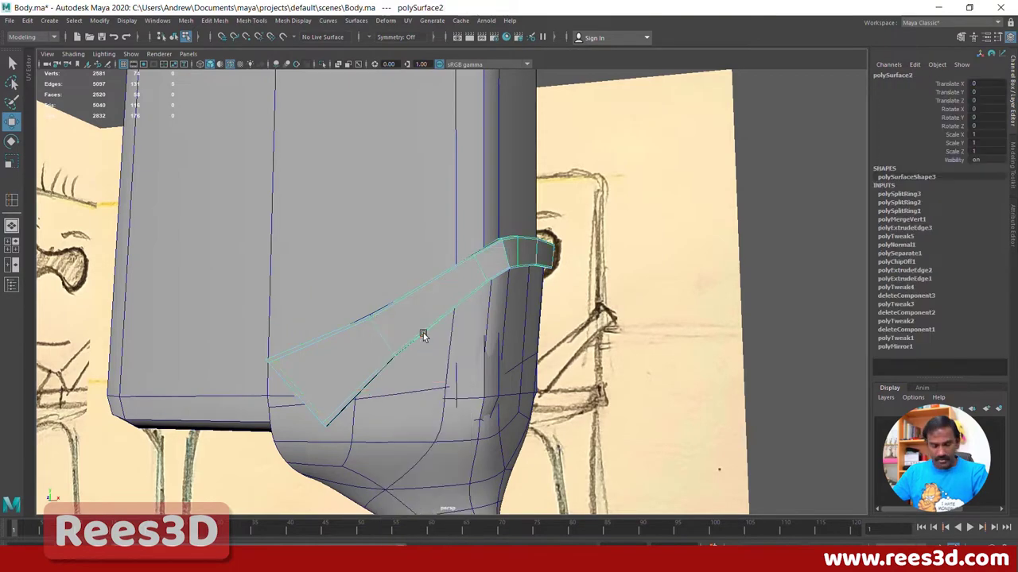
pyautogui.click(751, 227)
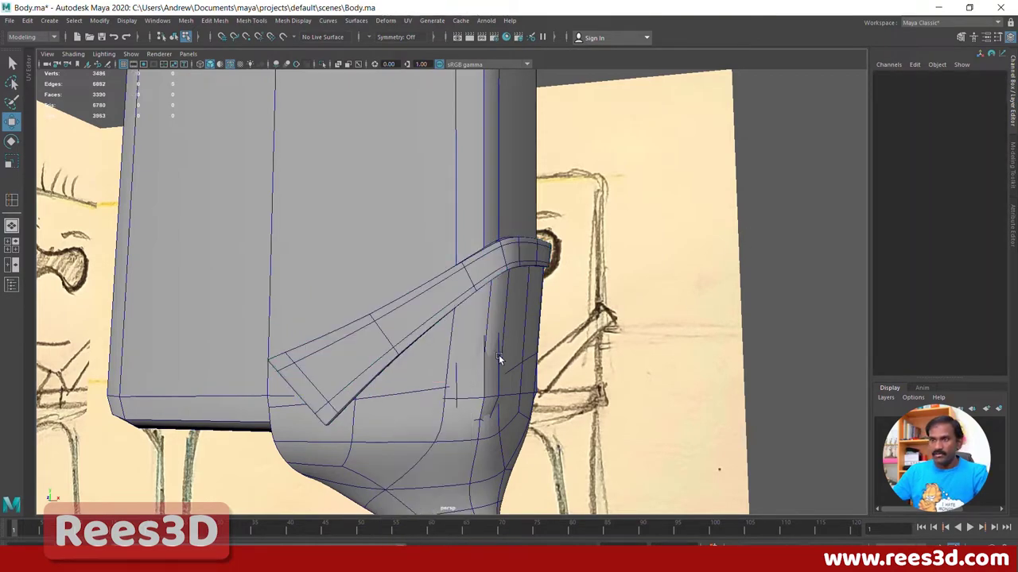
# Step: Examine the smoothed belt's fit and the trousers' waist vertices from the front, side and back, and return to object mode
pyautogui.moveTo(498, 355)
pyautogui.keyDown('alt'); pyautogui.mouseDown()
pyautogui.moveTo(580, 351)
pyautogui.moveTo(587, 369)
pyautogui.moveTo(397, 363)
pyautogui.moveTo(403, 342)
pyautogui.moveTo(522, 315)
pyautogui.moveTo(564, 355)
pyautogui.moveTo(607, 356)
pyautogui.moveTo(493, 357)
pyautogui.moveTo(381, 375)
pyautogui.moveTo(209, 370)
pyautogui.moveTo(205, 354)
pyautogui.mouseUp(); pyautogui.keyUp('alt')
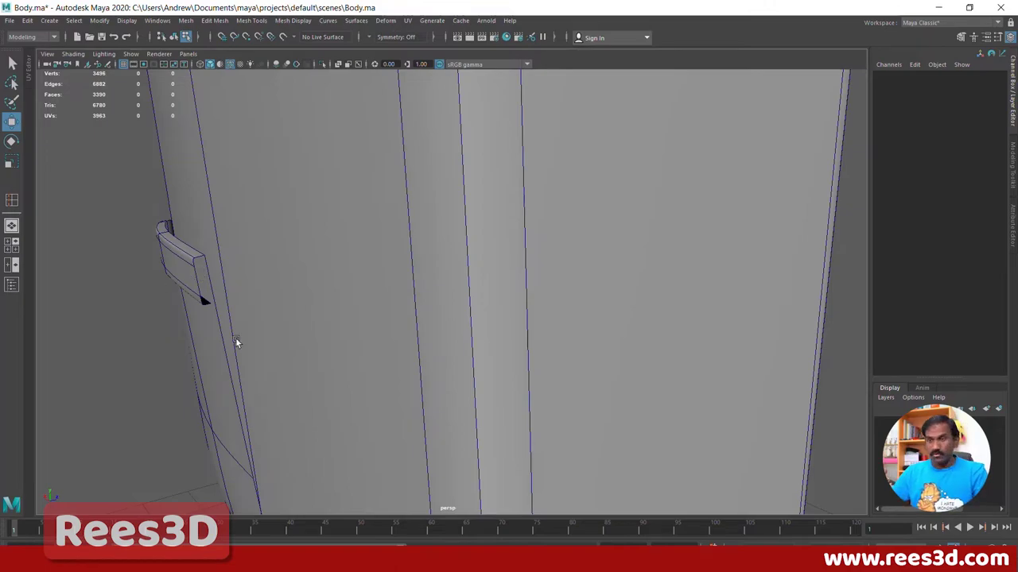
pyautogui.moveTo(236, 342)
pyautogui.keyDown('alt'); pyautogui.mouseDown()
pyautogui.moveTo(107, 354)
pyautogui.moveTo(351, 361)
pyautogui.moveTo(458, 350)
pyautogui.moveTo(410, 353)
pyautogui.moveTo(543, 270)
pyautogui.moveTo(370, 329)
pyautogui.moveTo(469, 302)
pyautogui.moveTo(494, 274)
pyautogui.mouseUp(); pyautogui.keyUp('alt')
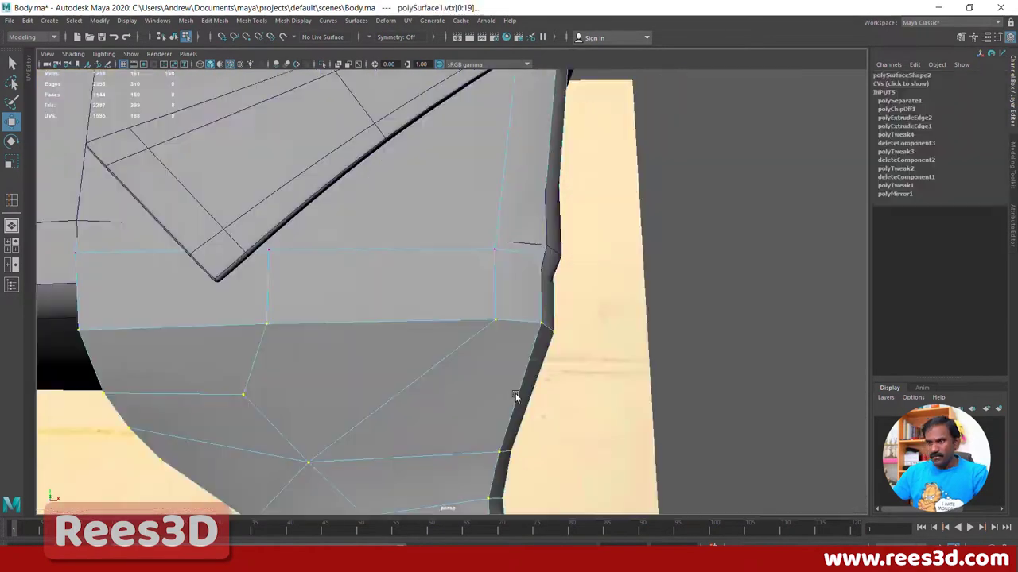
pyautogui.keyDown('alt'); pyautogui.moveTo(516, 400); pyautogui.dragTo(116, 337); pyautogui.keyUp('alt')
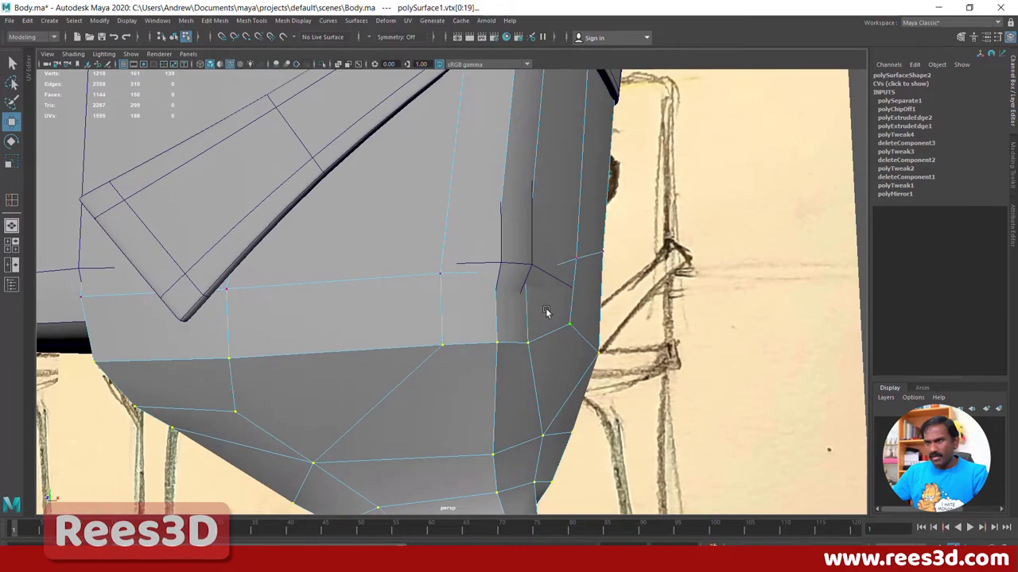
pyautogui.moveTo(495, 344)
pyautogui.keyDown('alt'); pyautogui.mouseDown()
pyautogui.moveTo(474, 366)
pyautogui.moveTo(461, 359)
pyautogui.moveTo(268, 409)
pyautogui.moveTo(388, 364)
pyautogui.moveTo(366, 329)
pyautogui.moveTo(363, 395)
pyautogui.moveTo(377, 344)
pyautogui.moveTo(530, 269)
pyautogui.mouseUp(); pyautogui.keyUp('alt')
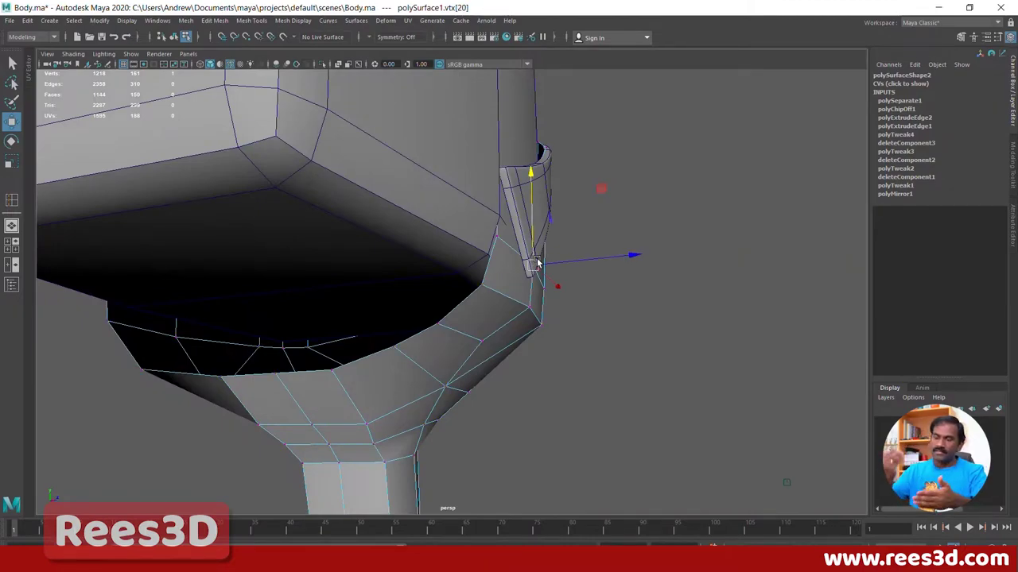
pyautogui.moveTo(538, 263)
pyautogui.keyDown('alt'); pyautogui.mouseDown()
pyautogui.moveTo(525, 274)
pyautogui.moveTo(554, 347)
pyautogui.moveTo(480, 364)
pyautogui.moveTo(496, 357)
pyautogui.mouseUp(); pyautogui.keyUp('alt')
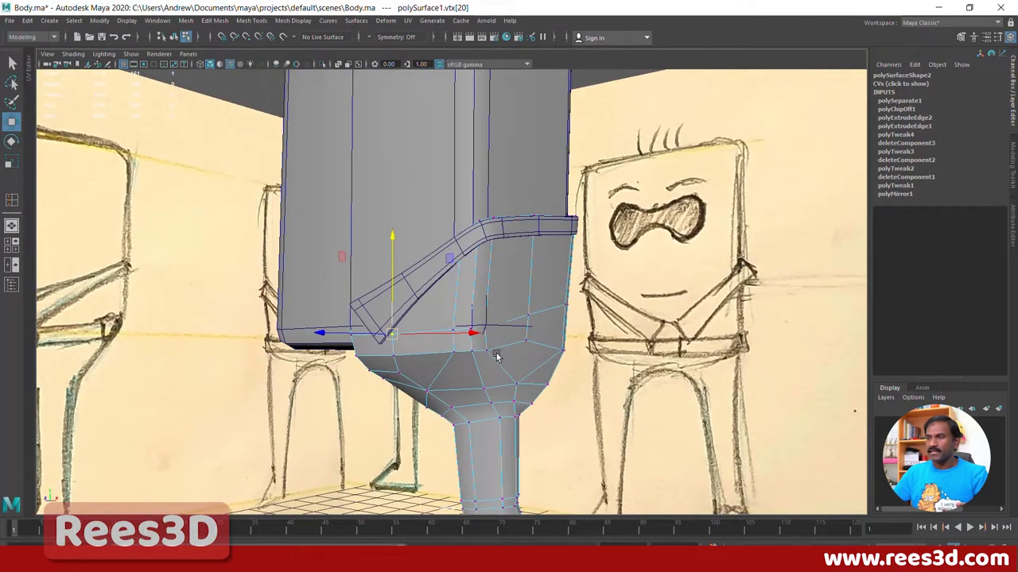
pyautogui.keyDown('alt'); pyautogui.moveTo(406, 364); pyautogui.dragTo(604, 377, button='right'); pyautogui.keyUp('alt')
pyautogui.keyDown('alt'); pyautogui.moveTo(604, 377); pyautogui.dragTo(355, 367); pyautogui.keyUp('alt')
pyautogui.moveTo(581, 384)
pyautogui.keyDown('alt'); pyautogui.mouseDown()
pyautogui.moveTo(720, 404)
pyautogui.moveTo(575, 403)
pyautogui.moveTo(639, 386)
pyautogui.moveTo(667, 353)
pyautogui.moveTo(663, 365)
pyautogui.moveTo(702, 397)
pyautogui.moveTo(591, 416)
pyautogui.moveTo(499, 298)
pyautogui.mouseUp(); pyautogui.keyUp('alt')
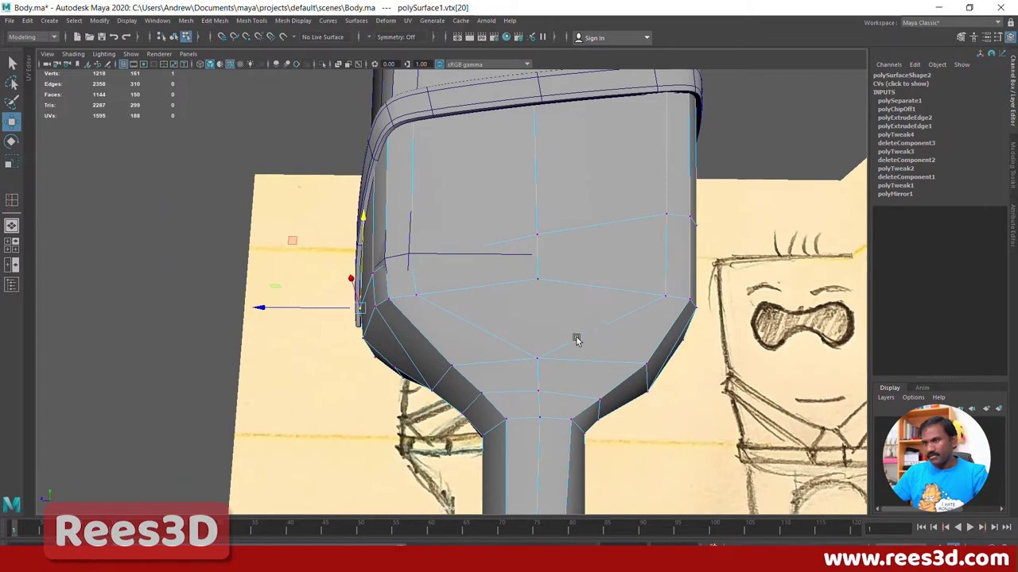
pyautogui.moveTo(530, 351)
pyautogui.keyDown('alt'); pyautogui.mouseDown()
pyautogui.moveTo(565, 295)
pyautogui.moveTo(554, 320)
pyautogui.moveTo(530, 277)
pyautogui.moveTo(540, 359)
pyautogui.moveTo(547, 342)
pyautogui.mouseUp(); pyautogui.keyUp('alt')
pyautogui.moveTo(564, 344); pyautogui.dragTo(550, 334, button='right')
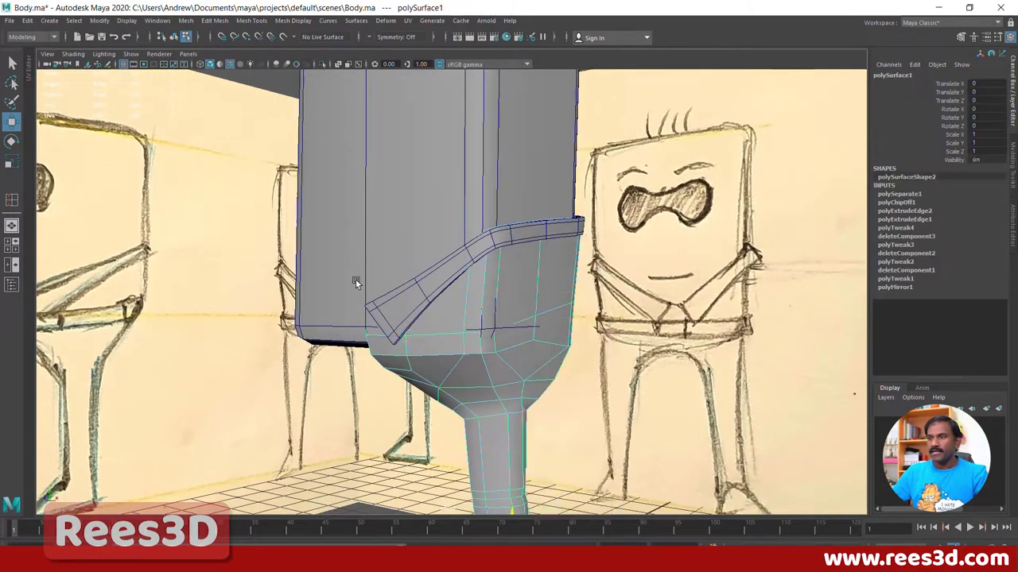
# Step: Create a polygon cube and raise it to the sketched waistband's centre in the front view, at Translate Y of about 5.407
pyautogui.click(50, 21)
pyautogui.moveTo(112, 58)
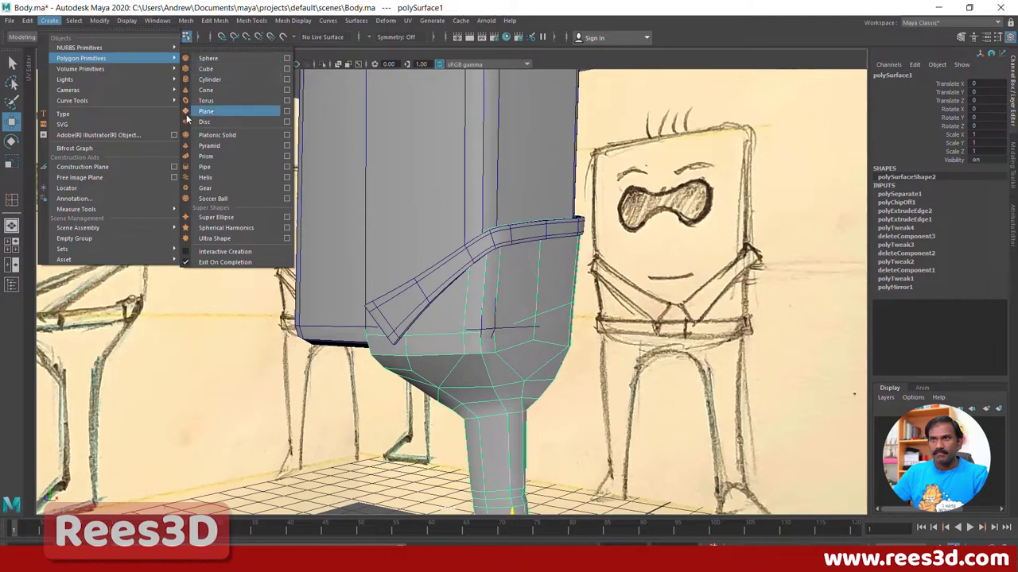
pyautogui.click(206, 68)
pyautogui.scroll(-5, 510, 424)
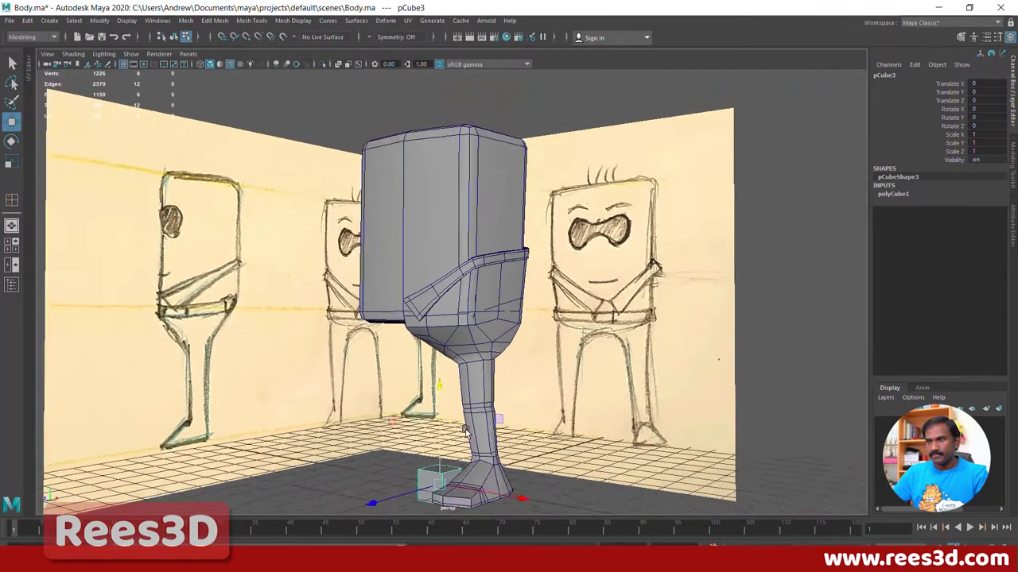
pyautogui.keyDown('alt'); pyautogui.moveTo(573, 426); pyautogui.dragTo(498, 445); pyautogui.keyUp('alt')
pyautogui.press('space')
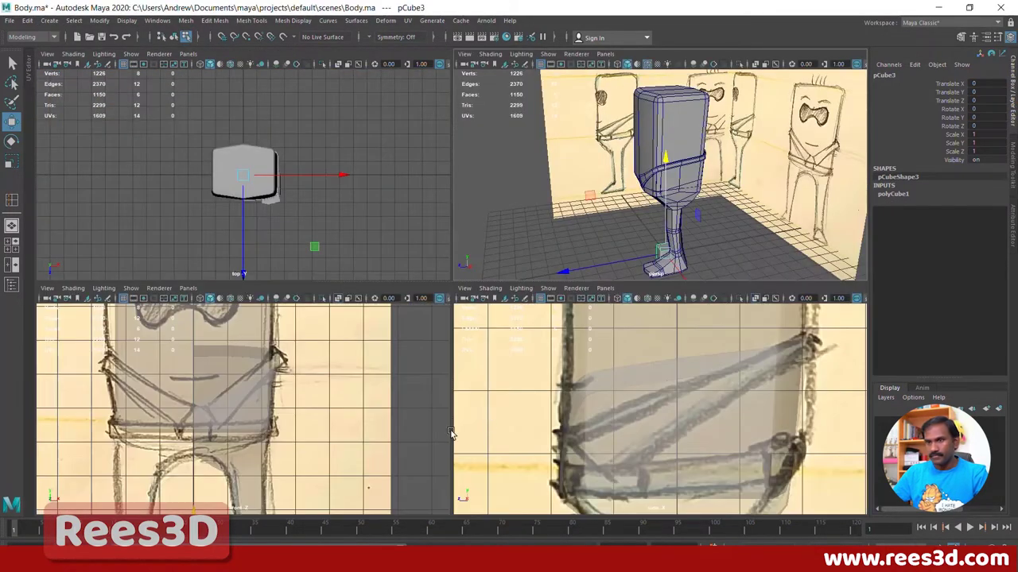
pyautogui.press('space')
pyautogui.keyDown('alt'); pyautogui.moveTo(422, 447); pyautogui.dragTo(404, 419, button='middle'); pyautogui.keyUp('alt')
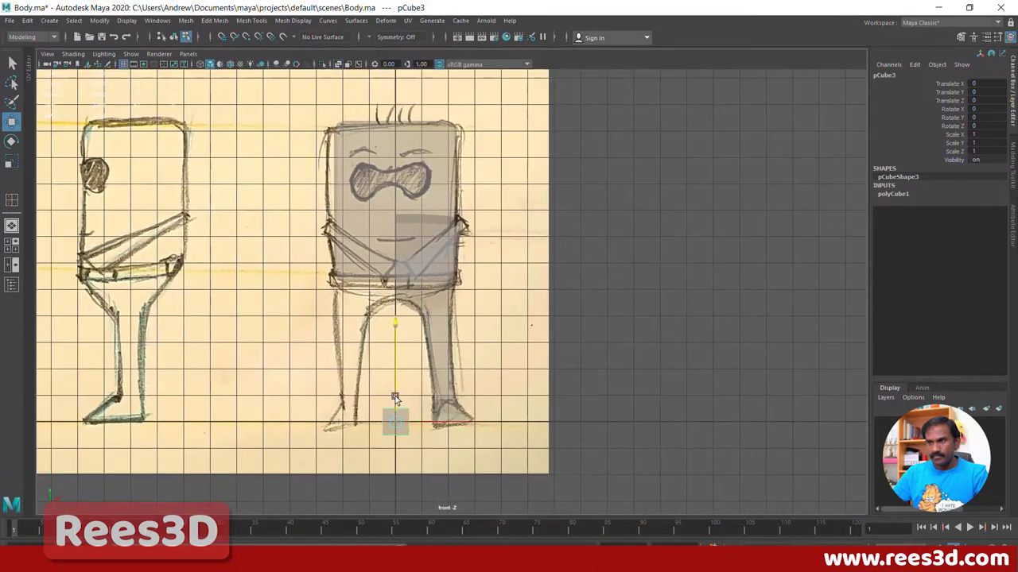
pyautogui.moveTo(395, 398); pyautogui.dragTo(400, 253)
pyautogui.scroll(5, 471, 334)
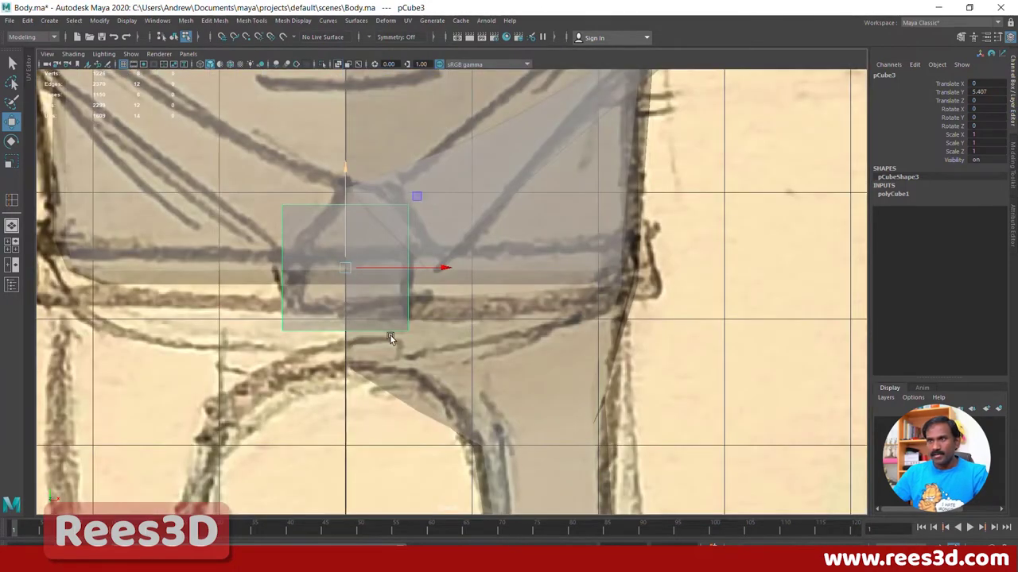
# Step: Reduce the cube's height to a Scale Y of about 0.594 to match the sketched waistband
pyautogui.scroll(2, 390, 338)
pyautogui.press('e')
pyautogui.press('r')
pyautogui.moveTo(355, 216); pyautogui.dragTo(355, 254)
pyautogui.press('w')
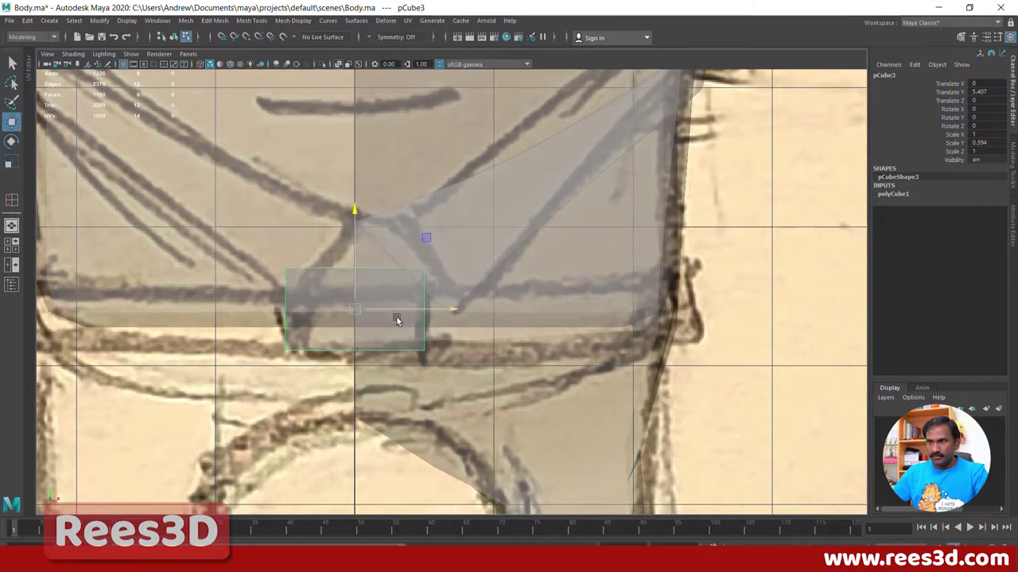
# Step: Move the cube forward to the front of the waist in the side view, at Translate Z of about 2.239
pyautogui.press('space')
pyautogui.press('space')
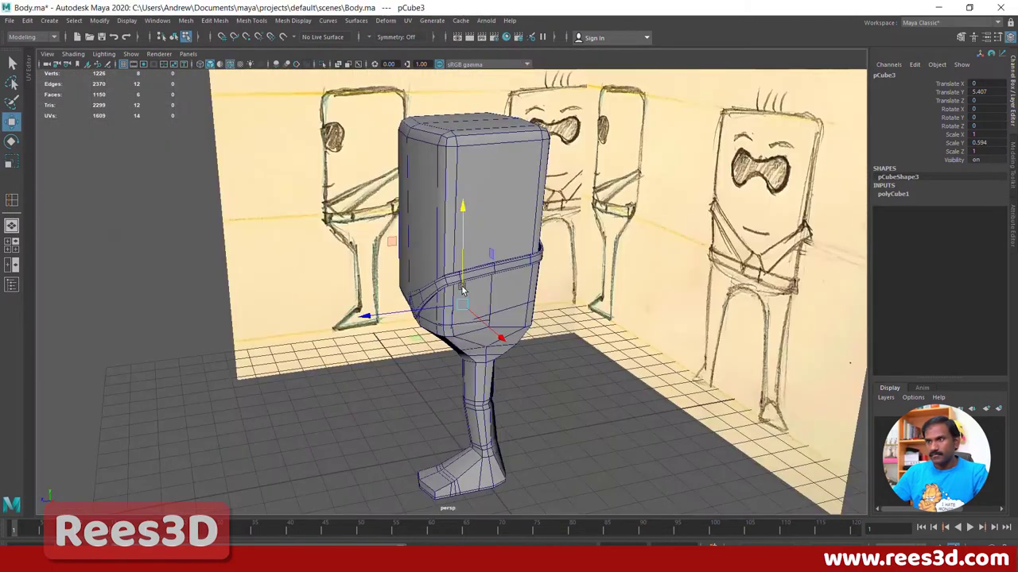
pyautogui.press('space')
pyautogui.press('space')
pyautogui.keyDown('alt'); pyautogui.moveTo(596, 372); pyautogui.dragTo(638, 266, button='middle'); pyautogui.keyUp('alt')
pyautogui.moveTo(459, 338); pyautogui.dragTo(175, 327)
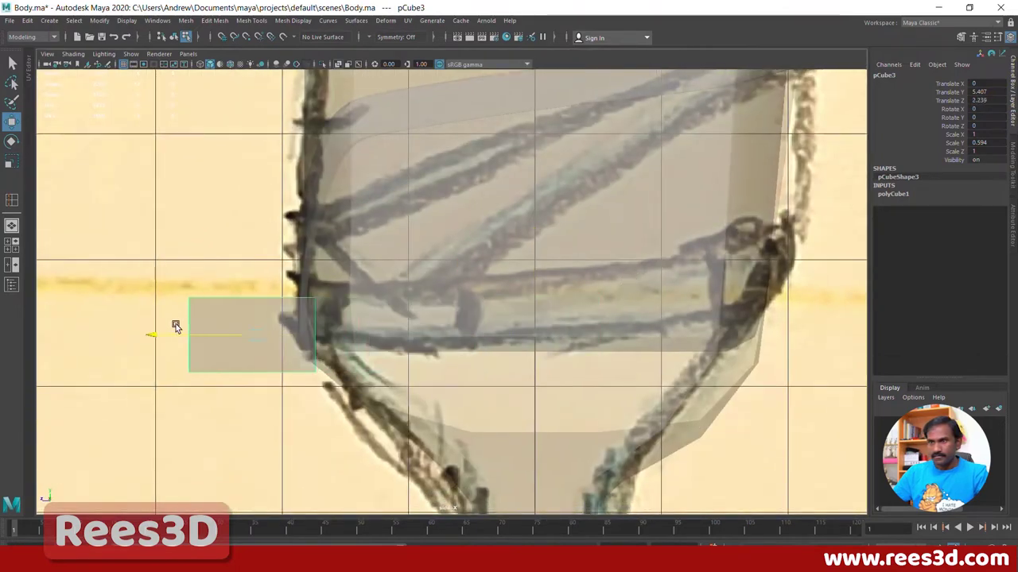
# Step: Thin the cube to a Scale Z of about 0.311 and reposition it at Translate Y 5.533 and Translate Z 1.945
pyautogui.press('t')
pyautogui.press('e')
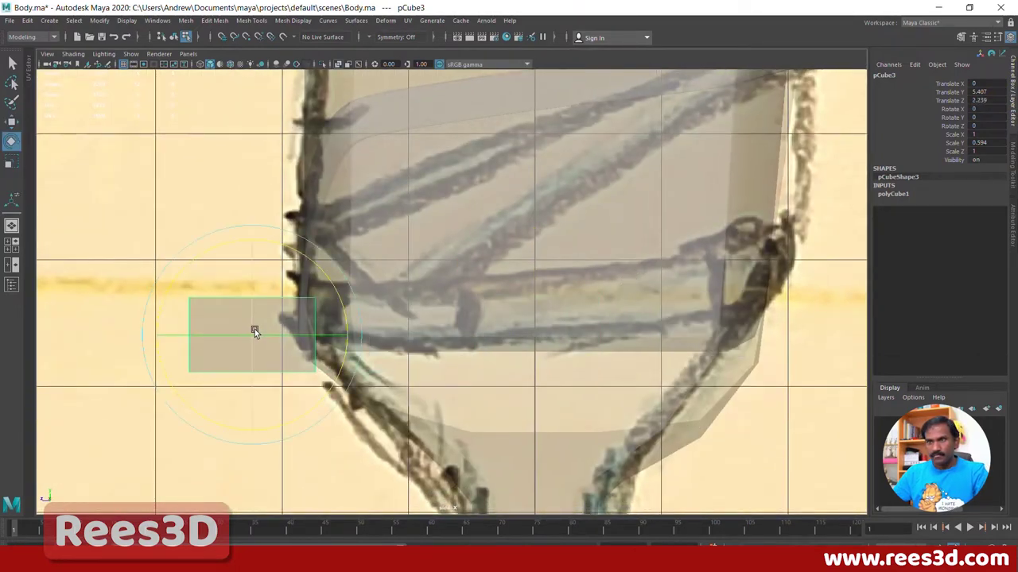
pyautogui.press('r')
pyautogui.moveTo(163, 337); pyautogui.dragTo(246, 327)
pyautogui.press('w')
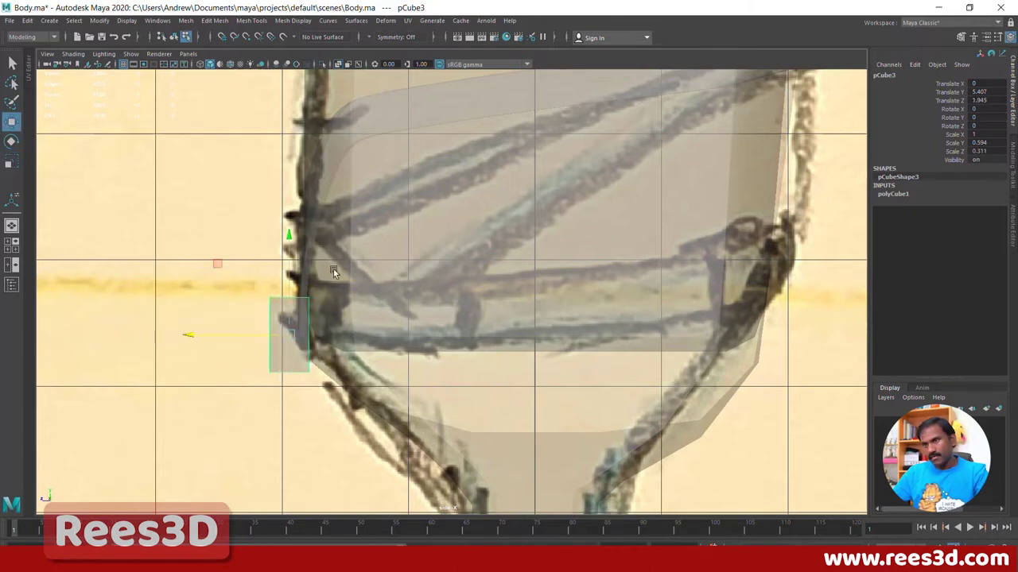
pyautogui.moveTo(284, 271); pyautogui.dragTo(284, 256)
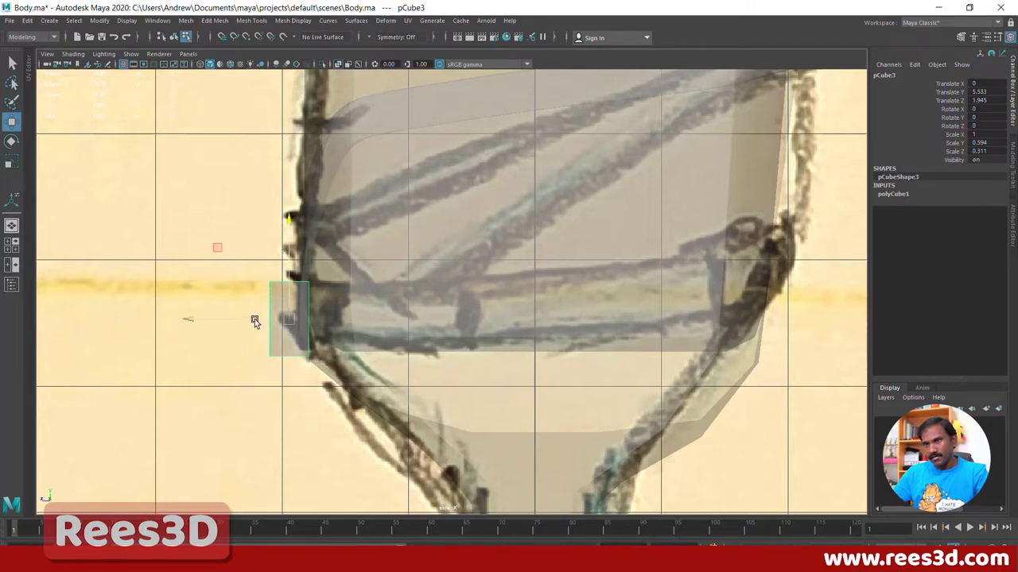
# Step: Thin the cube further to a Scale Z of about 0.165 and set it against the body at Translate Z 1.799
pyautogui.press('space')
pyautogui.press('space')
pyautogui.keyDown('alt'); pyautogui.moveTo(302, 310); pyautogui.dragTo(459, 318); pyautogui.keyUp('alt')
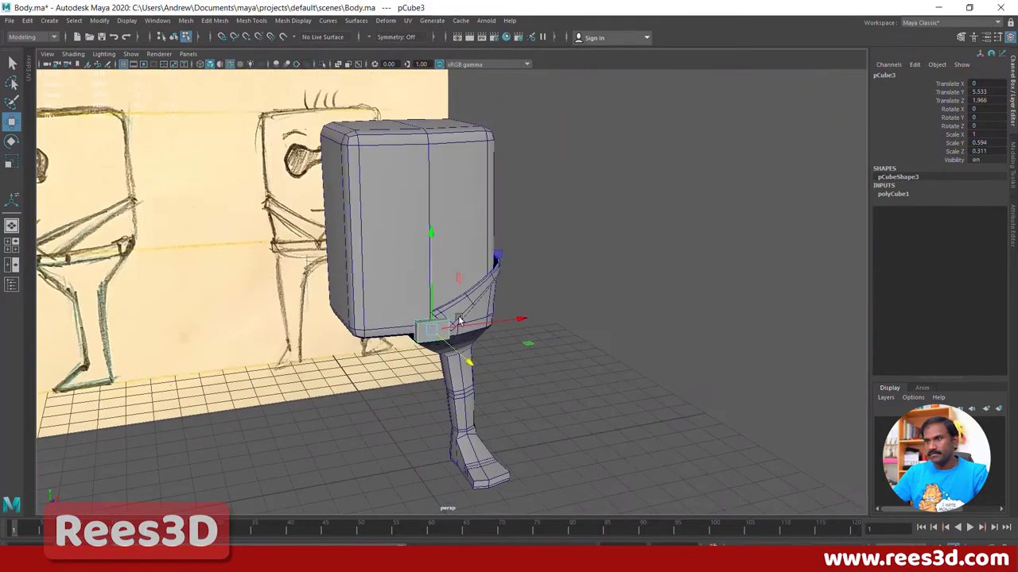
pyautogui.keyDown('alt'); pyautogui.moveTo(459, 318); pyautogui.dragTo(475, 389, button='right'); pyautogui.keyUp('alt')
pyautogui.moveTo(476, 392)
pyautogui.keyDown('alt'); pyautogui.mouseDown()
pyautogui.moveTo(556, 336)
pyautogui.moveTo(663, 353)
pyautogui.moveTo(613, 322)
pyautogui.moveTo(509, 333)
pyautogui.moveTo(488, 379)
pyautogui.mouseUp(); pyautogui.keyUp('alt')
pyautogui.press('e')
pyautogui.press('r')
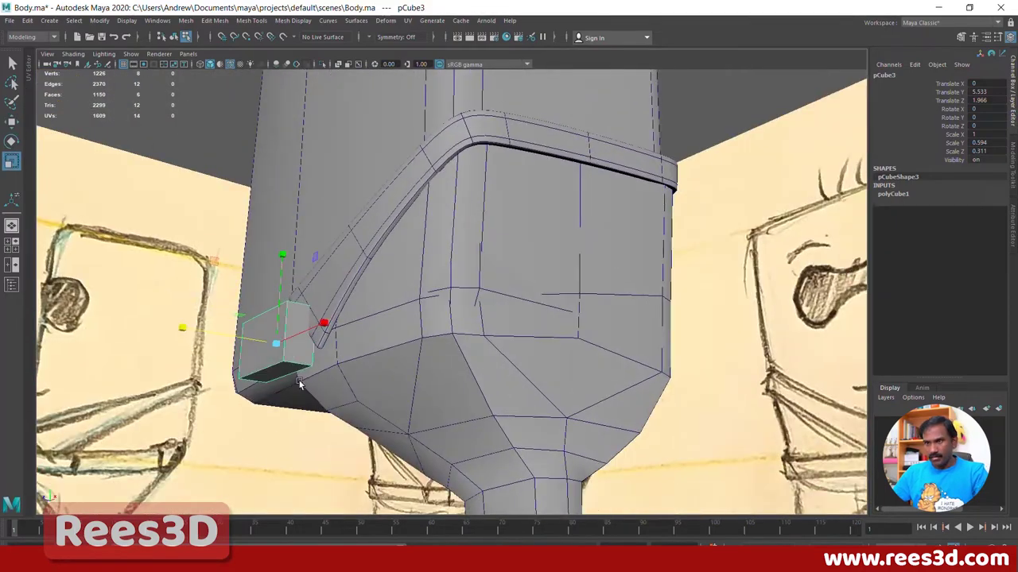
pyautogui.moveTo(186, 330); pyautogui.dragTo(366, 343)
pyautogui.press('w')
# Step: Extrude the cube's side face in place and shrink it to a local scale of about 0.53 in X and 0.848 in Y
pyautogui.keyDown('alt'); pyautogui.moveTo(366, 343); pyautogui.dragTo(568, 371, button='right'); pyautogui.keyUp('alt')
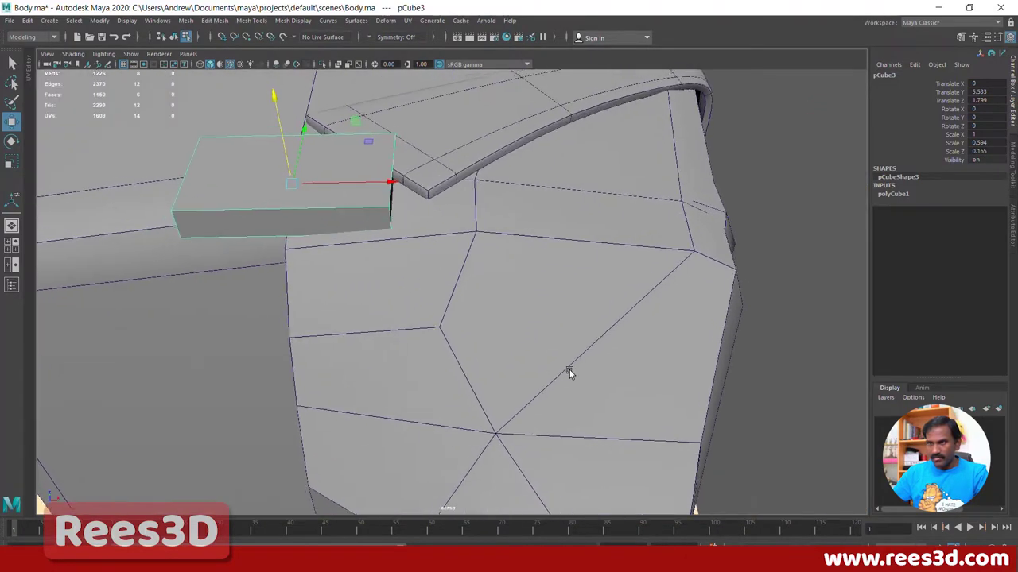
pyautogui.keyDown('alt'); pyautogui.moveTo(417, 306); pyautogui.dragTo(550, 430, button='middle'); pyautogui.keyUp('alt')
pyautogui.keyDown('alt'); pyautogui.moveTo(550, 429); pyautogui.dragTo(480, 340); pyautogui.keyUp('alt')
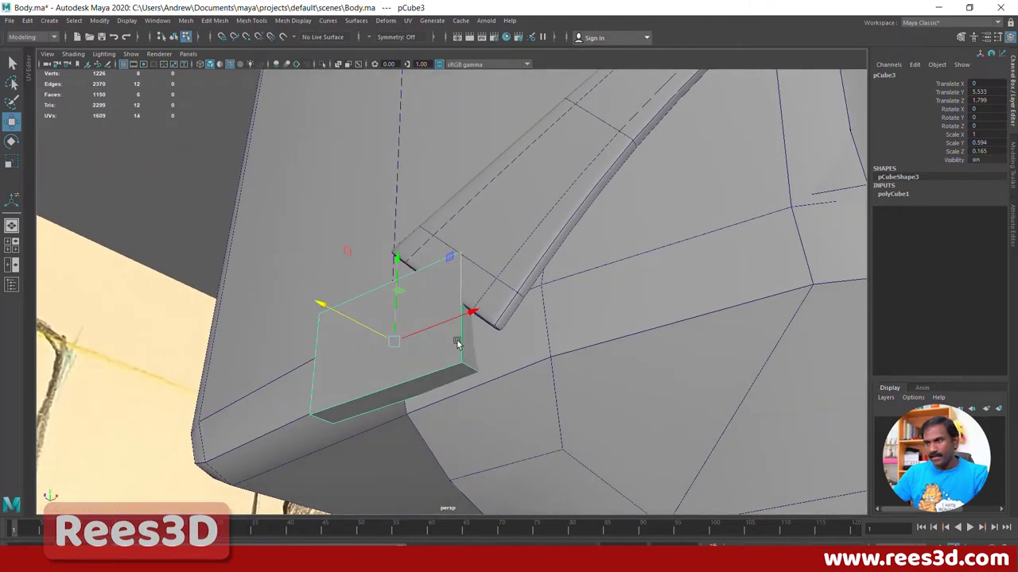
pyautogui.moveTo(456, 341); pyautogui.dragTo(458, 297, button='right')
pyautogui.click(471, 340)
pyautogui.keyDown('alt'); pyautogui.moveTo(503, 376); pyautogui.dragTo(450, 402, button='right'); pyautogui.keyUp('alt')
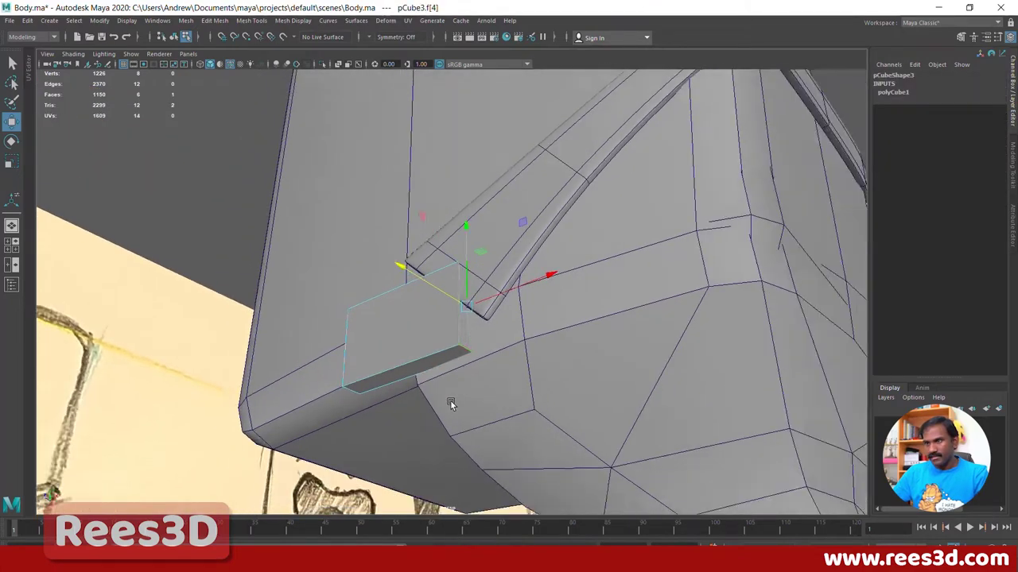
pyautogui.keyDown('alt'); pyautogui.moveTo(450, 400); pyautogui.dragTo(402, 364); pyautogui.keyUp('alt')
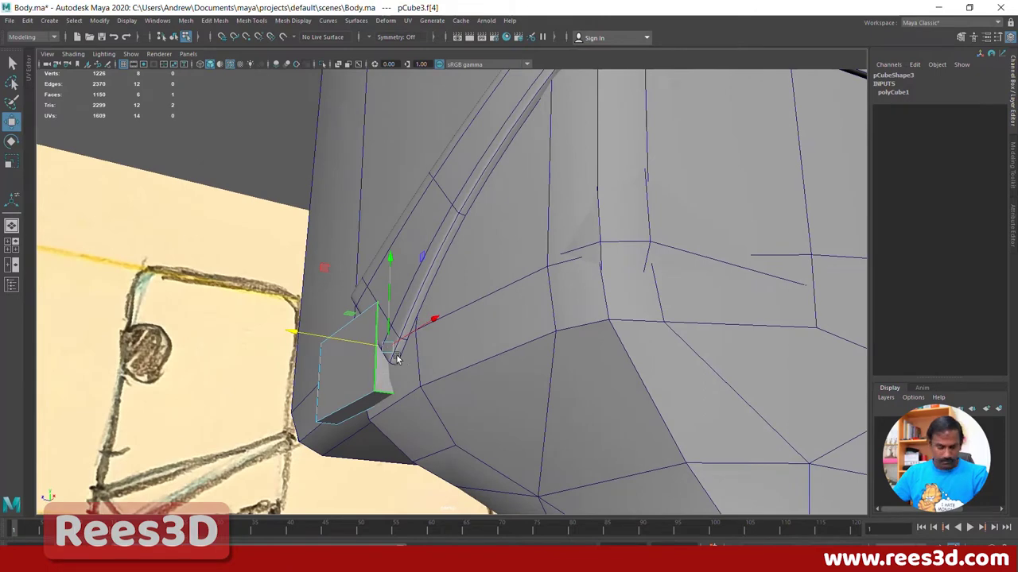
pyautogui.keyDown('shift'); pyautogui.moveTo(372, 312); pyautogui.dragTo(369, 343, button='right'); pyautogui.keyUp('shift')
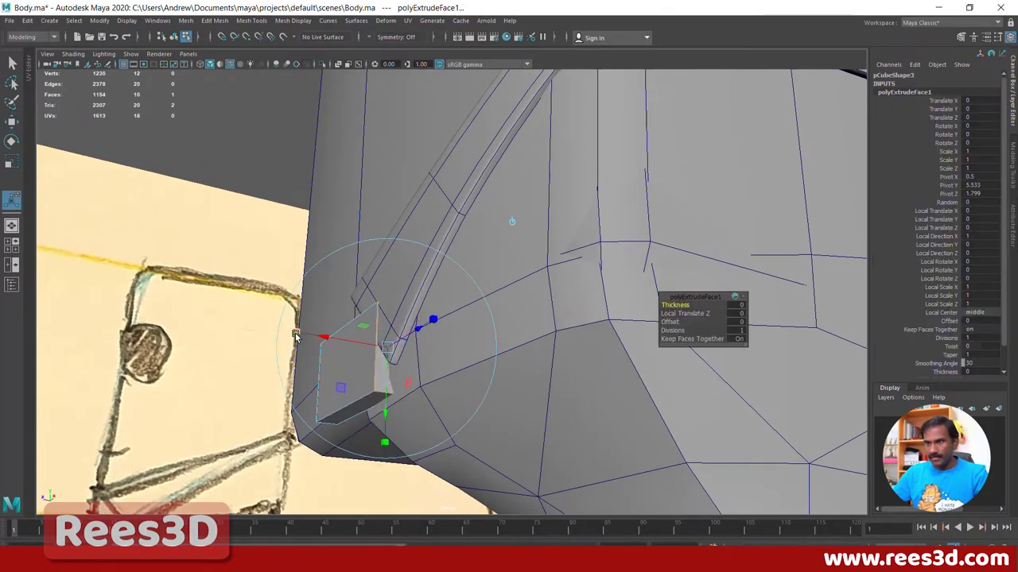
pyautogui.moveTo(295, 336); pyautogui.dragTo(354, 354)
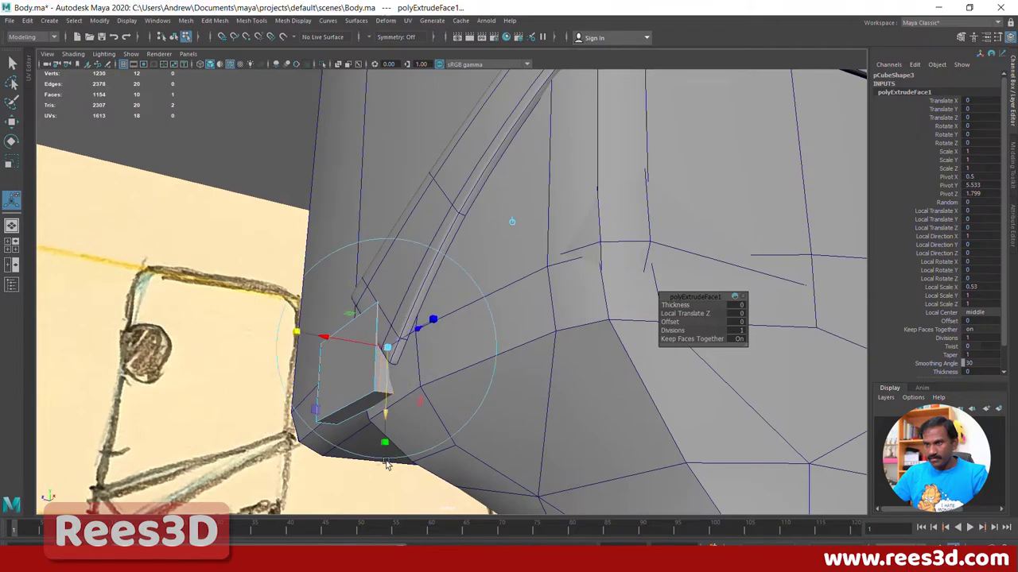
pyautogui.moveTo(386, 443); pyautogui.dragTo(387, 447)
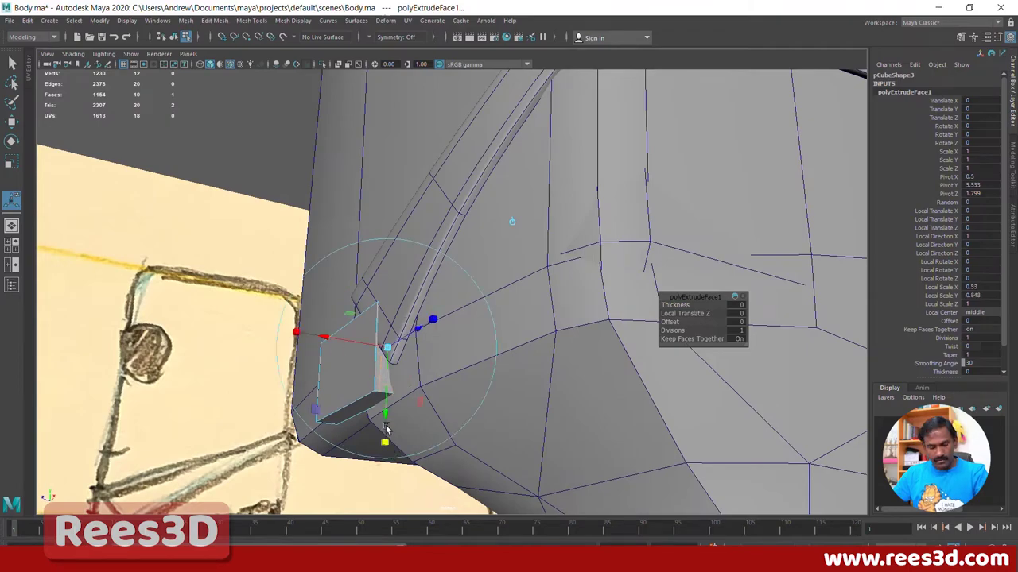
# Step: Extrude the inset face across the front to the body's corner at Local Translate Z 1.816 and X -0.247, and prepare it for rotating
pyautogui.press('4')
pyautogui.keyDown('alt'); pyautogui.moveTo(390, 383); pyautogui.dragTo(423, 341); pyautogui.keyUp('alt')
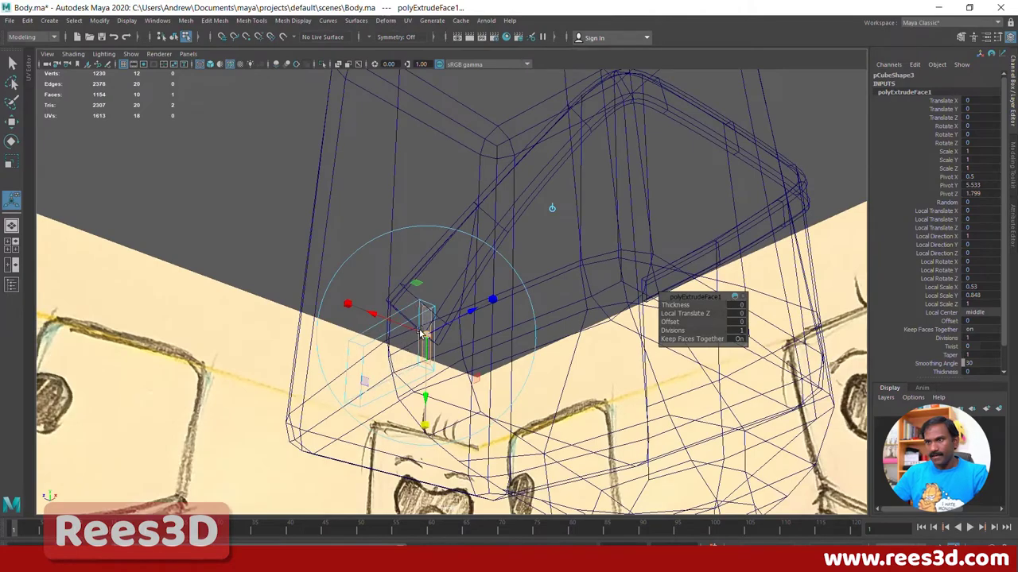
pyautogui.keyDown('shift'); pyautogui.moveTo(422, 334); pyautogui.dragTo(408, 363, button='right'); pyautogui.keyUp('shift')
pyautogui.moveTo(409, 363)
pyautogui.keyDown('alt'); pyautogui.mouseDown()
pyautogui.moveTo(466, 397)
pyautogui.moveTo(408, 338)
pyautogui.moveTo(379, 352)
pyautogui.moveTo(469, 320)
pyautogui.moveTo(538, 318)
pyautogui.moveTo(523, 357)
pyautogui.moveTo(532, 336)
pyautogui.moveTo(449, 329)
pyautogui.moveTo(354, 345)
pyautogui.moveTo(317, 325)
pyautogui.moveTo(400, 361)
pyautogui.moveTo(610, 374)
pyautogui.mouseUp(); pyautogui.keyUp('alt')
pyautogui.press('4')
pyautogui.press('5')
pyautogui.keyDown('alt'); pyautogui.moveTo(528, 412); pyautogui.dragTo(321, 442); pyautogui.keyUp('alt')
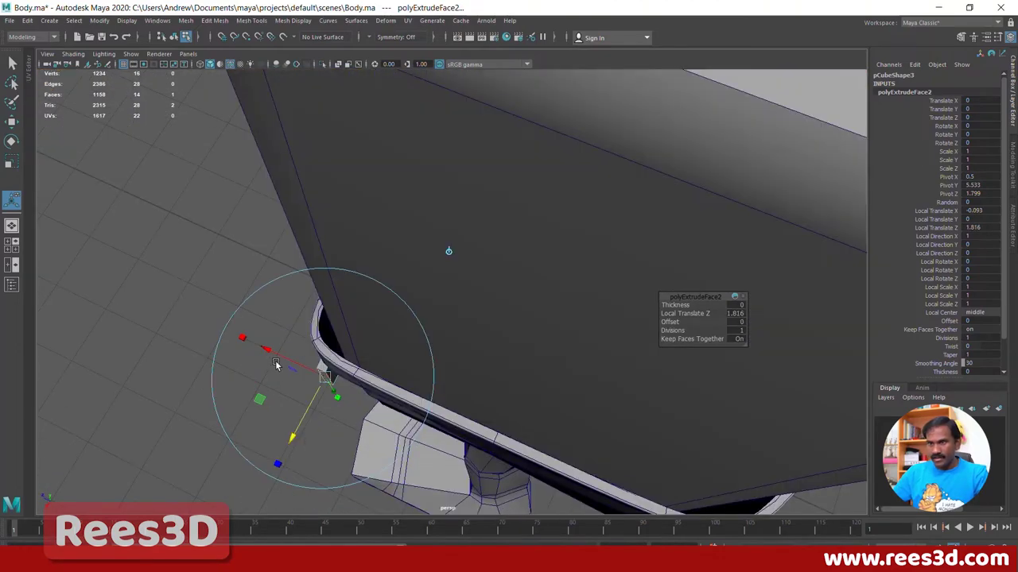
pyautogui.moveTo(289, 358); pyautogui.dragTo(394, 435)
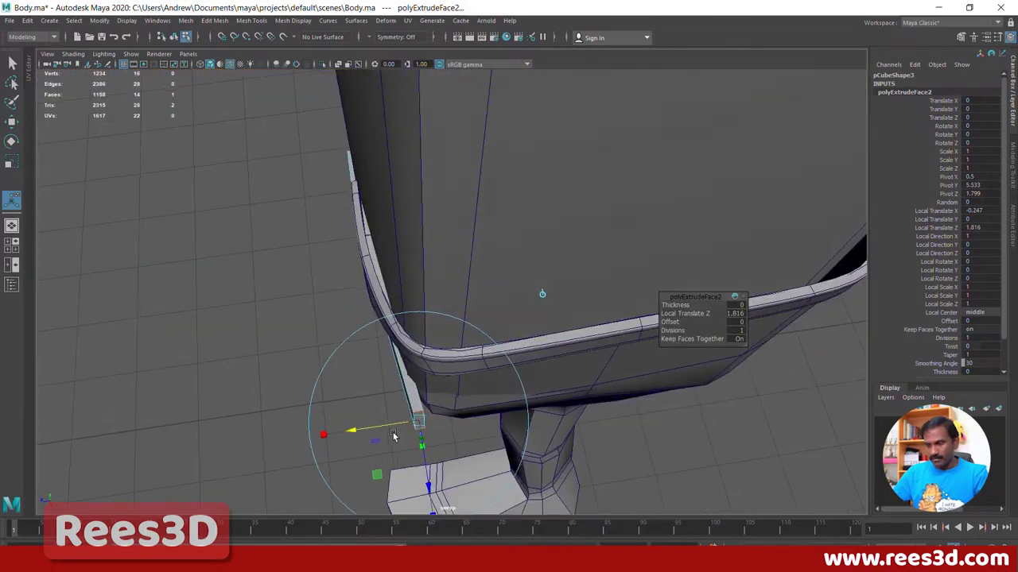
pyautogui.click(11, 142)
pyautogui.keyDown('alt'); pyautogui.moveTo(477, 410); pyautogui.dragTo(450, 324, button='middle'); pyautogui.keyUp('alt')
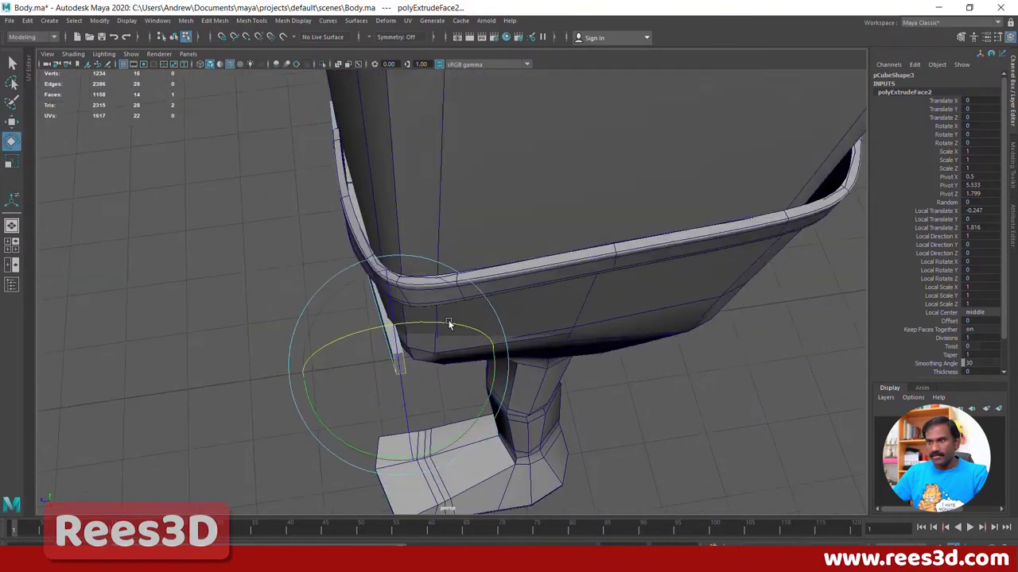
pyautogui.keyDown('alt'); pyautogui.moveTo(450, 324); pyautogui.dragTo(407, 297); pyautogui.keyUp('alt')
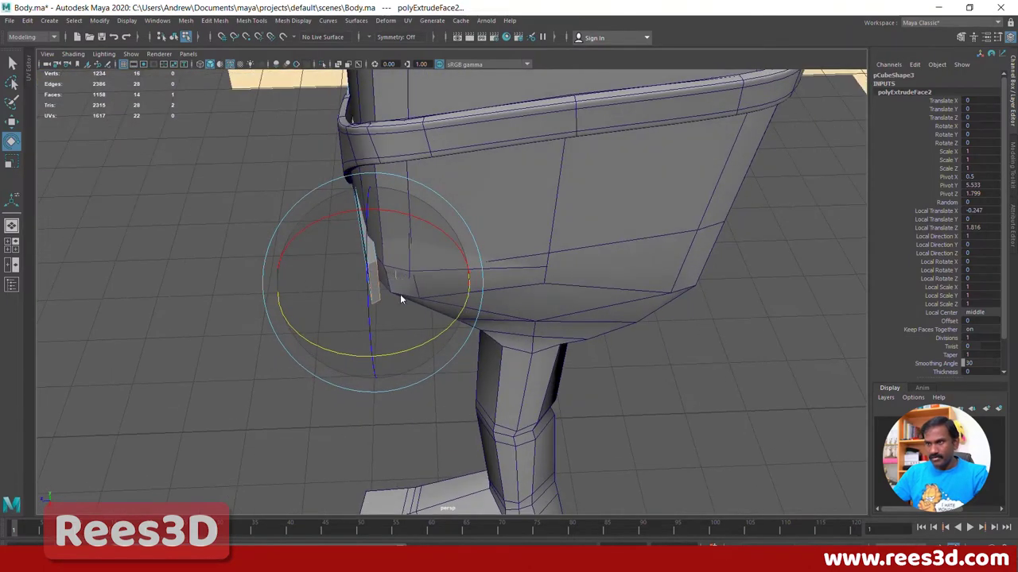
# Step: Extrude the strip's end face around the front corner along the body's side, at Local Translate Z 1.213 and X -1.141
pyautogui.keyDown('shift'); pyautogui.moveTo(400, 294); pyautogui.dragTo(402, 302, button='right'); pyautogui.keyUp('shift')
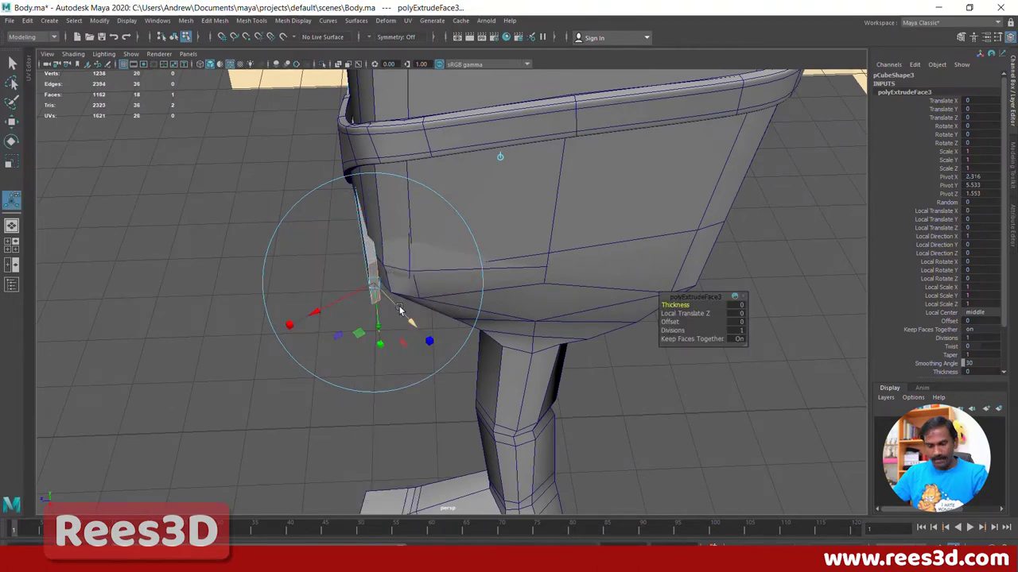
pyautogui.moveTo(399, 306); pyautogui.dragTo(452, 421)
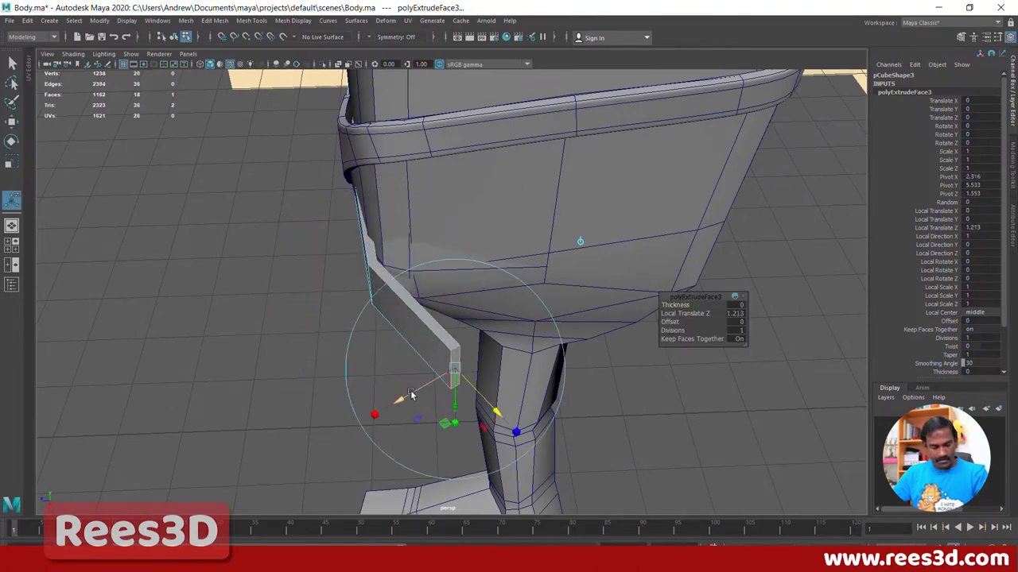
pyautogui.moveTo(411, 394); pyautogui.dragTo(521, 326)
# Step: Rotate and reposition the strip's end face so the side section follows the body
pyautogui.keyDown('alt'); pyautogui.moveTo(526, 436); pyautogui.dragTo(549, 378); pyautogui.keyUp('alt')
pyautogui.press('w')
pyautogui.press('e')
pyautogui.moveTo(465, 469); pyautogui.dragTo(563, 517)
pyautogui.press('w')
pyautogui.moveTo(510, 451); pyautogui.dragTo(550, 350)
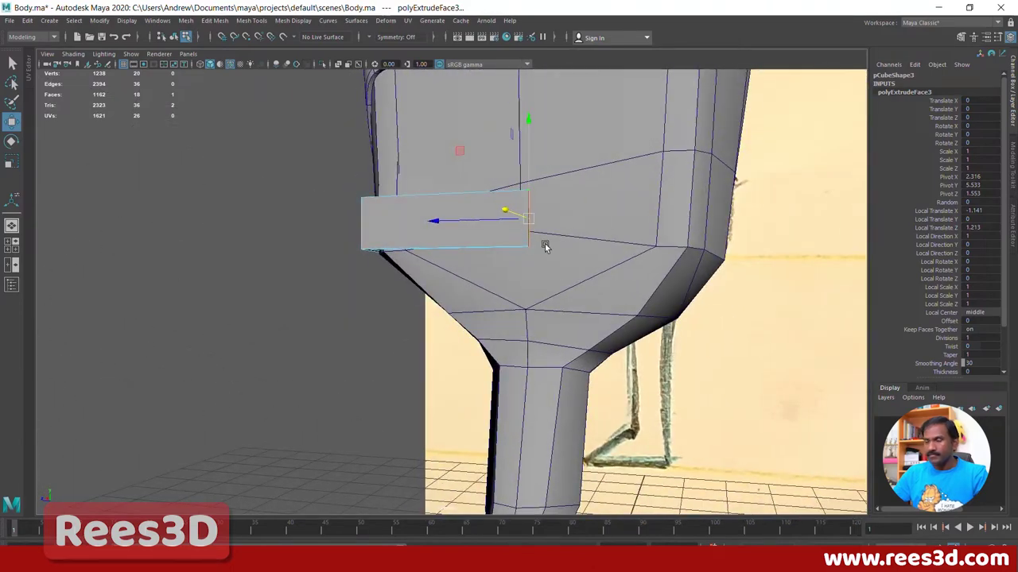
pyautogui.keyDown('alt'); pyautogui.moveTo(544, 247); pyautogui.dragTo(550, 196); pyautogui.keyUp('alt')
pyautogui.hotkey('ctrl', 'z')
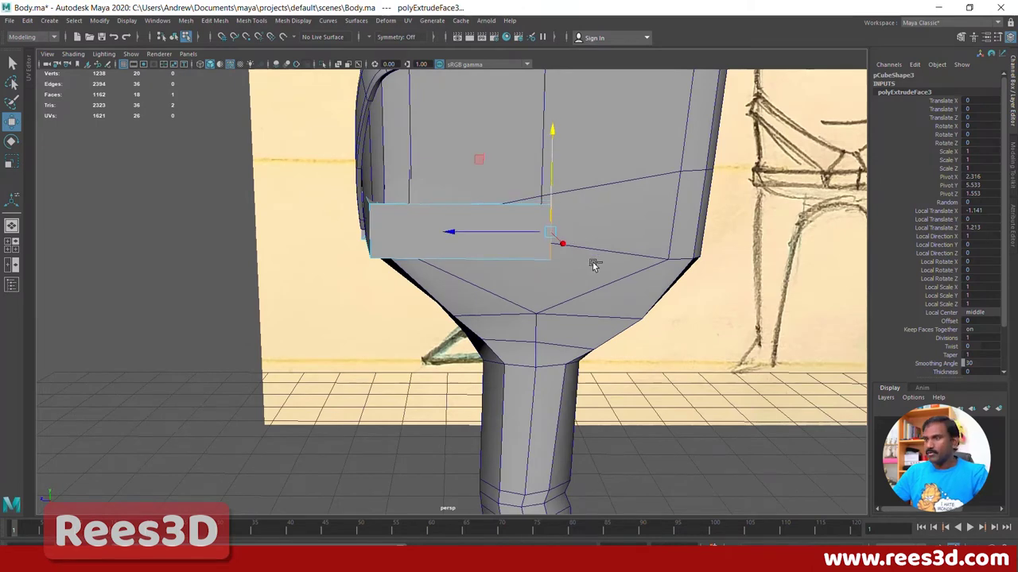
# Step: Extrude the end face further back along the body's side to Local Translate Z 1.426 and align it with the surface
pyautogui.keyDown('alt'); pyautogui.moveTo(592, 265); pyautogui.dragTo(472, 236); pyautogui.keyUp('alt')
pyautogui.keyDown('shift'); pyautogui.moveTo(472, 236); pyautogui.dragTo(478, 269, button='right'); pyautogui.keyUp('shift')
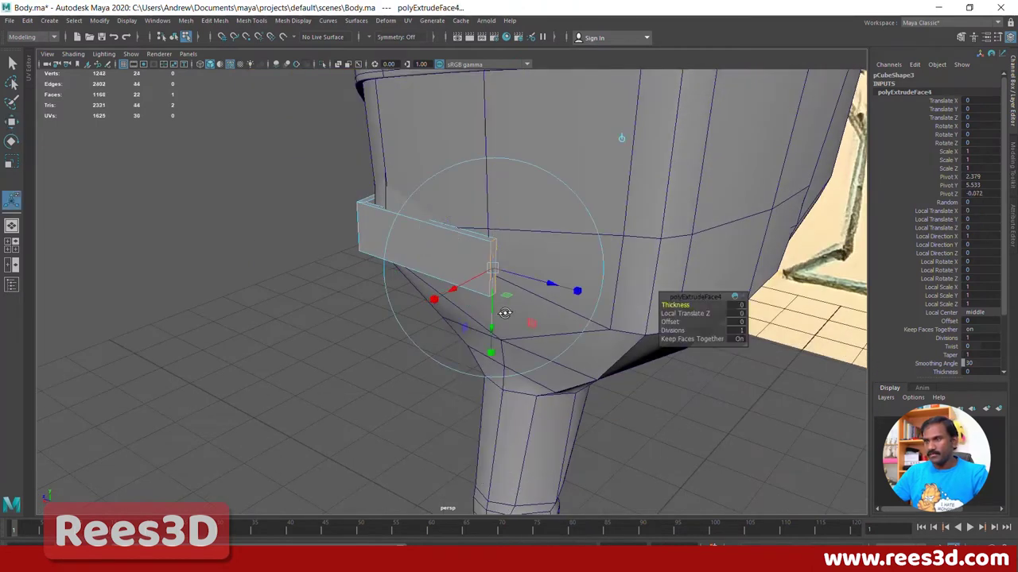
pyautogui.keyDown('alt'); pyautogui.moveTo(505, 313); pyautogui.dragTo(598, 415); pyautogui.keyUp('alt')
pyautogui.press('e')
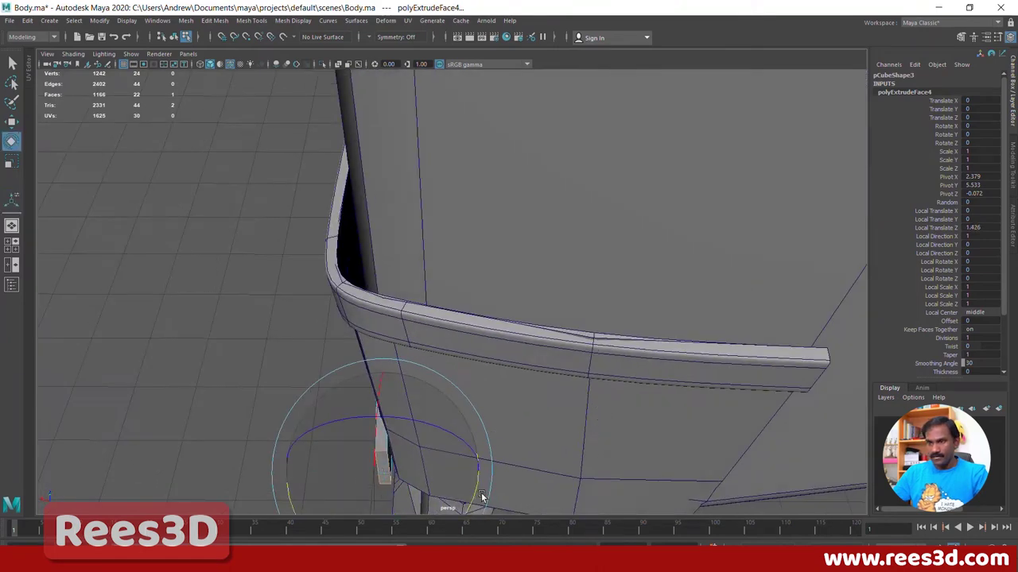
pyautogui.keyDown('alt'); pyautogui.moveTo(490, 408); pyautogui.dragTo(533, 391); pyautogui.keyUp('alt')
pyautogui.press('w')
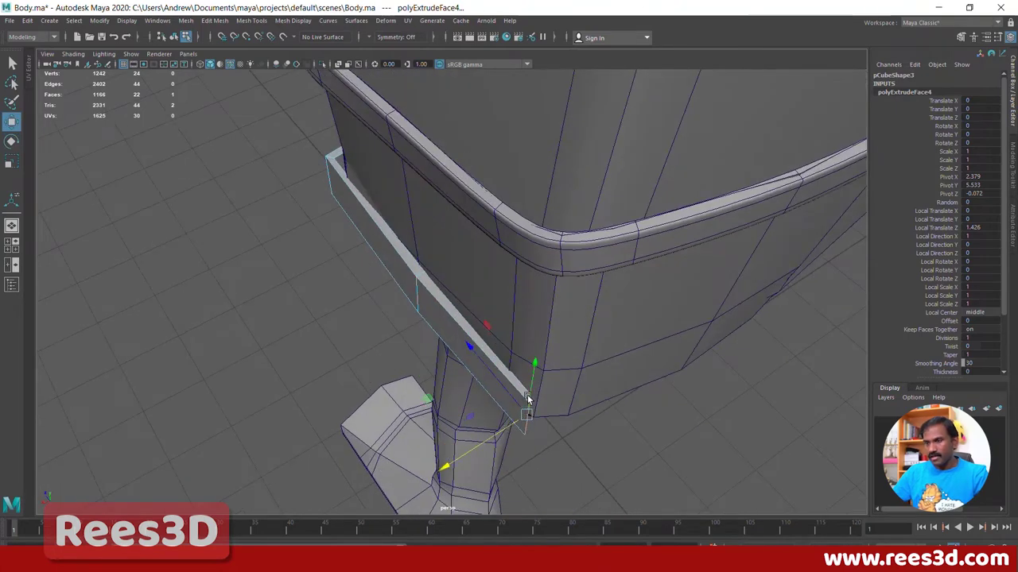
# Step: Extrude the end face around the back corner at Local Translate Z 0.815 and X -0.237, and adjust its angle
pyautogui.keyDown('shift'); pyautogui.moveTo(528, 312); pyautogui.dragTo(520, 341, button='right'); pyautogui.keyUp('shift')
pyautogui.keyDown('alt'); pyautogui.moveTo(747, 229); pyautogui.dragTo(395, 412); pyautogui.keyUp('alt')
pyautogui.moveTo(332, 424); pyautogui.dragTo(368, 391)
pyautogui.press('e')
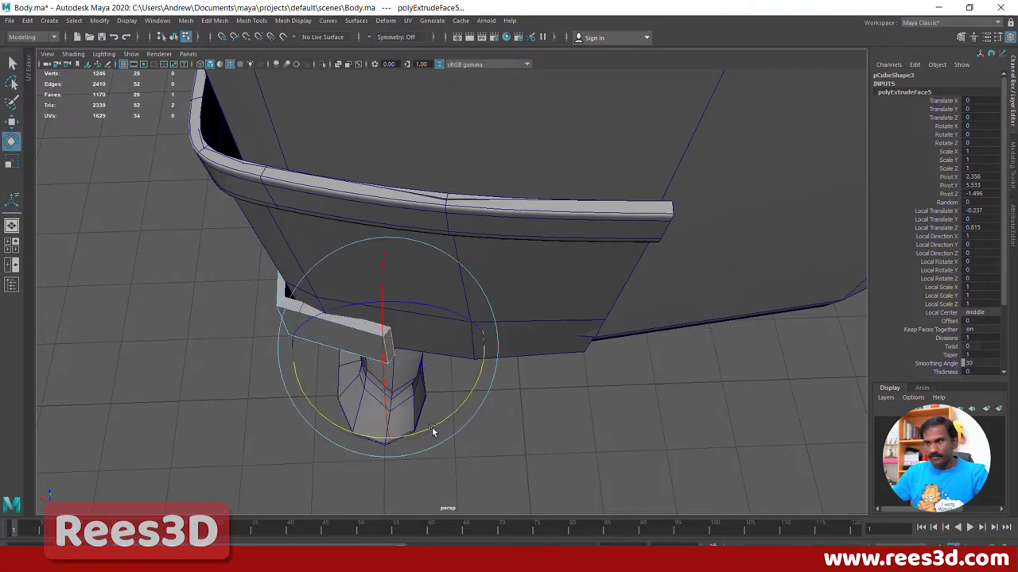
pyautogui.press('w')
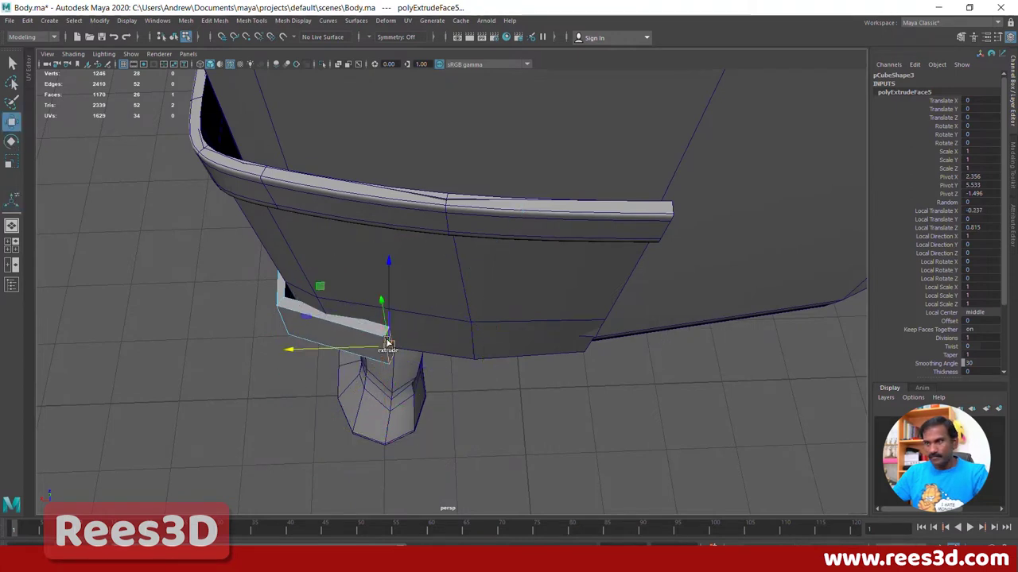
# Step: Extrude the end face across the back to the body's centre and shift it just outside the surface
pyautogui.moveTo(387, 342)
pyautogui.keyDown('shift'); pyautogui.mouseDown(button='right')
pyautogui.moveTo(389, 363)
pyautogui.moveTo(388, 343)
pyautogui.mouseUp(button='right'); pyautogui.keyUp('shift')
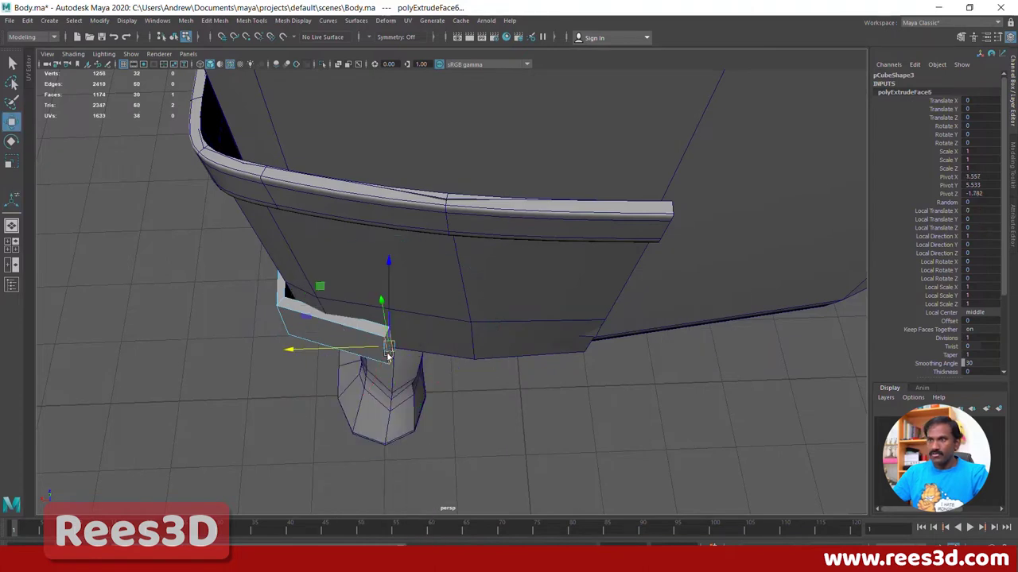
pyautogui.moveTo(322, 352); pyautogui.dragTo(495, 358)
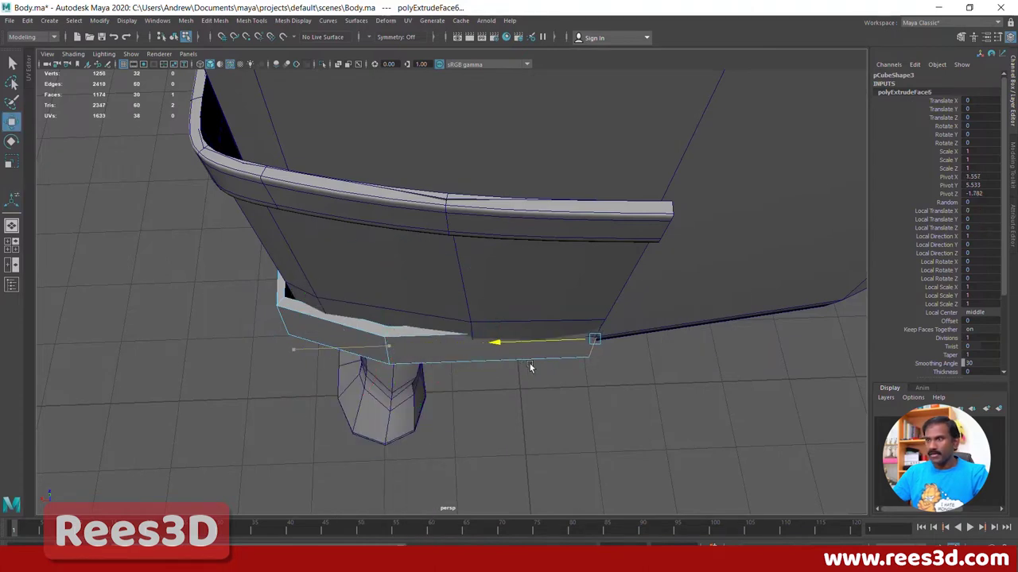
pyautogui.moveTo(587, 297); pyautogui.dragTo(589, 310)
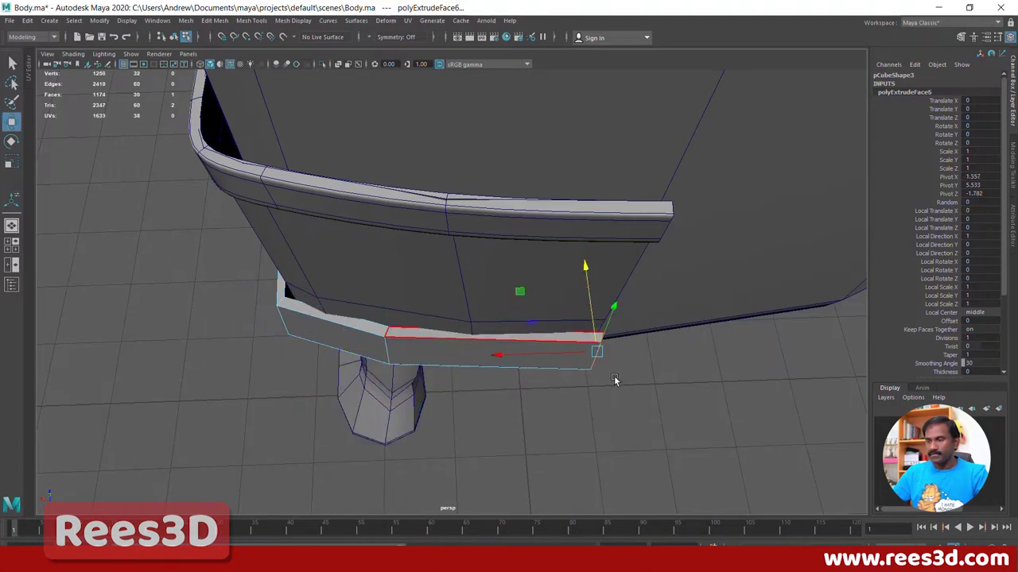
# Step: Snap the vertices at the waistband's back end onto the centre line in the front view
pyautogui.keyDown('alt'); pyautogui.moveTo(615, 380); pyautogui.dragTo(647, 392); pyautogui.keyUp('alt')
pyautogui.press('space')
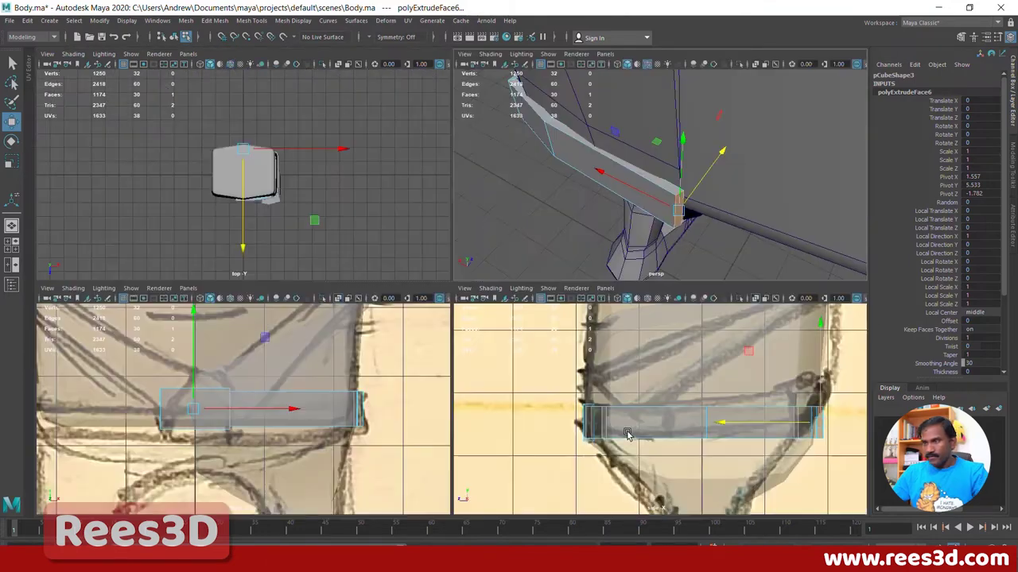
pyautogui.press('space')
pyautogui.scroll(3, 378, 411)
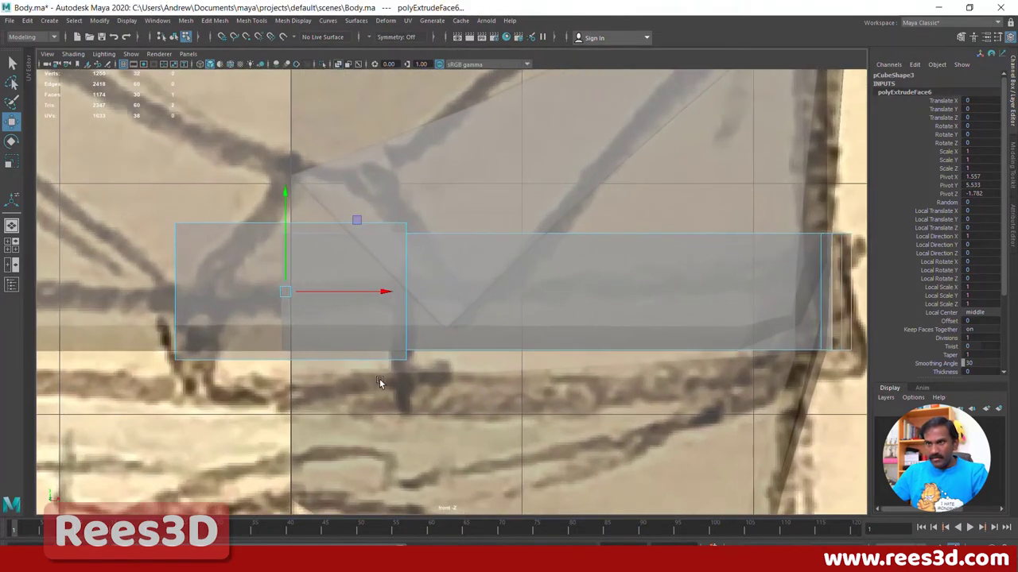
pyautogui.keyDown('alt'); pyautogui.moveTo(379, 380); pyautogui.dragTo(400, 391, button='middle'); pyautogui.keyUp('alt')
pyautogui.moveTo(365, 312); pyautogui.dragTo(361, 312)
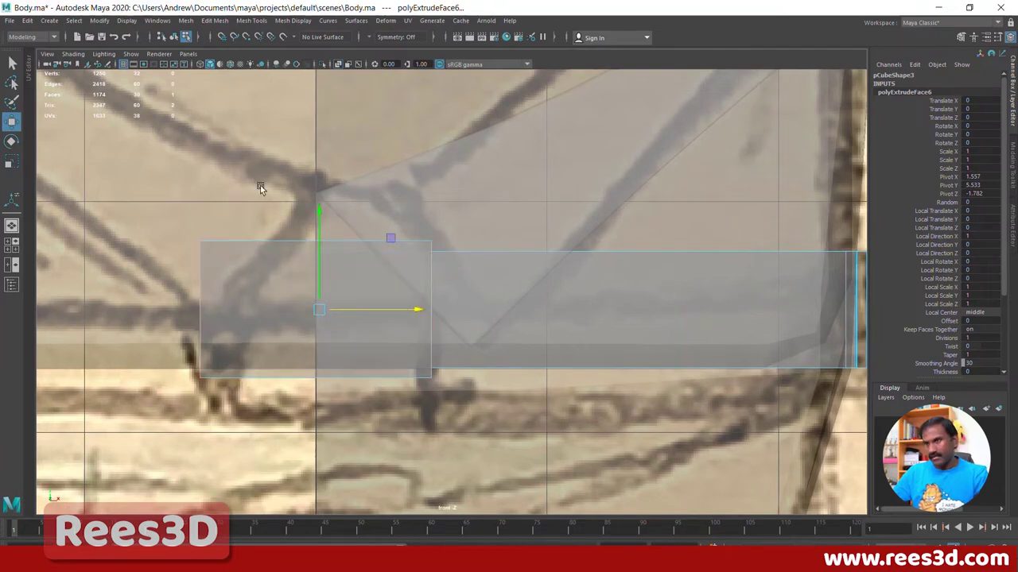
pyautogui.moveTo(632, 252); pyautogui.dragTo(585, 251, button='right')
pyautogui.scroll(10, 275, 261)
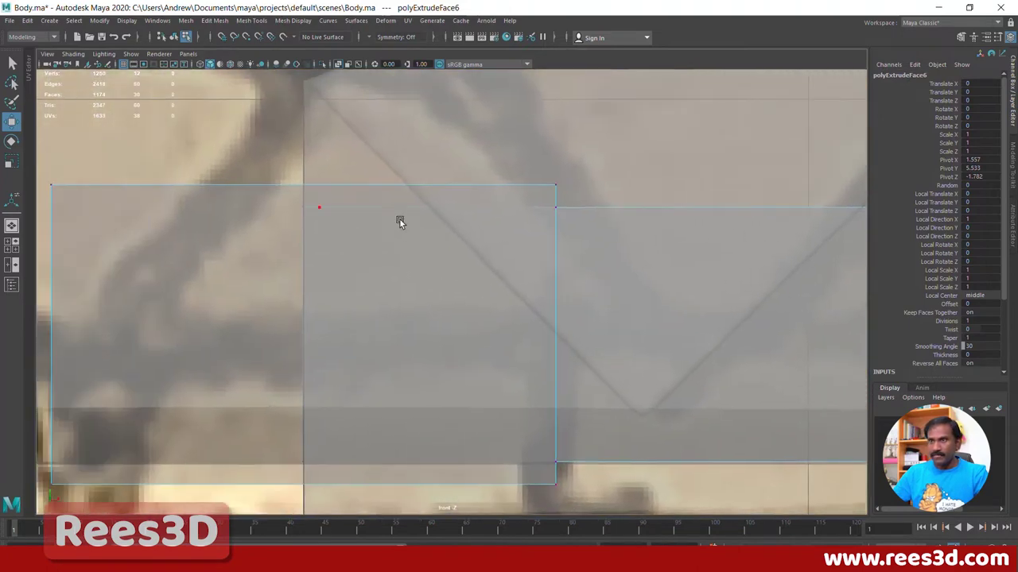
pyautogui.moveTo(291, 205); pyautogui.dragTo(307, 489)
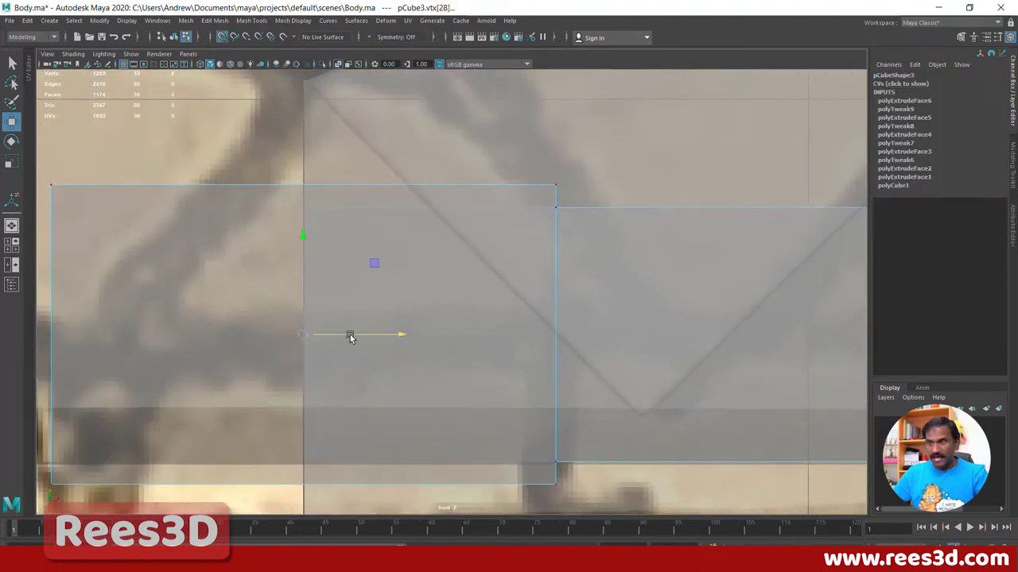
pyautogui.moveTo(330, 338); pyautogui.dragTo(331, 338)
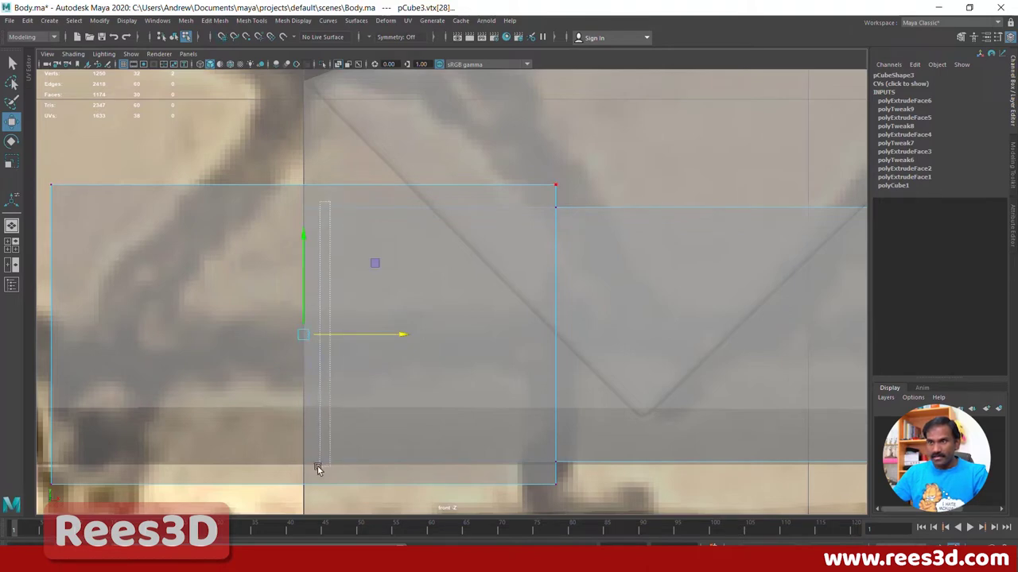
pyautogui.moveTo(316, 469); pyautogui.dragTo(316, 468)
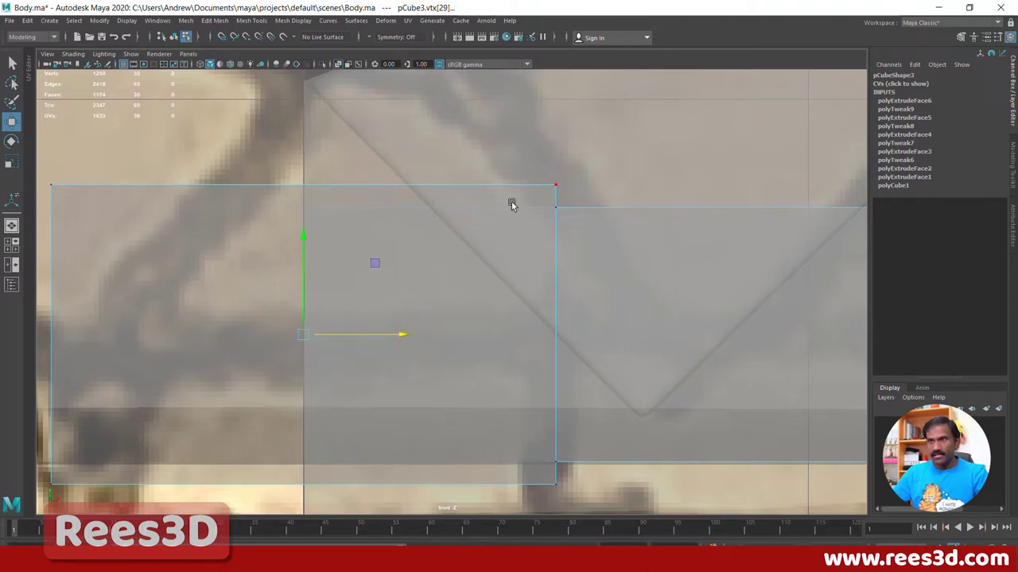
# Step: Delete the end face at the waistband's back centre and return to object mode
pyautogui.press('space')
pyautogui.press('space')
pyautogui.keyDown('alt'); pyautogui.moveTo(568, 218); pyautogui.dragTo(490, 277); pyautogui.keyUp('alt')
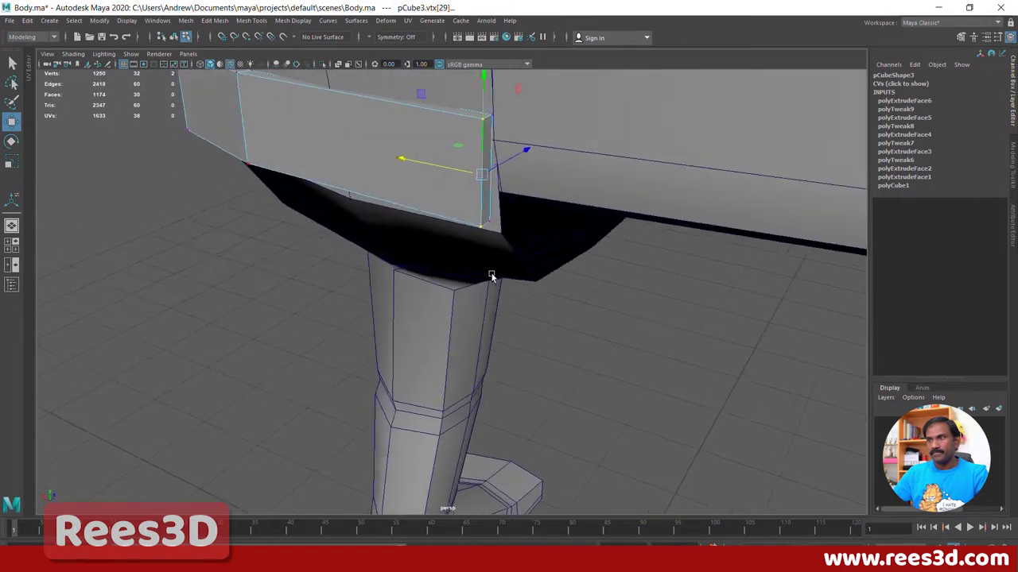
pyautogui.moveTo(453, 204); pyautogui.dragTo(454, 231, button='right')
pyautogui.click(478, 193)
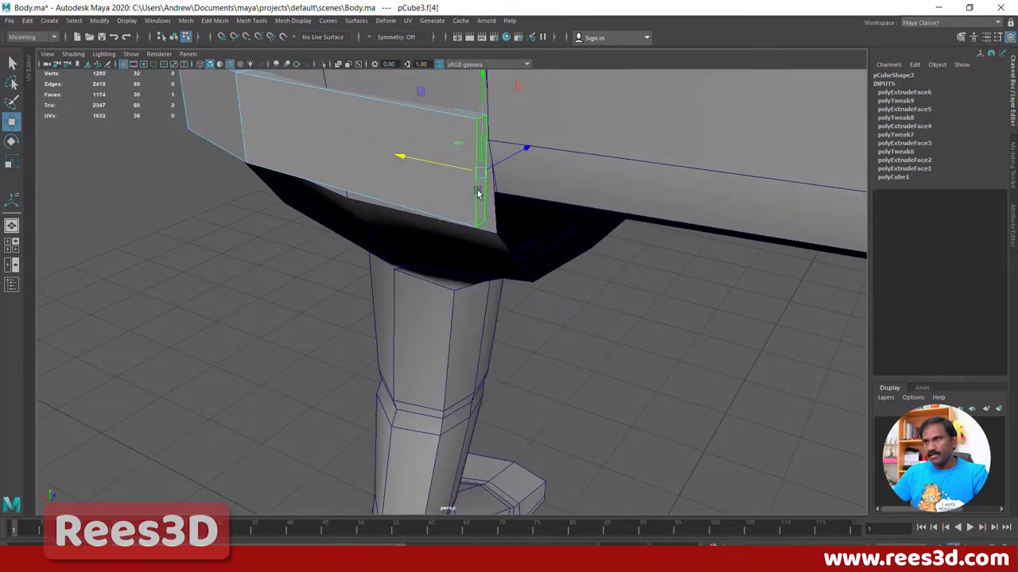
pyautogui.press('Delete')
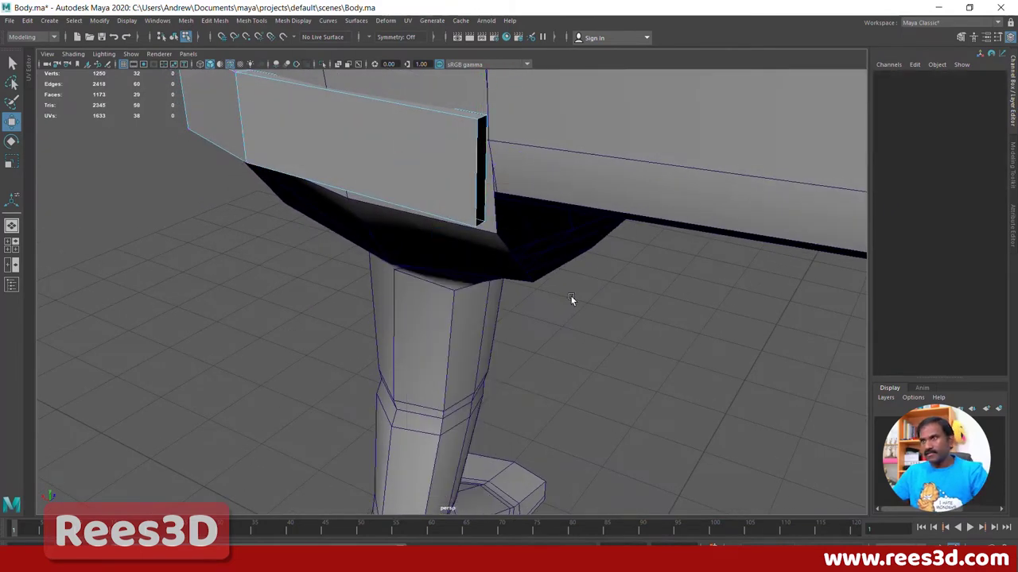
pyautogui.keyDown('alt'); pyautogui.moveTo(570, 295); pyautogui.dragTo(573, 371); pyautogui.keyUp('alt')
pyautogui.moveTo(597, 342); pyautogui.dragTo(587, 337, button='right')
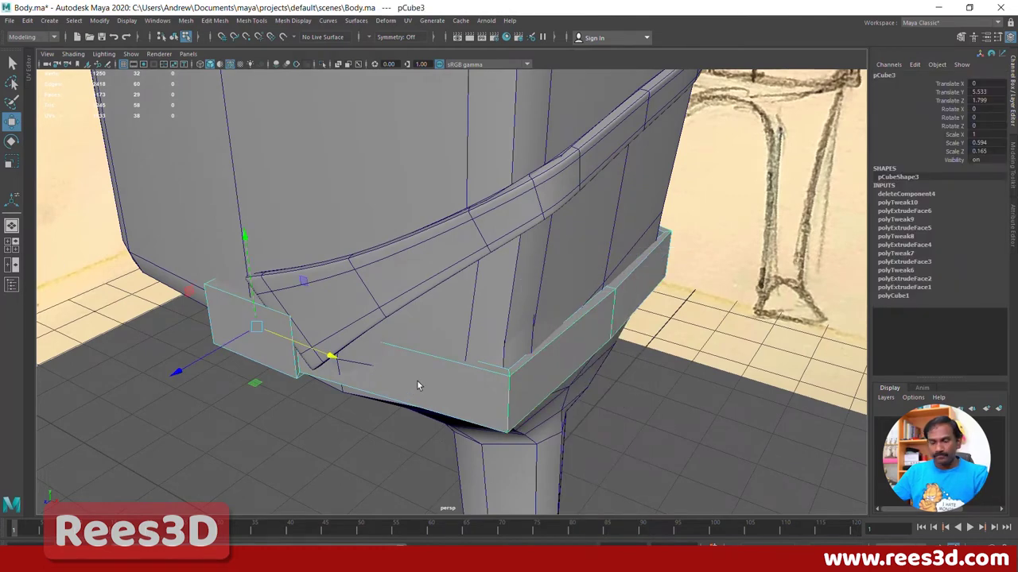
# Step: Insert an edge loop across the waistband's front section between the strap end and the corner, nudge it slightly outward, and return to object mode
pyautogui.keyDown('shift'); pyautogui.moveTo(419, 385); pyautogui.dragTo(350, 296, button='right'); pyautogui.keyUp('shift')
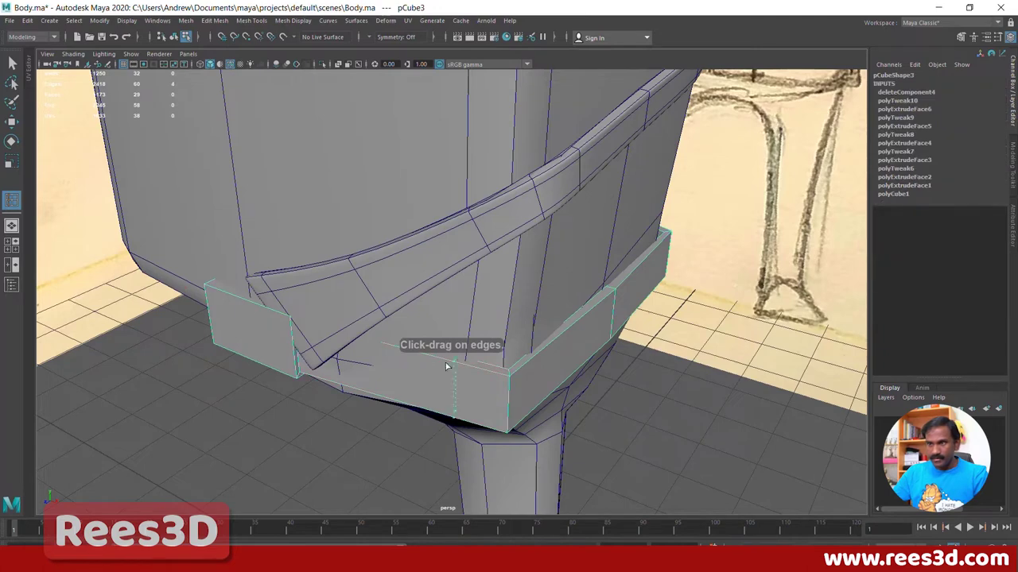
pyautogui.keyDown('ctrl'); pyautogui.click(394, 365); pyautogui.keyUp('ctrl')
pyautogui.keyDown('alt'); pyautogui.moveTo(393, 365); pyautogui.dragTo(367, 416); pyautogui.keyUp('alt')
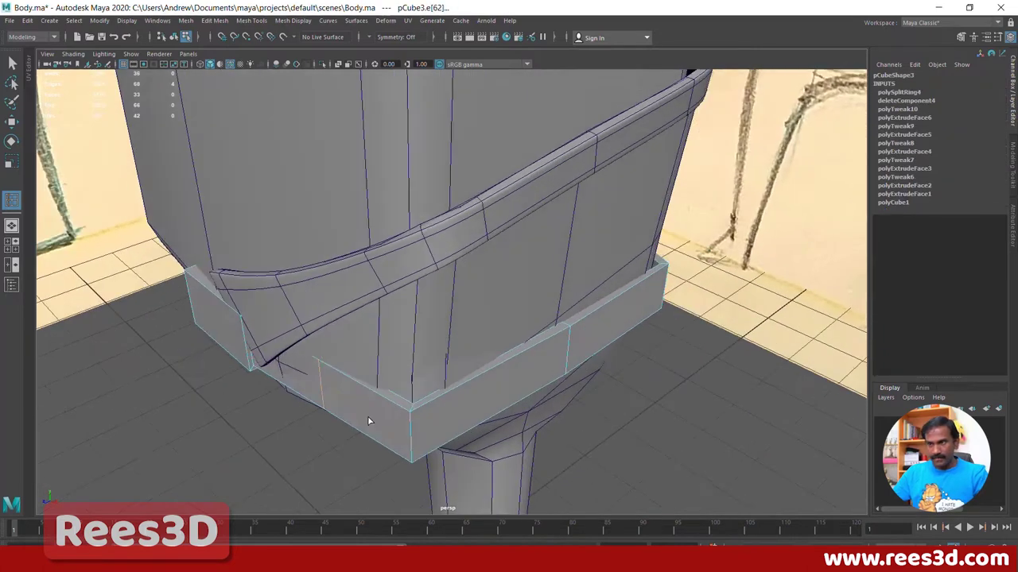
pyautogui.press('w')
pyautogui.moveTo(280, 406); pyautogui.dragTo(274, 407)
pyautogui.moveTo(440, 425)
pyautogui.keyDown('alt'); pyautogui.mouseDown()
pyautogui.moveTo(399, 438)
pyautogui.moveTo(426, 423)
pyautogui.mouseUp(); pyautogui.keyUp('alt')
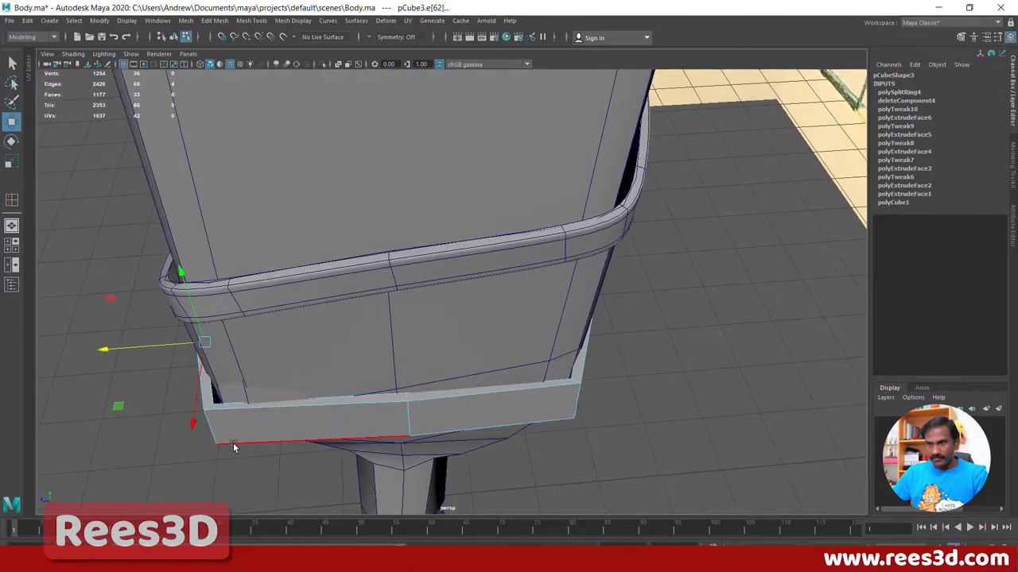
pyautogui.keyDown('alt'); pyautogui.moveTo(233, 447); pyautogui.dragTo(541, 277); pyautogui.keyUp('alt')
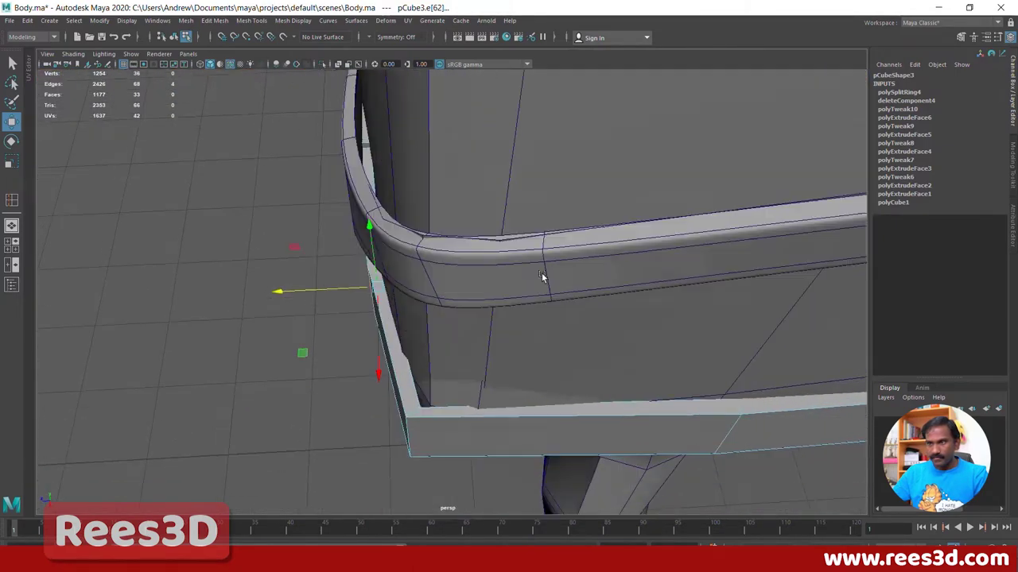
pyautogui.moveTo(542, 276)
pyautogui.keyDown('alt'); pyautogui.mouseDown(button='right')
pyautogui.moveTo(782, 382)
pyautogui.moveTo(391, 410)
pyautogui.mouseUp(button='right'); pyautogui.keyUp('alt')
pyautogui.moveTo(391, 410)
pyautogui.keyDown('alt'); pyautogui.mouseDown()
pyautogui.moveTo(524, 388)
pyautogui.moveTo(431, 293)
pyautogui.mouseUp(); pyautogui.keyUp('alt')
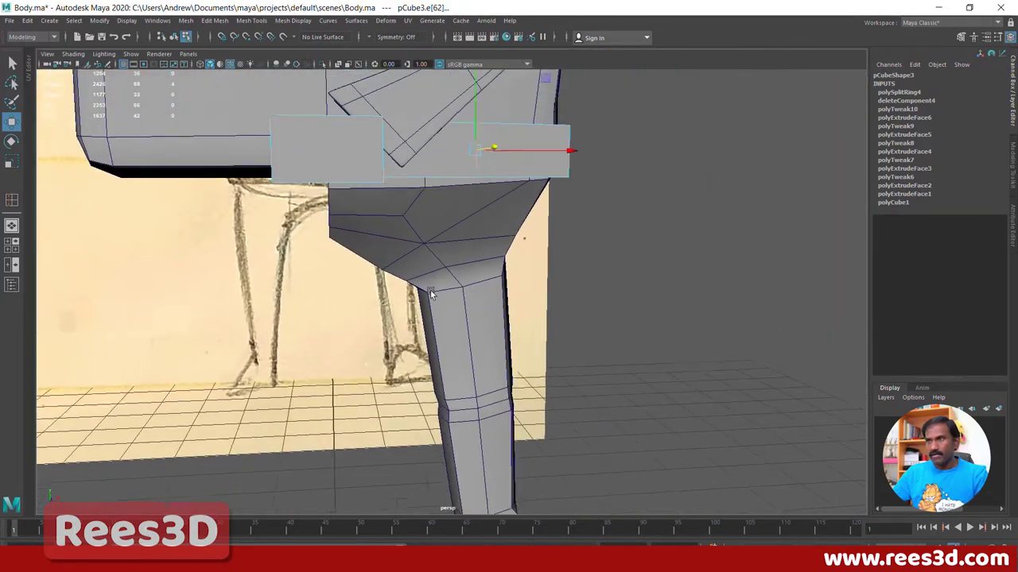
pyautogui.keyDown('alt'); pyautogui.moveTo(431, 294); pyautogui.dragTo(428, 456, button='middle'); pyautogui.keyUp('alt')
pyautogui.keyDown('alt'); pyautogui.moveTo(428, 456); pyautogui.dragTo(566, 359); pyautogui.keyUp('alt')
pyautogui.press('F8')
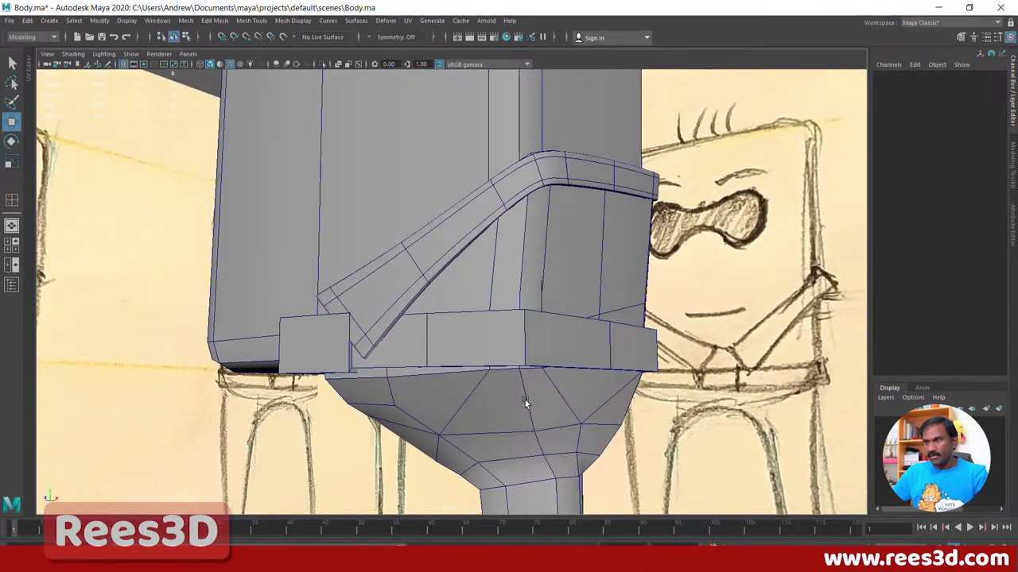
# Step: Turn on smooth mesh preview for the trousers and the body
pyautogui.moveTo(525, 402); pyautogui.dragTo(515, 339, button='right')
pyautogui.press('3')
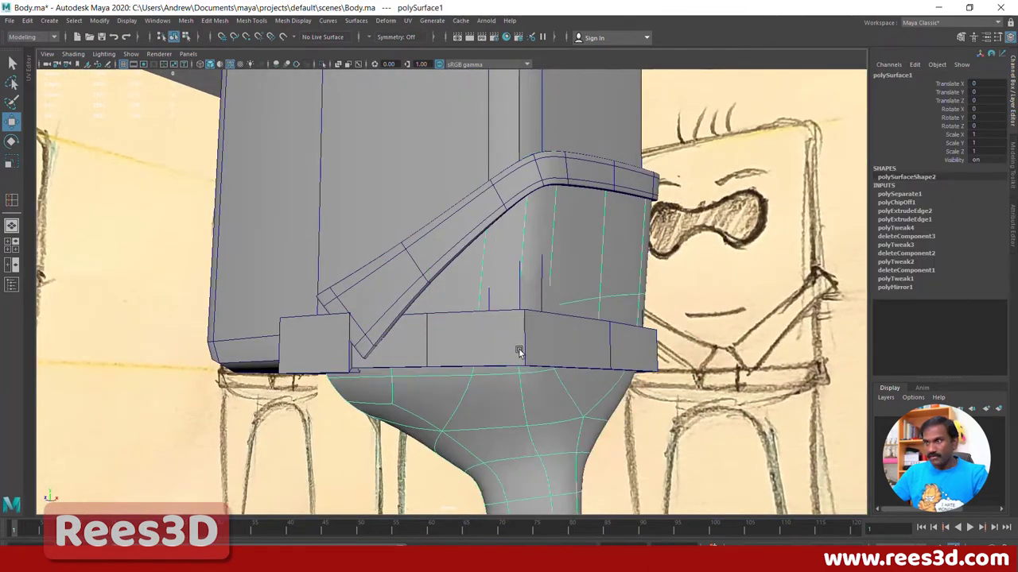
pyautogui.click(627, 345)
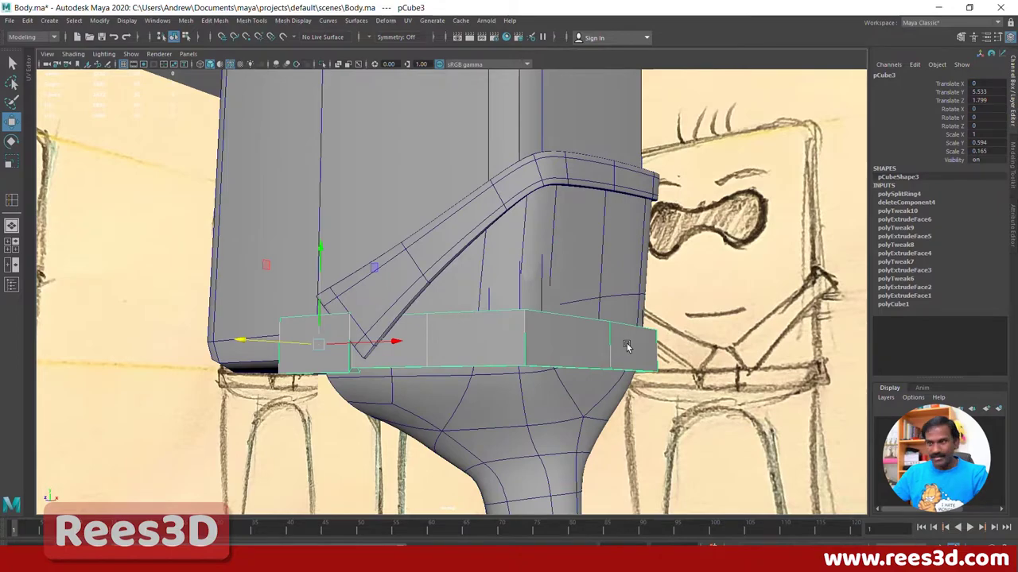
pyautogui.keyDown('alt'); pyautogui.moveTo(631, 365); pyautogui.dragTo(479, 258); pyautogui.keyUp('alt')
pyautogui.click(480, 266)
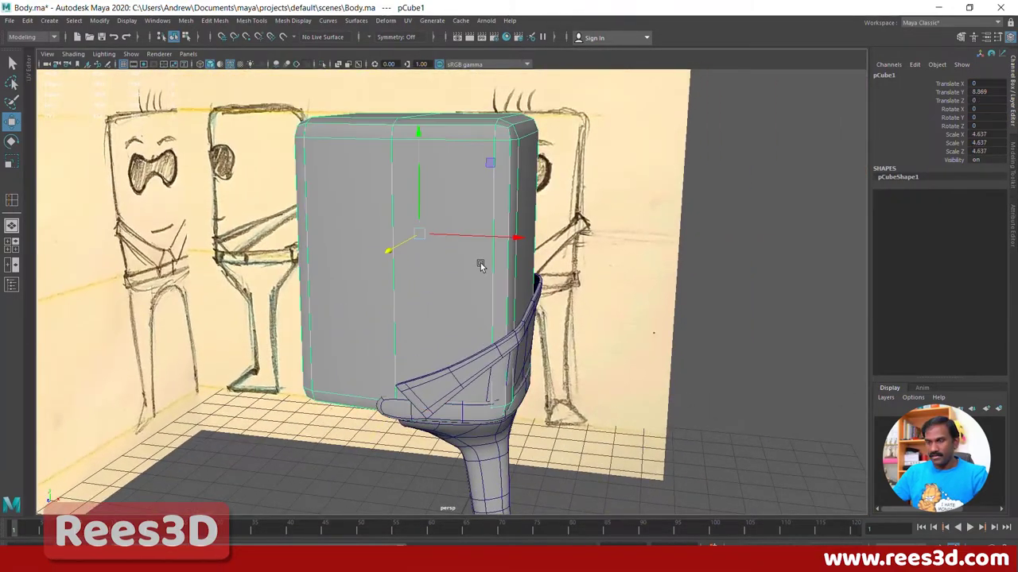
pyautogui.press('3')
pyautogui.keyDown('alt'); pyautogui.moveTo(561, 393); pyautogui.dragTo(538, 362); pyautogui.keyUp('alt')
pyautogui.moveTo(569, 347)
pyautogui.keyDown('alt'); pyautogui.mouseDown()
pyautogui.moveTo(564, 359)
pyautogui.moveTo(369, 412)
pyautogui.moveTo(420, 443)
pyautogui.mouseUp(); pyautogui.keyUp('alt')
# Step: Compare the waistband's smoothed preview with its unsmoothed shape around the body corner, ending on the unsmoothed display
pyautogui.click(396, 393)
pyautogui.press('1')
pyautogui.press('3')
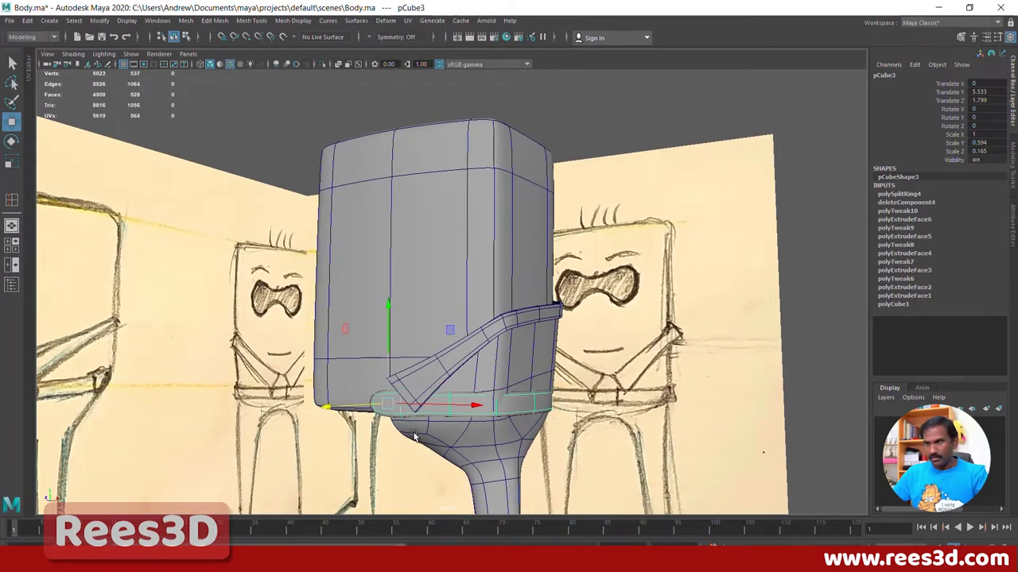
pyautogui.keyDown('alt'); pyautogui.moveTo(447, 457); pyautogui.dragTo(681, 454, button='right'); pyautogui.keyUp('alt')
pyautogui.keyDown('alt'); pyautogui.moveTo(636, 401); pyautogui.dragTo(586, 275, button='middle'); pyautogui.keyUp('alt')
pyautogui.moveTo(472, 387)
pyautogui.keyDown('alt'); pyautogui.mouseDown()
pyautogui.moveTo(459, 385)
pyautogui.moveTo(442, 346)
pyautogui.moveTo(413, 336)
pyautogui.moveTo(374, 378)
pyautogui.moveTo(382, 390)
pyautogui.moveTo(490, 377)
pyautogui.moveTo(393, 368)
pyautogui.moveTo(289, 388)
pyautogui.moveTo(357, 357)
pyautogui.moveTo(443, 363)
pyautogui.moveTo(465, 329)
pyautogui.moveTo(461, 350)
pyautogui.moveTo(416, 368)
pyautogui.moveTo(623, 389)
pyautogui.mouseUp(); pyautogui.keyUp('alt')
pyautogui.press('1')
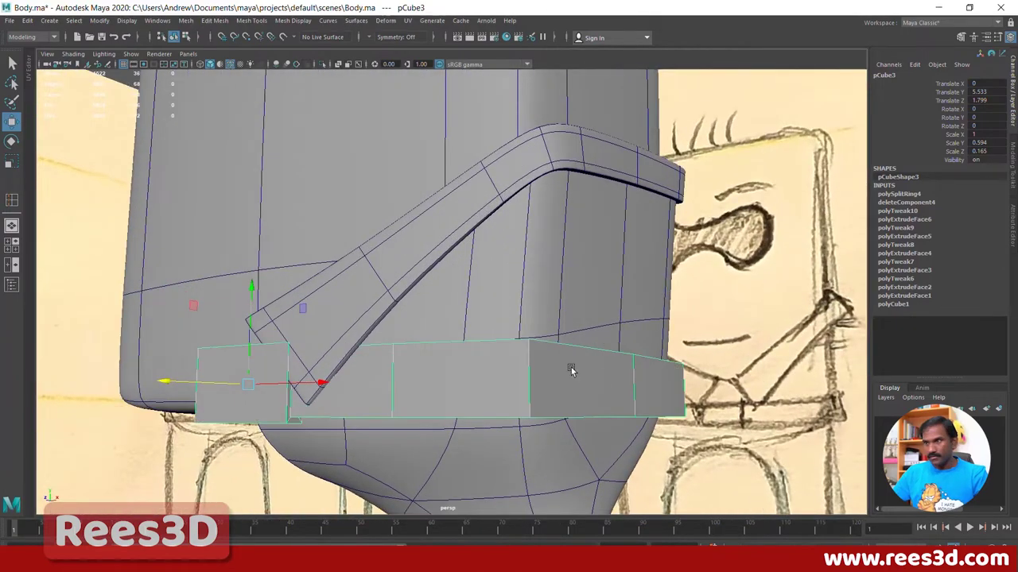
# Step: Add offset edge loops on both sides of the waistband's front corner edge and return to object mode
pyautogui.moveTo(570, 368)
pyautogui.keyDown('alt'); pyautogui.mouseDown()
pyautogui.moveTo(504, 404)
pyautogui.moveTo(509, 420)
pyautogui.moveTo(507, 366)
pyautogui.mouseUp(); pyautogui.keyUp('alt')
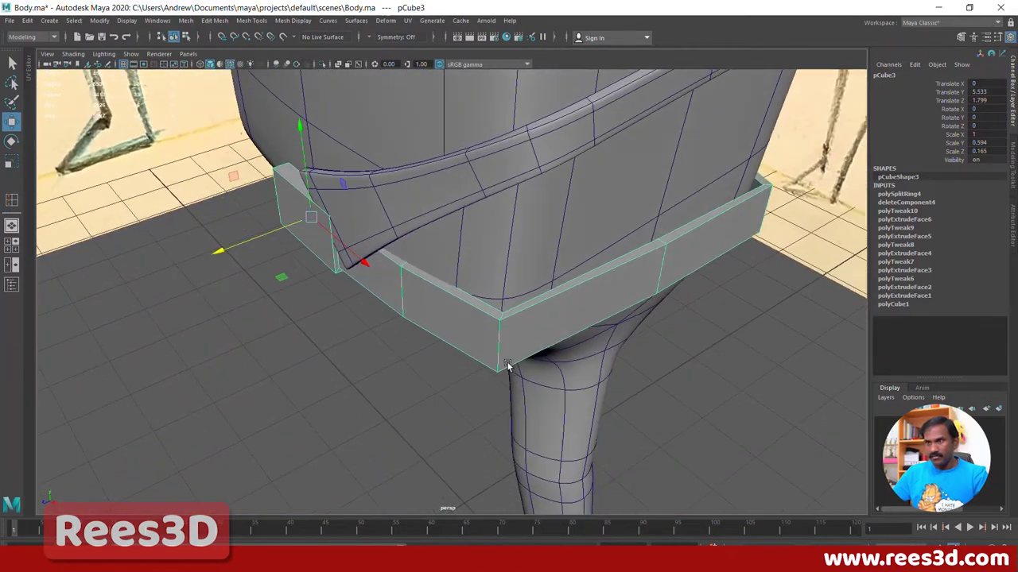
pyautogui.moveTo(513, 330); pyautogui.dragTo(537, 310, button='right')
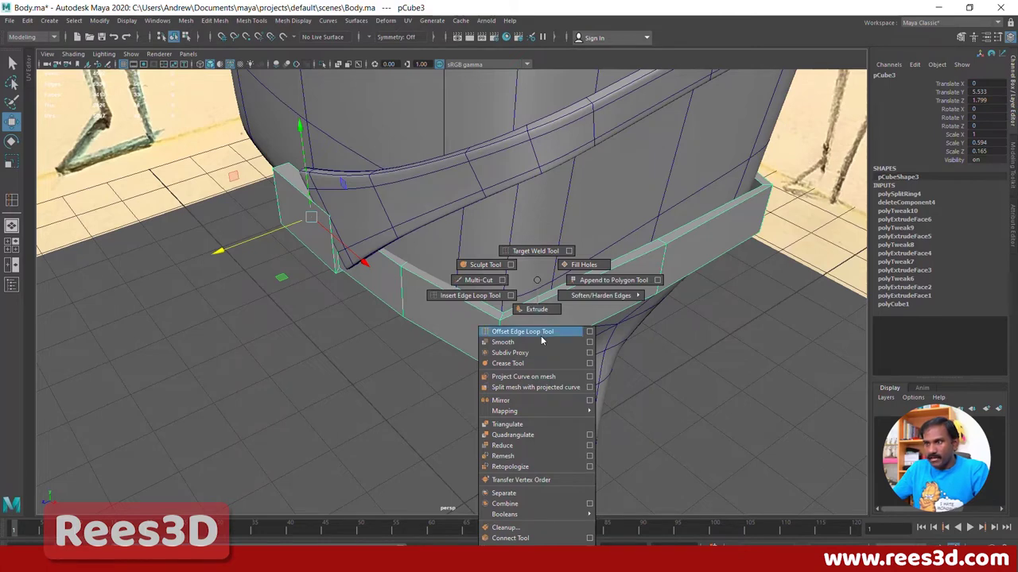
pyautogui.keyDown('shift'); pyautogui.moveTo(541, 335); pyautogui.dragTo(541, 335, button='right'); pyautogui.keyUp('shift')
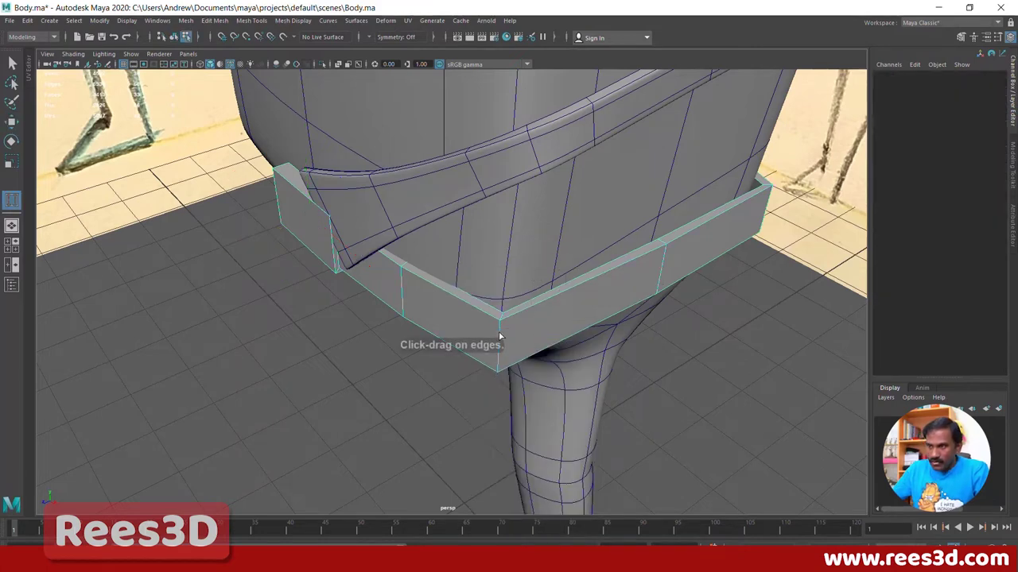
pyautogui.click(499, 337)
pyautogui.moveTo(498, 338); pyautogui.dragTo(494, 350)
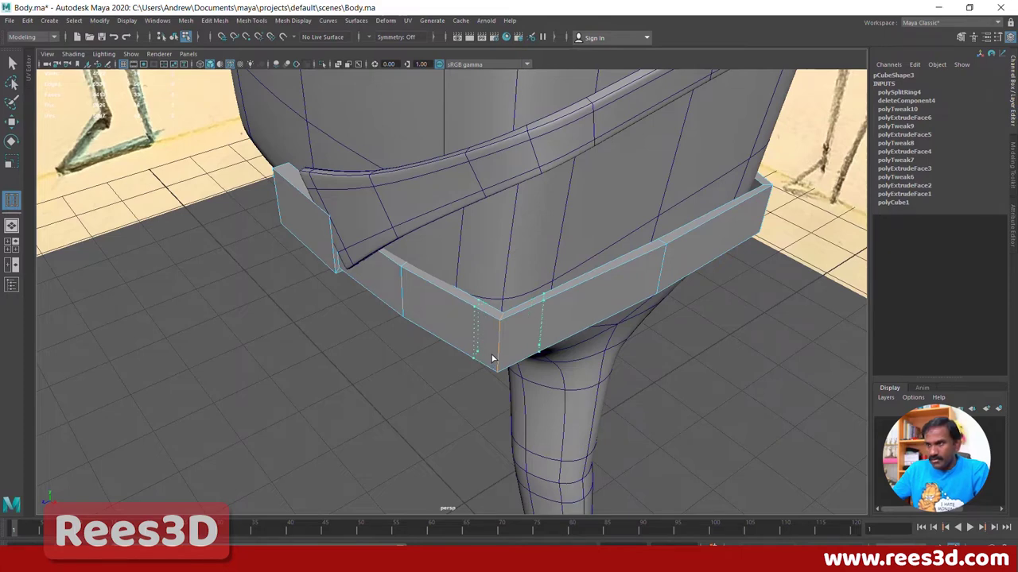
pyautogui.moveTo(491, 359); pyautogui.dragTo(490, 373)
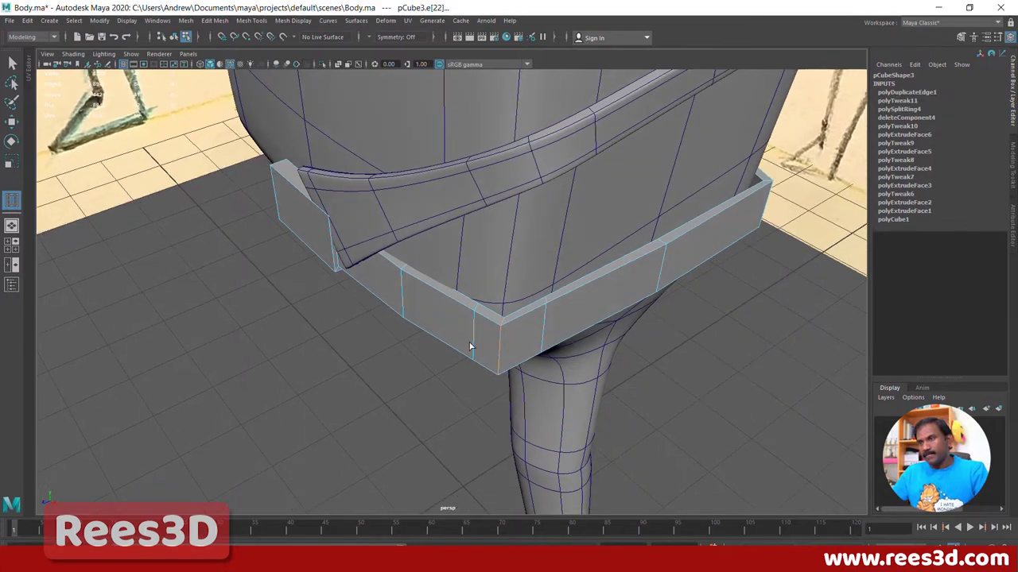
pyautogui.press('F8')
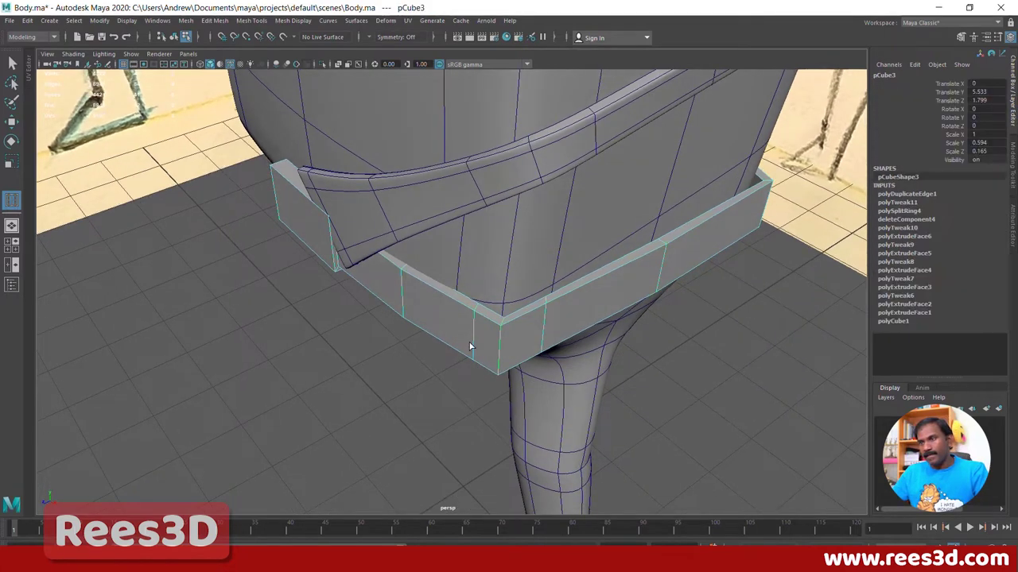
# Step: Move the edges beside the waistband's front corner outward to round it off, and preview the band smoothed
pyautogui.click(12, 121)
pyautogui.press('F10')
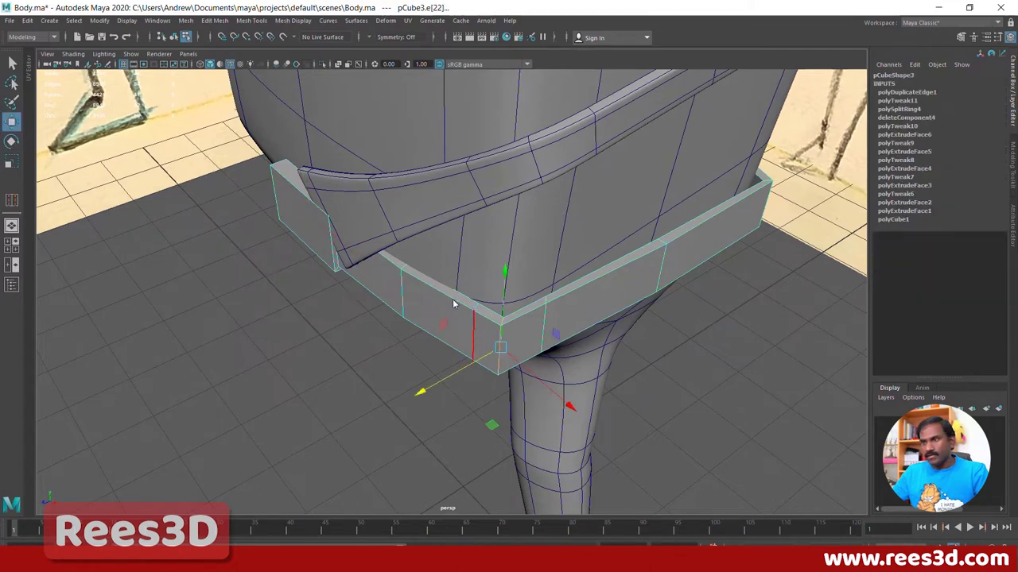
pyautogui.click(483, 300)
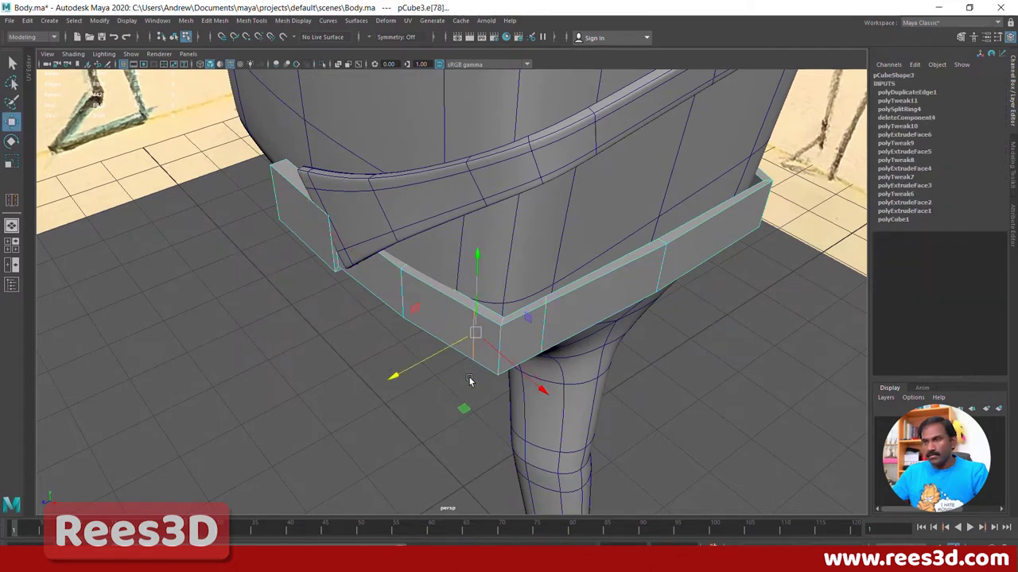
pyautogui.keyDown('alt'); pyautogui.moveTo(469, 381); pyautogui.dragTo(469, 391); pyautogui.keyUp('alt')
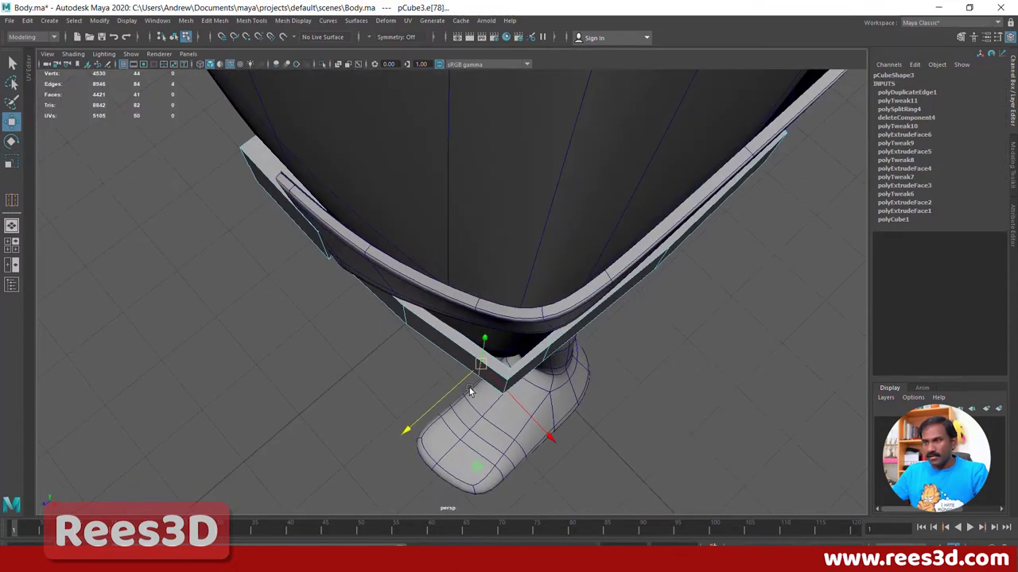
pyautogui.click(546, 360)
pyautogui.keyDown('alt'); pyautogui.moveTo(546, 360); pyautogui.dragTo(516, 354); pyautogui.keyUp('alt')
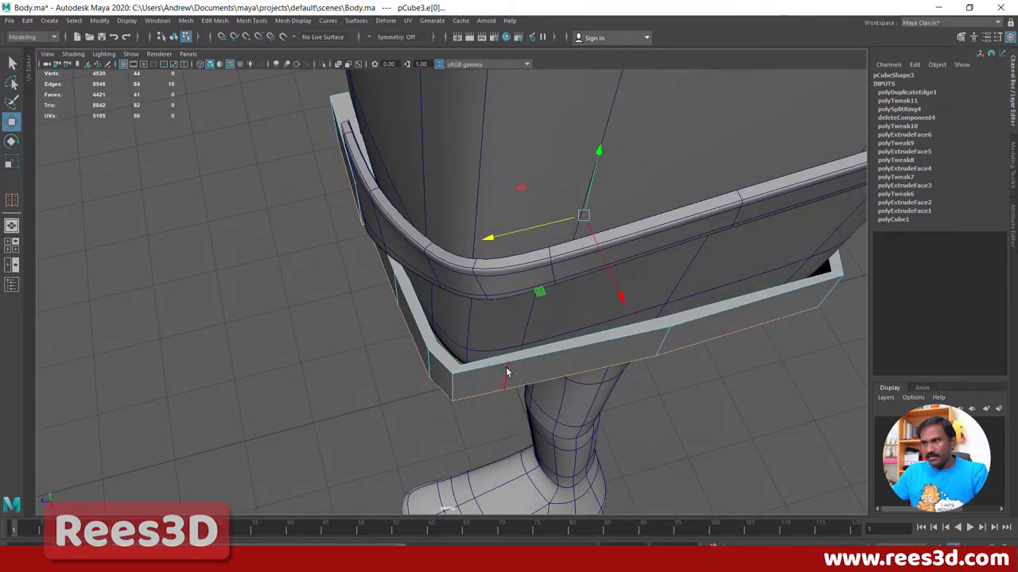
pyautogui.click(507, 371)
pyautogui.keyDown('alt'); pyautogui.moveTo(518, 401); pyautogui.dragTo(564, 325); pyautogui.keyUp('alt')
pyautogui.moveTo(564, 325); pyautogui.dragTo(559, 338, button='right')
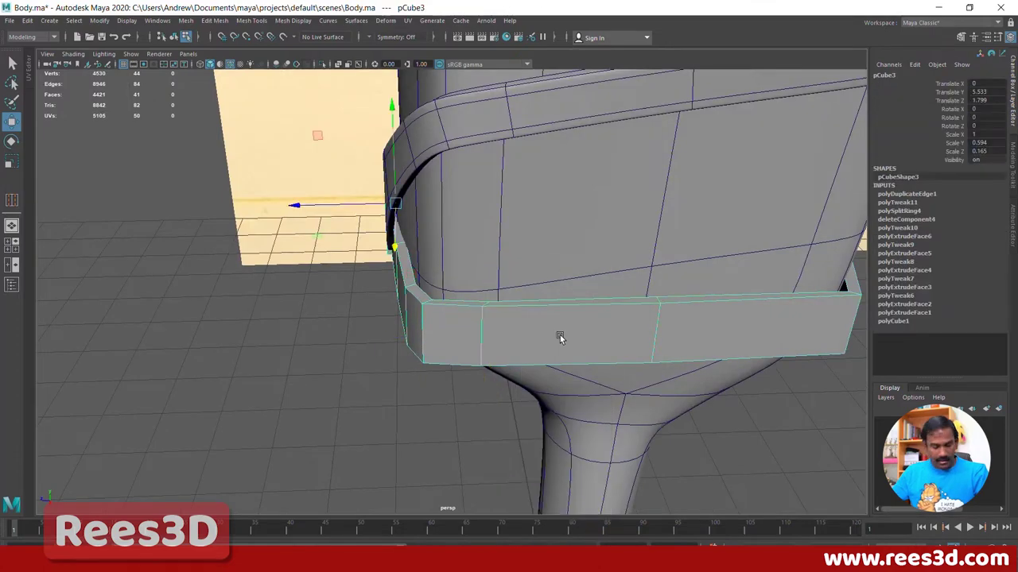
pyautogui.press('3')
pyautogui.keyDown('alt'); pyautogui.moveTo(604, 345); pyautogui.dragTo(636, 354); pyautogui.keyUp('alt')
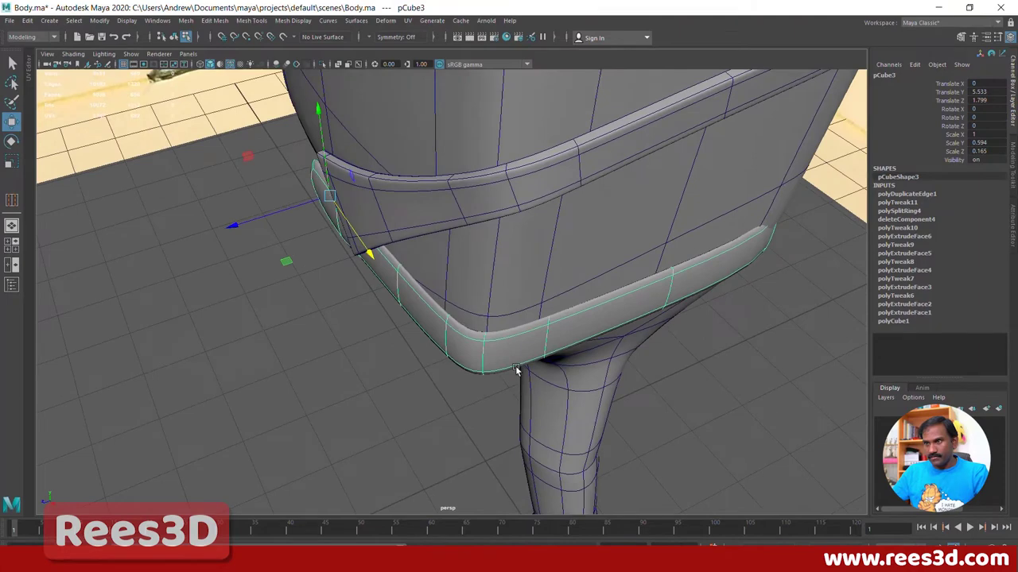
# Step: Rotate the waistband's front corner edge and adjust the angle of the edges beside it to follow the bend
pyautogui.press('1')
pyautogui.press('F10')
pyautogui.click(480, 362)
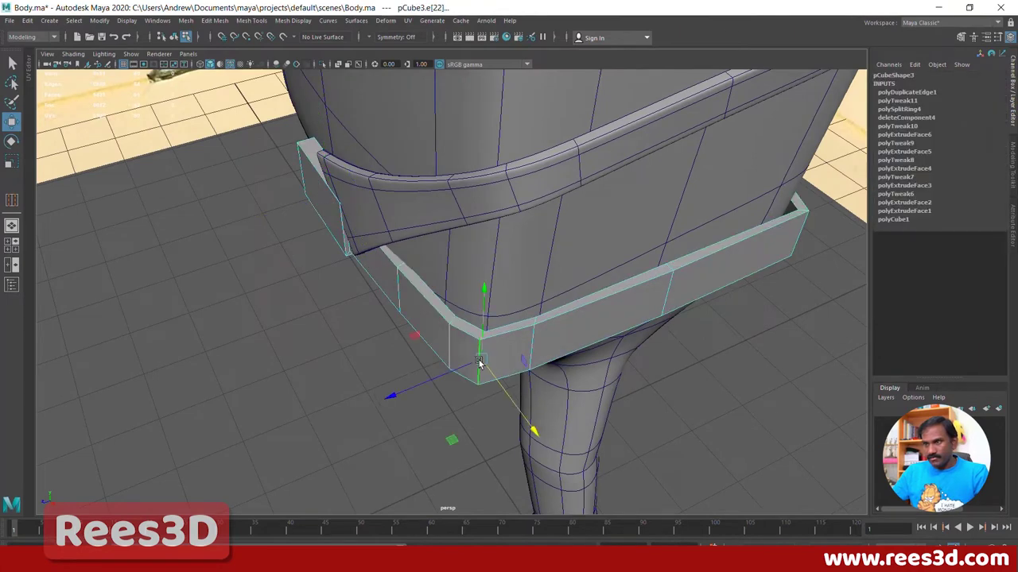
pyautogui.press('3')
pyautogui.keyDown('alt'); pyautogui.moveTo(480, 362); pyautogui.dragTo(515, 404); pyautogui.keyUp('alt')
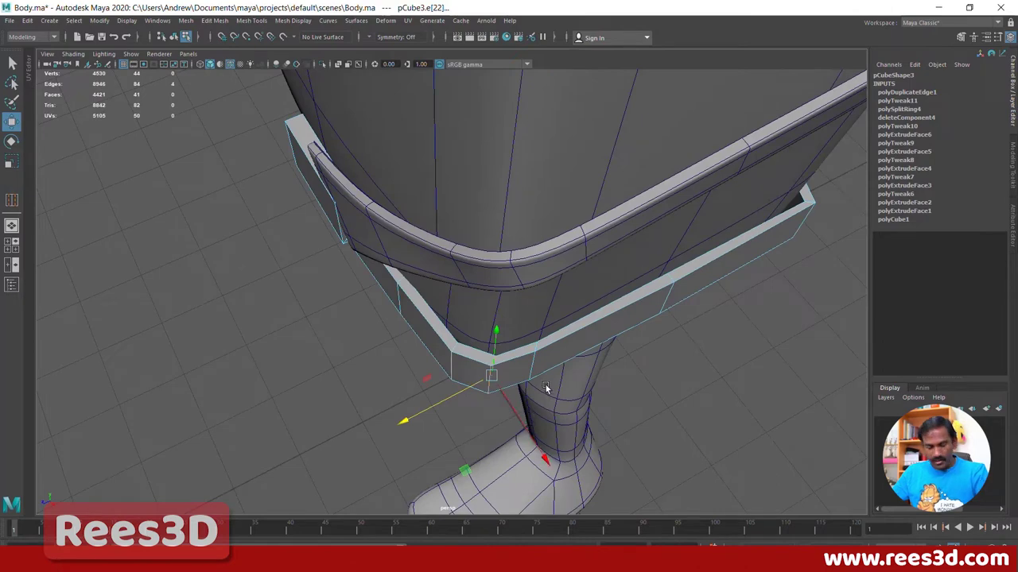
pyautogui.press('e')
pyautogui.moveTo(571, 429); pyautogui.dragTo(601, 401)
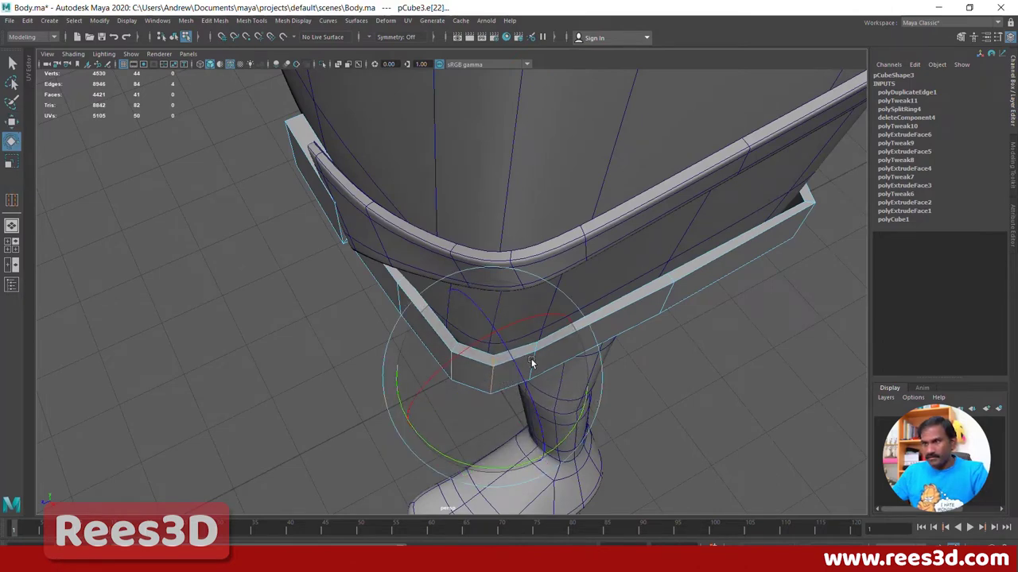
pyautogui.click(659, 367)
pyautogui.click(538, 362)
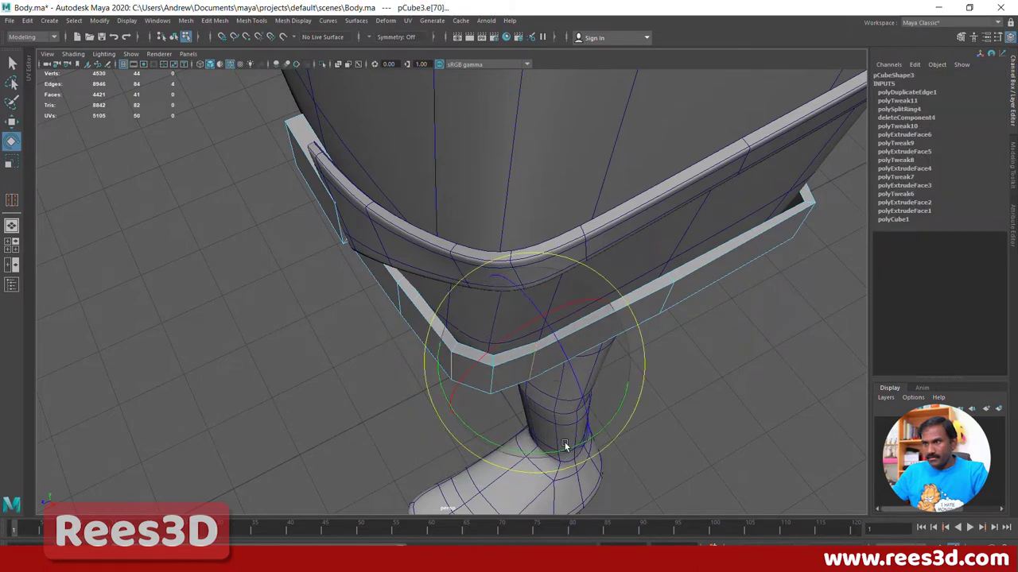
pyautogui.moveTo(563, 446); pyautogui.dragTo(623, 427)
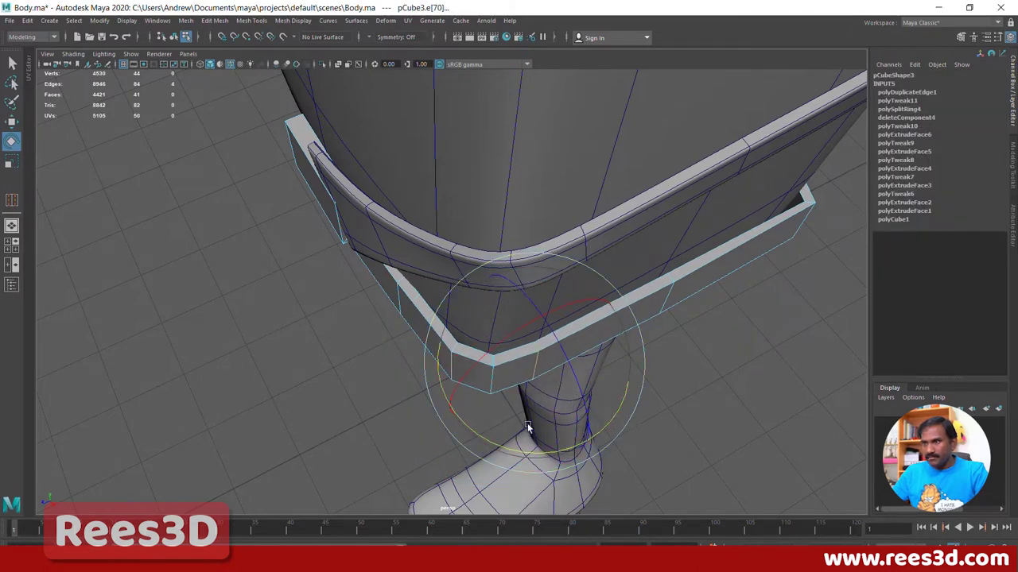
pyautogui.click(375, 419)
pyautogui.click(455, 368)
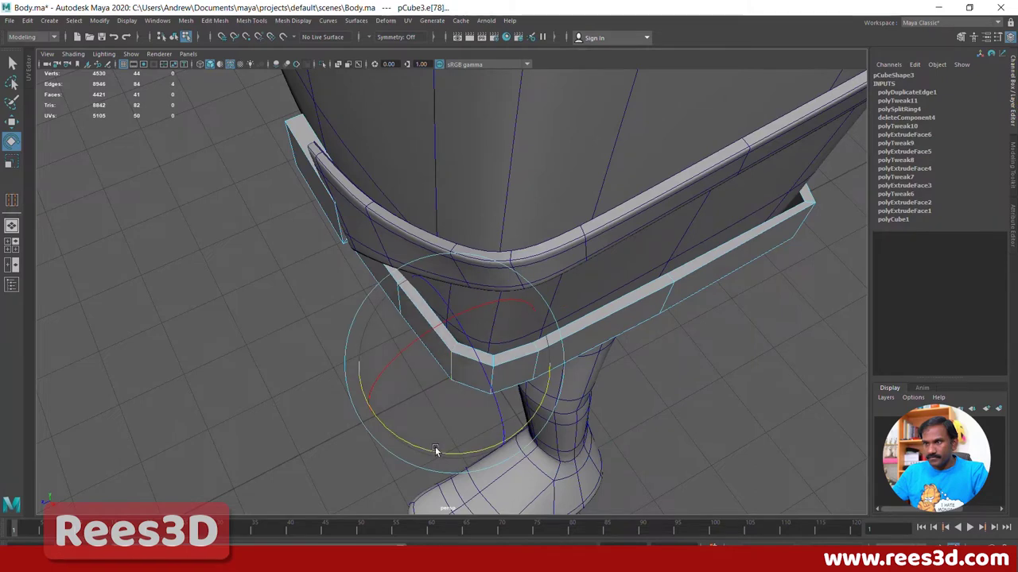
# Step: Reposition the waistband's front corner edge to even out the curve, and check the band in smooth preview
pyautogui.press('w')
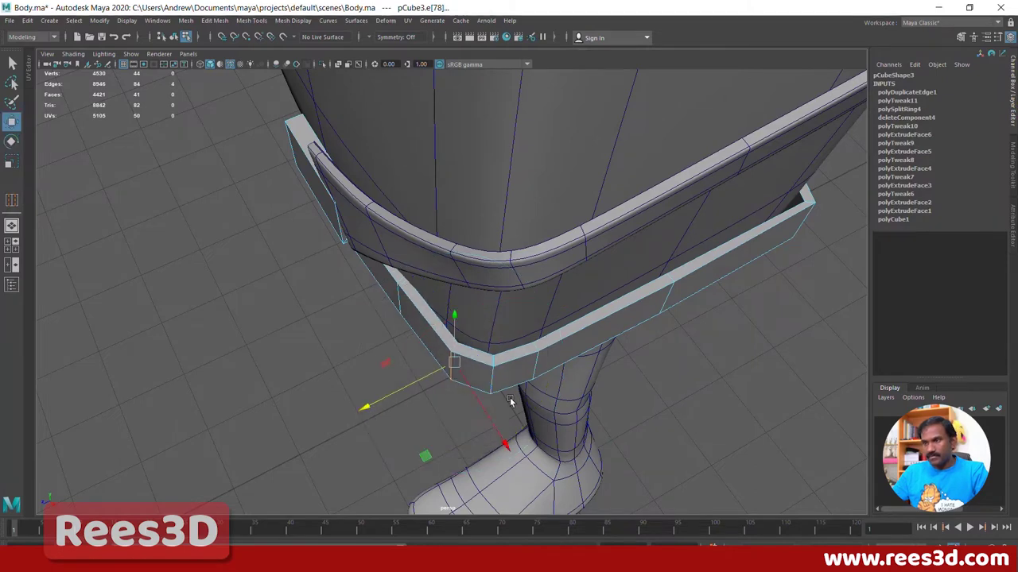
pyautogui.keyDown('alt'); pyautogui.moveTo(525, 441); pyautogui.dragTo(516, 413); pyautogui.keyUp('alt')
pyautogui.click(587, 438)
pyautogui.click(480, 372)
pyautogui.keyDown('alt'); pyautogui.moveTo(481, 372); pyautogui.dragTo(500, 446); pyautogui.keyUp('alt')
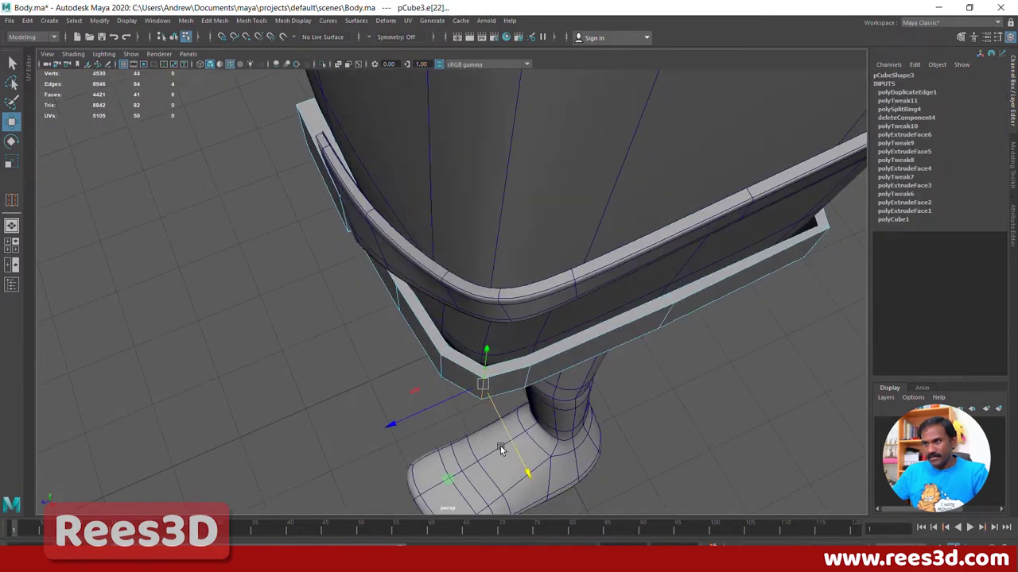
pyautogui.moveTo(409, 414); pyautogui.dragTo(413, 410)
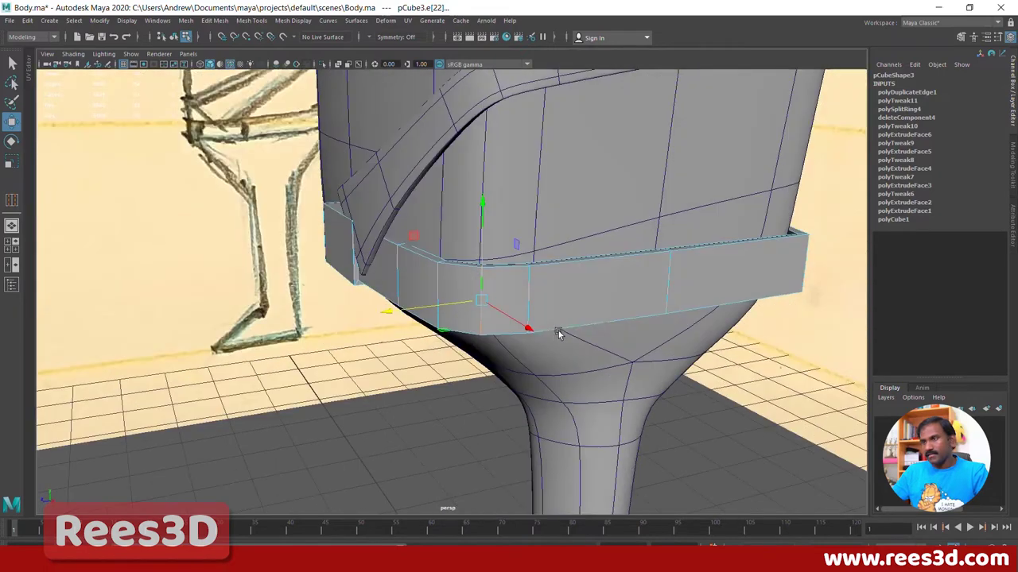
pyautogui.moveTo(560, 334); pyautogui.dragTo(566, 332, button='right')
pyautogui.press('3')
pyautogui.click(768, 421)
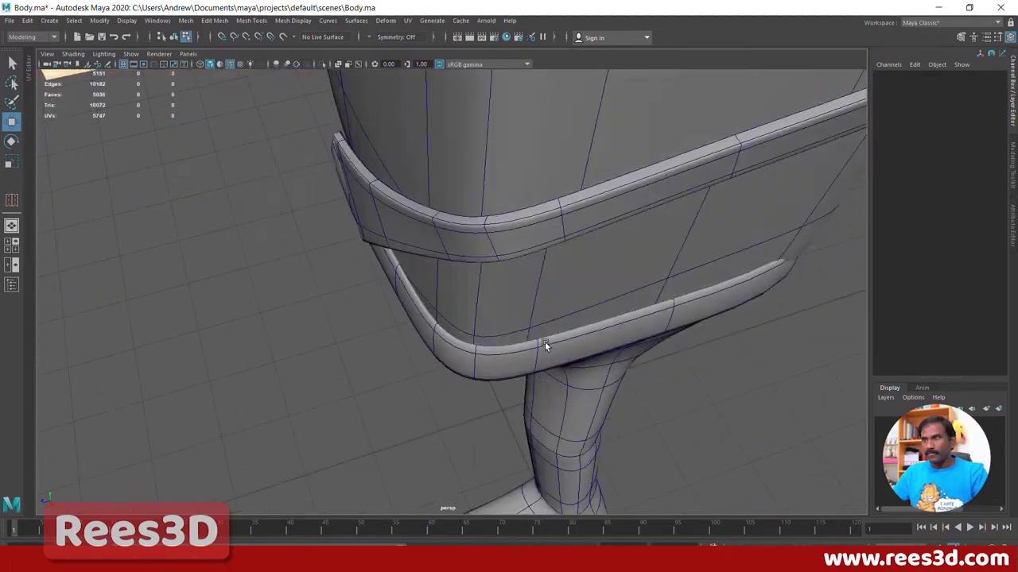
# Step: Return the waistband to unsmoothed display and add offset edge loops on both sides of its back corner edge
pyautogui.moveTo(544, 341)
pyautogui.keyDown('alt'); pyautogui.mouseDown()
pyautogui.moveTo(540, 352)
pyautogui.moveTo(472, 330)
pyautogui.moveTo(639, 292)
pyautogui.moveTo(646, 262)
pyautogui.moveTo(614, 198)
pyautogui.moveTo(546, 242)
pyautogui.moveTo(555, 221)
pyautogui.moveTo(568, 263)
pyautogui.moveTo(518, 295)
pyautogui.moveTo(700, 316)
pyautogui.moveTo(590, 357)
pyautogui.moveTo(625, 428)
pyautogui.moveTo(587, 423)
pyautogui.moveTo(471, 445)
pyautogui.mouseUp(); pyautogui.keyUp('alt')
pyautogui.click(606, 371)
pyautogui.press('1')
pyautogui.moveTo(488, 437)
pyautogui.keyDown('shift'); pyautogui.mouseDown(button='right')
pyautogui.moveTo(486, 398)
pyautogui.moveTo(415, 372)
pyautogui.moveTo(457, 448)
pyautogui.moveTo(481, 430)
pyautogui.mouseUp(button='right'); pyautogui.keyUp('shift')
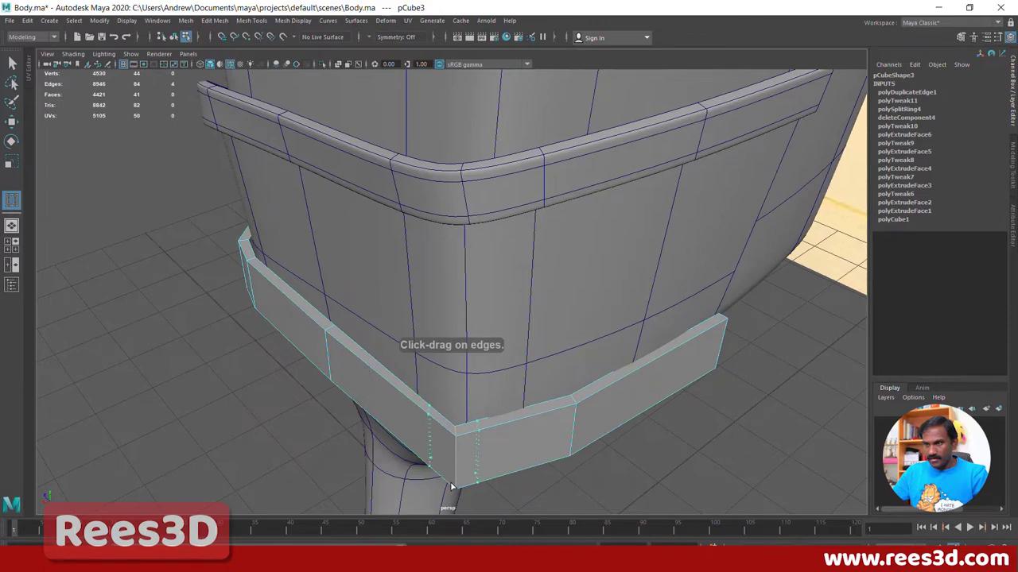
pyautogui.click(451, 483)
pyautogui.keyDown('alt'); pyautogui.moveTo(457, 421); pyautogui.dragTo(484, 466); pyautogui.keyUp('alt')
pyautogui.press('w')
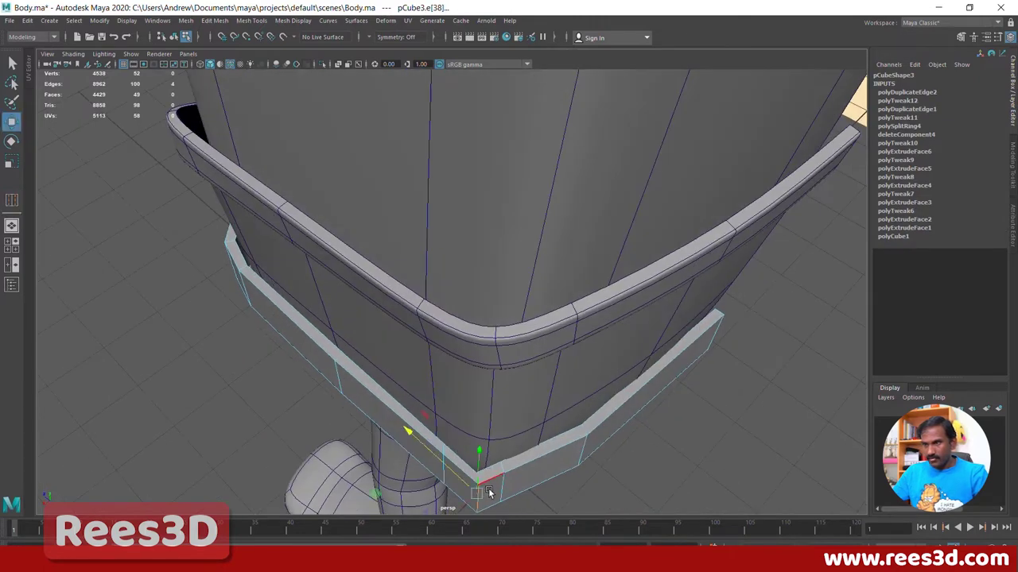
# Step: Shift the waistband's back corner edge slightly to even out the bend, and preview the band smoothed
pyautogui.press('e')
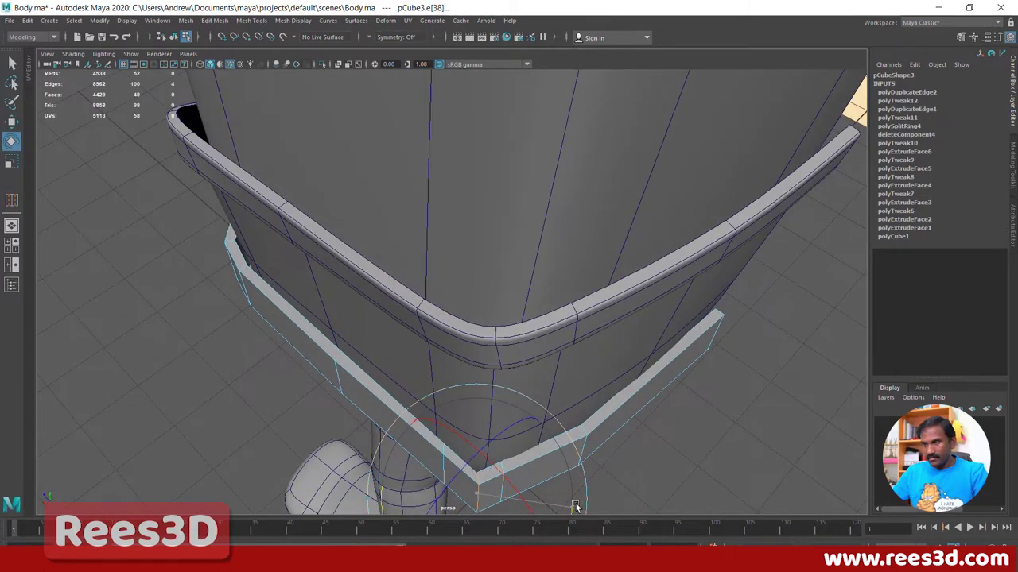
pyautogui.press('q')
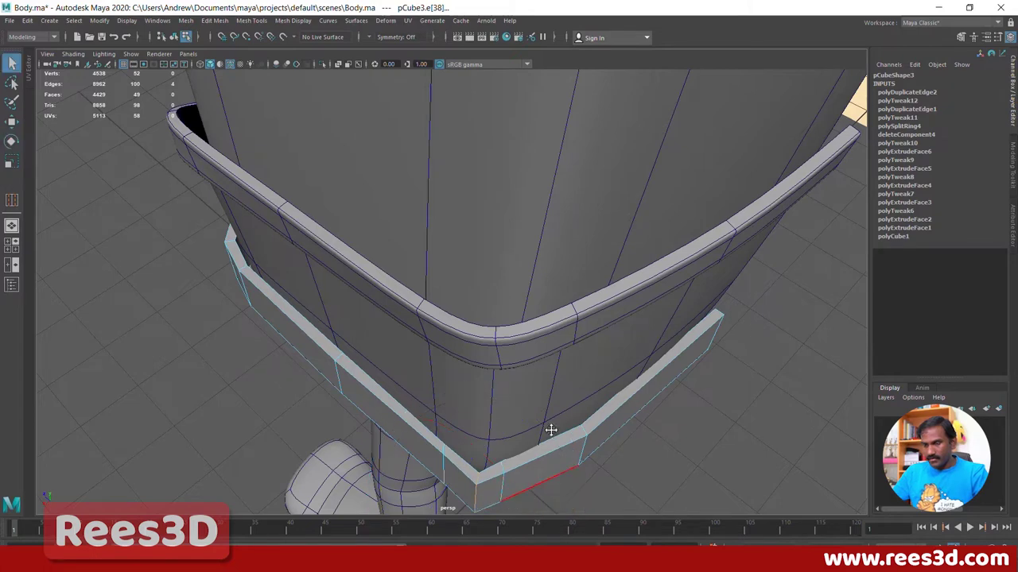
pyautogui.keyDown('alt'); pyautogui.moveTo(551, 431); pyautogui.dragTo(507, 378); pyautogui.keyUp('alt')
pyautogui.press('w')
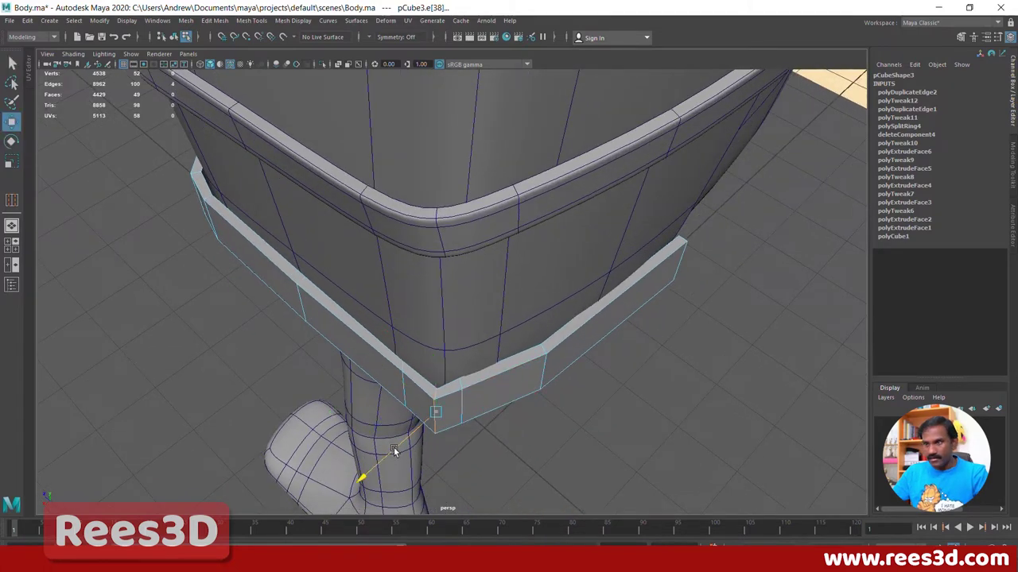
pyautogui.moveTo(393, 447); pyautogui.dragTo(398, 444)
pyautogui.moveTo(407, 375); pyautogui.dragTo(535, 268)
pyautogui.moveTo(536, 268); pyautogui.dragTo(500, 341, button='right')
pyautogui.press('3')
pyautogui.moveTo(509, 443)
pyautogui.keyDown('alt'); pyautogui.mouseDown()
pyautogui.moveTo(538, 438)
pyautogui.moveTo(508, 431)
pyautogui.mouseUp(); pyautogui.keyUp('alt')
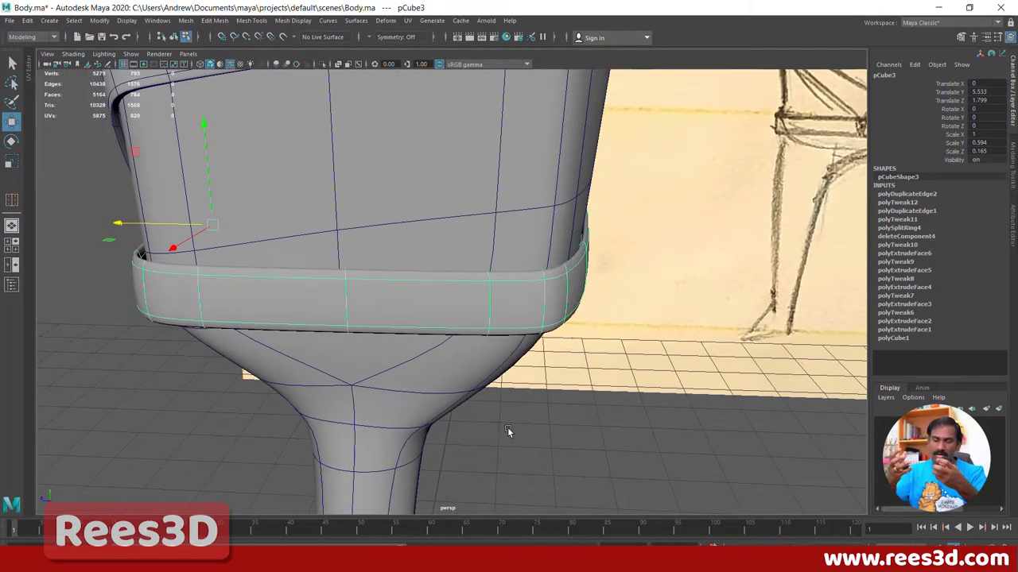
# Step: Return the waistband to unsmoothed display and insert two edge loops along the step beside its raised front end piece
pyautogui.press('1')
pyautogui.moveTo(336, 377)
pyautogui.keyDown('alt'); pyautogui.mouseDown()
pyautogui.moveTo(438, 364)
pyautogui.moveTo(376, 359)
pyautogui.mouseUp(); pyautogui.keyUp('alt')
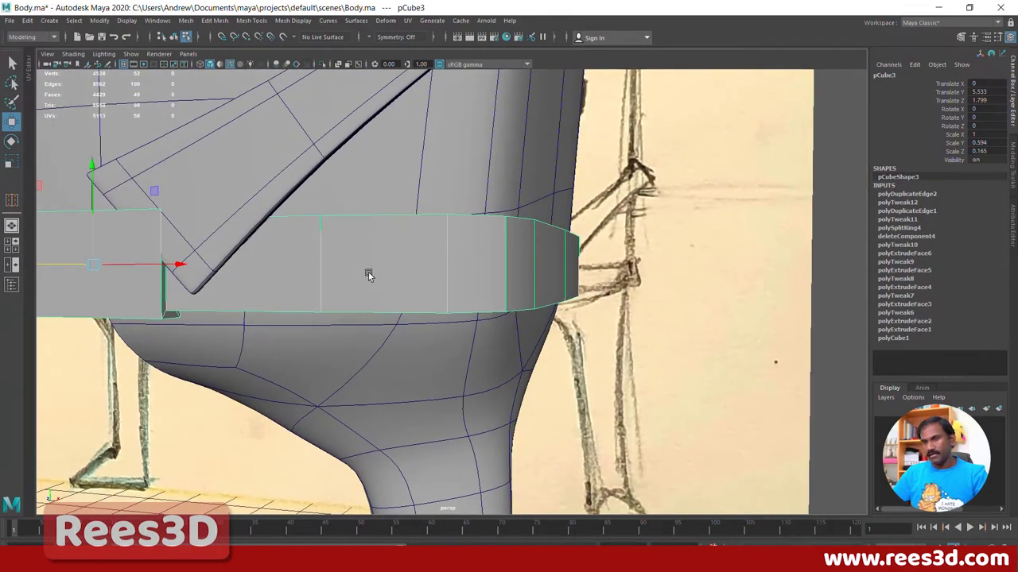
pyautogui.keyDown('alt'); pyautogui.moveTo(368, 274); pyautogui.dragTo(452, 366); pyautogui.keyUp('alt')
pyautogui.press('F9')
pyautogui.moveTo(358, 390)
pyautogui.keyDown('alt'); pyautogui.mouseDown()
pyautogui.moveTo(400, 392)
pyautogui.moveTo(363, 380)
pyautogui.mouseUp(); pyautogui.keyUp('alt')
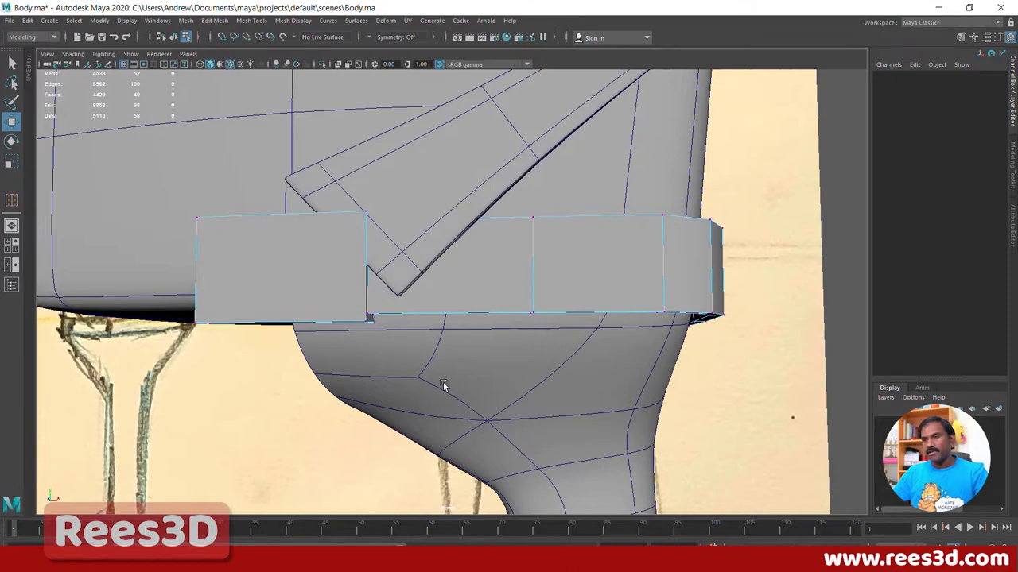
pyautogui.keyDown('alt'); pyautogui.moveTo(442, 383); pyautogui.dragTo(417, 387); pyautogui.keyUp('alt')
pyautogui.scroll(5, 417, 387)
pyautogui.keyDown('alt'); pyautogui.moveTo(417, 388); pyautogui.dragTo(525, 362, button='middle'); pyautogui.keyUp('alt')
pyautogui.keyDown('alt'); pyautogui.moveTo(318, 374); pyautogui.dragTo(350, 376, button='middle'); pyautogui.keyUp('alt')
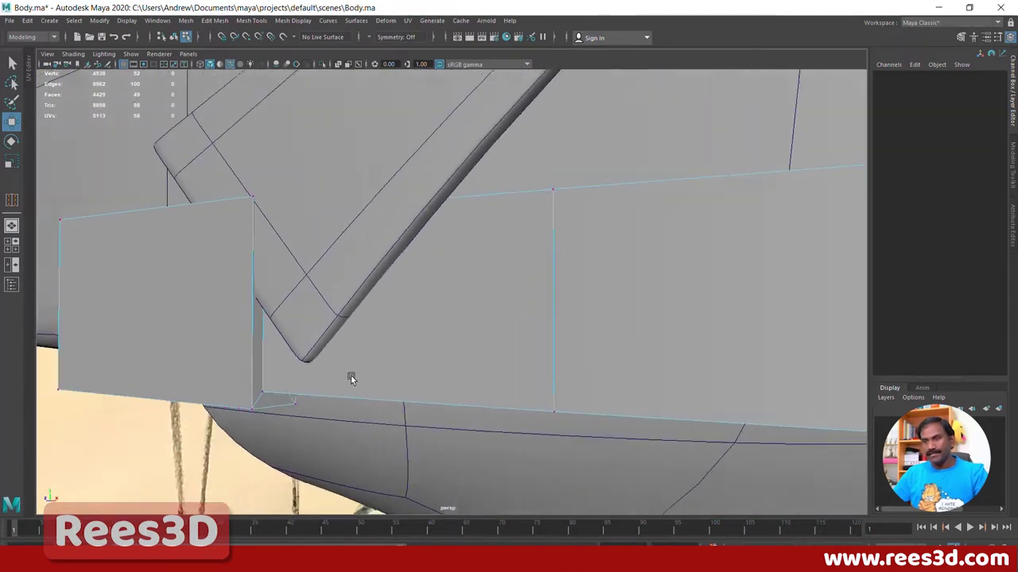
pyautogui.keyDown('alt'); pyautogui.moveTo(350, 378); pyautogui.dragTo(332, 318); pyautogui.keyUp('alt')
pyautogui.keyDown('shift'); pyautogui.moveTo(318, 293); pyautogui.dragTo(237, 296, button='right'); pyautogui.keyUp('shift')
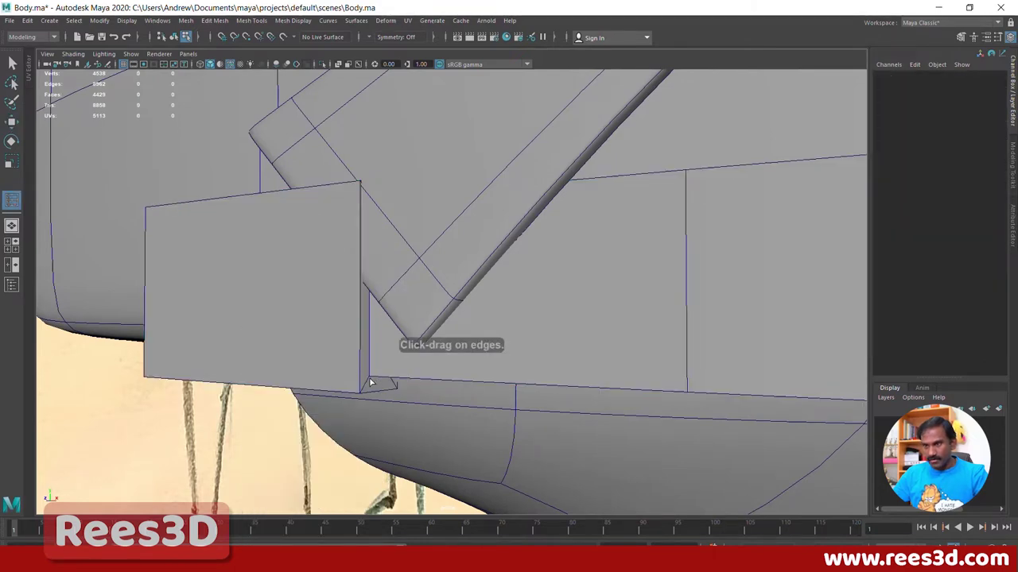
pyautogui.click(367, 384)
pyautogui.click(366, 384)
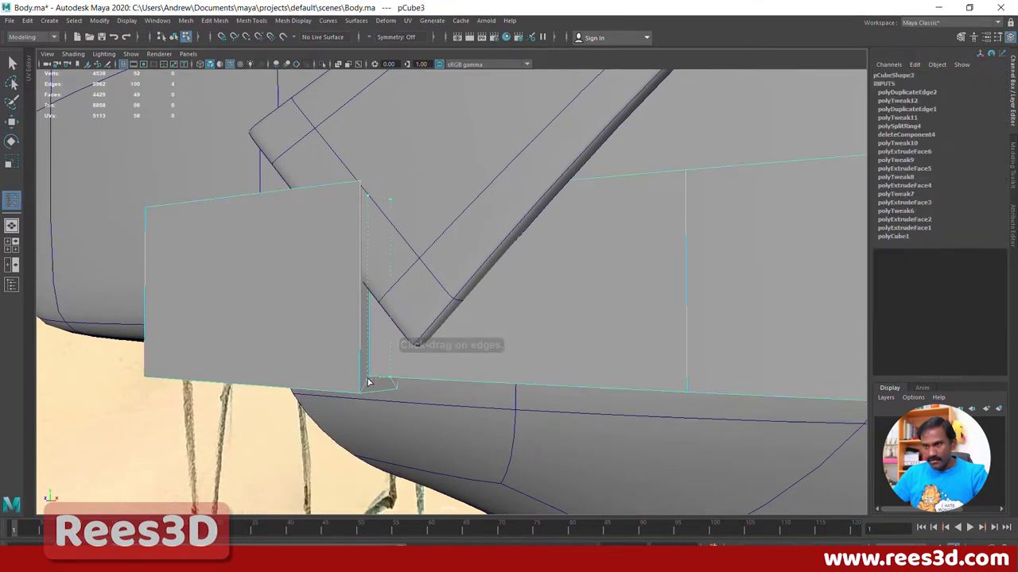
pyautogui.moveTo(363, 383); pyautogui.dragTo(365, 392)
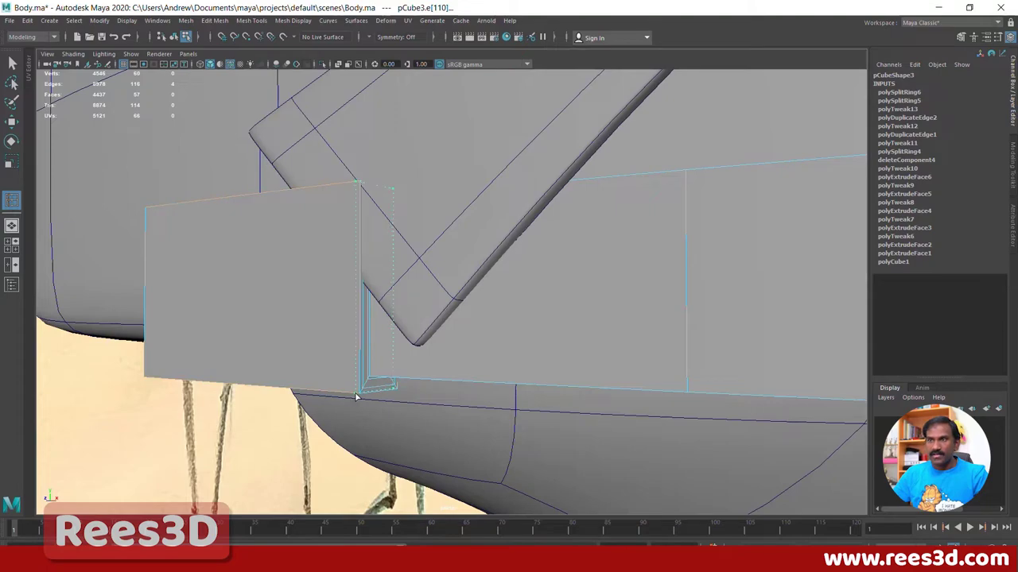
# Step: Insert an edge loop on the raised front piece close to its side edge, and preview the waistband smoothed
pyautogui.moveTo(356, 396); pyautogui.dragTo(357, 397)
pyautogui.keyDown('alt'); pyautogui.moveTo(357, 397); pyautogui.dragTo(135, 310); pyautogui.keyUp('alt')
pyautogui.click(18, 119)
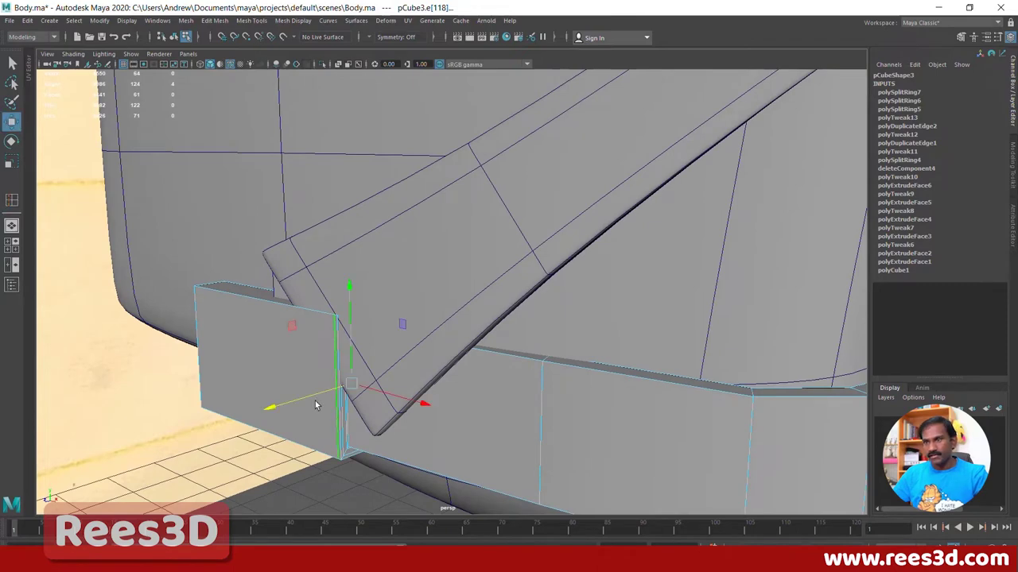
pyautogui.moveTo(315, 269); pyautogui.dragTo(299, 337, button='right')
pyautogui.press('3')
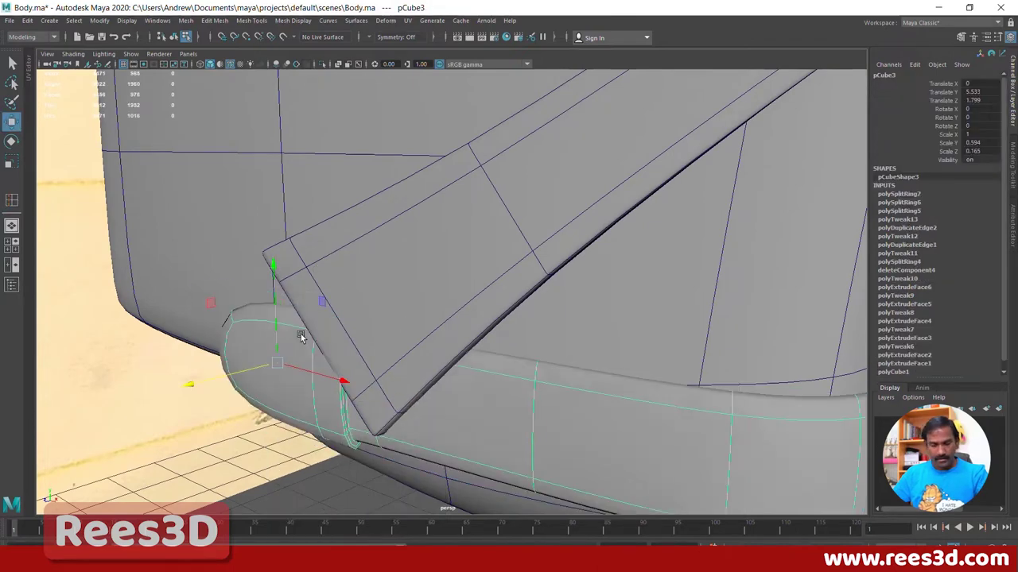
pyautogui.keyDown('alt'); pyautogui.moveTo(421, 370); pyautogui.dragTo(408, 326); pyautogui.keyUp('alt')
# Step: Return to unsmoothed display and align the end vertices of the raised front piece with the centre line in the front view
pyautogui.press('1')
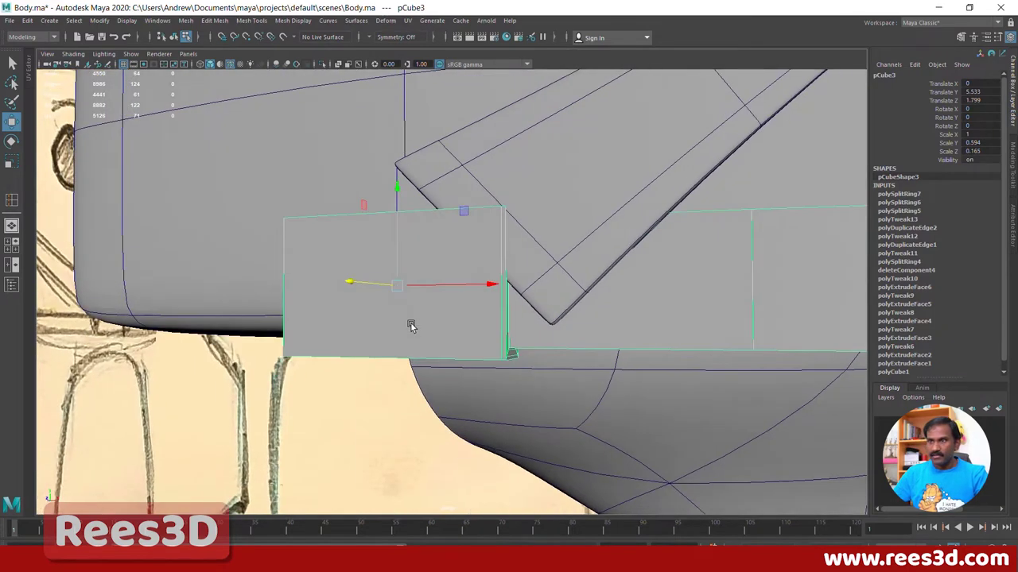
pyautogui.moveTo(408, 326); pyautogui.dragTo(359, 271, button='right')
pyautogui.moveTo(226, 166); pyautogui.dragTo(341, 454)
pyautogui.press('space')
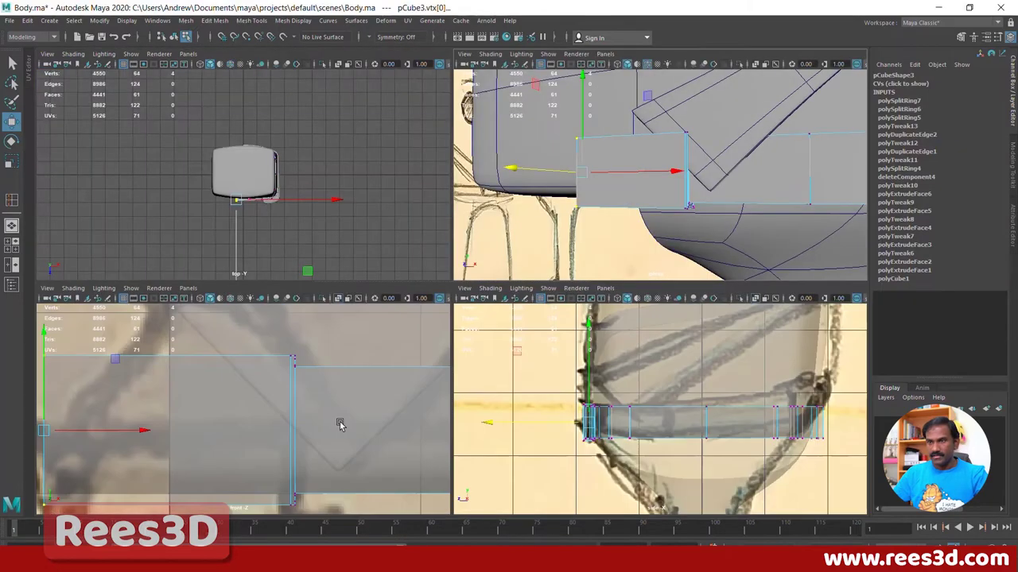
pyautogui.press('space')
pyautogui.scroll(-6, 318, 405)
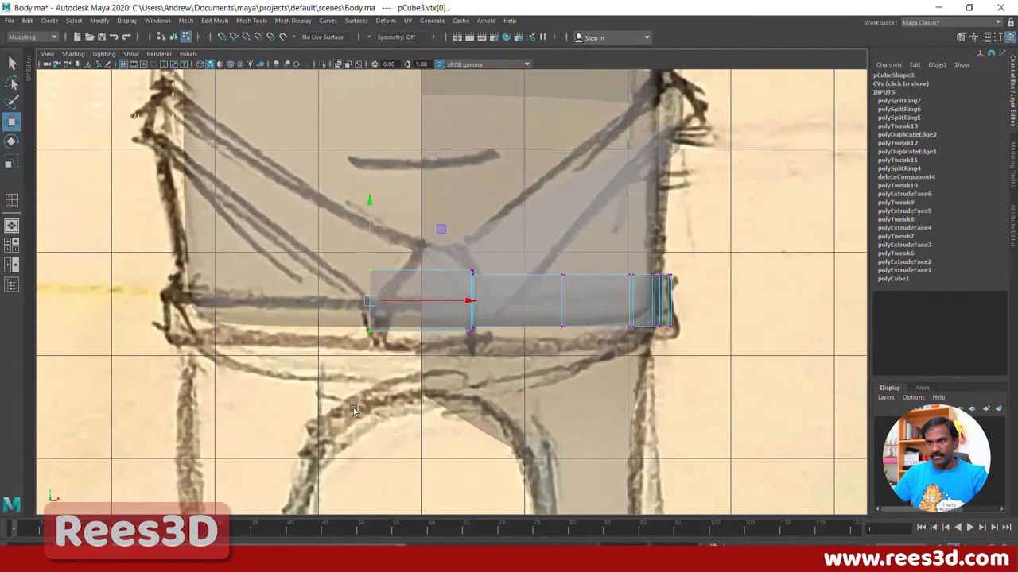
pyautogui.scroll(5, 350, 405)
pyautogui.moveTo(321, 317); pyautogui.dragTo(408, 314)
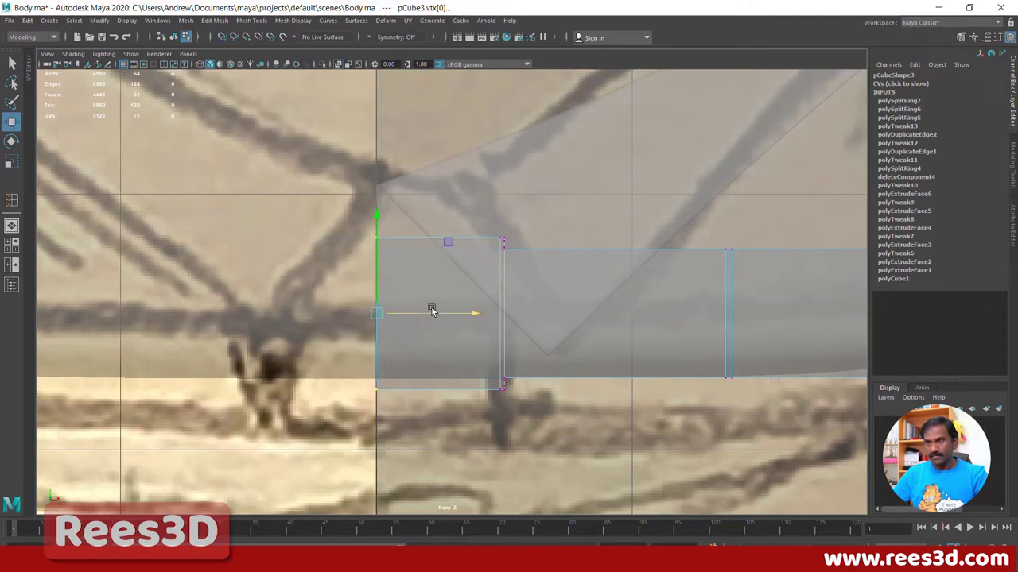
pyautogui.press('space')
pyautogui.press('space')
# Step: Delete the end face of the raised front piece at the centre line, and preview the waistband smoothed
pyautogui.keyDown('alt'); pyautogui.moveTo(544, 235); pyautogui.dragTo(722, 330); pyautogui.keyUp('alt')
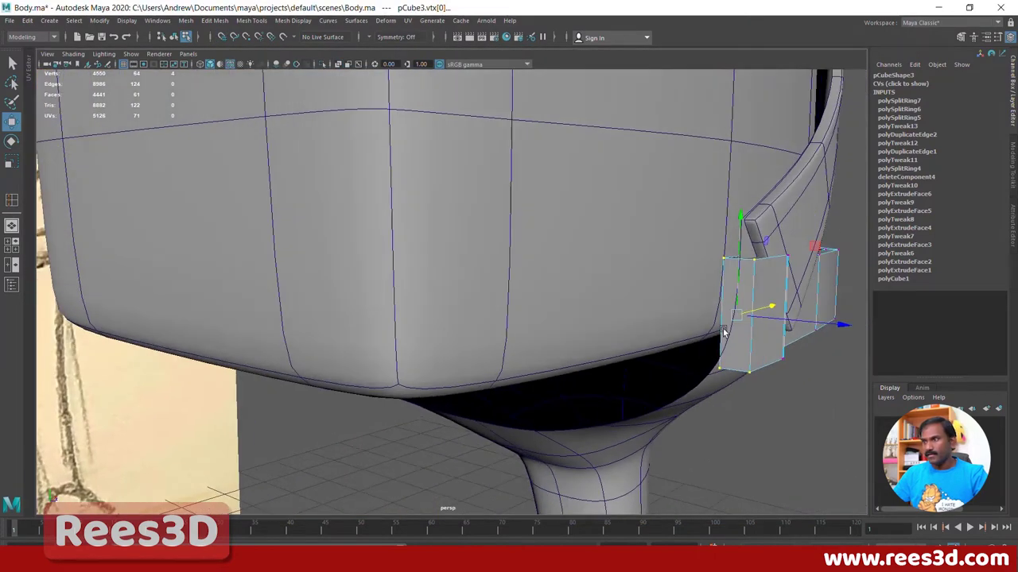
pyautogui.moveTo(750, 269); pyautogui.dragTo(749, 299, button='right')
pyautogui.click(738, 299)
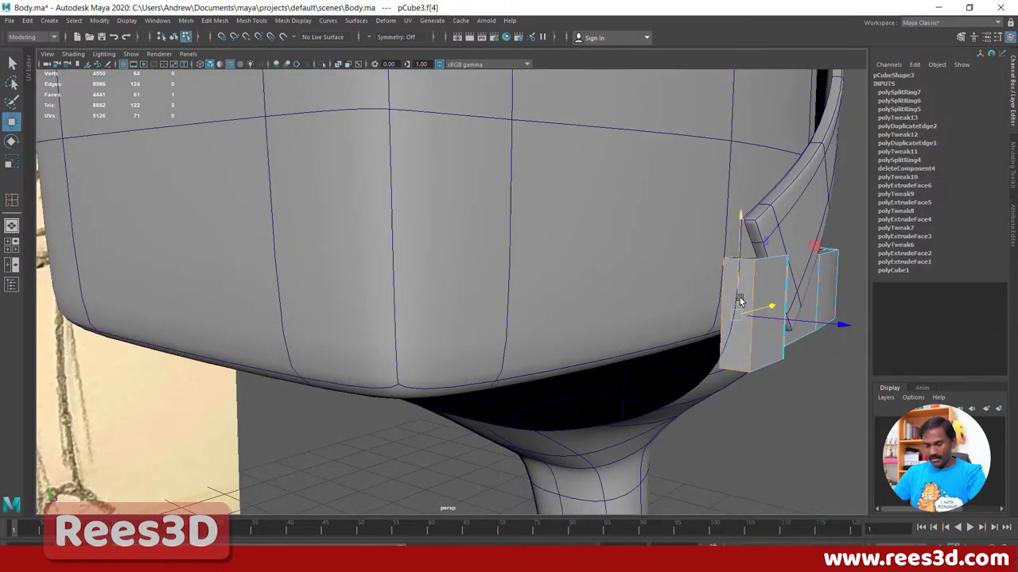
pyautogui.press('Delete')
pyautogui.keyDown('alt'); pyautogui.moveTo(747, 355); pyautogui.dragTo(675, 358); pyautogui.keyUp('alt')
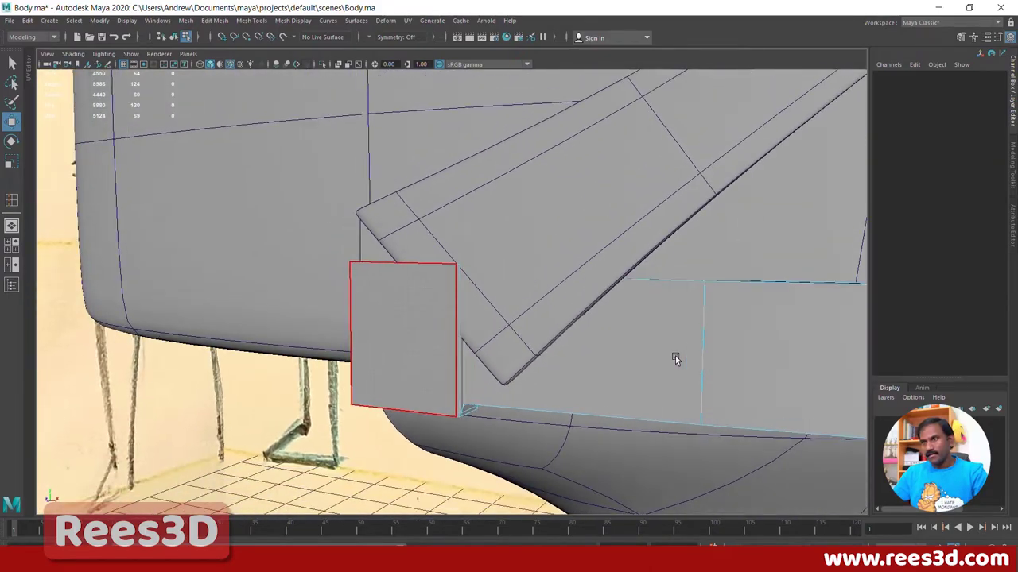
pyautogui.keyDown('alt'); pyautogui.moveTo(675, 356); pyautogui.dragTo(678, 382, button='right'); pyautogui.keyUp('alt')
pyautogui.keyDown('alt'); pyautogui.moveTo(677, 382); pyautogui.dragTo(631, 365); pyautogui.keyUp('alt')
pyautogui.keyDown('alt'); pyautogui.moveTo(630, 365); pyautogui.dragTo(447, 357, button='right'); pyautogui.keyUp('alt')
pyautogui.keyDown('alt'); pyautogui.moveTo(448, 357); pyautogui.dragTo(479, 372); pyautogui.keyUp('alt')
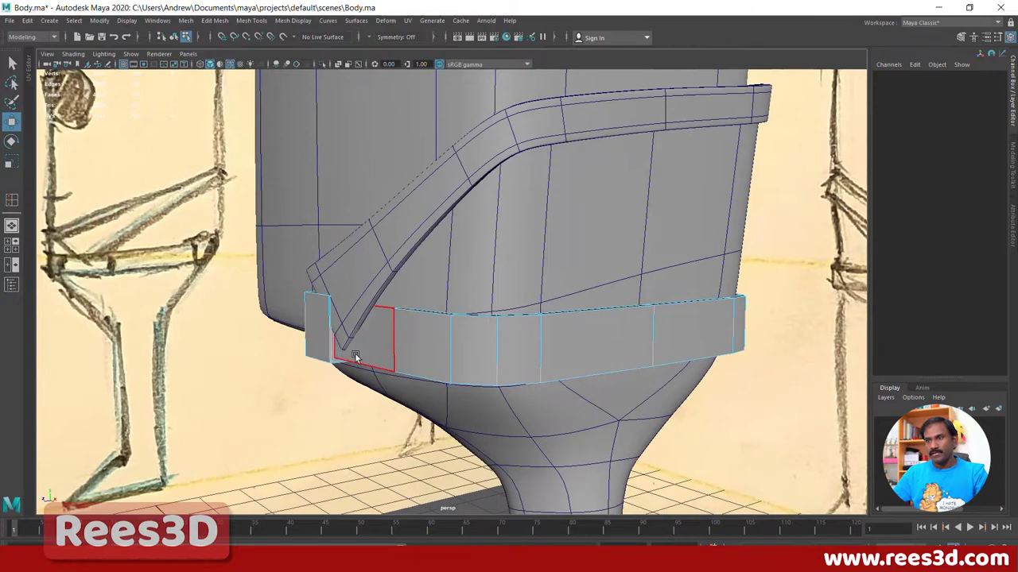
pyautogui.moveTo(507, 335); pyautogui.dragTo(503, 339, button='right')
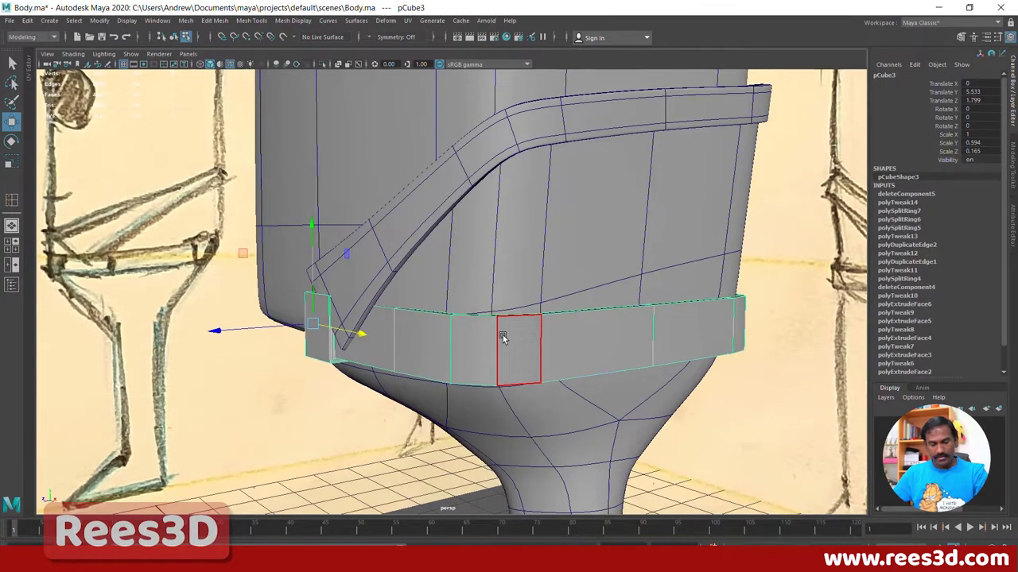
pyautogui.press('3')
pyautogui.click(733, 411)
pyautogui.keyDown('alt'); pyautogui.moveTo(527, 402); pyautogui.dragTo(563, 392); pyautogui.keyUp('alt')
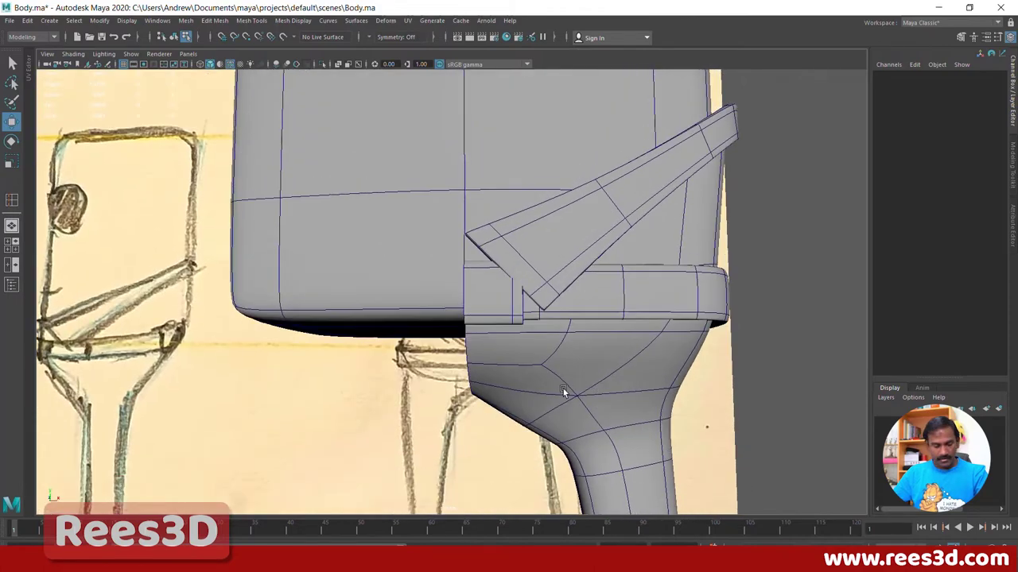
# Step: Return the waistband to unsmoothed display and select the bottom and top border edges of its raised front piece
pyautogui.click(517, 319)
pyautogui.keyDown('alt'); pyautogui.moveTo(412, 378); pyautogui.dragTo(411, 395); pyautogui.keyUp('alt')
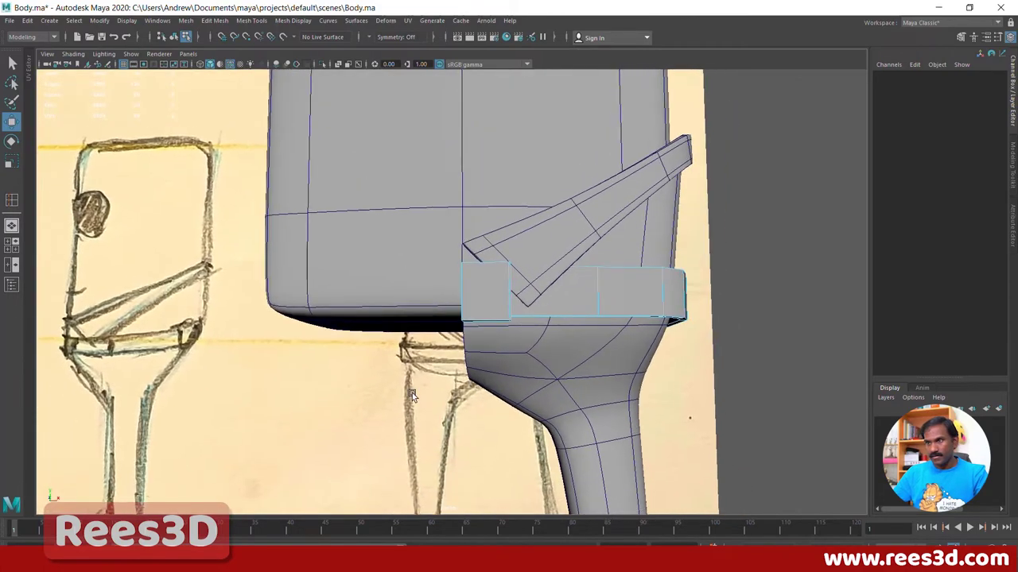
pyautogui.keyDown('alt'); pyautogui.moveTo(411, 392); pyautogui.dragTo(681, 371, button='right'); pyautogui.keyUp('alt')
pyautogui.keyDown('alt'); pyautogui.moveTo(636, 388); pyautogui.dragTo(558, 394, button='middle'); pyautogui.keyUp('alt')
pyautogui.keyDown('alt'); pyautogui.moveTo(559, 394); pyautogui.dragTo(477, 385); pyautogui.keyUp('alt')
pyautogui.keyDown('alt'); pyautogui.moveTo(405, 379); pyautogui.dragTo(510, 385, button='middle'); pyautogui.keyUp('alt')
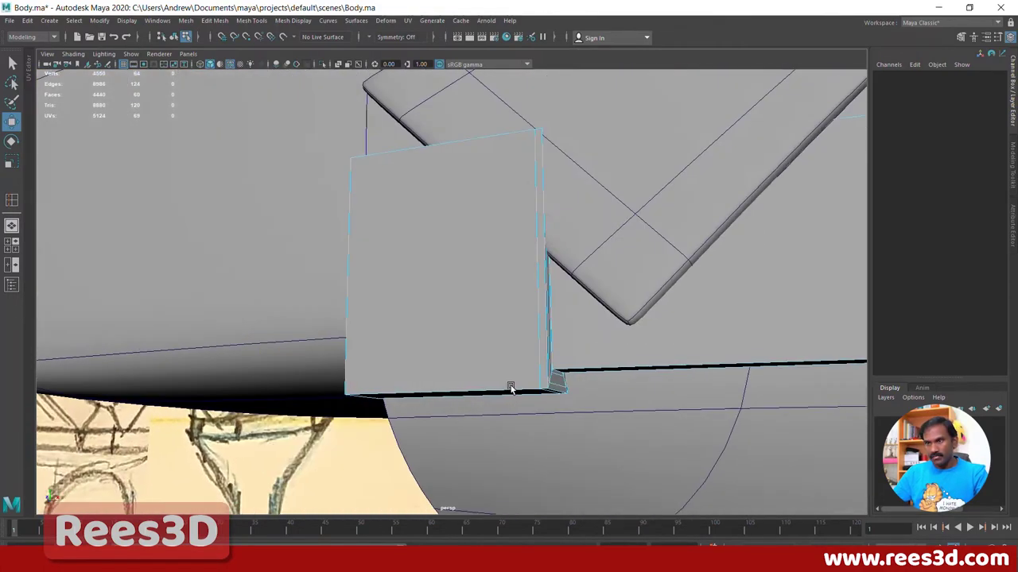
pyautogui.click(479, 391)
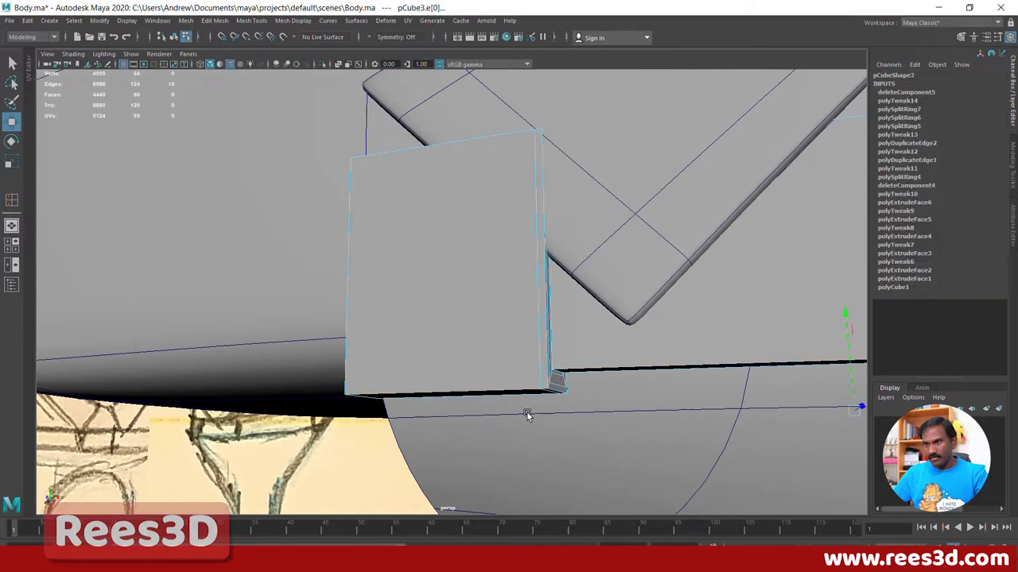
pyautogui.click(517, 391)
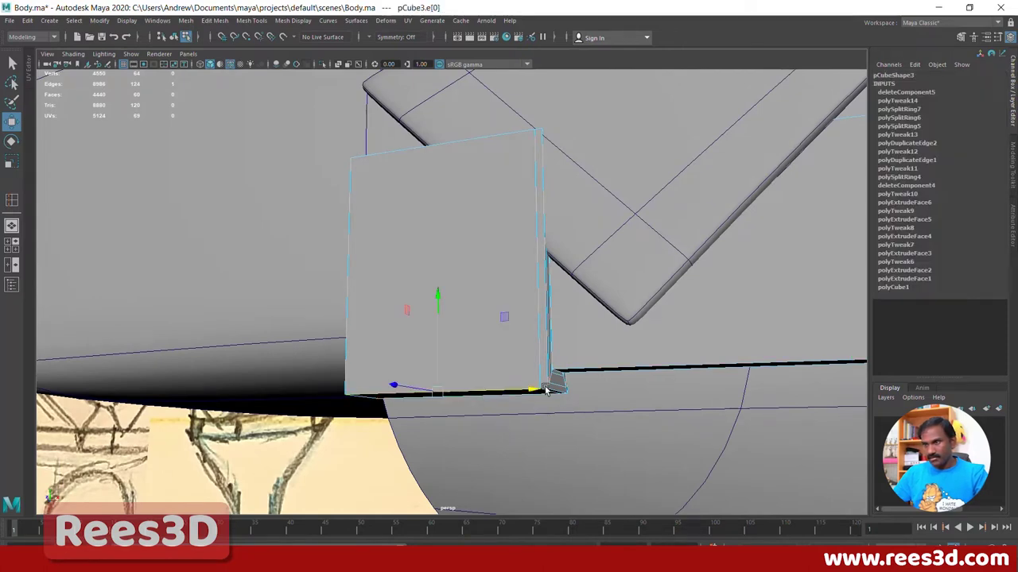
pyautogui.keyDown('alt'); pyautogui.moveTo(541, 401); pyautogui.dragTo(666, 361, button='right'); pyautogui.keyUp('alt')
pyautogui.keyDown('alt'); pyautogui.moveTo(547, 264); pyautogui.dragTo(578, 307, button='middle'); pyautogui.keyUp('alt')
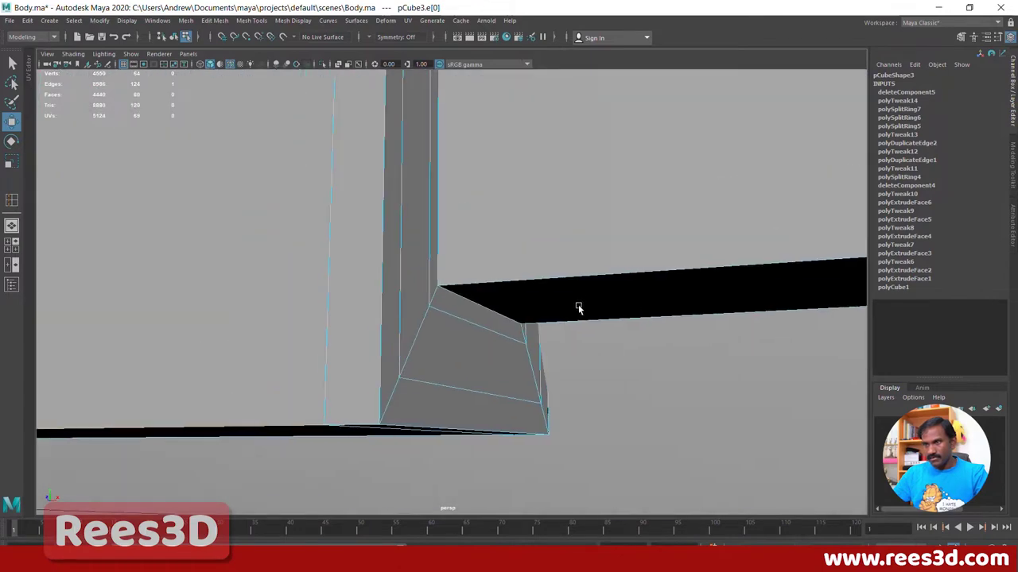
pyautogui.keyDown('shift'); pyautogui.click(366, 426); pyautogui.keyUp('shift')
pyautogui.keyDown('alt'); pyautogui.moveTo(472, 404); pyautogui.dragTo(432, 320, button='right'); pyautogui.keyUp('alt')
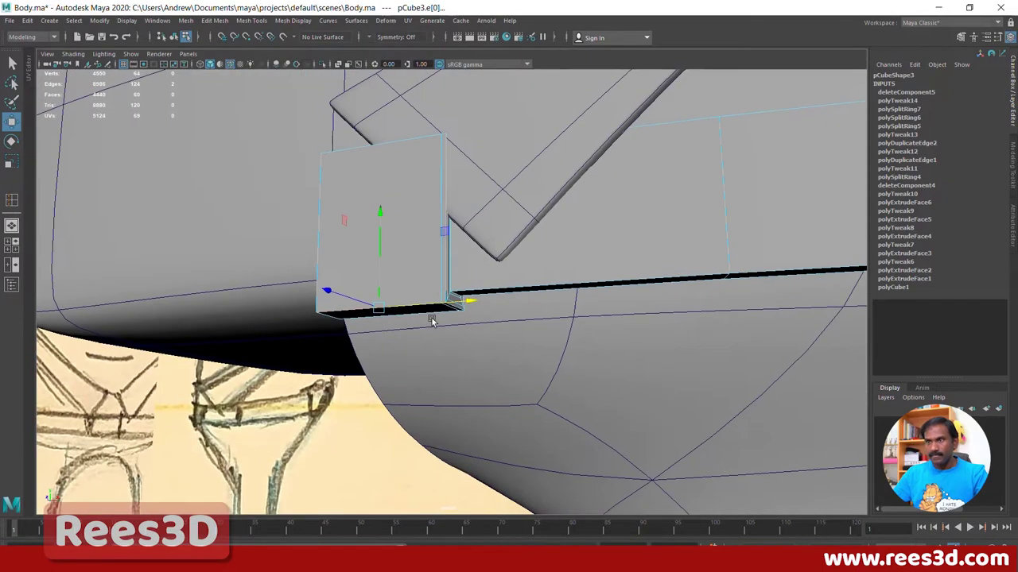
pyautogui.keyDown('alt'); pyautogui.moveTo(431, 321); pyautogui.dragTo(421, 350); pyautogui.keyUp('alt')
pyautogui.keyDown('shift'); pyautogui.click(420, 292); pyautogui.keyUp('shift')
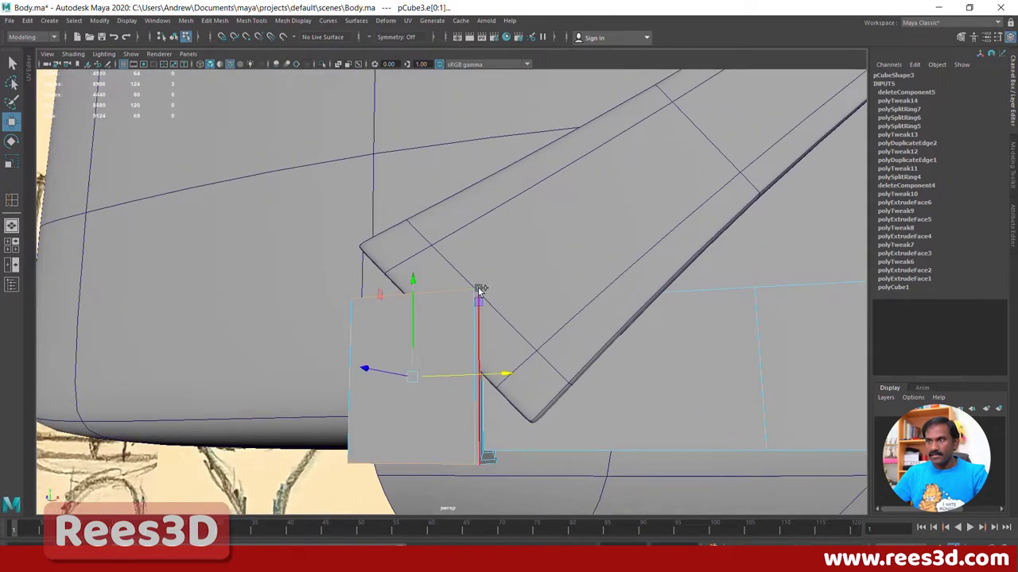
# Step: Bevel the selected edges of the belt and buckle with a fraction of 1 and 2 segments, and return to object mode
pyautogui.keyDown('shift'); pyautogui.moveTo(446, 284); pyautogui.dragTo(511, 291, button='right'); pyautogui.keyUp('shift')
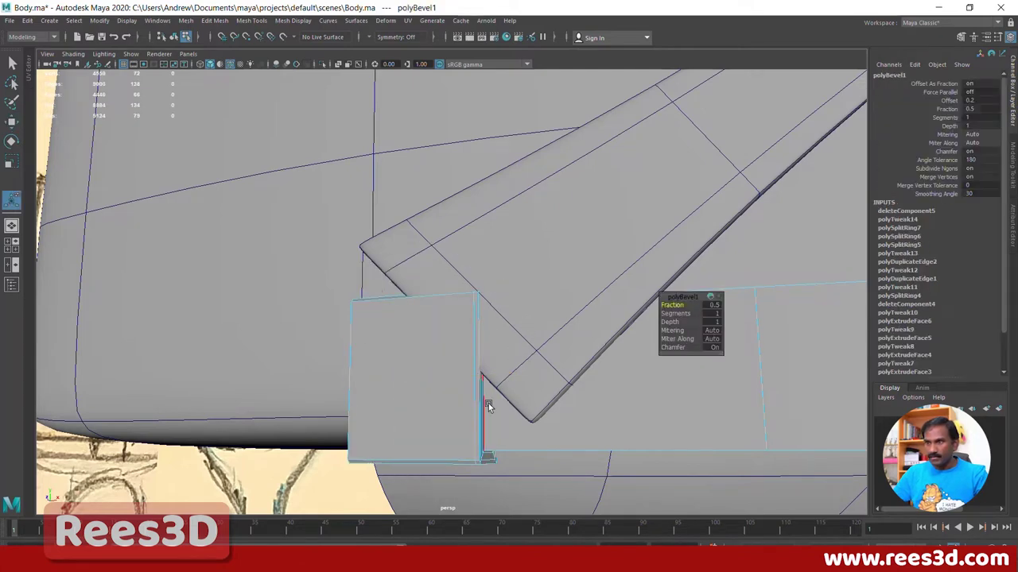
pyautogui.keyDown('alt'); pyautogui.moveTo(488, 403); pyautogui.dragTo(586, 377); pyautogui.keyUp('alt')
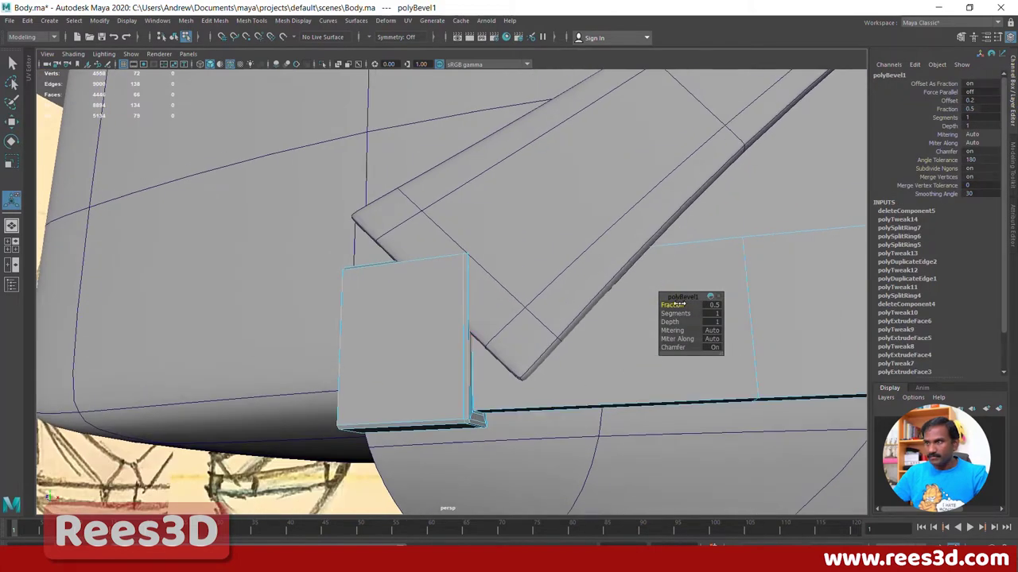
pyautogui.moveTo(678, 305); pyautogui.dragTo(683, 304)
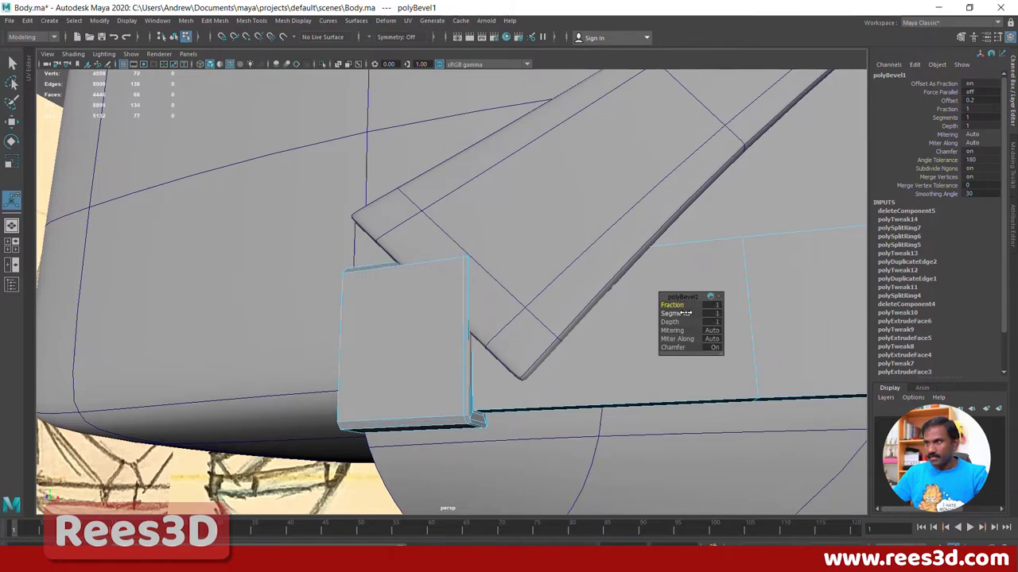
pyautogui.moveTo(682, 313); pyautogui.dragTo(687, 313)
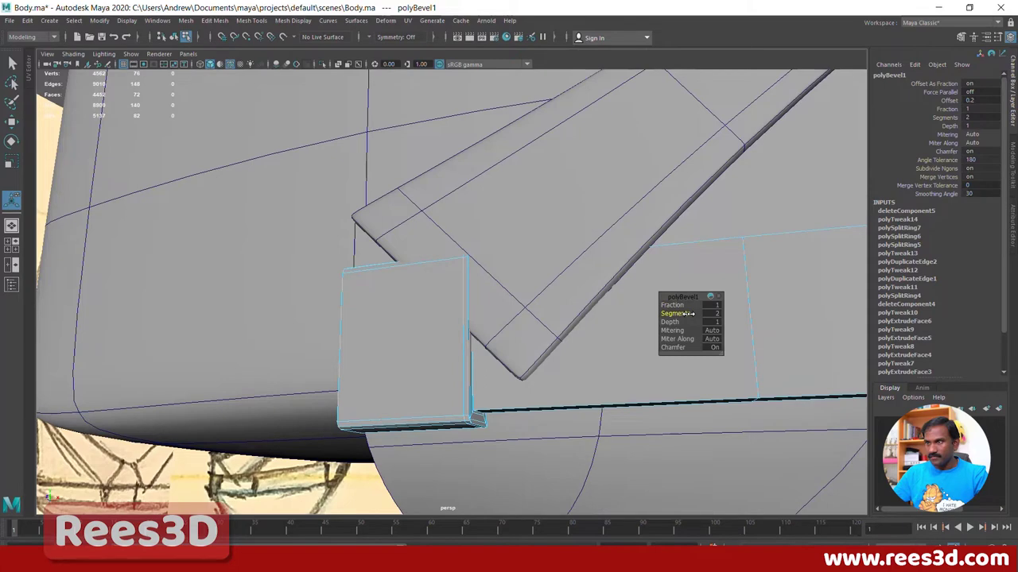
pyautogui.keyDown('alt'); pyautogui.moveTo(576, 383); pyautogui.dragTo(579, 387); pyautogui.keyUp('alt')
pyautogui.moveTo(483, 453); pyautogui.dragTo(484, 339, button='right')
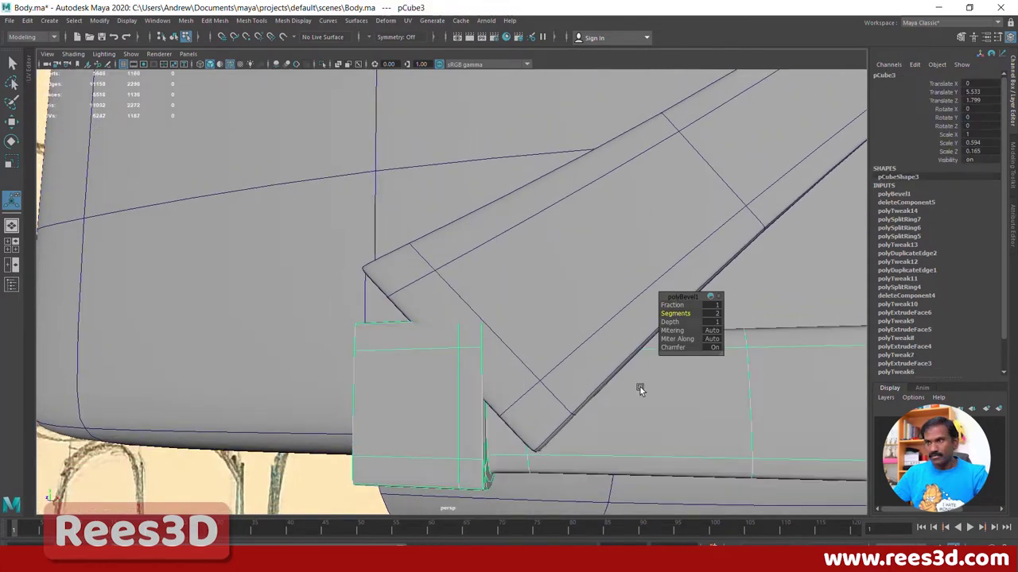
# Step: Examine the bevelled buckle, the belt and the strap from several angles, especially where the strap's lower end meets the buckle
pyautogui.keyDown('alt'); pyautogui.moveTo(638, 386); pyautogui.dragTo(292, 402); pyautogui.keyUp('alt')
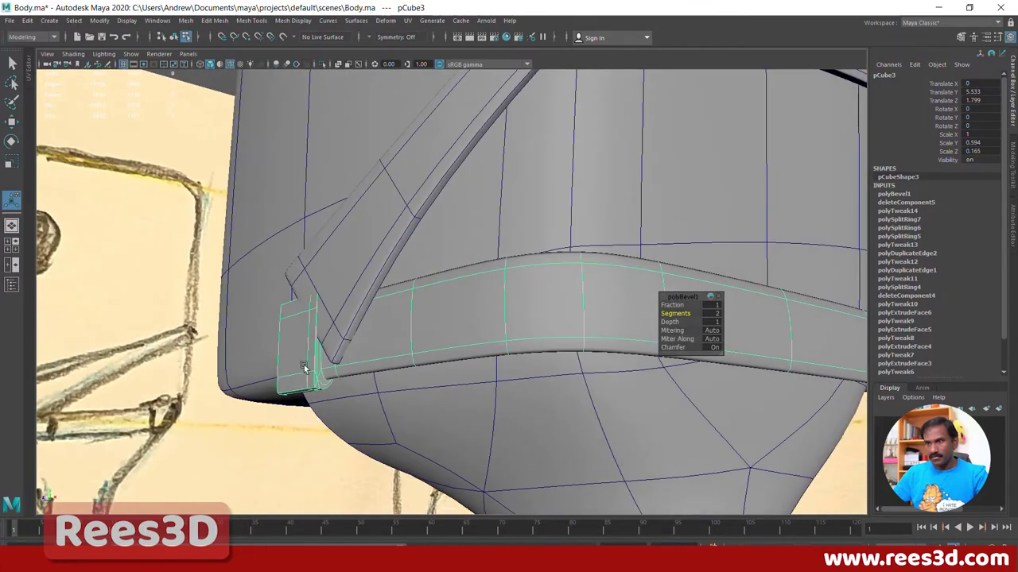
pyautogui.click(354, 479)
pyautogui.keyDown('alt'); pyautogui.moveTo(354, 480); pyautogui.dragTo(402, 541); pyautogui.keyUp('alt')
pyautogui.keyDown('alt'); pyautogui.moveTo(402, 480); pyautogui.dragTo(511, 446, button='right'); pyautogui.keyUp('alt')
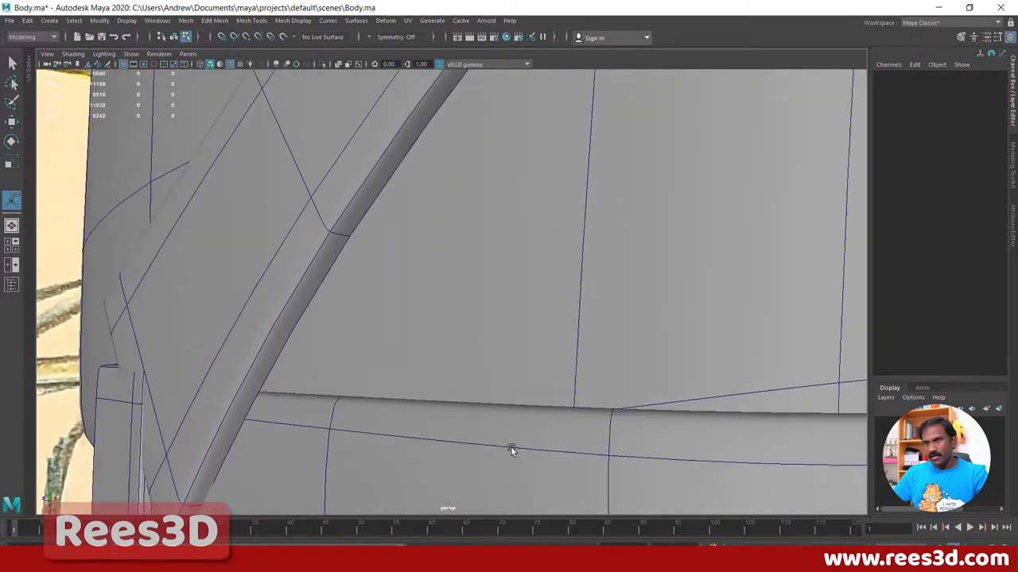
pyautogui.moveTo(510, 446)
pyautogui.keyDown('alt'); pyautogui.mouseDown()
pyautogui.moveTo(536, 273)
pyautogui.moveTo(466, 348)
pyautogui.moveTo(332, 341)
pyautogui.mouseUp(); pyautogui.keyUp('alt')
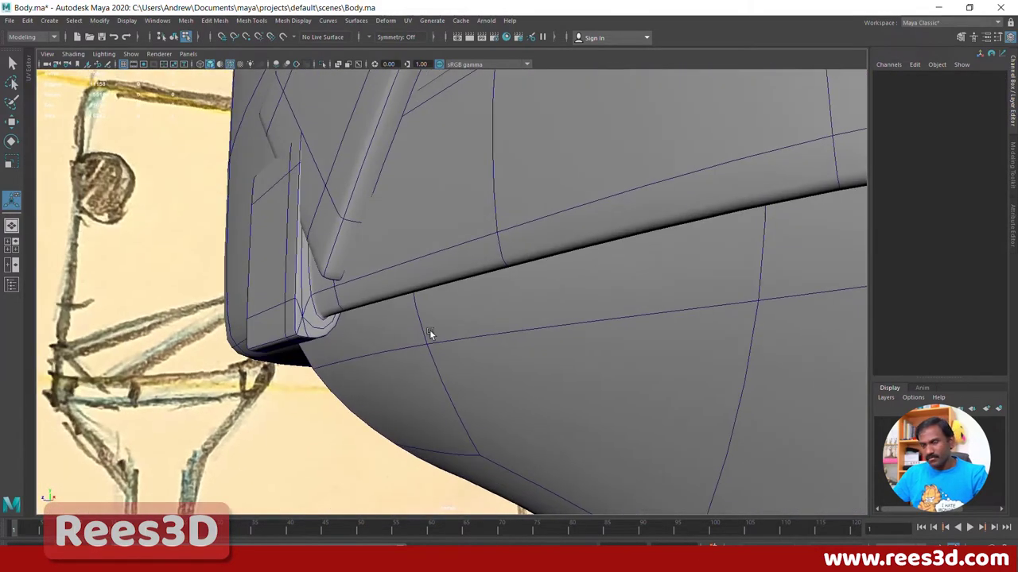
pyautogui.keyDown('alt'); pyautogui.moveTo(429, 333); pyautogui.dragTo(640, 330); pyautogui.keyUp('alt')
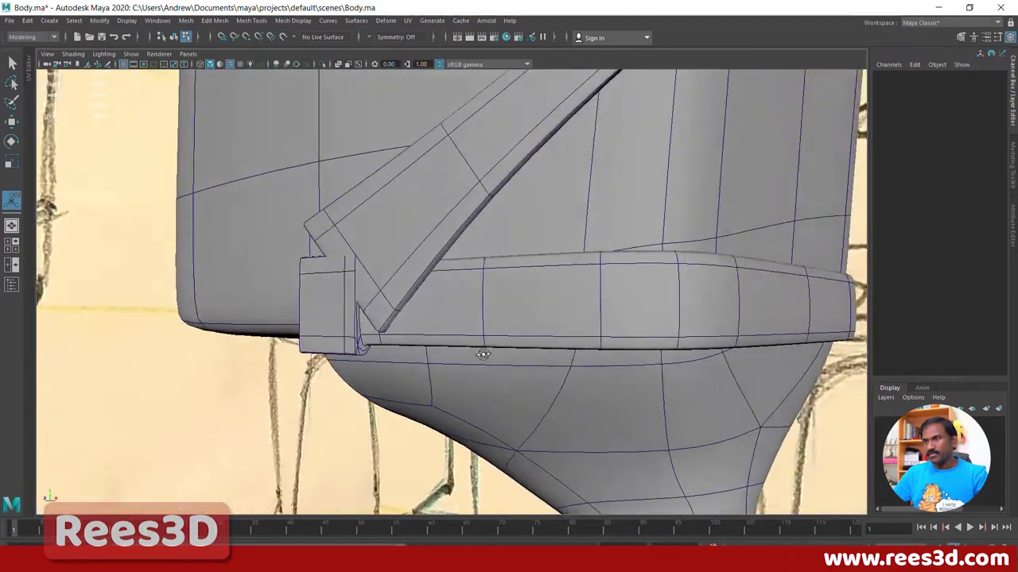
pyautogui.moveTo(482, 357)
pyautogui.keyDown('alt'); pyautogui.mouseDown()
pyautogui.moveTo(504, 336)
pyautogui.moveTo(552, 347)
pyautogui.moveTo(700, 323)
pyautogui.mouseUp(); pyautogui.keyUp('alt')
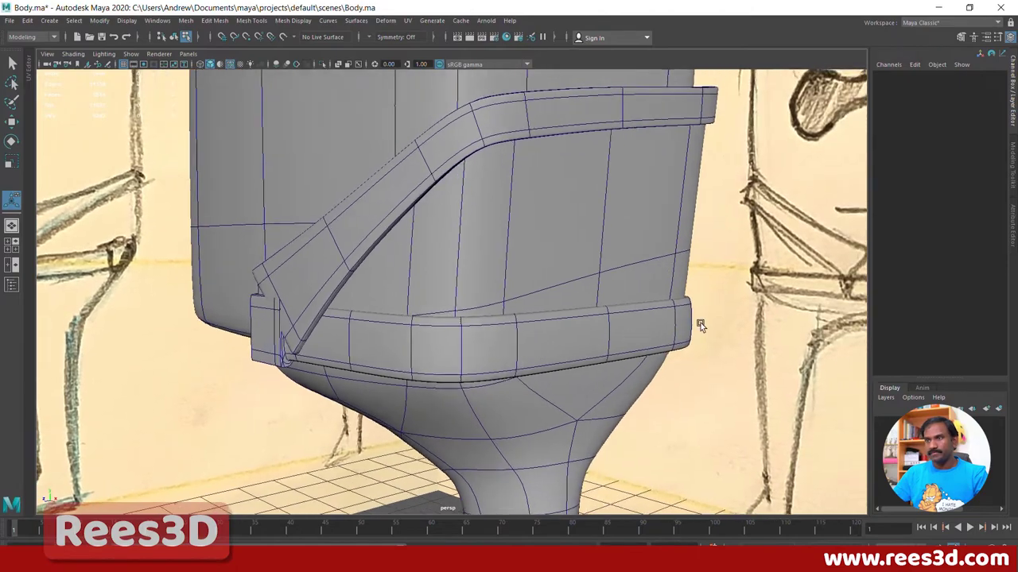
pyautogui.keyDown('alt'); pyautogui.moveTo(701, 323); pyautogui.dragTo(728, 334, button='middle'); pyautogui.keyUp('alt')
pyautogui.keyDown('alt'); pyautogui.moveTo(366, 335); pyautogui.dragTo(409, 311); pyautogui.keyUp('alt')
pyautogui.keyDown('alt'); pyautogui.moveTo(409, 311); pyautogui.dragTo(572, 298, button='right'); pyautogui.keyUp('alt')
pyautogui.keyDown('alt'); pyautogui.moveTo(434, 268); pyautogui.dragTo(487, 290, button='middle'); pyautogui.keyUp('alt')
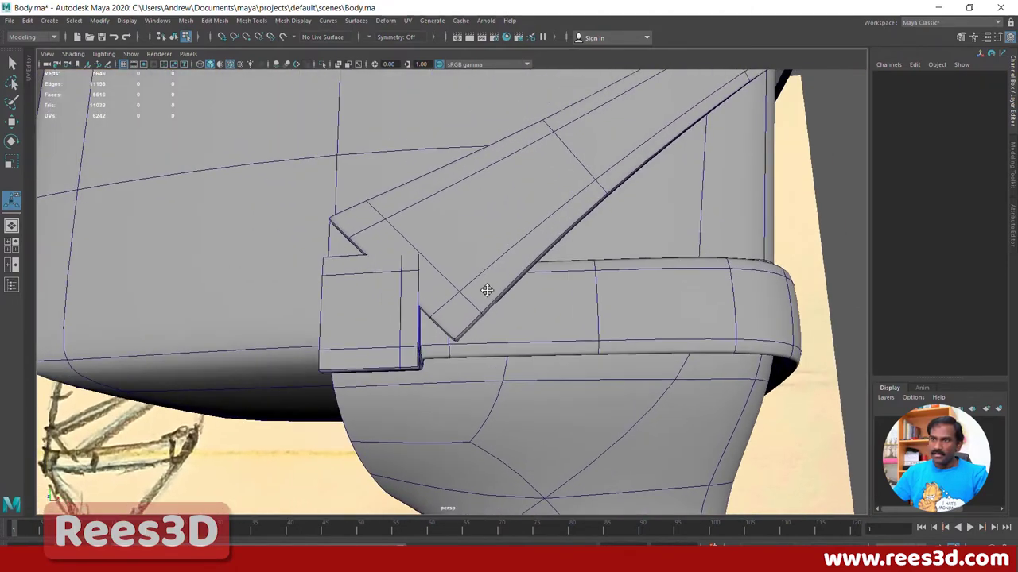
# Step: Move the vertices at the lower corner of the strap's front end slightly outward from the body beside the buckle
pyautogui.moveTo(525, 249)
pyautogui.keyDown('alt'); pyautogui.mouseDown()
pyautogui.moveTo(464, 302)
pyautogui.moveTo(434, 291)
pyautogui.moveTo(390, 337)
pyautogui.mouseUp(); pyautogui.keyUp('alt')
pyautogui.click(398, 283)
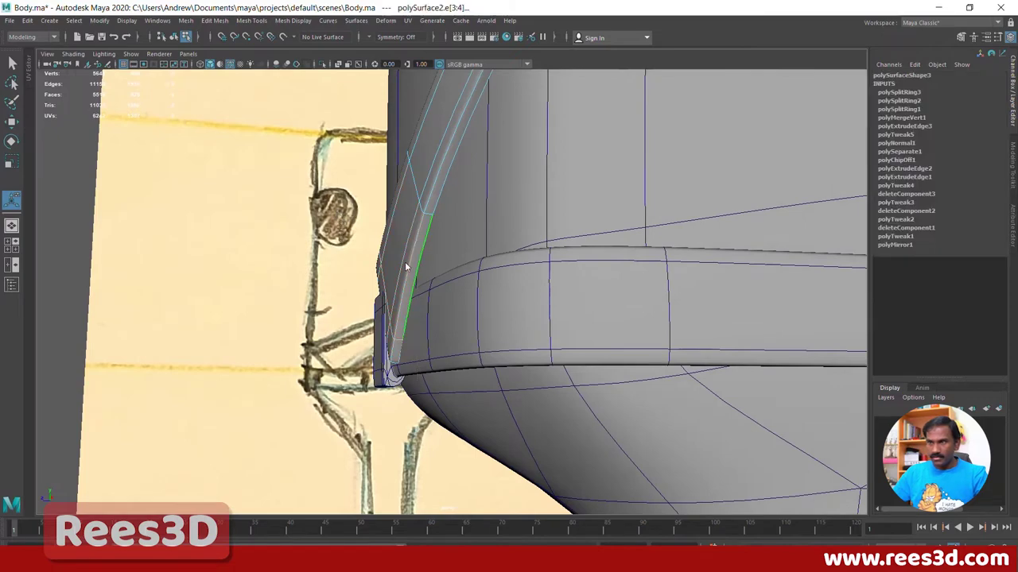
pyautogui.press('q')
pyautogui.click(334, 238)
pyautogui.click(431, 370)
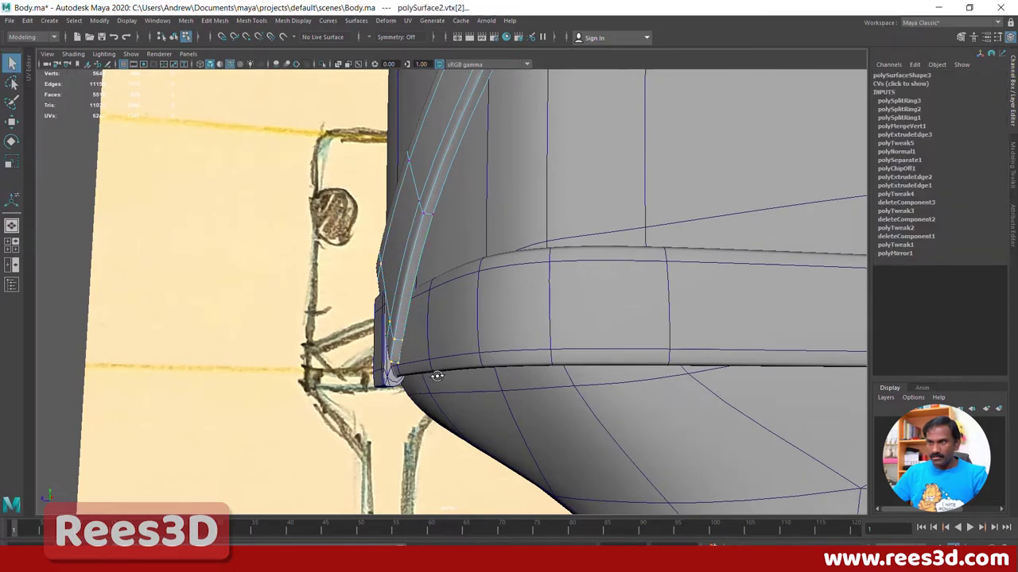
pyautogui.moveTo(432, 370)
pyautogui.keyDown('alt'); pyautogui.mouseDown()
pyautogui.moveTo(500, 458)
pyautogui.moveTo(504, 433)
pyautogui.moveTo(436, 402)
pyautogui.mouseUp(); pyautogui.keyUp('alt')
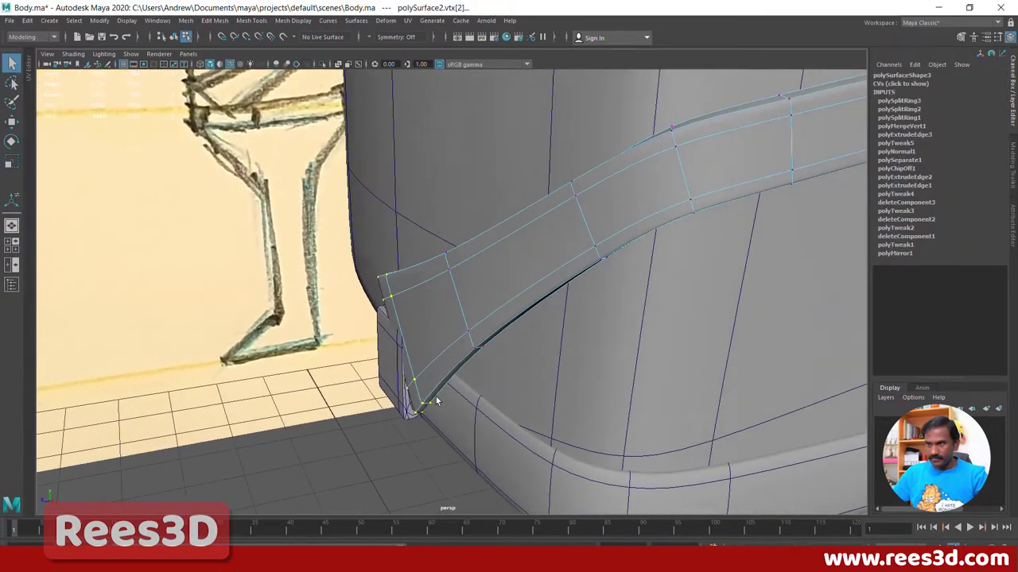
pyautogui.moveTo(381, 367); pyautogui.dragTo(472, 464)
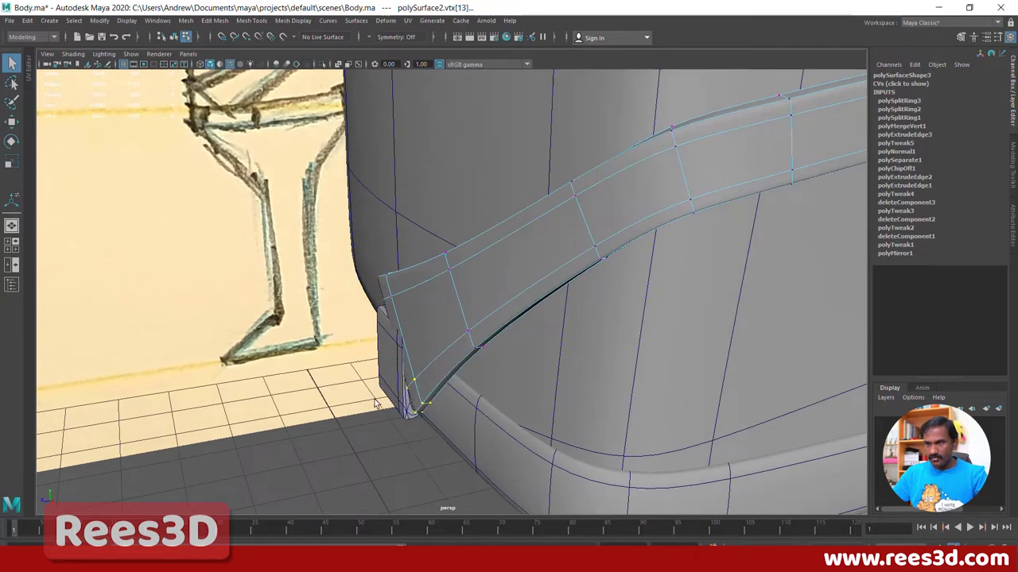
pyautogui.click(12, 122)
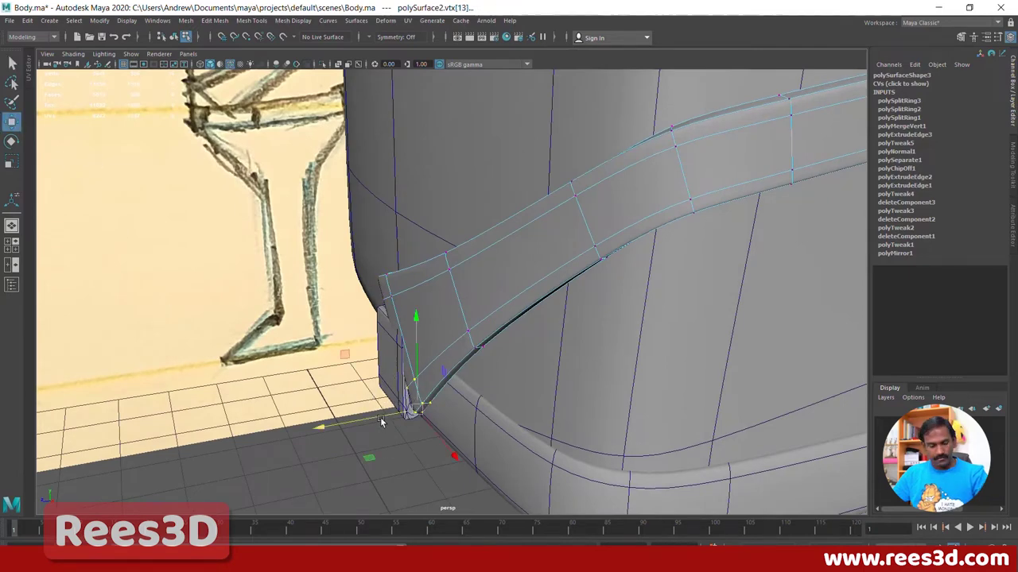
pyautogui.press('1')
pyautogui.moveTo(349, 424); pyautogui.dragTo(335, 425)
pyautogui.press('3')
pyautogui.moveTo(473, 389)
pyautogui.keyDown('alt'); pyautogui.mouseDown()
pyautogui.moveTo(548, 381)
pyautogui.moveTo(626, 333)
pyautogui.moveTo(572, 357)
pyautogui.moveTo(598, 334)
pyautogui.moveTo(524, 337)
pyautogui.moveTo(525, 307)
pyautogui.moveTo(367, 451)
pyautogui.mouseUp(); pyautogui.keyUp('alt')
pyautogui.click(366, 451)
# Step: Switch the belt and the diagonal strap back to object mode
pyautogui.keyDown('alt'); pyautogui.moveTo(678, 307); pyautogui.dragTo(523, 325, button='right'); pyautogui.keyUp('alt')
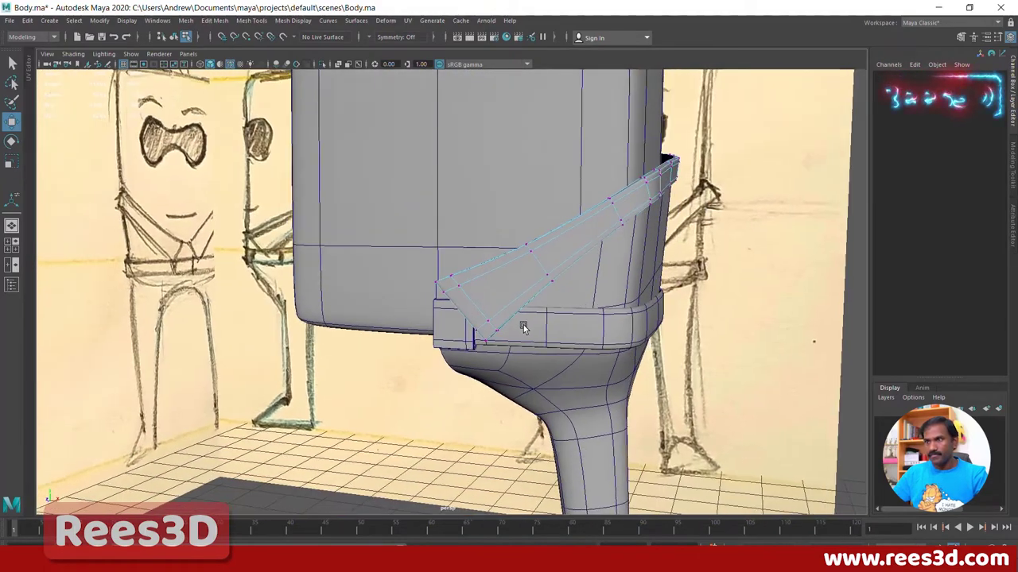
pyautogui.keyDown('alt'); pyautogui.moveTo(523, 325); pyautogui.dragTo(579, 320); pyautogui.keyUp('alt')
pyautogui.moveTo(579, 321)
pyautogui.mouseDown(button='right')
pyautogui.moveTo(591, 352)
pyautogui.moveTo(583, 334)
pyautogui.mouseUp(button='right')
pyautogui.keyDown('alt'); pyautogui.moveTo(556, 347); pyautogui.dragTo(540, 388); pyautogui.keyUp('alt')
pyautogui.keyDown('alt'); pyautogui.moveTo(540, 388); pyautogui.dragTo(515, 384, button='right'); pyautogui.keyUp('alt')
pyautogui.keyDown('alt'); pyautogui.moveTo(515, 384); pyautogui.dragTo(561, 350); pyautogui.keyUp('alt')
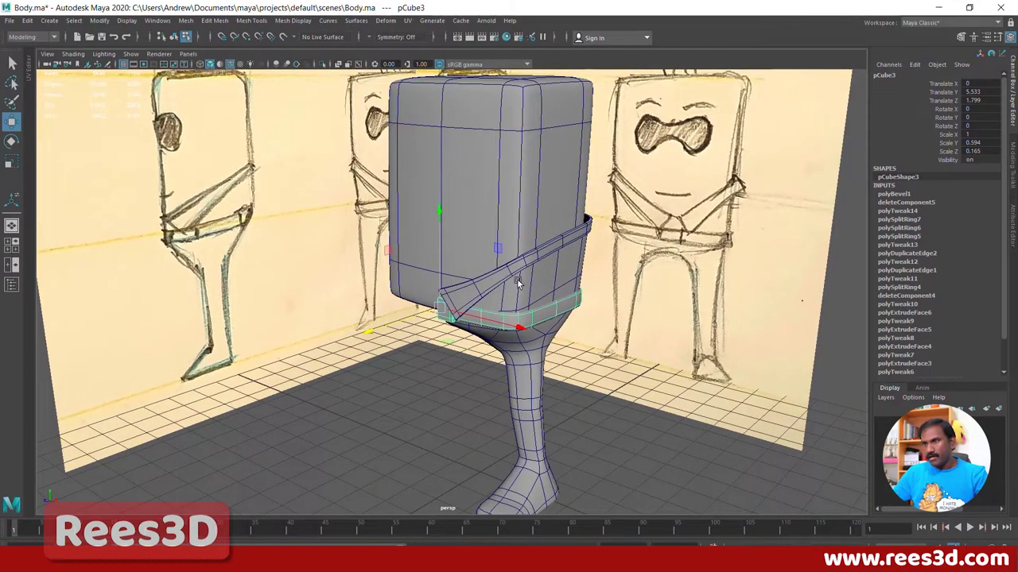
pyautogui.moveTo(513, 275); pyautogui.dragTo(617, 341, button='right')
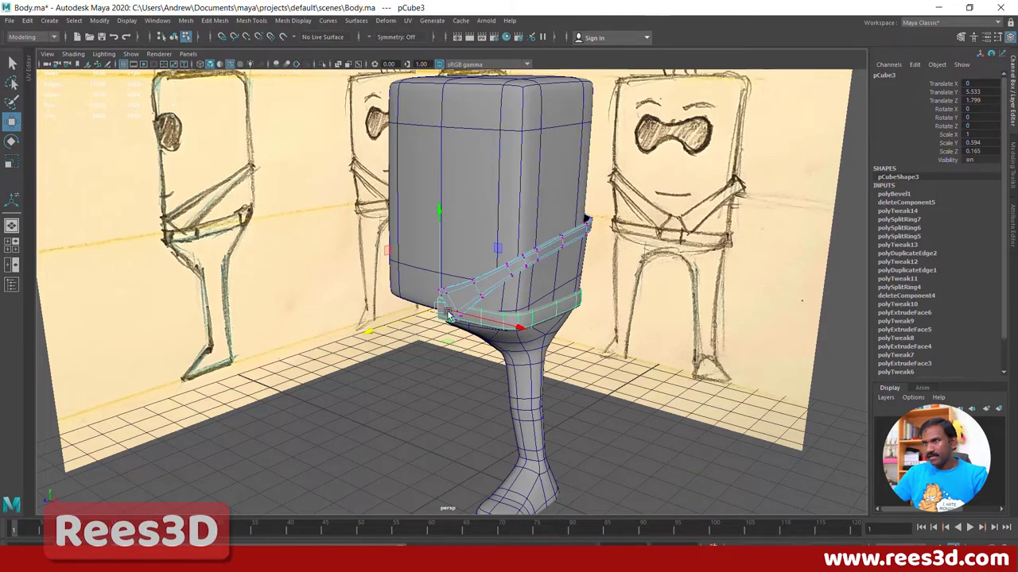
pyautogui.moveTo(509, 283); pyautogui.dragTo(517, 343, button='right')
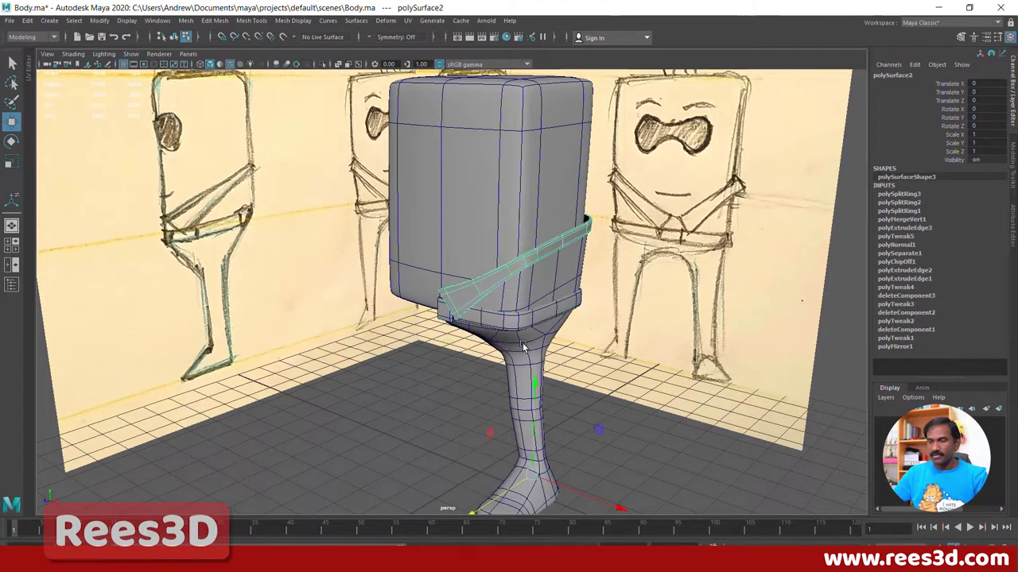
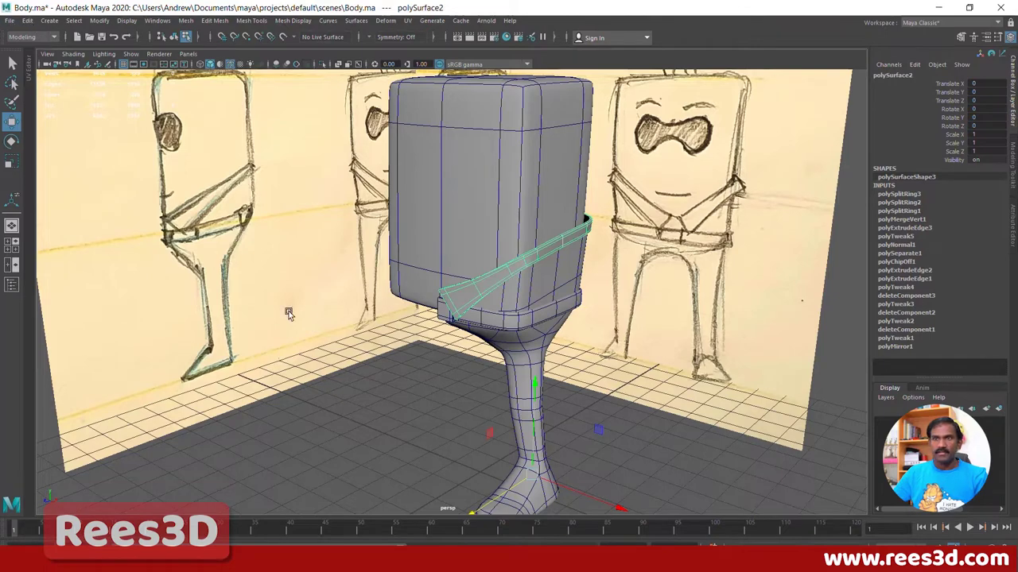
# Step: Delete the construction history of all objects in the scene
pyautogui.click(430, 414)
pyautogui.click(27, 20)
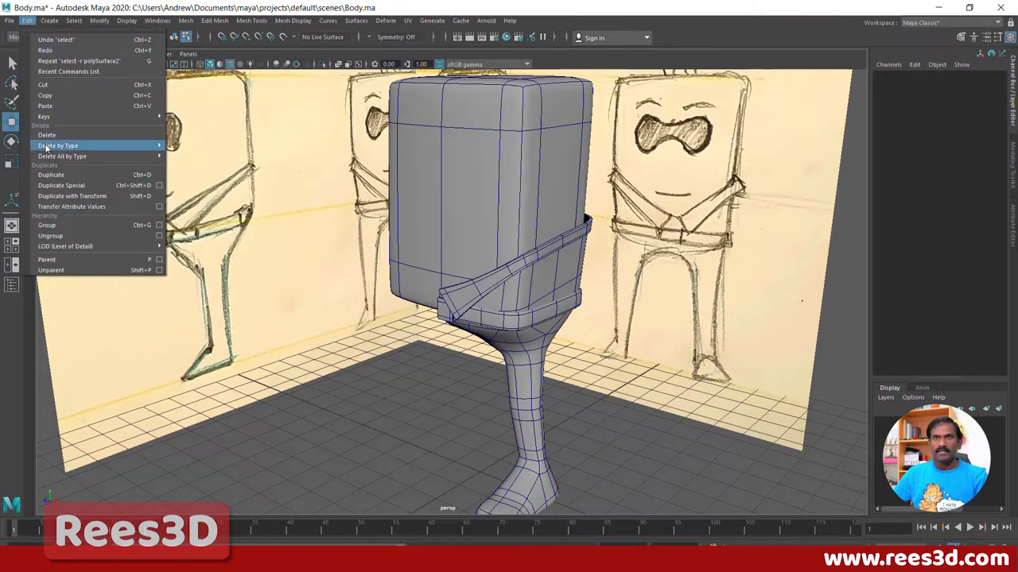
pyautogui.moveTo(49, 159)
pyautogui.click(231, 160)
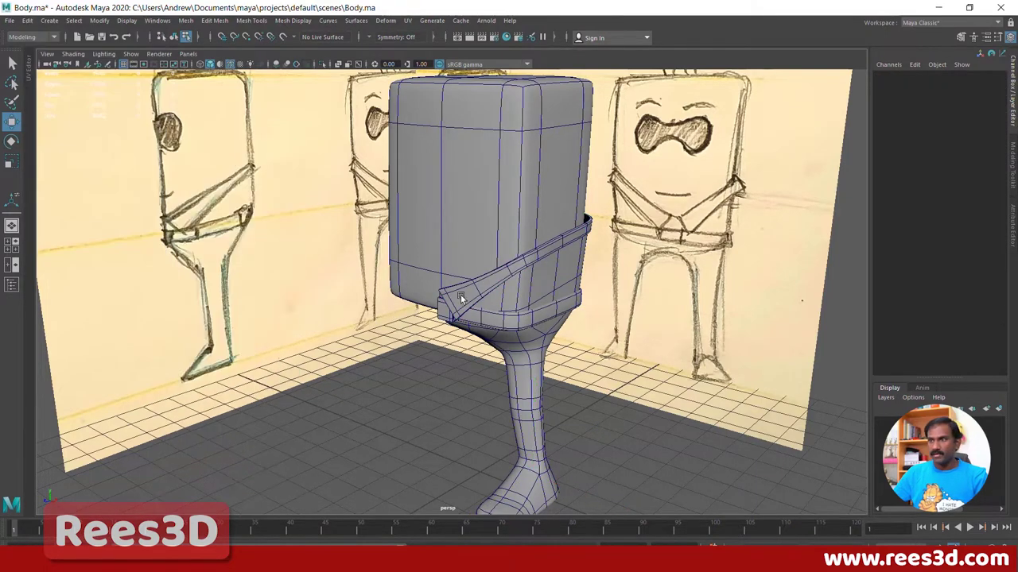
pyautogui.moveTo(459, 298); pyautogui.dragTo(479, 334, button='right')
pyautogui.moveTo(491, 293); pyautogui.dragTo(494, 335, button='right')
pyautogui.hotkey('ctrl', 'z')
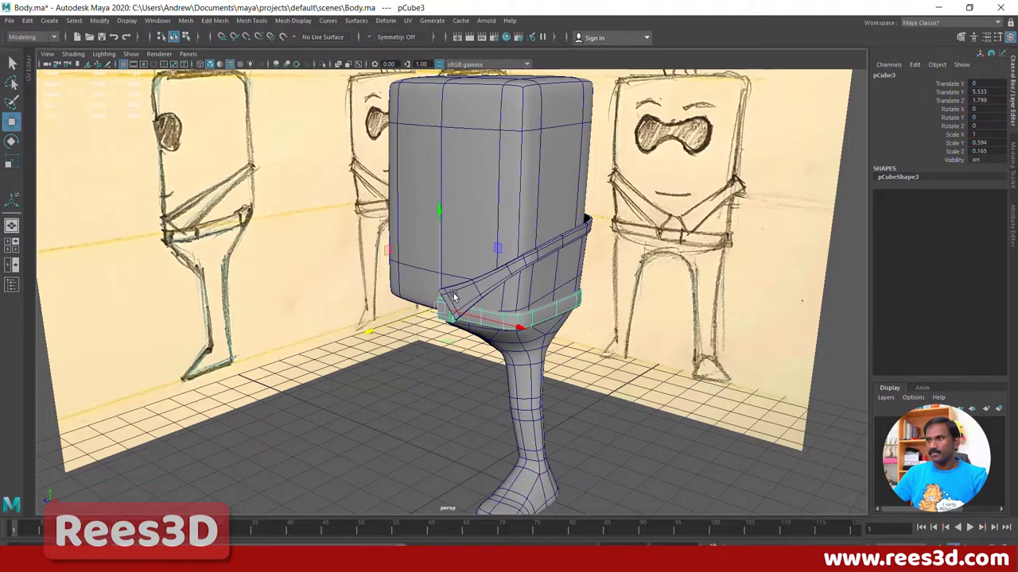
# Step: Mirror the trouser leg mesh and the belt mesh across the world X axis to complete the other half
pyautogui.click(522, 428)
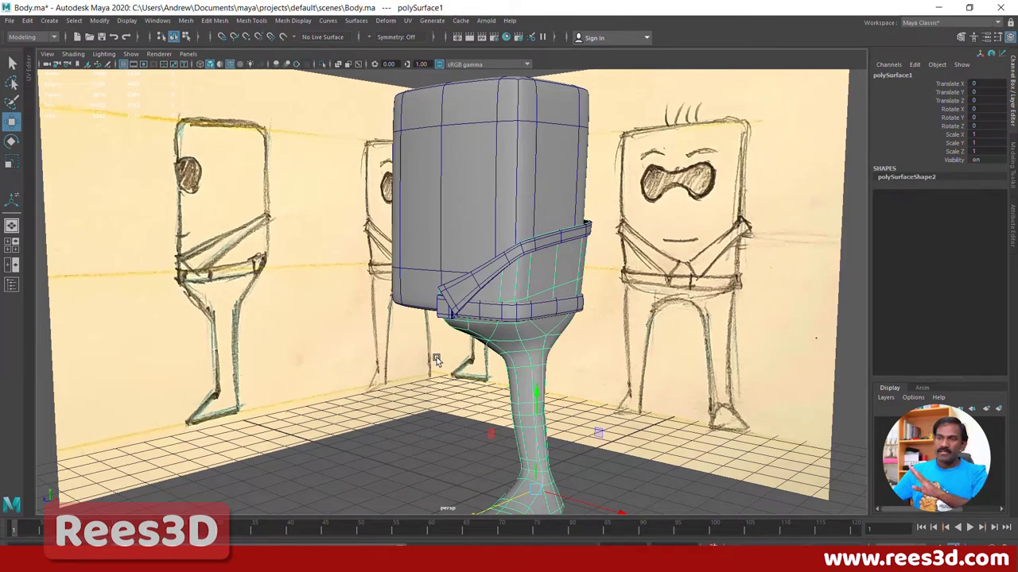
pyautogui.click(185, 21)
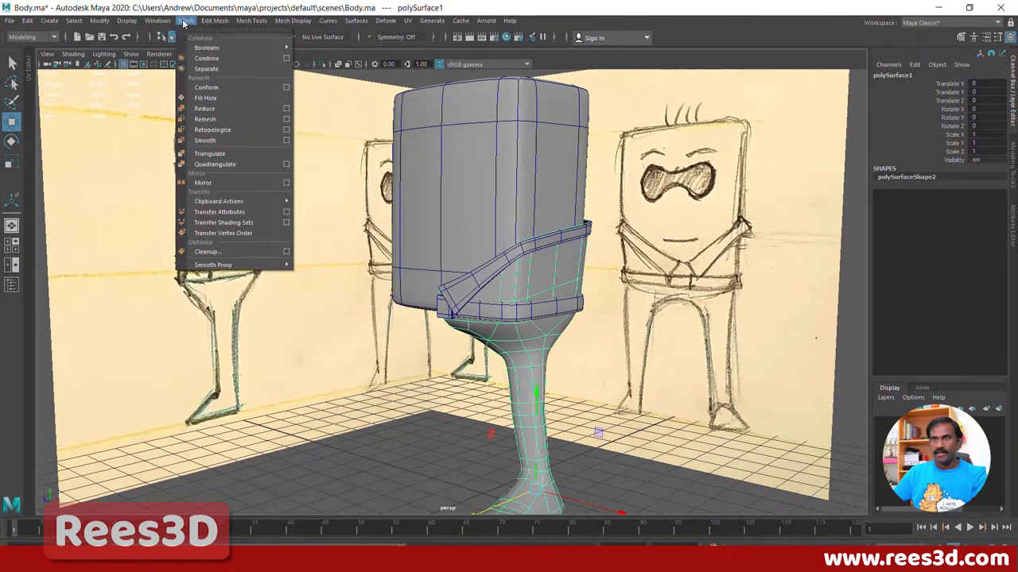
pyautogui.click(211, 34)
pyautogui.click(213, 170)
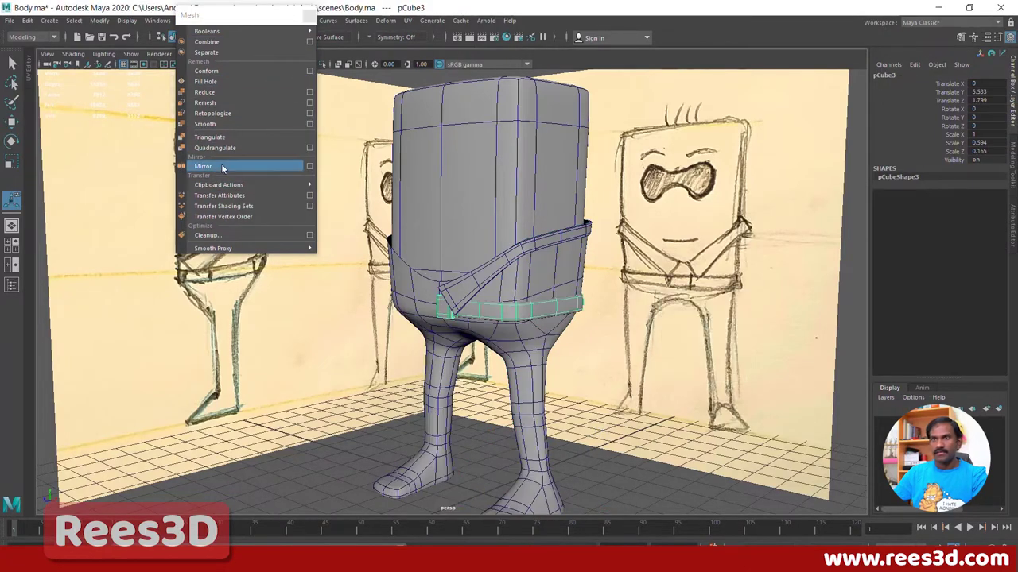
pyautogui.click(208, 166)
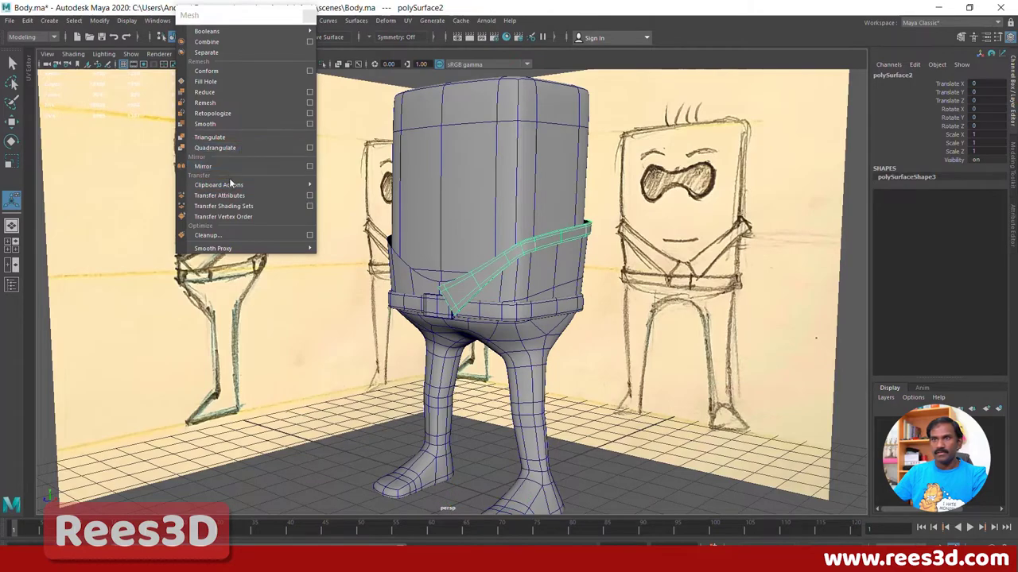
# Step: Try to mirror the diagonal strap across the world X axis with merged borders
pyautogui.click(228, 169)
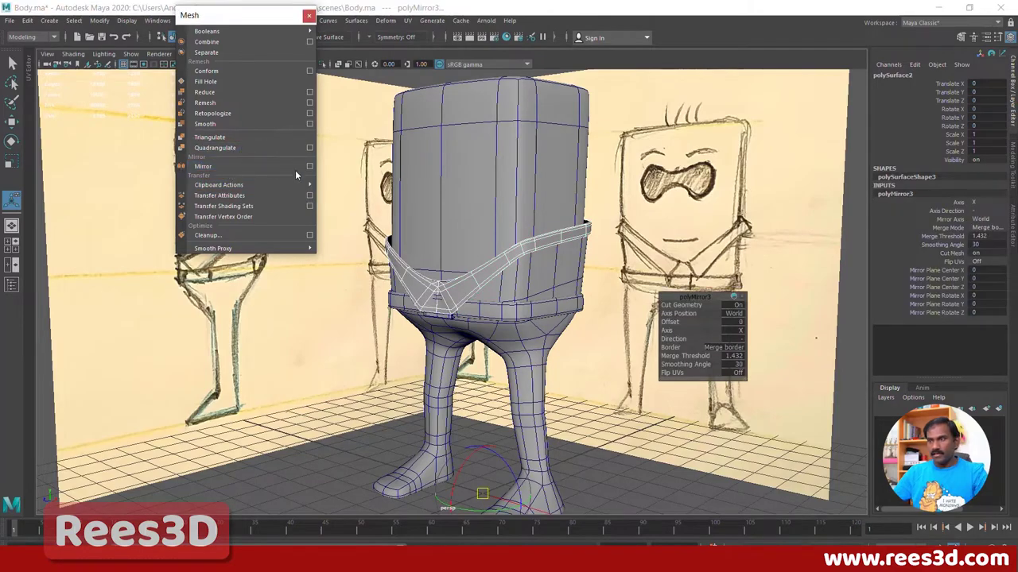
pyautogui.keyDown('alt'); pyautogui.moveTo(422, 335); pyautogui.dragTo(445, 262); pyautogui.keyUp('alt')
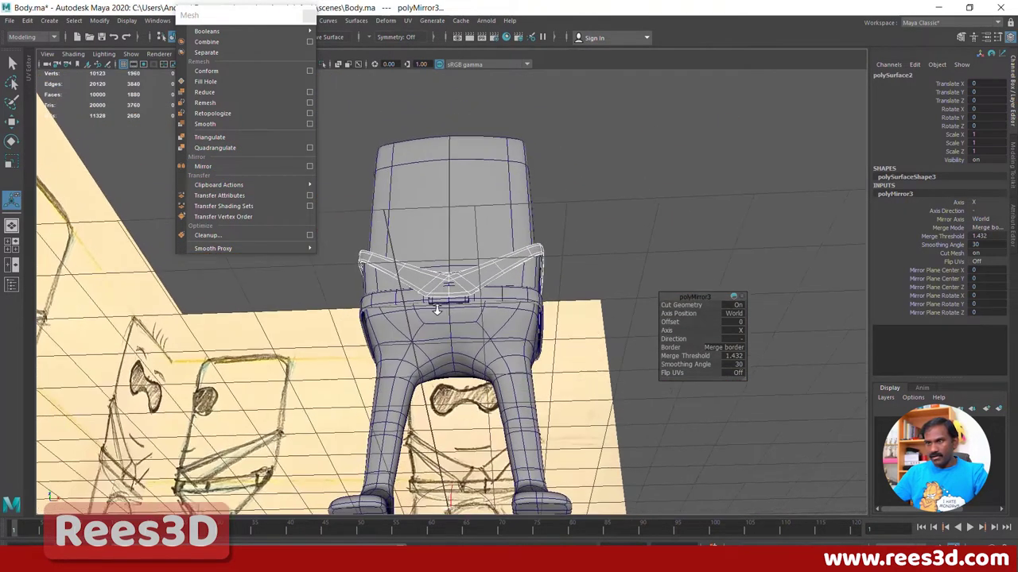
pyautogui.scroll(5, 472, 323)
pyautogui.keyDown('alt'); pyautogui.moveTo(472, 323); pyautogui.dragTo(491, 346); pyautogui.keyUp('alt')
pyautogui.hotkey('alt', 'shift', 'd')
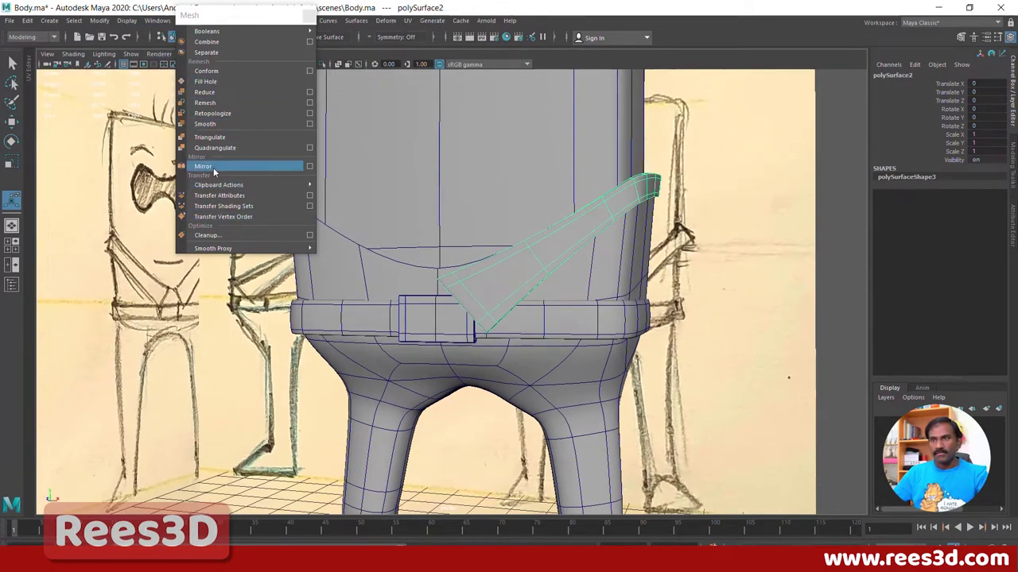
# Step: Mirror the diagonal strap across the world X axis with the border option set to Do not merge borders
pyautogui.click(308, 167)
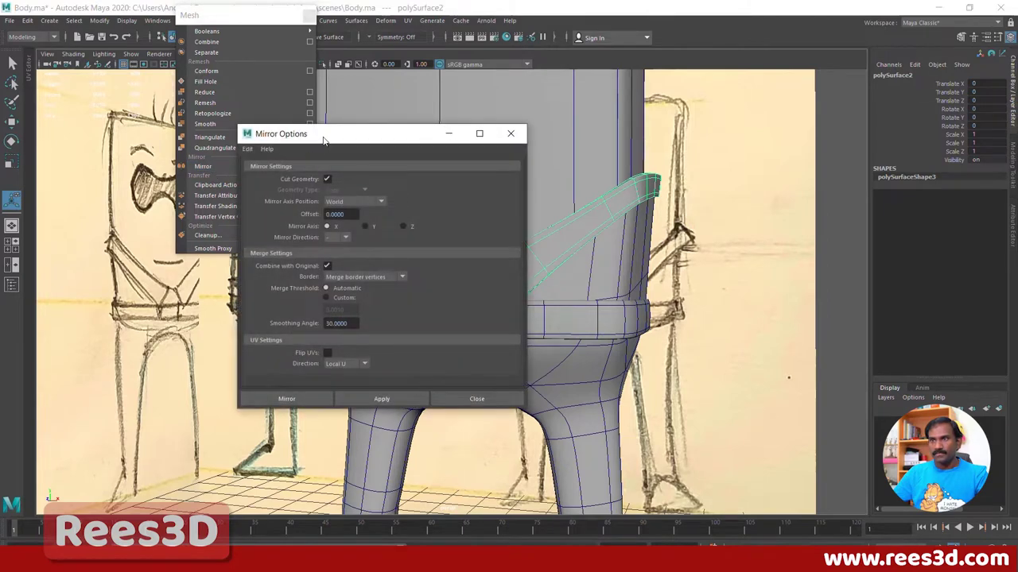
pyautogui.moveTo(323, 139); pyautogui.dragTo(125, 114)
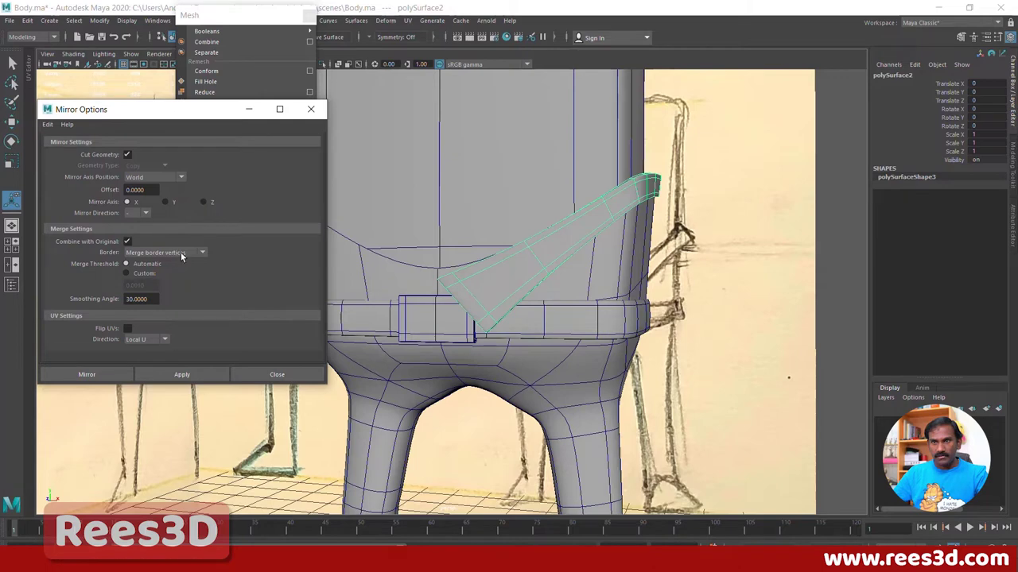
pyautogui.click(168, 253)
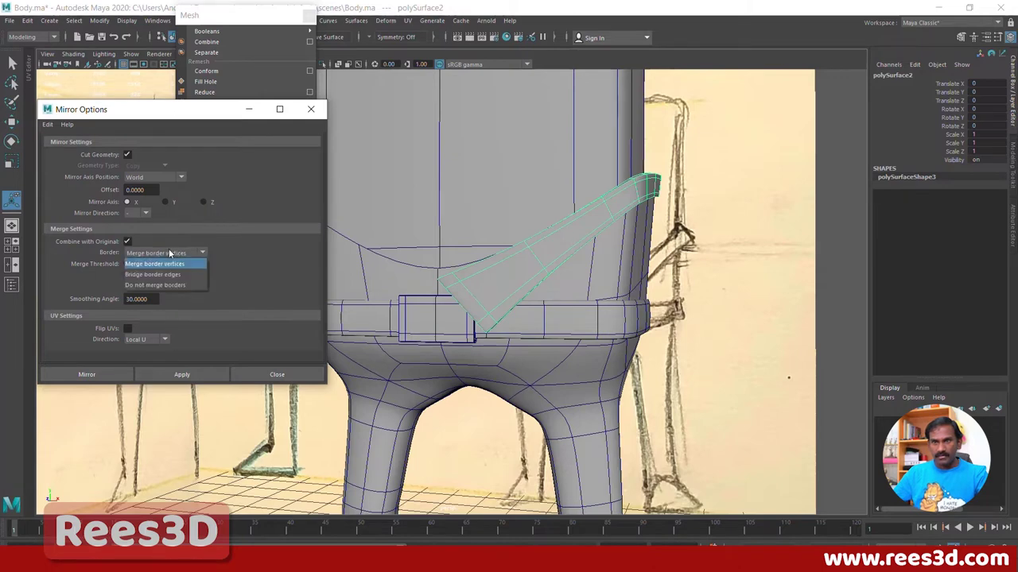
pyautogui.click(170, 253)
pyautogui.click(169, 254)
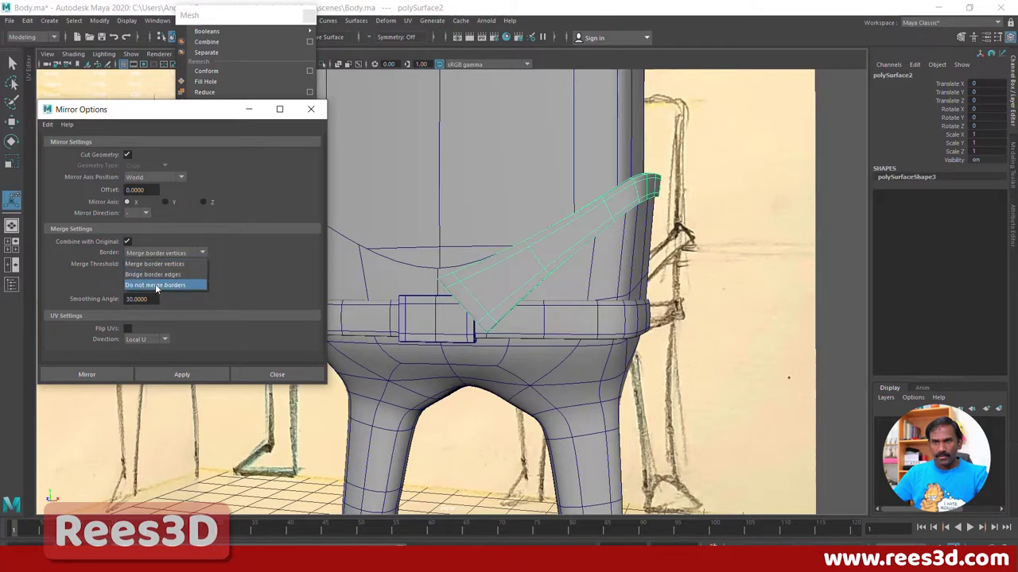
pyautogui.click(174, 285)
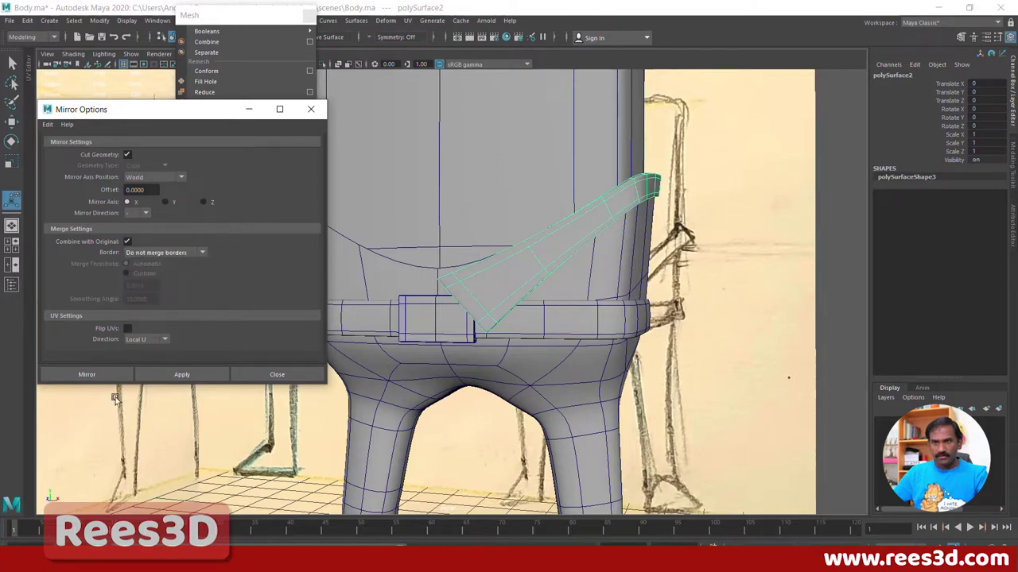
pyautogui.click(100, 374)
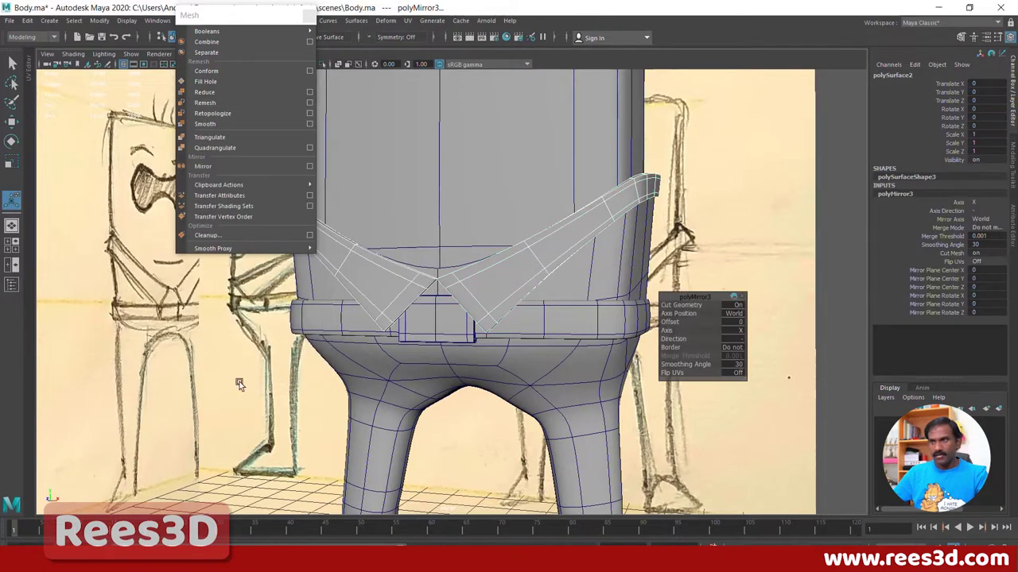
# Step: Inspect the mirrored straps, belt, buckle and trousers from the front and from below
pyautogui.keyDown('alt'); pyautogui.moveTo(373, 345); pyautogui.dragTo(527, 364); pyautogui.keyUp('alt')
pyautogui.click(532, 379)
pyautogui.keyDown('alt'); pyautogui.moveTo(377, 311); pyautogui.dragTo(513, 332, button='right'); pyautogui.keyUp('alt')
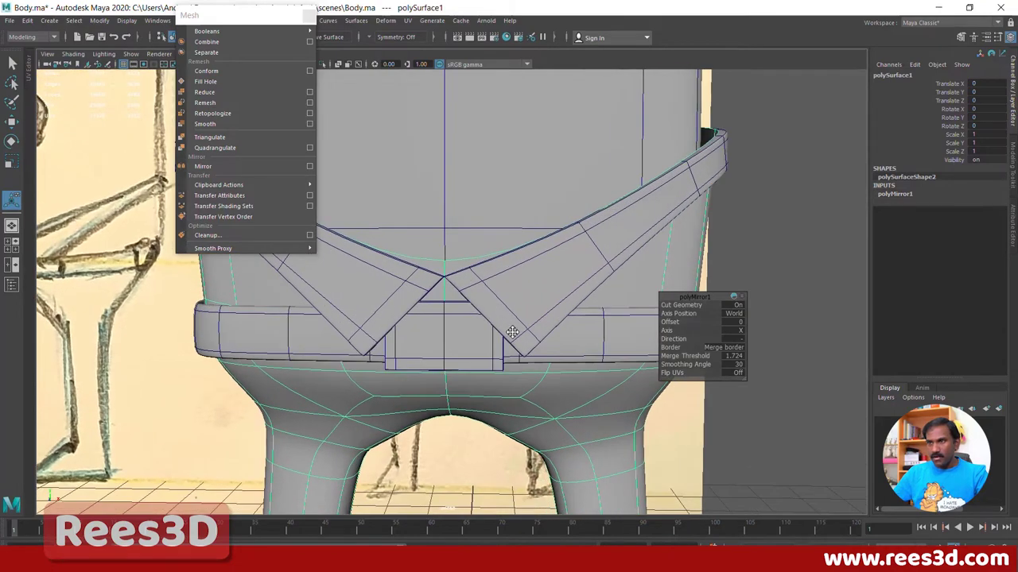
pyautogui.keyDown('alt'); pyautogui.moveTo(436, 291); pyautogui.dragTo(542, 432, button='middle'); pyautogui.keyUp('alt')
pyautogui.keyDown('alt'); pyautogui.moveTo(556, 426); pyautogui.dragTo(545, 405); pyautogui.keyUp('alt')
pyautogui.moveTo(583, 434)
pyautogui.keyDown('alt'); pyautogui.mouseDown()
pyautogui.moveTo(592, 477)
pyautogui.moveTo(611, 449)
pyautogui.mouseUp(); pyautogui.keyUp('alt')
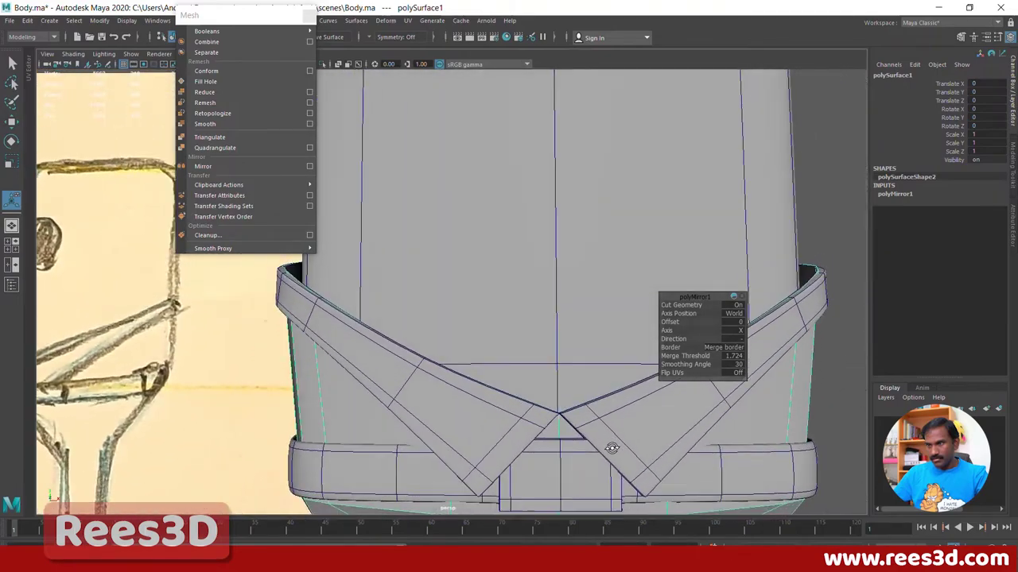
pyautogui.keyDown('alt'); pyautogui.moveTo(540, 454); pyautogui.dragTo(493, 374); pyautogui.keyUp('alt')
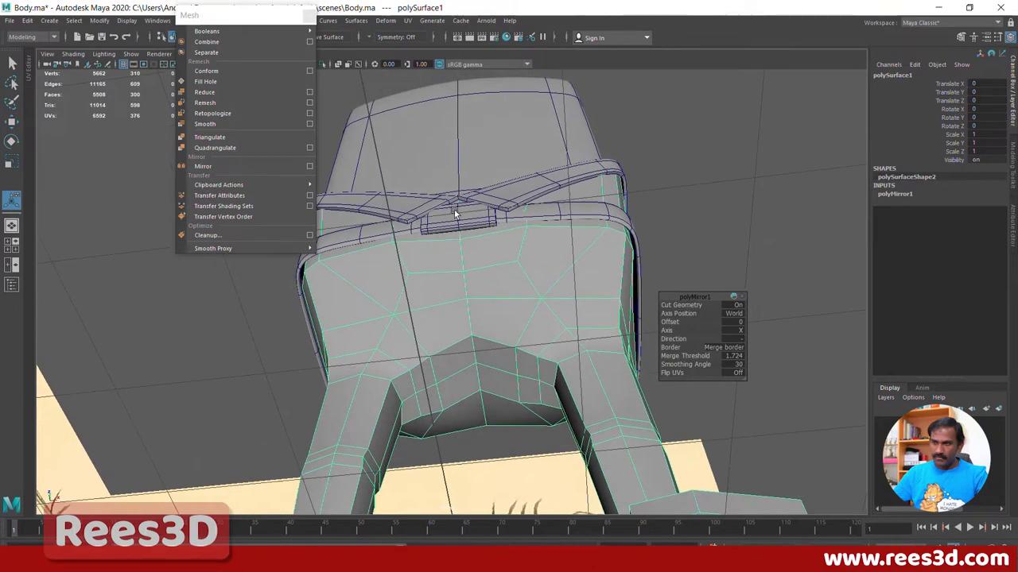
pyautogui.moveTo(492, 436)
pyautogui.keyDown('alt'); pyautogui.mouseDown()
pyautogui.moveTo(502, 352)
pyautogui.moveTo(516, 460)
pyautogui.moveTo(498, 461)
pyautogui.mouseUp(); pyautogui.keyUp('alt')
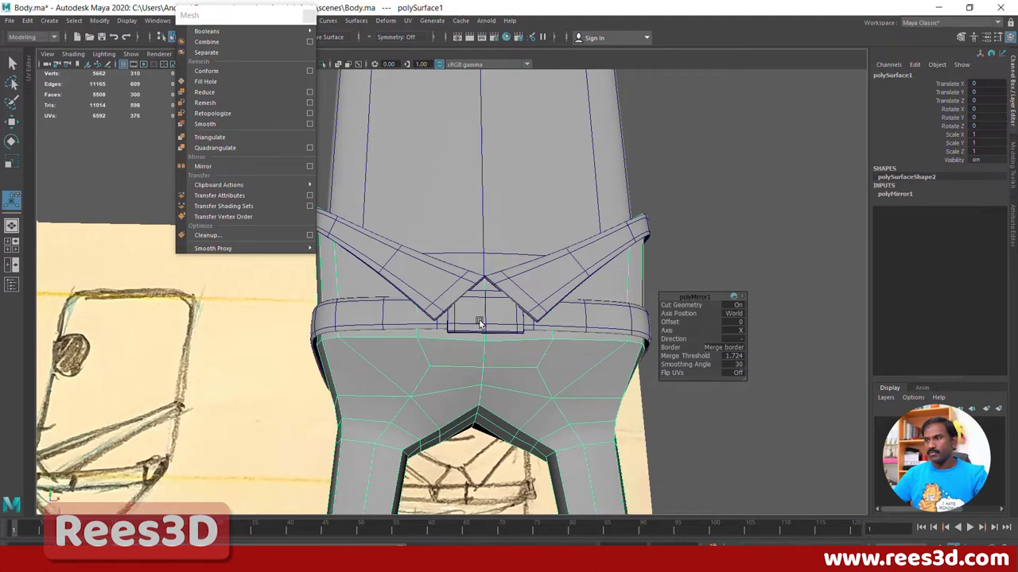
# Step: Add offset edge loops on both sides of the trousers' vertical centre edge and return the mesh to object mode
pyautogui.moveTo(531, 388)
pyautogui.mouseDown(button='right')
pyautogui.moveTo(532, 422)
pyautogui.moveTo(527, 354)
pyautogui.moveTo(533, 370)
pyautogui.mouseUp(button='right')
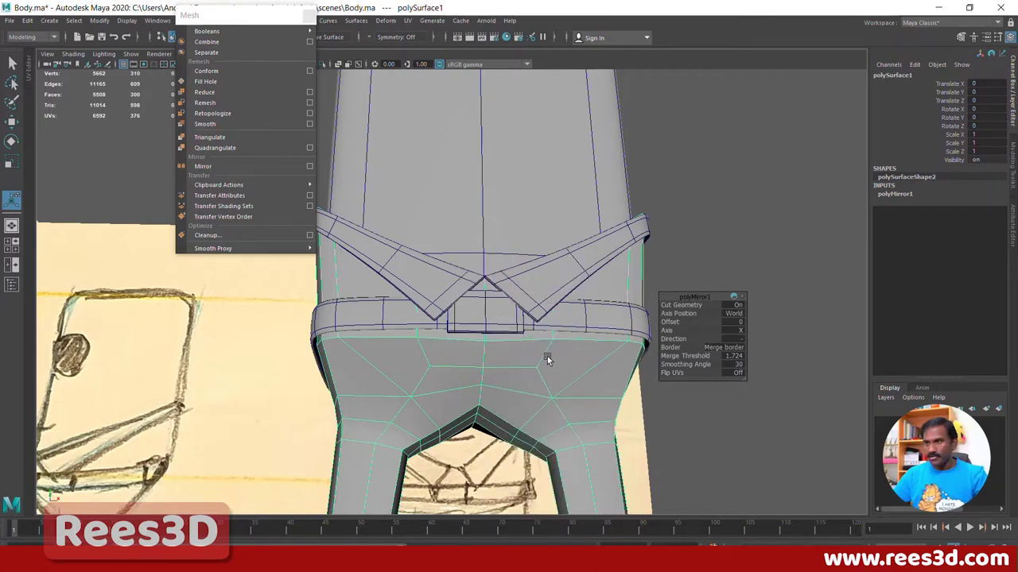
pyautogui.keyDown('shift'); pyautogui.moveTo(547, 280); pyautogui.dragTo(524, 338, button='right'); pyautogui.keyUp('shift')
pyautogui.moveTo(480, 399); pyautogui.dragTo(452, 399)
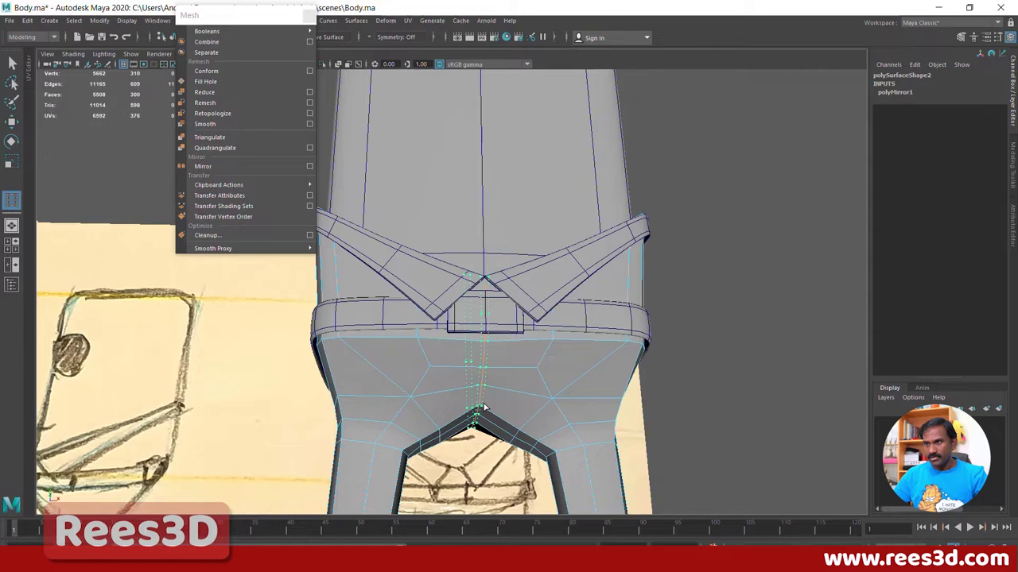
pyautogui.moveTo(487, 407); pyautogui.dragTo(506, 432)
pyautogui.press('w')
pyautogui.moveTo(517, 409); pyautogui.dragTo(516, 334, button='right')
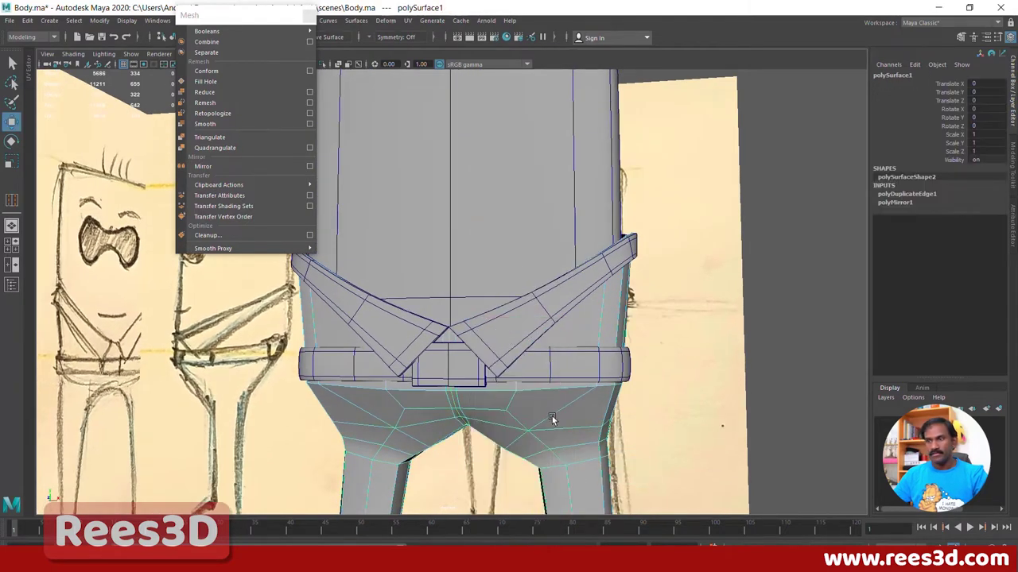
# Step: Hide the wireframe overlay on the shaded models and close the floating window of mesh commands
pyautogui.click(711, 338)
pyautogui.keyDown('alt'); pyautogui.moveTo(711, 338); pyautogui.dragTo(537, 422); pyautogui.keyUp('alt')
pyautogui.click(467, 376)
pyautogui.keyDown('alt'); pyautogui.moveTo(537, 422); pyautogui.dragTo(519, 388, button='right'); pyautogui.keyUp('alt')
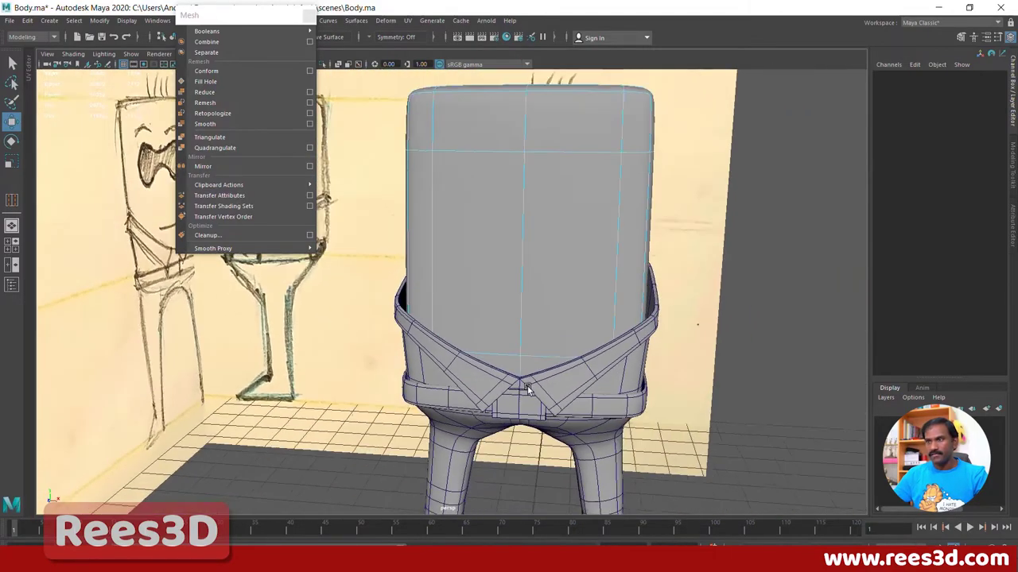
pyautogui.keyDown('alt'); pyautogui.moveTo(520, 388); pyautogui.dragTo(539, 422, button='middle'); pyautogui.keyUp('alt')
pyautogui.keyDown('alt'); pyautogui.moveTo(539, 421); pyautogui.dragTo(336, 127); pyautogui.keyUp('alt')
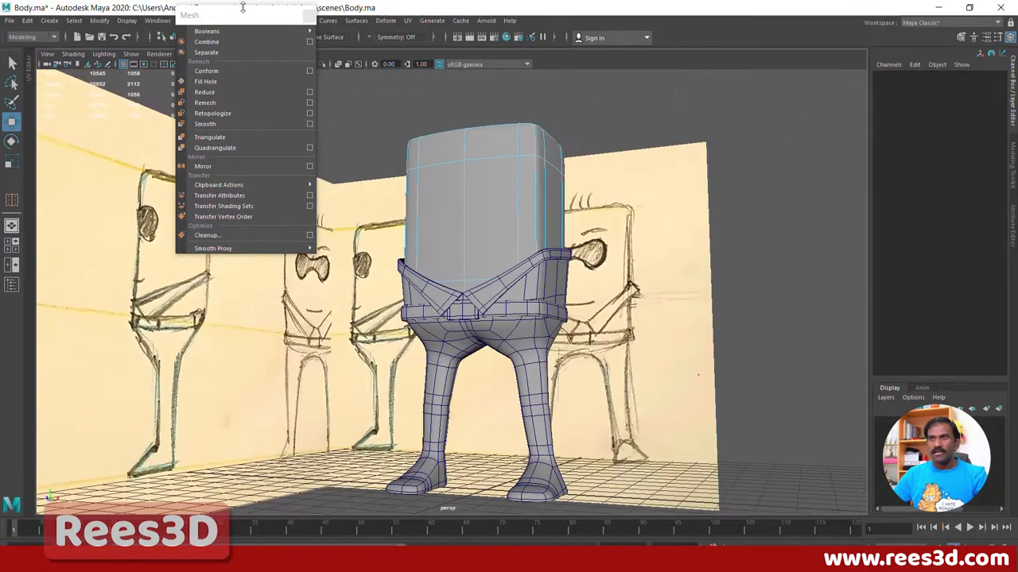
pyautogui.moveTo(243, 6); pyautogui.dragTo(170, 164)
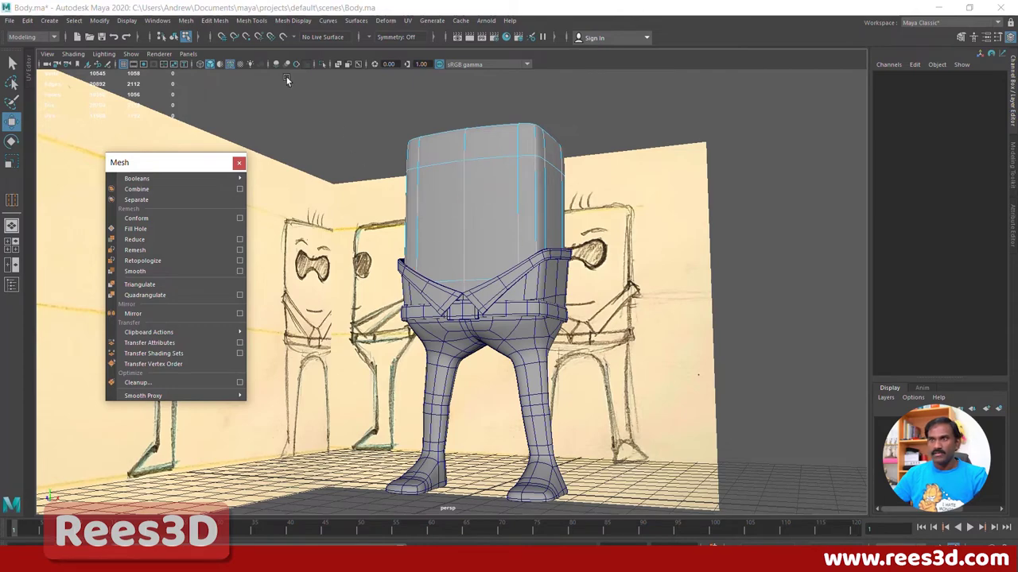
pyautogui.click(229, 63)
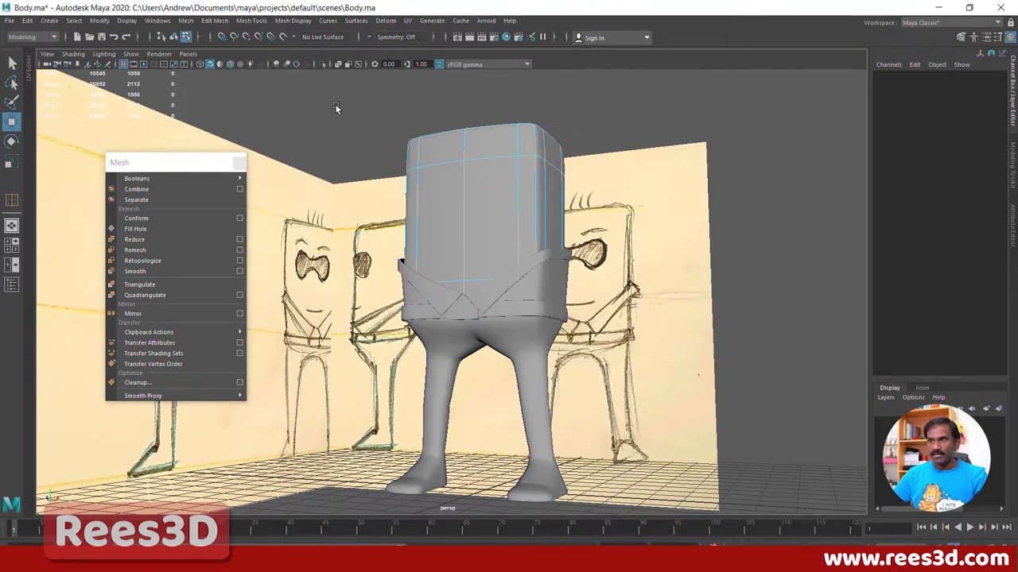
pyautogui.keyDown('alt'); pyautogui.moveTo(502, 335); pyautogui.dragTo(524, 328); pyautogui.keyUp('alt')
pyautogui.click(238, 162)
# Step: Turn off the smooth preview on the trousers mesh for editing the edges around the crotch
pyautogui.click(481, 293)
pyautogui.keyDown('alt'); pyautogui.moveTo(467, 311); pyautogui.dragTo(475, 300); pyautogui.keyUp('alt')
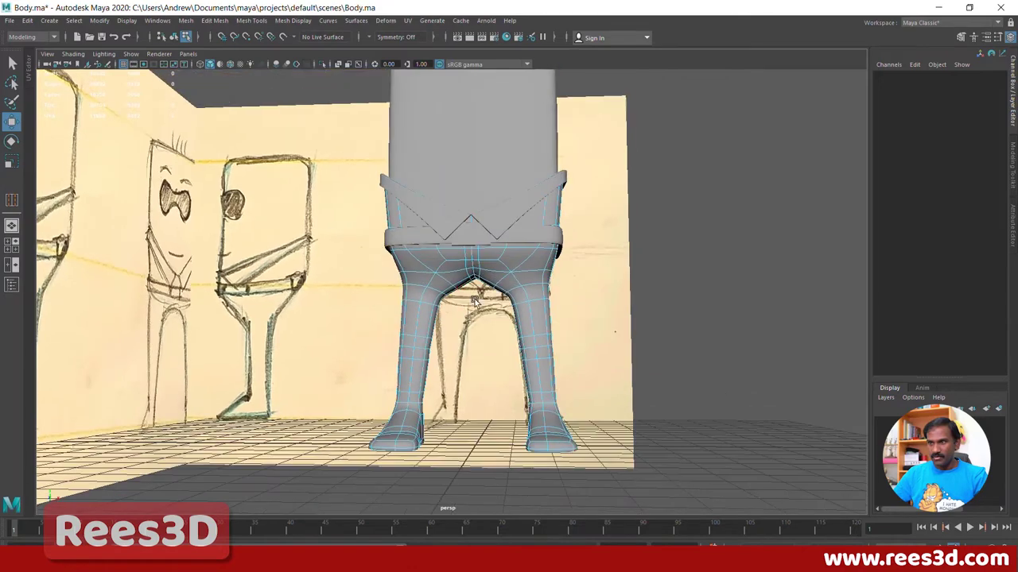
pyautogui.keyDown('alt'); pyautogui.moveTo(512, 304); pyautogui.dragTo(667, 311, button='right'); pyautogui.keyUp('alt')
pyautogui.keyDown('alt'); pyautogui.moveTo(472, 244); pyautogui.dragTo(427, 424, button='middle'); pyautogui.keyUp('alt')
pyautogui.keyDown('alt'); pyautogui.moveTo(427, 425); pyautogui.dragTo(450, 302); pyautogui.keyUp('alt')
pyautogui.keyDown('alt'); pyautogui.moveTo(469, 370); pyautogui.dragTo(537, 377, button='right'); pyautogui.keyUp('alt')
pyautogui.keyDown('alt'); pyautogui.moveTo(537, 380); pyautogui.dragTo(481, 380); pyautogui.keyUp('alt')
pyautogui.scroll(10, 491, 362)
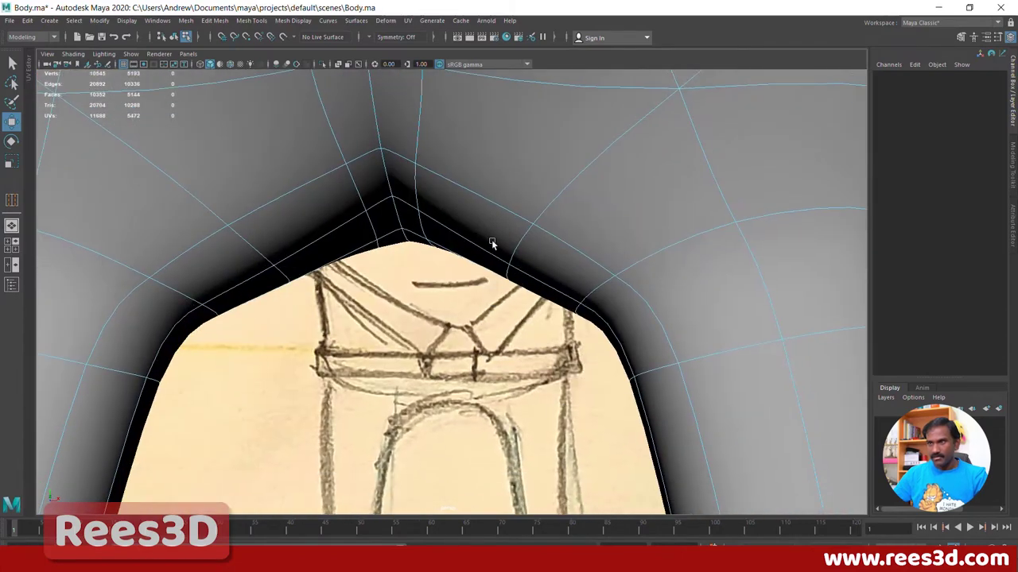
pyautogui.click(527, 214)
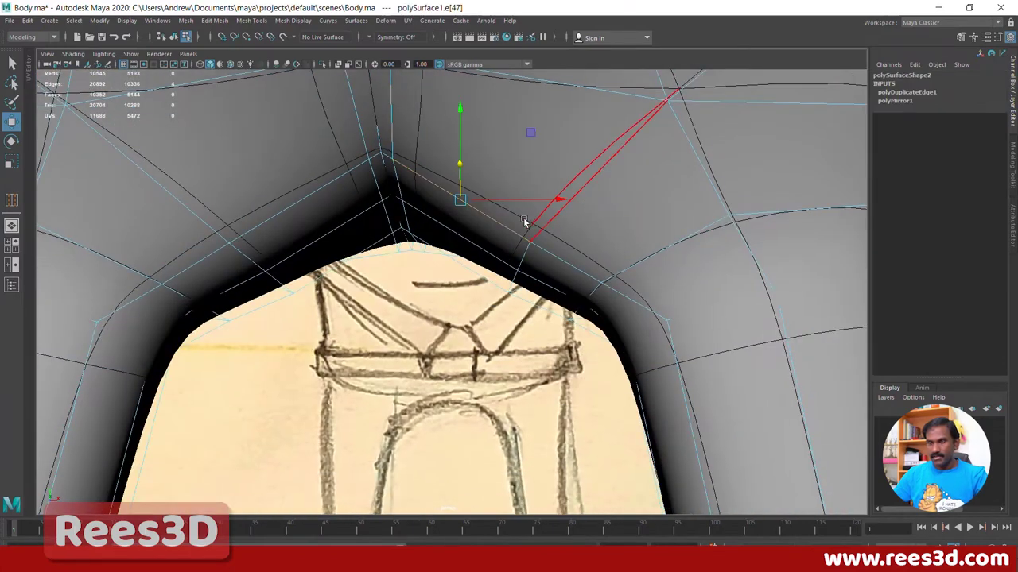
pyautogui.press('1')
# Step: Select the centre edges running under the crotch between the two trouser legs
pyautogui.keyDown('alt'); pyautogui.moveTo(511, 227); pyautogui.dragTo(238, 253, button='right'); pyautogui.keyUp('alt')
pyautogui.keyDown('alt'); pyautogui.moveTo(238, 252); pyautogui.dragTo(357, 259); pyautogui.keyUp('alt')
pyautogui.keyDown('alt'); pyautogui.moveTo(357, 259); pyautogui.dragTo(586, 279, button='right'); pyautogui.keyUp('alt')
pyautogui.keyDown('alt'); pyautogui.moveTo(401, 251); pyautogui.dragTo(420, 299, button='middle'); pyautogui.keyUp('alt')
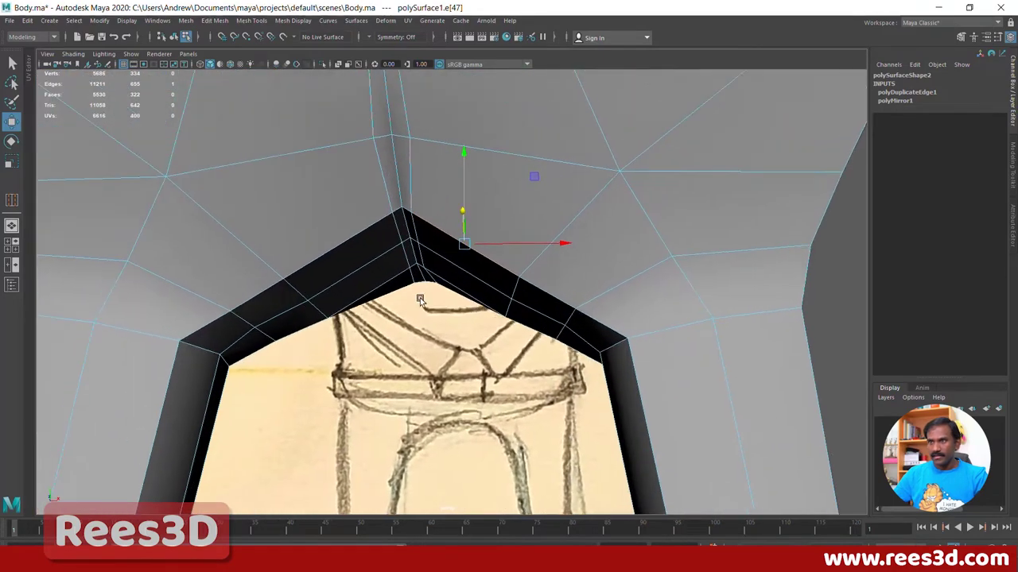
pyautogui.click(410, 244)
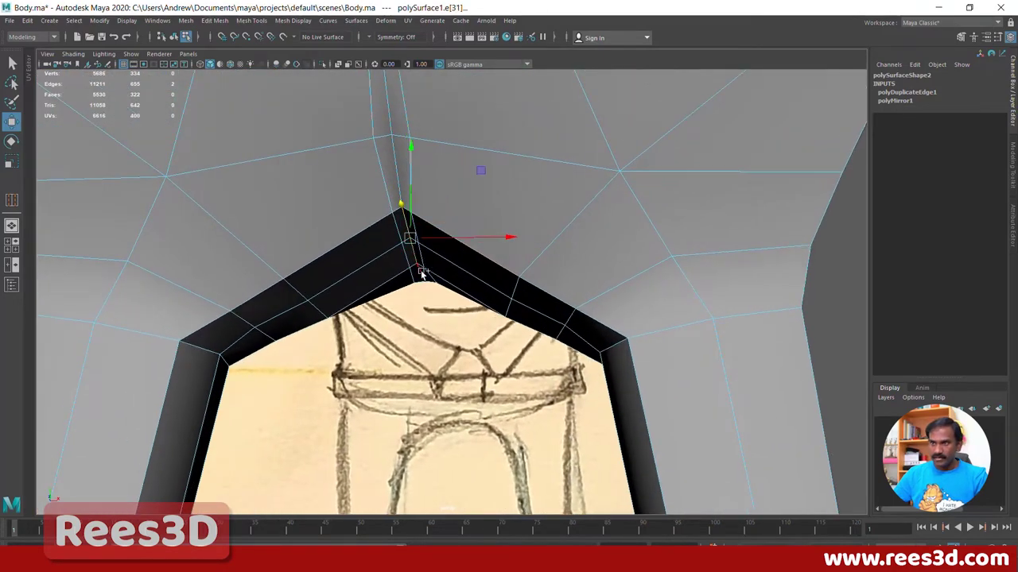
pyautogui.keyDown('shift'); pyautogui.click(422, 272); pyautogui.keyUp('shift')
pyautogui.keyDown('alt'); pyautogui.moveTo(455, 300); pyautogui.dragTo(454, 278); pyautogui.keyUp('alt')
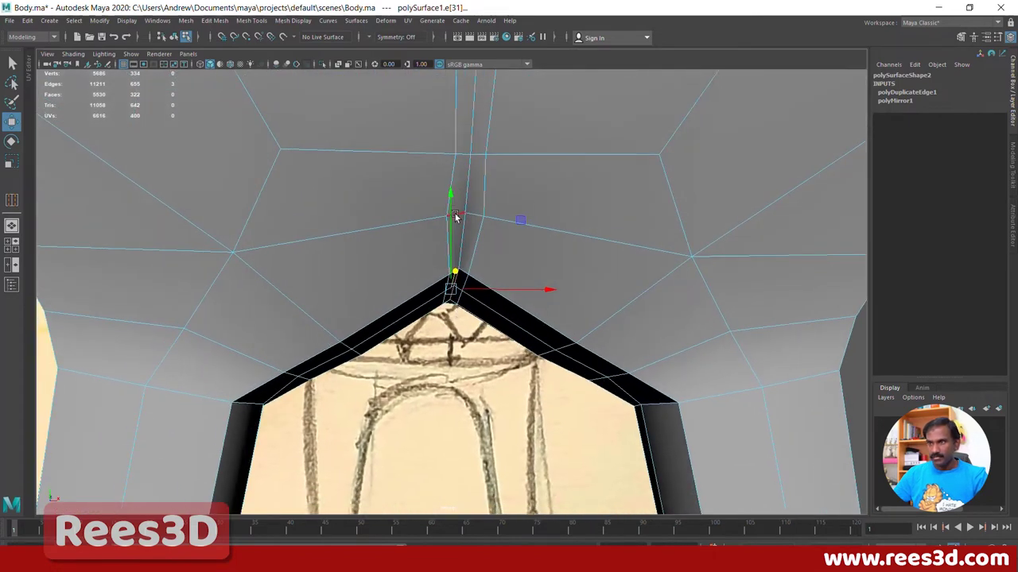
# Step: Try to lower the selected centre crotch edges without soft selection
pyautogui.hotkey('alt', 'd')
pyautogui.hotkey('ctrl', 'z')
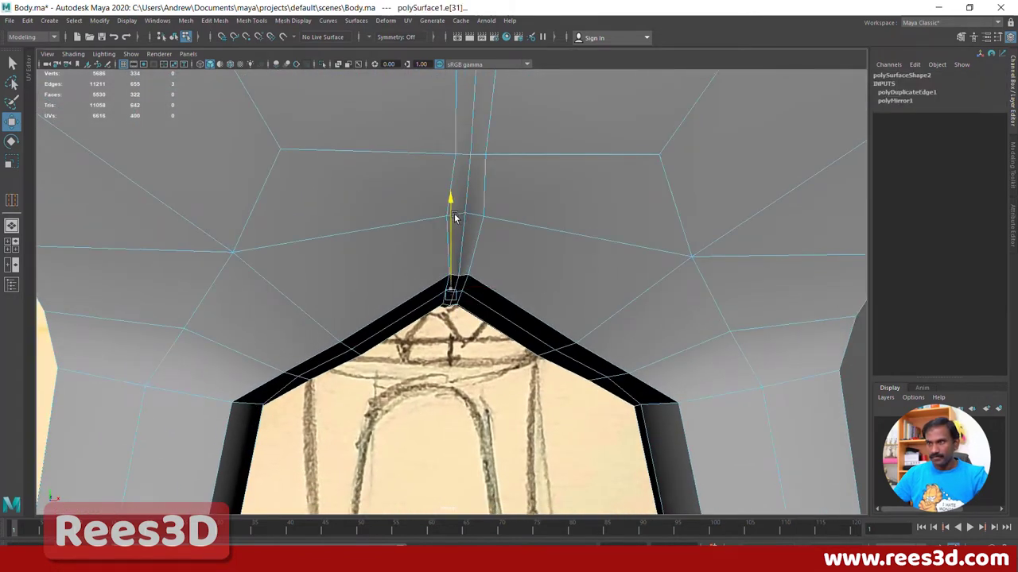
pyautogui.moveTo(454, 217); pyautogui.dragTo(455, 243)
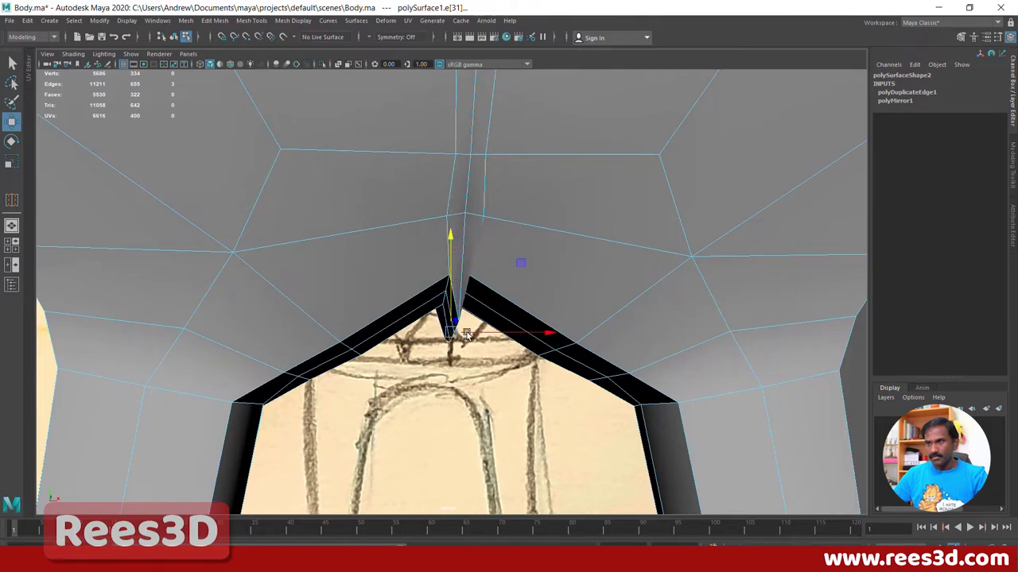
pyautogui.keyDown('alt'); pyautogui.moveTo(467, 334); pyautogui.dragTo(451, 338); pyautogui.keyUp('alt')
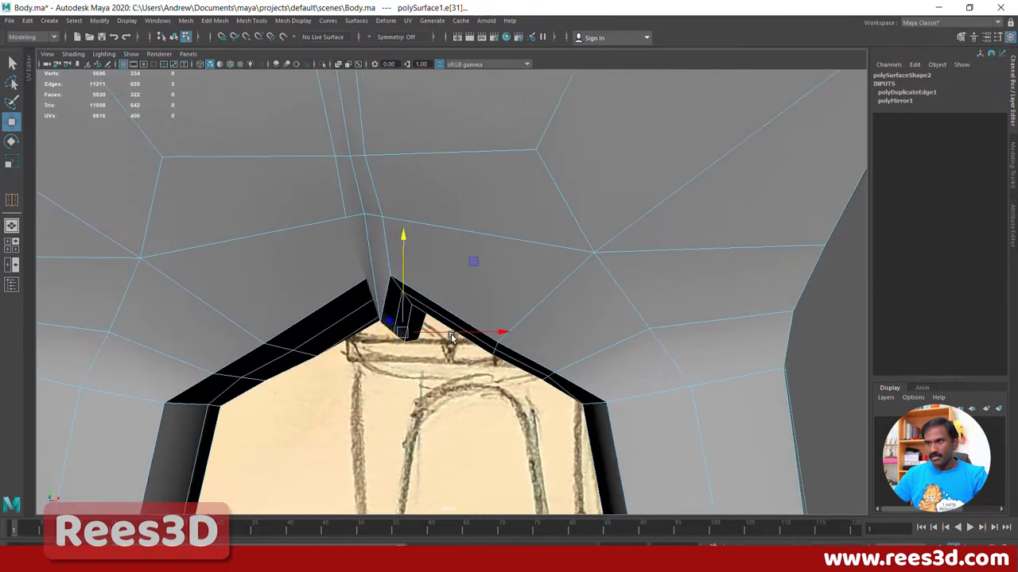
pyautogui.click(395, 288)
pyautogui.hotkey('ctrl', 'z')
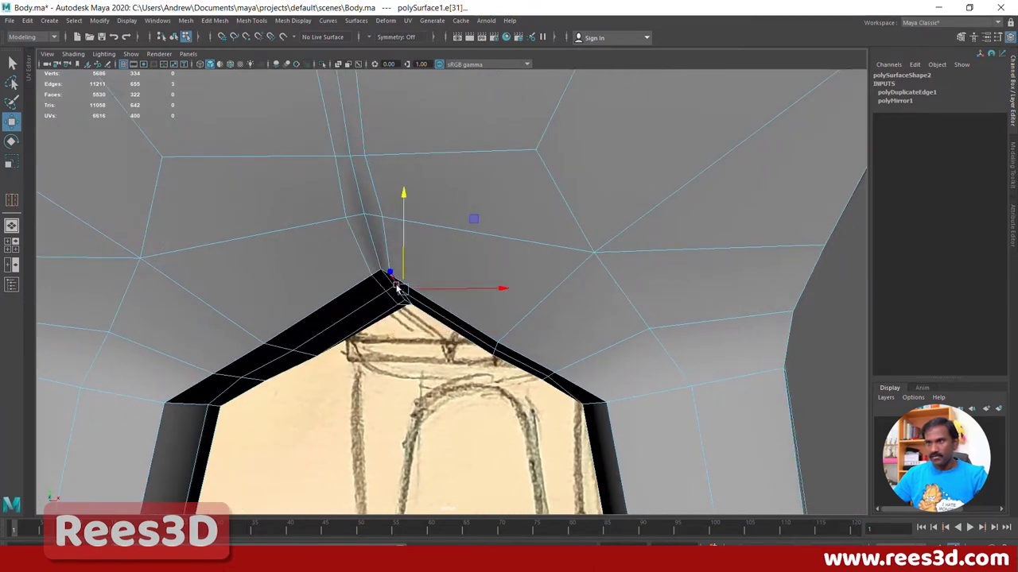
# Step: Lower the centre crotch edges with soft selection enabled for the Move tool, and switch soft selection off
pyautogui.keyDown('alt'); pyautogui.moveTo(407, 335); pyautogui.dragTo(415, 339); pyautogui.keyUp('alt')
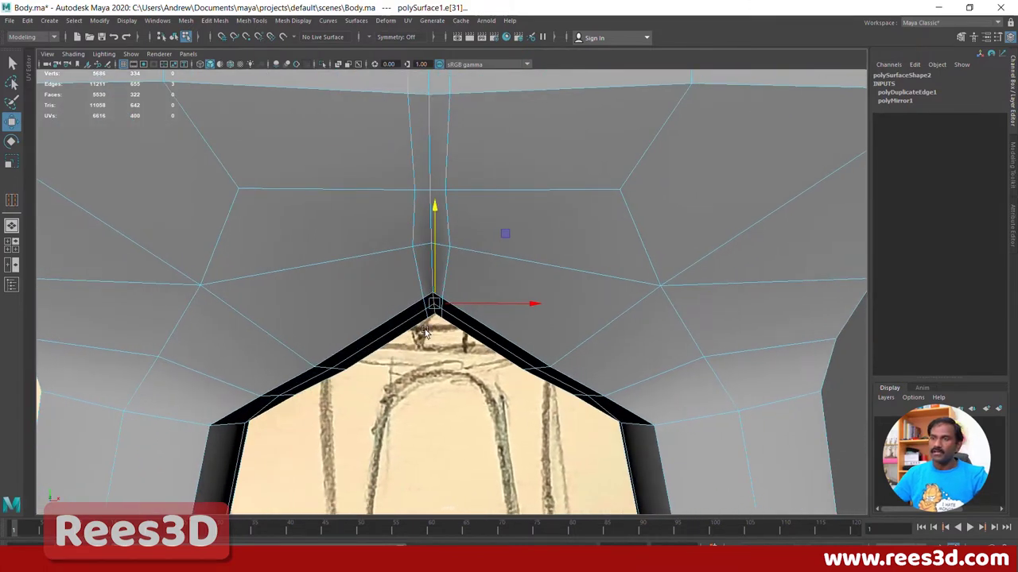
pyautogui.doubleClick(12, 121)
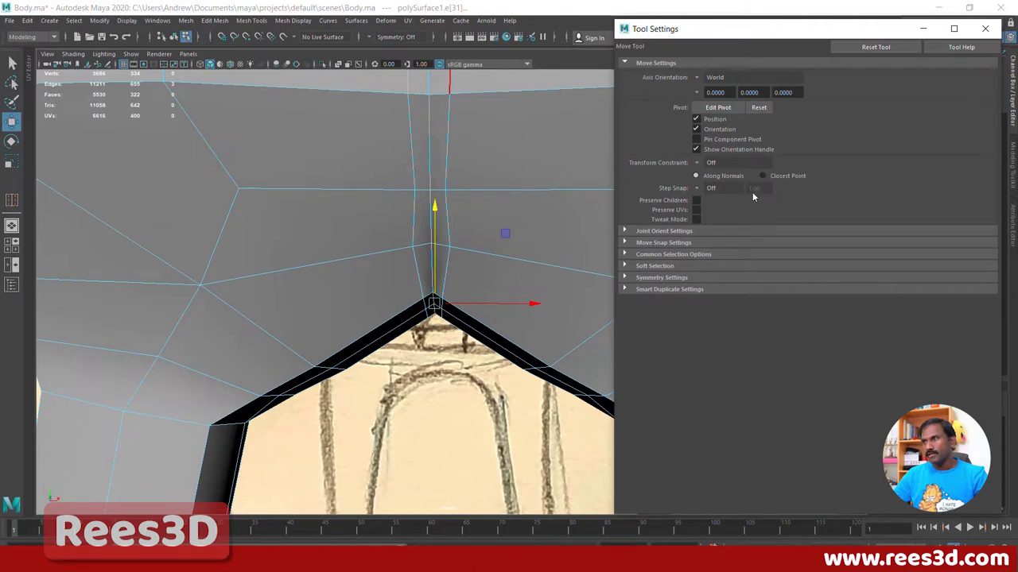
pyautogui.click(652, 266)
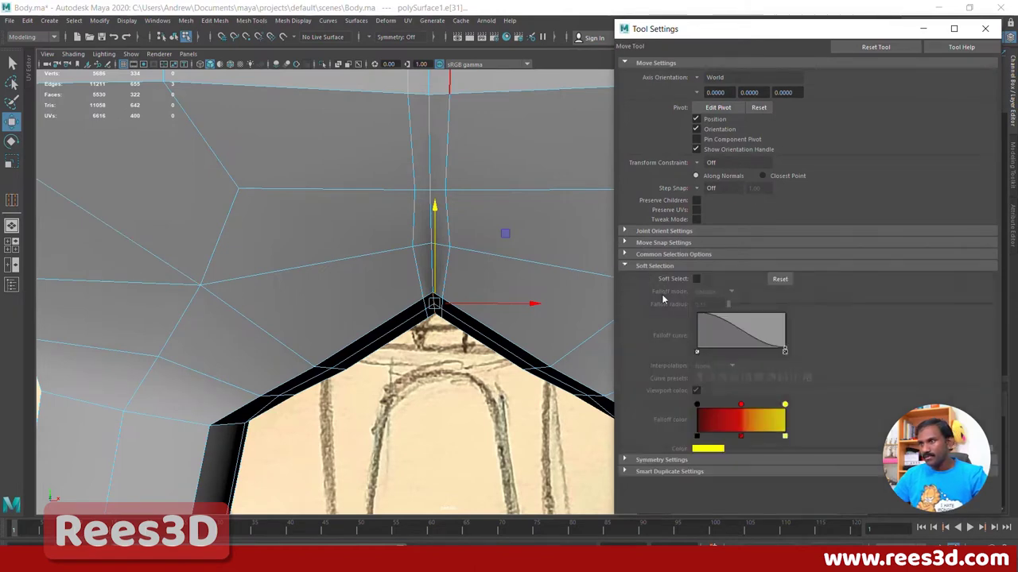
pyautogui.click(697, 280)
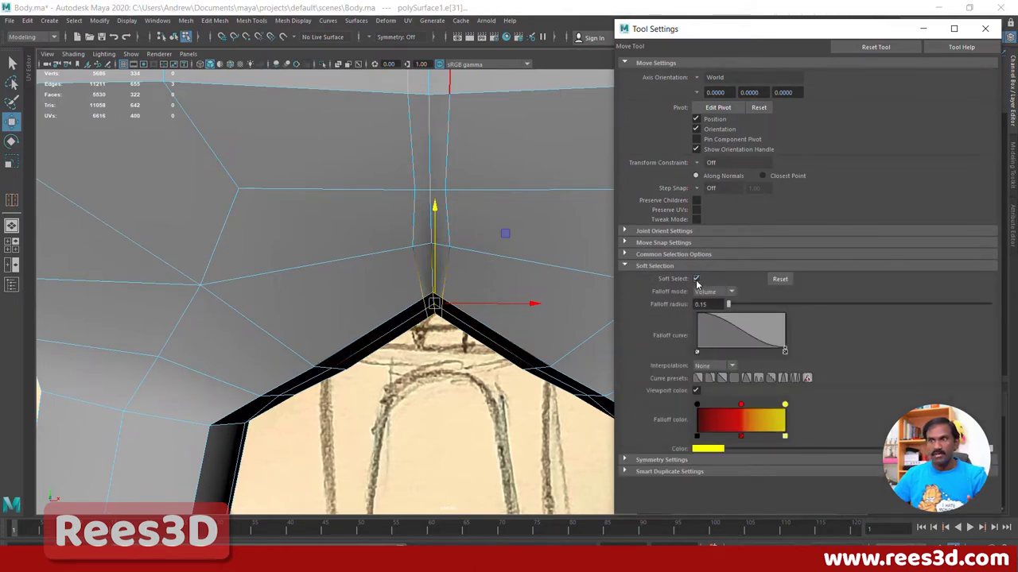
pyautogui.scroll(-3, 428, 391)
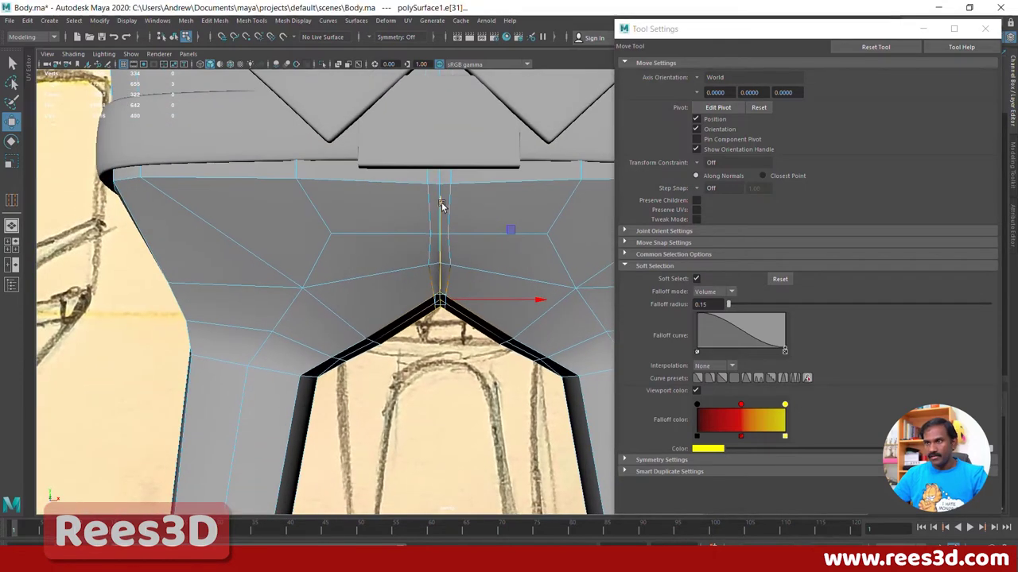
pyautogui.moveTo(440, 223); pyautogui.dragTo(443, 253)
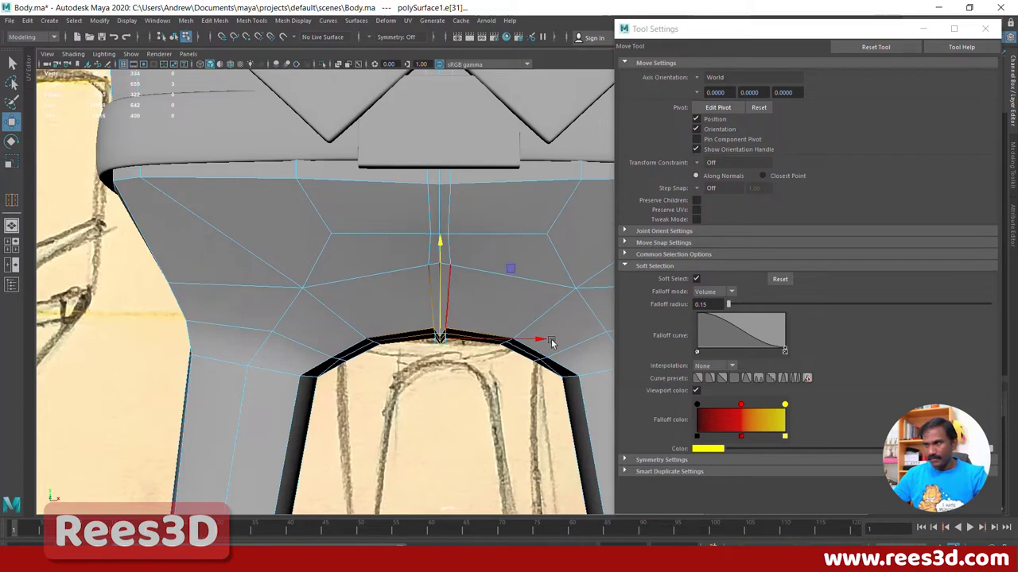
pyautogui.click(695, 279)
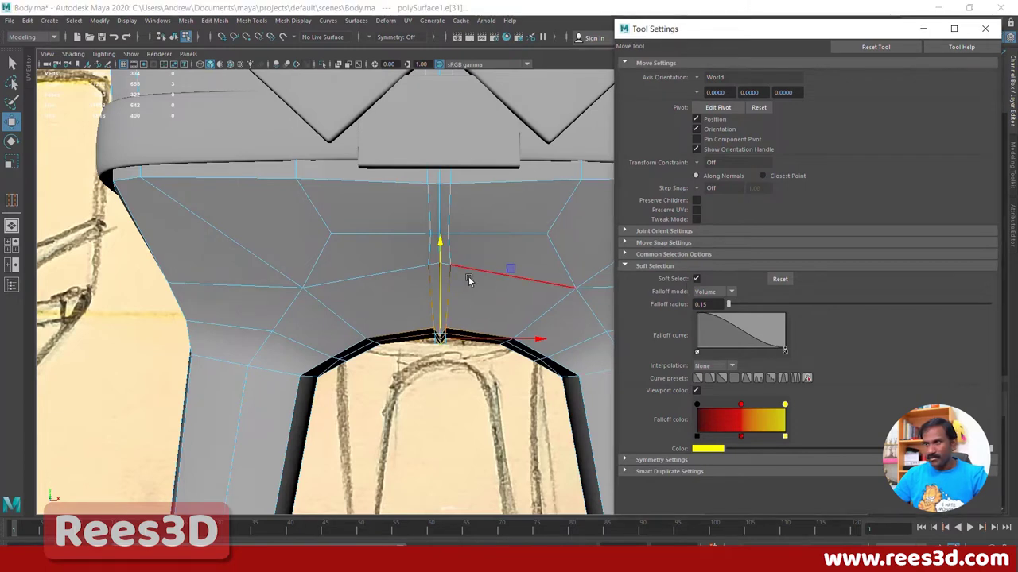
pyautogui.click(696, 279)
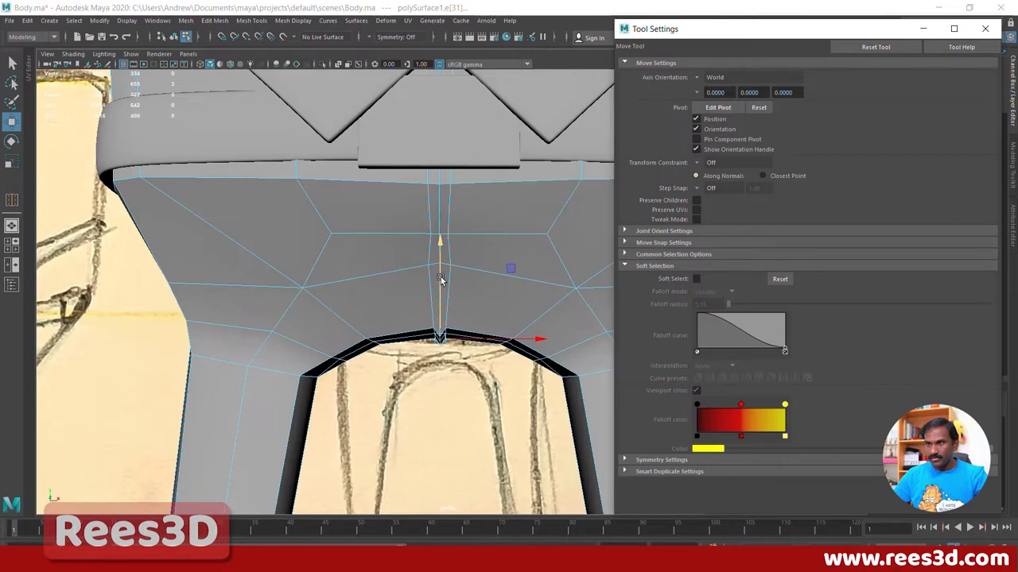
# Step: Raise the selected centre crotch edges slightly and check the trousers in Object mode with the smooth preview on
pyautogui.moveTo(442, 279); pyautogui.dragTo(441, 274)
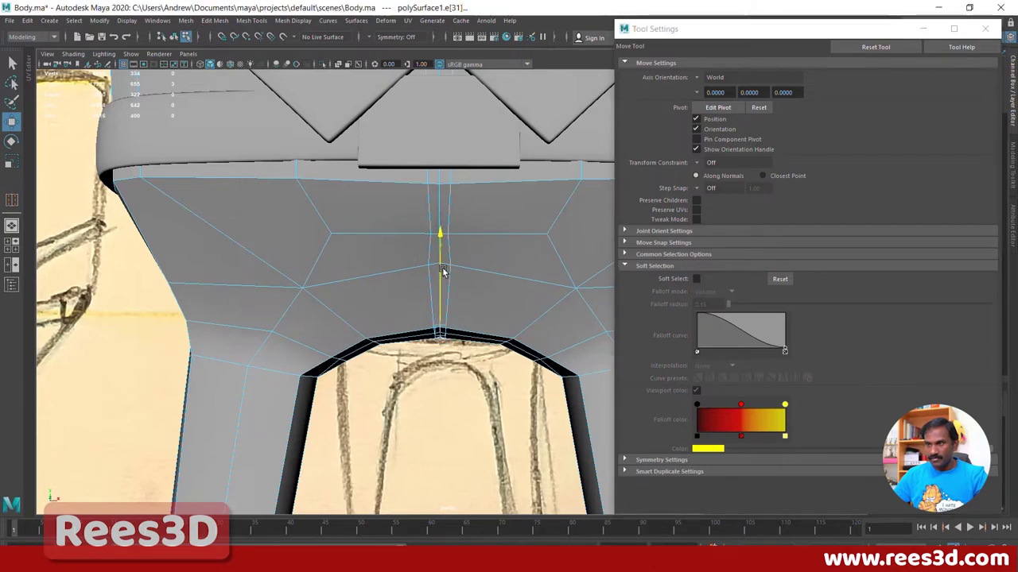
pyautogui.moveTo(540, 316)
pyautogui.keyDown('alt'); pyautogui.mouseDown(button='right')
pyautogui.moveTo(220, 343)
pyautogui.moveTo(267, 379)
pyautogui.mouseUp(button='right'); pyautogui.keyUp('alt')
pyautogui.moveTo(541, 374)
pyautogui.keyDown('alt'); pyautogui.mouseDown()
pyautogui.moveTo(432, 390)
pyautogui.moveTo(429, 381)
pyautogui.mouseUp(); pyautogui.keyUp('alt')
pyautogui.moveTo(433, 328); pyautogui.dragTo(442, 359, button='right')
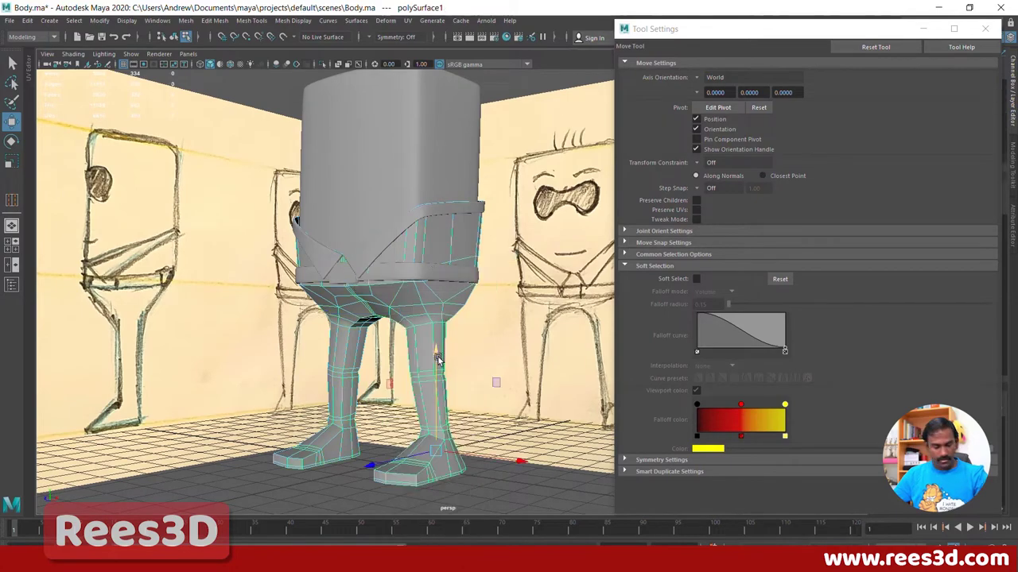
pyautogui.press('3')
pyautogui.click(516, 377)
pyautogui.keyDown('alt'); pyautogui.moveTo(350, 377); pyautogui.dragTo(453, 370); pyautogui.keyUp('alt')
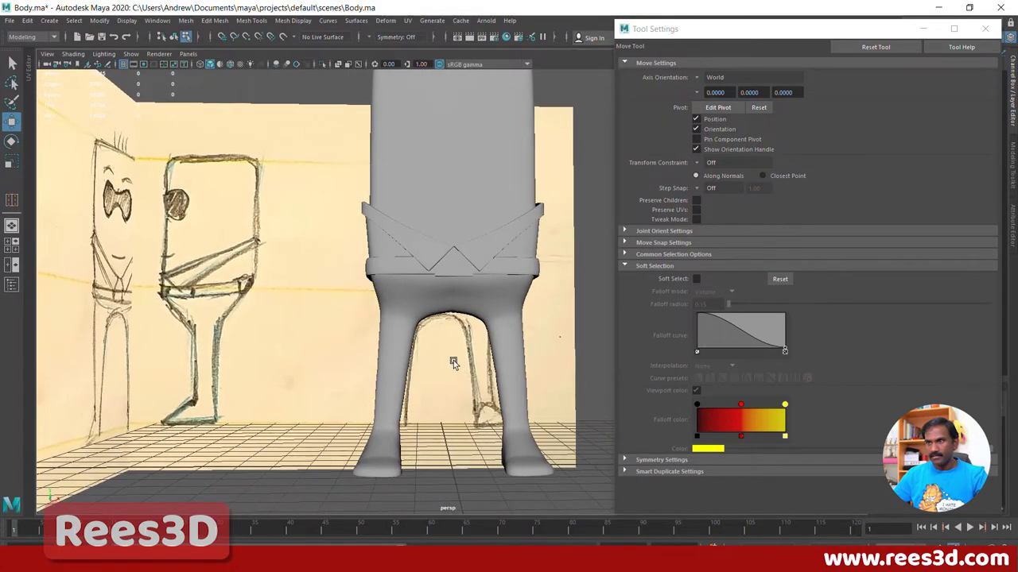
pyautogui.keyDown('alt'); pyautogui.moveTo(453, 362); pyautogui.dragTo(538, 334, button='right'); pyautogui.keyUp('alt')
pyautogui.keyDown('alt'); pyautogui.moveTo(538, 334); pyautogui.dragTo(465, 408, button='middle'); pyautogui.keyUp('alt')
pyautogui.keyDown('alt'); pyautogui.moveTo(466, 407); pyautogui.dragTo(403, 320); pyautogui.keyUp('alt')
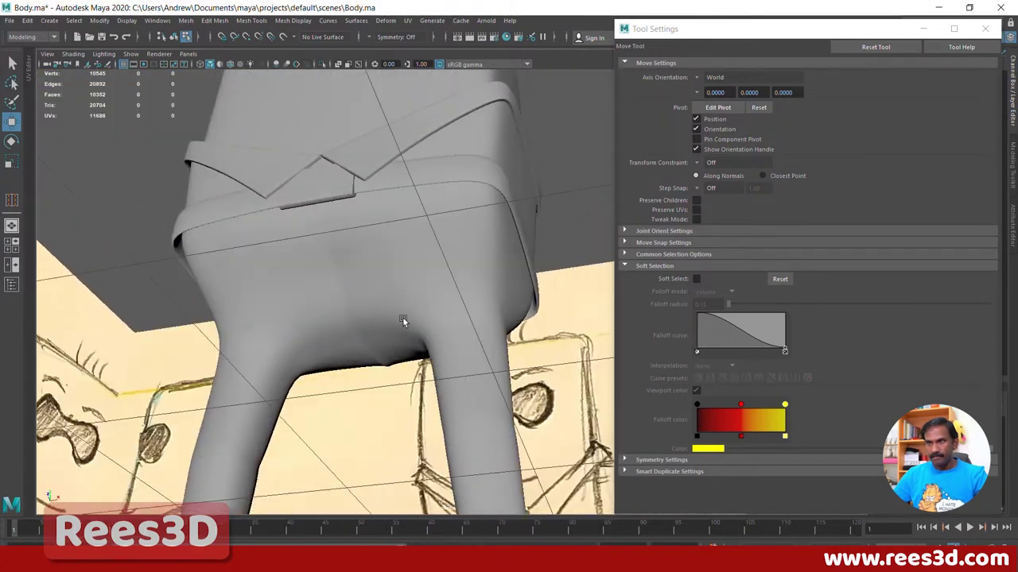
# Step: Turn off the smooth preview on the trousers mesh and select the centre-line vertex between the belt buckle and the crotch
pyautogui.click(388, 329)
pyautogui.keyDown('alt'); pyautogui.moveTo(387, 334); pyautogui.dragTo(402, 320, button='right'); pyautogui.keyUp('alt')
pyautogui.keyDown('alt'); pyautogui.moveTo(402, 320); pyautogui.dragTo(408, 377, button='middle'); pyautogui.keyUp('alt')
pyautogui.keyDown('alt'); pyautogui.moveTo(408, 377); pyautogui.dragTo(390, 401); pyautogui.keyUp('alt')
pyautogui.click(334, 347)
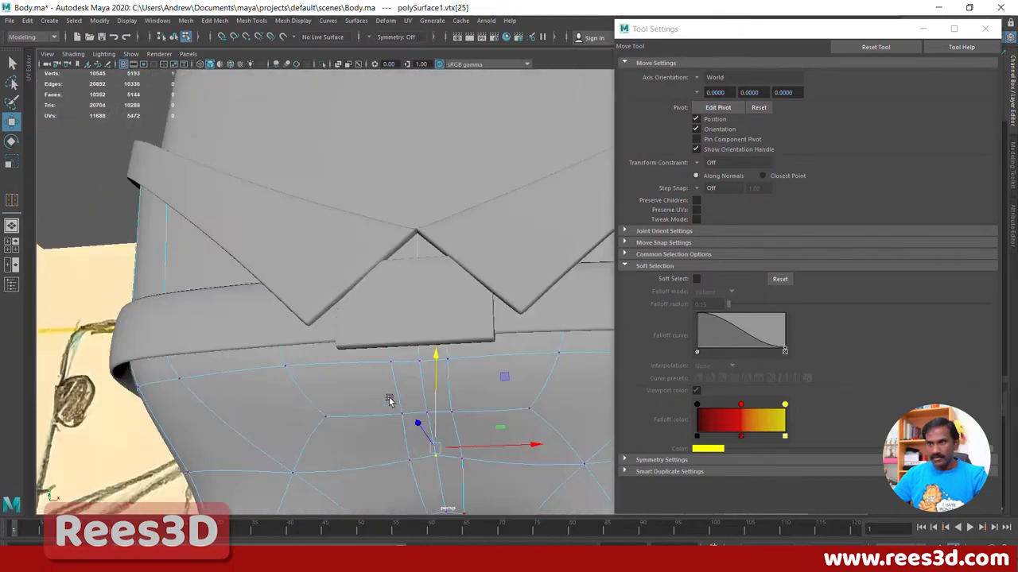
pyautogui.press('1')
pyautogui.press('4')
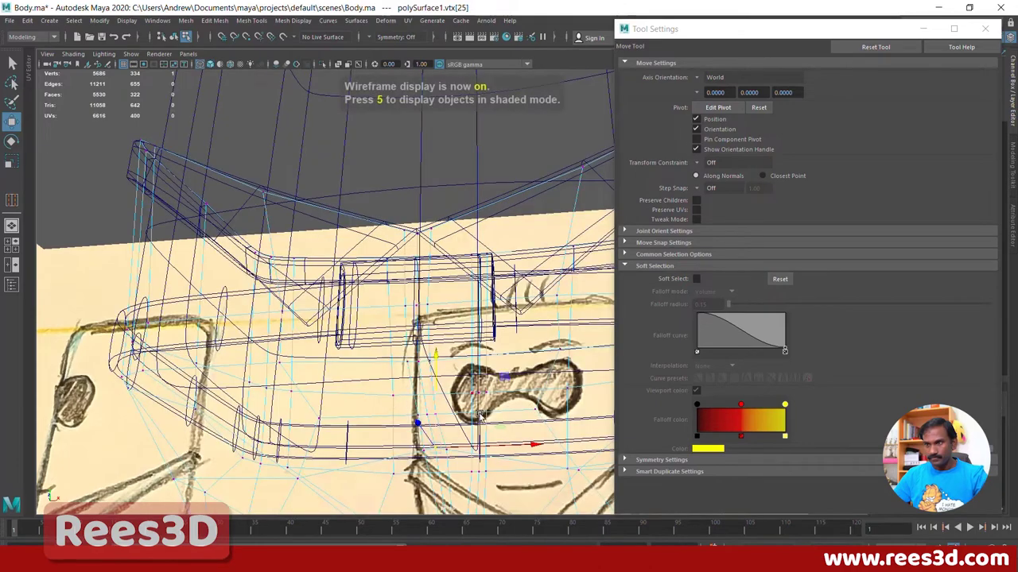
pyautogui.press('5')
pyautogui.moveTo(486, 405)
pyautogui.keyDown('alt'); pyautogui.mouseDown()
pyautogui.moveTo(430, 362)
pyautogui.moveTo(364, 445)
pyautogui.moveTo(491, 364)
pyautogui.moveTo(539, 379)
pyautogui.moveTo(218, 384)
pyautogui.moveTo(145, 373)
pyautogui.mouseUp(); pyautogui.keyUp('alt')
pyautogui.scroll(4, 372, 385)
pyautogui.keyDown('alt'); pyautogui.moveTo(372, 386); pyautogui.dragTo(461, 290); pyautogui.keyUp('alt')
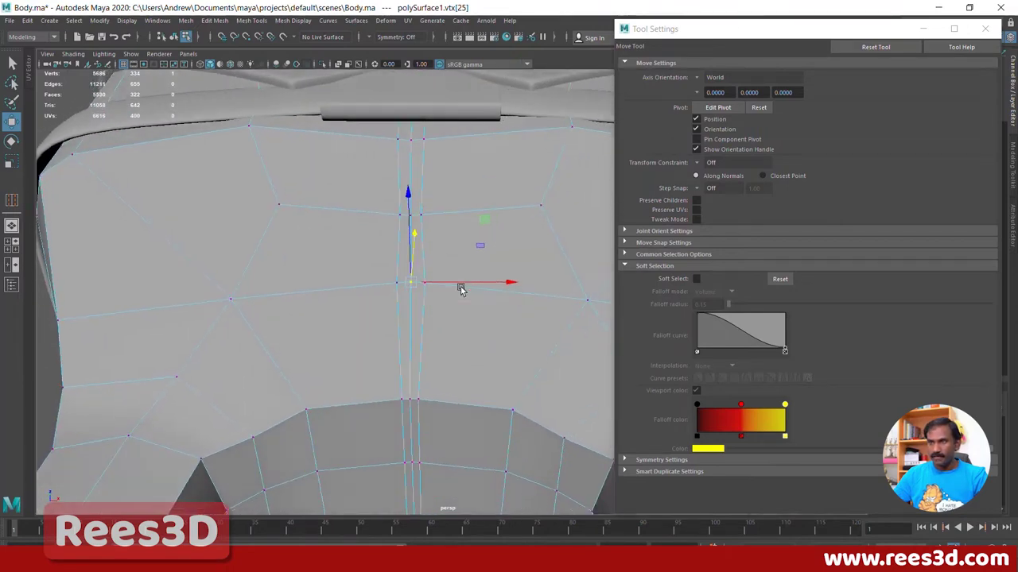
# Step: Slide the edges beside the trousers' centre line, from the belt front through the crotch to the back, away from the centre
pyautogui.rightClick(438, 239)
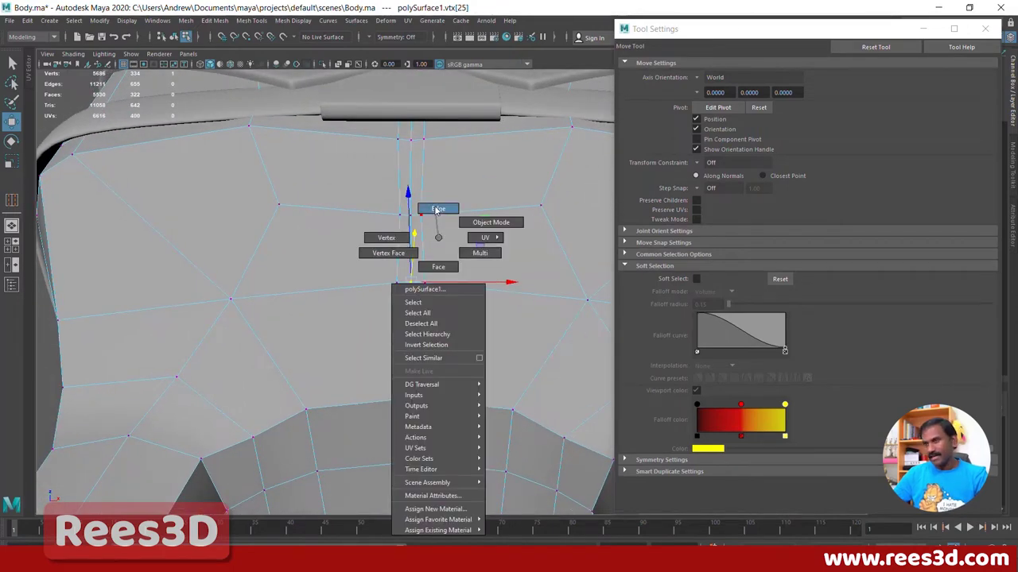
pyautogui.click(435, 243)
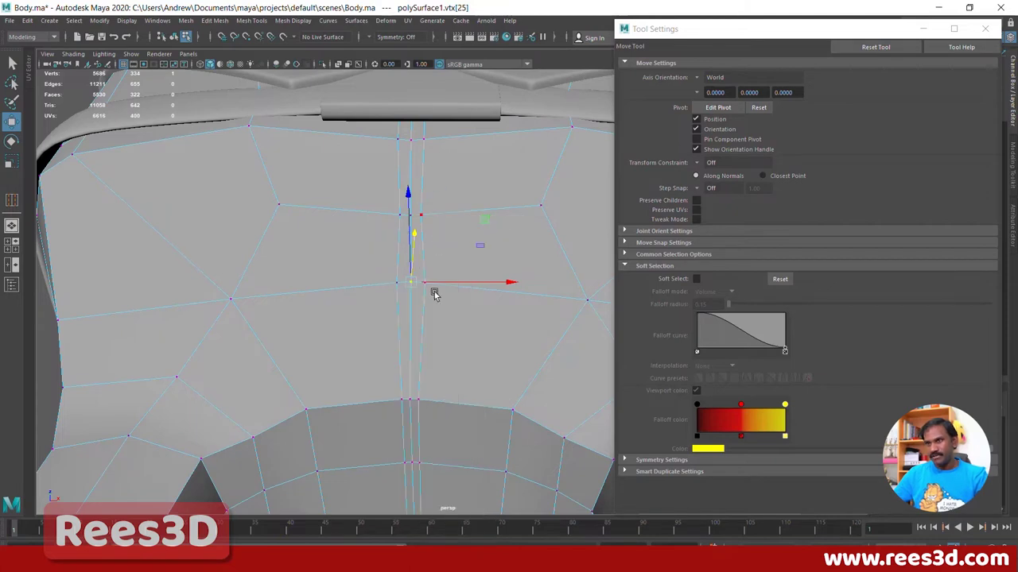
pyautogui.rightClick(446, 209)
pyautogui.click(426, 202)
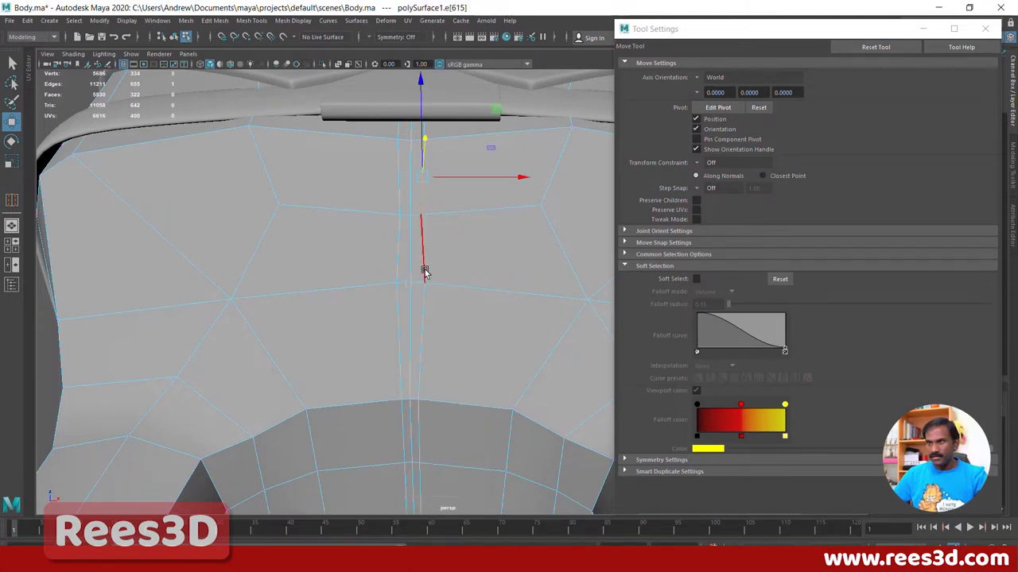
pyautogui.keyDown('shift'); pyautogui.click(427, 266); pyautogui.keyUp('shift')
pyautogui.keyDown('shift'); pyautogui.click(424, 318); pyautogui.keyUp('shift')
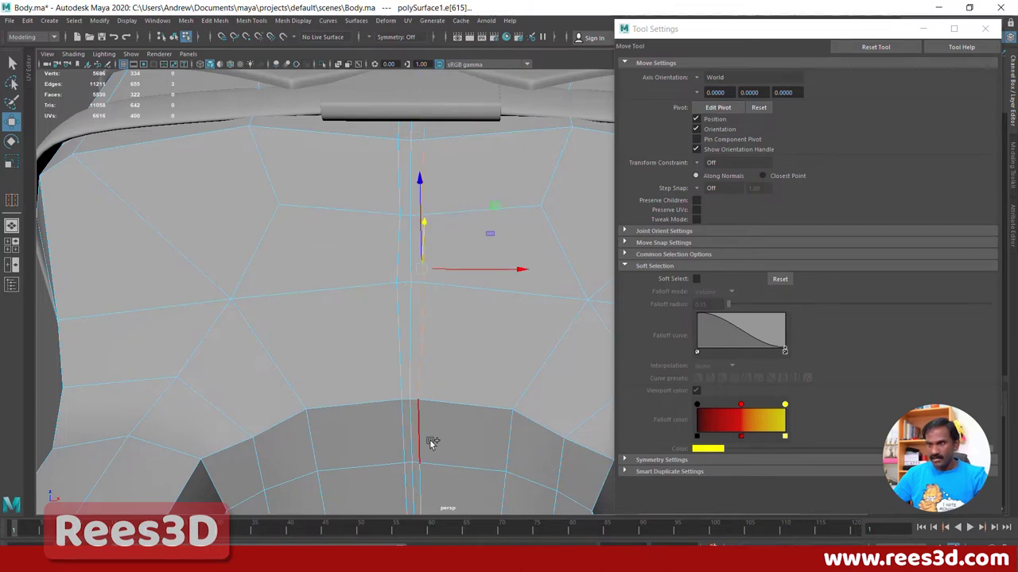
pyautogui.keyDown('alt'); pyautogui.moveTo(519, 436); pyautogui.dragTo(413, 324); pyautogui.keyUp('alt')
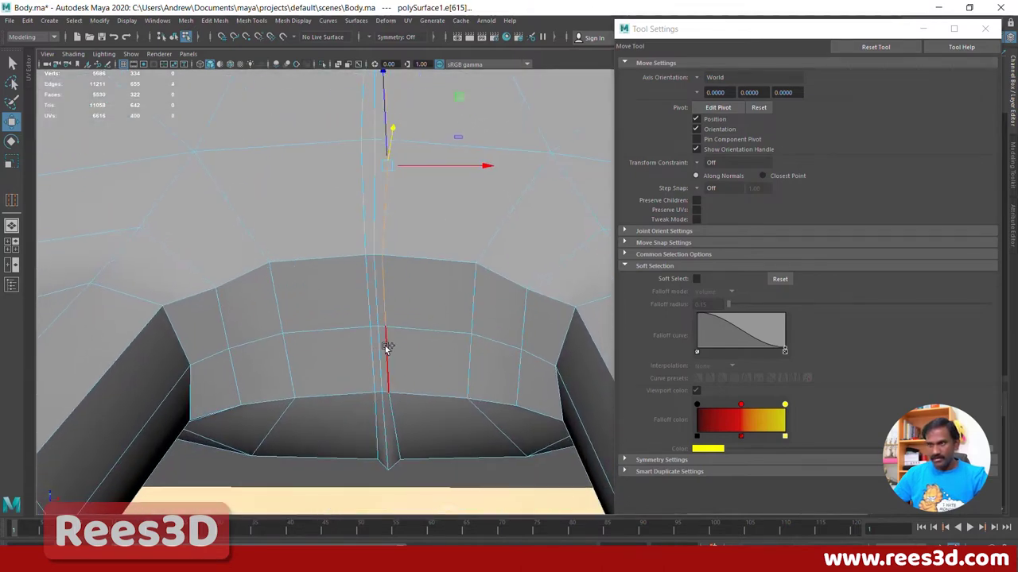
pyautogui.keyDown('shift'); pyautogui.click(386, 348); pyautogui.keyUp('shift')
pyautogui.keyDown('shift'); pyautogui.click(393, 437); pyautogui.keyUp('shift')
pyautogui.keyDown('alt'); pyautogui.moveTo(519, 440); pyautogui.dragTo(477, 304); pyautogui.keyUp('alt')
pyautogui.keyDown('shift'); pyautogui.click(494, 341); pyautogui.keyUp('shift')
pyautogui.keyDown('shift'); pyautogui.rightClick(451, 262); pyautogui.keyUp('shift')
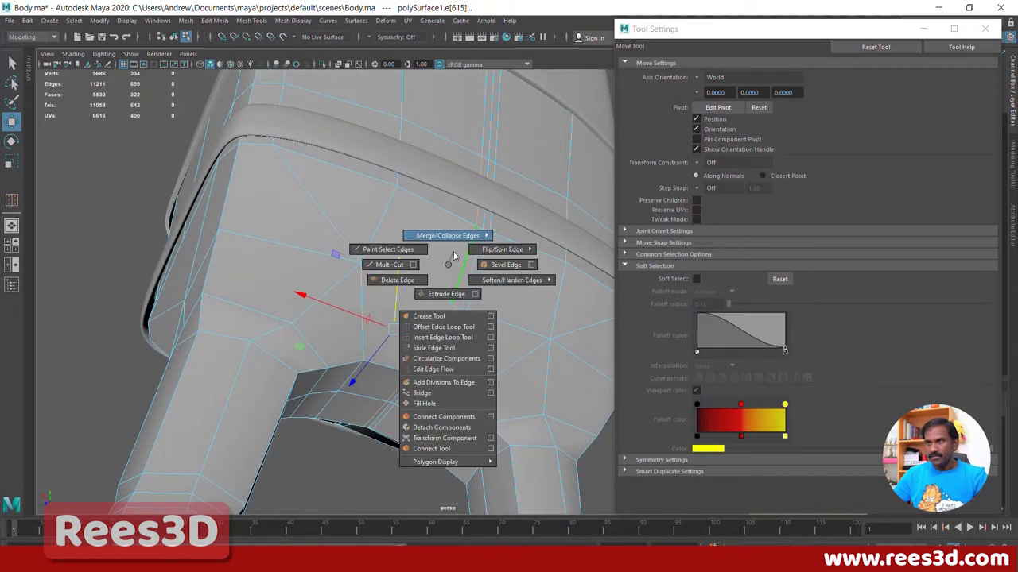
pyautogui.click(426, 349)
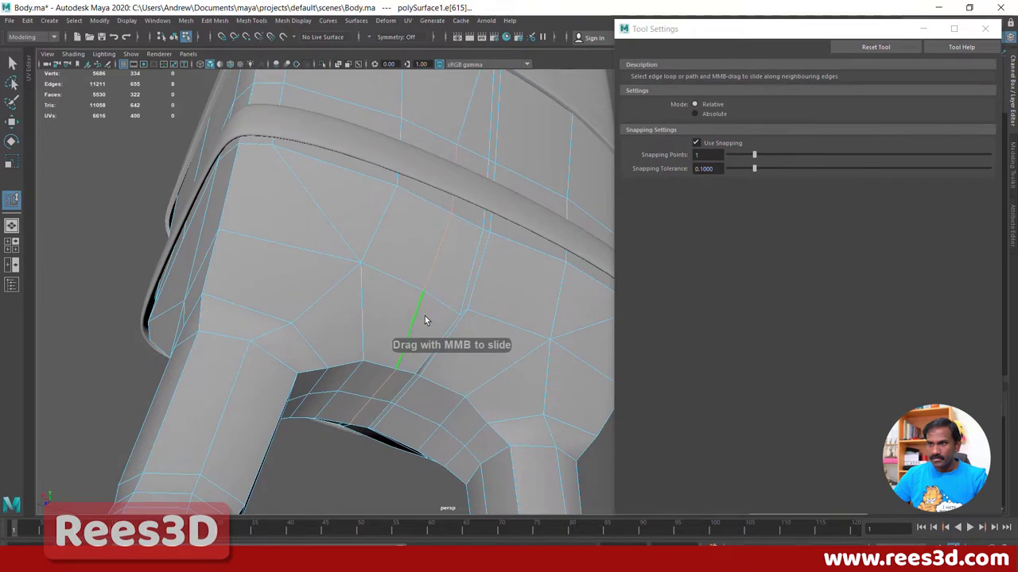
pyautogui.moveTo(405, 376)
pyautogui.keyDown('alt'); pyautogui.mouseDown()
pyautogui.moveTo(552, 347)
pyautogui.moveTo(595, 350)
pyautogui.moveTo(589, 392)
pyautogui.moveTo(606, 393)
pyautogui.moveTo(597, 387)
pyautogui.moveTo(598, 340)
pyautogui.moveTo(424, 405)
pyautogui.moveTo(400, 424)
pyautogui.moveTo(398, 352)
pyautogui.moveTo(421, 294)
pyautogui.mouseUp(); pyautogui.keyUp('alt')
# Step: Examine the crotch of the trousers in Object mode with the smooth preview on
pyautogui.moveTo(472, 262); pyautogui.dragTo(463, 333, button='right')
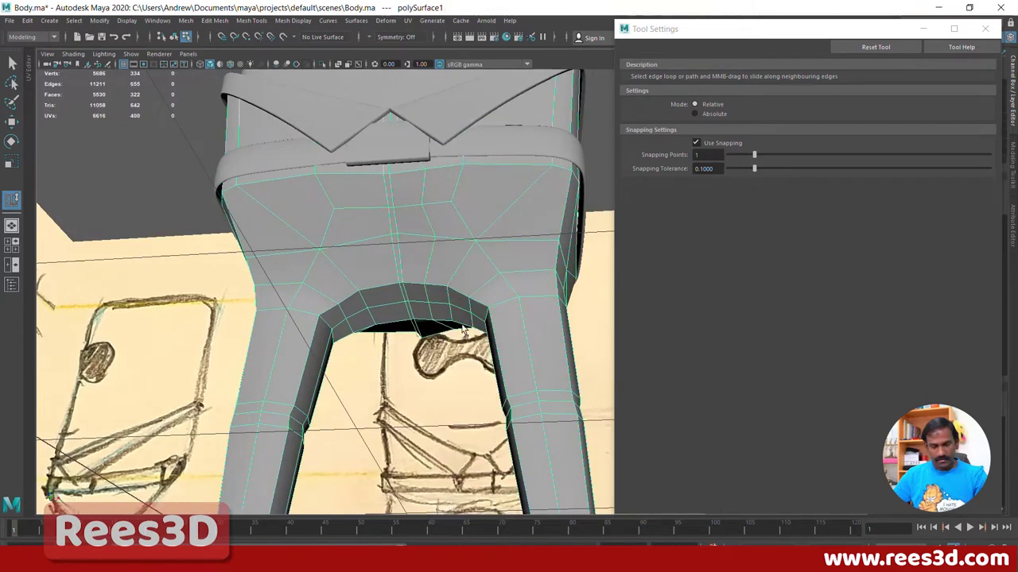
pyautogui.press('3')
pyautogui.click(589, 313)
pyautogui.moveTo(505, 323)
pyautogui.keyDown('alt'); pyautogui.mouseDown()
pyautogui.moveTo(452, 322)
pyautogui.moveTo(498, 314)
pyautogui.moveTo(470, 311)
pyautogui.moveTo(464, 329)
pyautogui.mouseUp(); pyautogui.keyUp('alt')
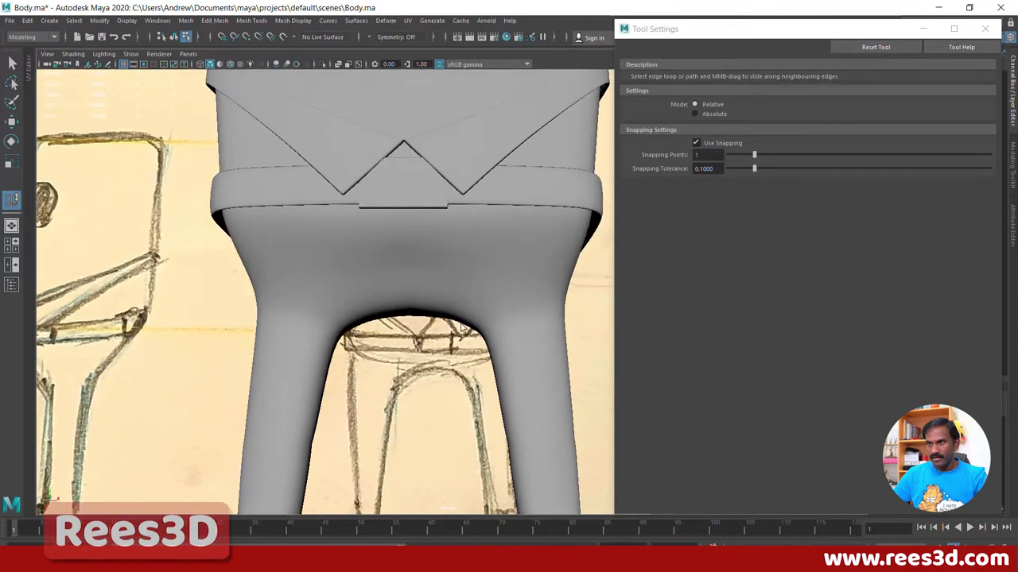
# Step: Turn off the smooth preview and delete the faces of the leg half left of the centre line in front view
pyautogui.moveTo(488, 276); pyautogui.dragTo(495, 306, button='right')
pyautogui.keyDown('alt'); pyautogui.moveTo(494, 307); pyautogui.dragTo(366, 402, button='right'); pyautogui.keyUp('alt')
pyautogui.press('1')
pyautogui.keyDown('alt'); pyautogui.moveTo(429, 418); pyautogui.dragTo(386, 412, button='right'); pyautogui.keyUp('alt')
pyautogui.moveTo(390, 306); pyautogui.dragTo(310, 199, button='right')
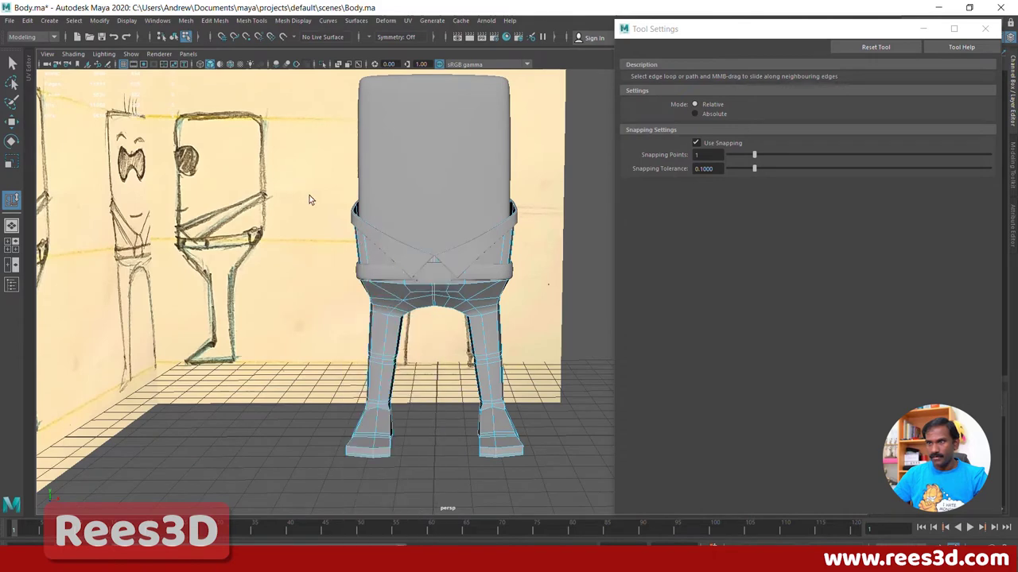
pyautogui.moveTo(431, 499); pyautogui.dragTo(641, 288)
pyautogui.press('Delete')
# Step: Try to delete the loop of faces picked from the thin strip at the trousers' centre back
pyautogui.keyDown('alt'); pyautogui.moveTo(380, 261); pyautogui.dragTo(425, 297, button='middle'); pyautogui.keyUp('alt')
pyautogui.keyDown('alt'); pyautogui.moveTo(426, 298); pyautogui.dragTo(513, 270, button='right'); pyautogui.keyUp('alt')
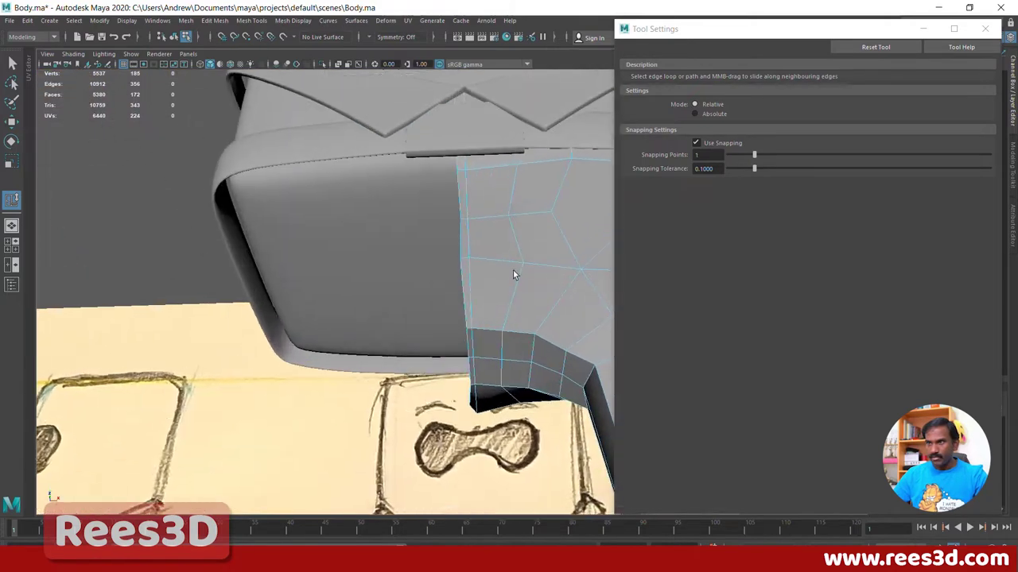
pyautogui.keyDown('alt'); pyautogui.moveTo(513, 271); pyautogui.dragTo(450, 430); pyautogui.keyUp('alt')
pyautogui.click(447, 329)
pyautogui.keyDown('alt'); pyautogui.moveTo(447, 329); pyautogui.dragTo(416, 295); pyautogui.keyUp('alt')
pyautogui.click(411, 273)
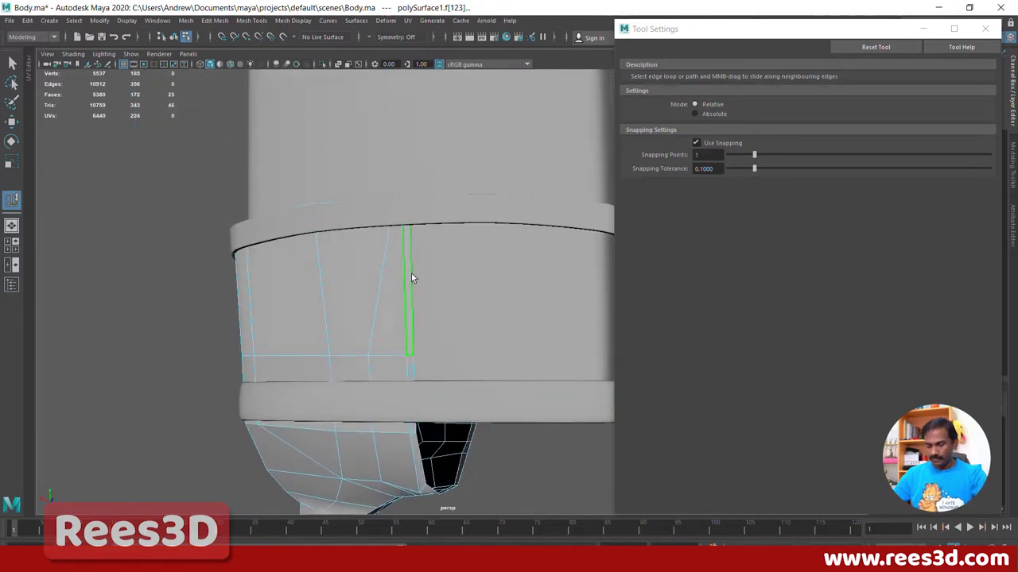
pyautogui.press('Delete')
pyautogui.hotkey('ctrl', 'z')
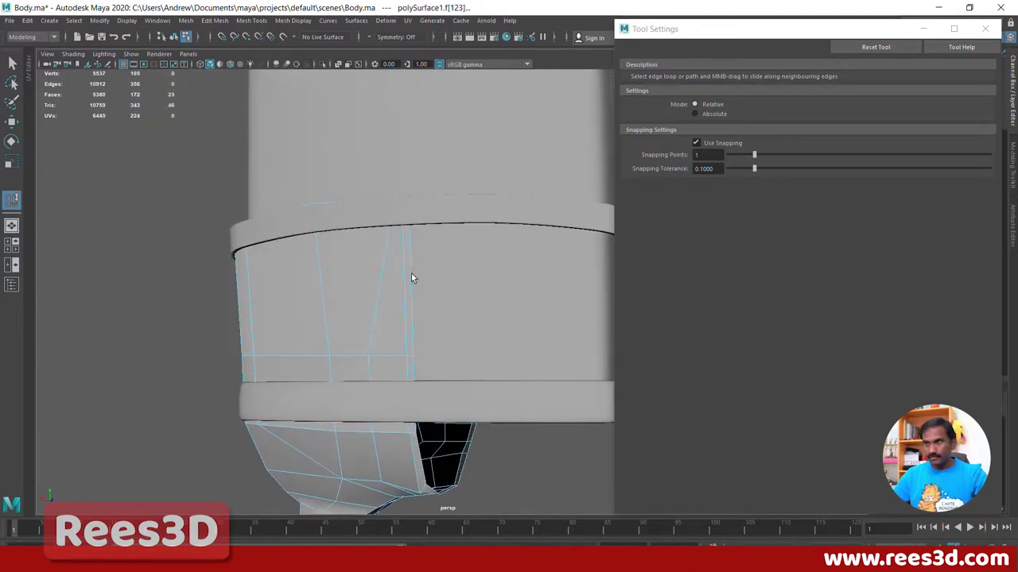
# Step: Delete the thin strip of faces along the trousers' open centre edge, from the back through the crotch to the front
pyautogui.keyDown('alt'); pyautogui.moveTo(411, 278); pyautogui.dragTo(434, 235); pyautogui.keyUp('alt')
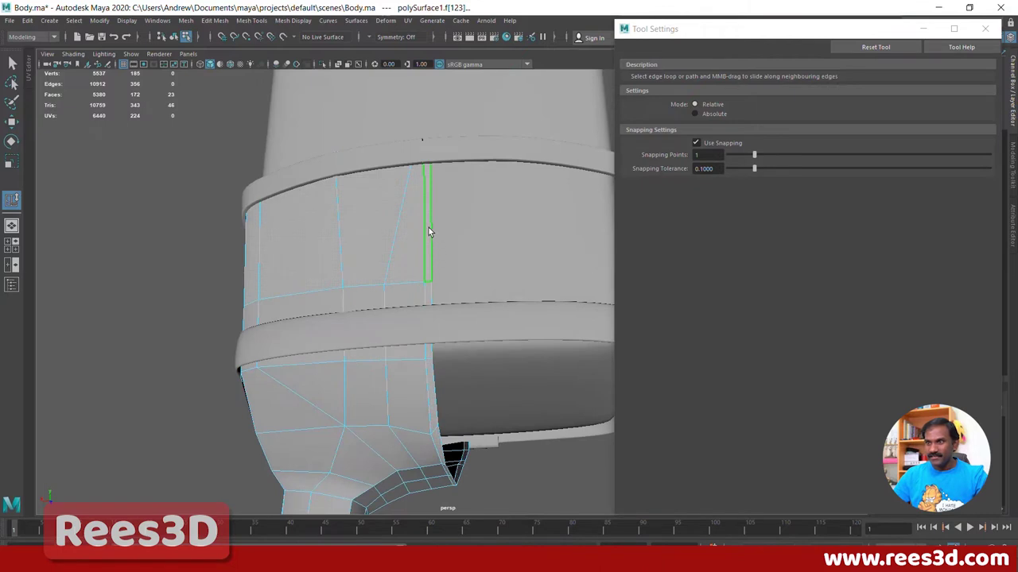
pyautogui.click(428, 294)
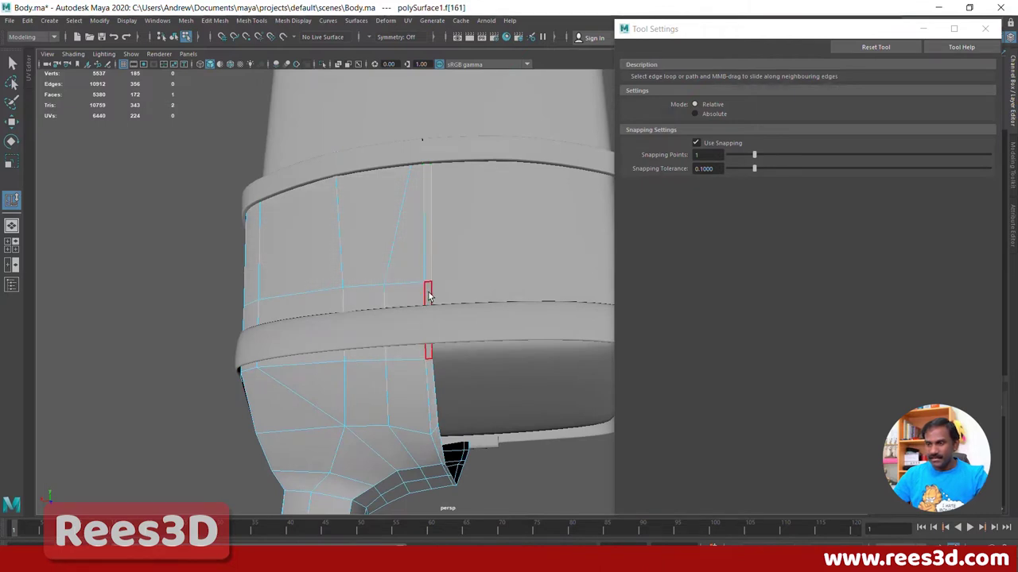
pyautogui.keyDown('shift'); pyautogui.click(428, 315); pyautogui.keyUp('shift')
pyautogui.keyDown('shift'); pyautogui.click(428, 386); pyautogui.keyUp('shift')
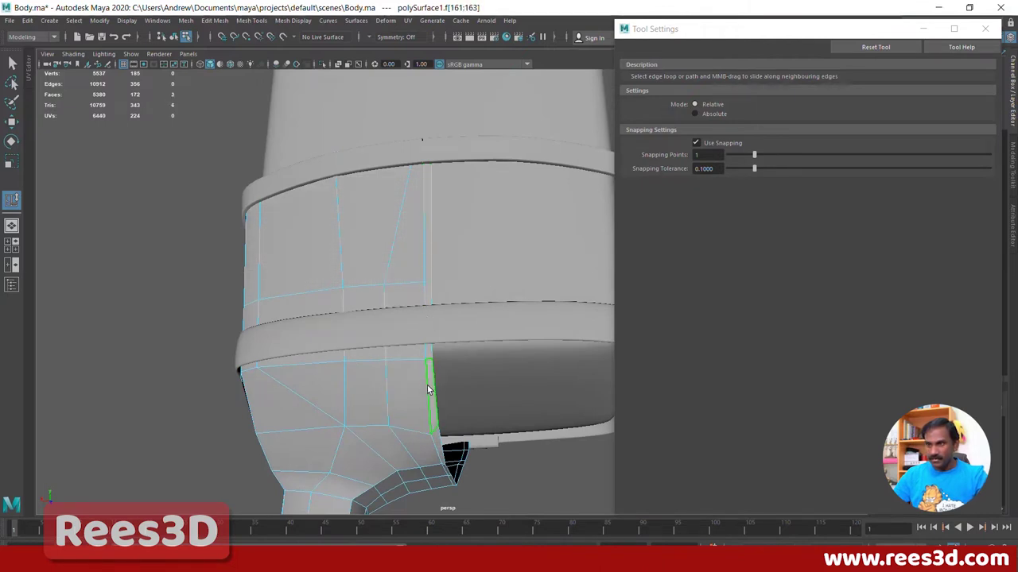
pyautogui.keyDown('shift'); pyautogui.click(436, 439); pyautogui.keyUp('shift')
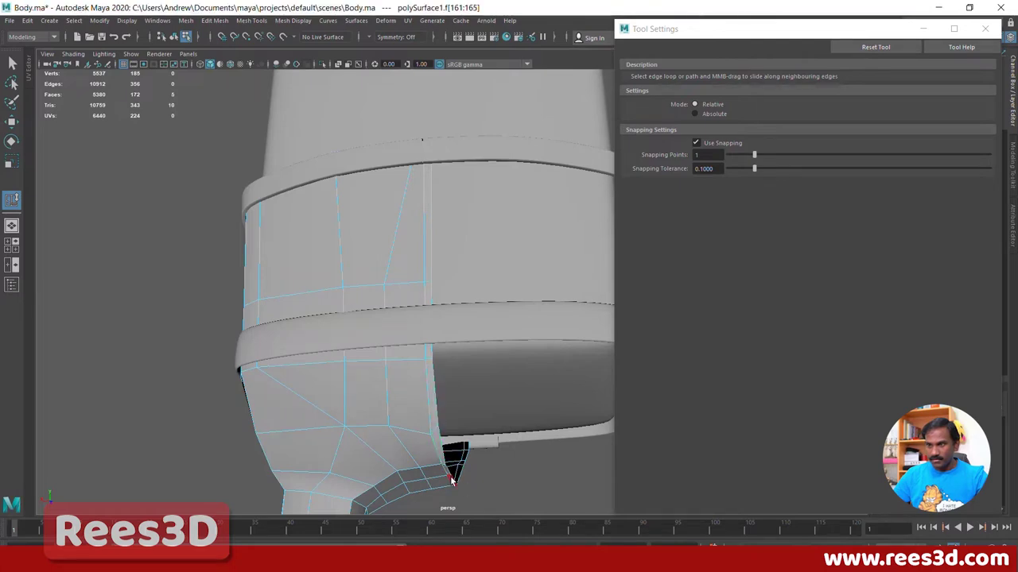
pyautogui.keyDown('alt'); pyautogui.moveTo(496, 493); pyautogui.dragTo(411, 474); pyautogui.keyUp('alt')
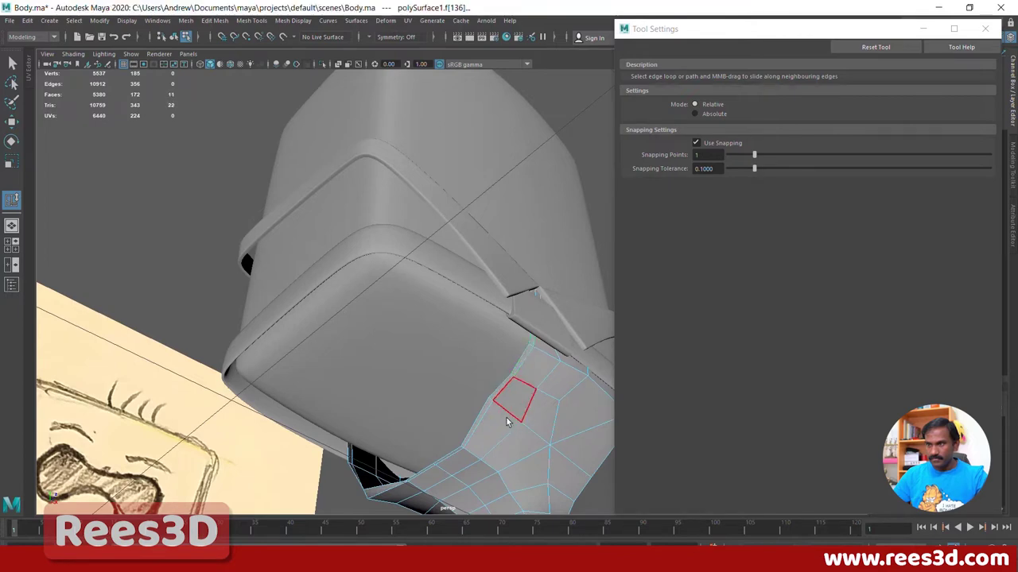
pyautogui.keyDown('alt'); pyautogui.moveTo(507, 421); pyautogui.dragTo(792, 450); pyautogui.keyUp('alt')
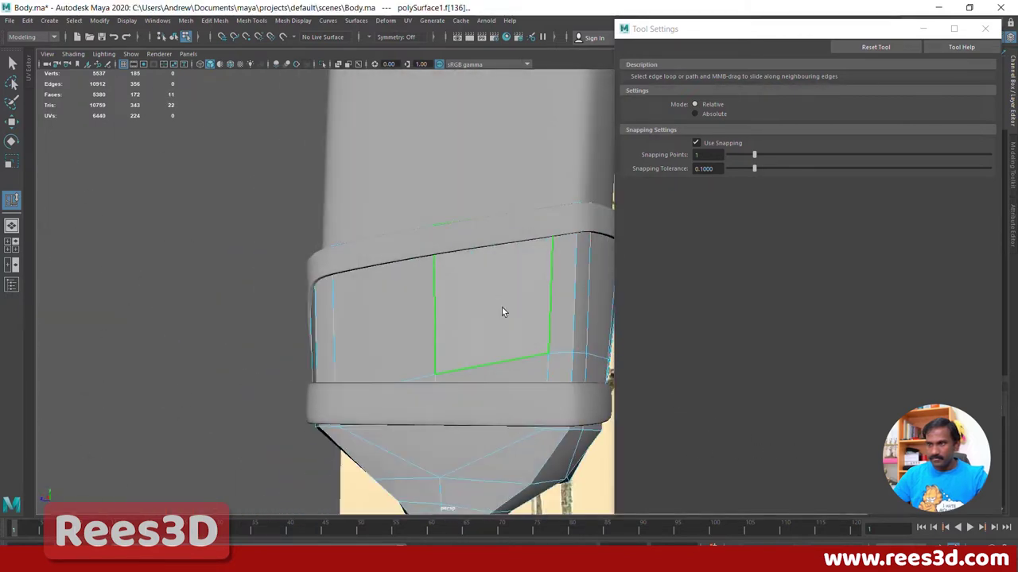
pyautogui.keyDown('alt'); pyautogui.moveTo(501, 312); pyautogui.dragTo(470, 292); pyautogui.keyUp('alt')
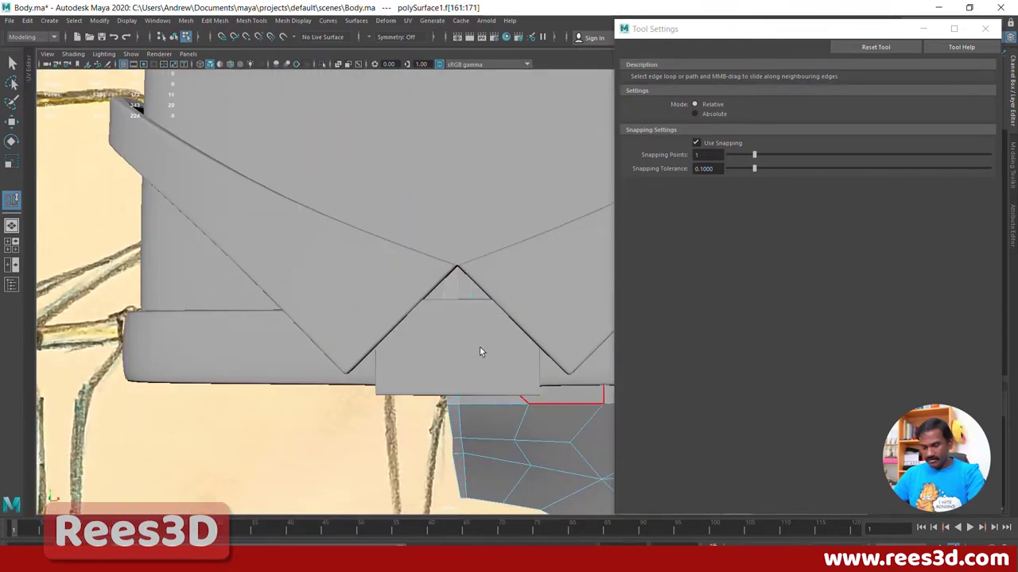
pyautogui.press('Delete')
# Step: Mirror the remaining half of the trousers to the other side in Object mode
pyautogui.keyDown('alt'); pyautogui.moveTo(483, 340); pyautogui.dragTo(254, 373, button='right'); pyautogui.keyUp('alt')
pyautogui.moveTo(254, 373)
pyautogui.keyDown('alt'); pyautogui.mouseDown()
pyautogui.moveTo(452, 305)
pyautogui.moveTo(591, 382)
pyautogui.moveTo(346, 342)
pyautogui.moveTo(424, 323)
pyautogui.moveTo(527, 361)
pyautogui.moveTo(498, 384)
pyautogui.moveTo(368, 390)
pyautogui.moveTo(318, 370)
pyautogui.moveTo(394, 398)
pyautogui.moveTo(452, 363)
pyautogui.moveTo(476, 368)
pyautogui.mouseUp(); pyautogui.keyUp('alt')
pyautogui.moveTo(485, 353)
pyautogui.mouseDown(button='right')
pyautogui.moveTo(471, 399)
pyautogui.moveTo(484, 350)
pyautogui.mouseUp(button='right')
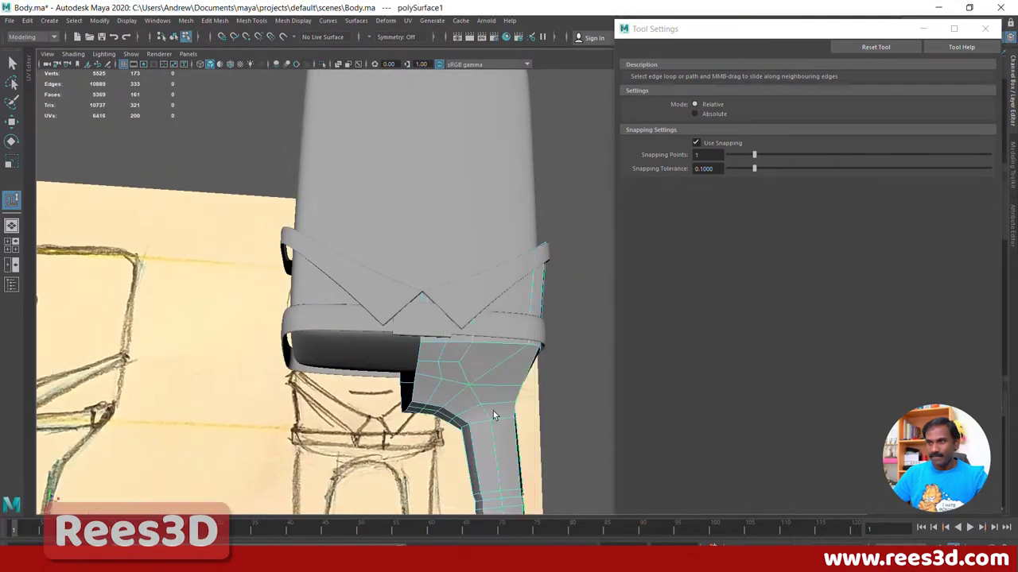
pyautogui.moveTo(484, 350)
pyautogui.keyDown('alt'); pyautogui.mouseDown()
pyautogui.moveTo(304, 430)
pyautogui.moveTo(357, 387)
pyautogui.moveTo(466, 421)
pyautogui.moveTo(361, 395)
pyautogui.moveTo(342, 401)
pyautogui.mouseUp(); pyautogui.keyUp('alt')
pyautogui.click(183, 21)
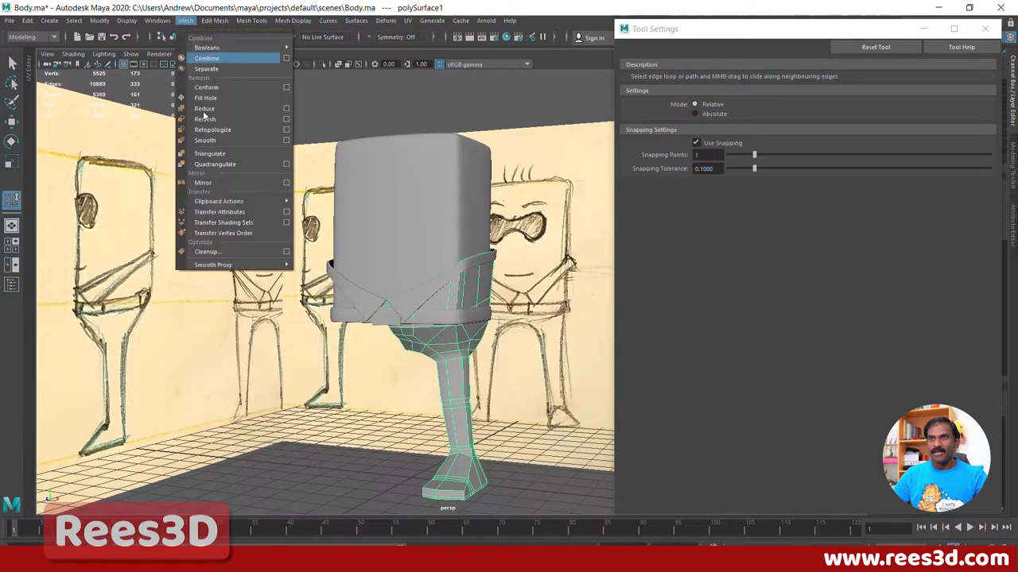
pyautogui.click(201, 184)
# Step: Inspect the mirrored trousers around the crotch and centre seam with the smooth preview on
pyautogui.keyDown('alt'); pyautogui.moveTo(415, 356); pyautogui.dragTo(458, 357); pyautogui.keyUp('alt')
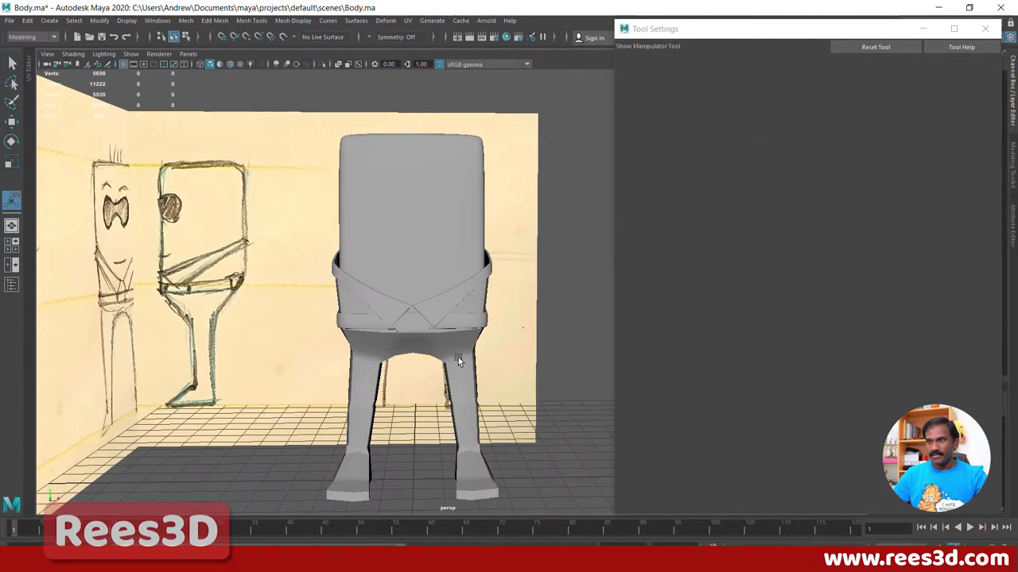
pyautogui.click(454, 364)
pyautogui.press('3')
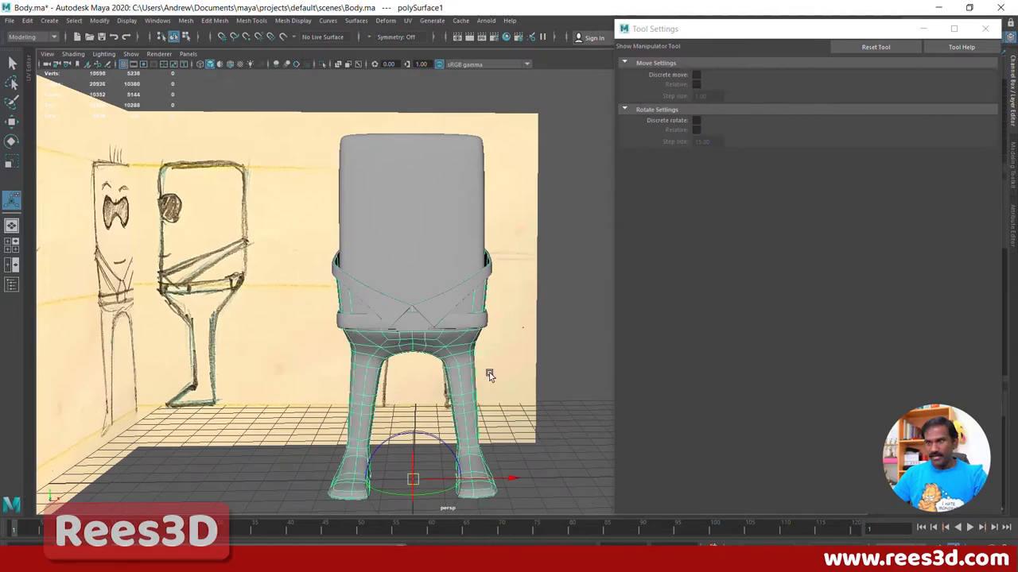
pyautogui.click(584, 342)
pyautogui.keyDown('alt'); pyautogui.moveTo(584, 342); pyautogui.dragTo(352, 376); pyautogui.keyUp('alt')
pyautogui.keyDown('alt'); pyautogui.moveTo(352, 376); pyautogui.dragTo(662, 360, button='right'); pyautogui.keyUp('alt')
pyautogui.moveTo(411, 340)
pyautogui.keyDown('alt'); pyautogui.mouseDown()
pyautogui.moveTo(448, 336)
pyautogui.moveTo(477, 314)
pyautogui.mouseUp(); pyautogui.keyUp('alt')
pyautogui.click(411, 358)
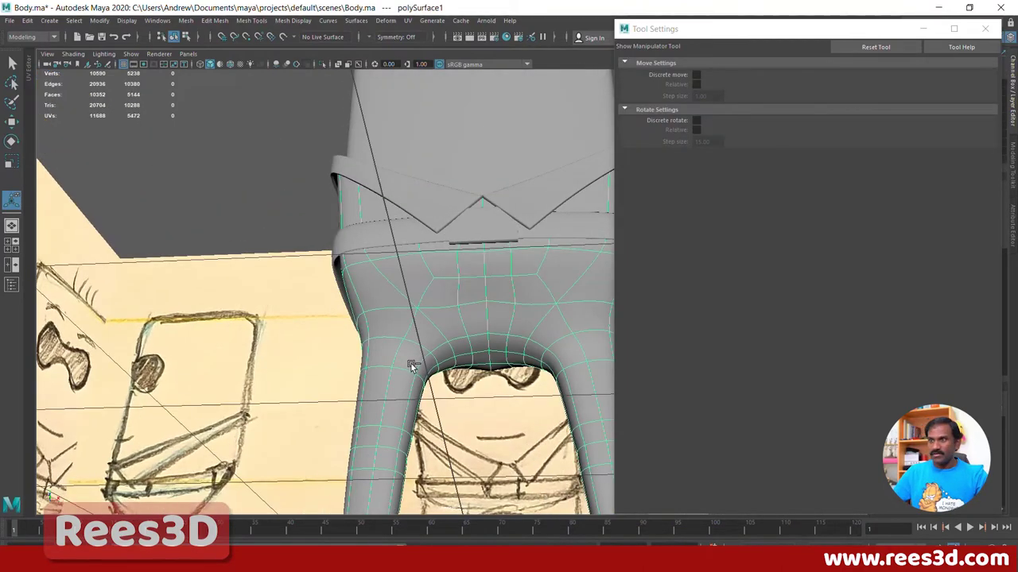
# Step: Undo the mirroring of the trousers
pyautogui.hotkey('ctrl', 'z')
pyautogui.hotkey('ctrl', 'z')
pyautogui.keyDown('alt'); pyautogui.moveTo(411, 364); pyautogui.dragTo(422, 317, button='right'); pyautogui.keyUp('alt')
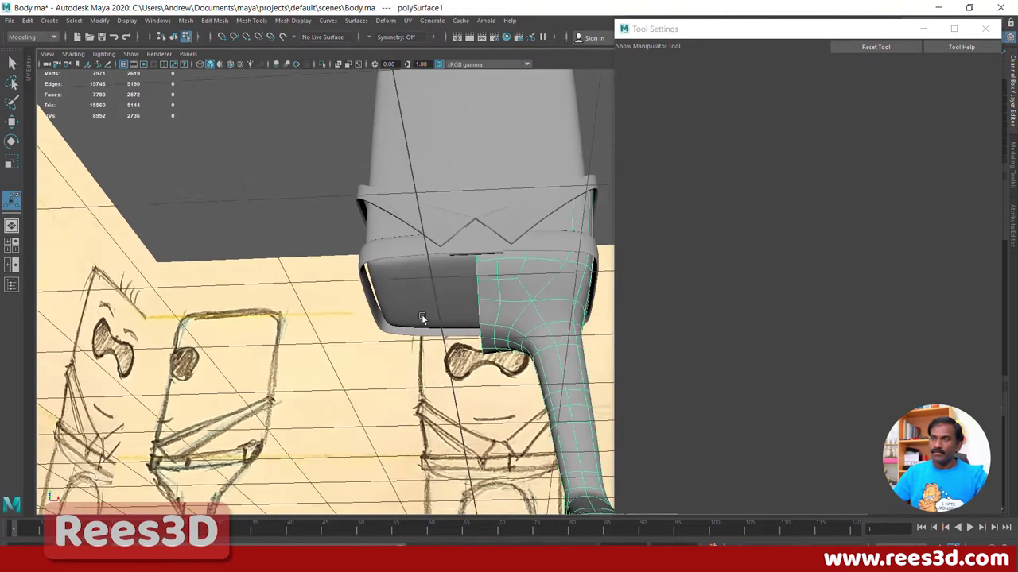
pyautogui.moveTo(423, 318)
pyautogui.keyDown('alt'); pyautogui.mouseDown()
pyautogui.moveTo(297, 377)
pyautogui.moveTo(310, 323)
pyautogui.mouseUp(); pyautogui.keyUp('alt')
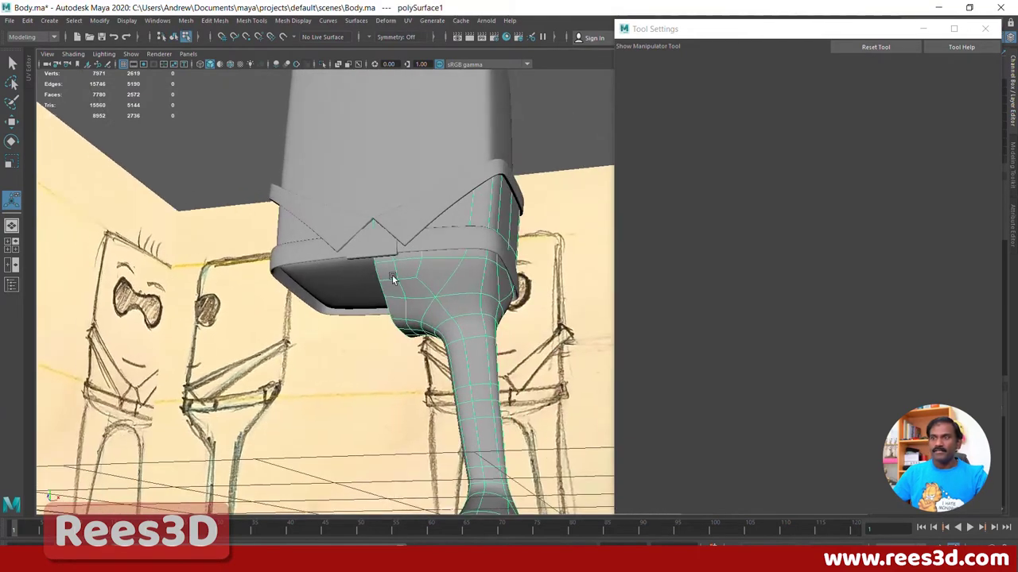
# Step: Reset the Mirror options and mirror the half trousers across the world X axis, merging the border vertices
pyautogui.click(186, 20)
pyautogui.click(287, 182)
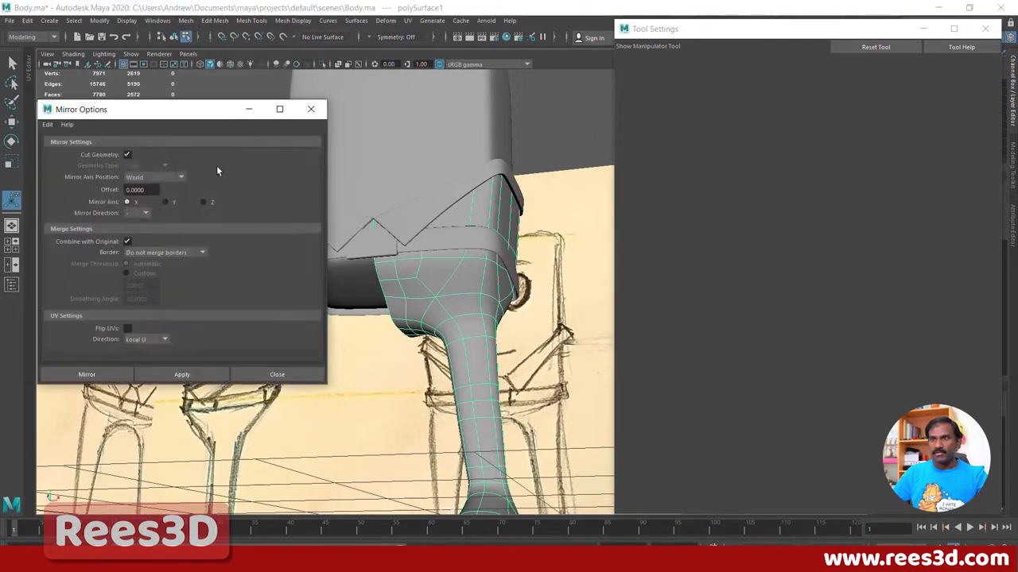
pyautogui.click(55, 125)
pyautogui.click(68, 157)
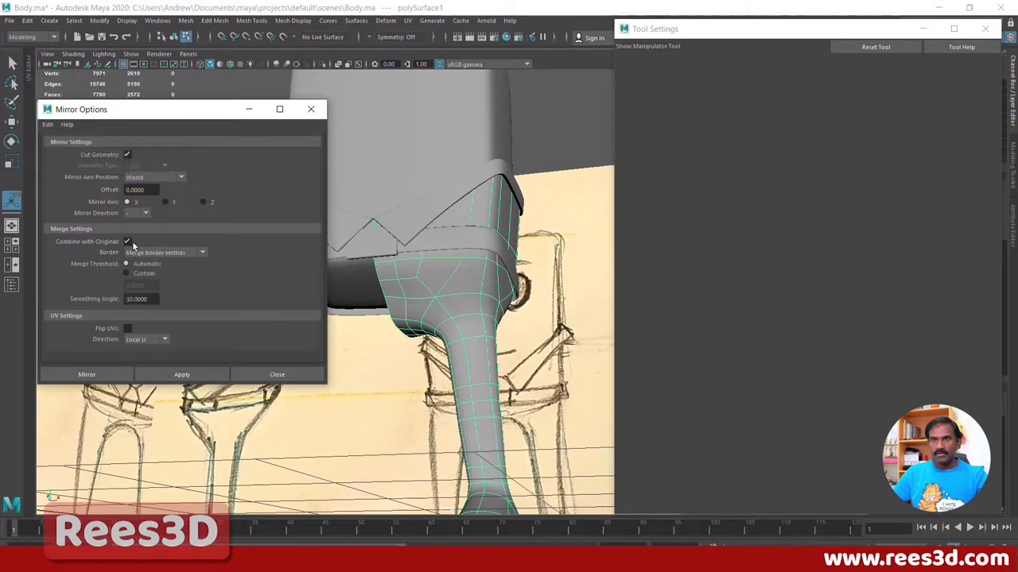
pyautogui.click(96, 378)
pyautogui.click(382, 416)
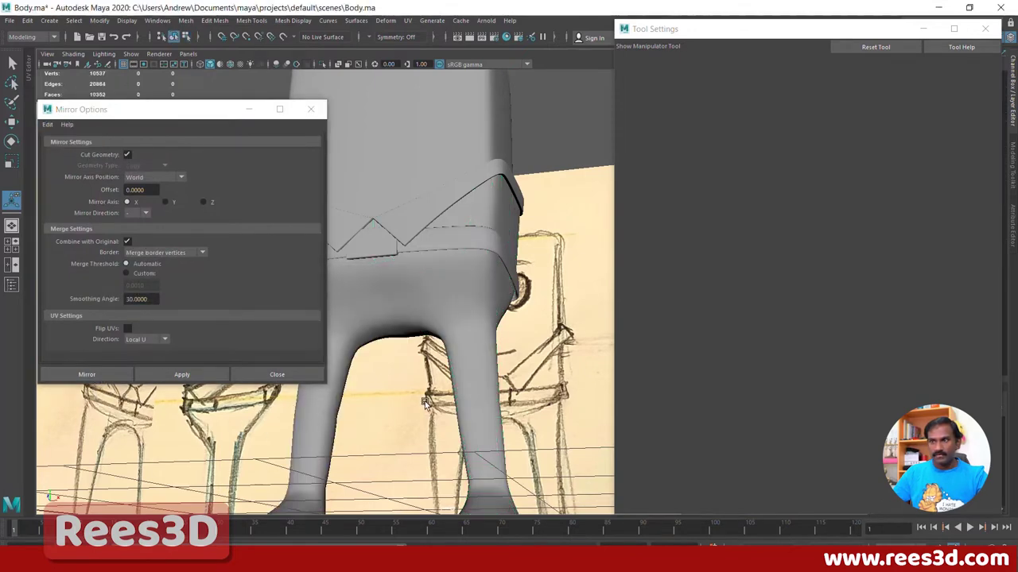
# Step: Nudge a vertex at the front centre of the mirrored trousers slightly down, return to Object mode and close the Mirror options
pyautogui.keyDown('alt'); pyautogui.moveTo(383, 416); pyautogui.dragTo(427, 415); pyautogui.keyUp('alt')
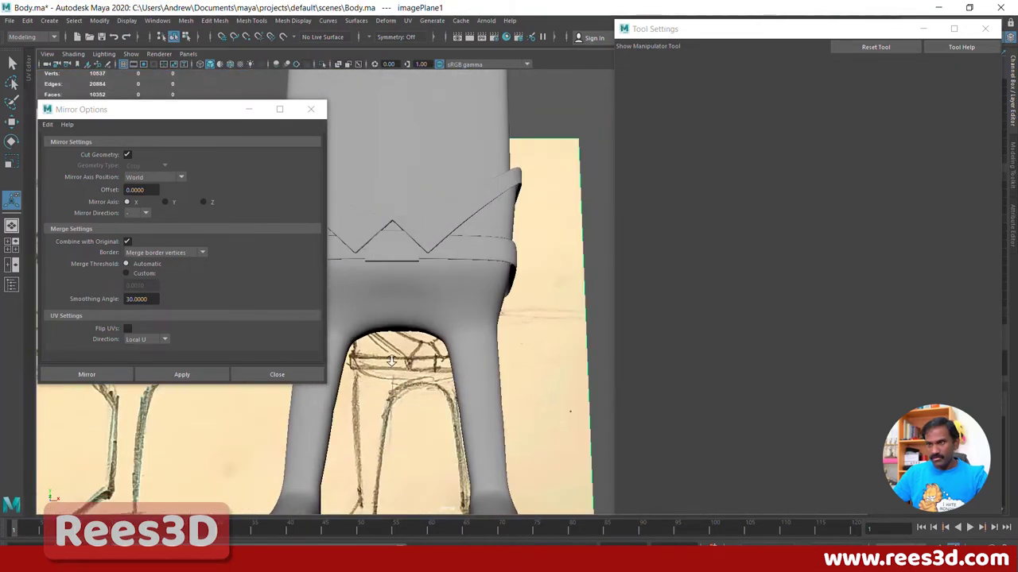
pyautogui.keyDown('alt'); pyautogui.moveTo(391, 361); pyautogui.dragTo(584, 336, button='middle'); pyautogui.keyUp('alt')
pyautogui.click(548, 341)
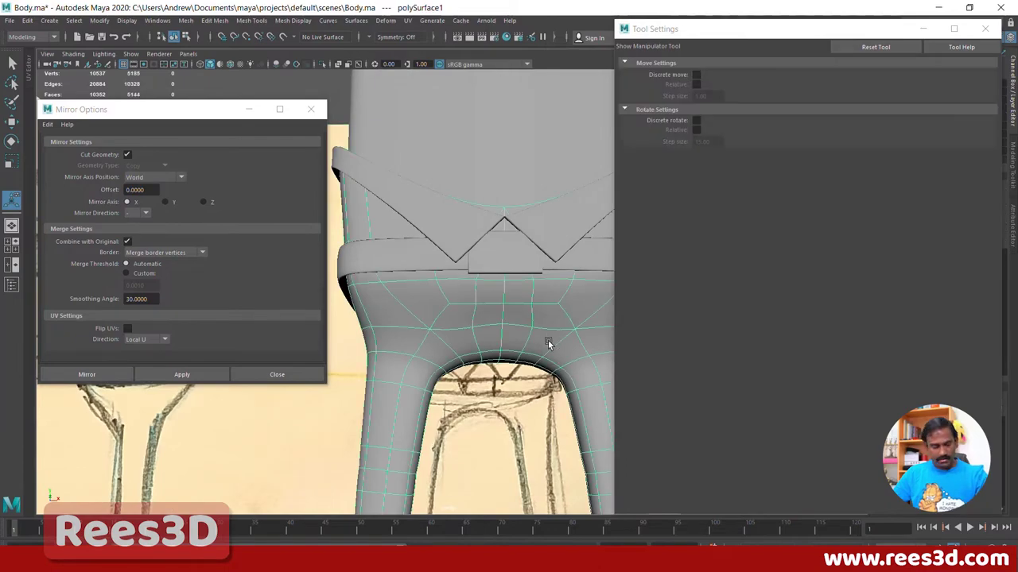
pyautogui.keyDown('alt'); pyautogui.moveTo(512, 348); pyautogui.dragTo(494, 368); pyautogui.keyUp('alt')
pyautogui.press('q')
pyautogui.press('F9')
pyautogui.click(453, 296)
pyautogui.press('w')
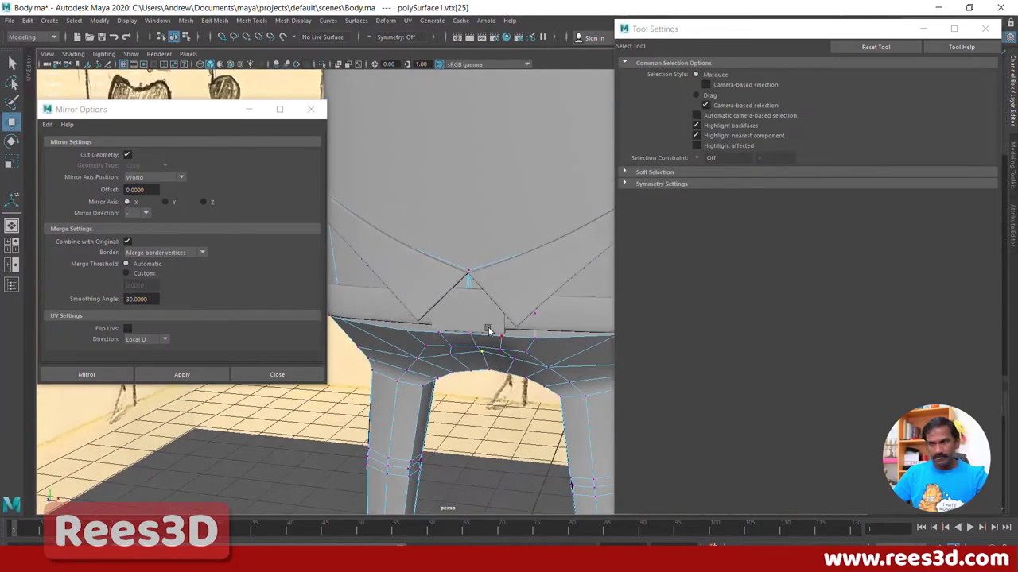
pyautogui.moveTo(481, 270); pyautogui.dragTo(482, 274)
pyautogui.keyDown('alt'); pyautogui.moveTo(504, 376); pyautogui.dragTo(511, 282); pyautogui.keyUp('alt')
pyautogui.moveTo(511, 314); pyautogui.dragTo(515, 333, button='right')
pyautogui.click(311, 111)
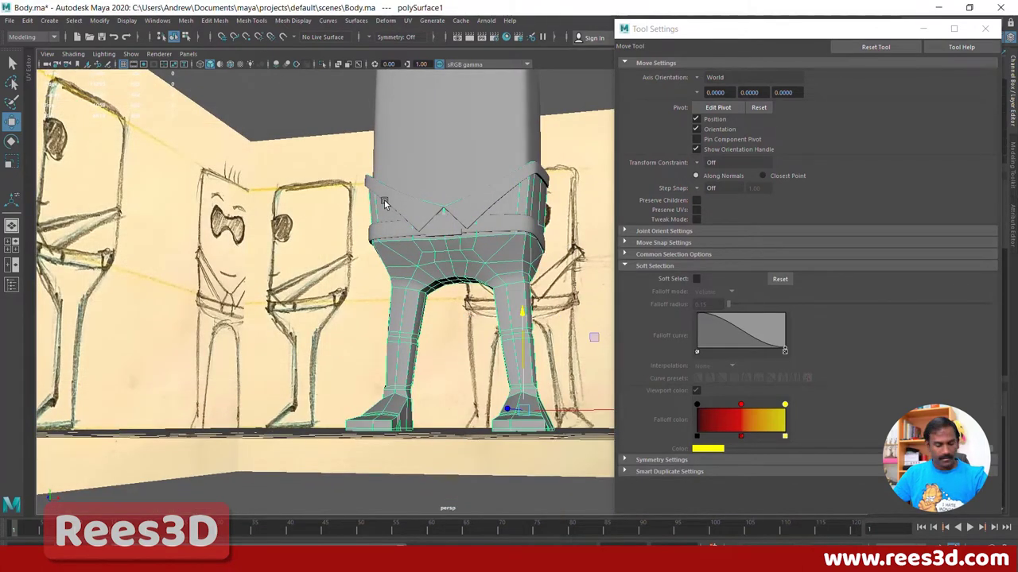
# Step: Turn on the smooth preview for the trousers and compare the clothed body with the reference sketches
pyautogui.press('3')
pyautogui.click(333, 102)
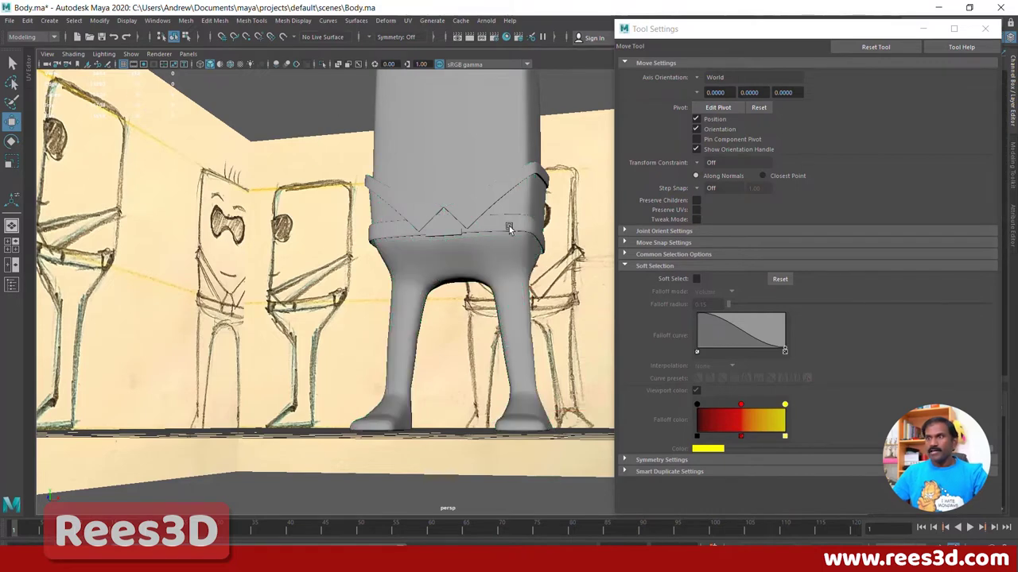
pyautogui.keyDown('alt'); pyautogui.moveTo(430, 237); pyautogui.dragTo(438, 331, button='middle'); pyautogui.keyUp('alt')
pyautogui.keyDown('alt'); pyautogui.moveTo(438, 331); pyautogui.dragTo(432, 342); pyautogui.keyUp('alt')
pyautogui.click(455, 216)
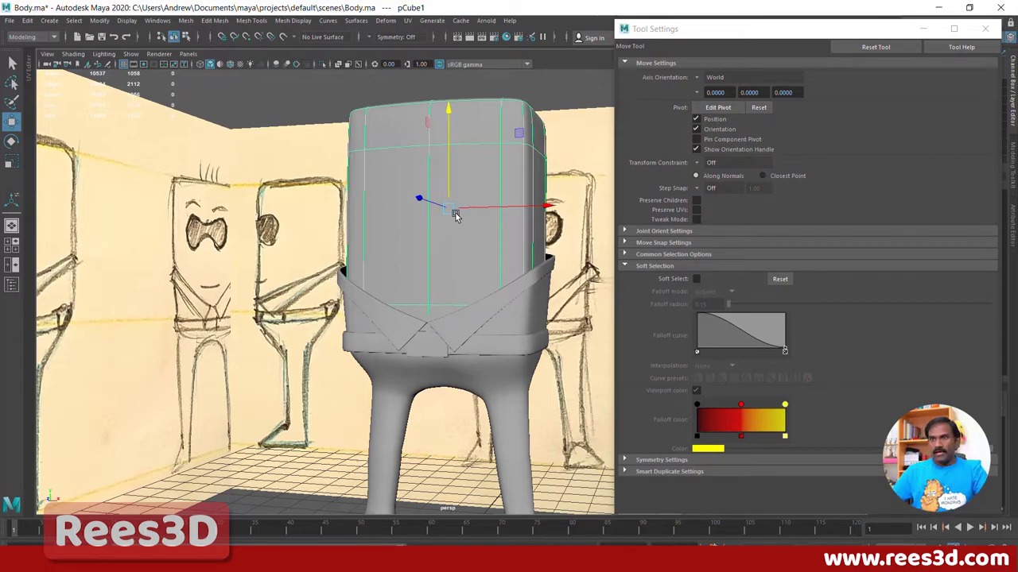
pyautogui.keyDown('alt'); pyautogui.moveTo(363, 288); pyautogui.dragTo(447, 265, button='middle'); pyautogui.keyUp('alt')
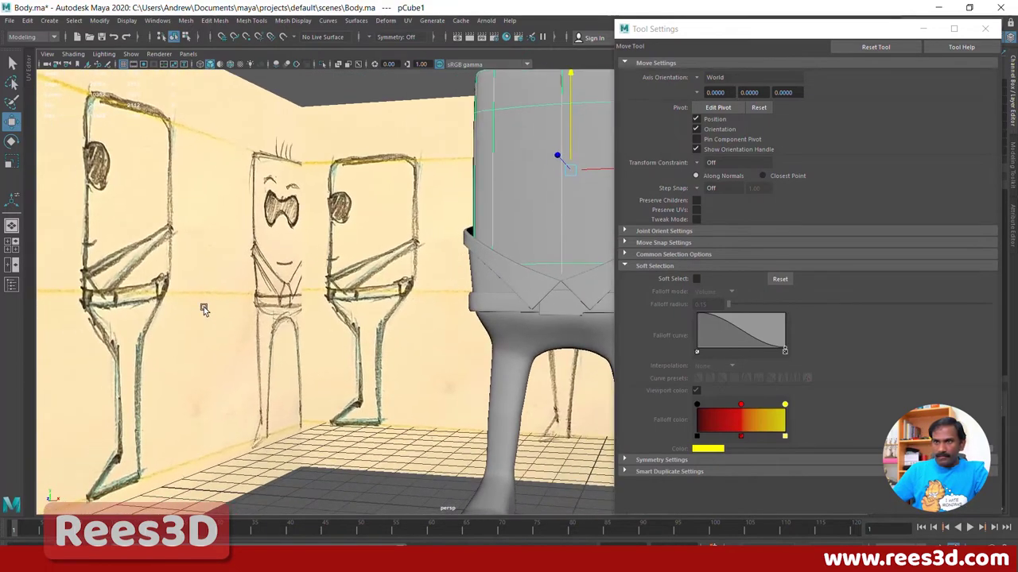
pyautogui.moveTo(204, 308)
pyautogui.keyDown('alt'); pyautogui.mouseDown()
pyautogui.moveTo(230, 313)
pyautogui.moveTo(203, 307)
pyautogui.moveTo(149, 196)
pyautogui.mouseUp(); pyautogui.keyUp('alt')
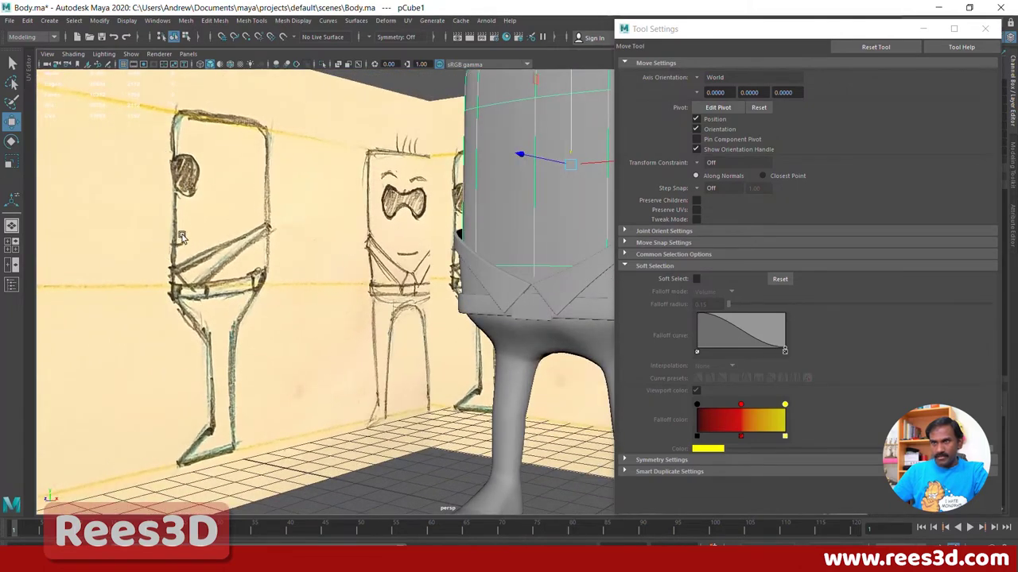
pyautogui.keyDown('alt'); pyautogui.moveTo(320, 316); pyautogui.dragTo(445, 278); pyautogui.keyUp('alt')
# Step: Delete the construction history of all objects and save the scene as Body_3.ma
pyautogui.click(443, 279)
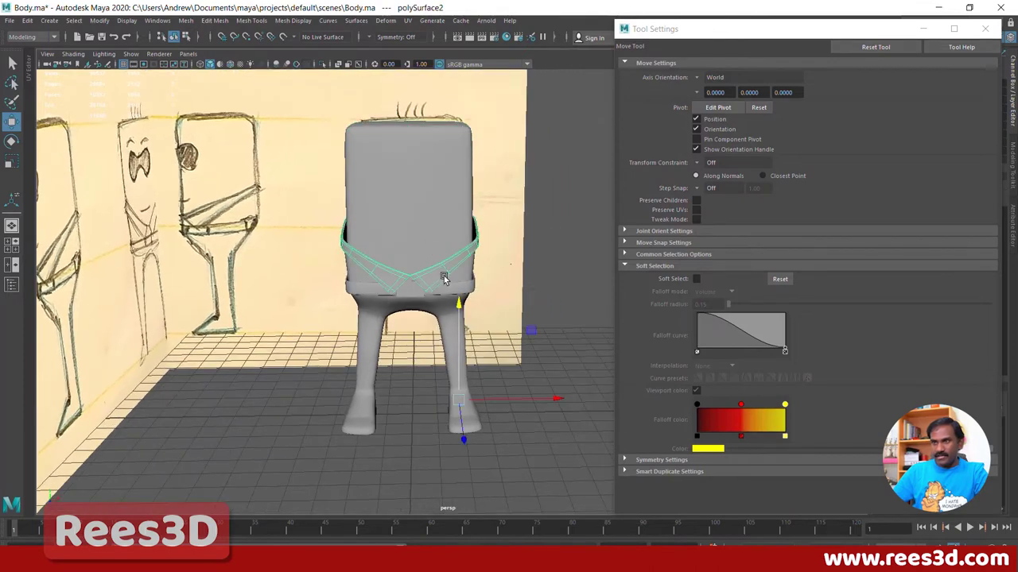
pyautogui.click(27, 20)
pyautogui.moveTo(80, 157)
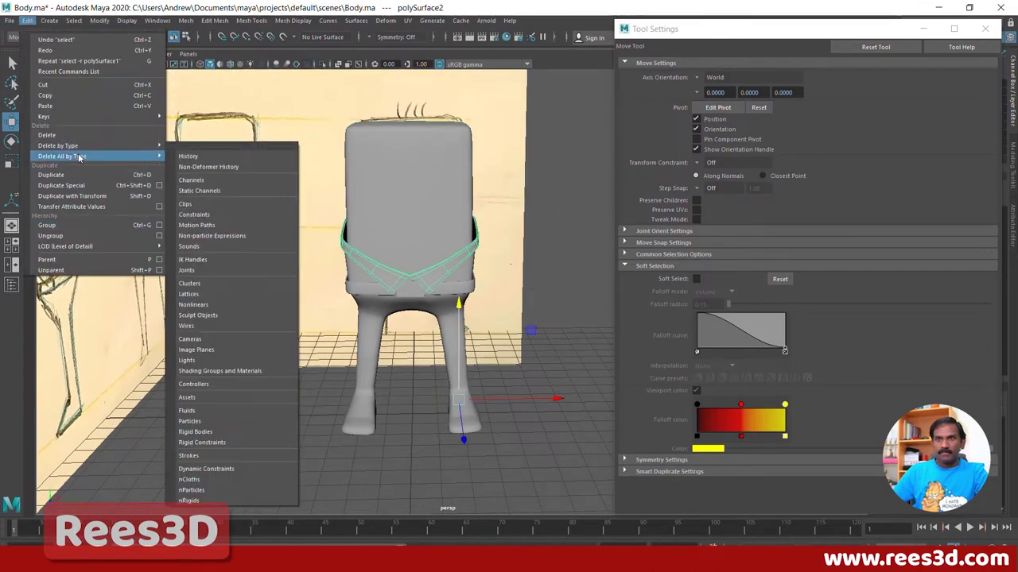
pyautogui.click(191, 157)
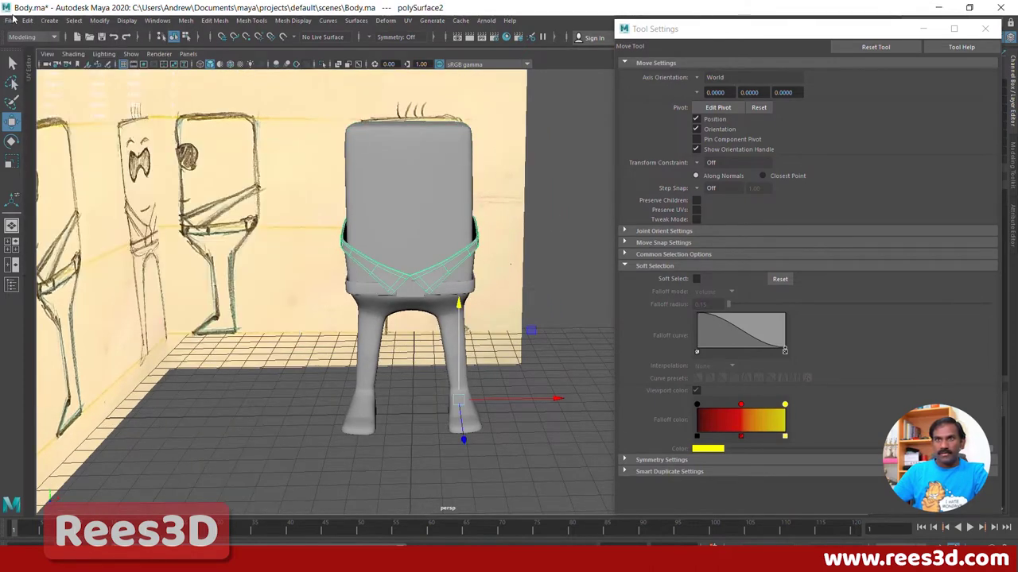
pyautogui.click(11, 20)
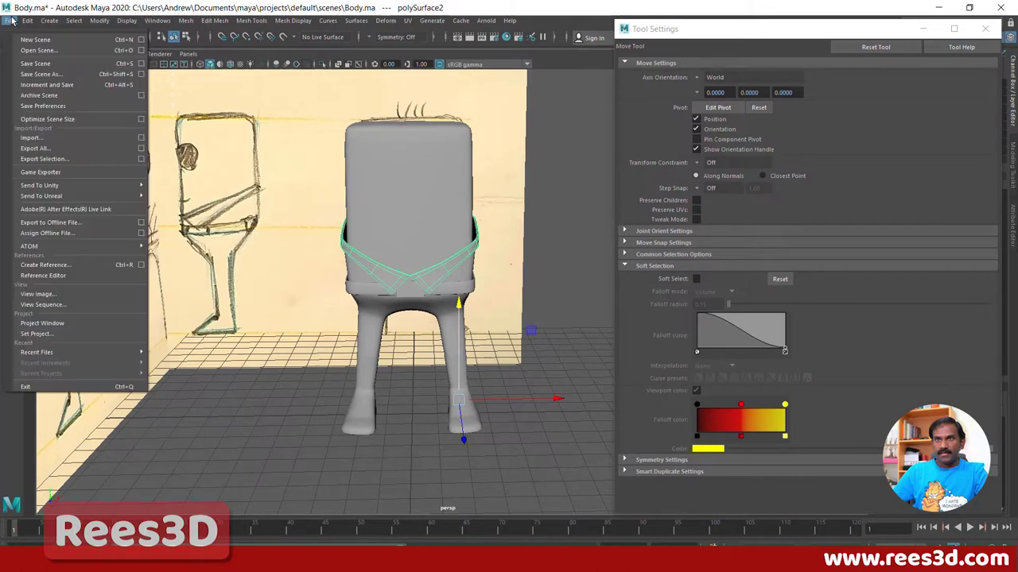
pyautogui.click(64, 74)
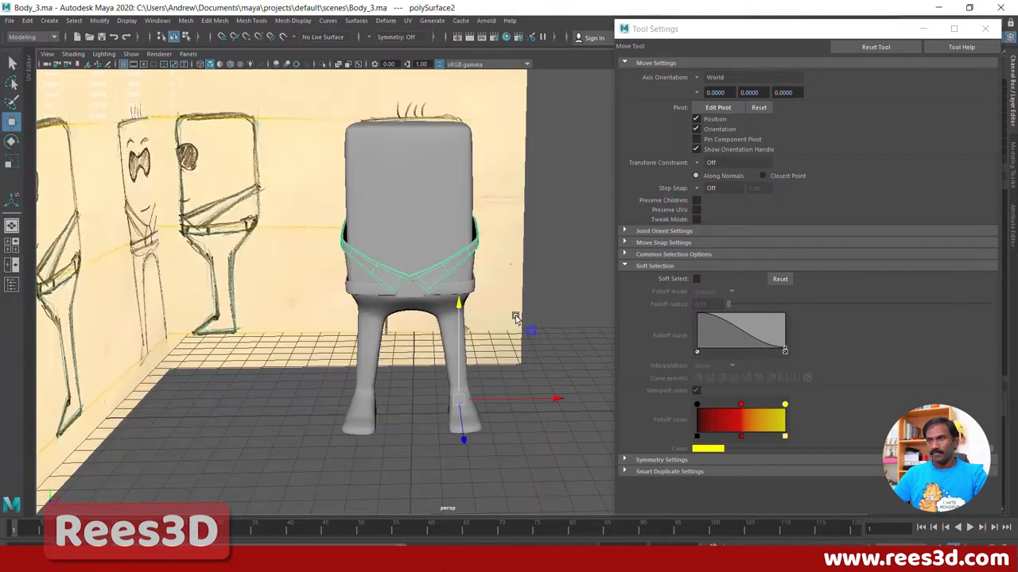
# Step: Close the Tool Settings and create a display layer from the trousers, belt and collar strip
pyautogui.keyDown('alt'); pyautogui.moveTo(515, 316); pyautogui.dragTo(443, 318); pyautogui.keyUp('alt')
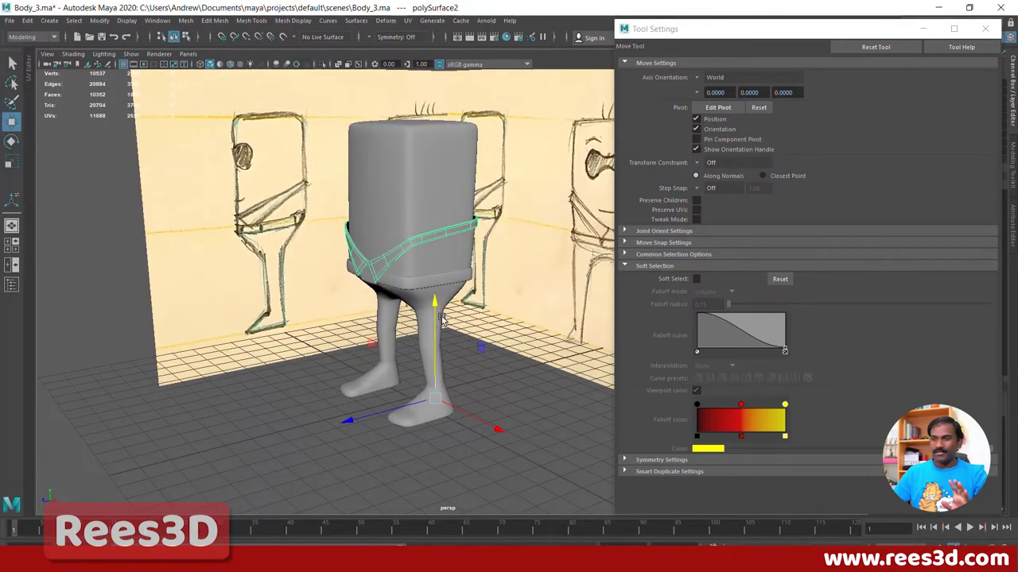
pyautogui.keyDown('alt'); pyautogui.moveTo(385, 319); pyautogui.dragTo(407, 186); pyautogui.keyUp('alt')
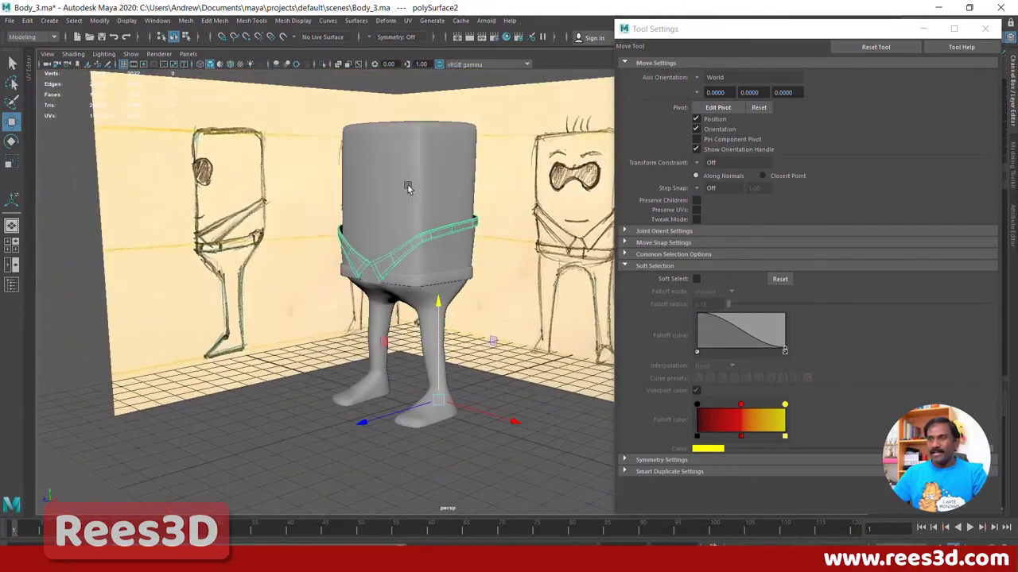
pyautogui.click(984, 29)
pyautogui.click(445, 278)
pyautogui.click(367, 274)
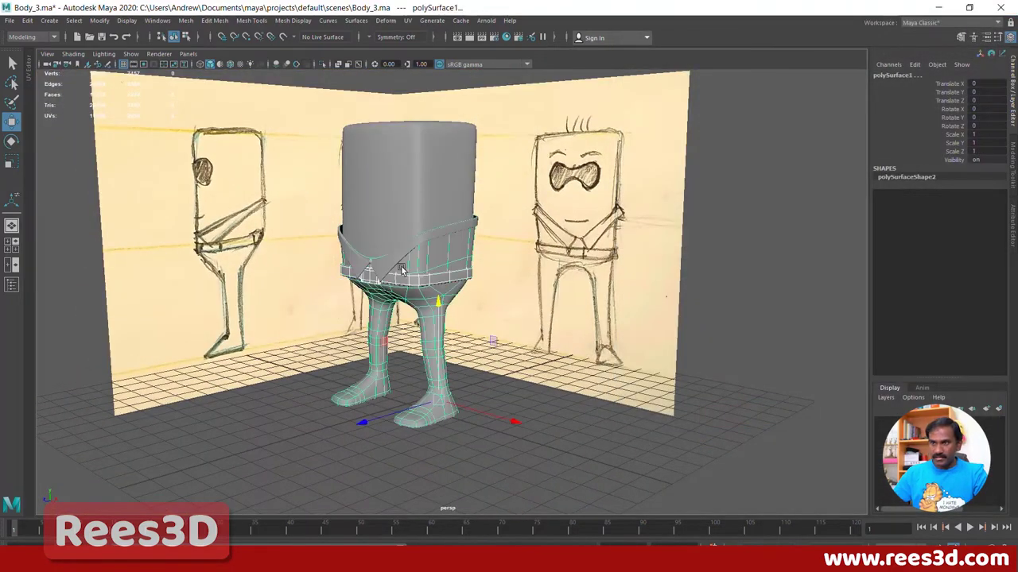
pyautogui.click(373, 267)
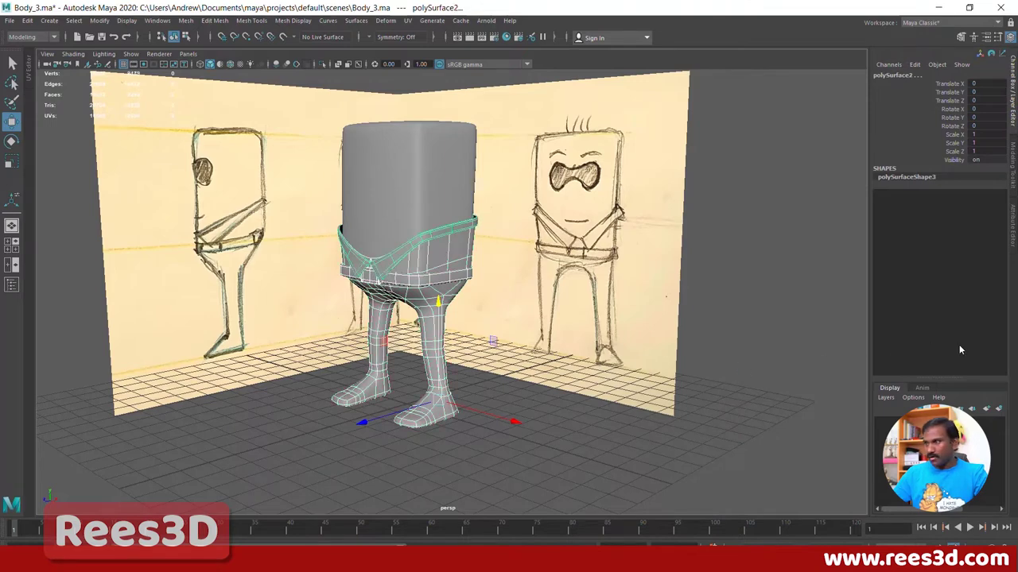
pyautogui.click(999, 410)
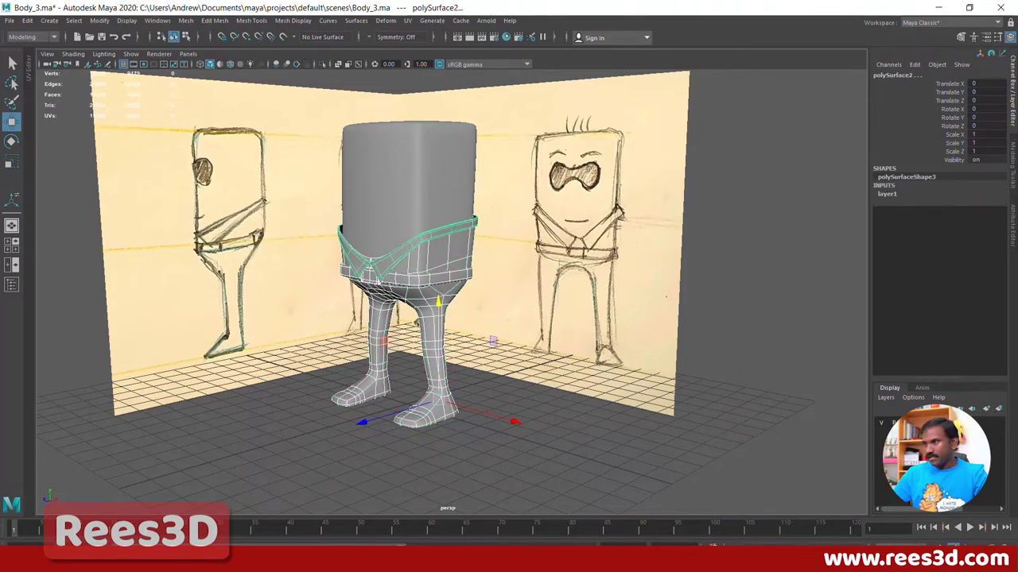
# Step: Rename the new display layer LowerBody and hide it
pyautogui.doubleClick(938, 422)
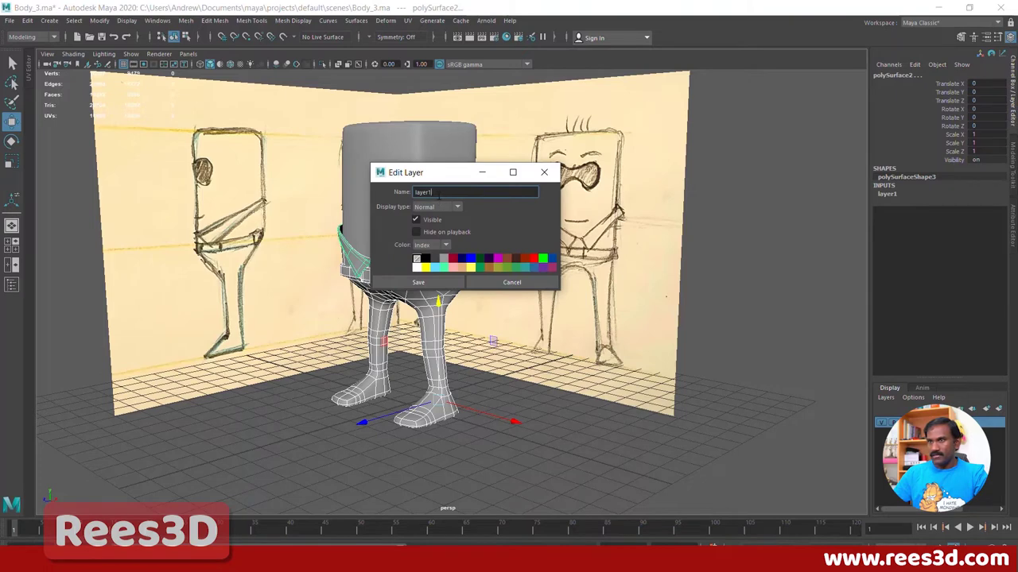
pyautogui.write('Low')
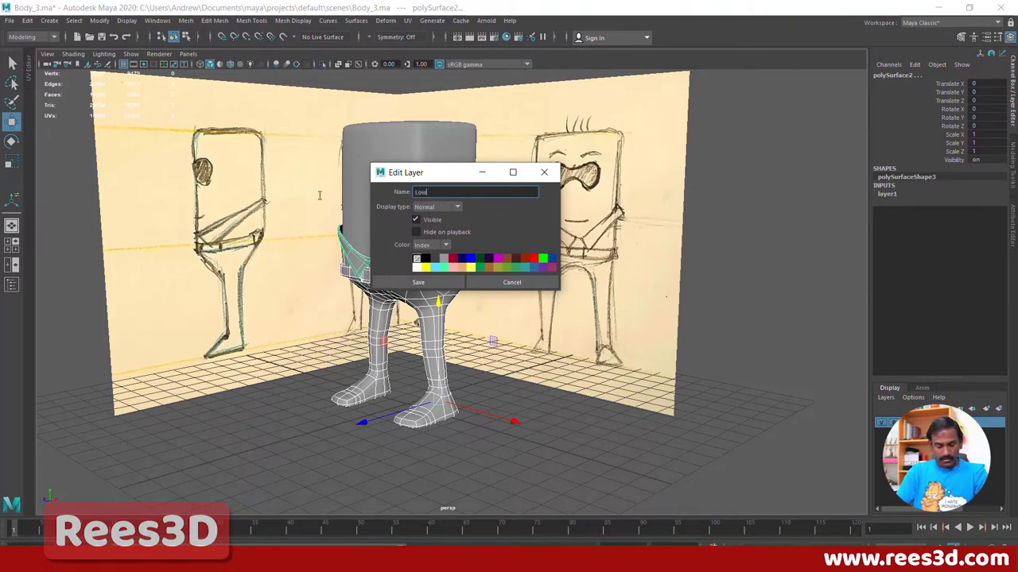
pyautogui.write('erBody')
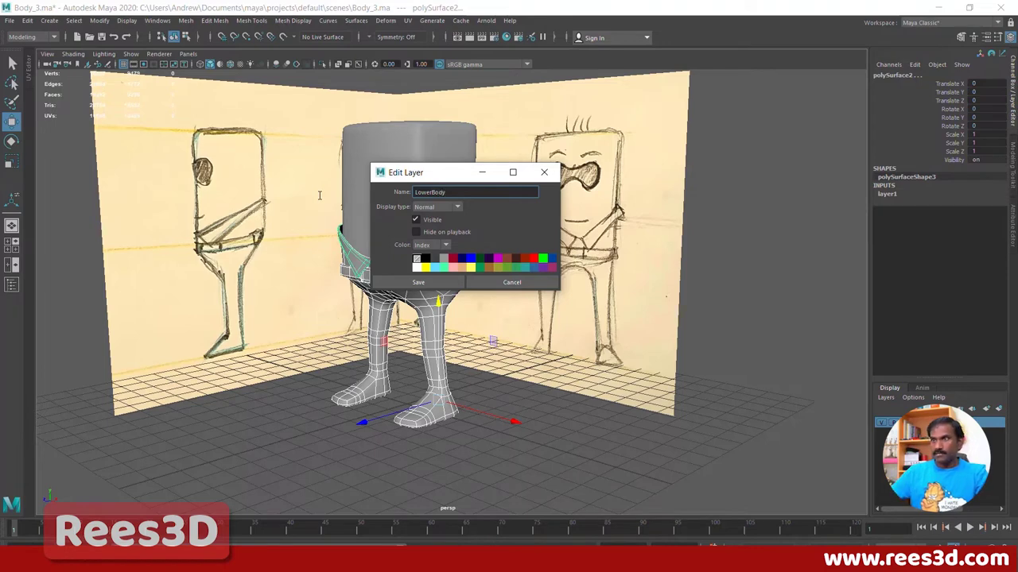
pyautogui.click(418, 282)
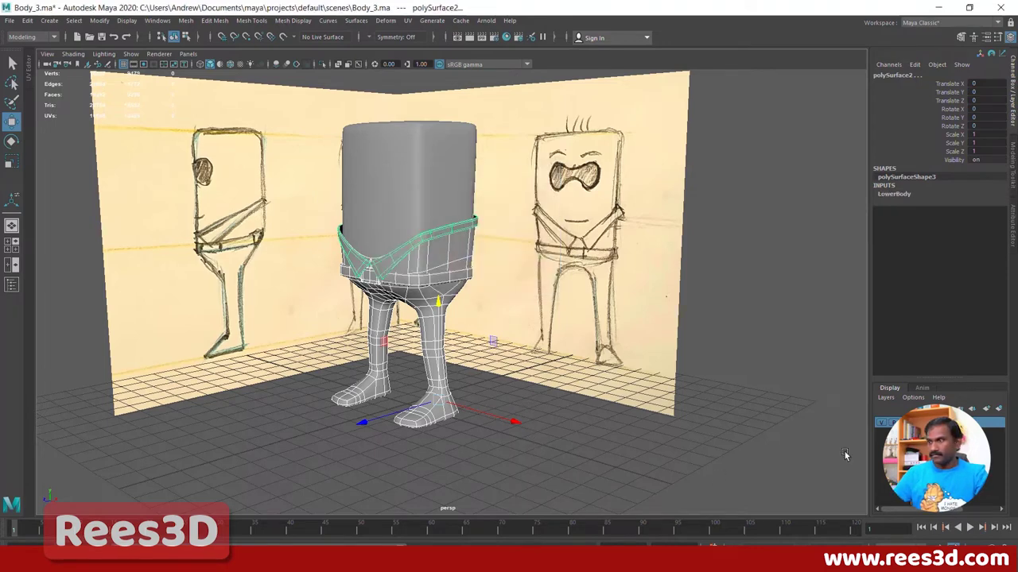
pyautogui.click(881, 423)
pyautogui.click(534, 435)
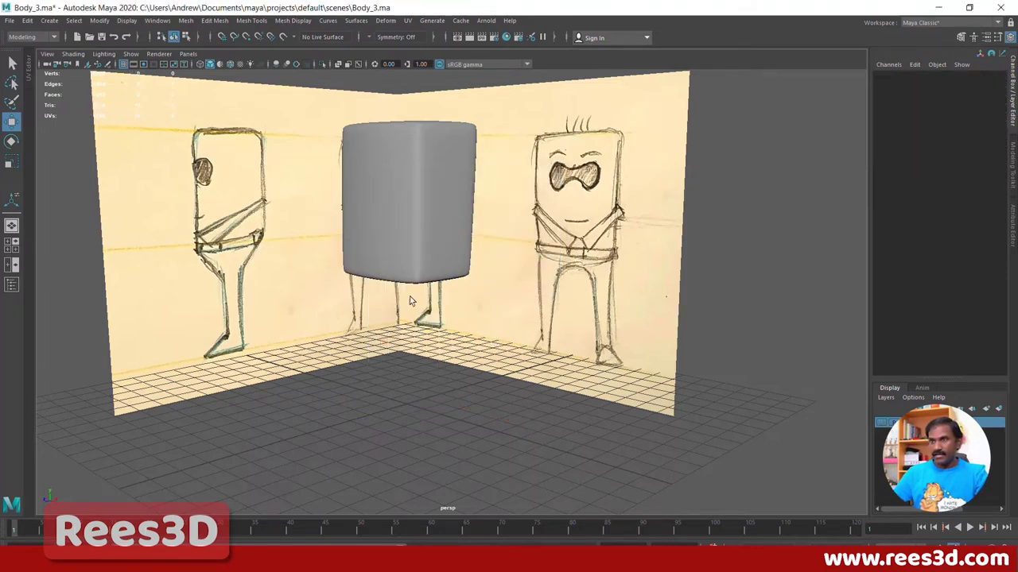
# Step: Select the body block and examine it against the face sketch in the front view
pyautogui.click(408, 269)
pyautogui.moveTo(409, 268)
pyautogui.keyDown('alt'); pyautogui.mouseDown()
pyautogui.moveTo(568, 343)
pyautogui.moveTo(395, 334)
pyautogui.moveTo(516, 325)
pyautogui.moveTo(475, 386)
pyautogui.mouseUp(); pyautogui.keyUp('alt')
pyautogui.moveTo(385, 377)
pyautogui.keyDown('alt'); pyautogui.mouseDown()
pyautogui.moveTo(654, 368)
pyautogui.moveTo(673, 392)
pyautogui.moveTo(468, 402)
pyautogui.moveTo(465, 411)
pyautogui.moveTo(504, 378)
pyautogui.moveTo(436, 336)
pyautogui.moveTo(484, 323)
pyautogui.mouseUp(); pyautogui.keyUp('alt')
pyautogui.press('space')
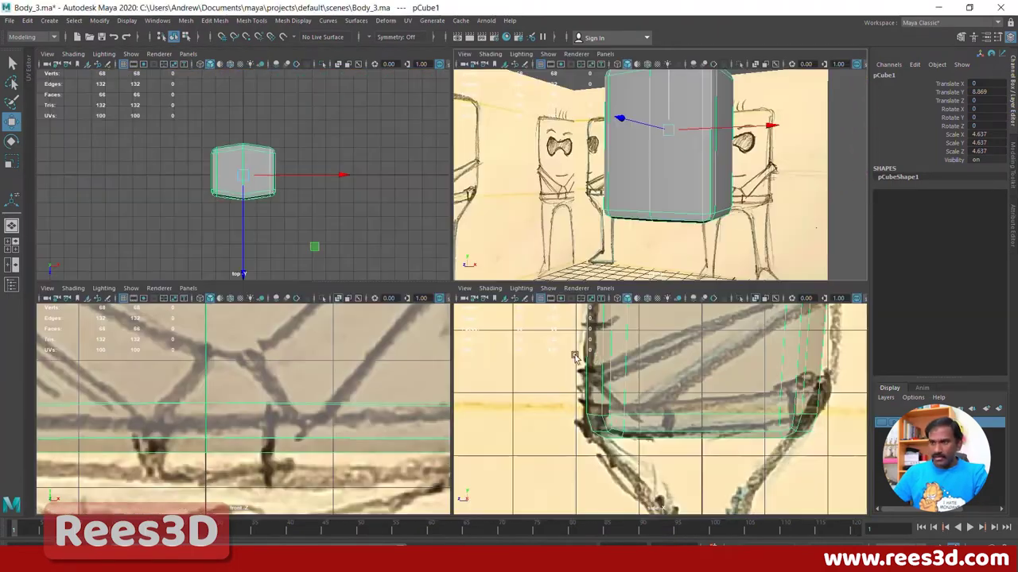
pyautogui.press('space')
pyautogui.scroll(-2, 431, 280)
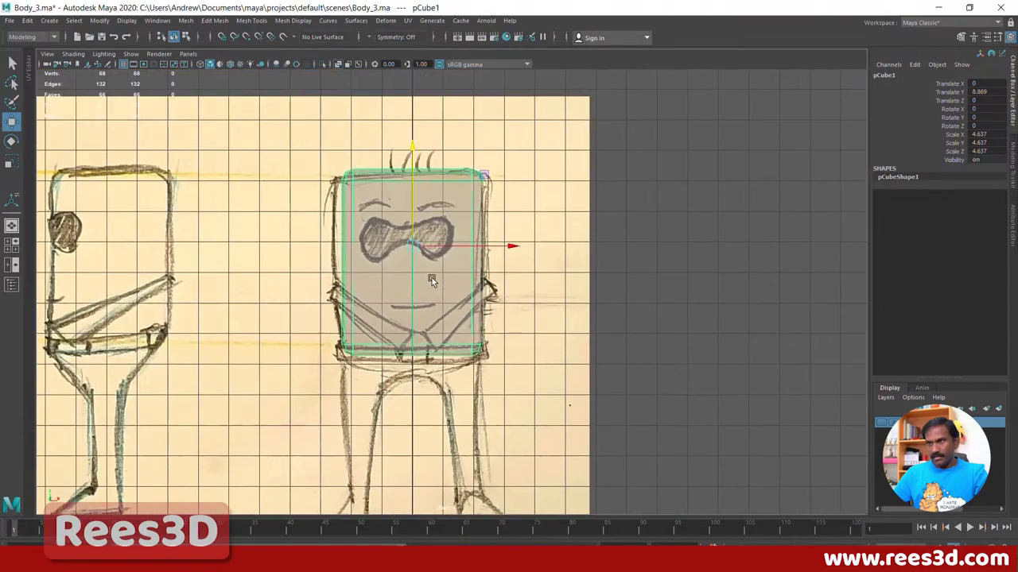
pyautogui.scroll(5, 445, 291)
pyautogui.scroll(-3, 458, 302)
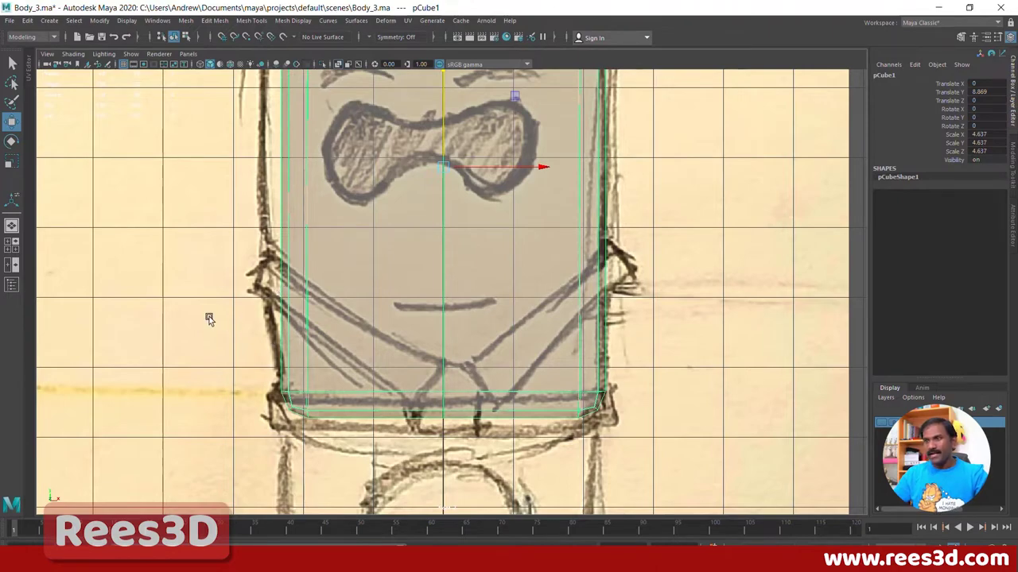
# Step: Insert a horizontal edge loop around the body block at the level of the sketched mouth
pyautogui.press('space')
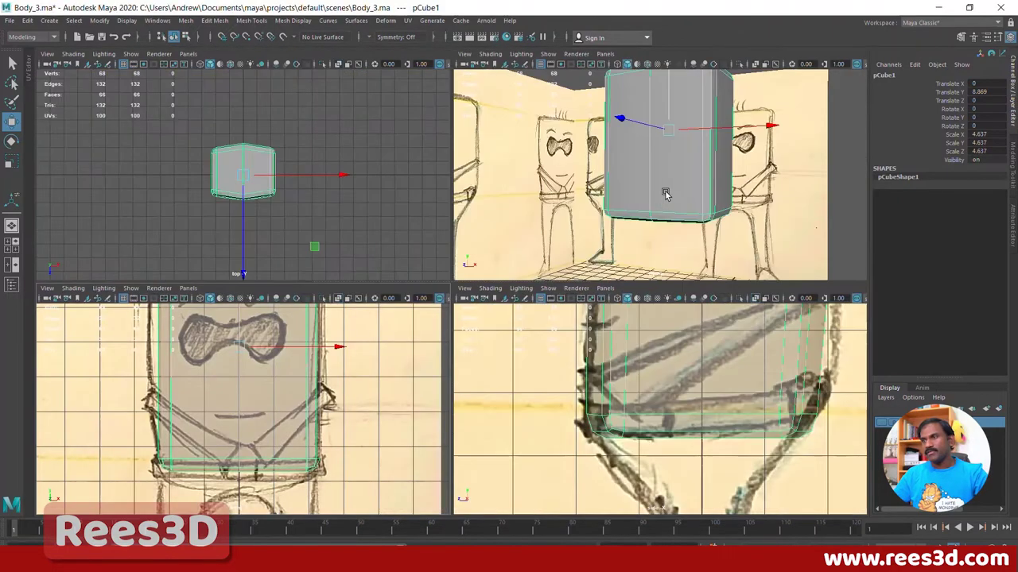
pyautogui.keyDown('alt'); pyautogui.moveTo(659, 215); pyautogui.dragTo(690, 164); pyautogui.keyUp('alt')
pyautogui.keyDown('shift'); pyautogui.moveTo(690, 163); pyautogui.dragTo(682, 193, button='right'); pyautogui.keyUp('shift')
pyautogui.scroll(1, 682, 195)
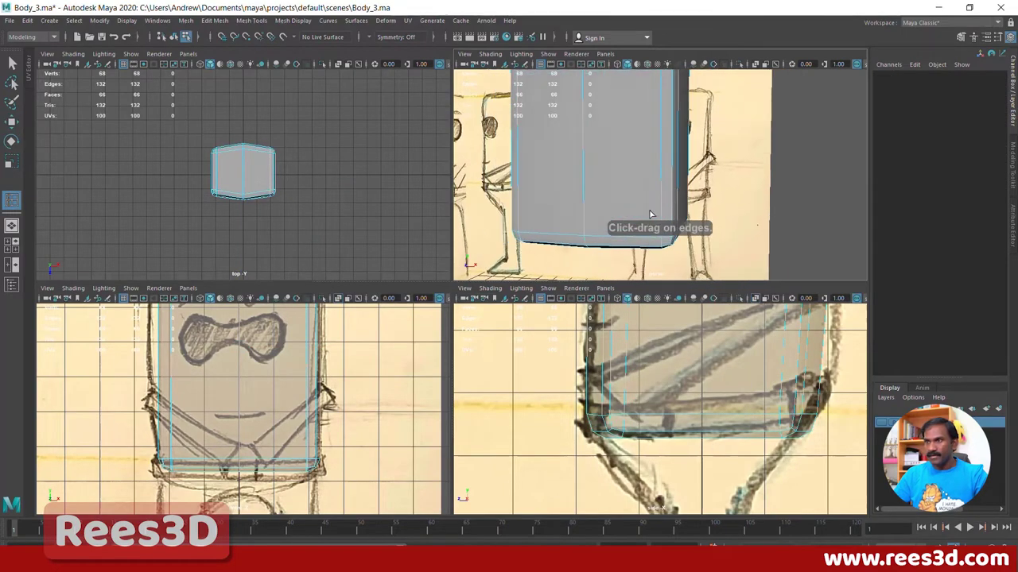
pyautogui.press('space')
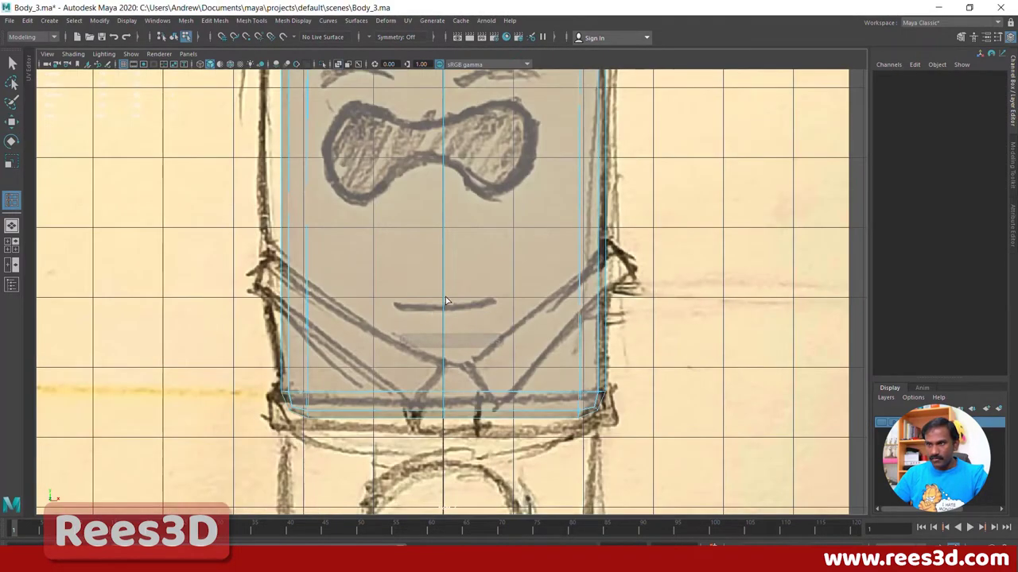
pyautogui.moveTo(446, 304); pyautogui.dragTo(445, 312)
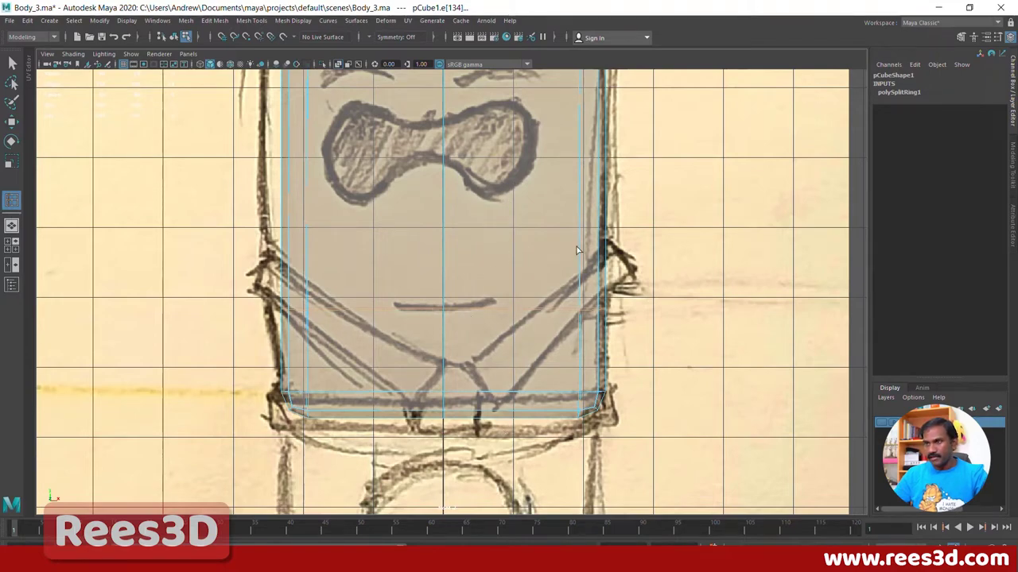
# Step: Insert a vertical edge loop through the body block at the right-hand end of the sketched mouth
pyautogui.press('space')
pyautogui.press('space')
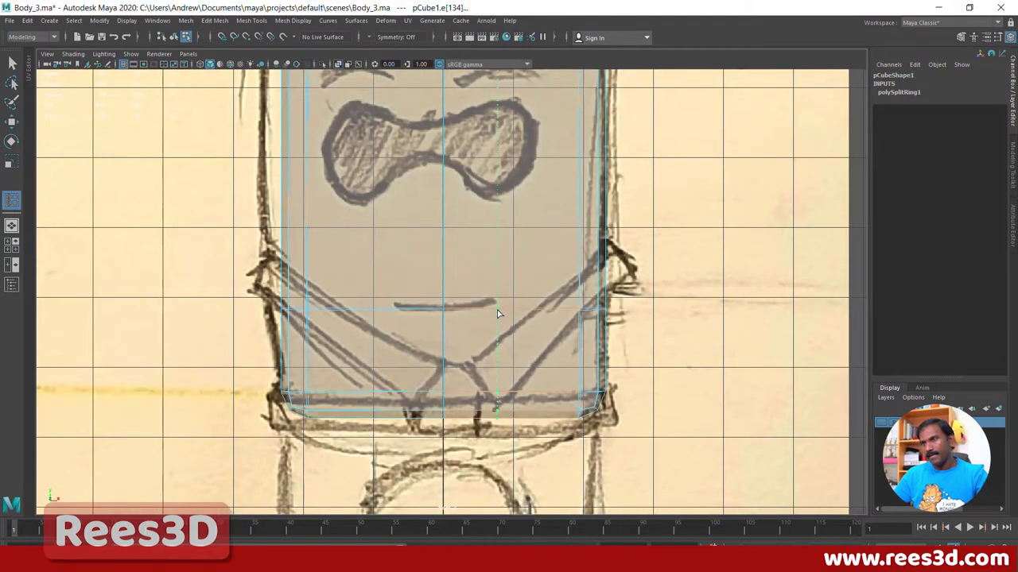
pyautogui.click(497, 314)
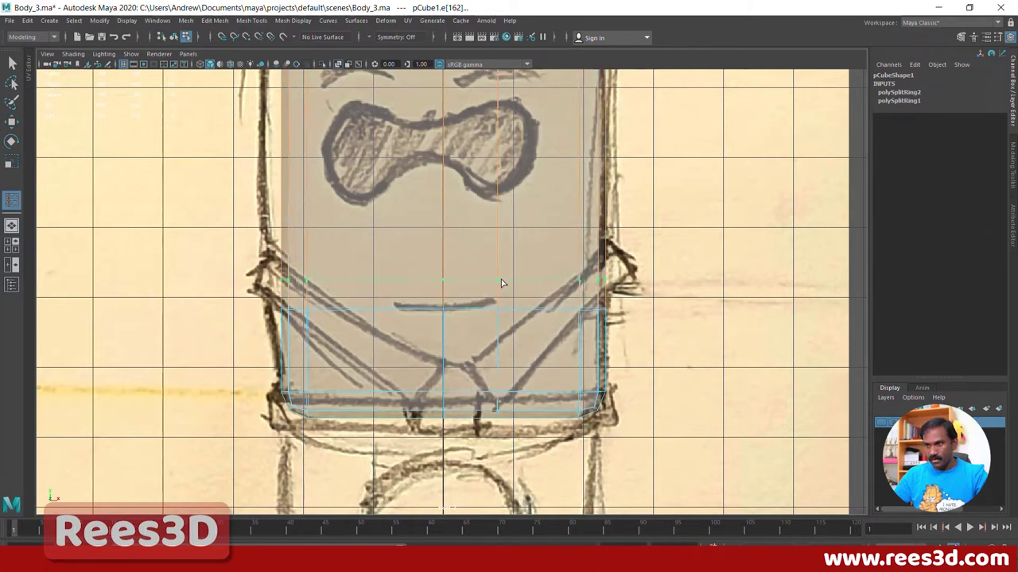
# Step: Insert horizontal edge loops around the body block just above and just below the sketched mouth line
pyautogui.click(501, 285)
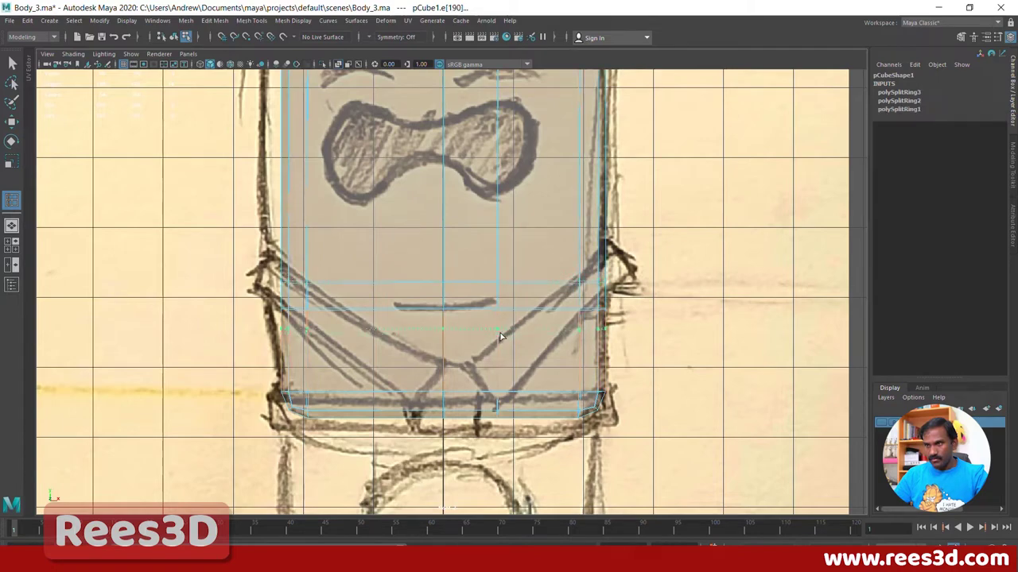
pyautogui.click(501, 341)
pyautogui.press('space')
pyautogui.press('space')
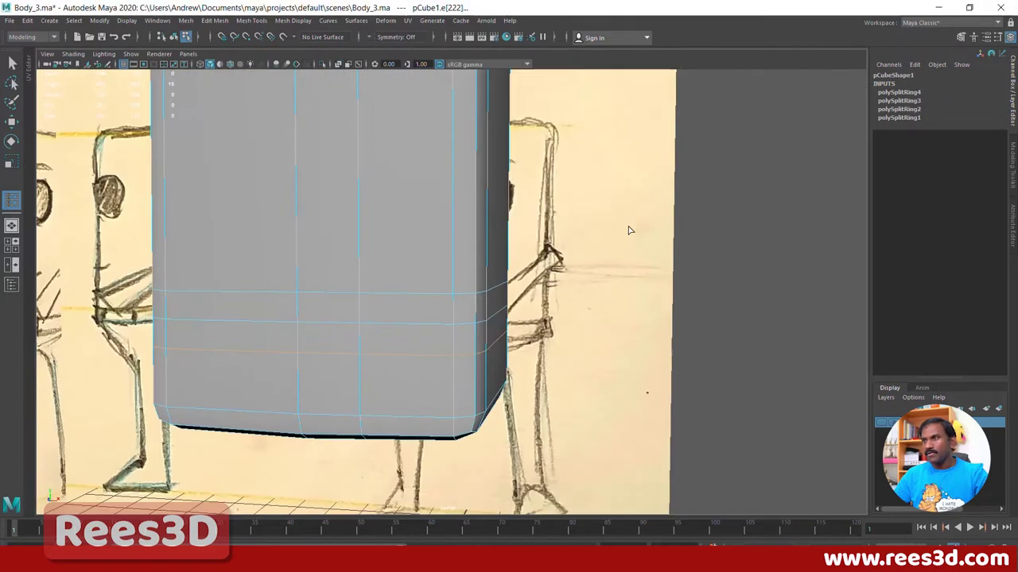
# Step: Scale the vertical edge loop at the mouth's end outward in depth to round the front and back of the block
pyautogui.keyDown('alt'); pyautogui.moveTo(627, 228); pyautogui.dragTo(312, 267, button='right'); pyautogui.keyUp('alt')
pyautogui.keyDown('alt'); pyautogui.moveTo(410, 278); pyautogui.dragTo(323, 258); pyautogui.keyUp('alt')
pyautogui.press('w')
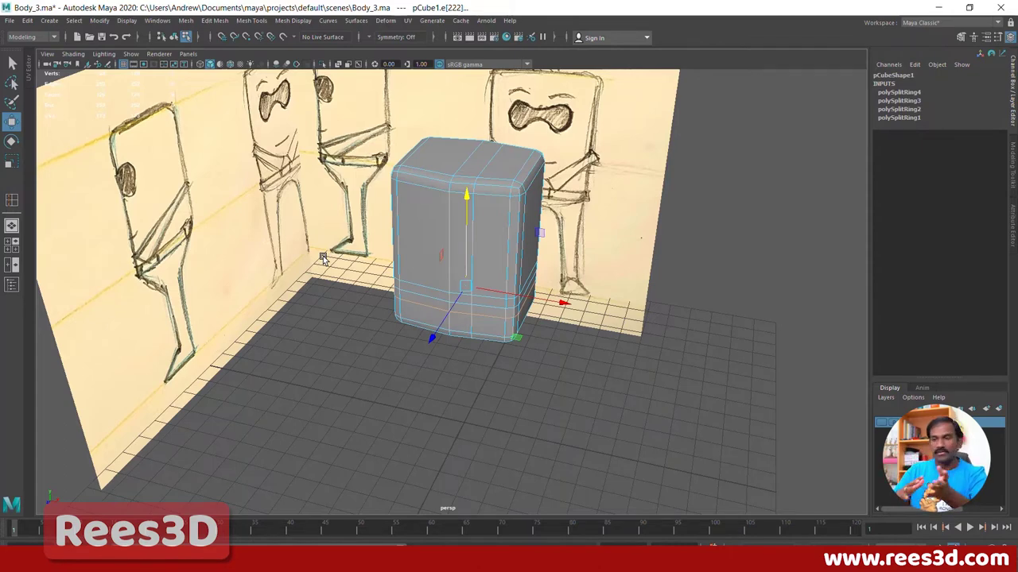
pyautogui.keyDown('alt'); pyautogui.moveTo(427, 252); pyautogui.dragTo(508, 259); pyautogui.keyUp('alt')
pyautogui.moveTo(570, 273)
pyautogui.keyDown('alt'); pyautogui.mouseDown()
pyautogui.moveTo(493, 304)
pyautogui.moveTo(521, 350)
pyautogui.mouseUp(); pyautogui.keyUp('alt')
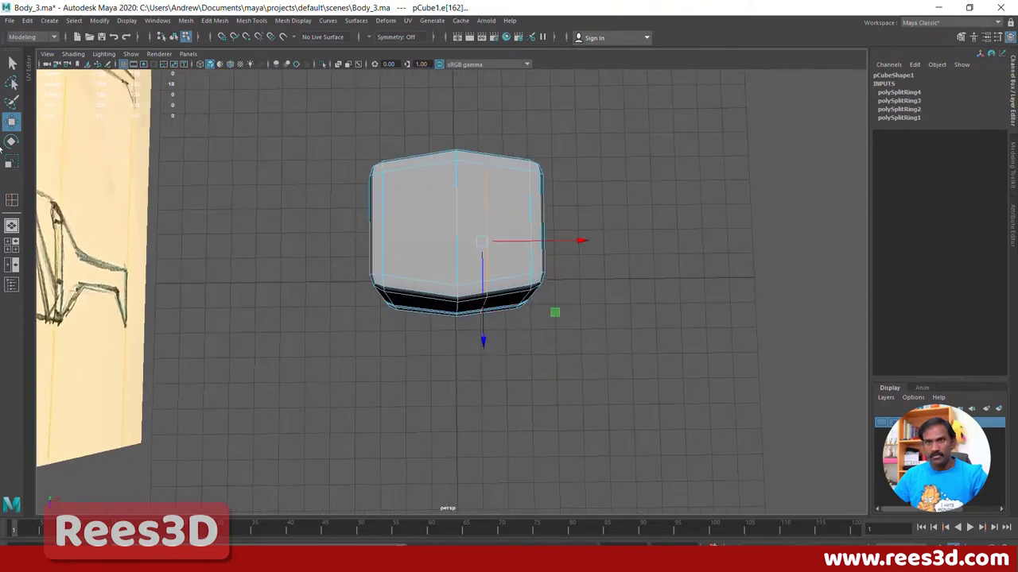
pyautogui.click(11, 162)
pyautogui.keyDown('alt'); pyautogui.moveTo(123, 205); pyautogui.dragTo(409, 292); pyautogui.keyUp('alt')
pyautogui.moveTo(401, 348); pyautogui.dragTo(408, 357)
pyautogui.keyDown('alt'); pyautogui.moveTo(409, 357); pyautogui.dragTo(352, 159); pyautogui.keyUp('alt')
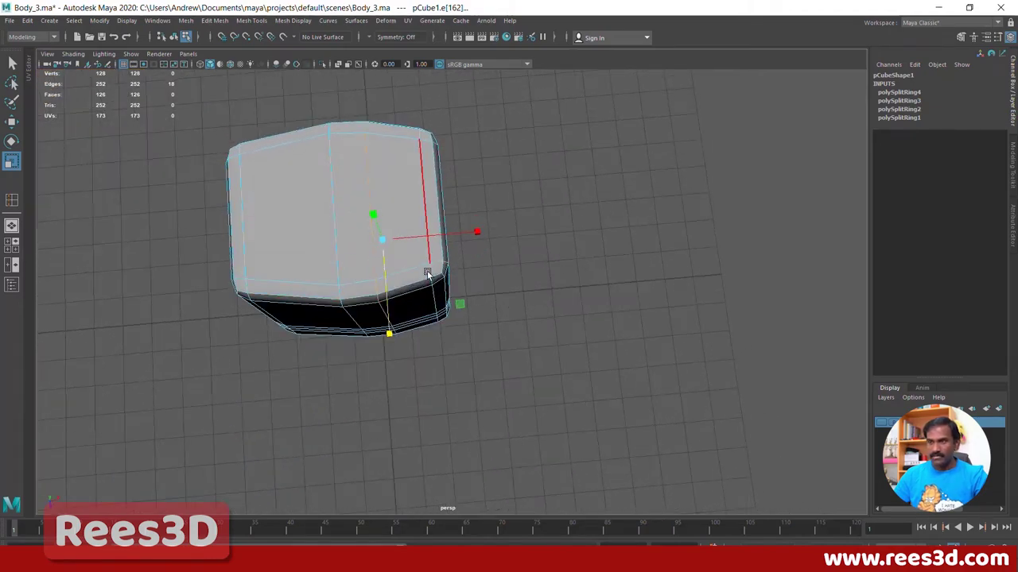
pyautogui.moveTo(432, 273)
pyautogui.keyDown('alt'); pyautogui.mouseDown()
pyautogui.moveTo(345, 286)
pyautogui.moveTo(409, 257)
pyautogui.moveTo(402, 278)
pyautogui.moveTo(379, 272)
pyautogui.moveTo(552, 297)
pyautogui.moveTo(482, 352)
pyautogui.moveTo(352, 363)
pyautogui.moveTo(364, 342)
pyautogui.moveTo(609, 333)
pyautogui.moveTo(480, 372)
pyautogui.mouseUp(); pyautogui.keyUp('alt')
# Step: Move the upper back corner vertices of the body block inward to match the head outline in the side sketch
pyautogui.press('space')
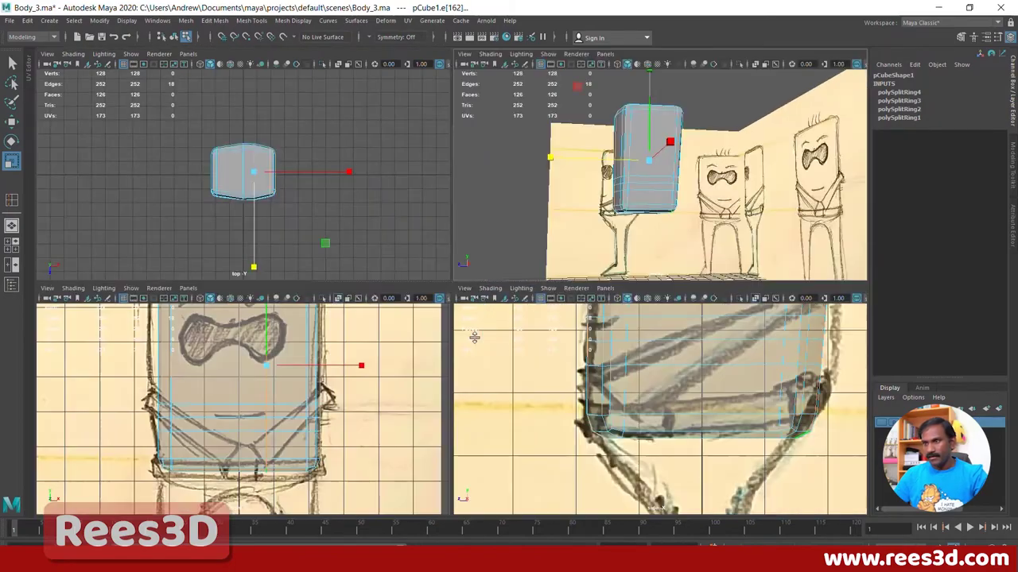
pyautogui.press('space')
pyautogui.keyDown('alt'); pyautogui.moveTo(661, 439); pyautogui.dragTo(579, 422, button='right'); pyautogui.keyUp('alt')
pyautogui.keyDown('alt'); pyautogui.moveTo(579, 423); pyautogui.dragTo(584, 468, button='middle'); pyautogui.keyUp('alt')
pyautogui.keyDown('alt'); pyautogui.moveTo(571, 337); pyautogui.dragTo(599, 397, button='middle'); pyautogui.keyUp('alt')
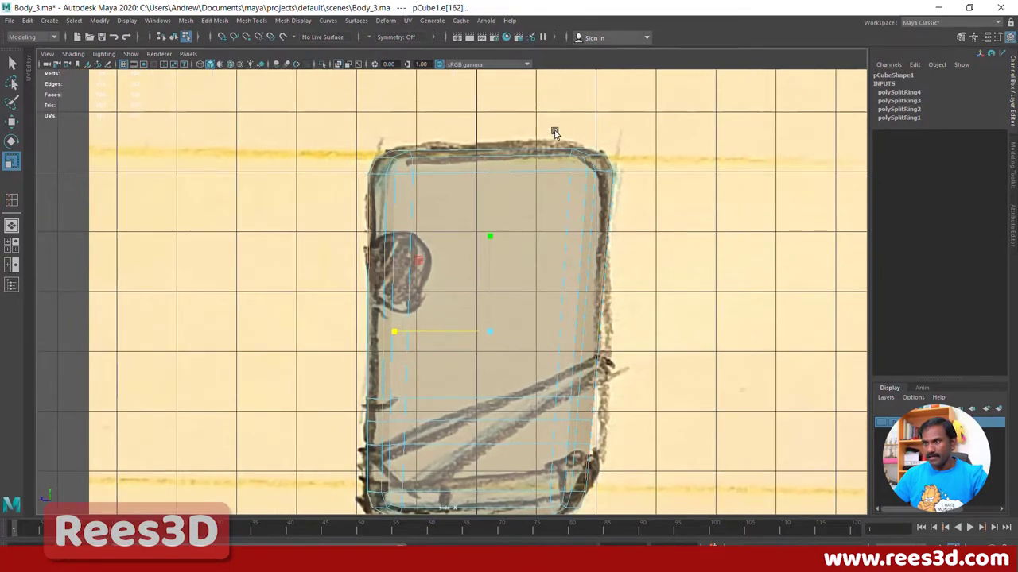
pyautogui.moveTo(555, 132); pyautogui.dragTo(620, 194)
pyautogui.press('F9')
pyautogui.moveTo(539, 129); pyautogui.dragTo(655, 199)
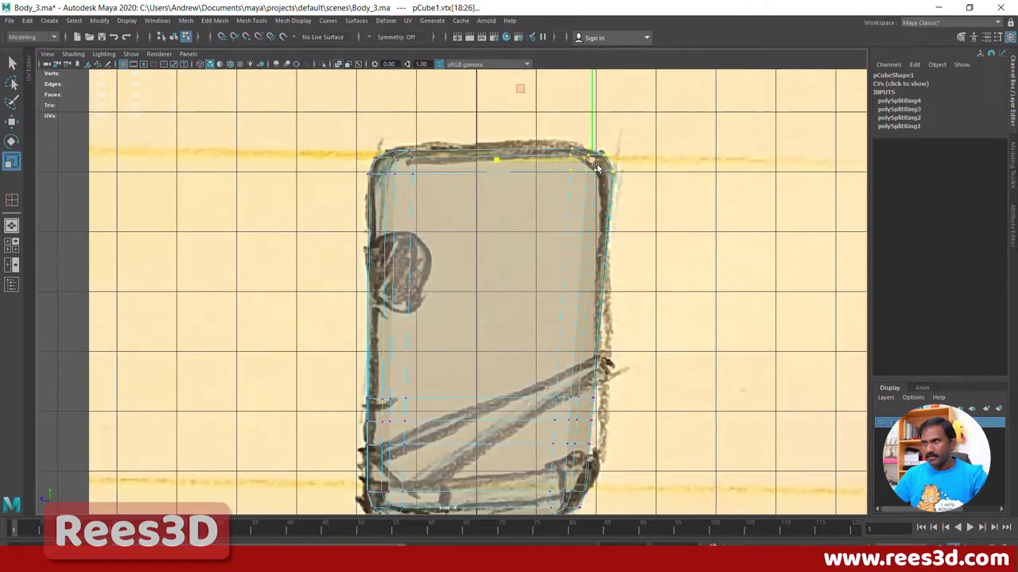
pyautogui.press('w')
pyautogui.moveTo(594, 162); pyautogui.dragTo(581, 163)
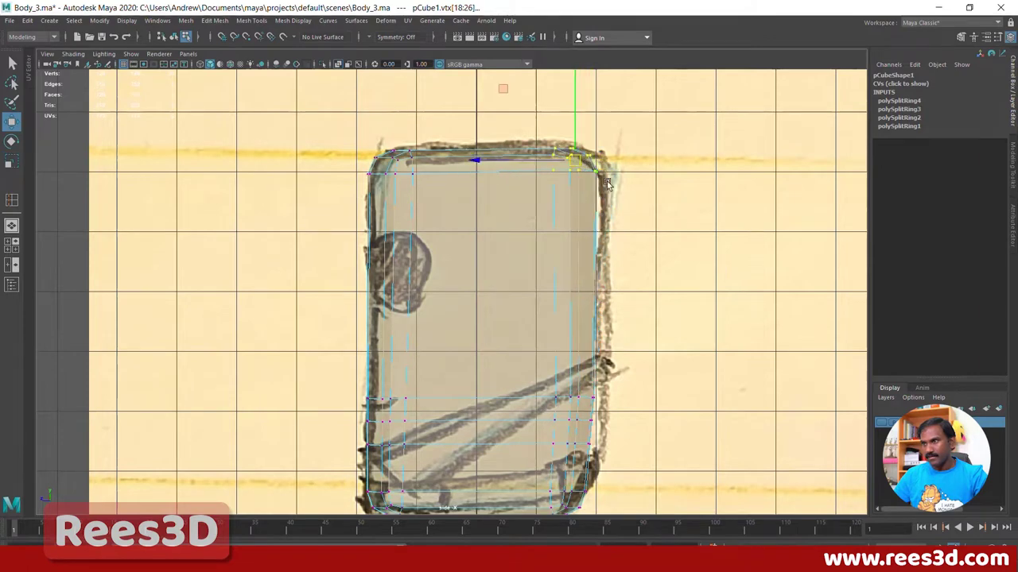
pyautogui.keyDown('alt'); pyautogui.moveTo(616, 383); pyautogui.dragTo(607, 323, button='middle'); pyautogui.keyUp('alt')
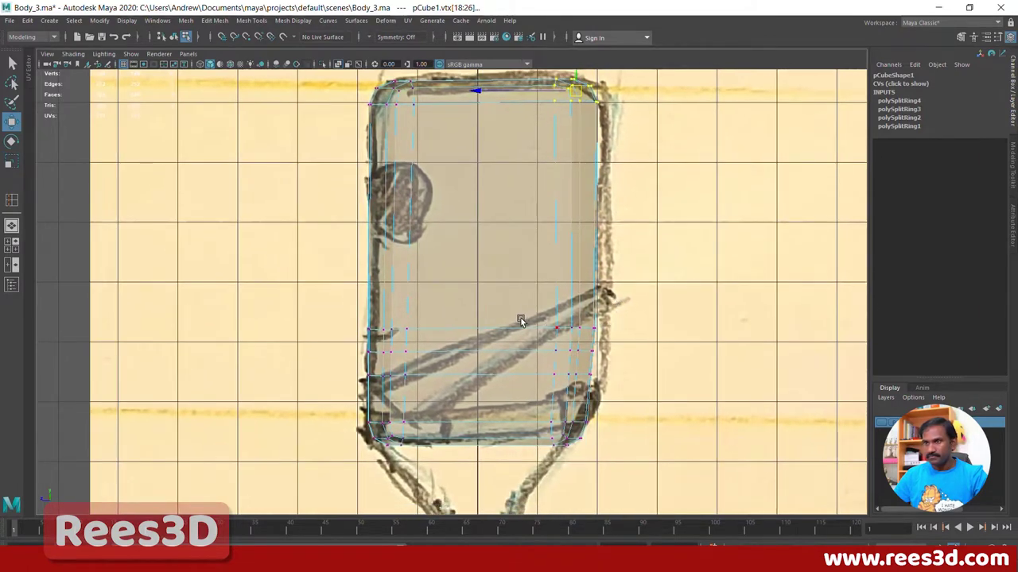
# Step: Delete the faces of the body block's left half, from the centre line outward
pyautogui.press('space')
pyautogui.press('space')
pyautogui.keyDown('alt'); pyautogui.moveTo(488, 291); pyautogui.dragTo(602, 304); pyautogui.keyUp('alt')
pyautogui.keyDown('alt'); pyautogui.moveTo(508, 325); pyautogui.dragTo(581, 341, button='right'); pyautogui.keyUp('alt')
pyautogui.keyDown('alt'); pyautogui.moveTo(504, 342); pyautogui.dragTo(541, 305, button='middle'); pyautogui.keyUp('alt')
pyautogui.keyDown('alt'); pyautogui.moveTo(541, 304); pyautogui.dragTo(374, 271, button='right'); pyautogui.keyUp('alt')
pyautogui.keyDown('alt'); pyautogui.moveTo(467, 237); pyautogui.dragTo(509, 291, button='middle'); pyautogui.keyUp('alt')
pyautogui.moveTo(516, 268); pyautogui.dragTo(516, 239, button='right')
pyautogui.moveTo(445, 347); pyautogui.dragTo(471, 465)
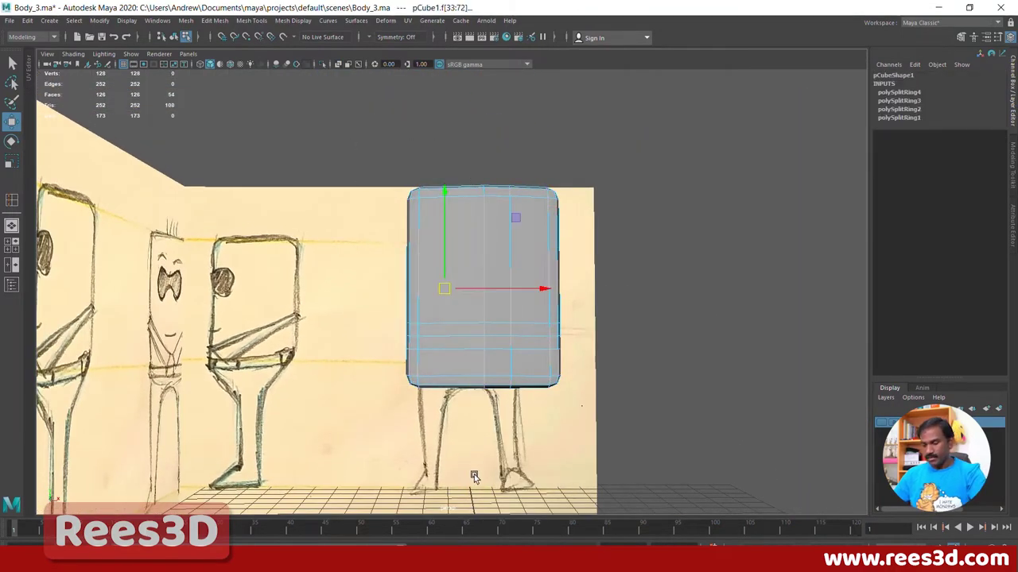
pyautogui.press('Delete')
pyautogui.keyDown('alt'); pyautogui.moveTo(500, 387); pyautogui.dragTo(473, 402); pyautogui.keyUp('alt')
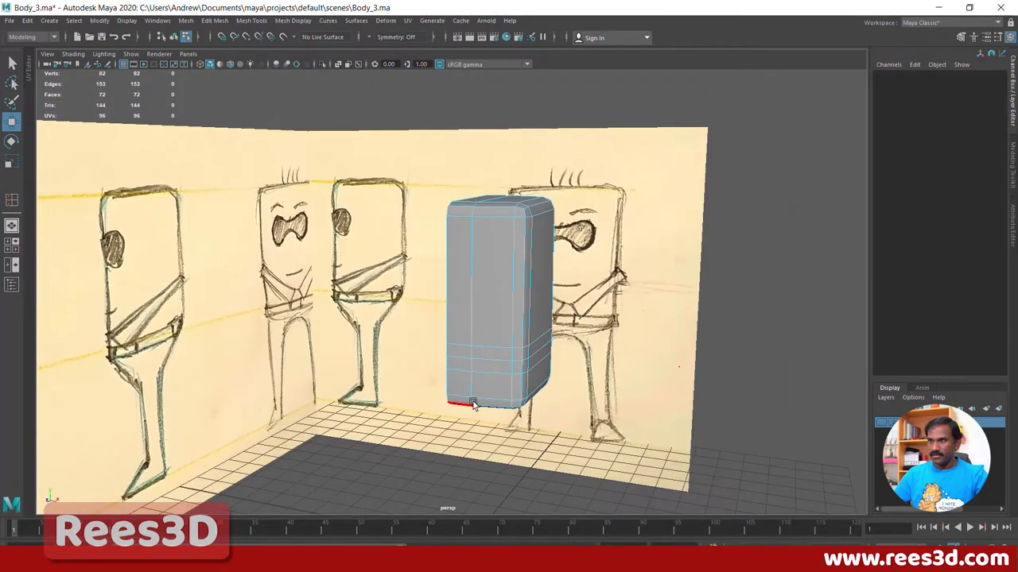
# Step: Cut a half-mouth outline with Multi-Cut from the centre edge above the mouth line to the mouth corner and back below it
pyautogui.keyDown('alt'); pyautogui.moveTo(426, 398); pyautogui.dragTo(668, 432, button='right'); pyautogui.keyUp('alt')
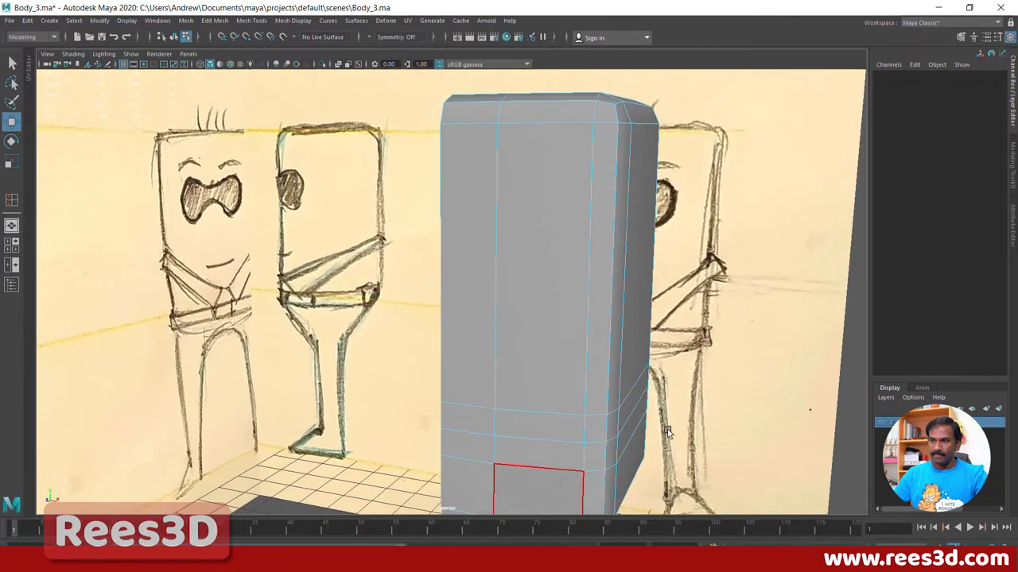
pyautogui.keyDown('alt'); pyautogui.moveTo(487, 436); pyautogui.dragTo(454, 345, button='middle'); pyautogui.keyUp('alt')
pyautogui.keyDown('alt'); pyautogui.moveTo(453, 345); pyautogui.dragTo(544, 359, button='right'); pyautogui.keyUp('alt')
pyautogui.moveTo(477, 400)
pyautogui.keyDown('alt'); pyautogui.mouseDown()
pyautogui.moveTo(540, 371)
pyautogui.moveTo(579, 390)
pyautogui.moveTo(568, 387)
pyautogui.moveTo(545, 438)
pyautogui.moveTo(593, 430)
pyautogui.moveTo(520, 434)
pyautogui.mouseUp(); pyautogui.keyUp('alt')
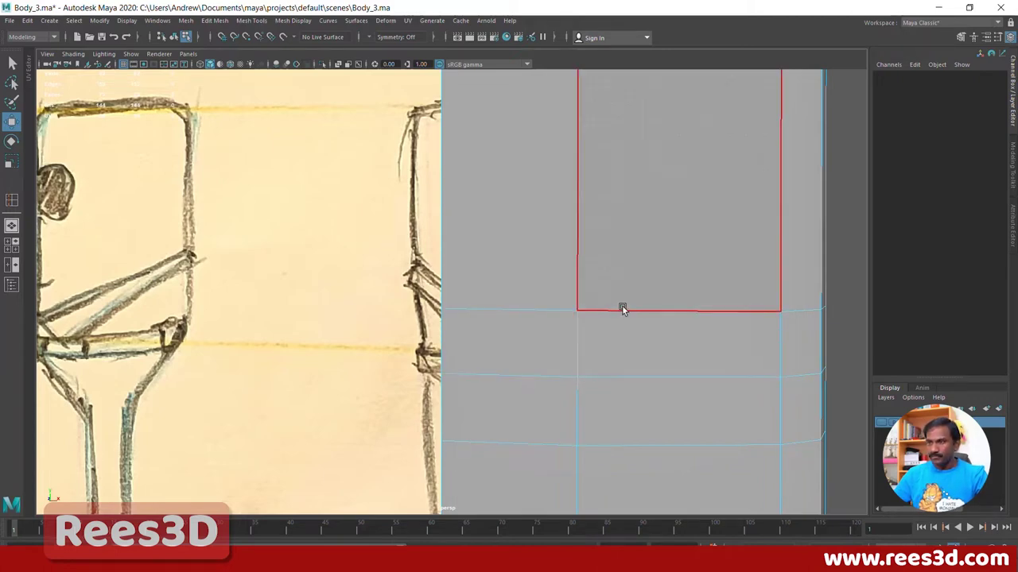
pyautogui.moveTo(620, 270); pyautogui.dragTo(616, 337, button='right')
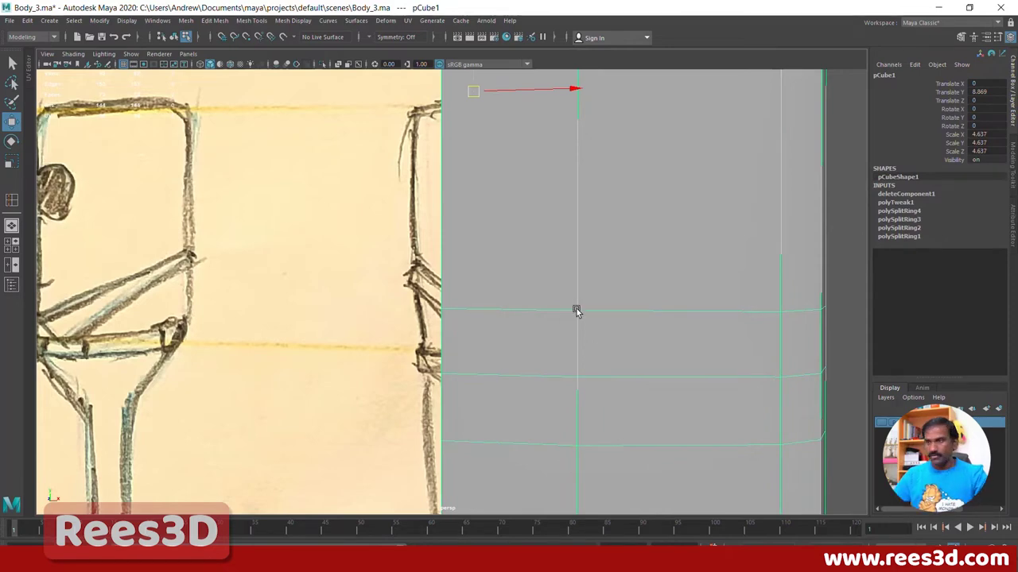
pyautogui.keyDown('shift'); pyautogui.moveTo(577, 310); pyautogui.dragTo(517, 283, button='right'); pyautogui.keyUp('shift')
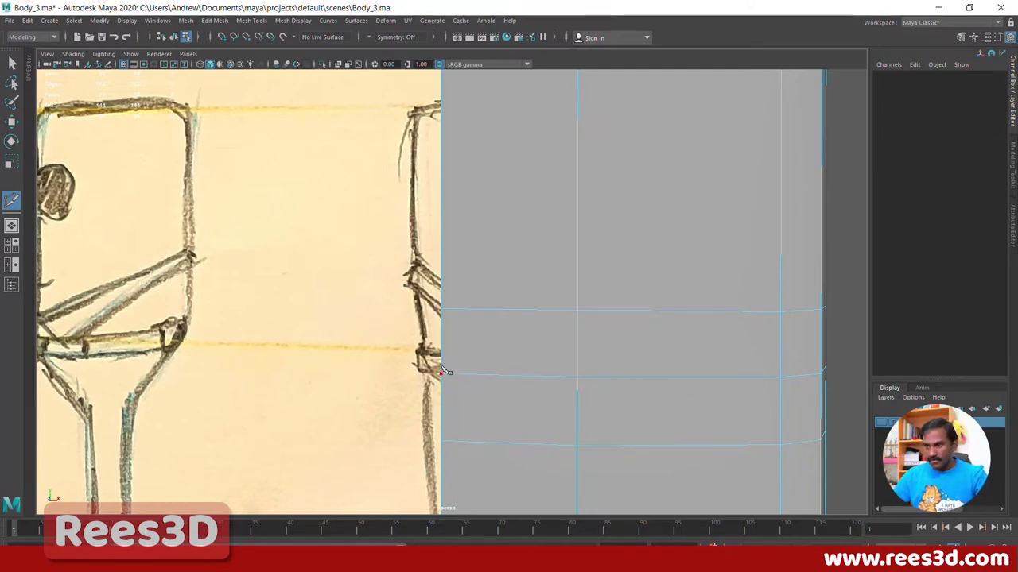
pyautogui.click(442, 365)
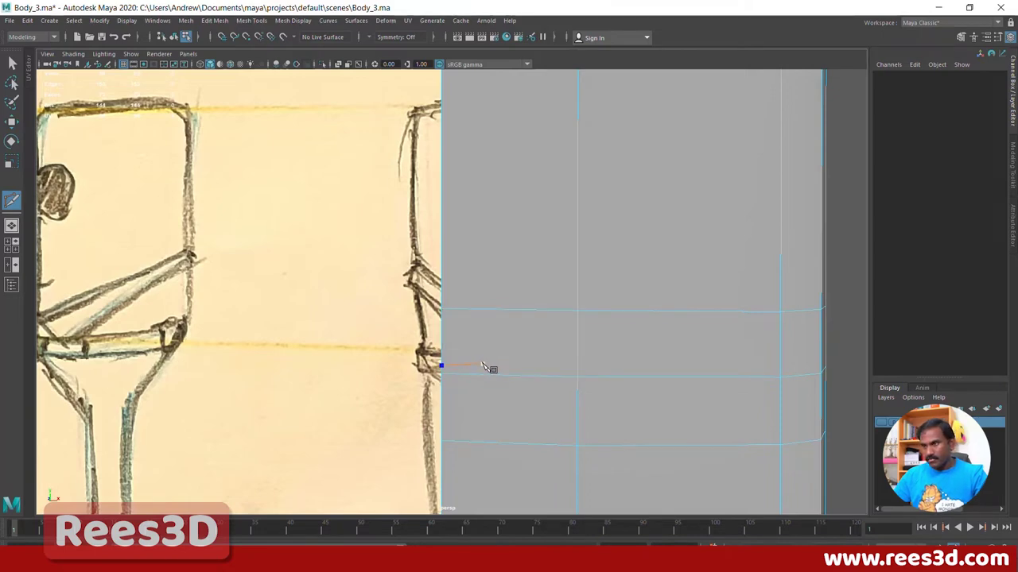
pyautogui.click(483, 365)
pyautogui.click(543, 366)
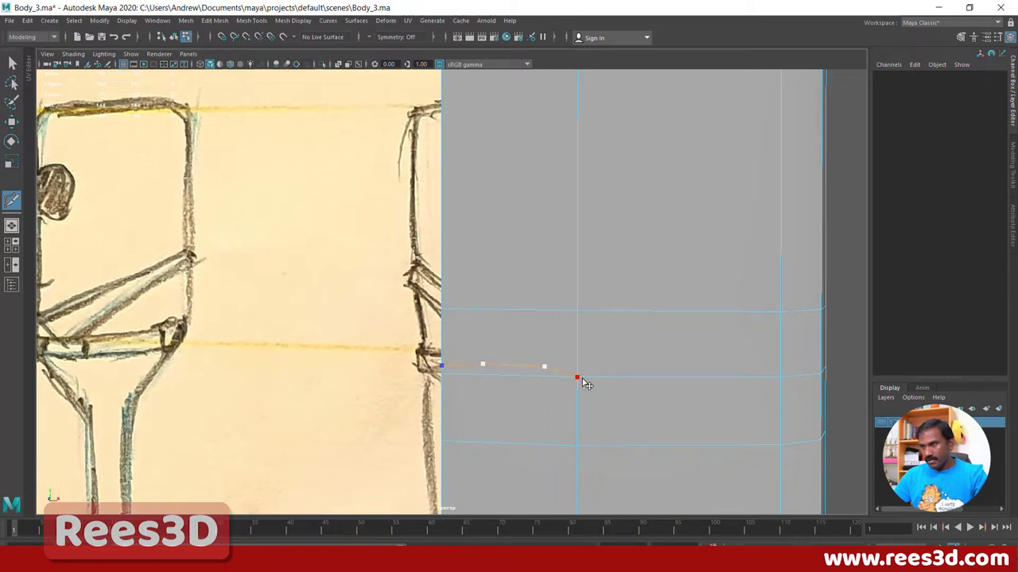
pyautogui.click(577, 378)
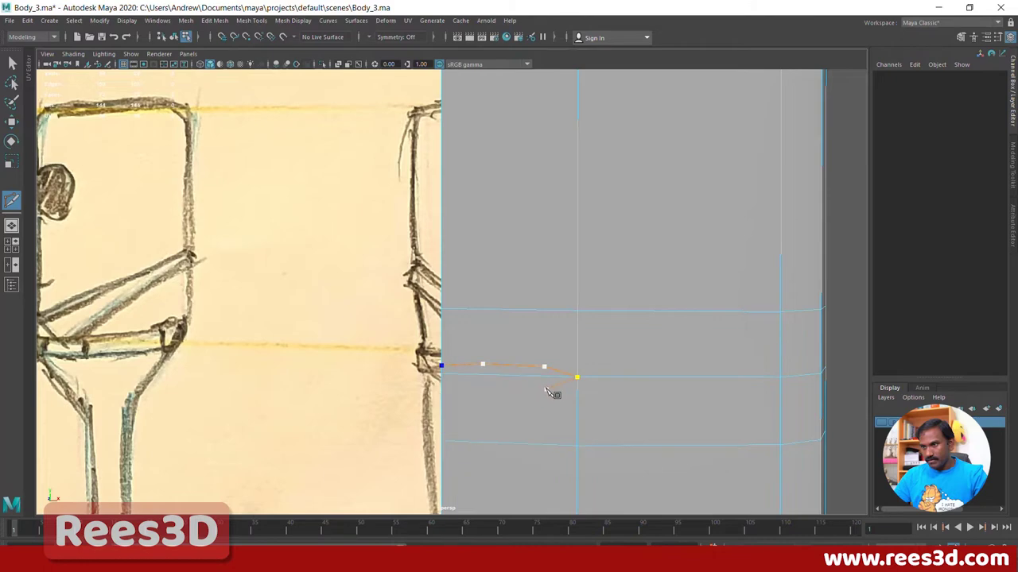
pyautogui.click(546, 390)
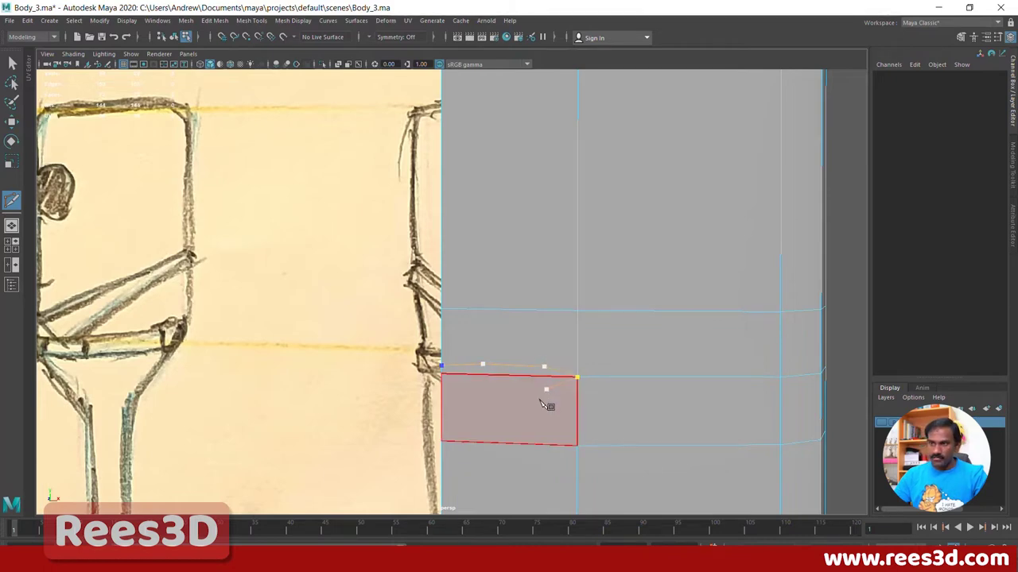
pyautogui.click(484, 392)
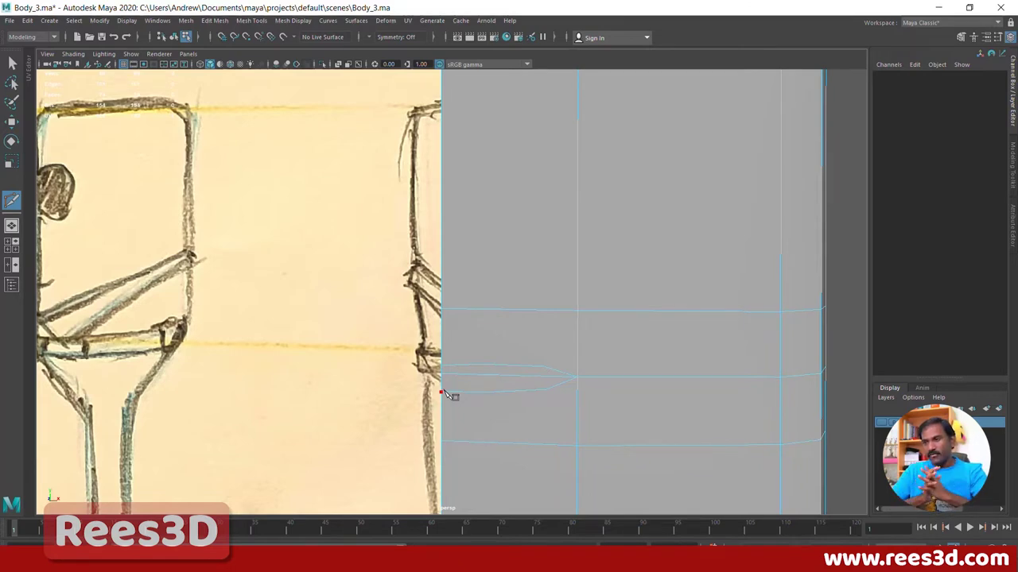
# Step: Cut edges joining the two upper lip points to the loop above, the outer one ending at the vertical loop's intersection
pyautogui.moveTo(547, 335); pyautogui.dragTo(488, 337, button='right')
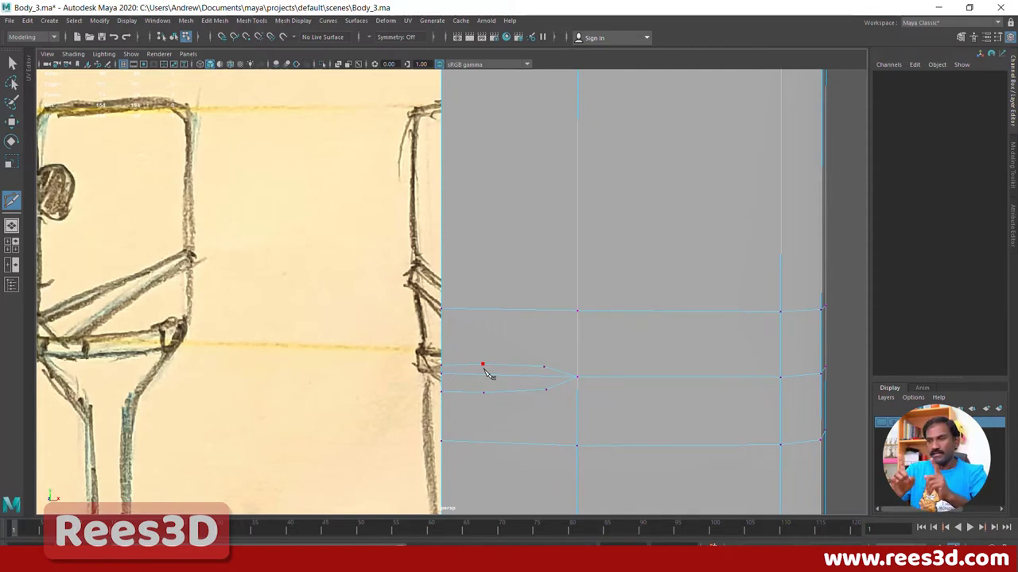
pyautogui.keyDown('alt'); pyautogui.moveTo(594, 352); pyautogui.dragTo(632, 363, button='right'); pyautogui.keyUp('alt')
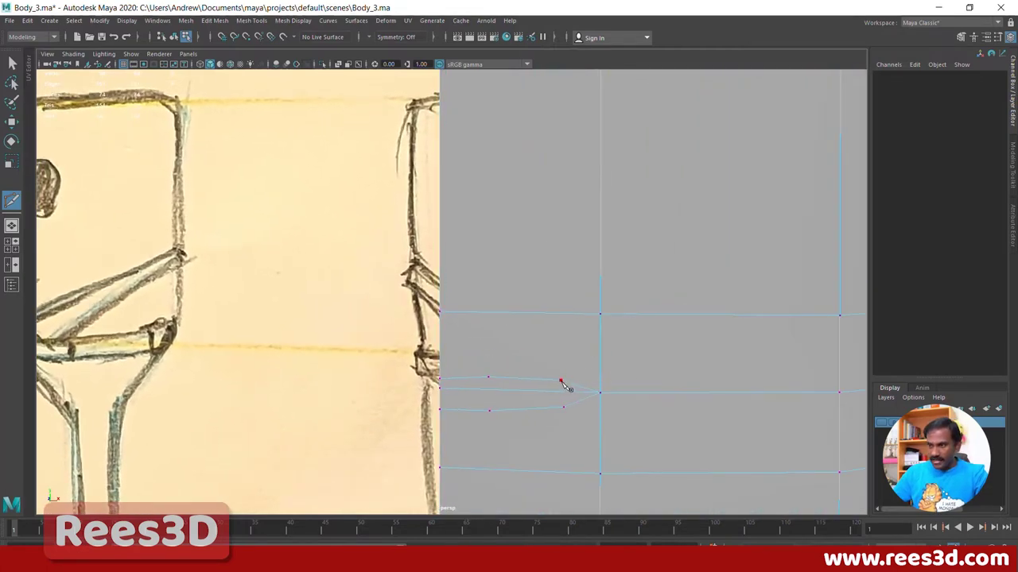
pyautogui.click(560, 380)
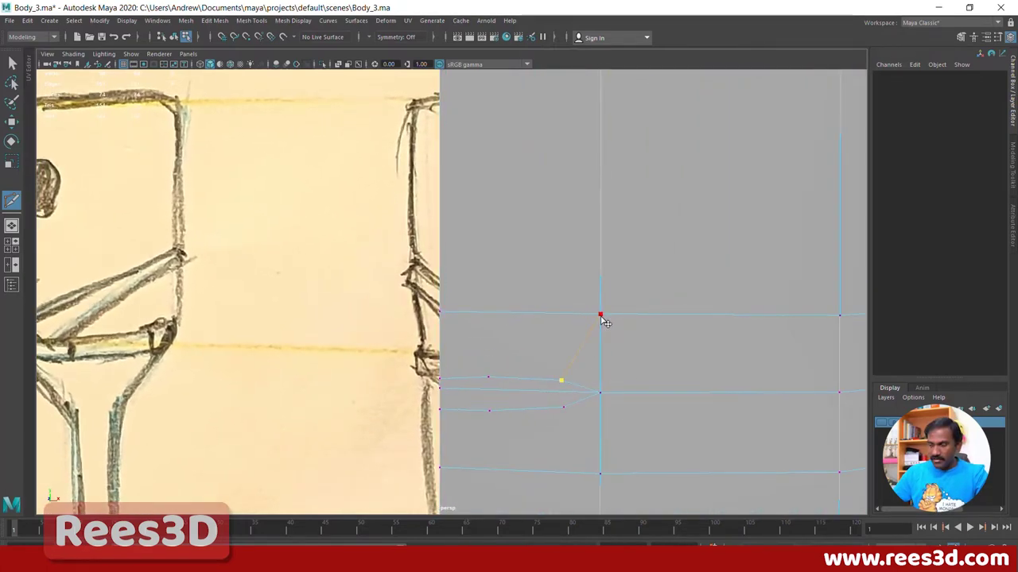
pyautogui.click(602, 317)
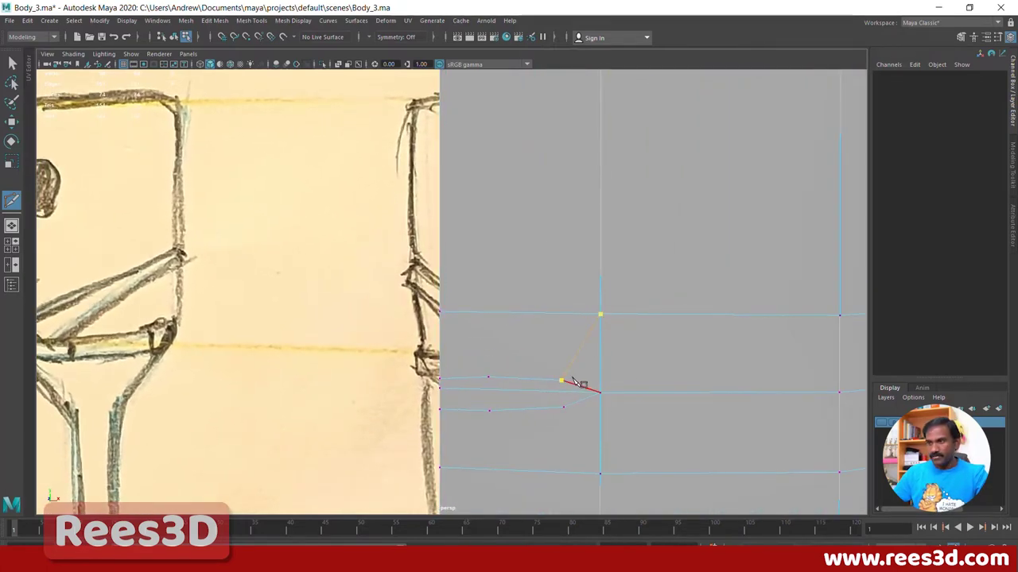
pyautogui.click(490, 375)
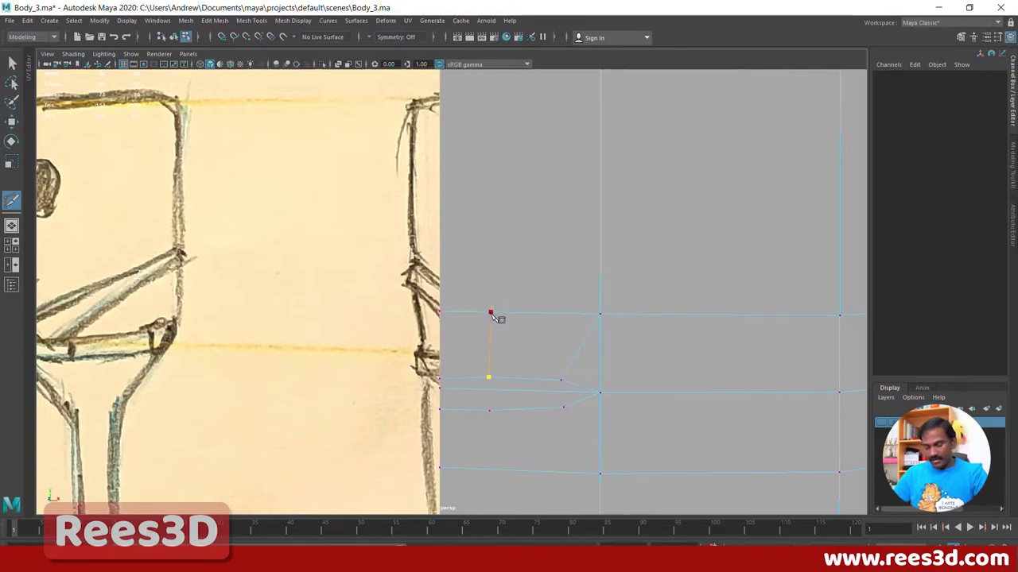
pyautogui.click(490, 313)
pyautogui.press('Return')
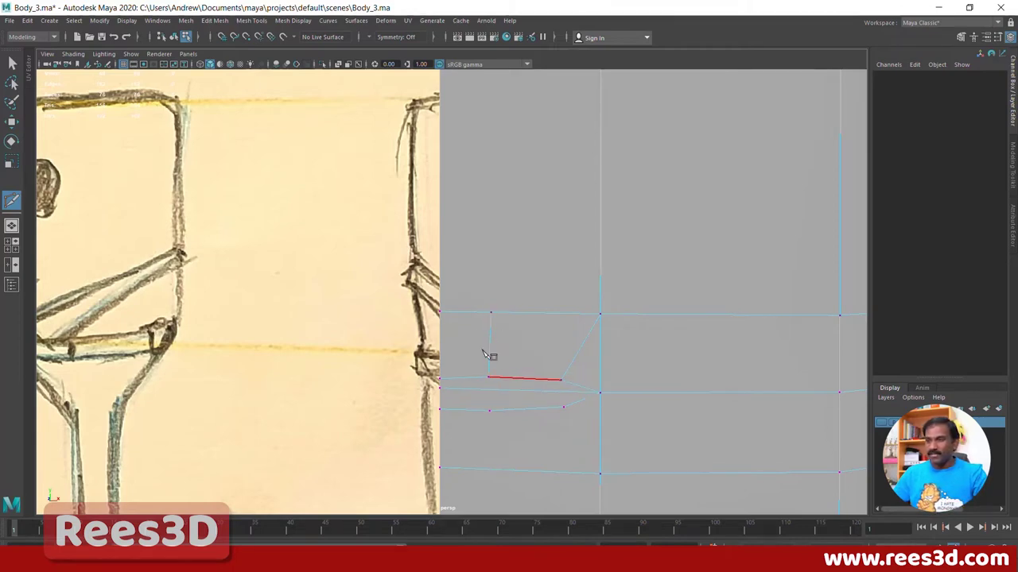
# Step: Cut an angled path outside the mouth corner from the upper loop's intersection through the mouth line to the lower loop's intersection
pyautogui.click(491, 313)
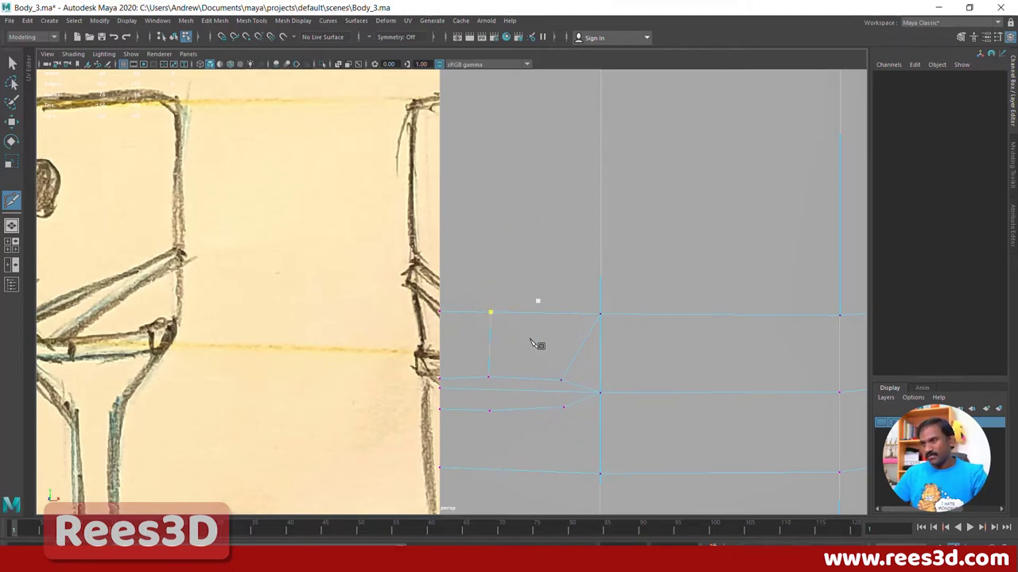
pyautogui.click(439, 314)
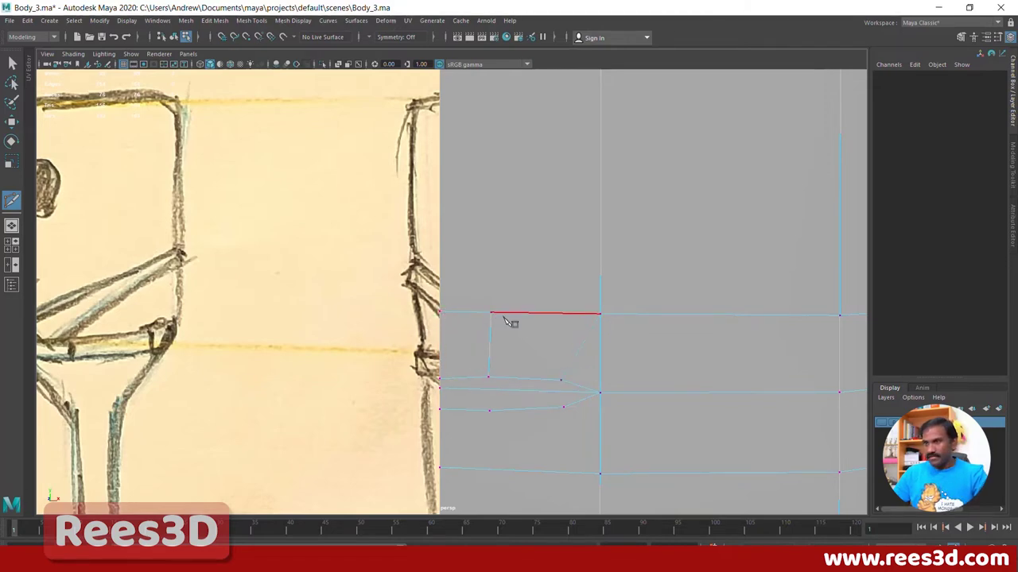
pyautogui.click(600, 316)
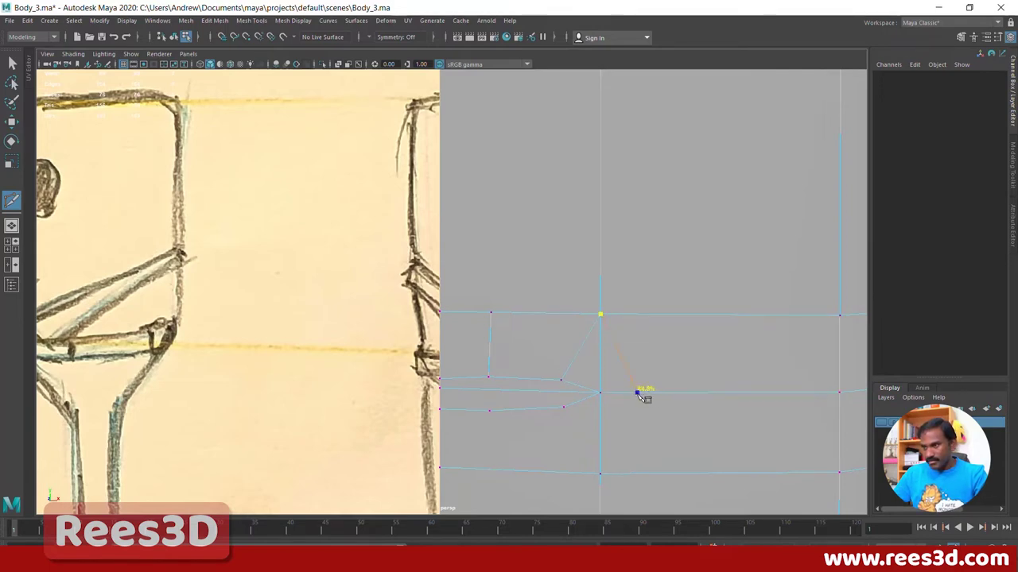
pyautogui.click(637, 393)
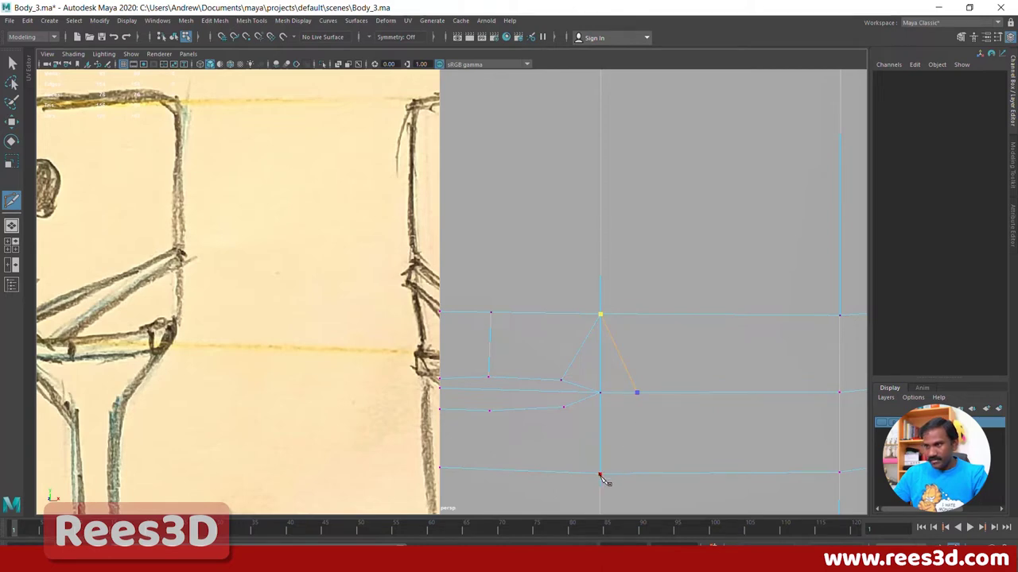
pyautogui.click(600, 475)
pyautogui.press('Return')
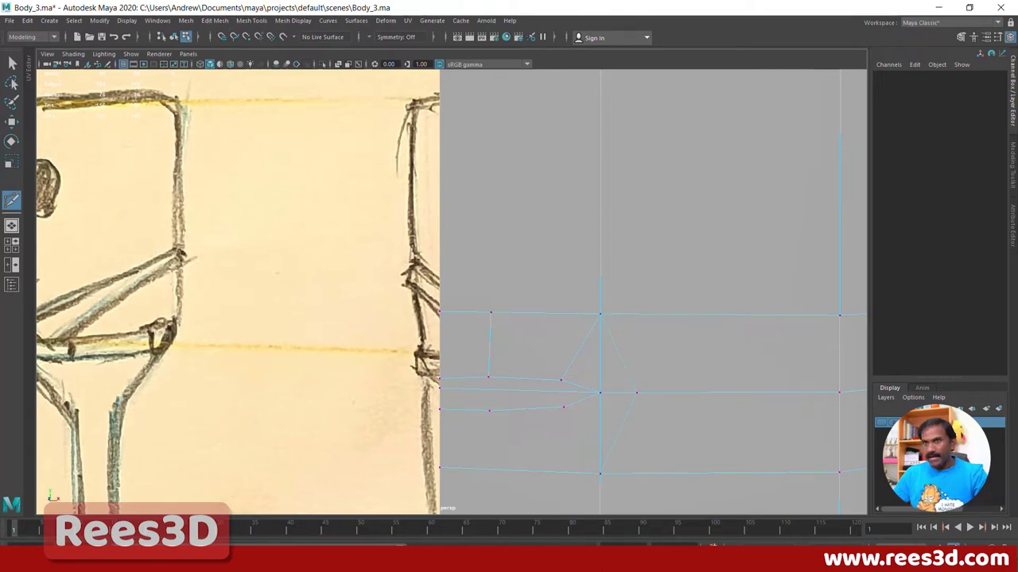
# Step: Delete the vertical edge between the mouth corner and the horizontal loop above it
pyautogui.click(11, 121)
pyautogui.moveTo(603, 270); pyautogui.dragTo(621, 285, button='right')
pyautogui.click(607, 356)
pyautogui.click(602, 352)
pyautogui.press('Delete')
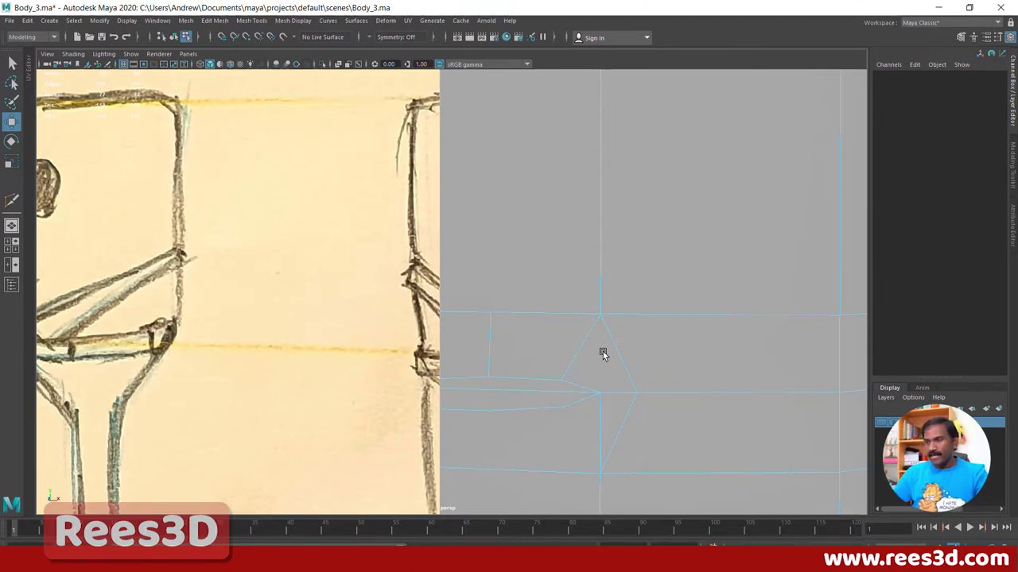
# Step: Cut an edge from the outer lower lip point to the intersection of the vertical loop and the lower horizontal loop
pyautogui.click(12, 202)
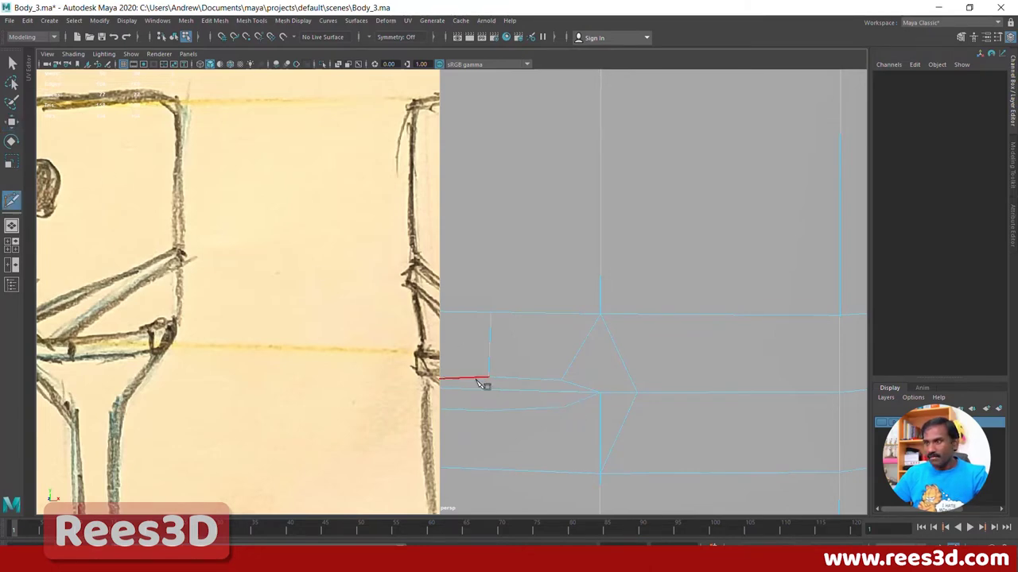
pyautogui.click(572, 417)
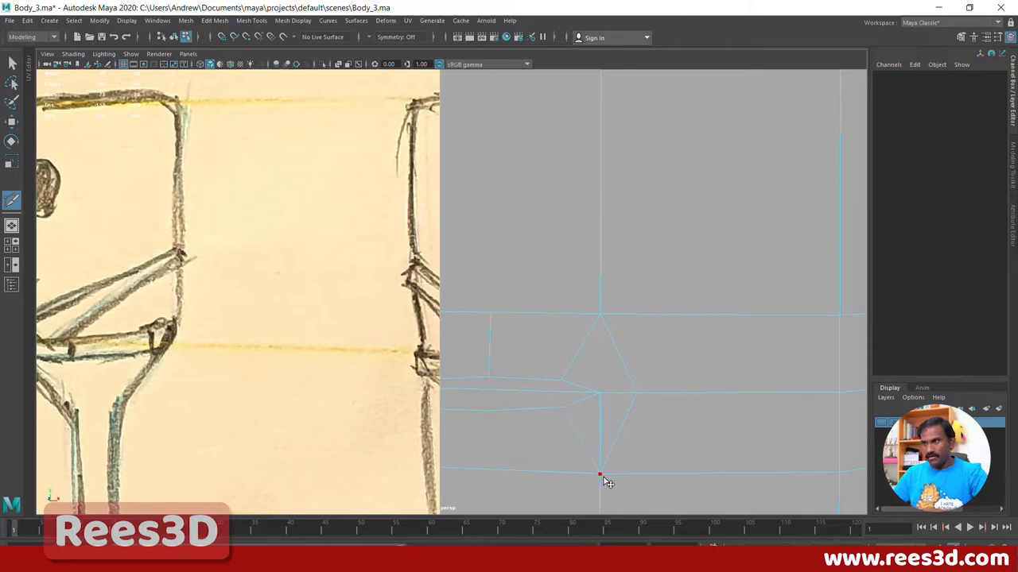
# Step: Cut a vertical edge from the inner lower lip point down to the lower horizontal loop
pyautogui.click(492, 471)
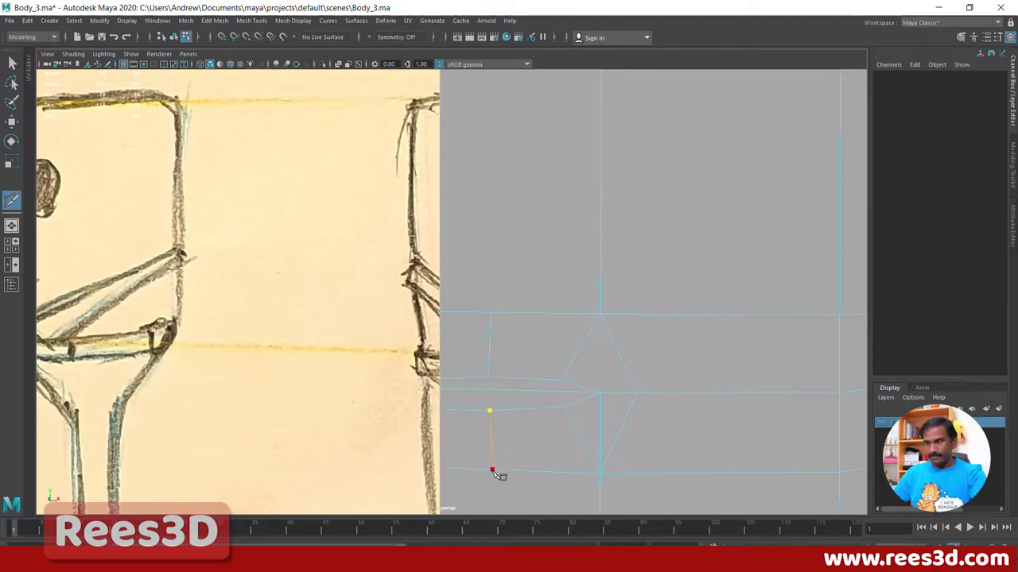
pyautogui.press('Return')
pyautogui.press('w')
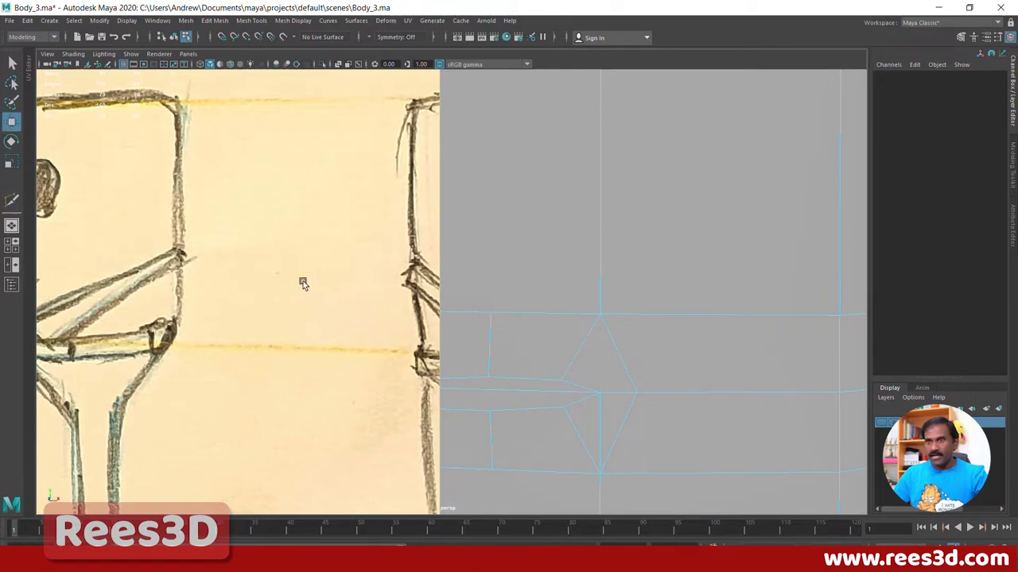
# Step: Delete the vertical edge between the mouth corner and the lower horizontal loop
pyautogui.moveTo(609, 268); pyautogui.dragTo(609, 298, button='right')
pyautogui.click(597, 420)
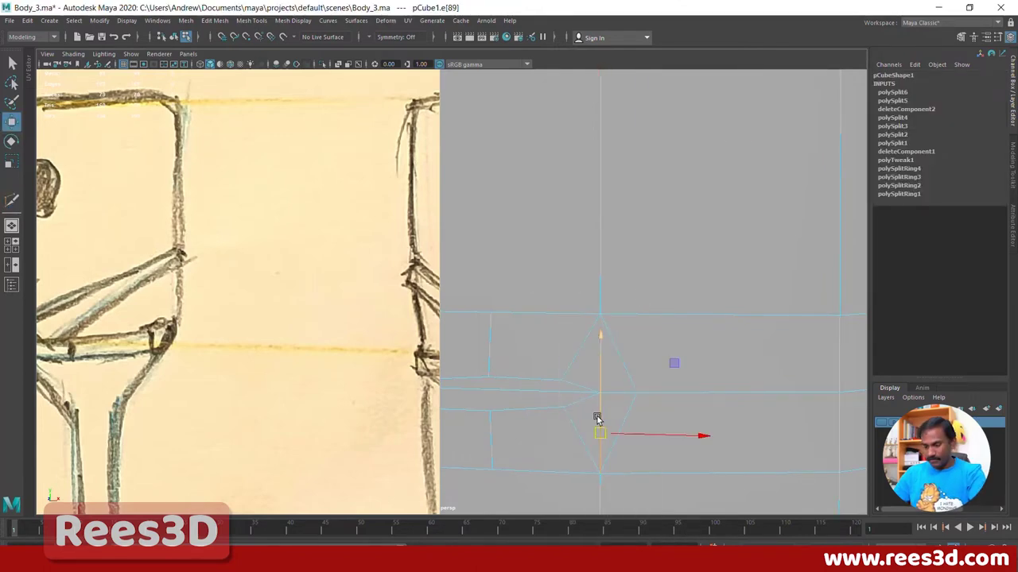
pyautogui.press('Delete')
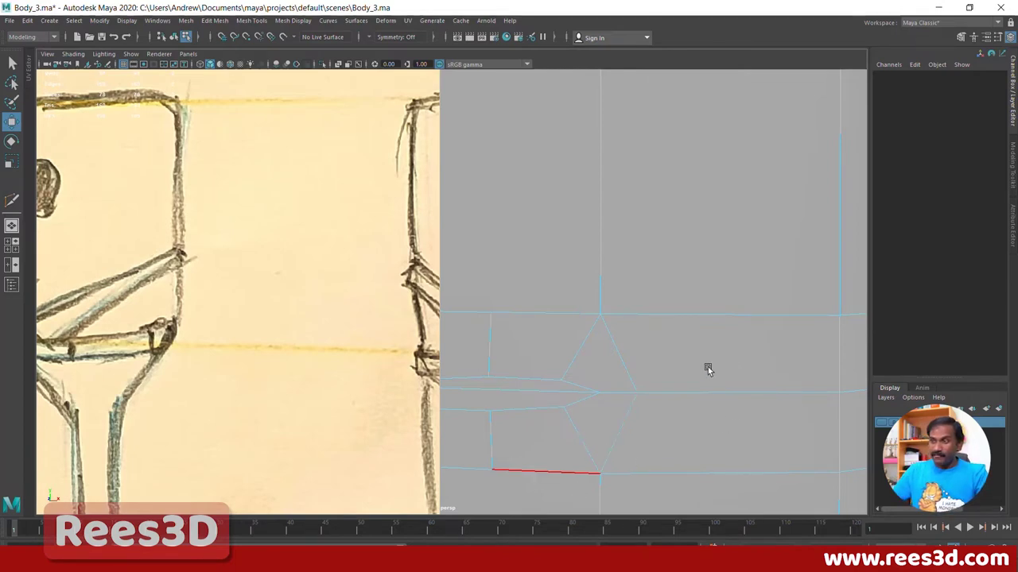
# Step: Delete the two narrow faces between the upper and lower lip lines to open the mouth
pyautogui.keyDown('alt'); pyautogui.moveTo(708, 368); pyautogui.dragTo(519, 388, button='right'); pyautogui.keyUp('alt')
pyautogui.scroll(5, 519, 388)
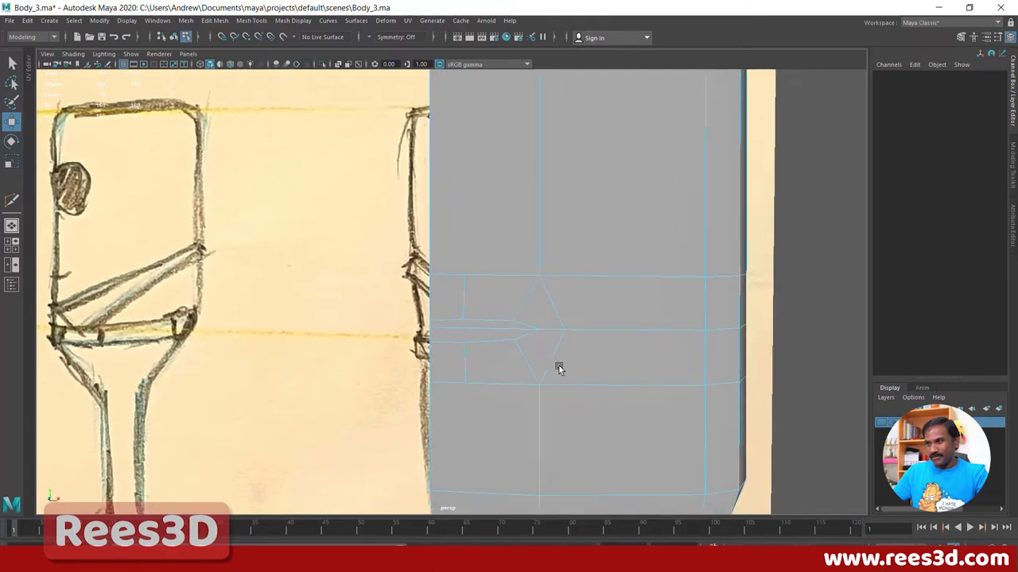
pyautogui.moveTo(534, 282); pyautogui.dragTo(527, 298, button='right')
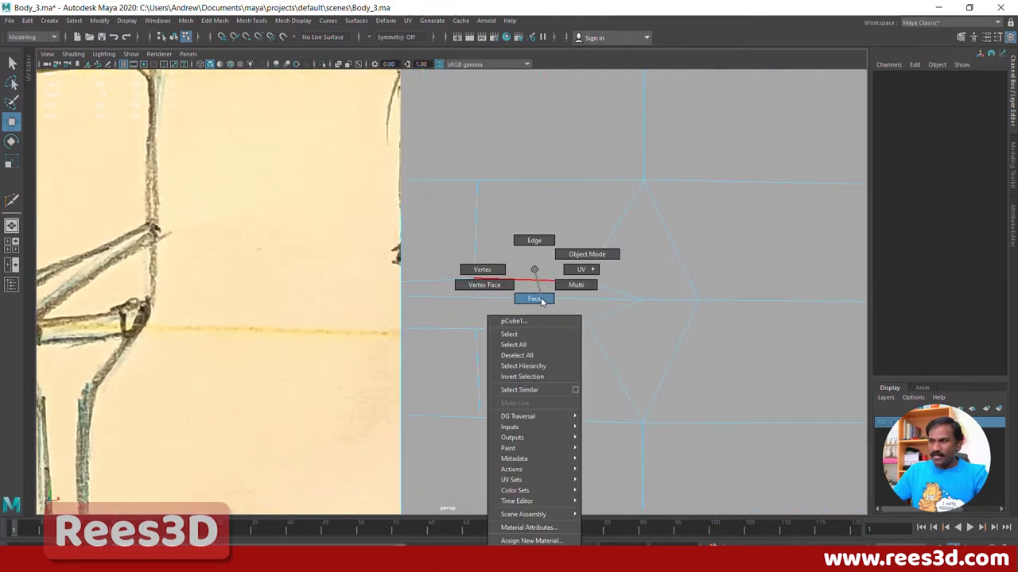
pyautogui.click(520, 289)
pyautogui.press('Delete')
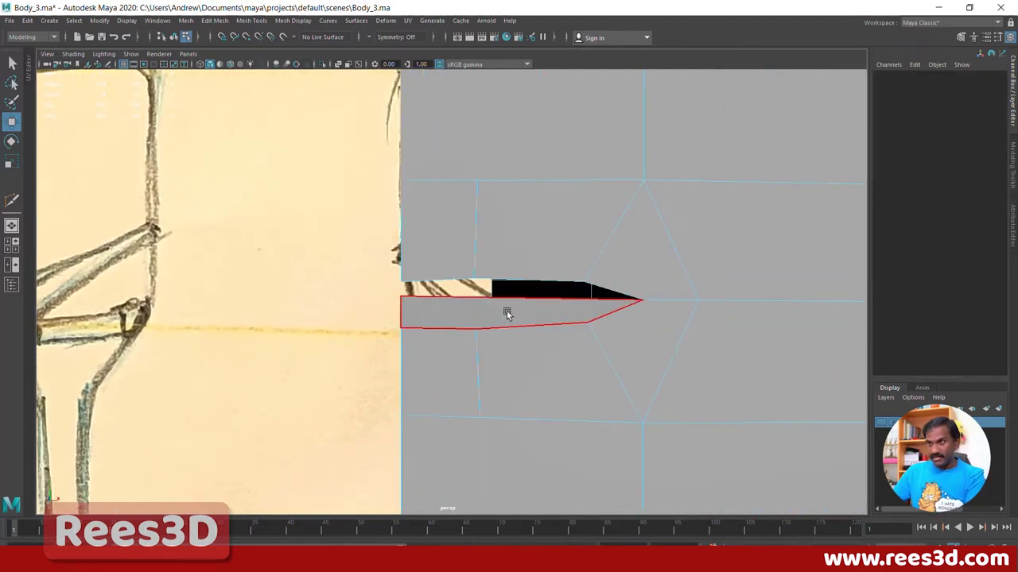
pyautogui.moveTo(519, 338)
pyautogui.keyDown('alt'); pyautogui.mouseDown()
pyautogui.moveTo(563, 341)
pyautogui.moveTo(557, 318)
pyautogui.moveTo(516, 322)
pyautogui.moveTo(654, 345)
pyautogui.moveTo(585, 342)
pyautogui.mouseUp(); pyautogui.keyUp('alt')
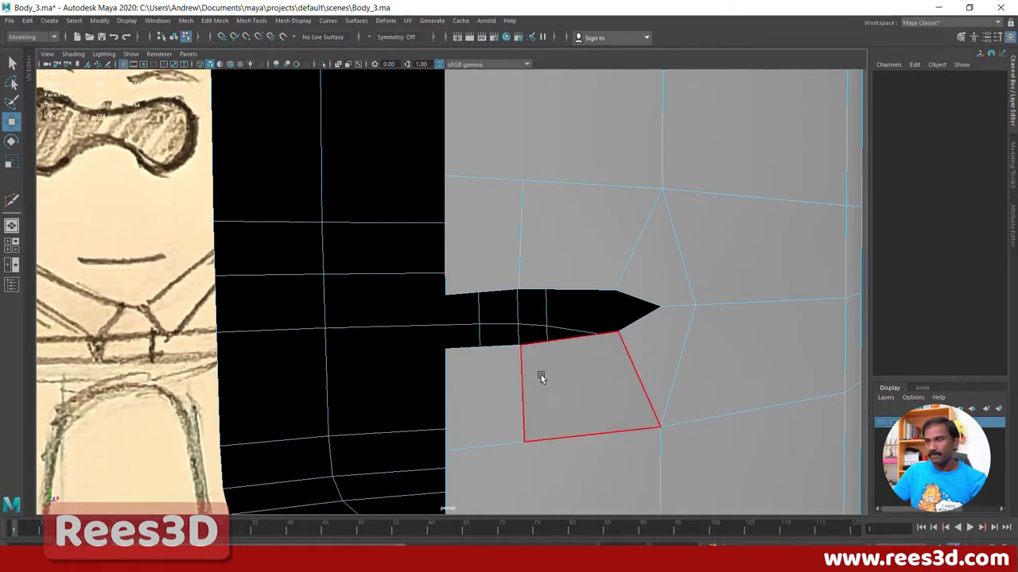
pyautogui.moveTo(540, 378)
pyautogui.keyDown('alt'); pyautogui.mouseDown()
pyautogui.moveTo(641, 352)
pyautogui.moveTo(711, 375)
pyautogui.moveTo(618, 385)
pyautogui.moveTo(607, 366)
pyautogui.moveTo(615, 375)
pyautogui.moveTo(606, 365)
pyautogui.moveTo(556, 375)
pyautogui.mouseUp(); pyautogui.keyUp('alt')
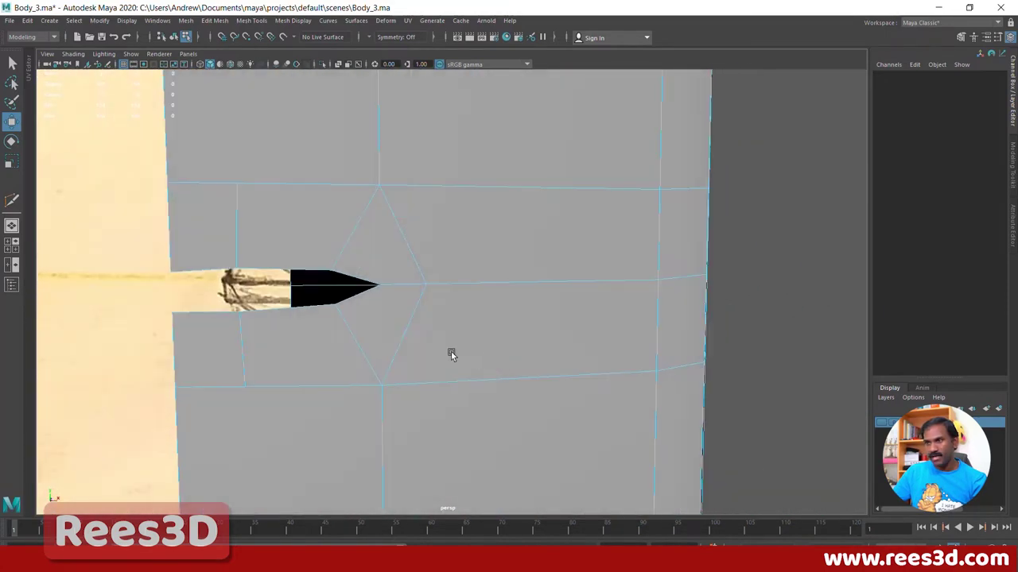
# Step: Raise the lower lip's centre-line vertex in the front view to the lower edge of the sketched mouth line
pyautogui.scroll(3, 473, 318)
pyautogui.press('F10')
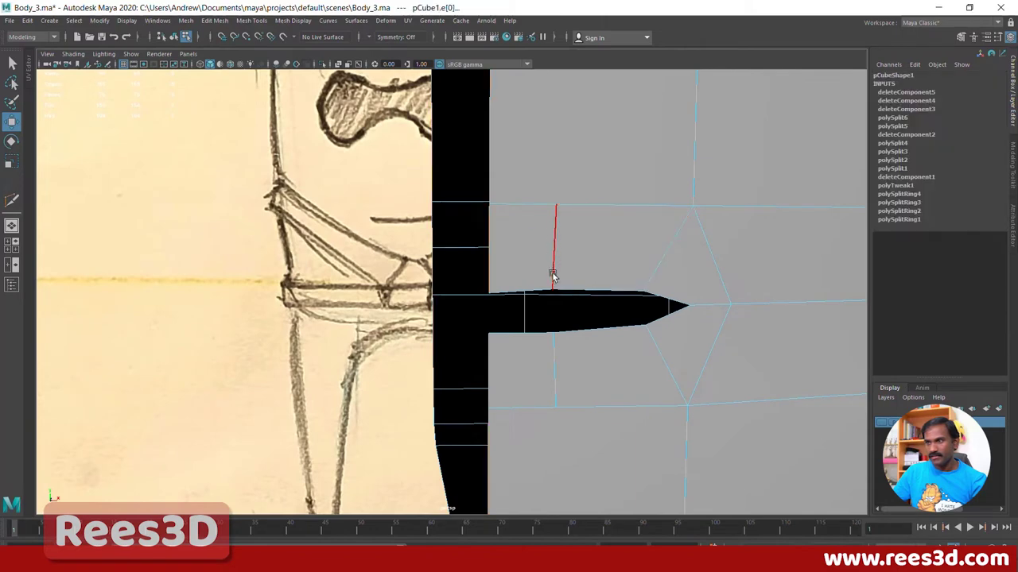
pyautogui.press('F9')
pyautogui.click(489, 334)
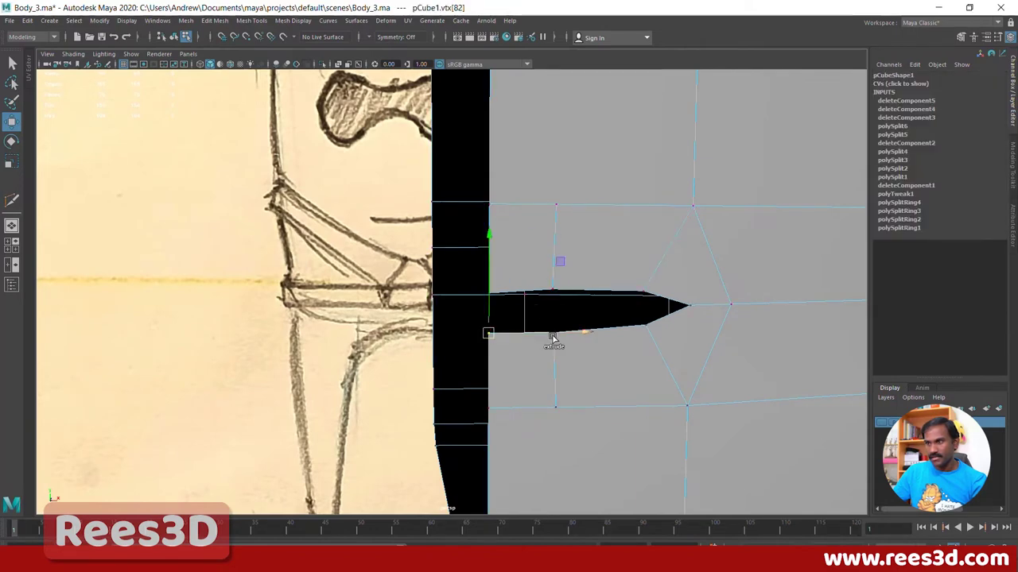
pyautogui.press('space')
pyautogui.press('space')
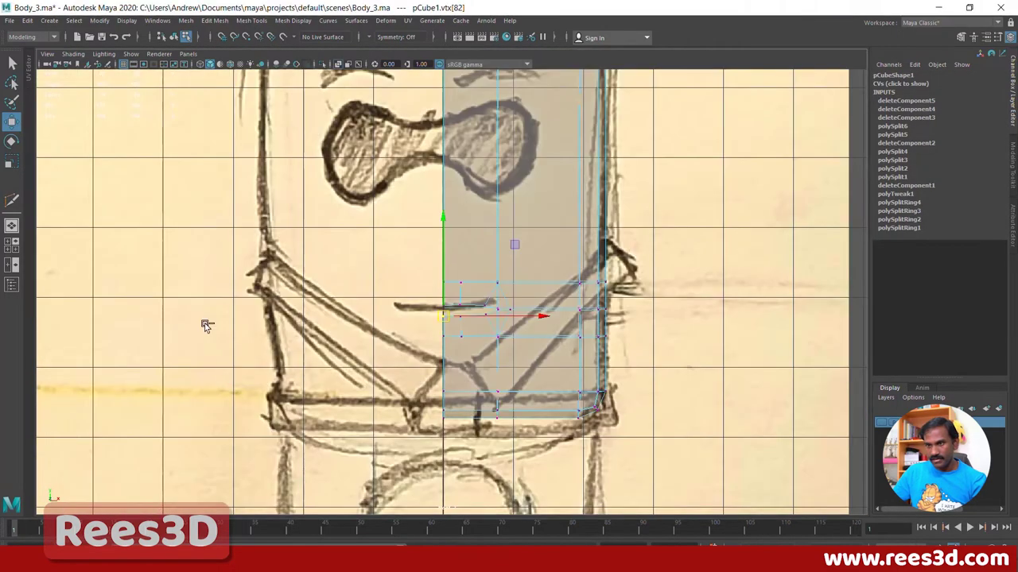
pyautogui.scroll(6, 451, 309)
pyautogui.scroll(-8, 367, 302)
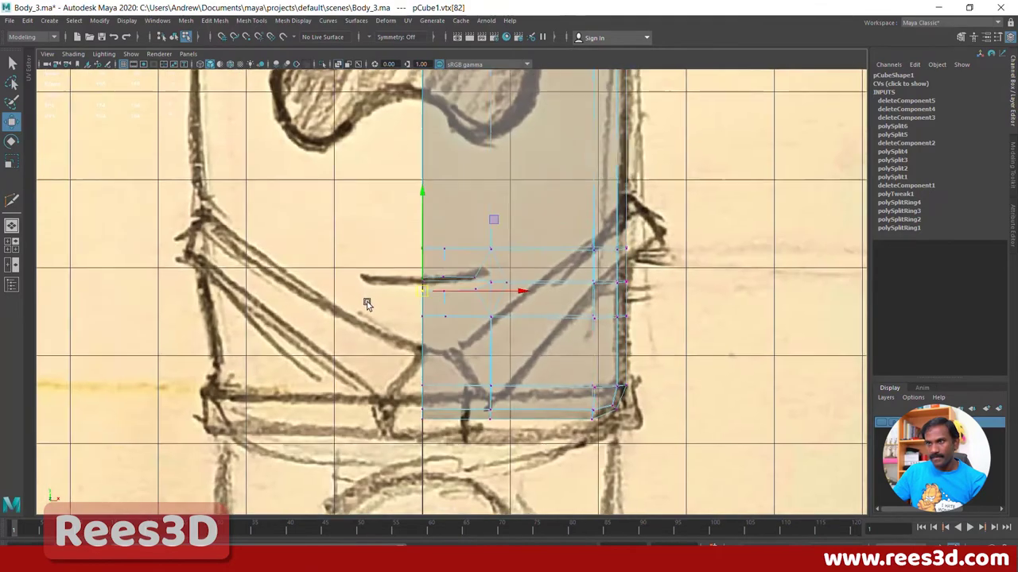
pyautogui.scroll(6, 381, 322)
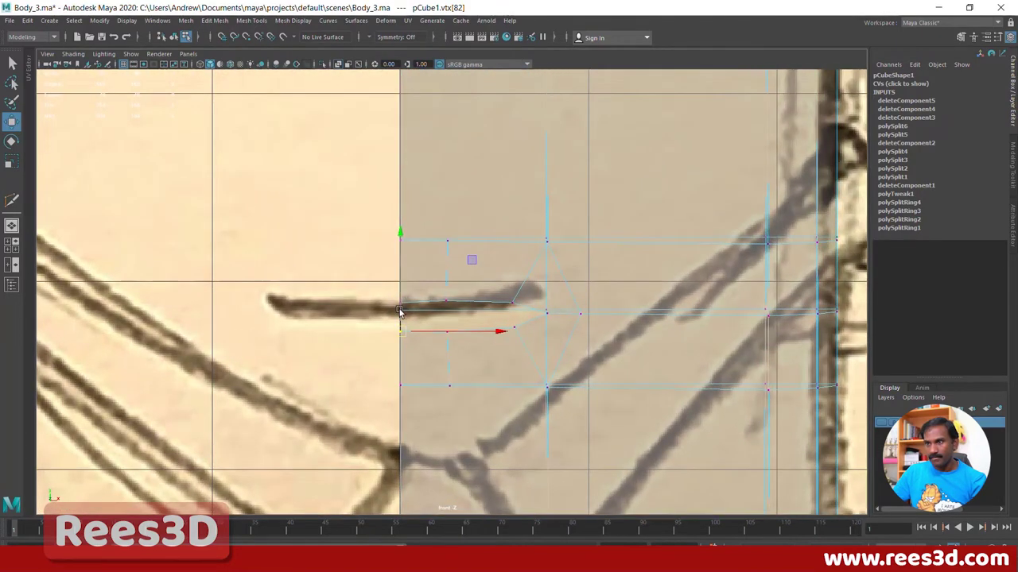
pyautogui.moveTo(401, 312); pyautogui.dragTo(398, 290)
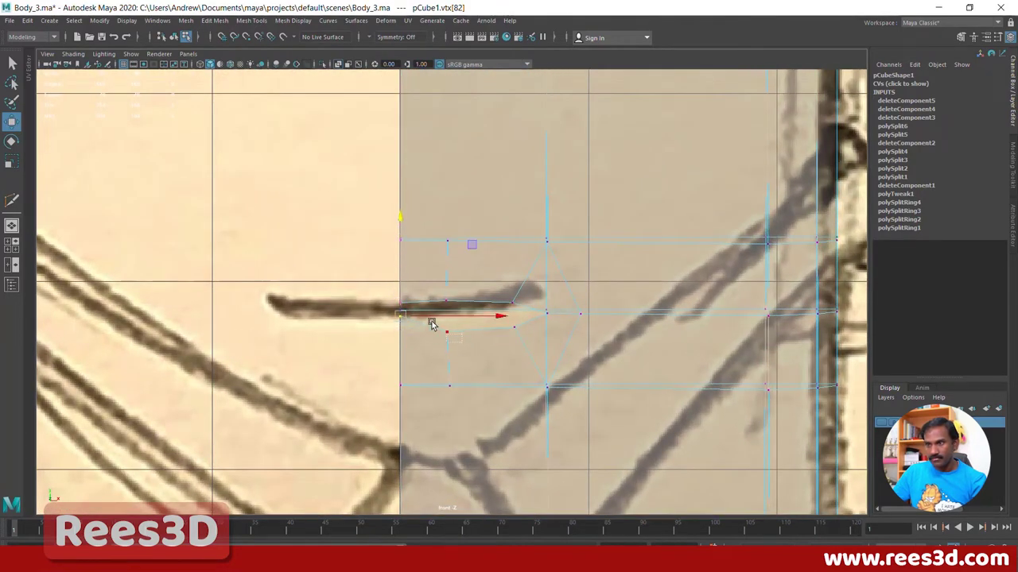
# Step: Raise the inner and outer lower lip vertices to follow the sketched mouth line
pyautogui.click(436, 326)
pyautogui.click(444, 269)
pyautogui.hotkey('ctrl', 'z')
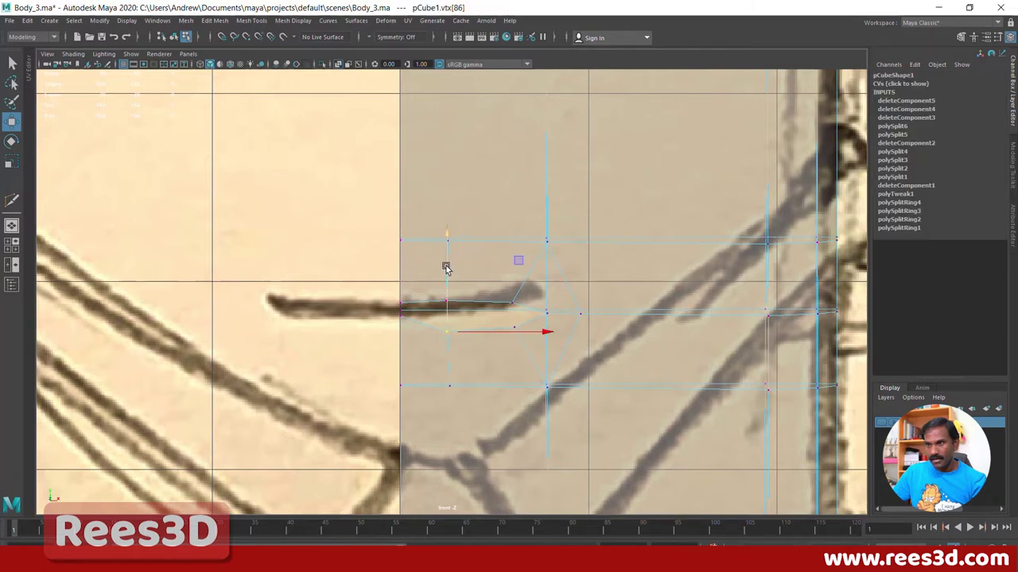
pyautogui.moveTo(447, 268); pyautogui.dragTo(451, 252)
pyautogui.click(496, 311)
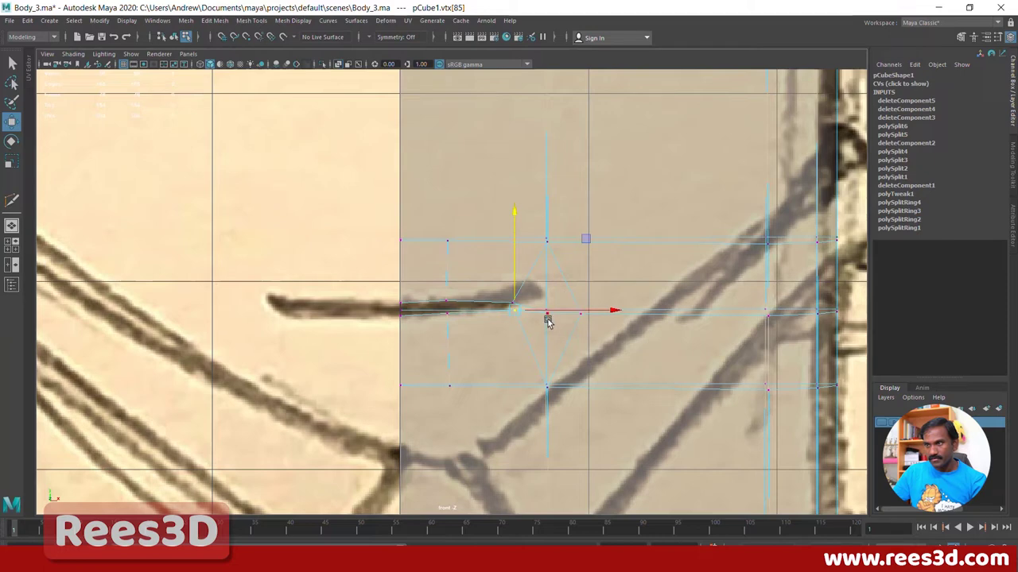
# Step: Move the mouth corner and the outer upper lip vertices up onto the sketched mouth line
pyautogui.click(546, 312)
pyautogui.moveTo(545, 308); pyautogui.dragTo(510, 294)
pyautogui.click(516, 304)
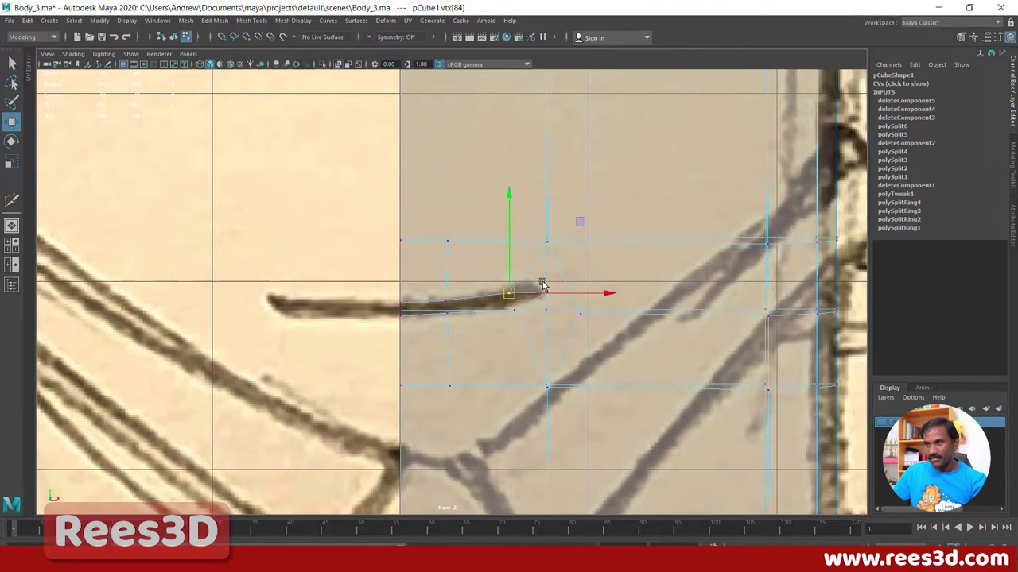
pyautogui.click(542, 286)
pyautogui.click(510, 297)
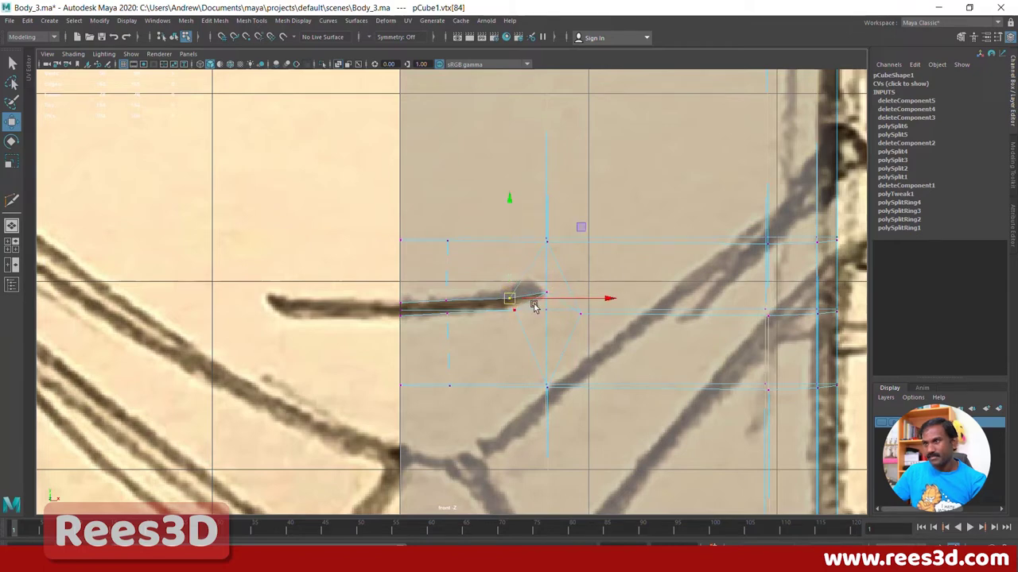
# Step: Move the vertex beyond the mouth corner outward and up, level with the corner, and return to the perspective view
pyautogui.click(582, 314)
pyautogui.moveTo(584, 316); pyautogui.dragTo(610, 297)
pyautogui.press('space')
pyautogui.press('space')
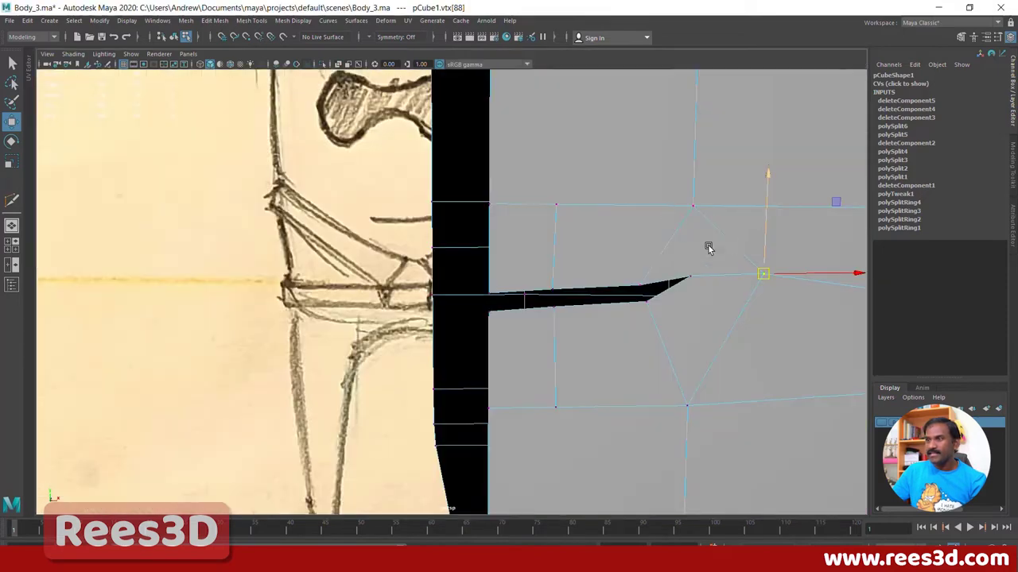
# Step: Insert an edge loop over the top of the body between the centre line and the first vertical loop
pyautogui.keyDown('alt'); pyautogui.moveTo(706, 246); pyautogui.dragTo(399, 323); pyautogui.keyUp('alt')
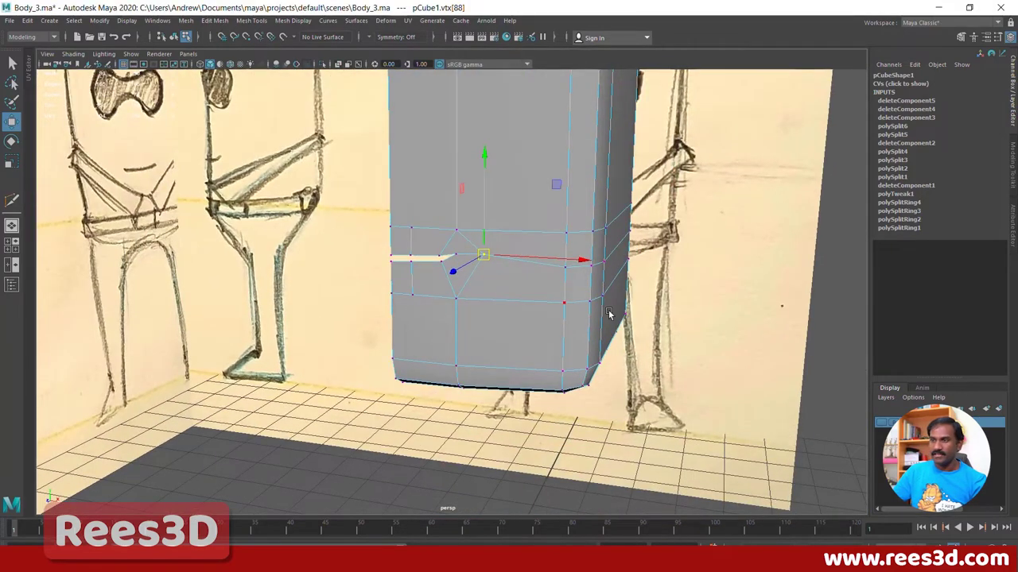
pyautogui.keyDown('alt'); pyautogui.moveTo(608, 314); pyautogui.dragTo(501, 407); pyautogui.keyUp('alt')
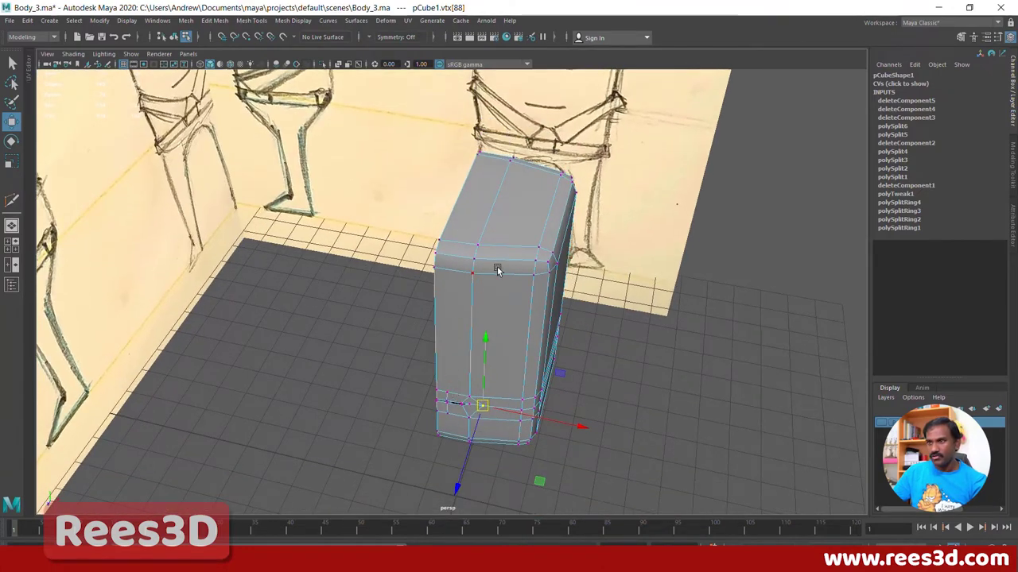
pyautogui.moveTo(511, 267); pyautogui.dragTo(501, 337, button='right')
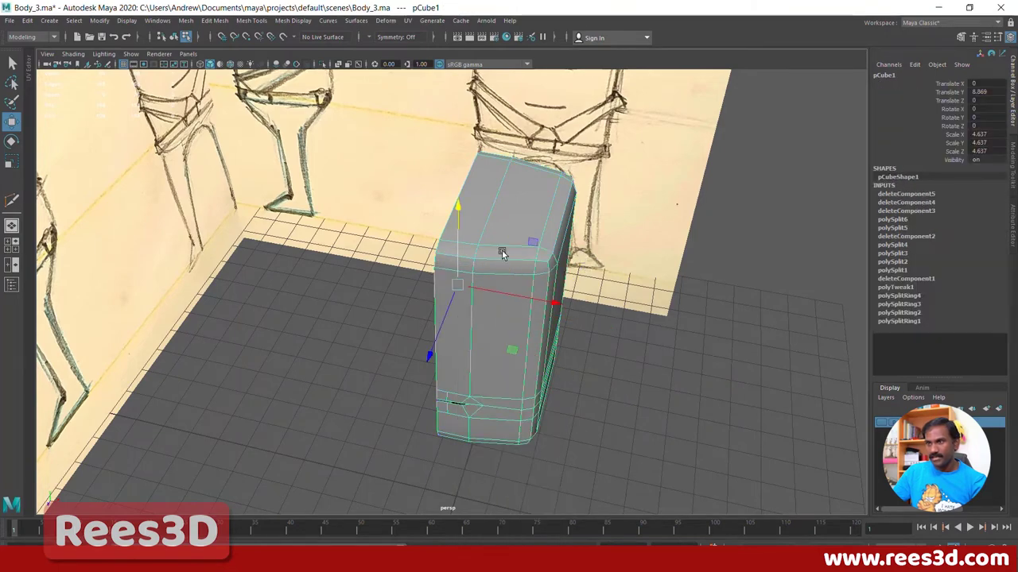
pyautogui.keyDown('shift'); pyautogui.moveTo(502, 251); pyautogui.dragTo(420, 270, button='right'); pyautogui.keyUp('shift')
pyautogui.keyDown('alt'); pyautogui.moveTo(516, 326); pyautogui.dragTo(460, 305); pyautogui.keyUp('alt')
pyautogui.click(517, 259)
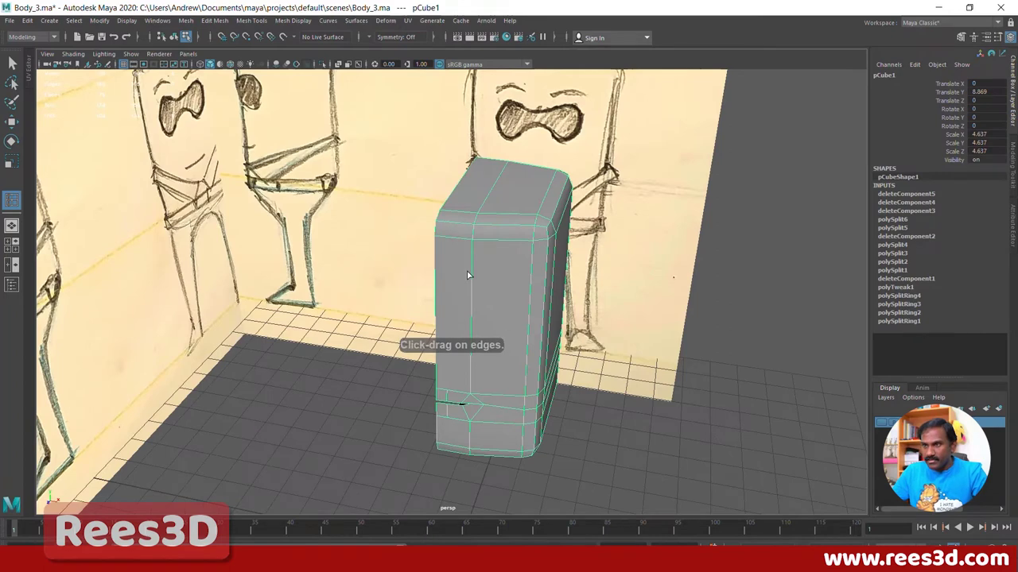
pyautogui.moveTo(462, 242); pyautogui.dragTo(445, 342)
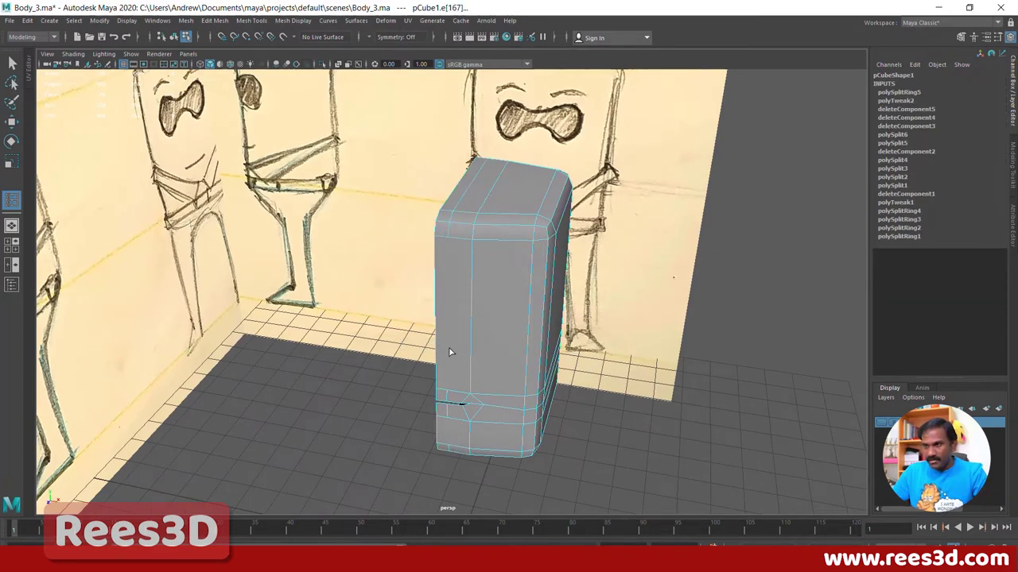
# Step: Cut a vertical edge down the front from the new loop's upper end to the inner edge above the upper lip
pyautogui.keyDown('alt'); pyautogui.moveTo(454, 443); pyautogui.dragTo(536, 390); pyautogui.keyUp('alt')
pyautogui.keyDown('alt'); pyautogui.moveTo(536, 391); pyautogui.dragTo(584, 380, button='right'); pyautogui.keyUp('alt')
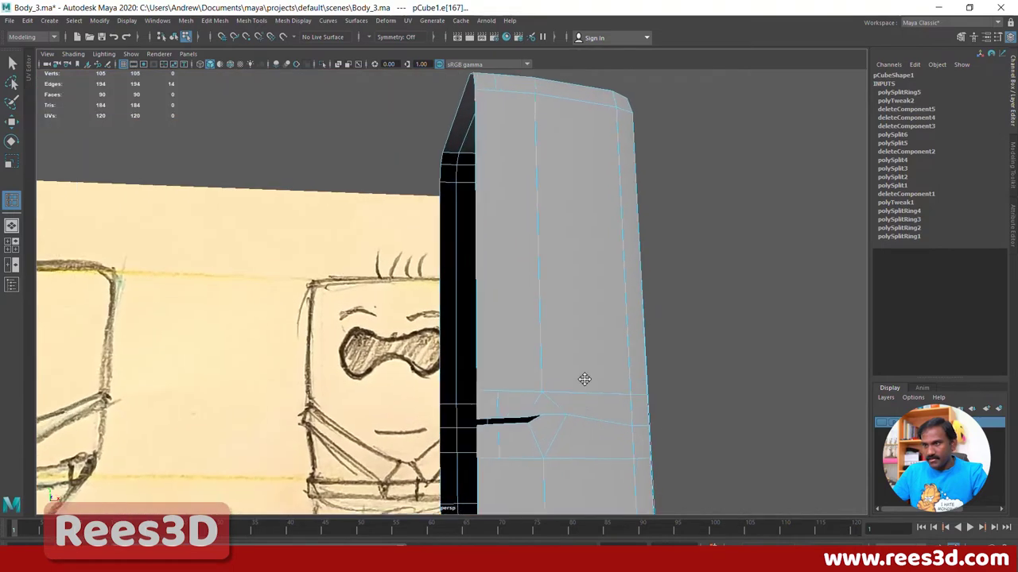
pyautogui.keyDown('alt'); pyautogui.moveTo(584, 379); pyautogui.dragTo(550, 322, button='middle'); pyautogui.keyUp('alt')
pyautogui.moveTo(514, 353)
pyautogui.keyDown('alt'); pyautogui.mouseDown()
pyautogui.moveTo(514, 393)
pyautogui.moveTo(485, 437)
pyautogui.mouseUp(); pyautogui.keyUp('alt')
pyautogui.keyDown('alt'); pyautogui.moveTo(501, 322); pyautogui.dragTo(466, 324); pyautogui.keyUp('alt')
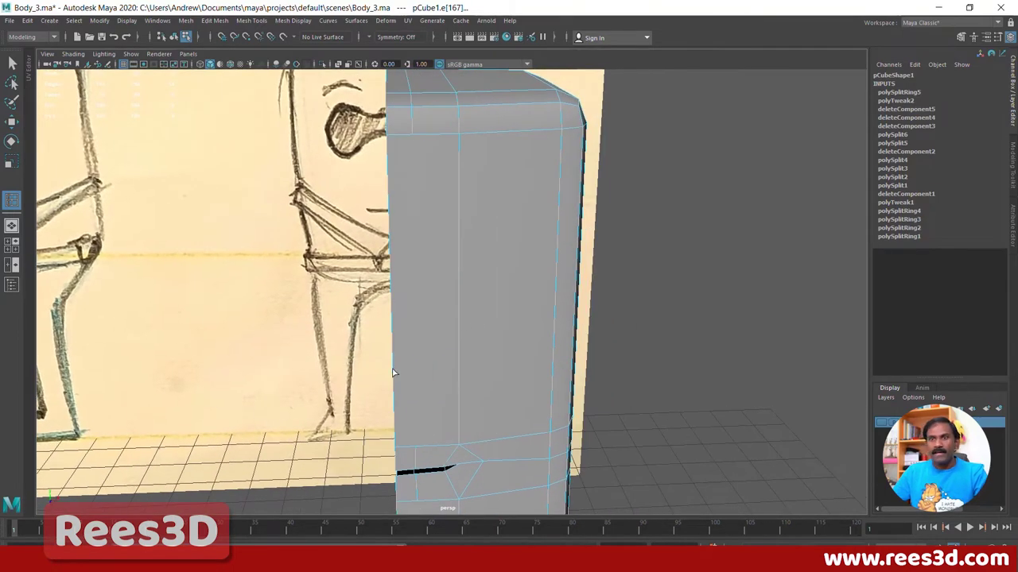
pyautogui.moveTo(520, 219); pyautogui.dragTo(518, 305, button='right')
pyautogui.keyDown('shift'); pyautogui.rightClick(494, 201); pyautogui.keyUp('shift')
pyautogui.moveTo(501, 204); pyautogui.dragTo(491, 268, button='right')
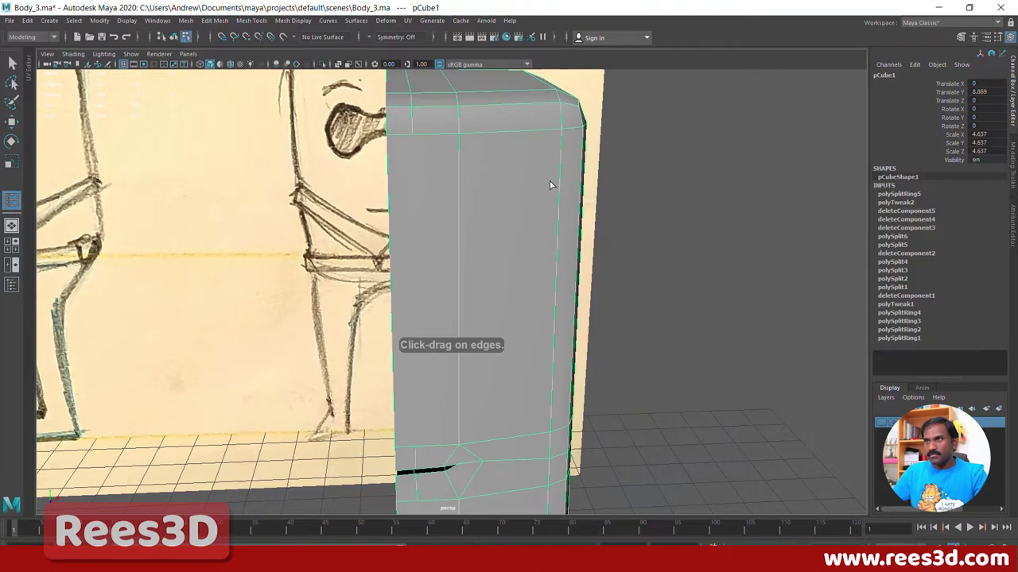
pyautogui.keyDown('shift'); pyautogui.moveTo(550, 183); pyautogui.dragTo(476, 184, button='right'); pyautogui.keyUp('shift')
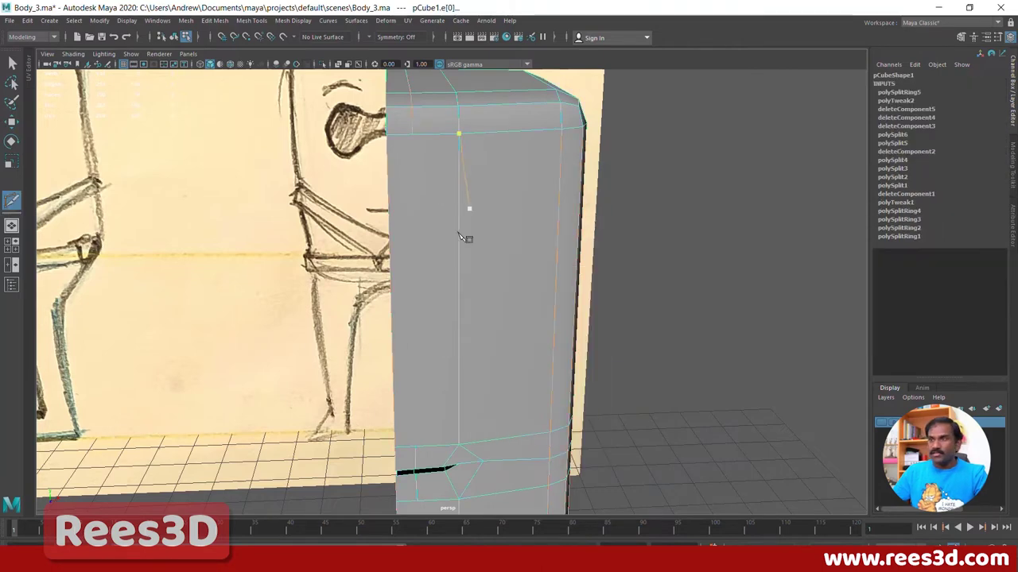
pyautogui.click(412, 135)
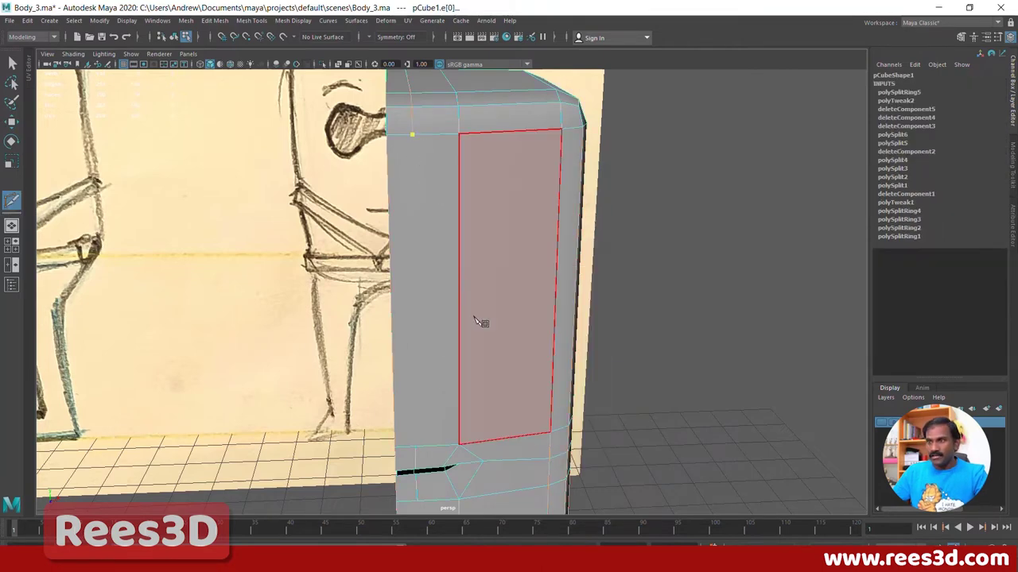
pyautogui.click(417, 449)
pyautogui.press('Return')
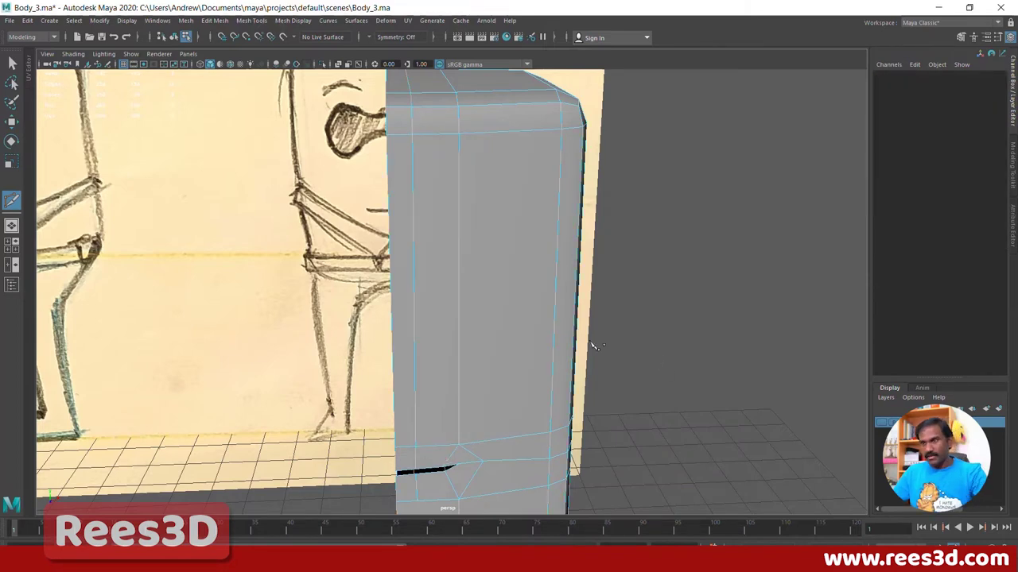
# Step: Cut the inner vertical edge below the mouth from the lower horizontal loop down to the body's bottom loop
pyautogui.keyDown('alt'); pyautogui.moveTo(514, 360); pyautogui.dragTo(491, 250, button='middle'); pyautogui.keyUp('alt')
pyautogui.keyDown('alt'); pyautogui.moveTo(437, 363); pyautogui.dragTo(427, 344); pyautogui.keyUp('alt')
pyautogui.keyDown('alt'); pyautogui.moveTo(426, 344); pyautogui.dragTo(539, 355, button='right'); pyautogui.keyUp('alt')
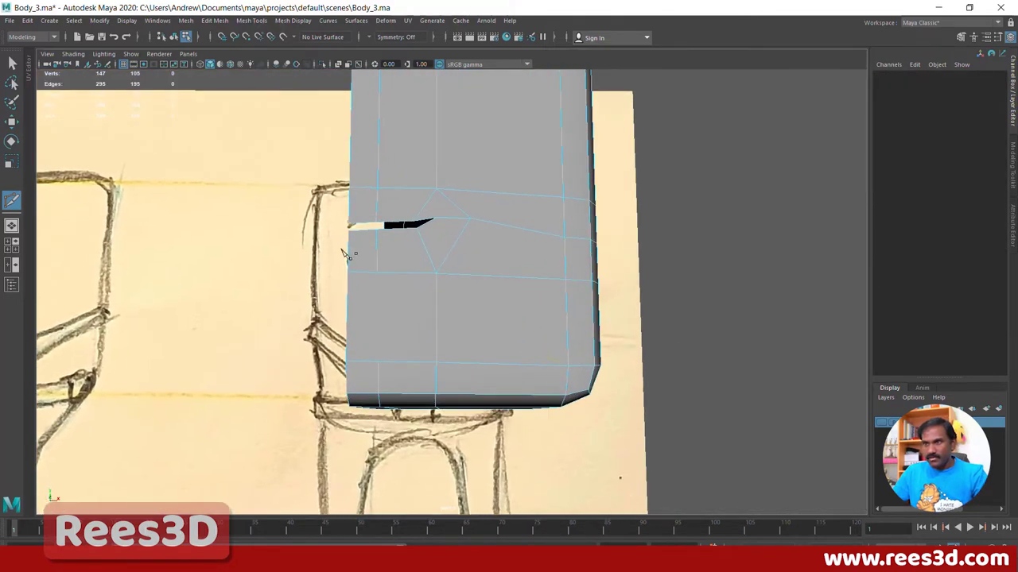
pyautogui.click(378, 363)
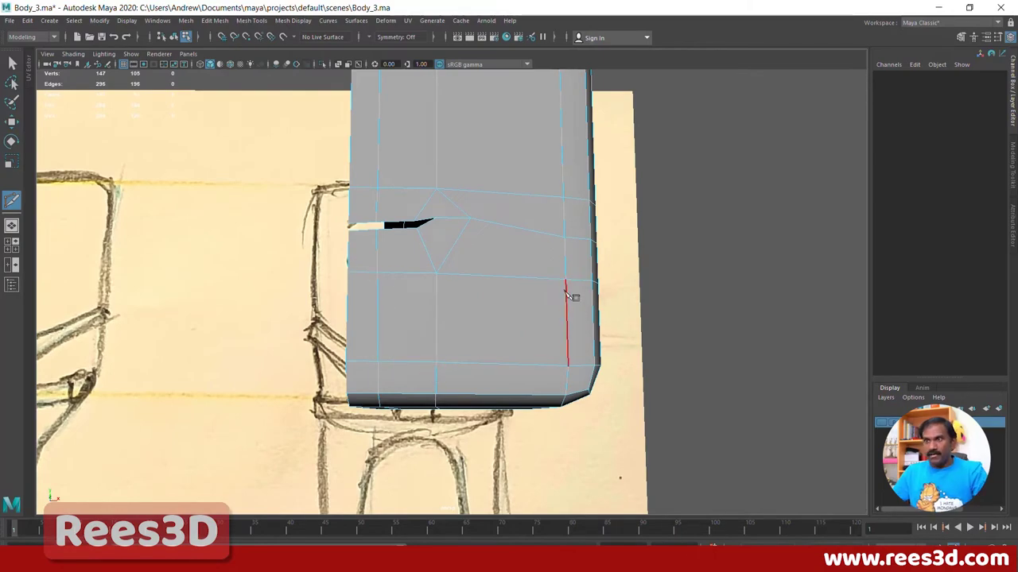
pyautogui.moveTo(568, 295)
pyautogui.keyDown('alt'); pyautogui.mouseDown()
pyautogui.moveTo(477, 307)
pyautogui.moveTo(425, 300)
pyautogui.moveTo(509, 296)
pyautogui.mouseUp(); pyautogui.keyUp('alt')
pyautogui.keyDown('alt'); pyautogui.moveTo(434, 297); pyautogui.dragTo(491, 300); pyautogui.keyUp('alt')
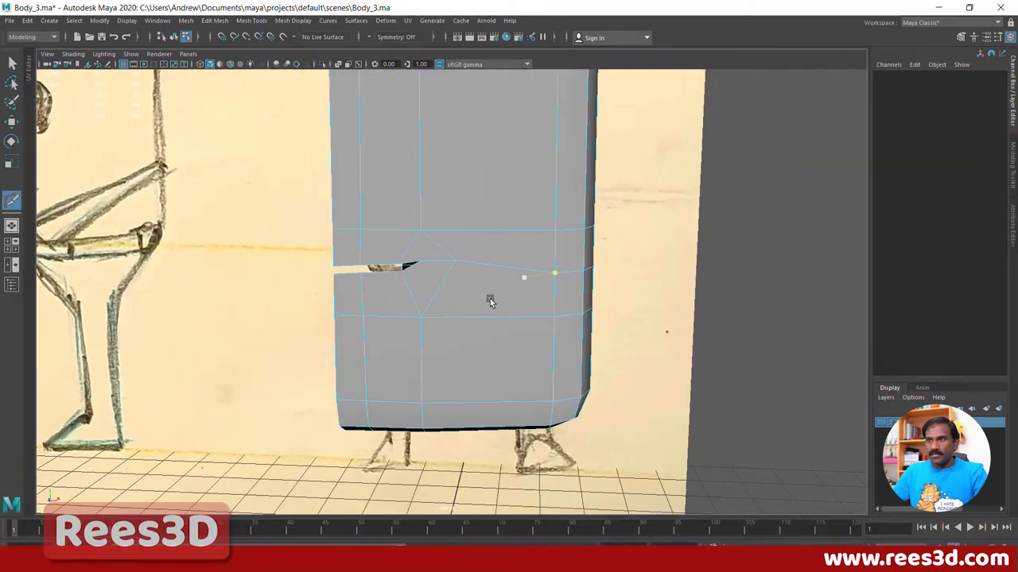
pyautogui.press('w')
# Step: Examine the mouth opening and the edge flow around it from several angles
pyautogui.scroll(-1, 472, 302)
pyautogui.keyDown('alt'); pyautogui.moveTo(472, 302); pyautogui.dragTo(534, 320, button='middle'); pyautogui.keyUp('alt')
pyautogui.moveTo(436, 320)
pyautogui.keyDown('alt'); pyautogui.mouseDown(button='right')
pyautogui.moveTo(568, 309)
pyautogui.moveTo(517, 295)
pyautogui.mouseUp(button='right'); pyautogui.keyUp('alt')
pyautogui.moveTo(517, 295)
pyautogui.keyDown('alt'); pyautogui.mouseDown(button='middle')
pyautogui.moveTo(484, 286)
pyautogui.moveTo(409, 361)
pyautogui.mouseUp(button='middle'); pyautogui.keyUp('alt')
pyautogui.keyDown('alt'); pyautogui.moveTo(408, 361); pyautogui.dragTo(502, 349); pyautogui.keyUp('alt')
pyautogui.moveTo(502, 352)
pyautogui.keyDown('alt'); pyautogui.mouseDown(button='right')
pyautogui.moveTo(419, 310)
pyautogui.moveTo(418, 321)
pyautogui.mouseUp(button='right'); pyautogui.keyUp('alt')
pyautogui.moveTo(636, 301)
pyautogui.keyDown('alt'); pyautogui.mouseDown(button='right')
pyautogui.moveTo(148, 294)
pyautogui.moveTo(597, 303)
pyautogui.mouseUp(button='right'); pyautogui.keyUp('alt')
pyautogui.keyDown('alt'); pyautogui.moveTo(342, 309); pyautogui.dragTo(486, 311, button='right'); pyautogui.keyUp('alt')
pyautogui.keyDown('alt'); pyautogui.moveTo(401, 301); pyautogui.dragTo(455, 336, button='middle'); pyautogui.keyUp('alt')
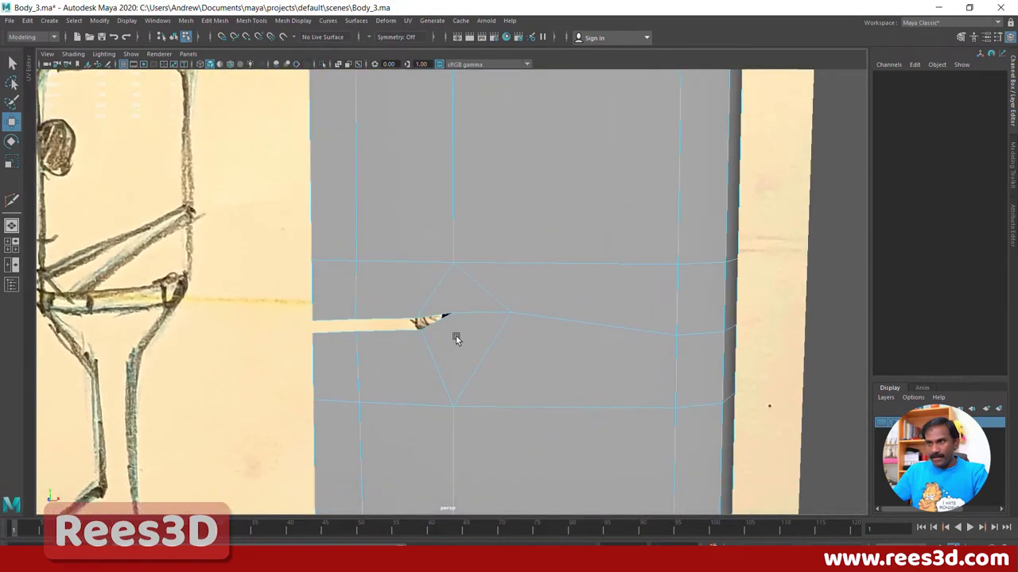
# Step: In the front view, lower the mouth-corner and upper-lip vertices to narrow the mouth opening along the sketched line
pyautogui.press('space')
pyautogui.press('space')
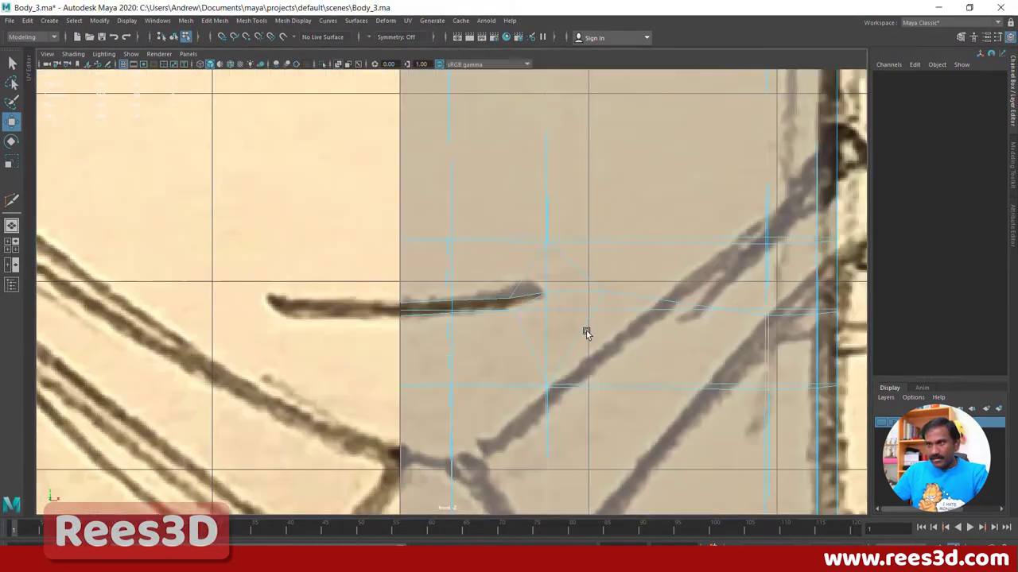
pyautogui.click(545, 294)
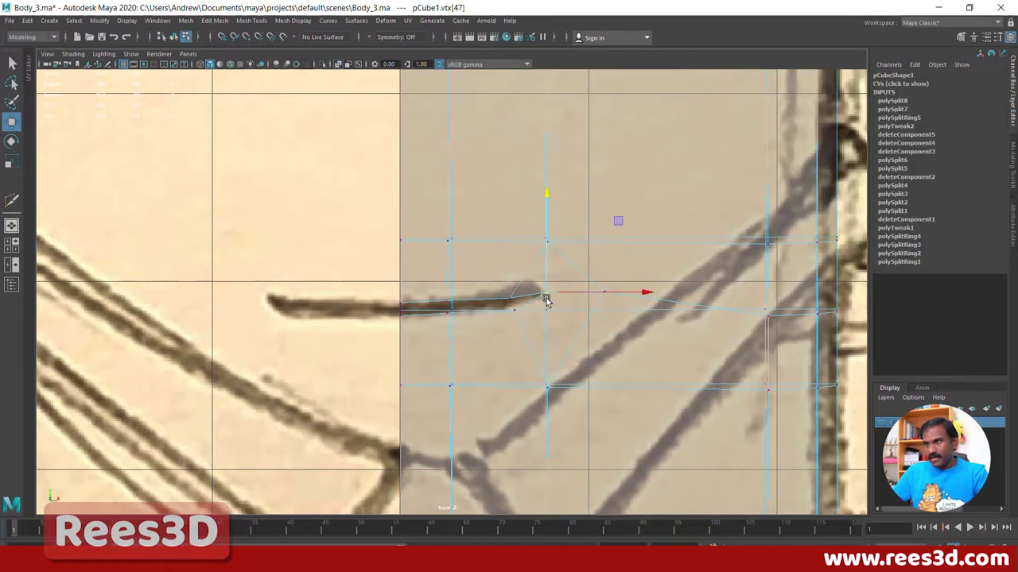
pyautogui.moveTo(546, 294); pyautogui.dragTo(517, 312)
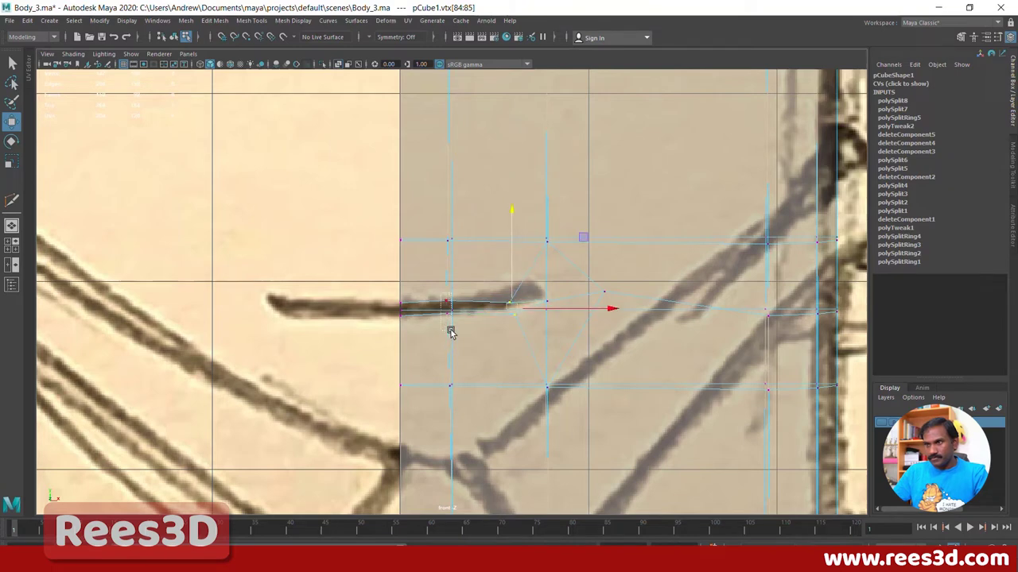
pyautogui.moveTo(451, 333); pyautogui.dragTo(451, 332)
pyautogui.moveTo(446, 268); pyautogui.dragTo(446, 273)
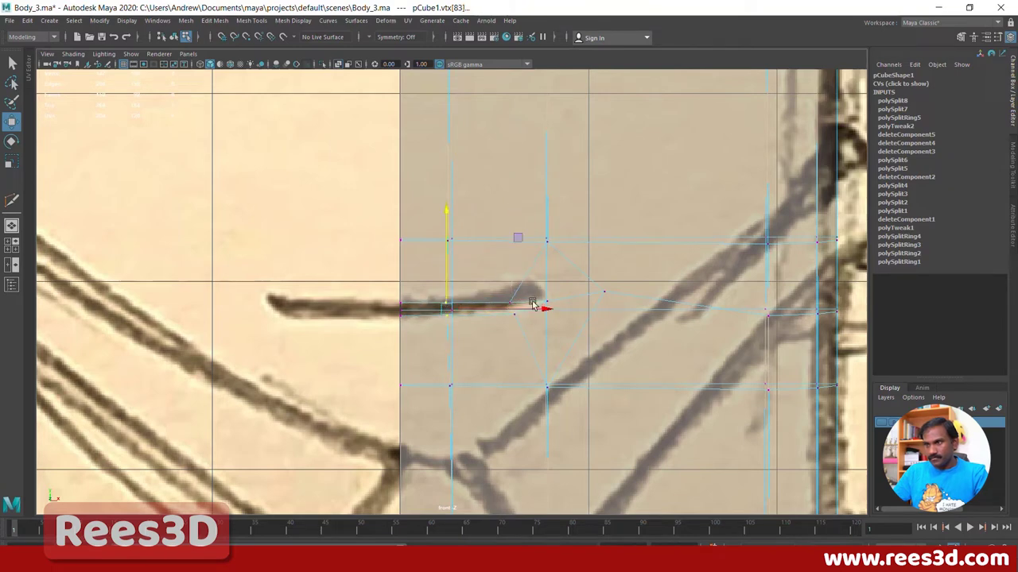
# Step: Move the mouth-corner vertex and the vertex just outside it slightly down and outward
pyautogui.click(547, 302)
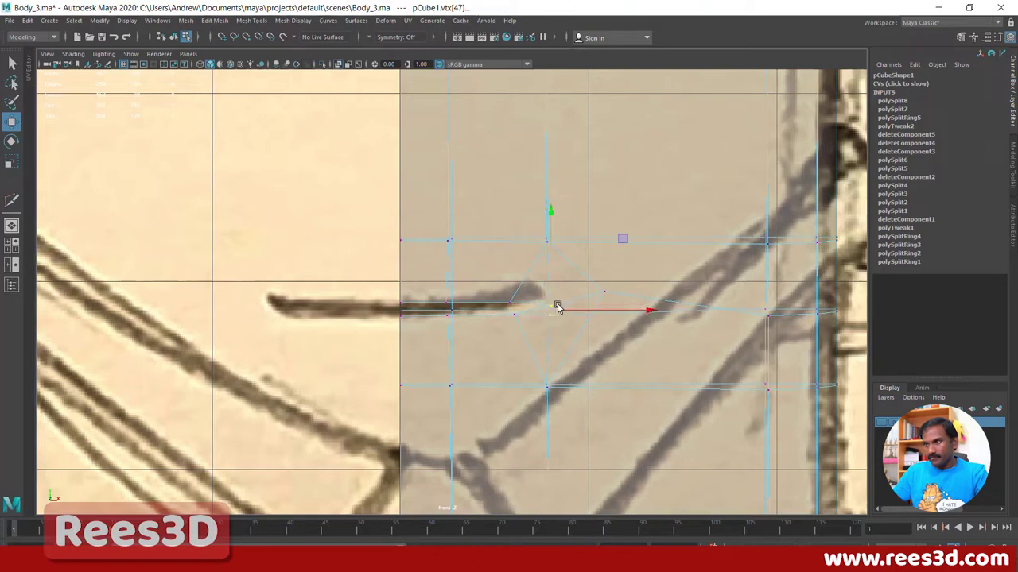
pyautogui.click(612, 300)
pyautogui.moveTo(606, 294); pyautogui.dragTo(612, 305)
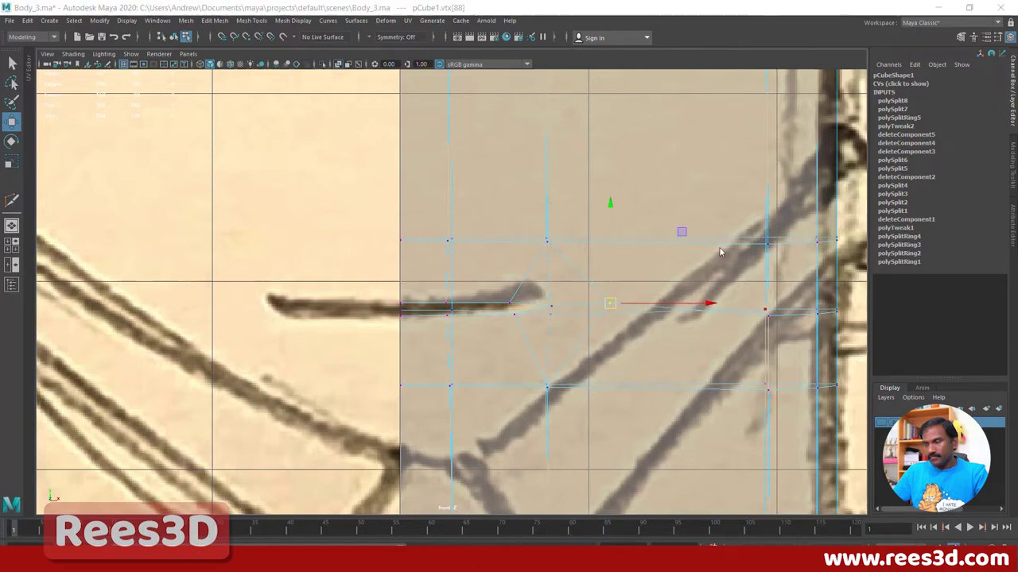
# Step: In perspective view and object mode, examine the edge flow around the mouth and body corner from several angles
pyautogui.press('space')
pyautogui.press('space')
pyautogui.keyDown('alt'); pyautogui.moveTo(741, 221); pyautogui.dragTo(511, 285); pyautogui.keyUp('alt')
pyautogui.keyDown('alt'); pyautogui.moveTo(511, 285); pyautogui.dragTo(271, 301, button='right'); pyautogui.keyUp('alt')
pyautogui.keyDown('alt'); pyautogui.moveTo(270, 300); pyautogui.dragTo(315, 305); pyautogui.keyUp('alt')
pyautogui.moveTo(454, 209); pyautogui.dragTo(511, 175, button='right')
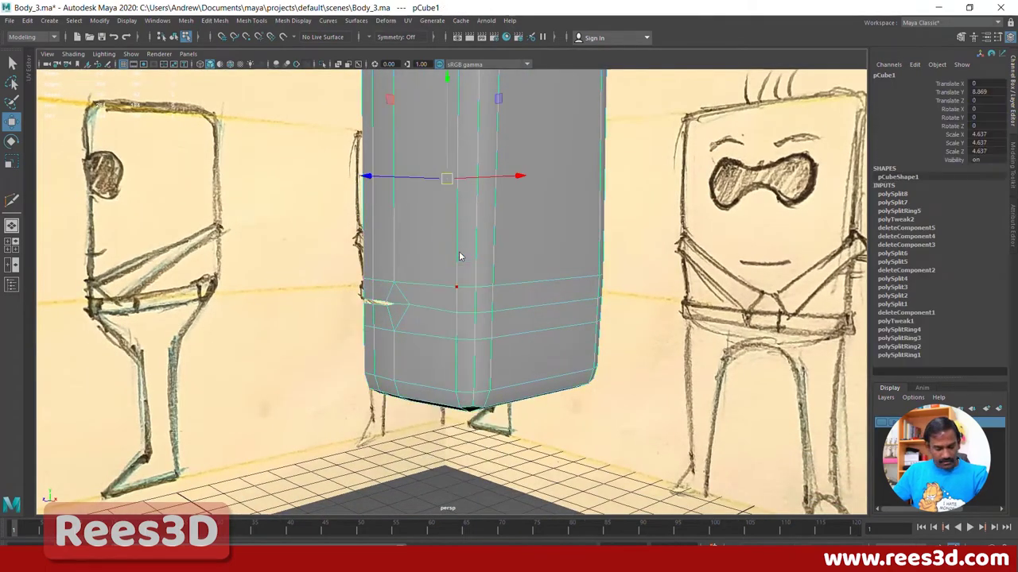
pyautogui.keyDown('alt'); pyautogui.moveTo(523, 253); pyautogui.dragTo(507, 351); pyautogui.keyUp('alt')
pyautogui.press('1')
pyautogui.keyDown('alt'); pyautogui.moveTo(461, 327); pyautogui.dragTo(610, 345, button='right'); pyautogui.keyUp('alt')
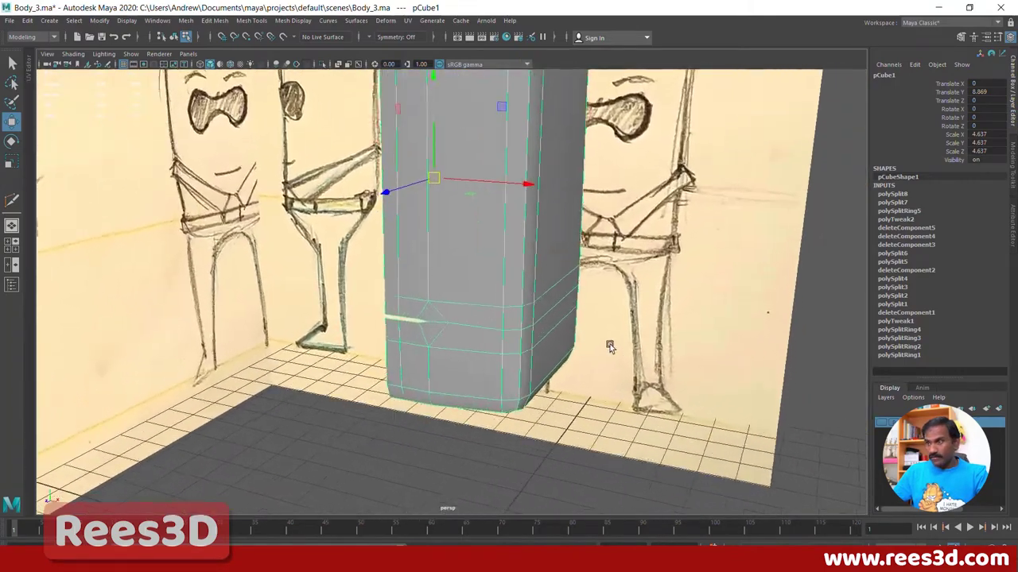
pyautogui.keyDown('alt'); pyautogui.moveTo(549, 297); pyautogui.dragTo(482, 283, button='middle'); pyautogui.keyUp('alt')
pyautogui.keyDown('alt'); pyautogui.moveTo(484, 321); pyautogui.dragTo(487, 299); pyautogui.keyUp('alt')
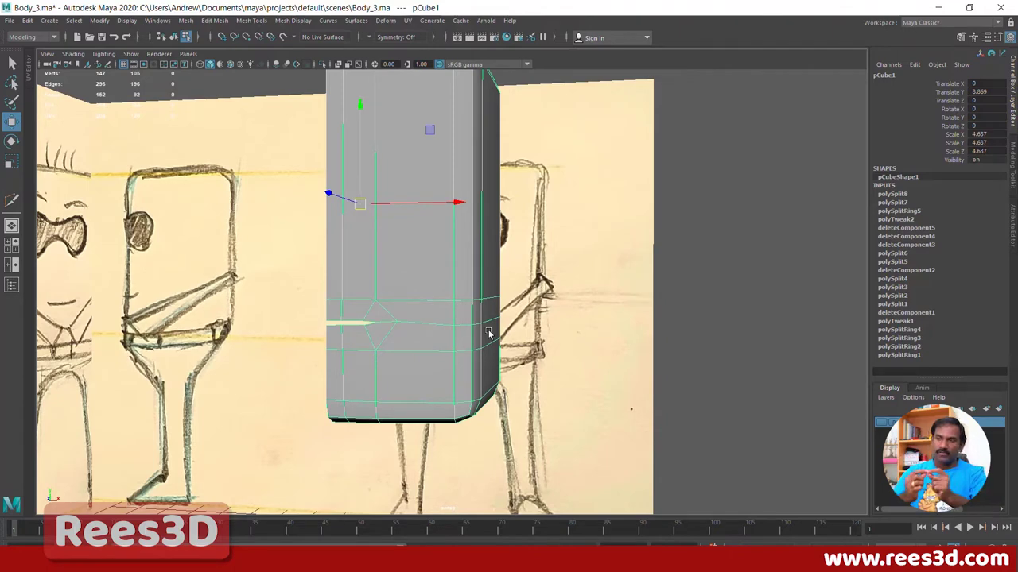
pyautogui.keyDown('alt'); pyautogui.moveTo(422, 302); pyautogui.dragTo(310, 357); pyautogui.keyUp('alt')
# Step: Select the horizontal edges above the mouth level around the body's corner, side and back, and slide them upward
pyautogui.moveTo(401, 348); pyautogui.dragTo(401, 240, button='right')
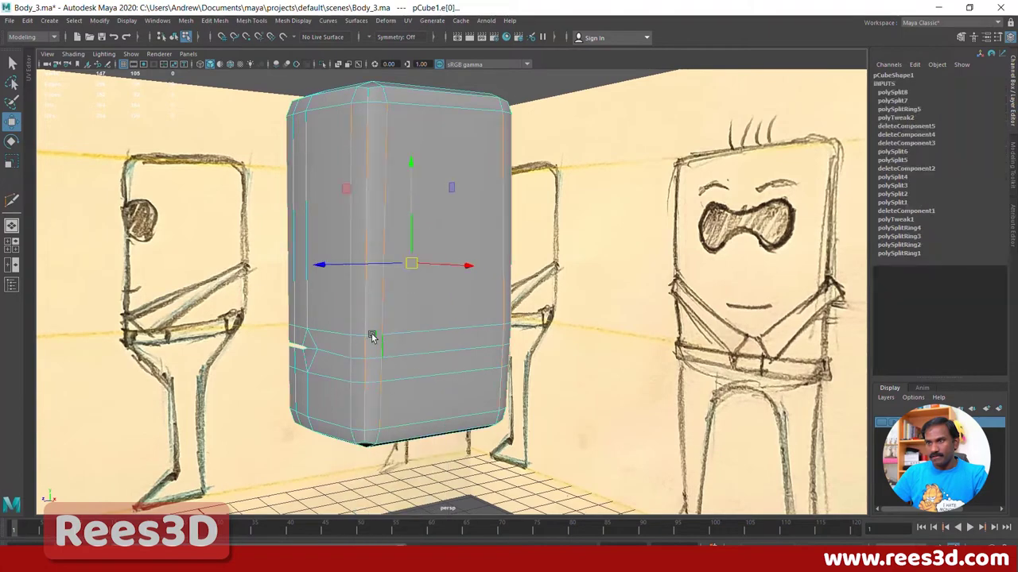
pyautogui.click(359, 340)
pyautogui.keyDown('alt'); pyautogui.moveTo(359, 340); pyautogui.dragTo(537, 360); pyautogui.keyUp('alt')
pyautogui.keyDown('shift'); pyautogui.click(496, 348); pyautogui.keyUp('shift')
pyautogui.keyDown('shift'); pyautogui.click(549, 334); pyautogui.keyUp('shift')
pyautogui.keyDown('shift'); pyautogui.click(587, 329); pyautogui.keyUp('shift')
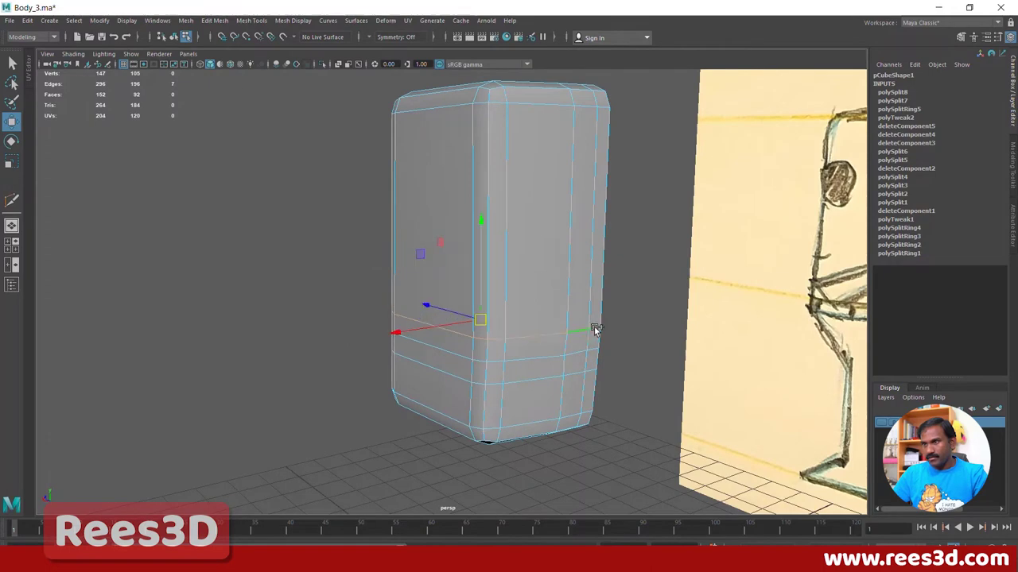
pyautogui.keyDown('alt'); pyautogui.moveTo(596, 330); pyautogui.dragTo(524, 352); pyautogui.keyUp('alt')
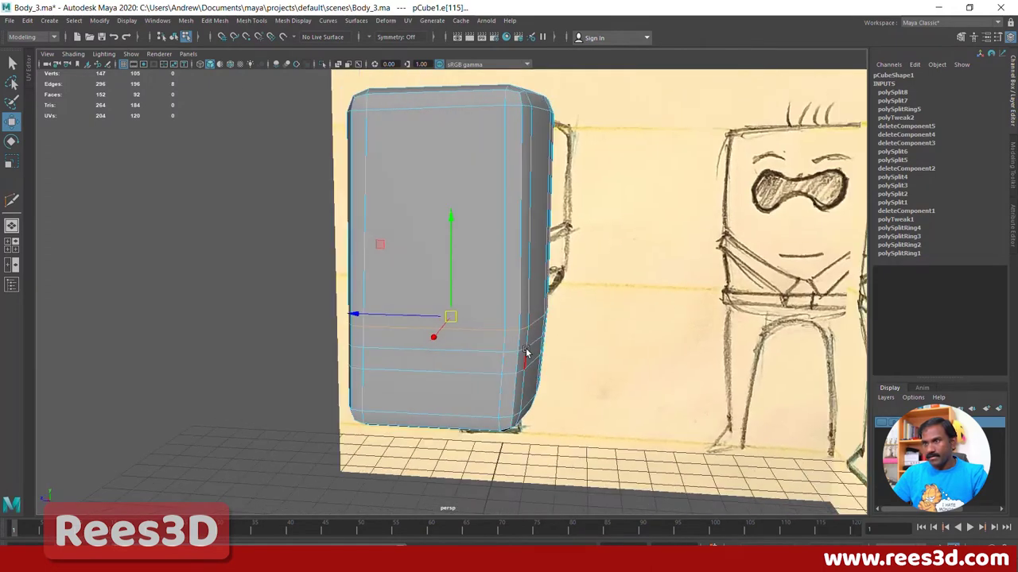
pyautogui.keyDown('shift'); pyautogui.rightClick(528, 317); pyautogui.keyUp('shift')
pyautogui.keyDown('shift'); pyautogui.moveTo(525, 320); pyautogui.dragTo(504, 397, button='right'); pyautogui.keyUp('shift')
pyautogui.keyDown('alt'); pyautogui.moveTo(557, 373); pyautogui.dragTo(479, 345); pyautogui.keyUp('alt')
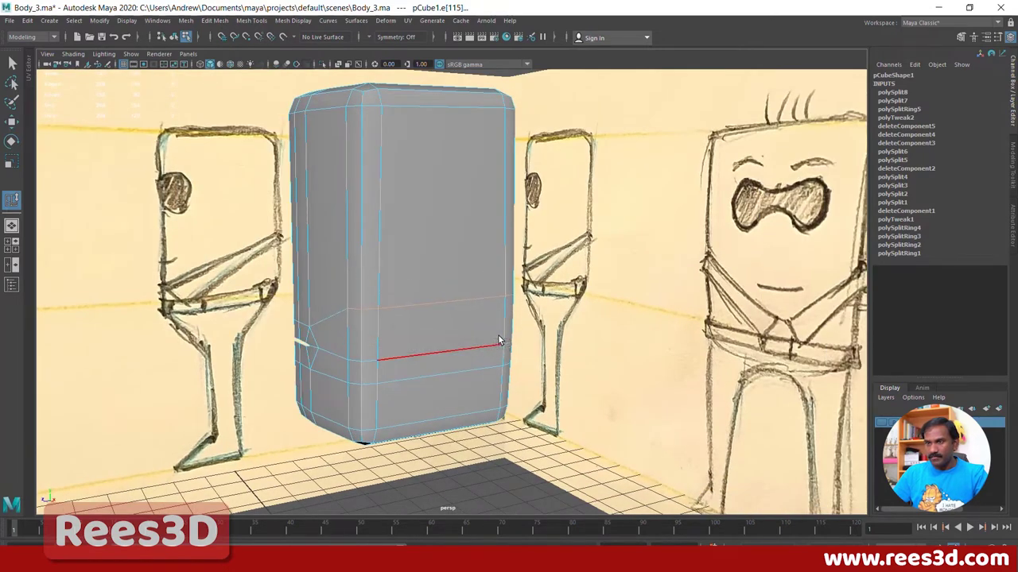
# Step: Slide progressively smaller portions of that edge line higher so it rises from the mouth corner toward the back
pyautogui.click(378, 333)
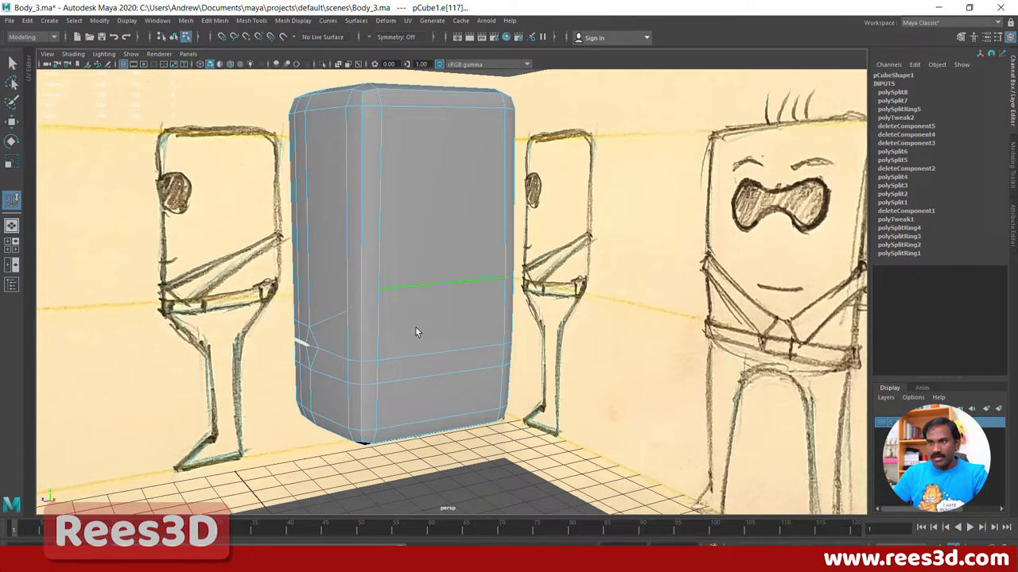
pyautogui.moveTo(407, 342)
pyautogui.mouseDown(button='middle')
pyautogui.moveTo(396, 349)
pyautogui.moveTo(405, 332)
pyautogui.moveTo(422, 337)
pyautogui.mouseUp(button='middle')
pyautogui.keyDown('ctrl'); pyautogui.click(414, 331); pyautogui.keyUp('ctrl')
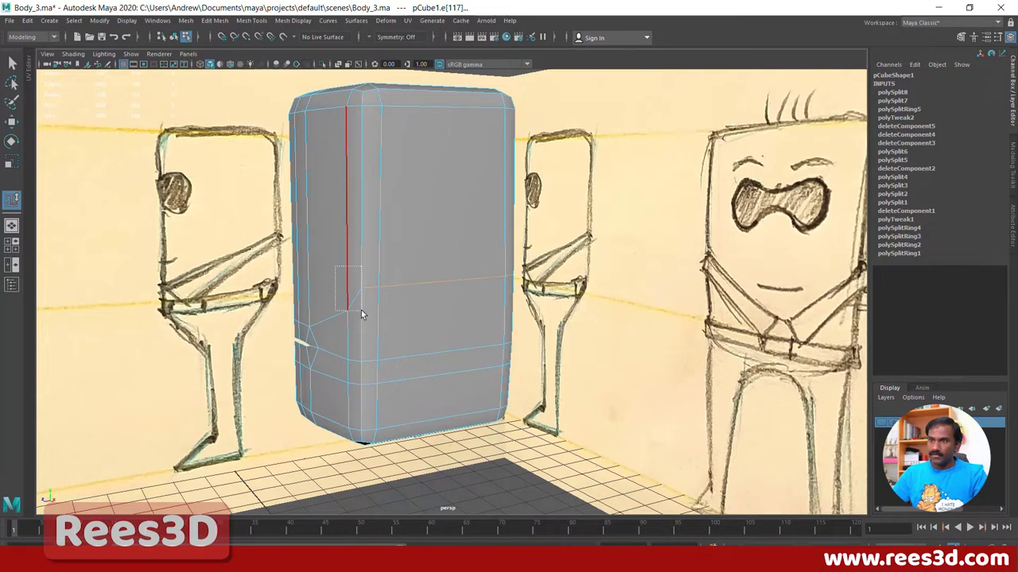
pyautogui.moveTo(361, 310); pyautogui.dragTo(361, 310)
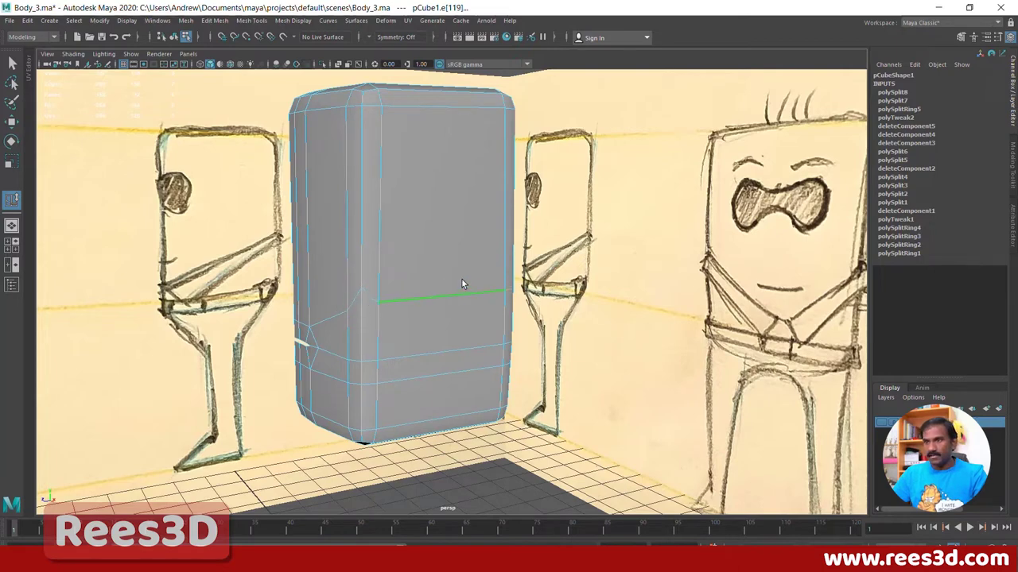
pyautogui.moveTo(447, 272); pyautogui.dragTo(467, 273, button='middle')
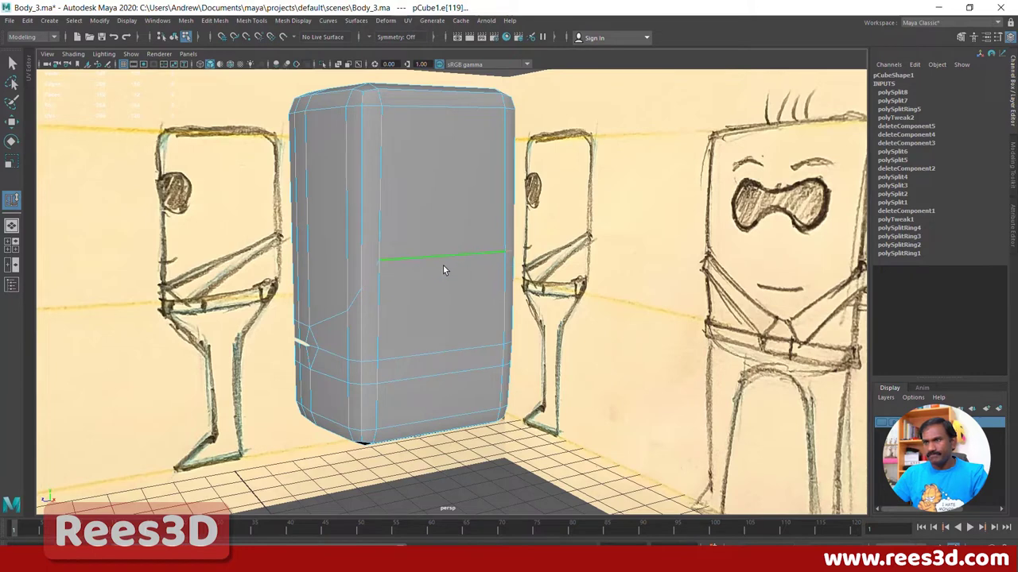
pyautogui.hotkey('ctrl', 'z')
pyautogui.moveTo(391, 225); pyautogui.dragTo(413, 280)
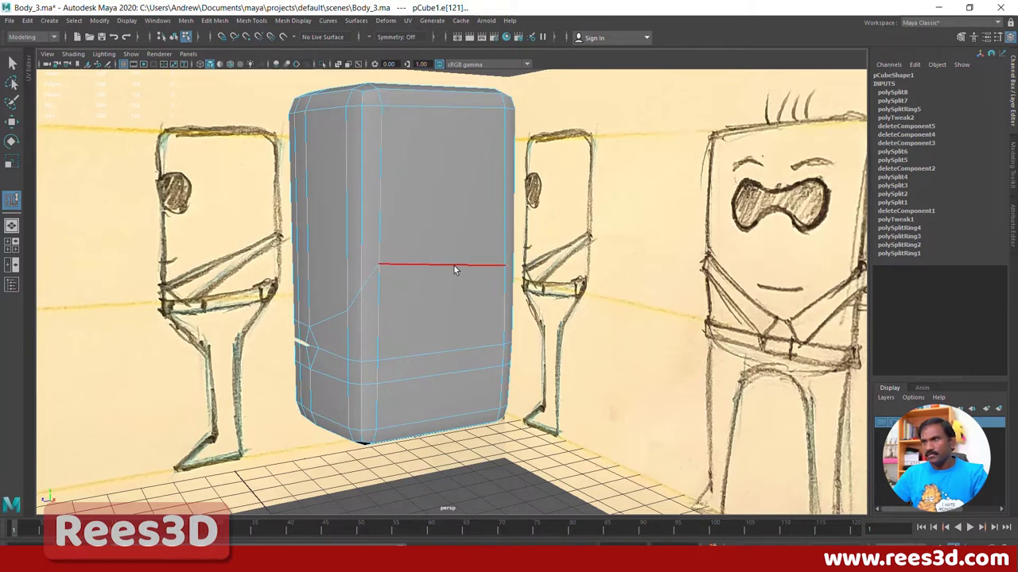
pyautogui.moveTo(462, 266); pyautogui.dragTo(477, 266, button='middle')
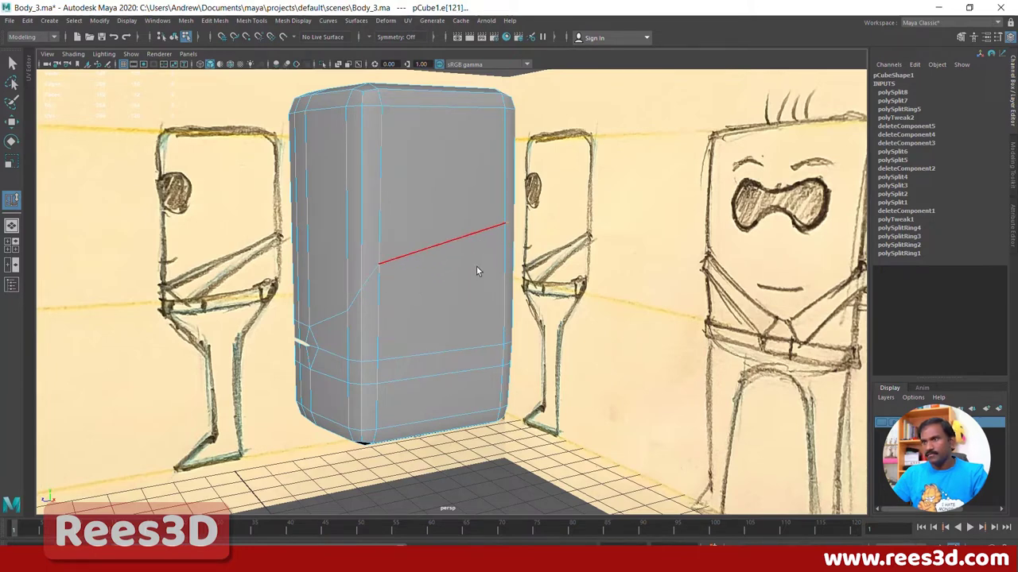
# Step: Lower the two vertices where the rising edge line rounds the body's front corner to smooth its slope
pyautogui.keyDown('alt'); pyautogui.moveTo(316, 375); pyautogui.dragTo(473, 267); pyautogui.keyUp('alt')
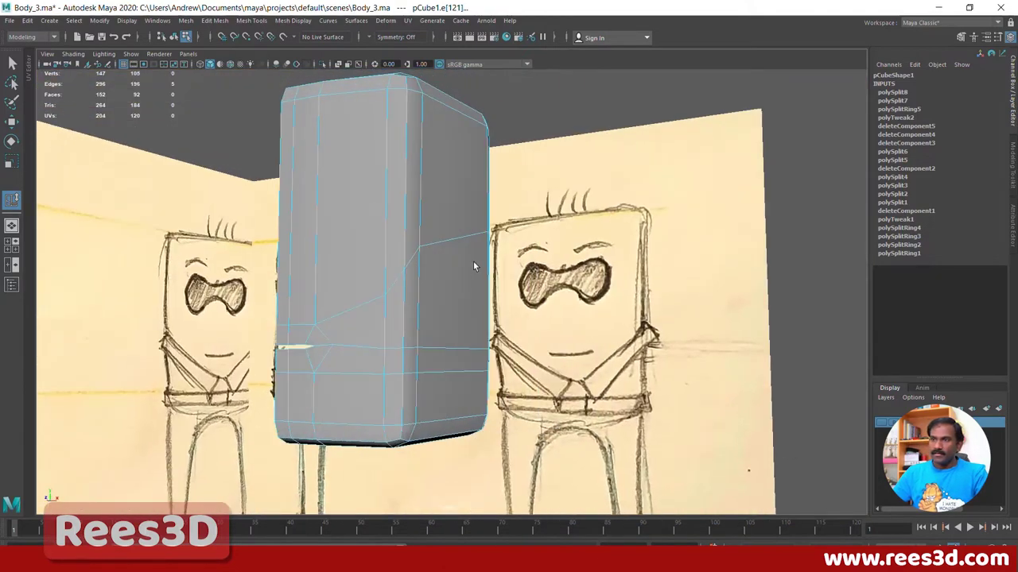
pyautogui.keyDown('alt'); pyautogui.moveTo(473, 266); pyautogui.dragTo(377, 261, button='right'); pyautogui.keyUp('alt')
pyautogui.keyDown('alt'); pyautogui.moveTo(477, 282); pyautogui.dragTo(354, 290); pyautogui.keyUp('alt')
pyautogui.keyDown('alt'); pyautogui.moveTo(374, 291); pyautogui.dragTo(488, 293, button='right'); pyautogui.keyUp('alt')
pyautogui.keyDown('alt'); pyautogui.moveTo(488, 294); pyautogui.dragTo(581, 322, button='middle'); pyautogui.keyUp('alt')
pyautogui.moveTo(509, 259); pyautogui.dragTo(457, 264, button='right')
pyautogui.press('q')
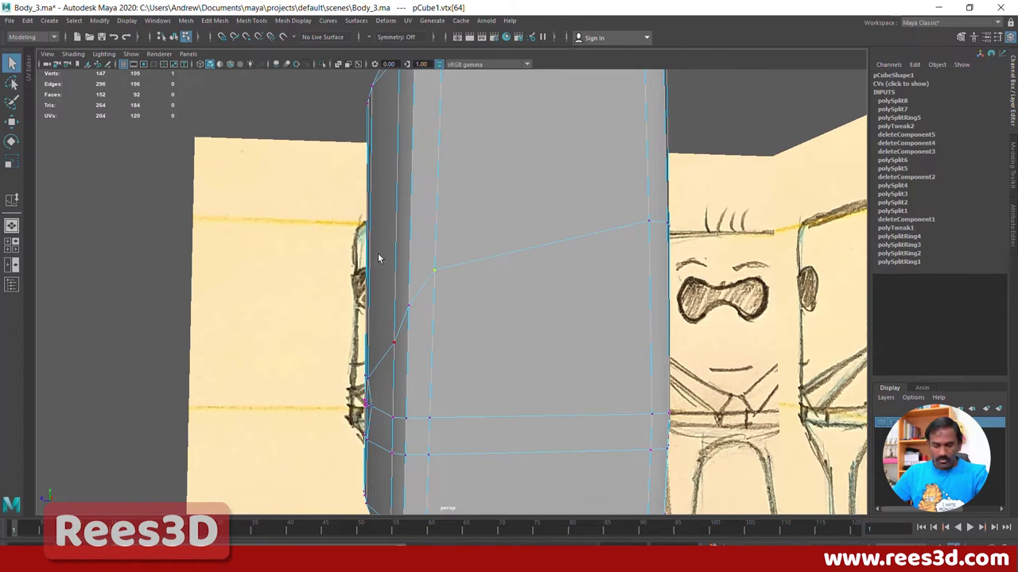
pyautogui.press('w')
pyautogui.moveTo(435, 175); pyautogui.dragTo(438, 196)
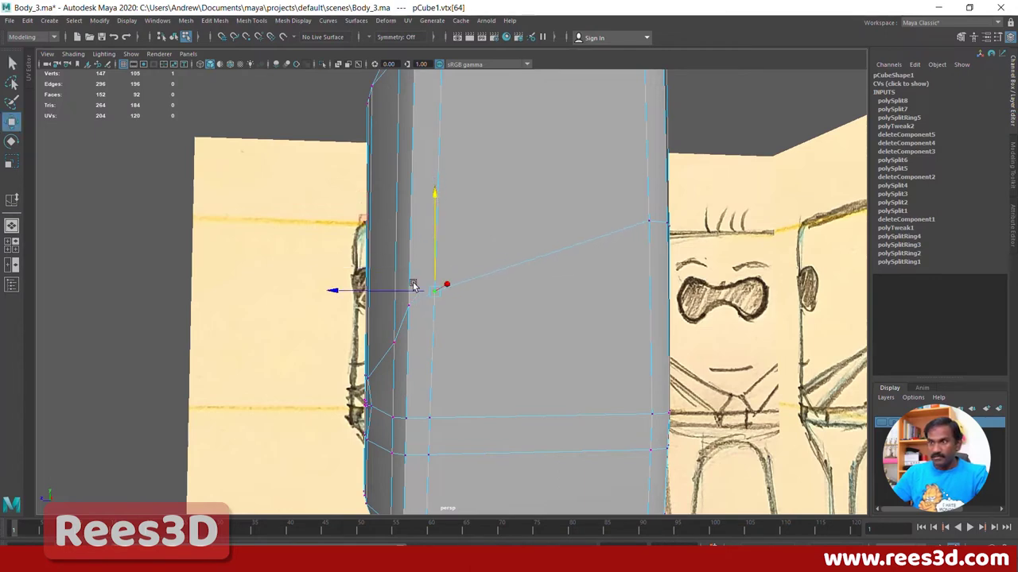
pyautogui.click(409, 306)
pyautogui.moveTo(411, 251); pyautogui.dragTo(411, 264)
# Step: Lower the vertices of the loop below the mouth around the body's corner, side and back so it slopes downward
pyautogui.keyDown('alt'); pyautogui.moveTo(655, 364); pyautogui.dragTo(469, 400, button='right'); pyautogui.keyUp('alt')
pyautogui.moveTo(470, 400)
pyautogui.keyDown('alt'); pyautogui.mouseDown()
pyautogui.moveTo(524, 405)
pyautogui.moveTo(490, 359)
pyautogui.moveTo(408, 334)
pyautogui.mouseUp(); pyautogui.keyUp('alt')
pyautogui.click(375, 322)
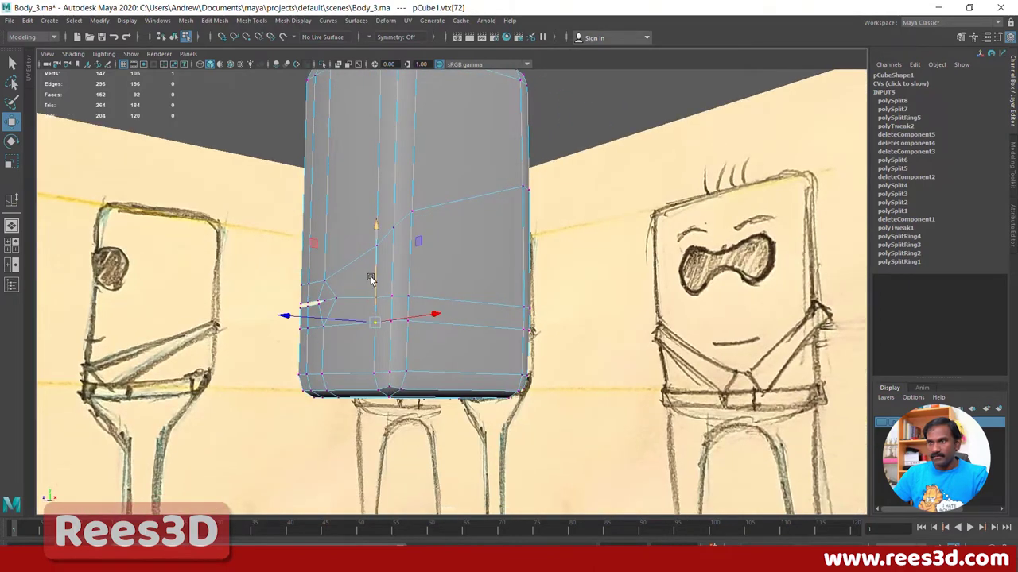
pyautogui.moveTo(373, 278); pyautogui.dragTo(417, 327)
pyautogui.click(392, 321)
pyautogui.moveTo(408, 273); pyautogui.dragTo(408, 299)
pyautogui.keyDown('alt'); pyautogui.moveTo(495, 341); pyautogui.dragTo(617, 350); pyautogui.keyUp('alt')
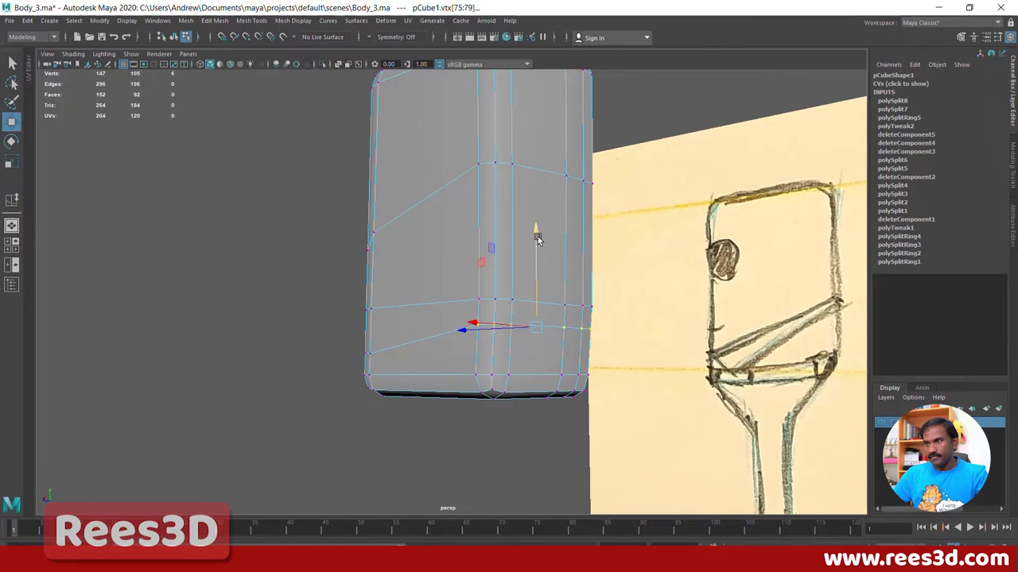
pyautogui.moveTo(536, 236); pyautogui.dragTo(536, 252)
pyautogui.keyDown('alt'); pyautogui.moveTo(500, 313); pyautogui.dragTo(602, 317); pyautogui.keyUp('alt')
pyautogui.keyDown('alt'); pyautogui.moveTo(602, 317); pyautogui.dragTo(442, 332, button='right'); pyautogui.keyUp('alt')
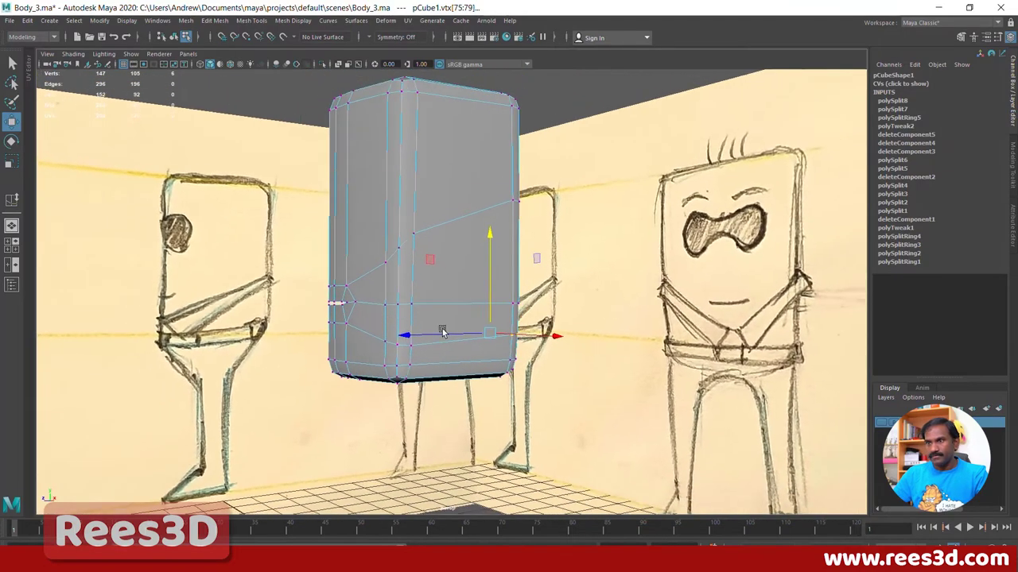
# Step: Raise the two vertices above the mouth nearest the centre line to curve the edge line over the upper lip
pyautogui.keyDown('alt'); pyautogui.moveTo(443, 333); pyautogui.dragTo(469, 313); pyautogui.keyUp('alt')
pyautogui.keyDown('alt'); pyautogui.moveTo(410, 299); pyautogui.dragTo(509, 303, button='right'); pyautogui.keyUp('alt')
pyautogui.keyDown('alt'); pyautogui.moveTo(372, 299); pyautogui.dragTo(436, 313, button='middle'); pyautogui.keyUp('alt')
pyautogui.keyDown('alt'); pyautogui.moveTo(376, 327); pyautogui.dragTo(415, 300, button='middle'); pyautogui.keyUp('alt')
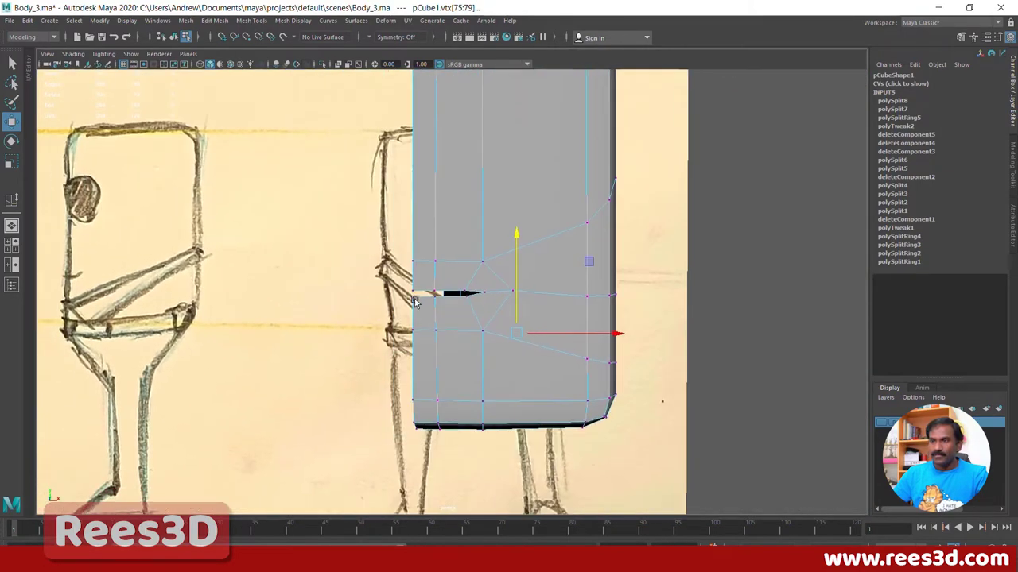
pyautogui.keyDown('alt'); pyautogui.moveTo(416, 300); pyautogui.dragTo(488, 294, button='right'); pyautogui.keyUp('alt')
pyautogui.keyDown('alt'); pyautogui.moveTo(491, 295); pyautogui.dragTo(497, 327, button='middle'); pyautogui.keyUp('alt')
pyautogui.moveTo(440, 290); pyautogui.dragTo(420, 289, button='right')
pyautogui.click(446, 295)
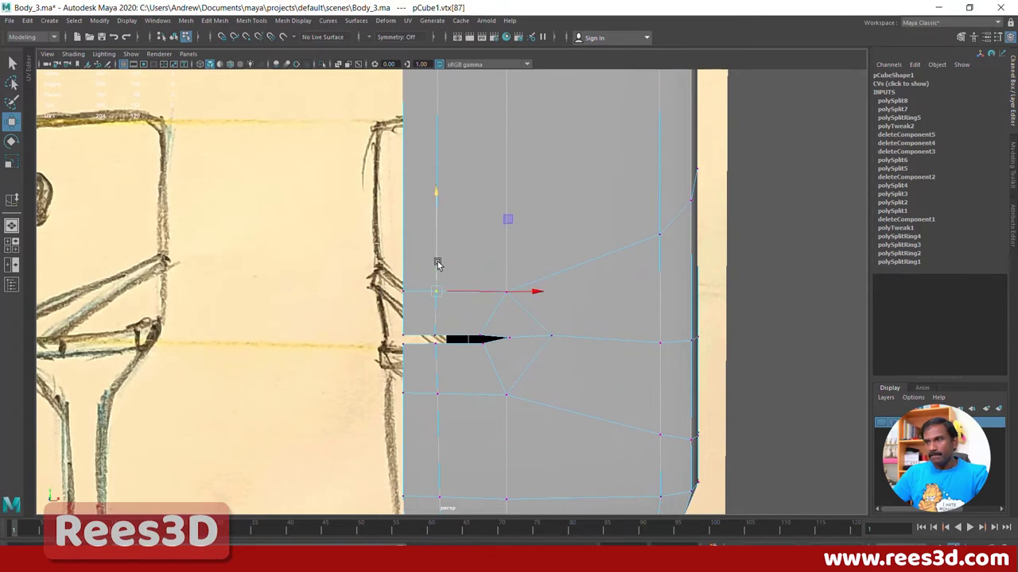
pyautogui.moveTo(438, 262); pyautogui.dragTo(436, 256)
pyautogui.moveTo(425, 309); pyautogui.dragTo(404, 244)
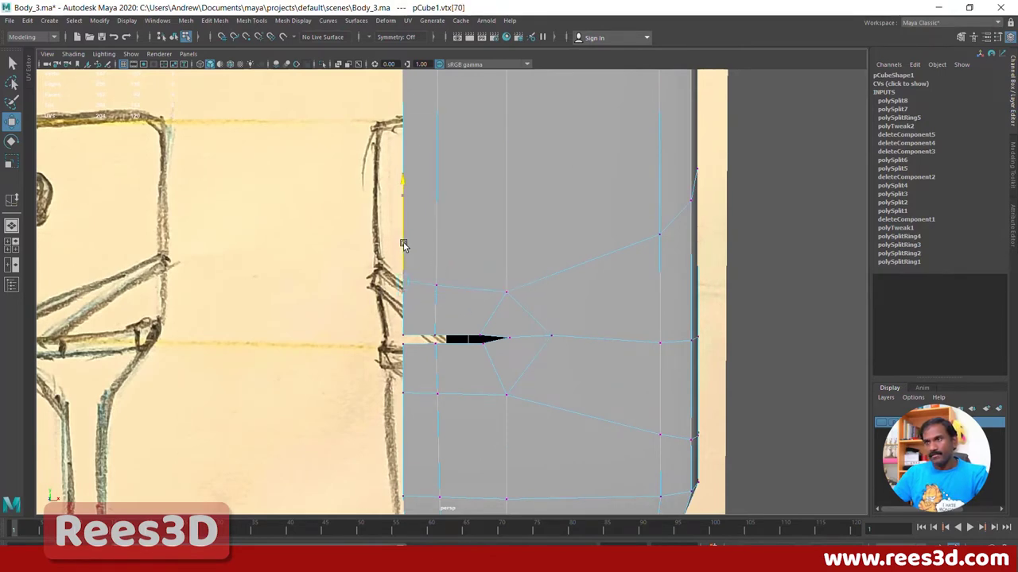
# Step: Lower the two vertices below the mouth nearest the centre line, excluding the ones at the back from the selection
pyautogui.moveTo(396, 377); pyautogui.dragTo(445, 422)
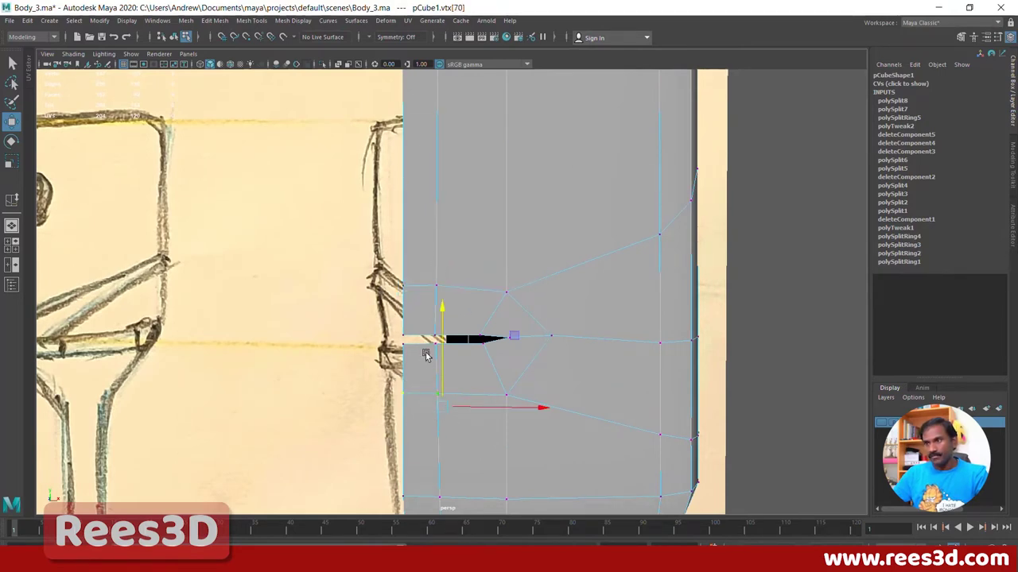
pyautogui.moveTo(437, 328); pyautogui.dragTo(440, 341)
pyautogui.keyDown('alt'); pyautogui.moveTo(465, 432); pyautogui.dragTo(514, 441); pyautogui.keyUp('alt')
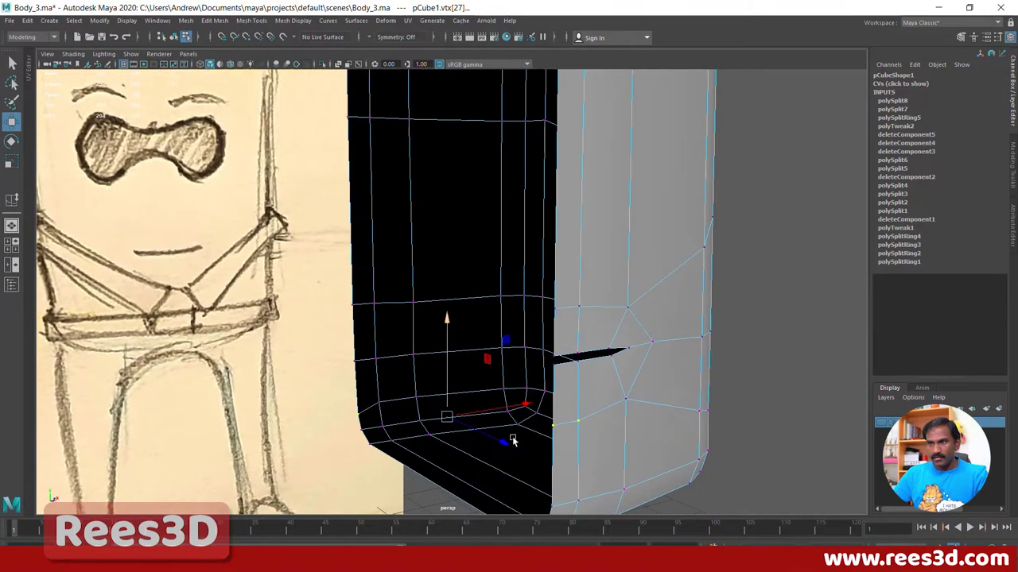
pyautogui.keyDown('ctrl'); pyautogui.moveTo(323, 366); pyautogui.dragTo(387, 441); pyautogui.keyUp('ctrl')
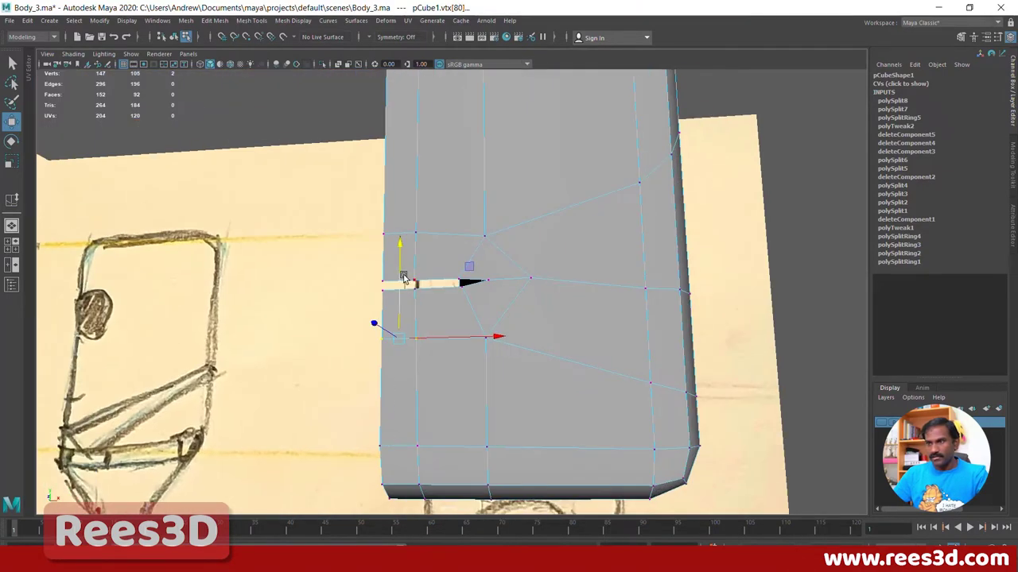
pyautogui.moveTo(400, 272); pyautogui.dragTo(387, 356)
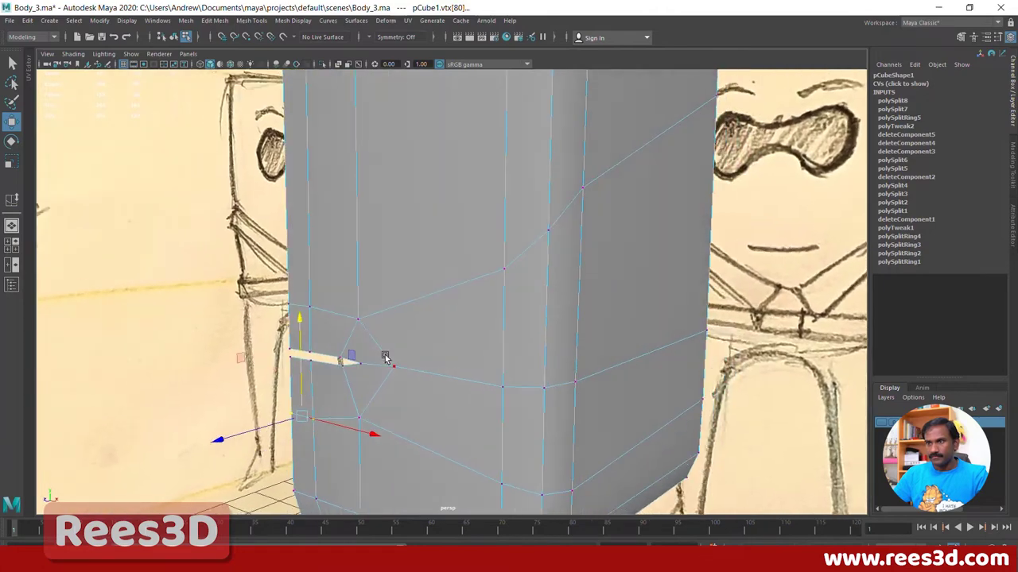
# Step: Extrude the mouth opening's border edges inward from inside the body with a local Z translation of -0.063
pyautogui.moveTo(386, 269); pyautogui.dragTo(376, 335, button='right')
pyautogui.keyDown('alt'); pyautogui.moveTo(343, 373); pyautogui.dragTo(596, 368); pyautogui.keyUp('alt')
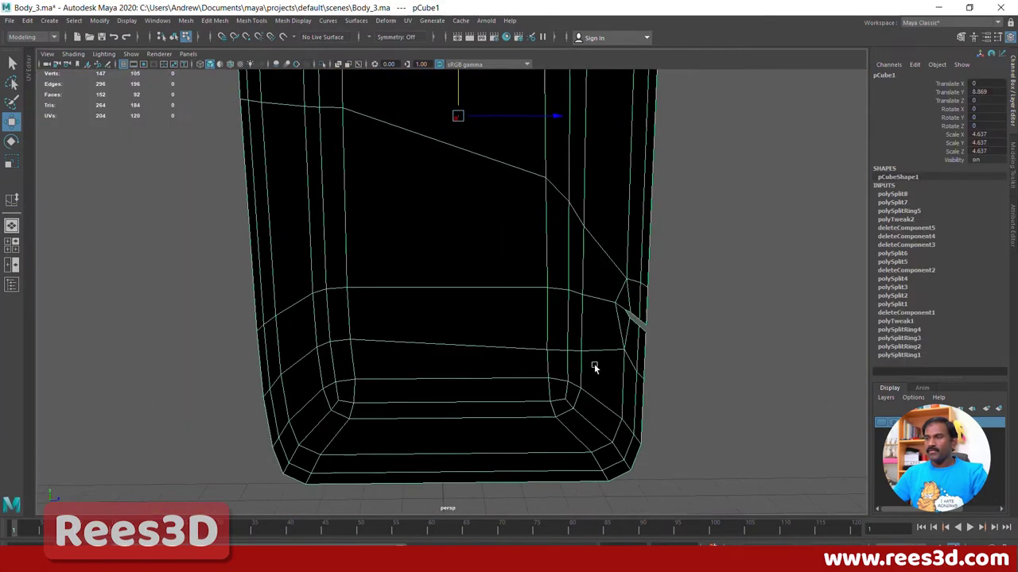
pyautogui.keyDown('alt'); pyautogui.moveTo(596, 368); pyautogui.dragTo(688, 350, button='right'); pyautogui.keyUp('alt')
pyautogui.keyDown('alt'); pyautogui.moveTo(688, 350); pyautogui.dragTo(584, 355, button='middle'); pyautogui.keyUp('alt')
pyautogui.keyDown('alt'); pyautogui.moveTo(584, 354); pyautogui.dragTo(396, 329); pyautogui.keyUp('alt')
pyautogui.click(384, 325)
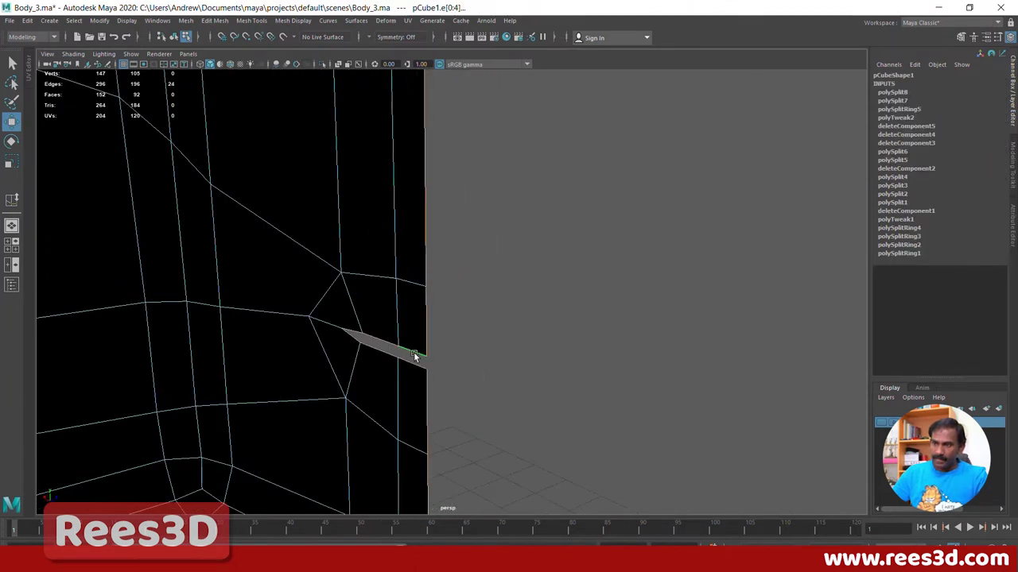
pyautogui.keyDown('shift'); pyautogui.doubleClick(413, 366); pyautogui.keyUp('shift')
pyautogui.keyDown('alt'); pyautogui.moveTo(415, 369); pyautogui.dragTo(440, 381); pyautogui.keyUp('alt')
pyautogui.keyDown('alt'); pyautogui.moveTo(441, 382); pyautogui.dragTo(628, 400, button='right'); pyautogui.keyUp('alt')
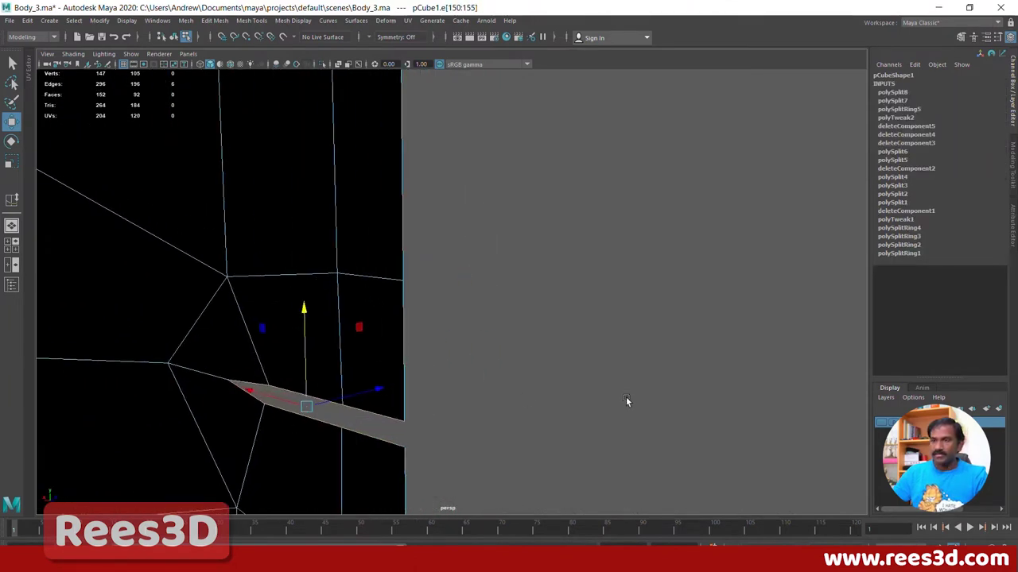
pyautogui.keyDown('alt'); pyautogui.moveTo(481, 392); pyautogui.dragTo(527, 331, button='middle'); pyautogui.keyUp('alt')
pyautogui.keyDown('alt'); pyautogui.moveTo(527, 331); pyautogui.dragTo(378, 407); pyautogui.keyUp('alt')
pyautogui.keyDown('shift'); pyautogui.rightClick(444, 328); pyautogui.keyUp('shift')
pyautogui.click(442, 357)
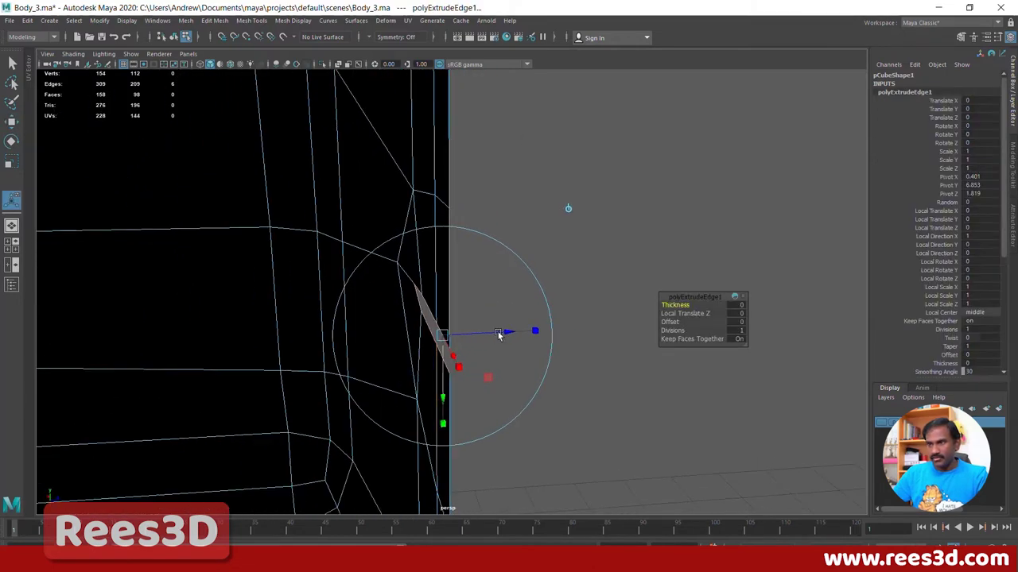
pyautogui.moveTo(498, 334); pyautogui.dragTo(477, 332)
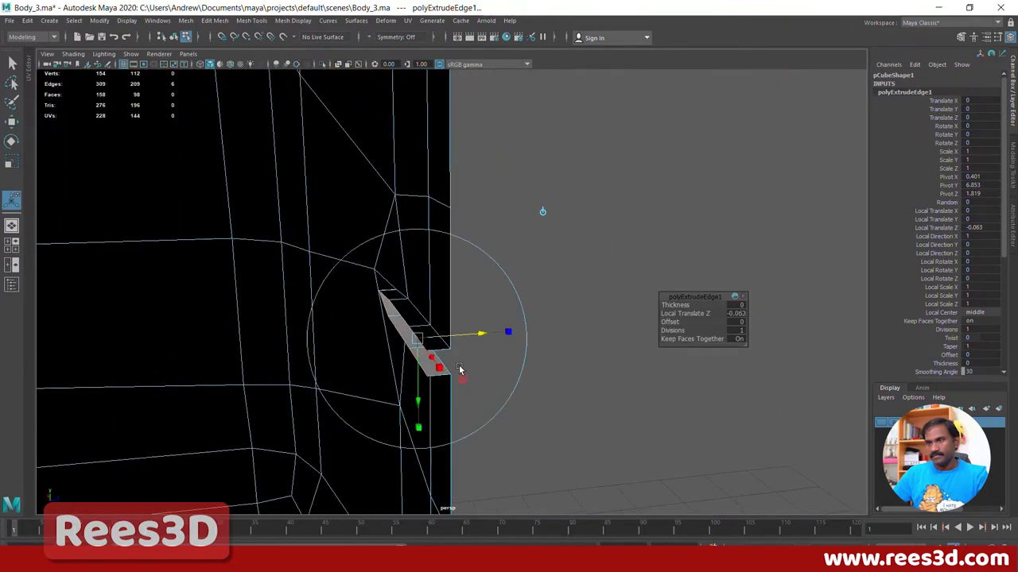
# Step: Extrude the mouth border again with local Y translation 0.482 and local Z scale 4.767, adjusting its vertical scale to flare the cavity
pyautogui.keyDown('alt'); pyautogui.moveTo(459, 370); pyautogui.dragTo(443, 334); pyautogui.keyUp('alt')
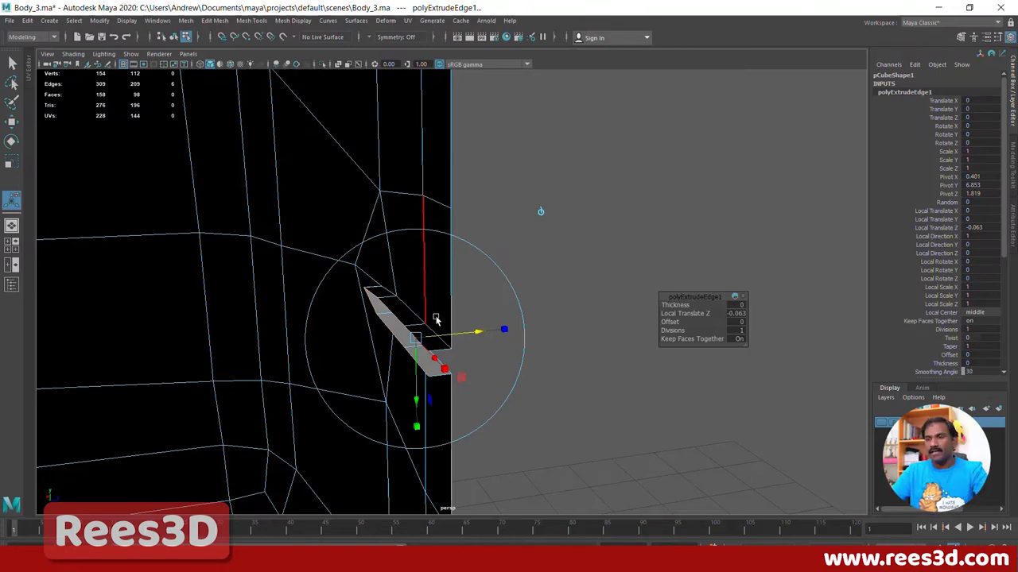
pyautogui.keyDown('shift'); pyautogui.moveTo(430, 306); pyautogui.dragTo(424, 366, button='right'); pyautogui.keyUp('shift')
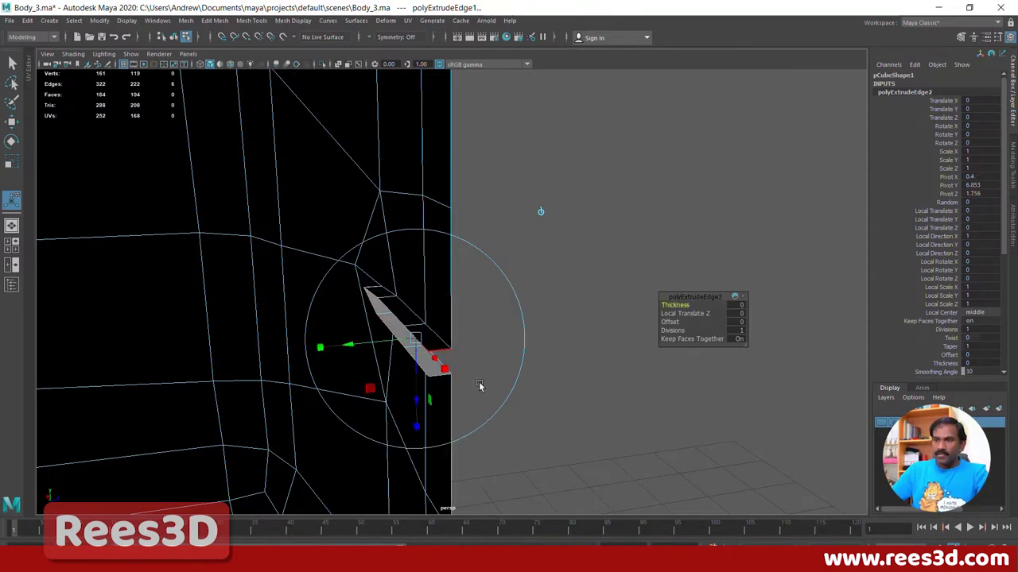
pyautogui.keyDown('alt'); pyautogui.moveTo(479, 386); pyautogui.dragTo(485, 364); pyautogui.keyUp('alt')
pyautogui.moveTo(406, 426); pyautogui.dragTo(410, 481)
pyautogui.press('e')
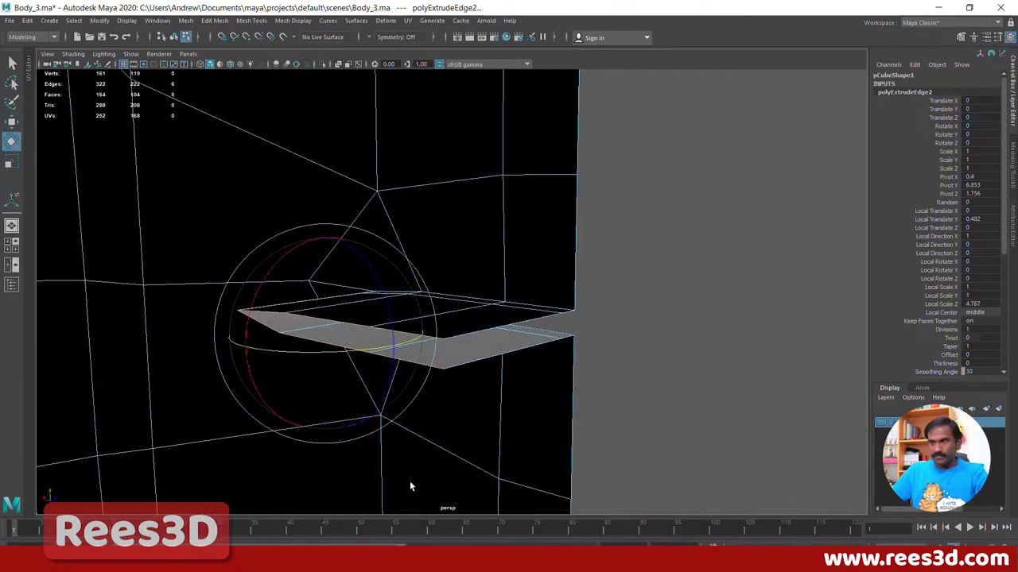
pyautogui.press('r')
pyautogui.moveTo(325, 238); pyautogui.dragTo(338, 147)
pyautogui.moveTo(380, 266)
pyautogui.keyDown('alt'); pyautogui.mouseDown()
pyautogui.moveTo(576, 270)
pyautogui.moveTo(466, 227)
pyautogui.moveTo(409, 249)
pyautogui.moveTo(443, 266)
pyautogui.moveTo(506, 251)
pyautogui.moveTo(445, 297)
pyautogui.moveTo(457, 270)
pyautogui.moveTo(373, 234)
pyautogui.moveTo(360, 261)
pyautogui.mouseUp(); pyautogui.keyUp('alt')
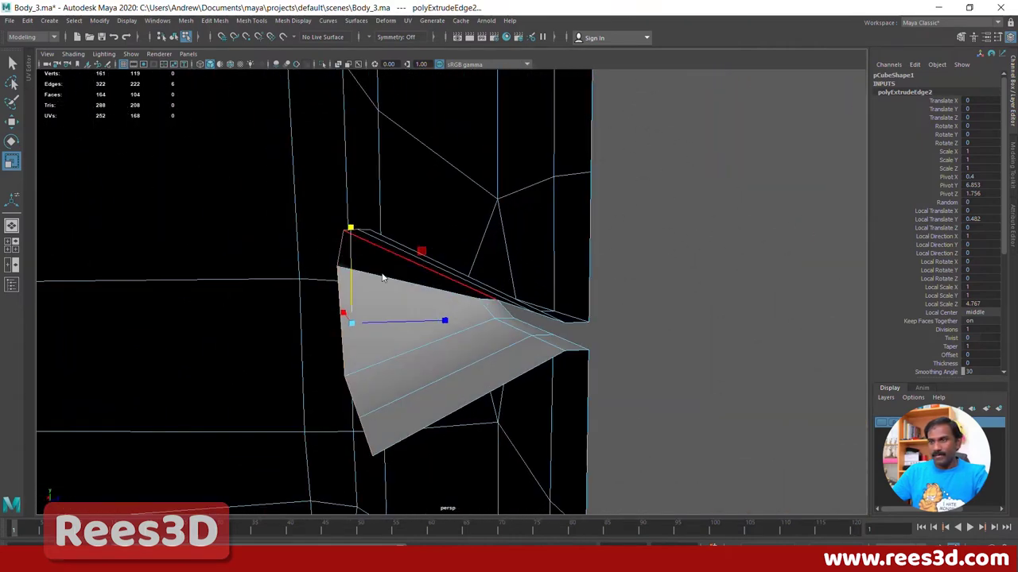
# Step: Extrude the flared border edges once more and move them straight back to deepen the mouth cavity
pyautogui.keyDown('shift'); pyautogui.moveTo(381, 276); pyautogui.dragTo(357, 271, button='right'); pyautogui.keyUp('shift')
pyautogui.press('w')
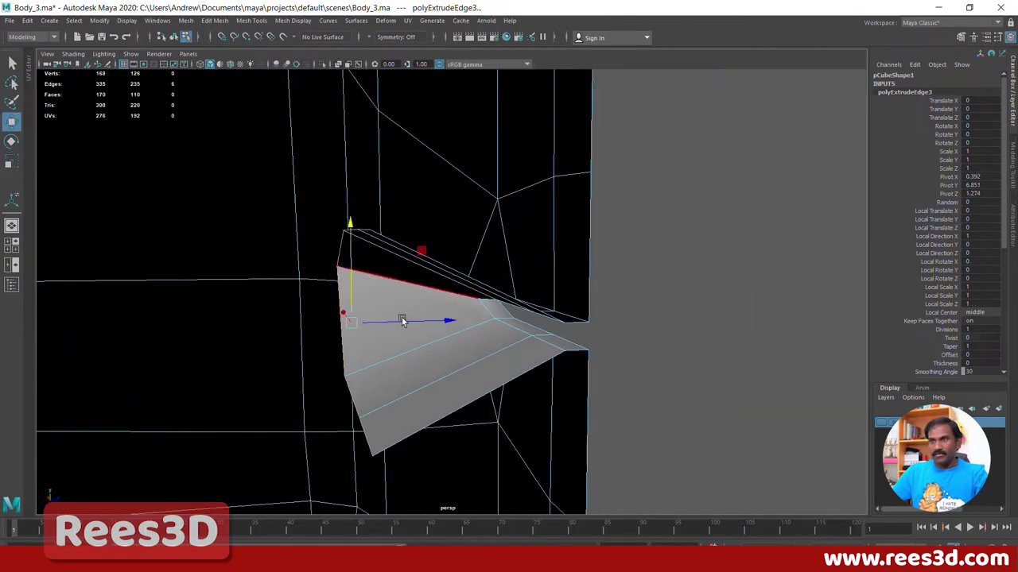
pyautogui.keyDown('alt'); pyautogui.moveTo(424, 320); pyautogui.dragTo(284, 332); pyautogui.keyUp('alt')
# Step: Extrude the cavity's rear border by 0.218 in local Y and scale it down vertically and sideways to taper the back
pyautogui.keyDown('alt'); pyautogui.moveTo(357, 334); pyautogui.dragTo(403, 280, button='right'); pyautogui.keyUp('alt')
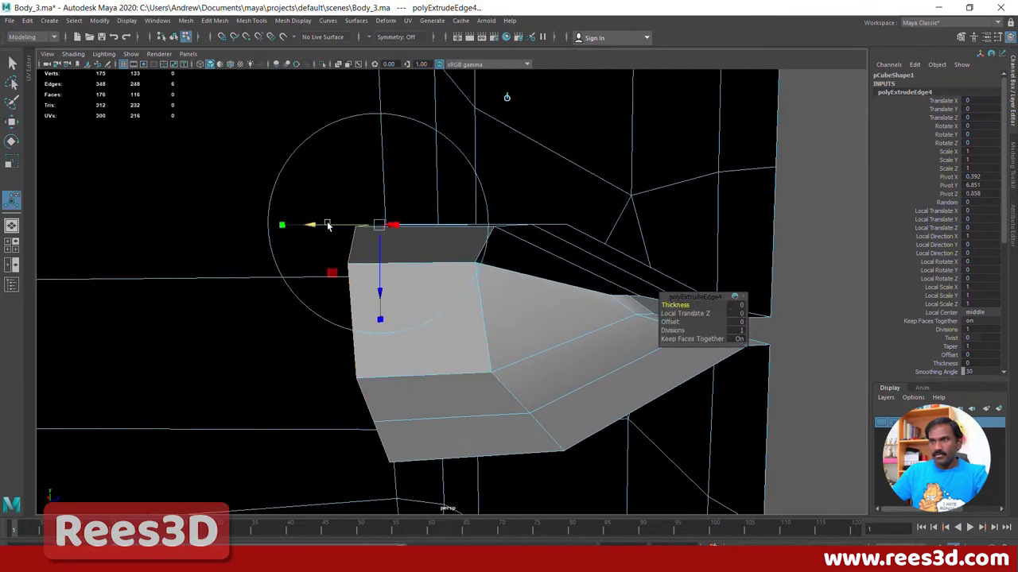
pyautogui.moveTo(326, 225); pyautogui.dragTo(227, 236)
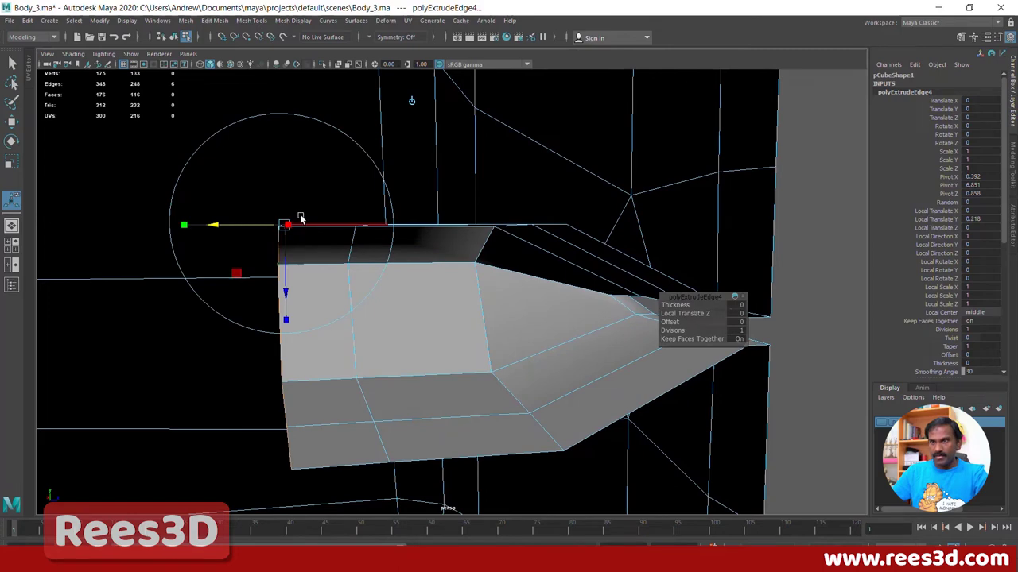
pyautogui.press('r')
pyautogui.moveTo(281, 230); pyautogui.dragTo(296, 300)
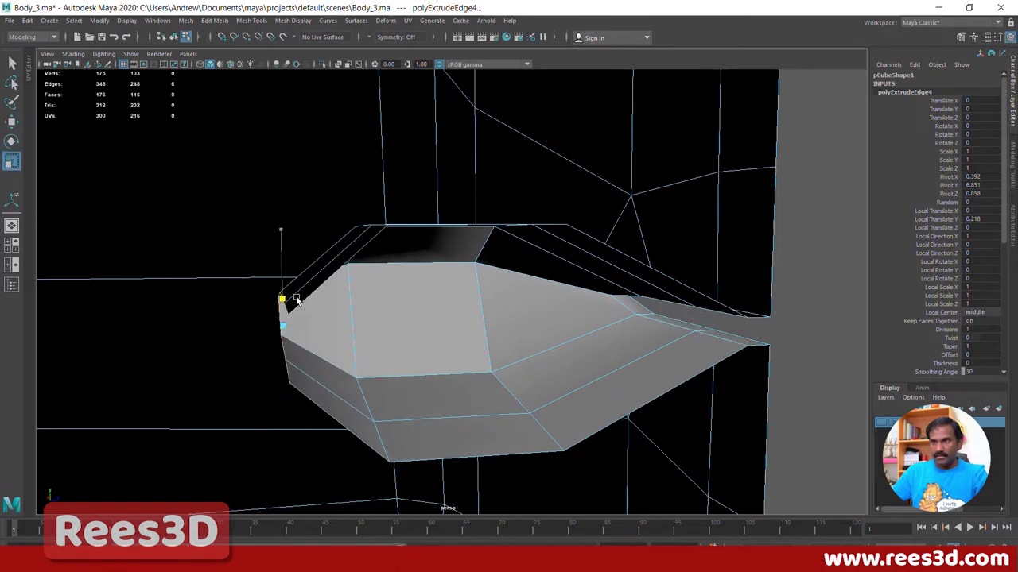
pyautogui.keyDown('alt'); pyautogui.moveTo(329, 336); pyautogui.dragTo(435, 335); pyautogui.keyUp('alt')
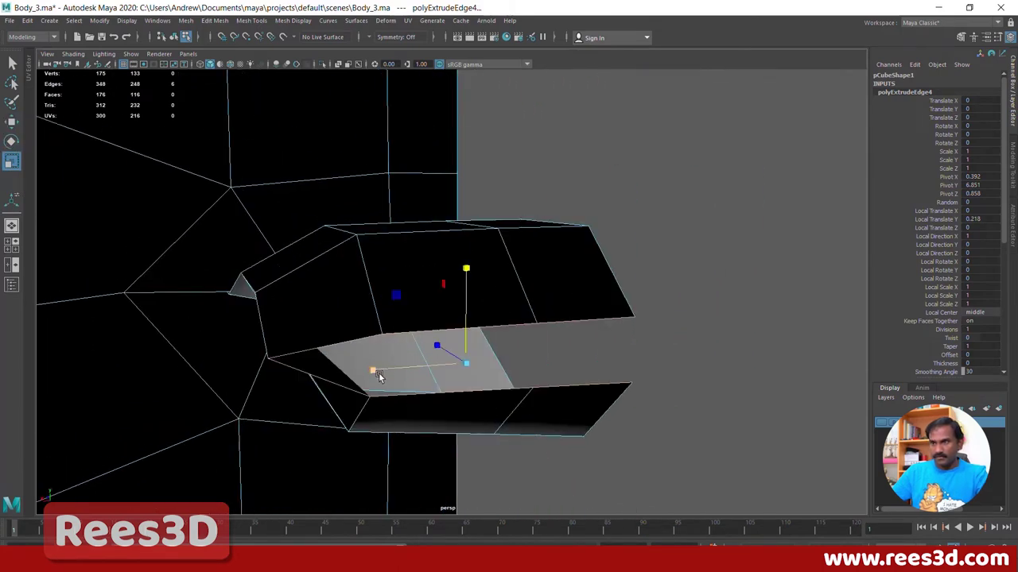
pyautogui.moveTo(378, 372); pyautogui.dragTo(501, 359)
# Step: Move the tapered rear border edges sideways toward the body's centre line in the front view
pyautogui.press('space')
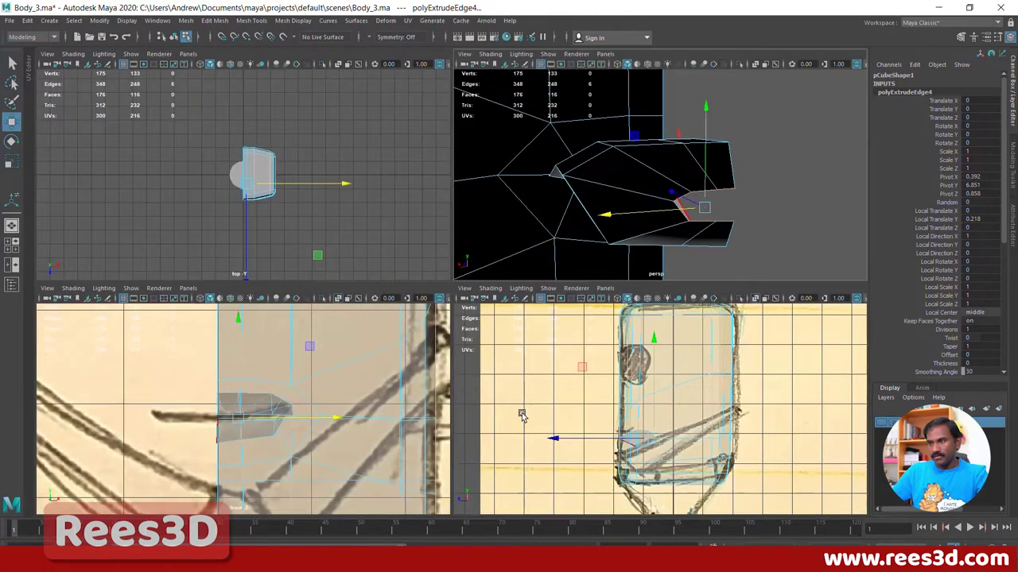
pyautogui.press('space')
pyautogui.scroll(4, 450, 409)
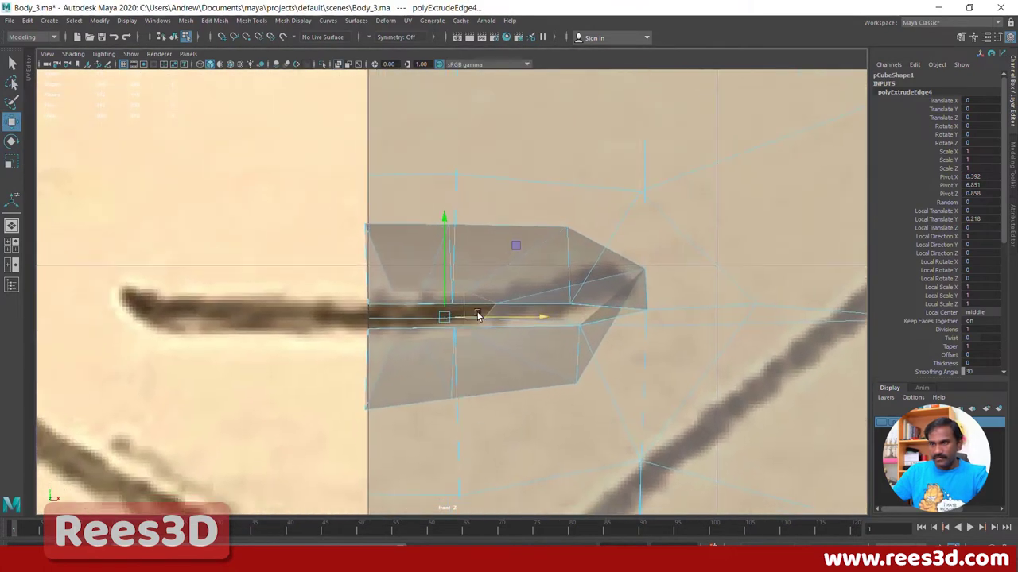
pyautogui.moveTo(497, 322); pyautogui.dragTo(469, 318)
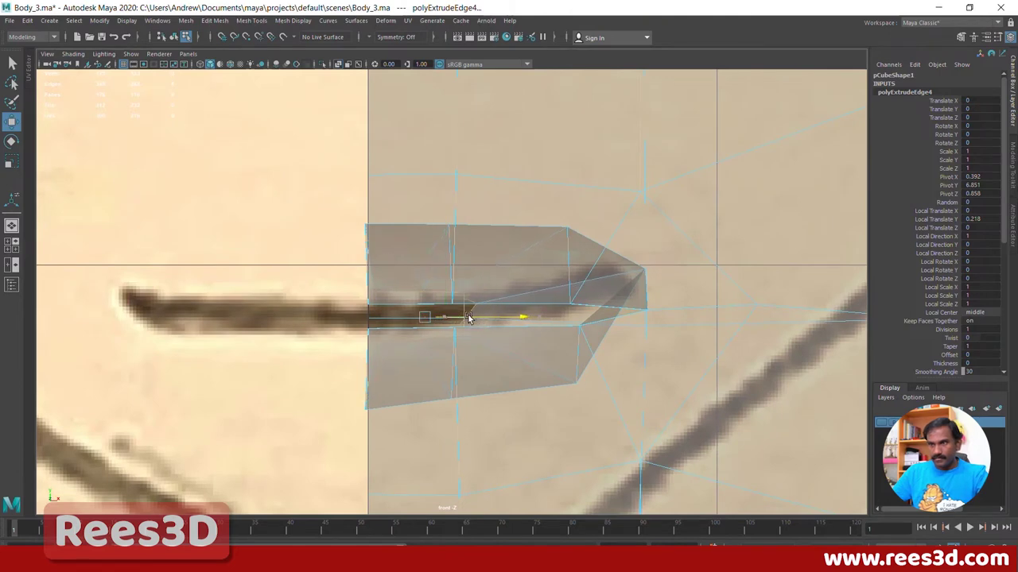
# Step: Snap the cavity's outermost upper and lower vertices on the open side onto the centre line
pyautogui.keyDown('alt'); pyautogui.moveTo(344, 321); pyautogui.dragTo(519, 297, button='right'); pyautogui.keyUp('alt')
pyautogui.keyDown('alt'); pyautogui.moveTo(519, 298); pyautogui.dragTo(529, 266, button='middle'); pyautogui.keyUp('alt')
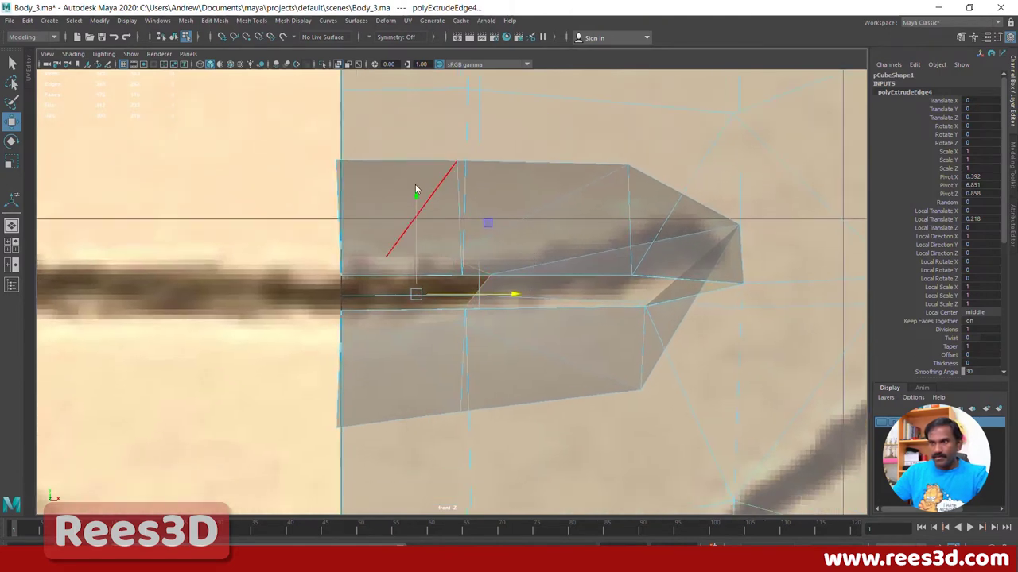
pyautogui.moveTo(418, 191); pyautogui.dragTo(327, 157, button='right')
pyautogui.click(337, 162)
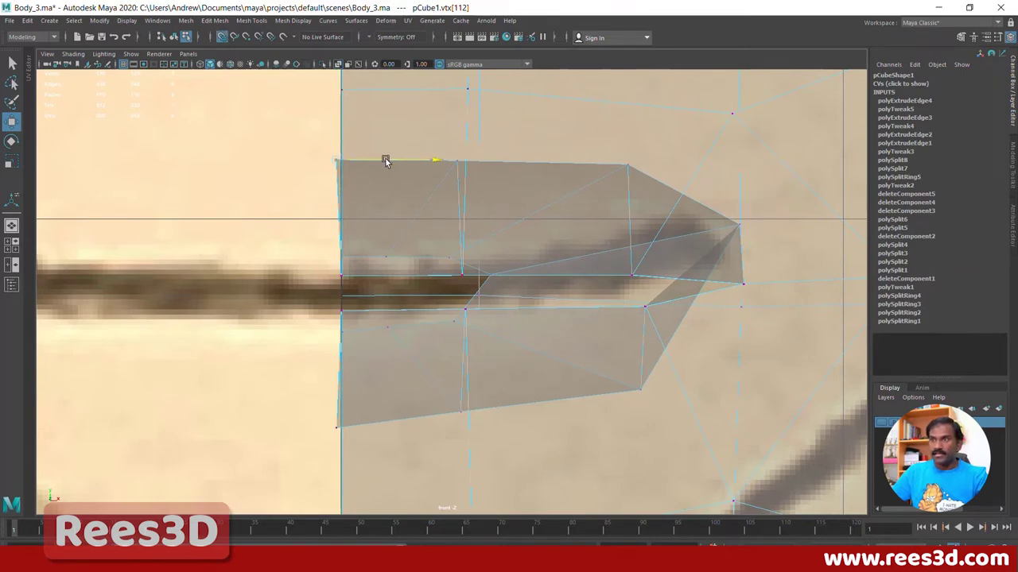
pyautogui.click(326, 208)
pyautogui.click(336, 162)
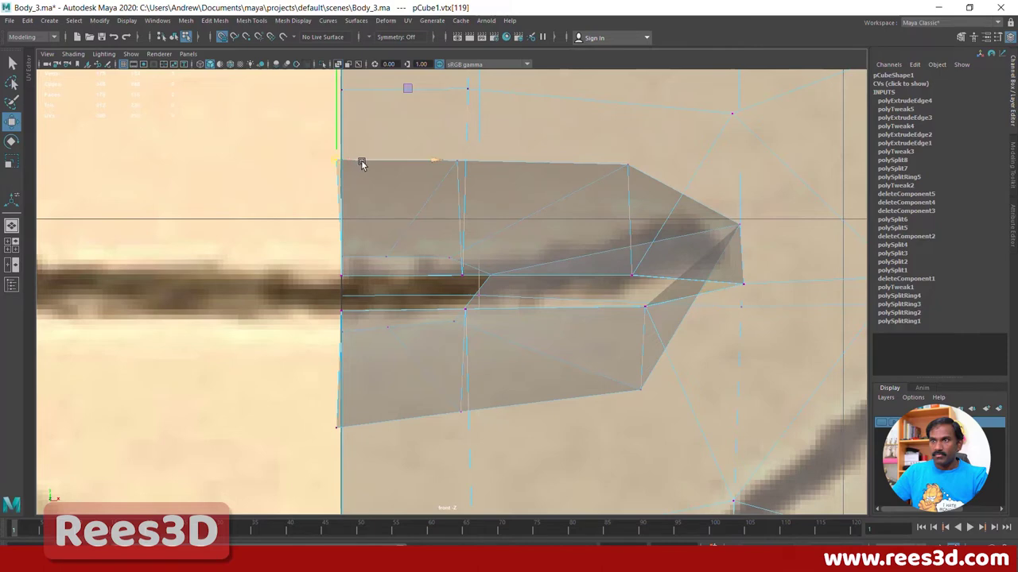
pyautogui.click(338, 427)
pyautogui.click(342, 433)
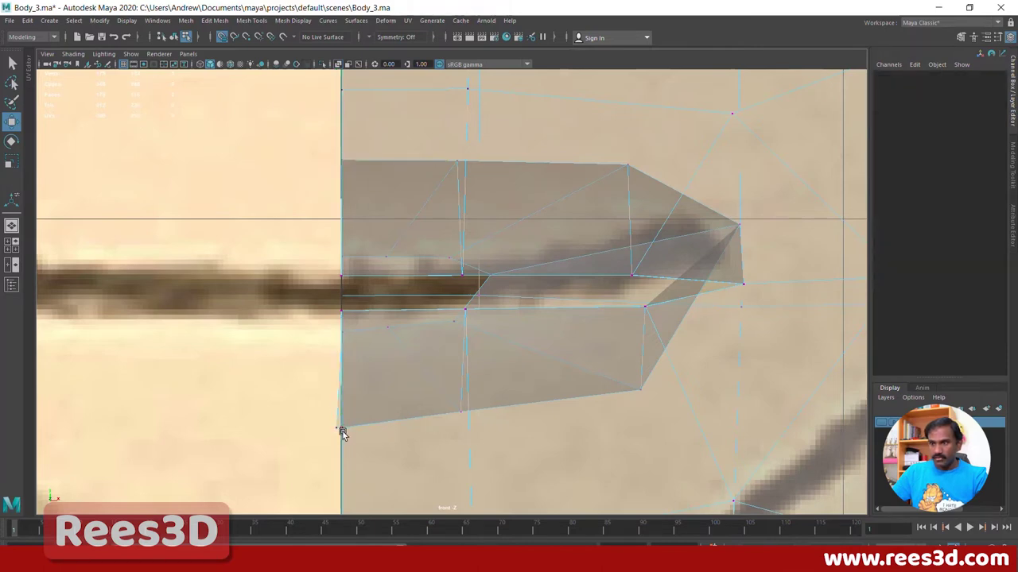
pyautogui.click(336, 428)
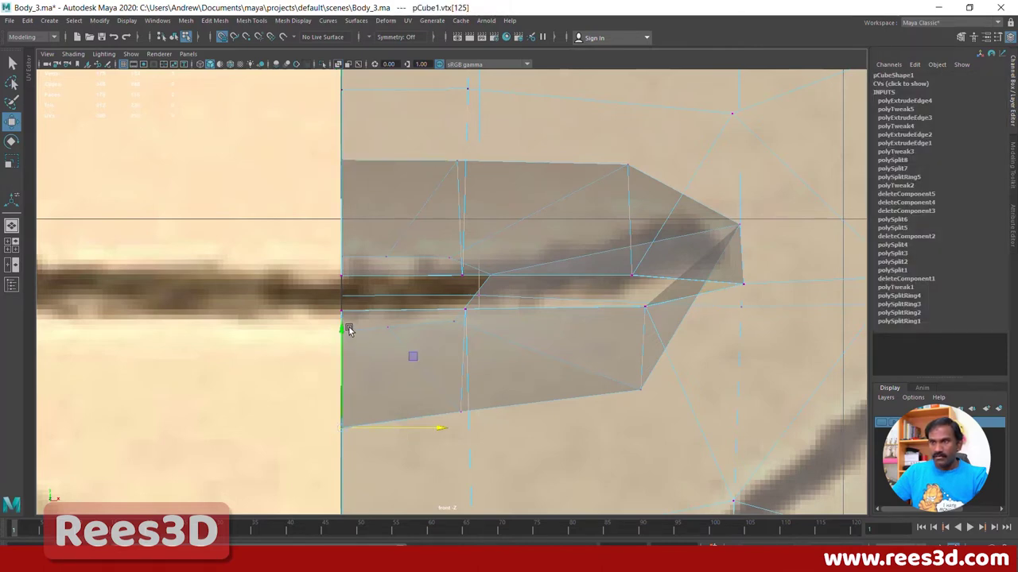
# Step: Snap the lip vertices and the inner cavity vertices near the centre line exactly onto it
pyautogui.scroll(6, 349, 329)
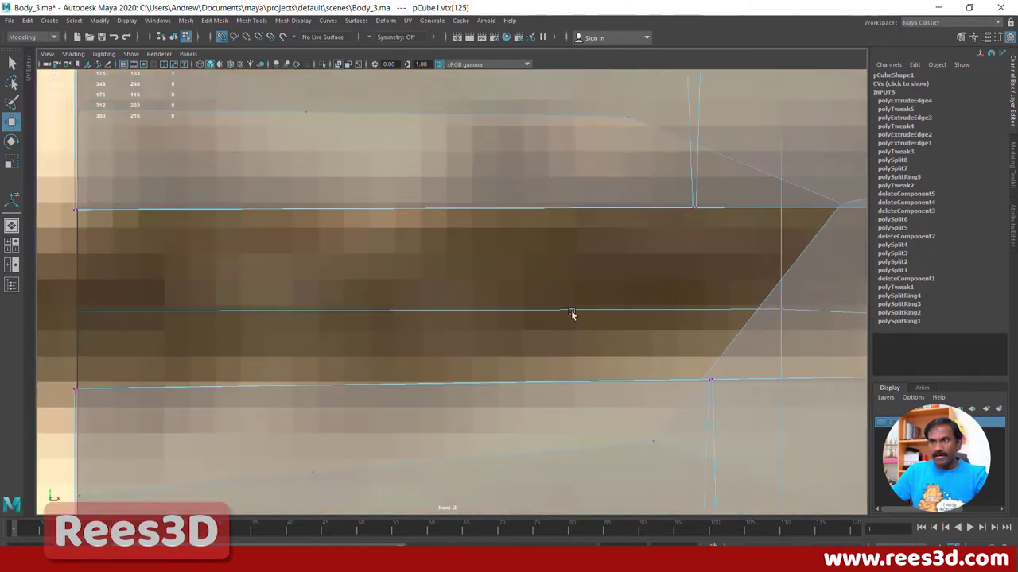
pyautogui.keyDown('alt'); pyautogui.moveTo(516, 338); pyautogui.dragTo(696, 177, button='middle'); pyautogui.keyUp('alt')
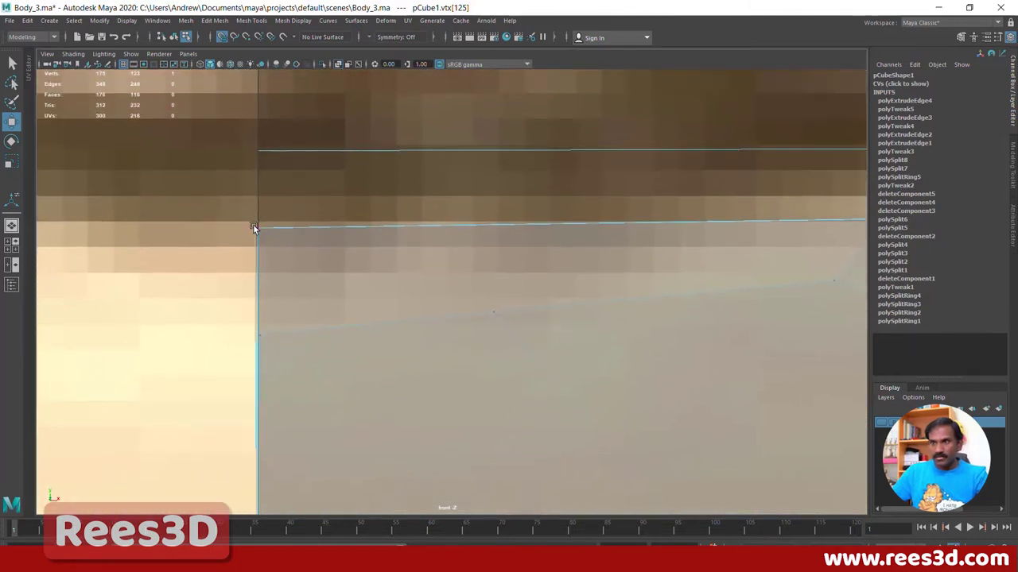
pyautogui.moveTo(255, 233); pyautogui.dragTo(313, 231)
pyautogui.keyDown('alt'); pyautogui.moveTo(313, 242); pyautogui.dragTo(343, 167, button='middle'); pyautogui.keyUp('alt')
pyautogui.click(301, 205)
pyautogui.click(283, 329)
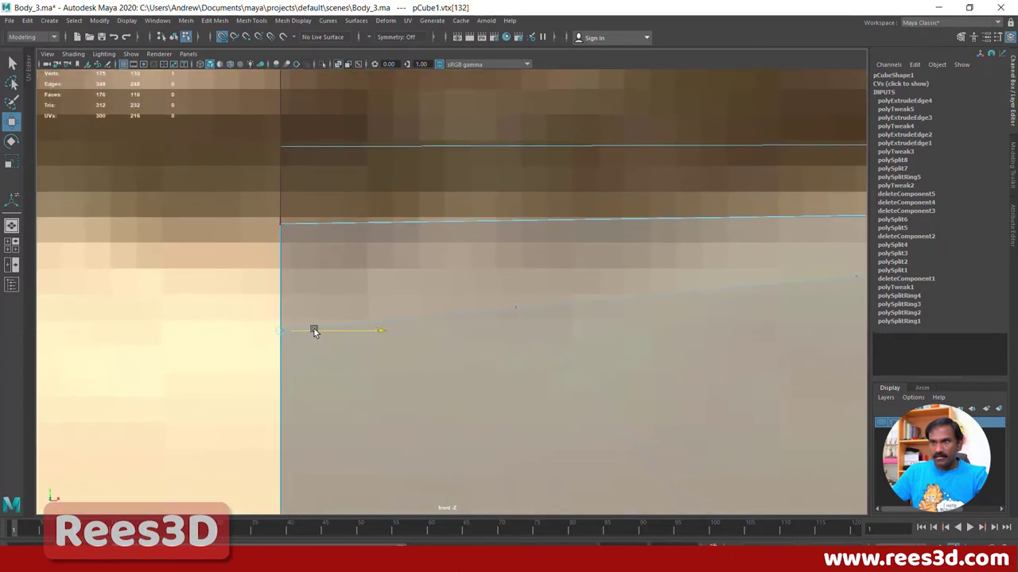
pyautogui.keyDown('alt'); pyautogui.moveTo(322, 263); pyautogui.dragTo(338, 433, button='middle'); pyautogui.keyUp('alt')
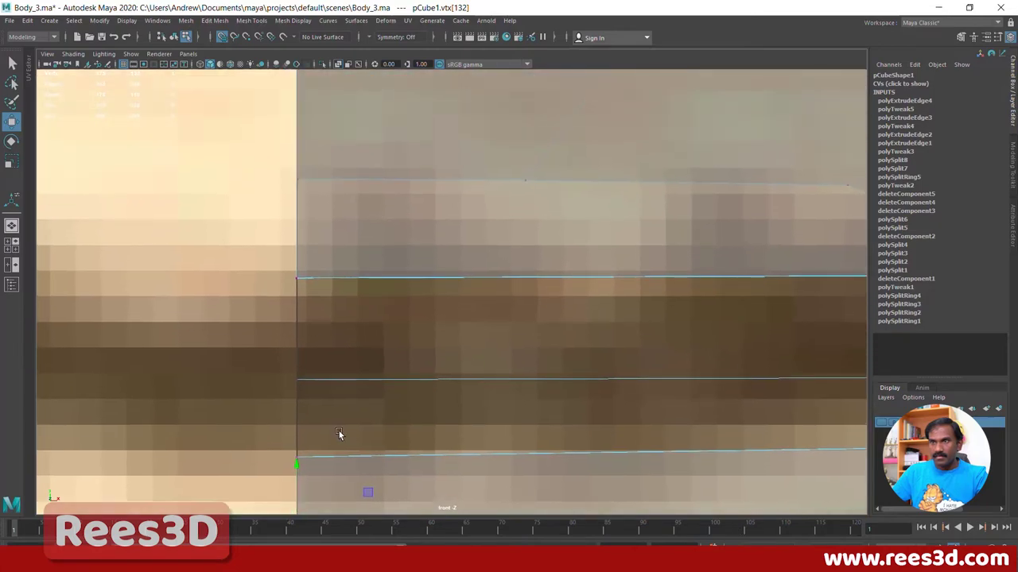
pyautogui.click(298, 275)
# Step: Bridge the two upper and two lower edges at the back of the mouth cavity in the perspective view
pyautogui.keyDown('alt'); pyautogui.moveTo(311, 291); pyautogui.dragTo(345, 351, button='right'); pyautogui.keyUp('alt')
pyautogui.press('space')
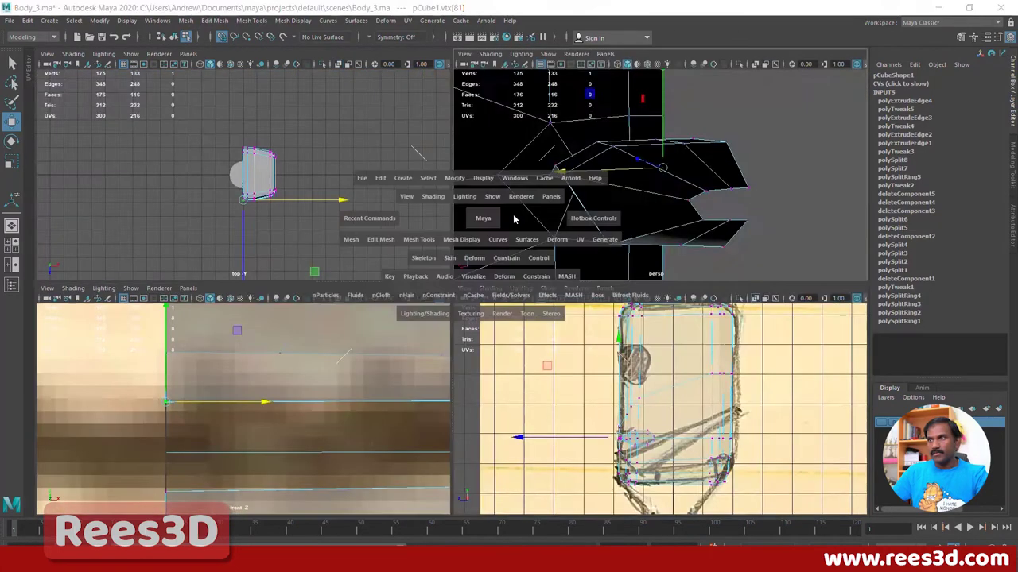
pyautogui.press('space')
pyautogui.keyDown('alt'); pyautogui.moveTo(564, 246); pyautogui.dragTo(349, 305, button='right'); pyautogui.keyUp('alt')
pyautogui.keyDown('alt'); pyautogui.moveTo(350, 304); pyautogui.dragTo(437, 323); pyautogui.keyUp('alt')
pyautogui.moveTo(435, 323); pyautogui.dragTo(417, 280, button='right')
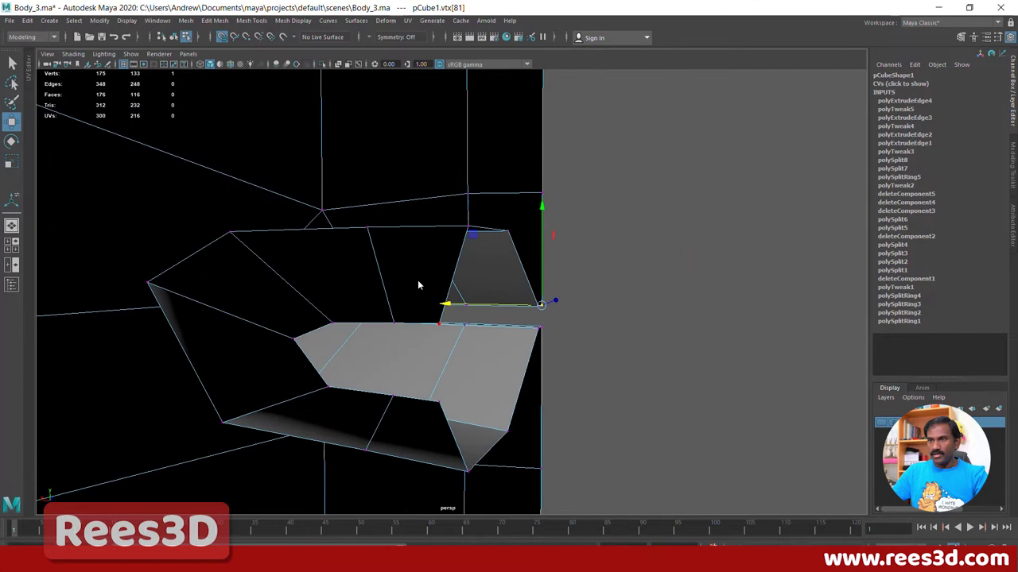
pyautogui.click(389, 322)
pyautogui.keyDown('shift'); pyautogui.click(406, 392); pyautogui.keyUp('shift')
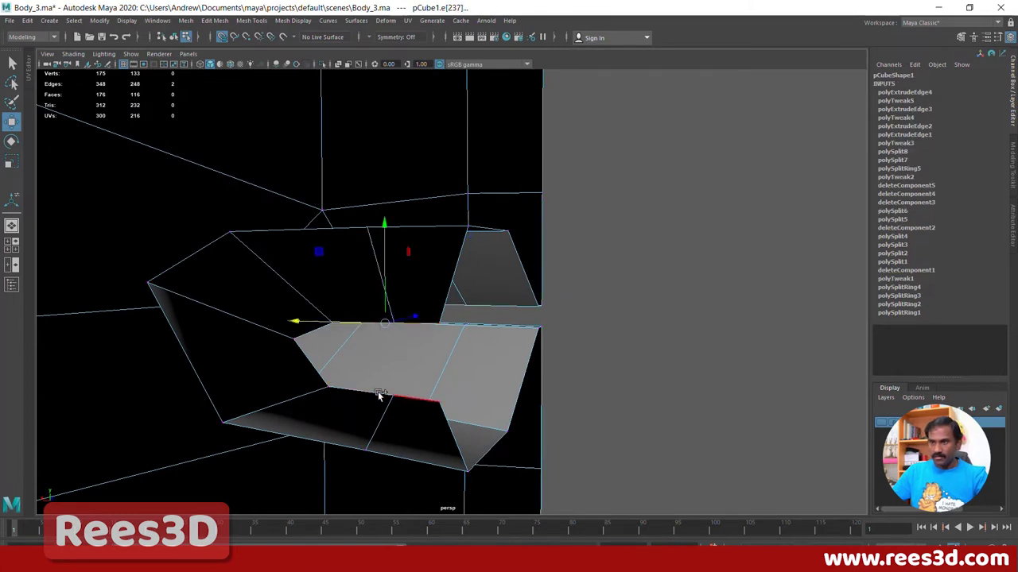
pyautogui.keyDown('shift'); pyautogui.click(378, 393); pyautogui.keyUp('shift')
pyautogui.keyDown('shift'); pyautogui.click(434, 337); pyautogui.keyUp('shift')
pyautogui.keyDown('shift'); pyautogui.moveTo(433, 335); pyautogui.dragTo(427, 465, button='right'); pyautogui.keyUp('shift')
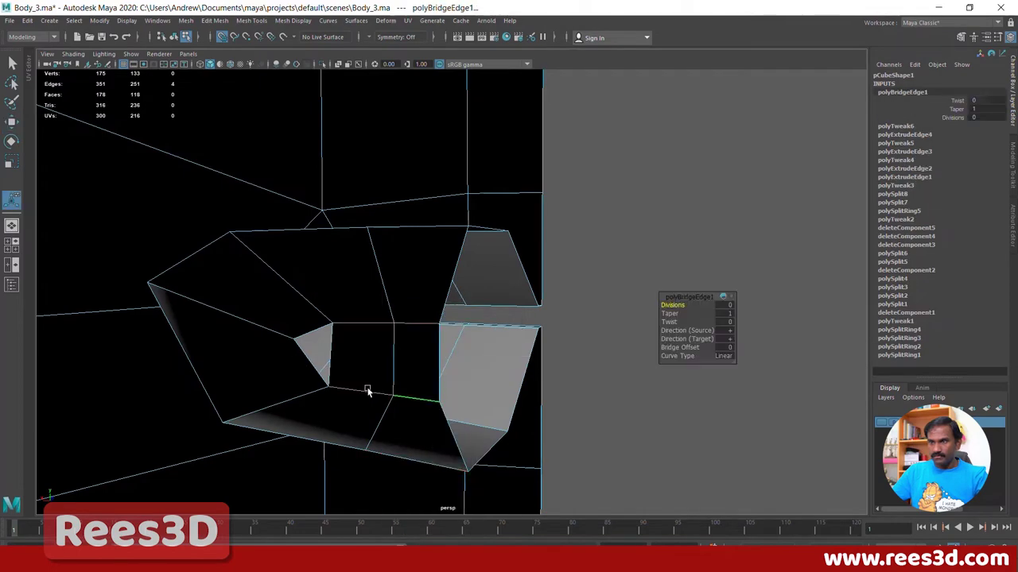
# Step: Fill the remaining triangular hole at the outer end of the cavity's back wall
pyautogui.keyDown('alt'); pyautogui.moveTo(366, 391); pyautogui.dragTo(402, 387); pyautogui.keyUp('alt')
pyautogui.keyDown('alt'); pyautogui.moveTo(406, 343); pyautogui.dragTo(447, 328, button='right'); pyautogui.keyUp('alt')
pyautogui.keyDown('alt'); pyautogui.moveTo(447, 328); pyautogui.dragTo(408, 288, button='middle'); pyautogui.keyUp('alt')
pyautogui.moveTo(408, 287); pyautogui.dragTo(410, 336, button='right')
pyautogui.moveTo(372, 270); pyautogui.dragTo(370, 240, button='right')
pyautogui.keyDown('shift'); pyautogui.moveTo(425, 276); pyautogui.dragTo(421, 413, button='right'); pyautogui.keyUp('shift')
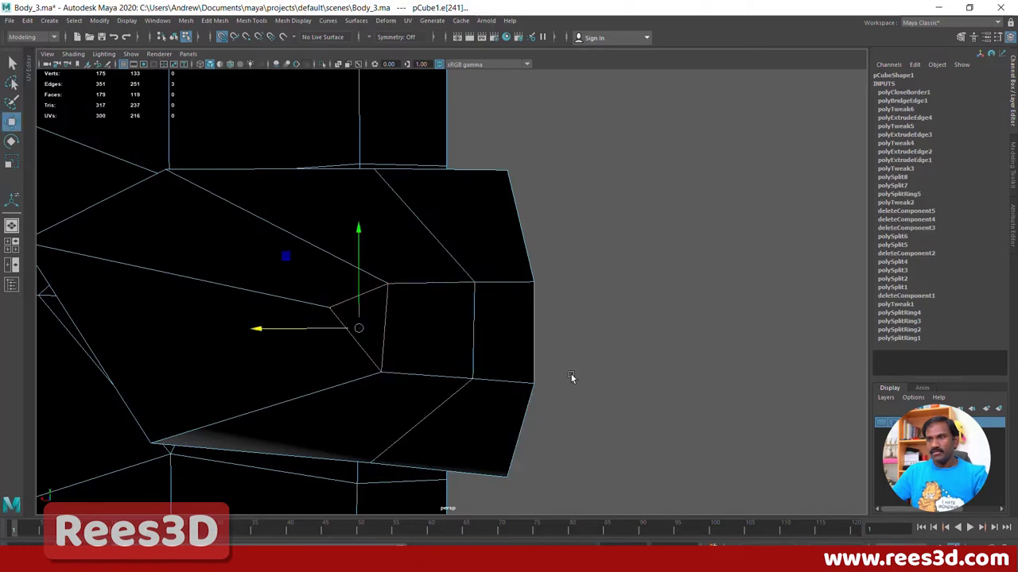
# Step: Inspect the mouth cavity and half body with a smooth mesh preview, and return to the unsmoothed display
pyautogui.keyDown('alt'); pyautogui.moveTo(493, 358); pyautogui.dragTo(333, 329); pyautogui.keyUp('alt')
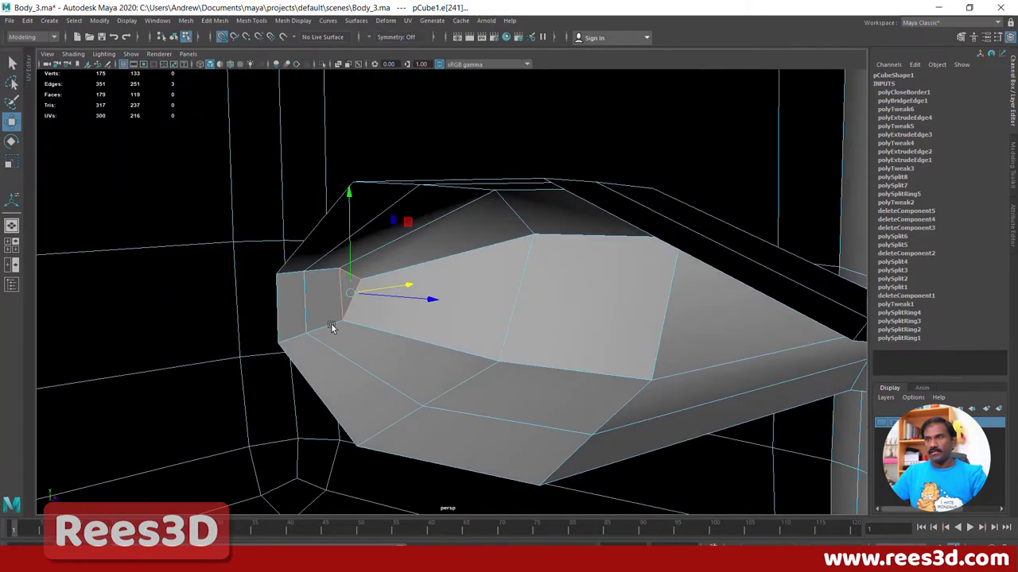
pyautogui.moveTo(341, 271); pyautogui.dragTo(345, 334, button='right')
pyautogui.keyDown('alt'); pyautogui.moveTo(278, 330); pyautogui.dragTo(162, 326, button='right'); pyautogui.keyUp('alt')
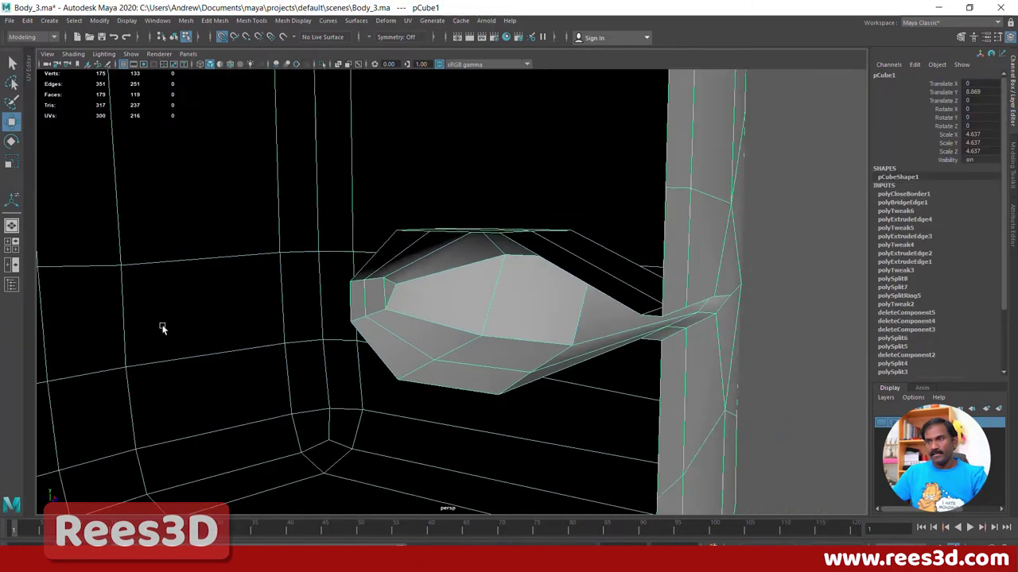
pyautogui.keyDown('alt'); pyautogui.moveTo(414, 331); pyautogui.dragTo(301, 333, button='right'); pyautogui.keyUp('alt')
pyautogui.moveTo(454, 338)
pyautogui.keyDown('alt'); pyautogui.mouseDown()
pyautogui.moveTo(304, 340)
pyautogui.moveTo(255, 352)
pyautogui.moveTo(184, 338)
pyautogui.moveTo(342, 351)
pyautogui.moveTo(276, 345)
pyautogui.mouseUp(); pyautogui.keyUp('alt')
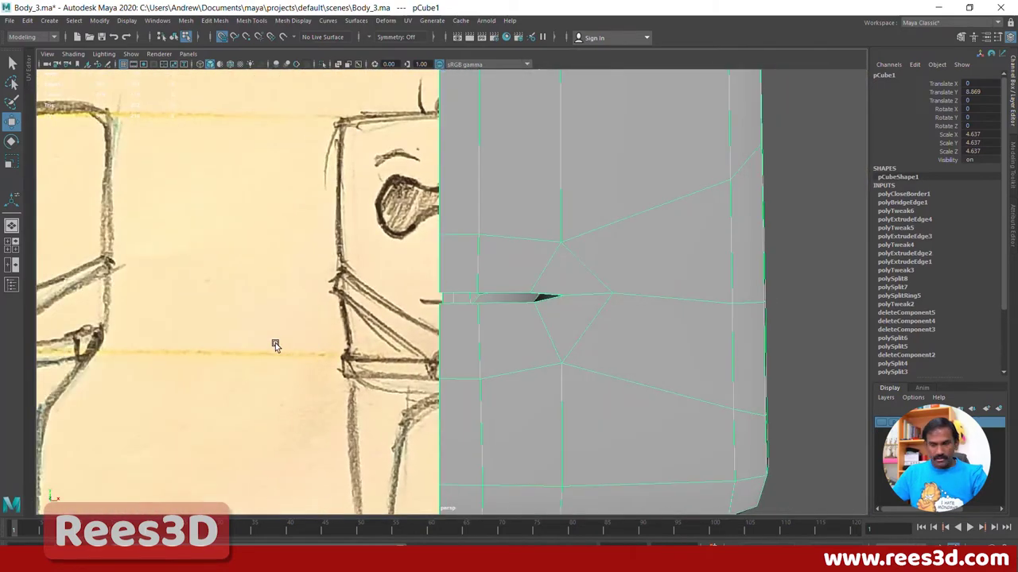
pyautogui.press('3')
pyautogui.click(763, 280)
pyautogui.moveTo(705, 320)
pyautogui.keyDown('alt'); pyautogui.mouseDown()
pyautogui.moveTo(609, 349)
pyautogui.moveTo(585, 341)
pyautogui.moveTo(627, 329)
pyautogui.moveTo(734, 366)
pyautogui.moveTo(639, 361)
pyautogui.moveTo(604, 346)
pyautogui.moveTo(470, 355)
pyautogui.moveTo(509, 332)
pyautogui.mouseUp(); pyautogui.keyUp('alt')
pyautogui.hotkey('ctrl', 'z')
pyautogui.press('1')
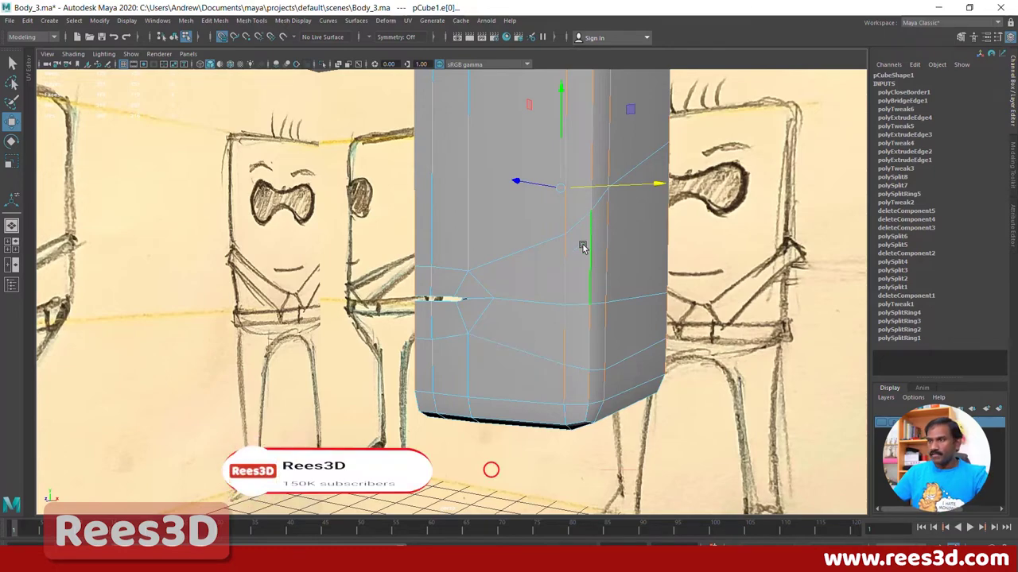
# Step: Mirror the half body across the world X axis with the border merged to form a complete body
pyautogui.moveTo(583, 246); pyautogui.dragTo(556, 309, button='right')
pyautogui.scroll(-4, 600, 294)
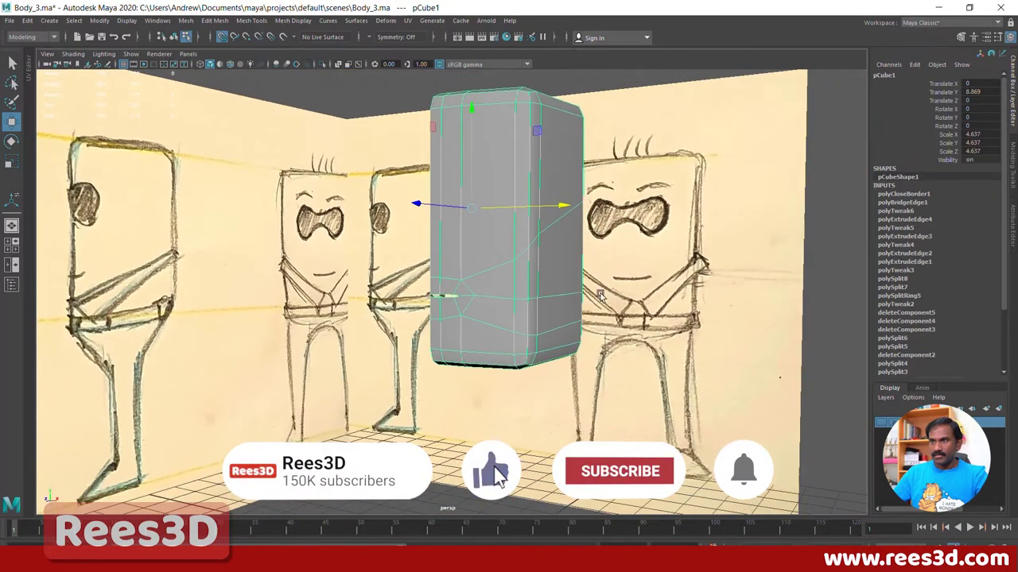
pyautogui.keyDown('alt'); pyautogui.moveTo(600, 296); pyautogui.dragTo(600, 359); pyautogui.keyUp('alt')
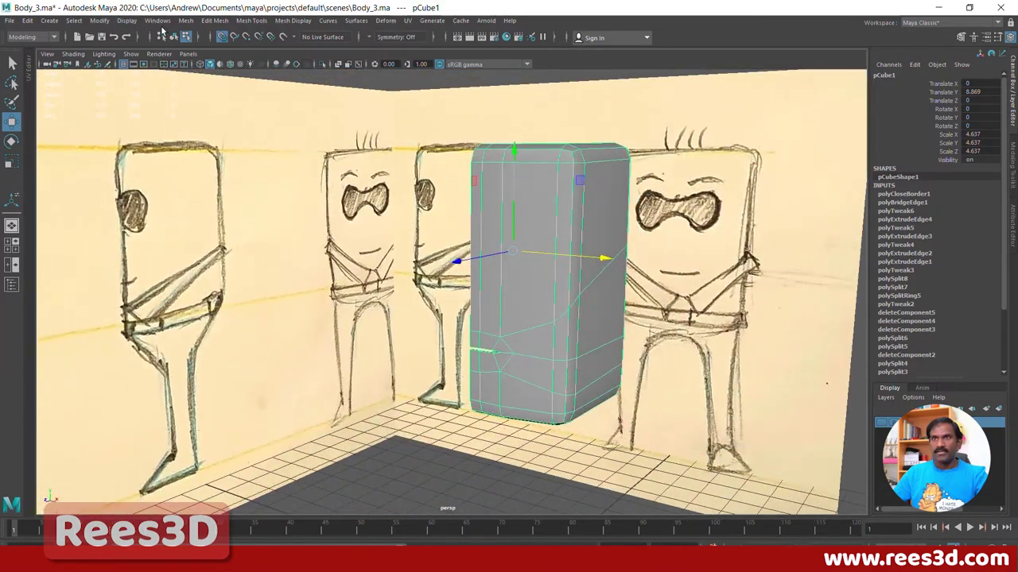
pyautogui.click(186, 22)
pyautogui.click(211, 182)
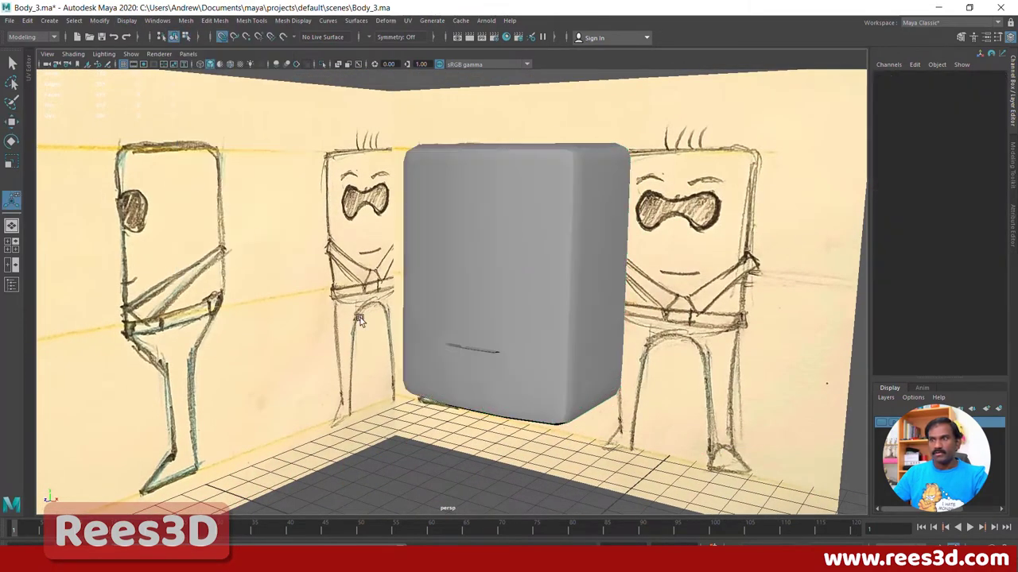
pyautogui.keyDown('alt'); pyautogui.moveTo(577, 351); pyautogui.dragTo(547, 341); pyautogui.keyUp('alt')
pyautogui.click(554, 386)
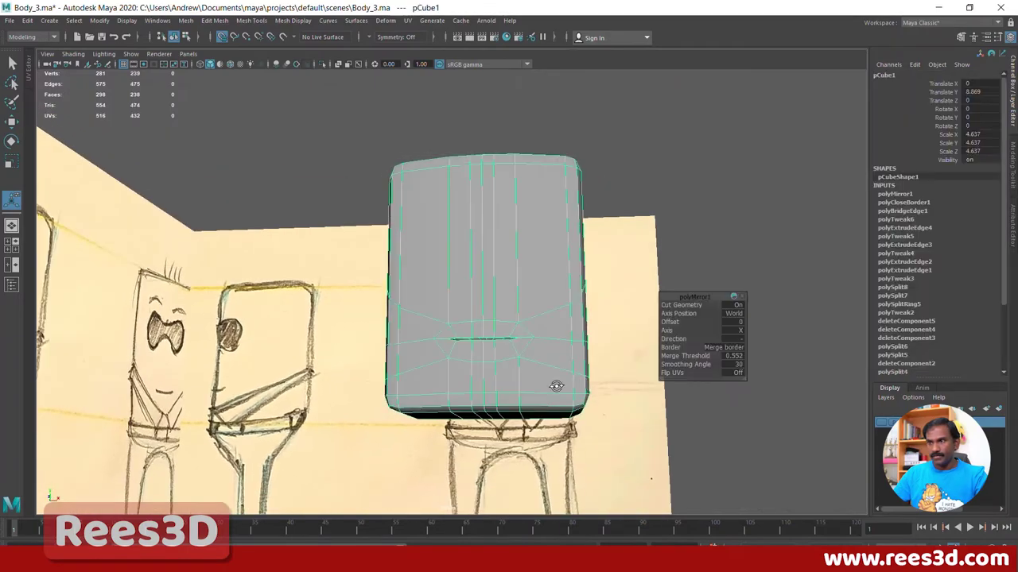
# Step: Preview the mirrored body smoothed and examine its mouth, sides and underside
pyautogui.keyDown('alt'); pyautogui.moveTo(554, 386); pyautogui.dragTo(520, 401); pyautogui.keyUp('alt')
pyautogui.press('3')
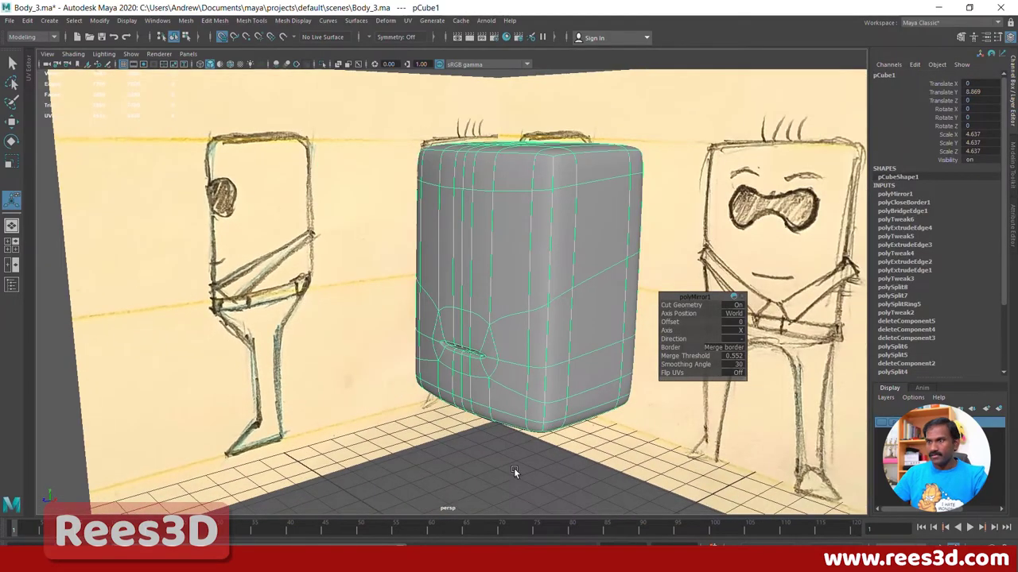
pyautogui.click(515, 469)
pyautogui.keyDown('alt'); pyautogui.moveTo(515, 469); pyautogui.dragTo(653, 397); pyautogui.keyUp('alt')
pyautogui.click(502, 387)
pyautogui.click(593, 389)
pyautogui.moveTo(593, 389)
pyautogui.keyDown('alt'); pyautogui.mouseDown()
pyautogui.moveTo(535, 408)
pyautogui.moveTo(538, 421)
pyautogui.moveTo(572, 360)
pyautogui.moveTo(641, 357)
pyautogui.moveTo(511, 342)
pyautogui.moveTo(419, 358)
pyautogui.moveTo(454, 325)
pyautogui.moveTo(513, 345)
pyautogui.moveTo(575, 390)
pyautogui.mouseUp(); pyautogui.keyUp('alt')
pyautogui.click(527, 358)
pyautogui.keyDown('alt'); pyautogui.moveTo(575, 389); pyautogui.dragTo(681, 415, button='right'); pyautogui.keyUp('alt')
pyautogui.keyDown('alt'); pyautogui.moveTo(543, 442); pyautogui.dragTo(524, 393, button='middle'); pyautogui.keyUp('alt')
pyautogui.moveTo(525, 393)
pyautogui.keyDown('alt'); pyautogui.mouseDown()
pyautogui.moveTo(433, 380)
pyautogui.moveTo(540, 341)
pyautogui.moveTo(520, 406)
pyautogui.moveTo(546, 345)
pyautogui.moveTo(511, 353)
pyautogui.mouseUp(); pyautogui.keyUp('alt')
# Step: Select the edges beside the mouth that run under the body and up its back, and slide them outward with Slide Edge
pyautogui.moveTo(549, 337); pyautogui.dragTo(548, 316, button='right')
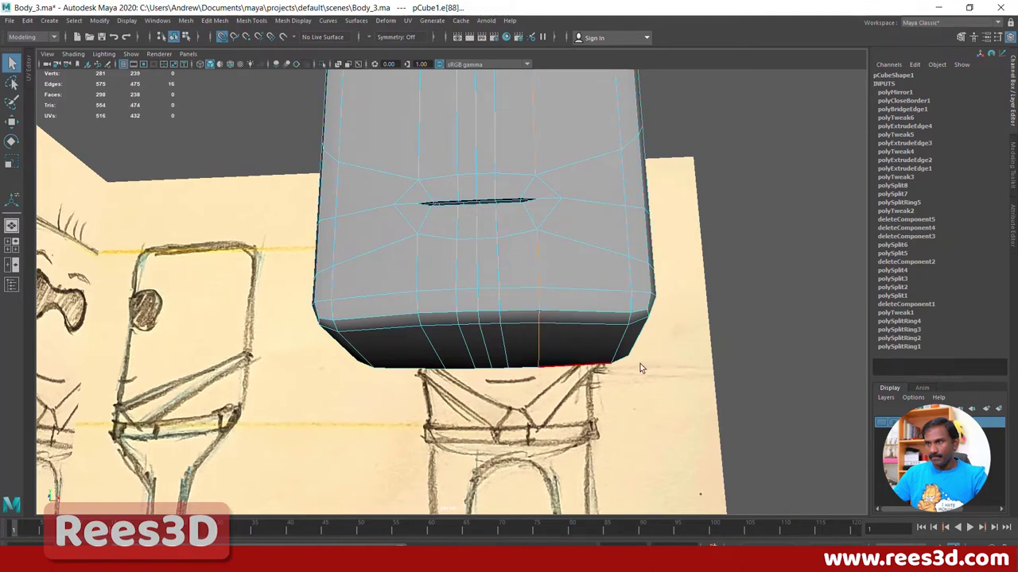
pyautogui.keyDown('alt'); pyautogui.moveTo(640, 364); pyautogui.dragTo(538, 269); pyautogui.keyUp('alt')
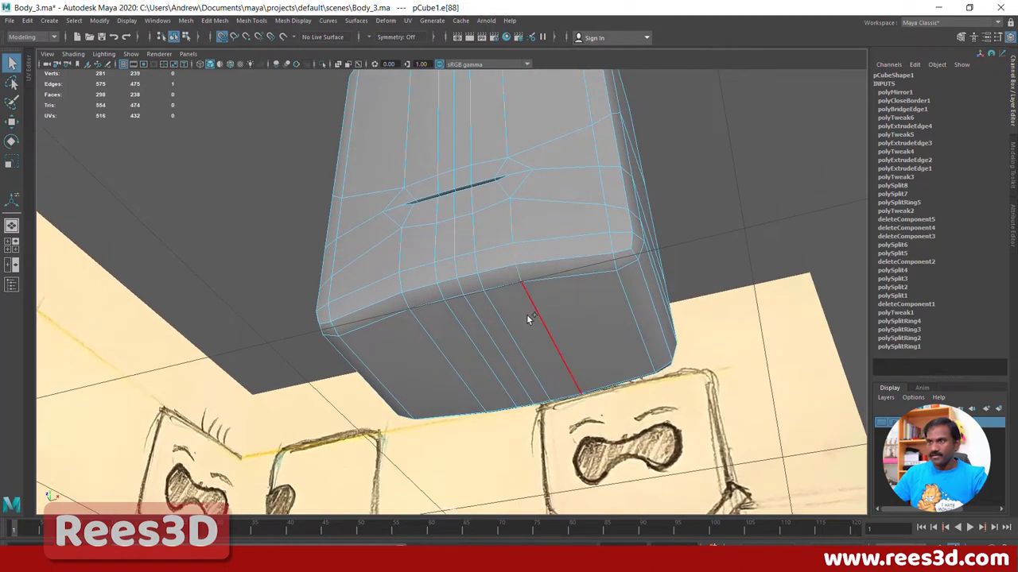
pyautogui.moveTo(535, 319)
pyautogui.keyDown('alt'); pyautogui.mouseDown()
pyautogui.moveTo(517, 374)
pyautogui.moveTo(479, 408)
pyautogui.moveTo(513, 291)
pyautogui.mouseUp(); pyautogui.keyUp('alt')
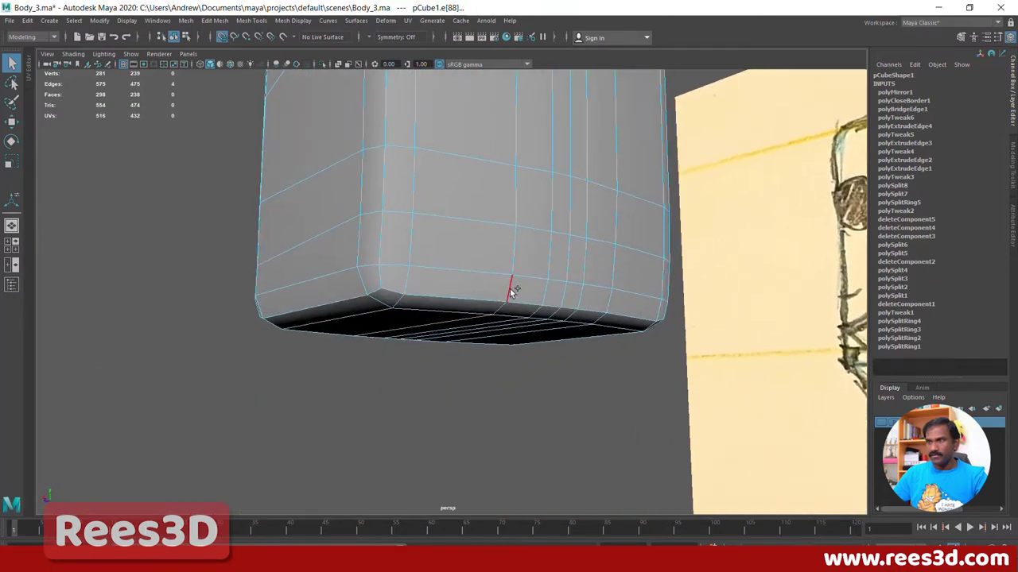
pyautogui.keyDown('alt'); pyautogui.moveTo(555, 236); pyautogui.dragTo(427, 211, button='right'); pyautogui.keyUp('alt')
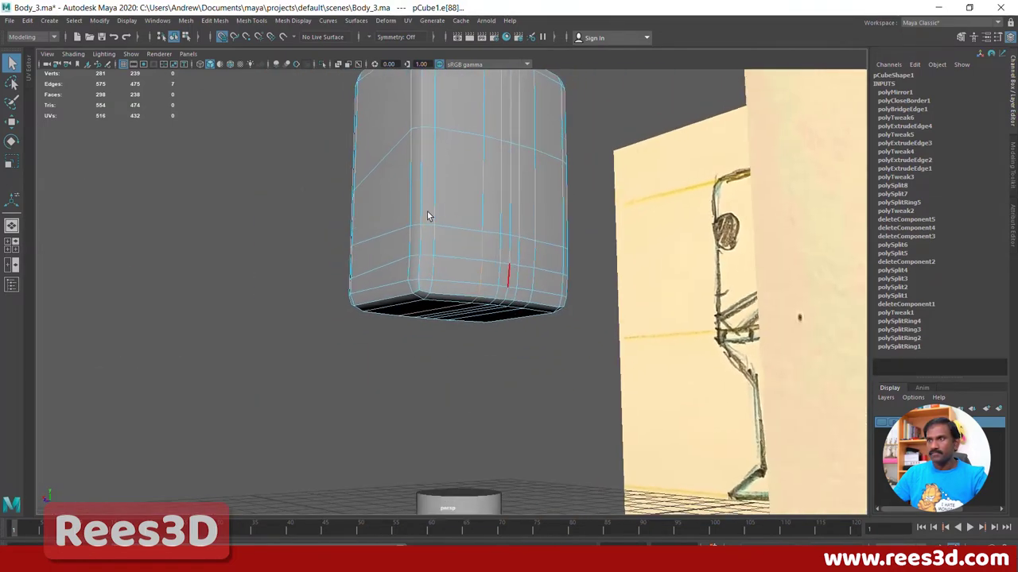
pyautogui.moveTo(427, 211)
pyautogui.keyDown('alt'); pyautogui.mouseDown()
pyautogui.moveTo(450, 434)
pyautogui.moveTo(542, 322)
pyautogui.moveTo(520, 272)
pyautogui.mouseUp(); pyautogui.keyUp('alt')
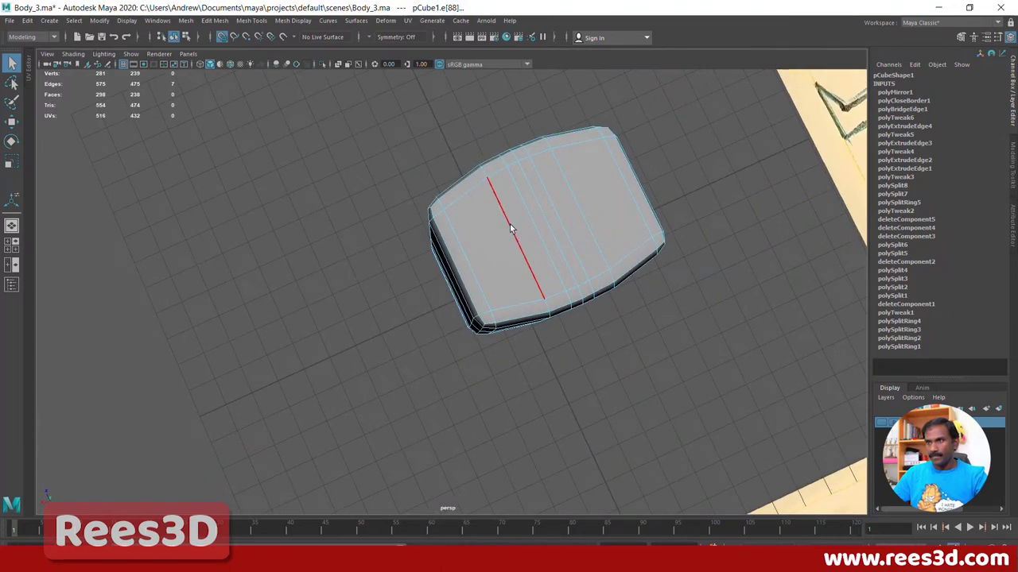
pyautogui.moveTo(558, 368)
pyautogui.keyDown('alt'); pyautogui.mouseDown()
pyautogui.moveTo(567, 305)
pyautogui.moveTo(532, 275)
pyautogui.moveTo(563, 191)
pyautogui.moveTo(723, 246)
pyautogui.moveTo(594, 249)
pyautogui.moveTo(566, 269)
pyautogui.mouseUp(); pyautogui.keyUp('alt')
pyautogui.keyDown('shift'); pyautogui.moveTo(514, 270); pyautogui.dragTo(520, 332, button='right'); pyautogui.keyUp('shift')
pyautogui.moveTo(514, 390); pyautogui.dragTo(501, 353, button='right')
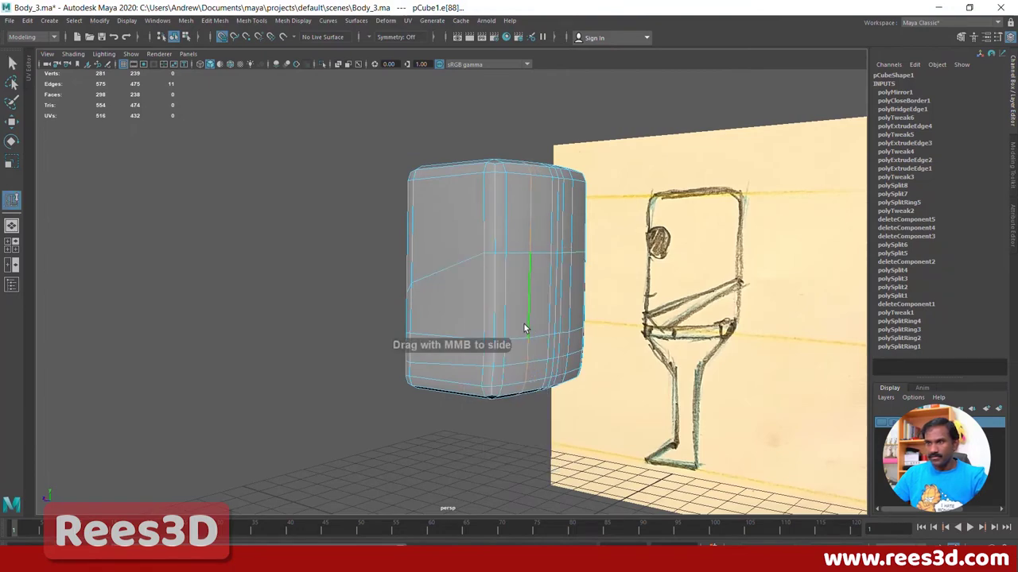
# Step: Slide the neighbouring edges nearer the centre outward on the same half to even out the spacing under the body
pyautogui.moveTo(522, 330)
pyautogui.keyDown('alt'); pyautogui.mouseDown()
pyautogui.moveTo(584, 295)
pyautogui.moveTo(670, 300)
pyautogui.moveTo(704, 313)
pyautogui.moveTo(697, 286)
pyautogui.moveTo(667, 330)
pyautogui.moveTo(697, 345)
pyautogui.moveTo(711, 311)
pyautogui.moveTo(217, 390)
pyautogui.moveTo(325, 400)
pyautogui.moveTo(469, 336)
pyautogui.moveTo(504, 348)
pyautogui.moveTo(420, 330)
pyautogui.moveTo(461, 345)
pyautogui.moveTo(488, 293)
pyautogui.mouseUp(); pyautogui.keyUp('alt')
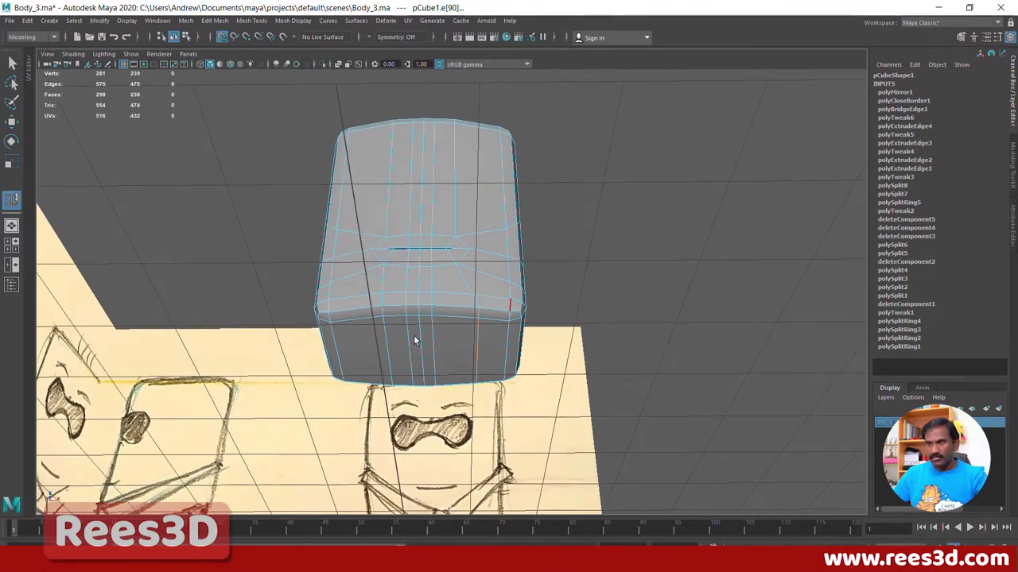
pyautogui.moveTo(413, 341)
pyautogui.keyDown('alt'); pyautogui.mouseDown()
pyautogui.moveTo(517, 291)
pyautogui.moveTo(477, 336)
pyautogui.moveTo(464, 319)
pyautogui.moveTo(554, 291)
pyautogui.moveTo(389, 345)
pyautogui.moveTo(384, 374)
pyautogui.moveTo(393, 260)
pyautogui.mouseUp(); pyautogui.keyUp('alt')
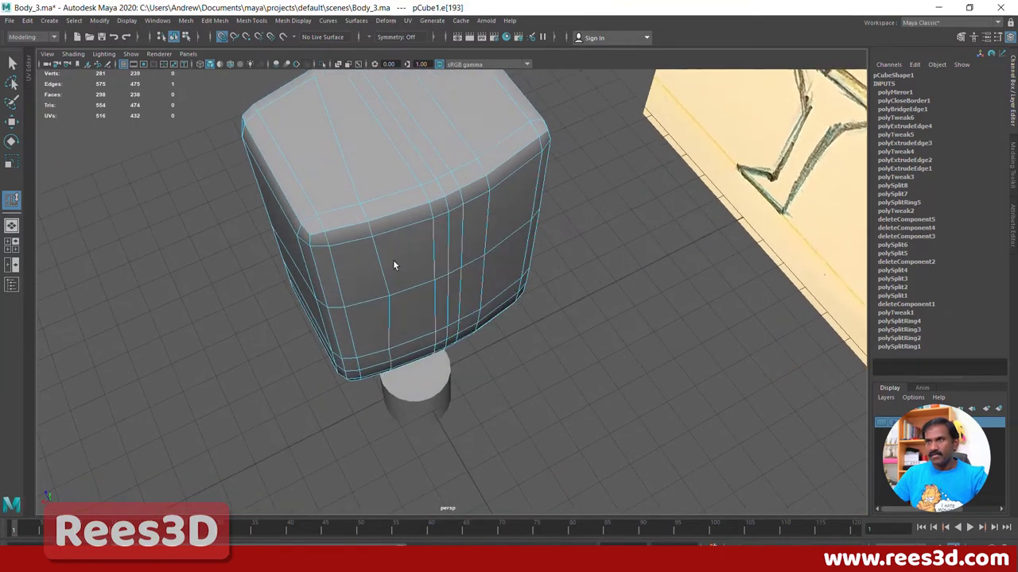
pyautogui.click(424, 198)
pyautogui.moveTo(424, 198)
pyautogui.keyDown('alt'); pyautogui.mouseDown()
pyautogui.moveTo(446, 263)
pyautogui.moveTo(574, 197)
pyautogui.moveTo(517, 207)
pyautogui.moveTo(527, 273)
pyautogui.moveTo(509, 254)
pyautogui.mouseUp(); pyautogui.keyUp('alt')
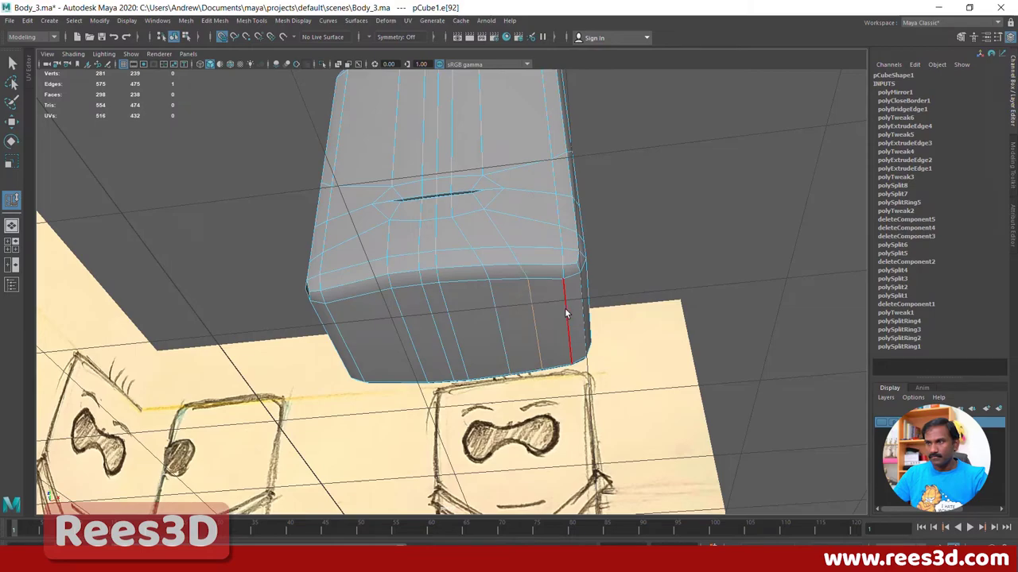
pyautogui.moveTo(562, 308)
pyautogui.keyDown('alt'); pyautogui.mouseDown()
pyautogui.moveTo(403, 325)
pyautogui.moveTo(411, 427)
pyautogui.moveTo(545, 390)
pyautogui.moveTo(660, 402)
pyautogui.moveTo(556, 397)
pyautogui.moveTo(593, 393)
pyautogui.moveTo(586, 364)
pyautogui.moveTo(596, 386)
pyautogui.moveTo(400, 303)
pyautogui.moveTo(492, 356)
pyautogui.mouseUp(); pyautogui.keyUp('alt')
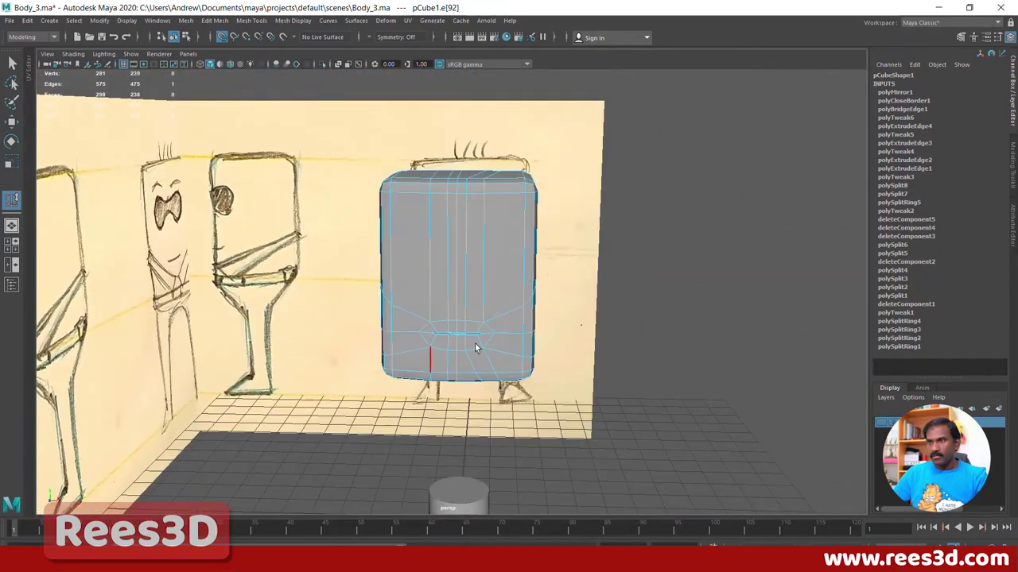
# Step: Delete the faces of the unedited half of the body, including the narrow strip up to the centre line at the back
pyautogui.moveTo(472, 256); pyautogui.dragTo(464, 286, button='right')
pyautogui.moveTo(464, 286)
pyautogui.keyDown('alt'); pyautogui.mouseDown()
pyautogui.moveTo(420, 302)
pyautogui.moveTo(457, 274)
pyautogui.mouseUp(); pyautogui.keyUp('alt')
pyautogui.moveTo(460, 420); pyautogui.dragTo(461, 423)
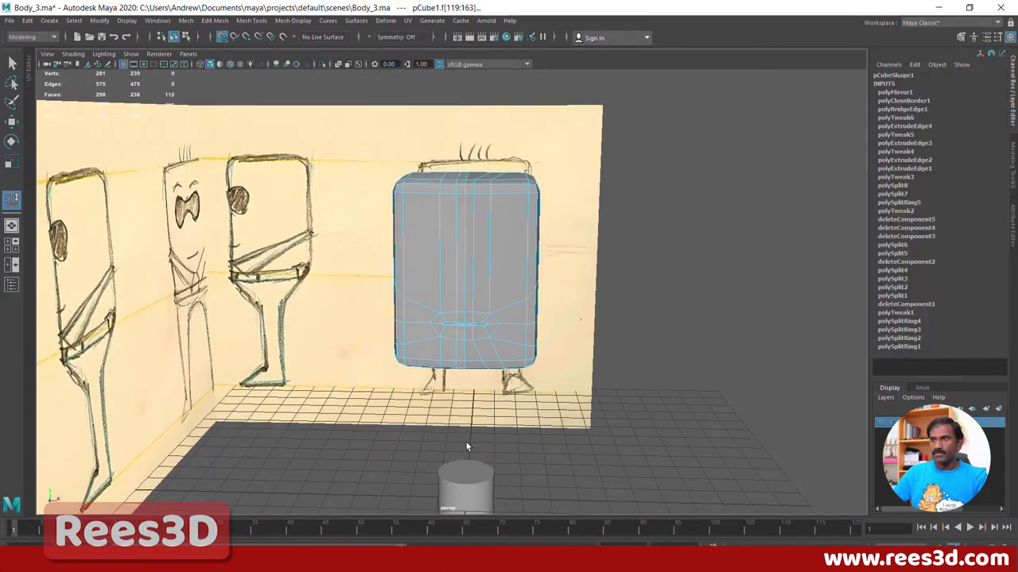
pyautogui.press('Delete')
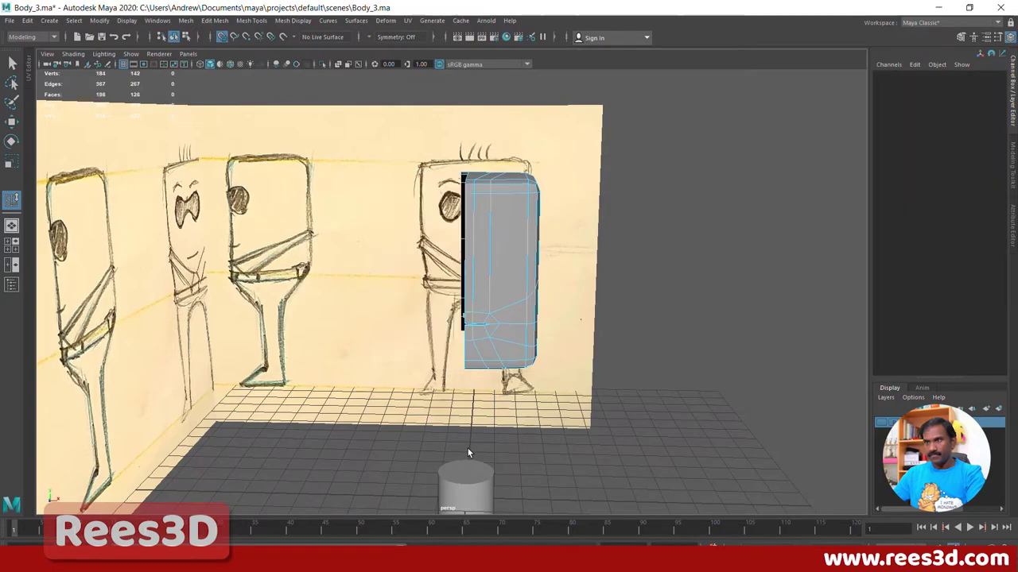
pyautogui.keyDown('alt'); pyautogui.moveTo(468, 449); pyautogui.dragTo(433, 307); pyautogui.keyUp('alt')
pyautogui.hotkey('ctrl', 'z')
pyautogui.keyDown('alt'); pyautogui.moveTo(432, 308); pyautogui.dragTo(639, 331, button='right'); pyautogui.keyUp('alt')
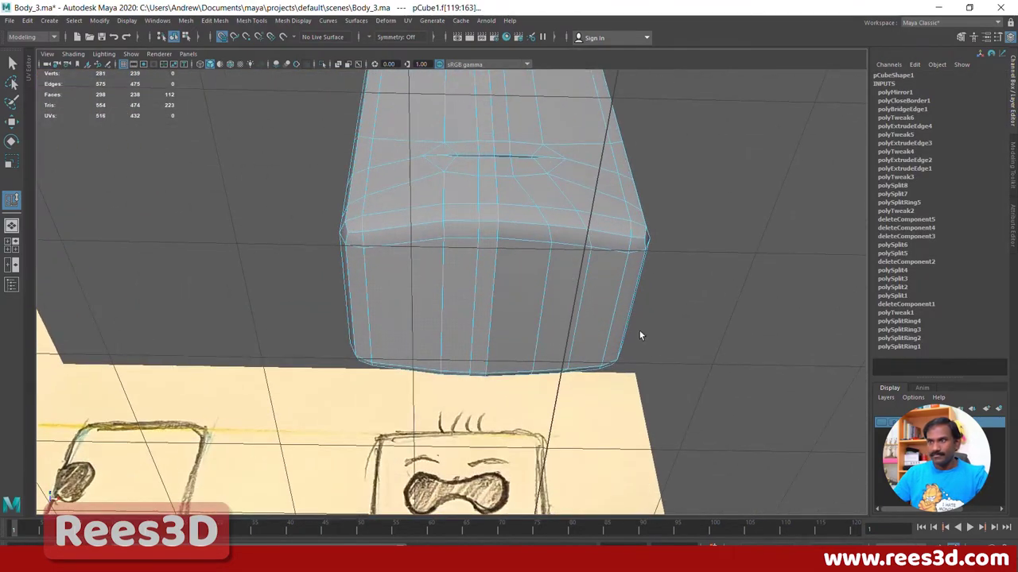
pyautogui.moveTo(576, 341)
pyautogui.keyDown('alt'); pyautogui.mouseDown()
pyautogui.moveTo(675, 393)
pyautogui.moveTo(613, 431)
pyautogui.moveTo(684, 445)
pyautogui.moveTo(798, 409)
pyautogui.moveTo(820, 452)
pyautogui.moveTo(843, 352)
pyautogui.moveTo(807, 358)
pyautogui.mouseUp(); pyautogui.keyUp('alt')
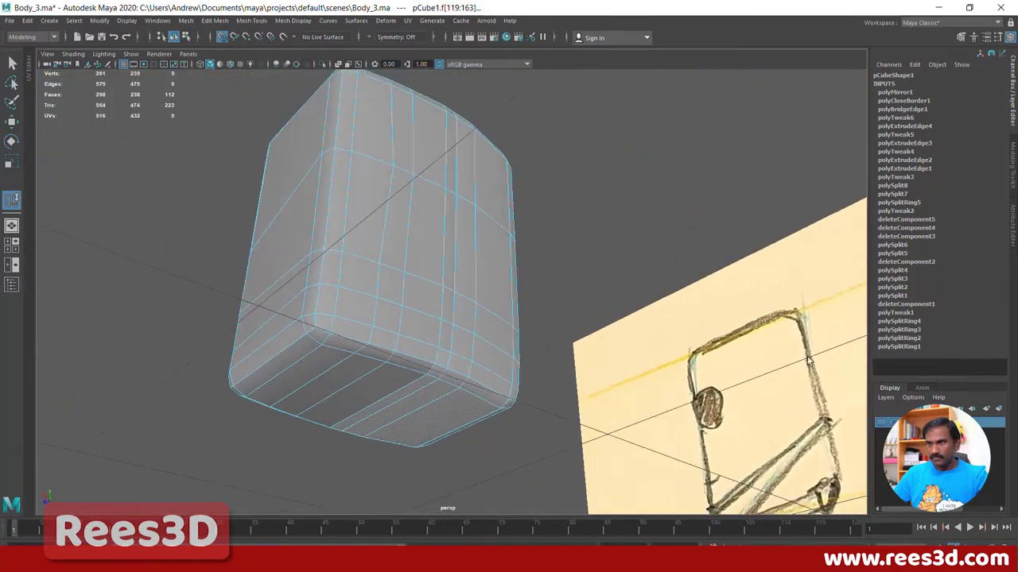
pyautogui.moveTo(653, 350)
pyautogui.keyDown('alt'); pyautogui.mouseDown()
pyautogui.moveTo(625, 404)
pyautogui.moveTo(566, 373)
pyautogui.mouseUp(); pyautogui.keyUp('alt')
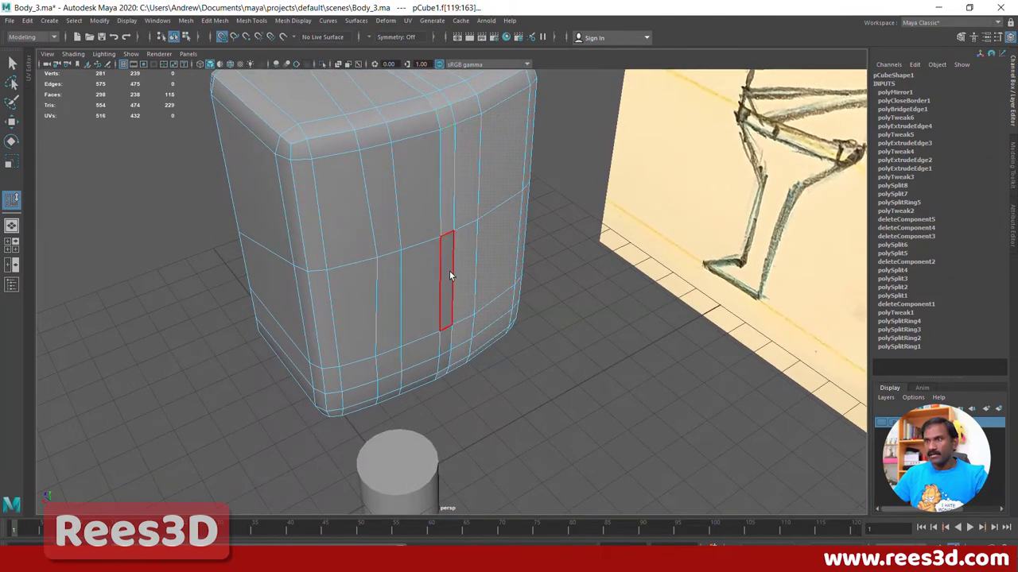
pyautogui.keyDown('shift'); pyautogui.click(448, 350); pyautogui.keyUp('shift')
pyautogui.press('Delete')
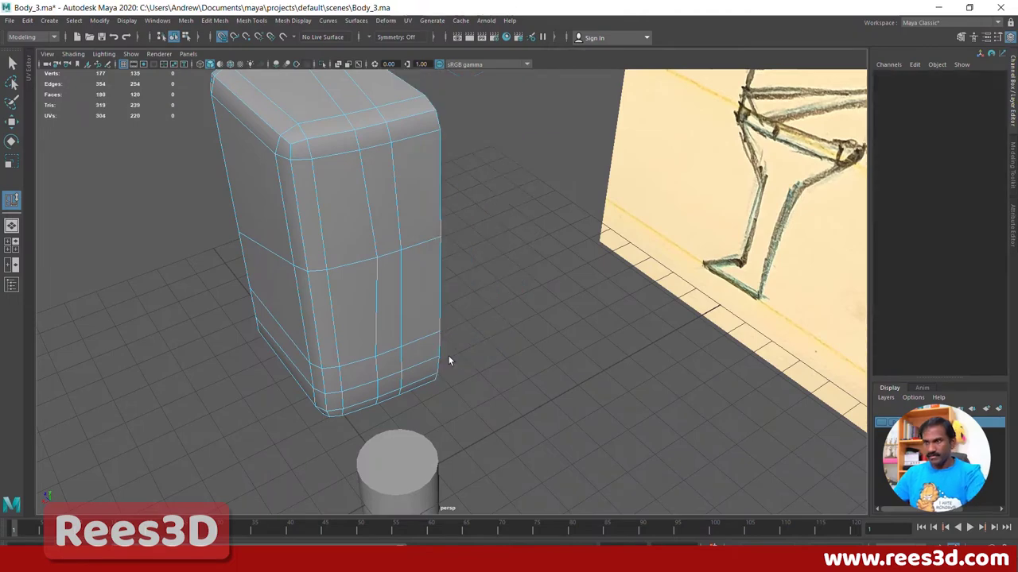
# Step: Delete the leftover mouth cavity faces that extend past the centre line inside the half body
pyautogui.keyDown('alt'); pyautogui.moveTo(265, 343); pyautogui.dragTo(456, 318); pyautogui.keyUp('alt')
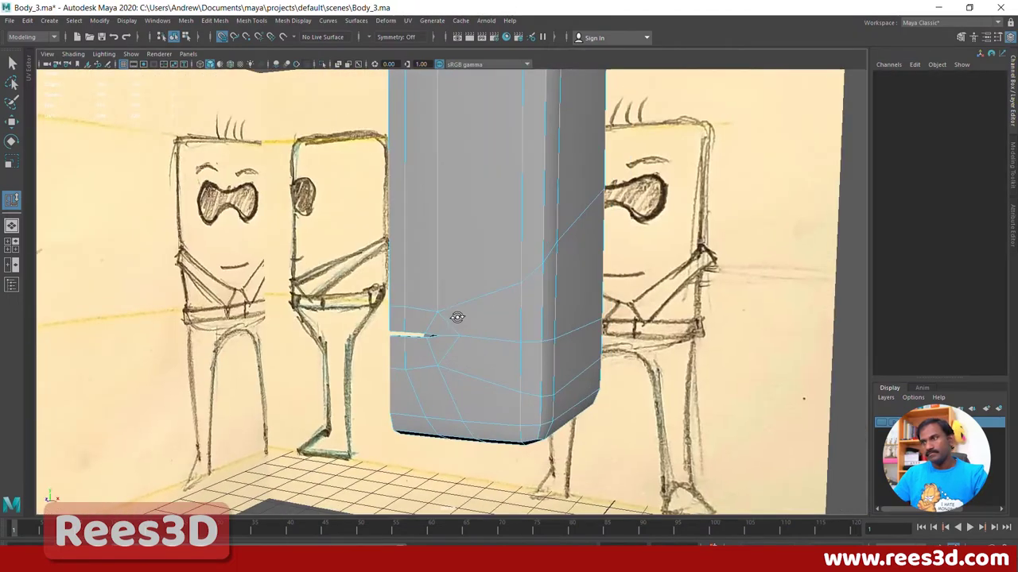
pyautogui.keyDown('alt'); pyautogui.moveTo(477, 275); pyautogui.dragTo(569, 286); pyautogui.keyUp('alt')
pyautogui.keyDown('alt'); pyautogui.moveTo(596, 292); pyautogui.dragTo(719, 306, button='right'); pyautogui.keyUp('alt')
pyautogui.keyDown('alt'); pyautogui.moveTo(676, 294); pyautogui.dragTo(485, 286, button='middle'); pyautogui.keyUp('alt')
pyautogui.keyDown('alt'); pyautogui.moveTo(564, 298); pyautogui.dragTo(716, 317, button='right'); pyautogui.keyUp('alt')
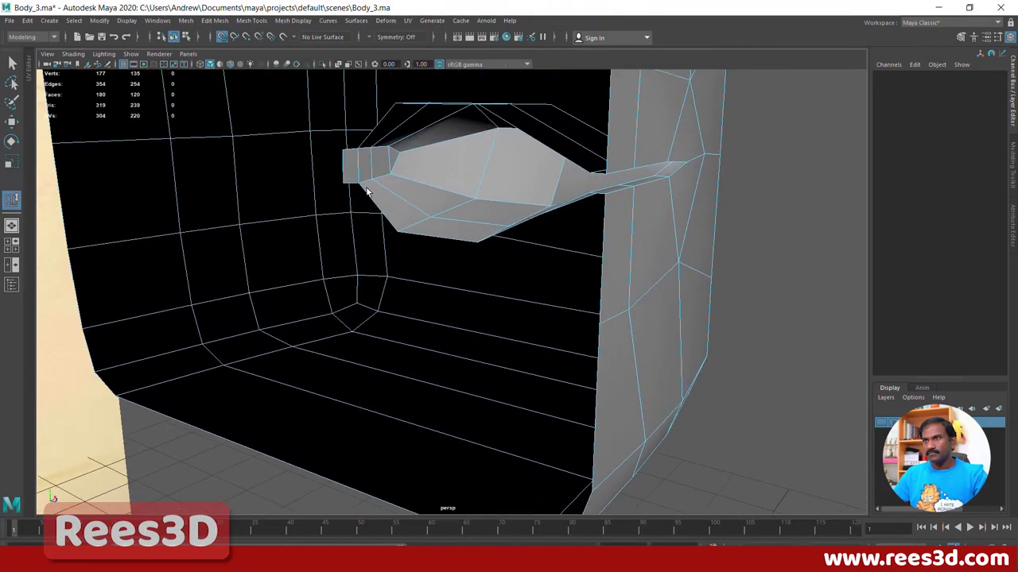
pyautogui.click(353, 182)
pyautogui.press('Delete')
# Step: Mirror the edited half body across the world X axis again, merging the border
pyautogui.keyDown('alt'); pyautogui.moveTo(379, 263); pyautogui.dragTo(445, 205); pyautogui.keyUp('alt')
pyautogui.keyDown('alt'); pyautogui.moveTo(445, 203); pyautogui.dragTo(208, 198, button='right'); pyautogui.keyUp('alt')
pyautogui.keyDown('alt'); pyautogui.moveTo(342, 170); pyautogui.dragTo(354, 310, button='middle'); pyautogui.keyUp('alt')
pyautogui.moveTo(414, 287)
pyautogui.keyDown('alt'); pyautogui.mouseDown()
pyautogui.moveTo(295, 302)
pyautogui.moveTo(414, 289)
pyautogui.mouseUp(); pyautogui.keyUp('alt')
pyautogui.moveTo(414, 269); pyautogui.dragTo(412, 336, button='right')
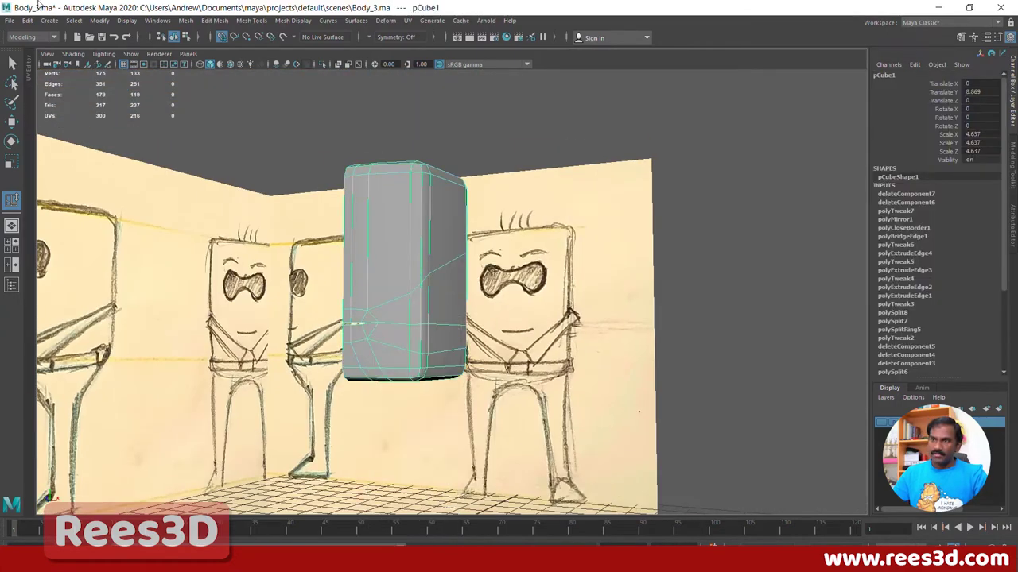
pyautogui.click(185, 21)
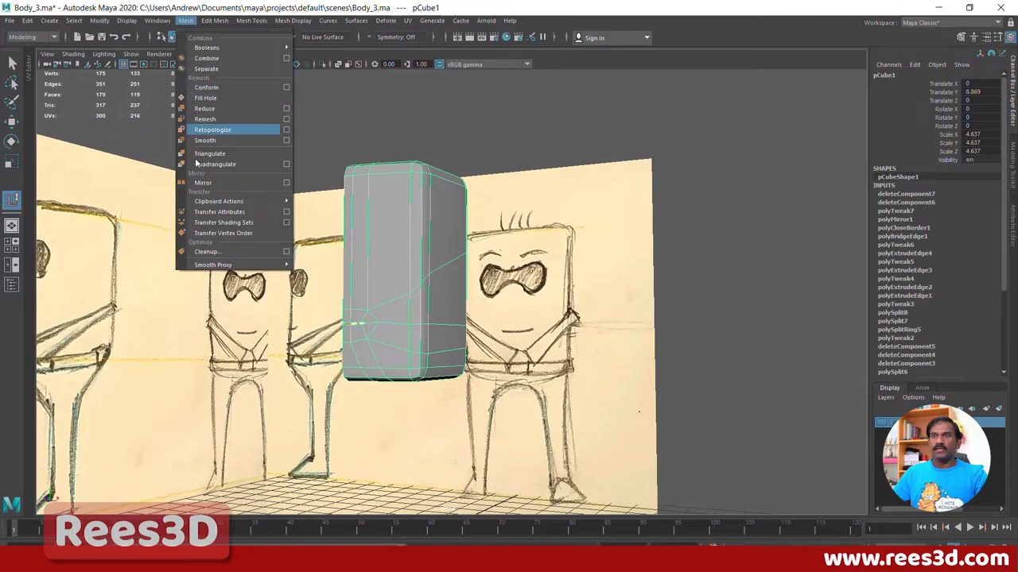
pyautogui.click(202, 182)
pyautogui.click(336, 140)
pyautogui.keyDown('alt'); pyautogui.moveTo(338, 249); pyautogui.dragTo(346, 289); pyautogui.keyUp('alt')
pyautogui.click(405, 284)
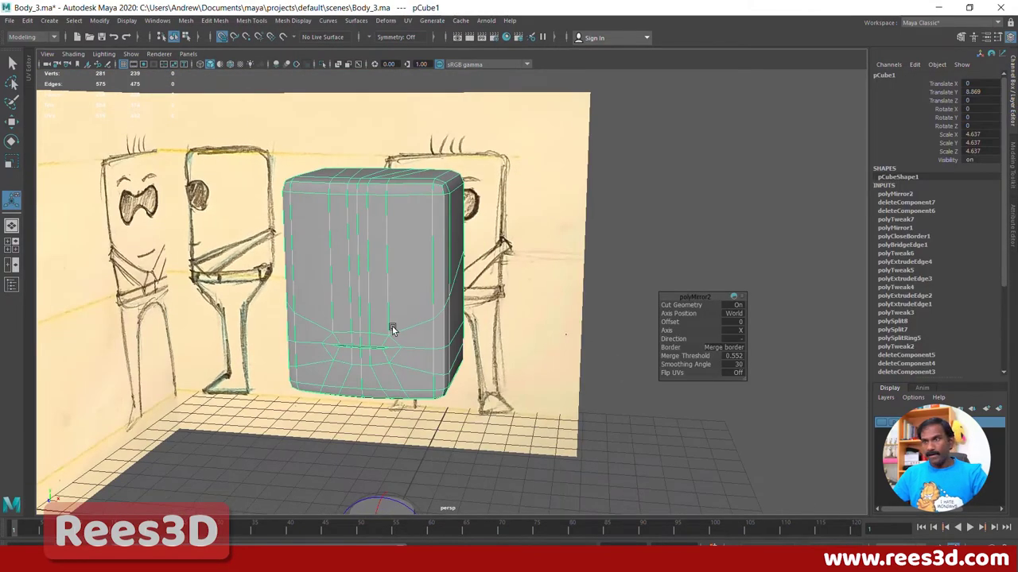
pyautogui.scroll(6, 392, 330)
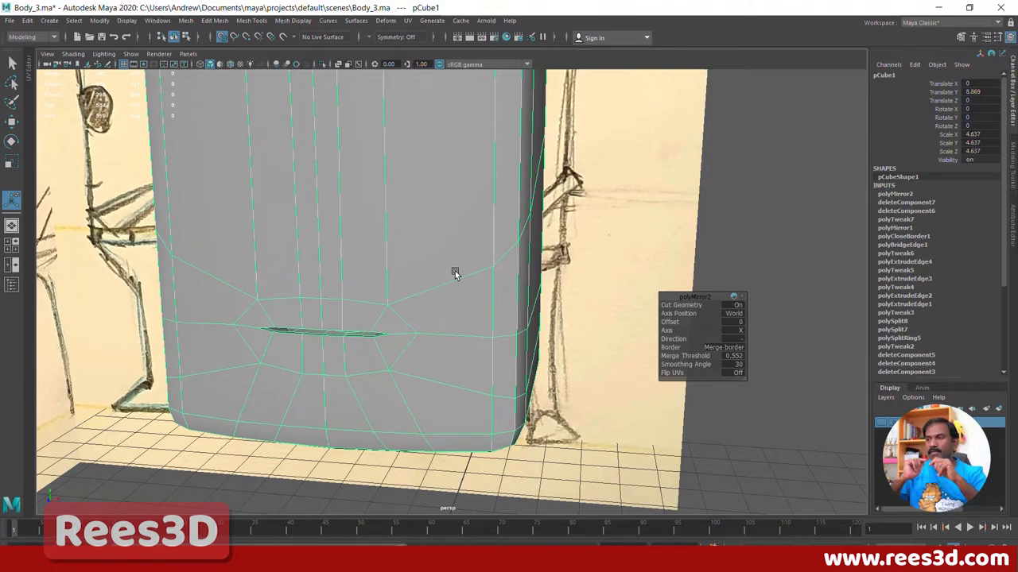
pyautogui.click(190, 22)
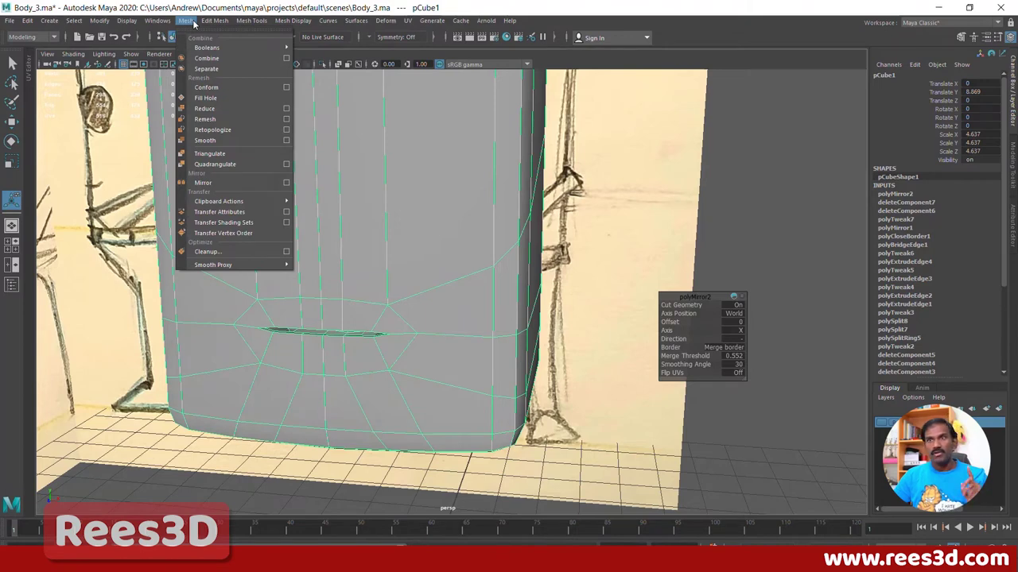
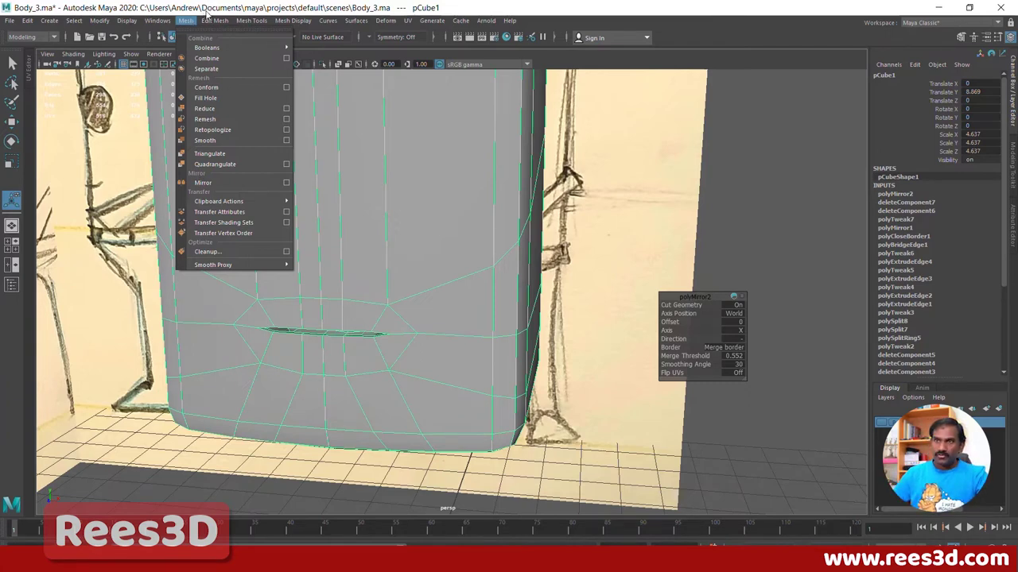
pyautogui.click(207, 14)
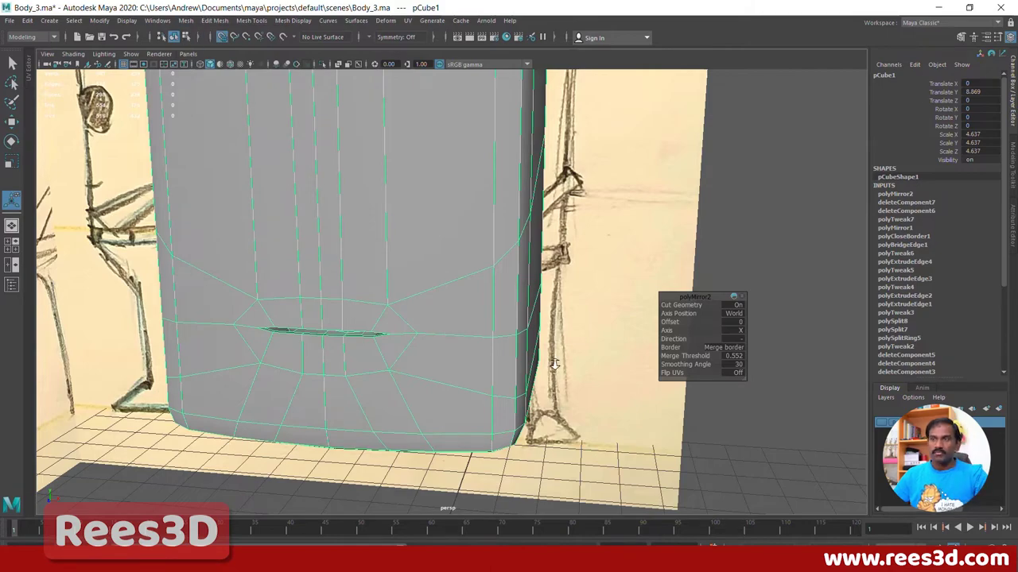
pyautogui.keyDown('alt'); pyautogui.moveTo(554, 364); pyautogui.dragTo(393, 377, button='right'); pyautogui.keyUp('alt')
pyautogui.keyDown('alt'); pyautogui.moveTo(392, 376); pyautogui.dragTo(389, 338); pyautogui.keyUp('alt')
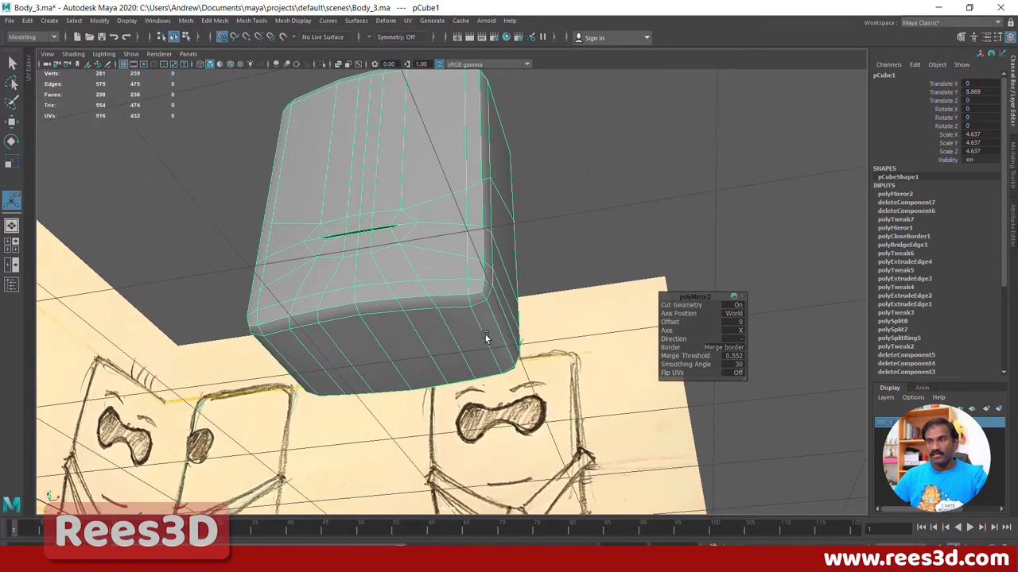
# Step: Smooth the whole body mesh with one division level, using the Smooth options reset to their defaults
pyautogui.keyDown('alt'); pyautogui.moveTo(485, 337); pyautogui.dragTo(382, 350); pyautogui.keyUp('alt')
pyautogui.moveTo(479, 286)
pyautogui.keyDown('alt'); pyautogui.mouseDown()
pyautogui.moveTo(431, 289)
pyautogui.moveTo(484, 303)
pyautogui.moveTo(473, 275)
pyautogui.moveTo(407, 279)
pyautogui.moveTo(402, 234)
pyautogui.moveTo(426, 309)
pyautogui.moveTo(485, 302)
pyautogui.moveTo(416, 182)
pyautogui.mouseUp(); pyautogui.keyUp('alt')
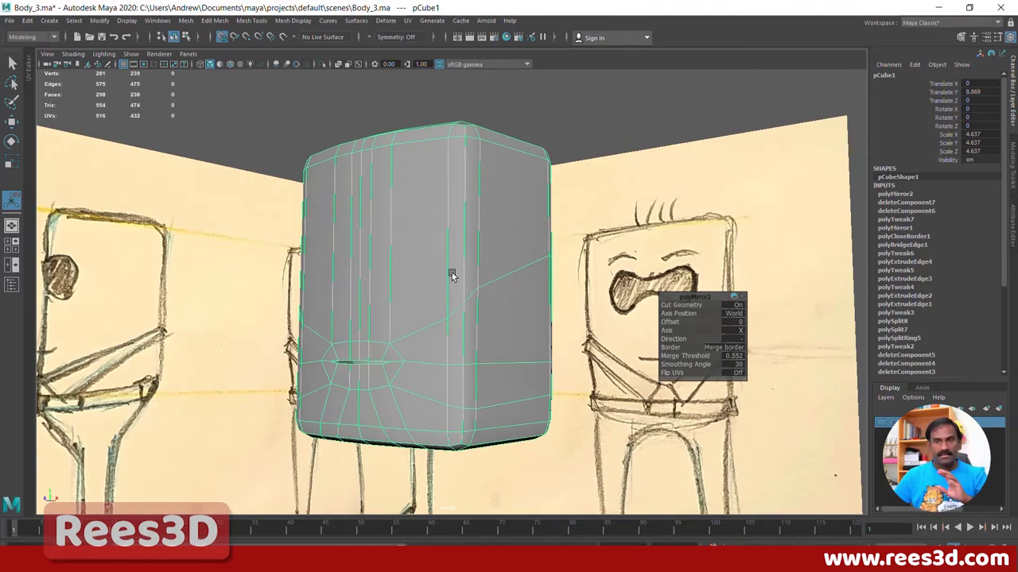
pyautogui.moveTo(419, 319)
pyautogui.keyDown('alt'); pyautogui.mouseDown()
pyautogui.moveTo(478, 326)
pyautogui.moveTo(424, 320)
pyautogui.mouseUp(); pyautogui.keyUp('alt')
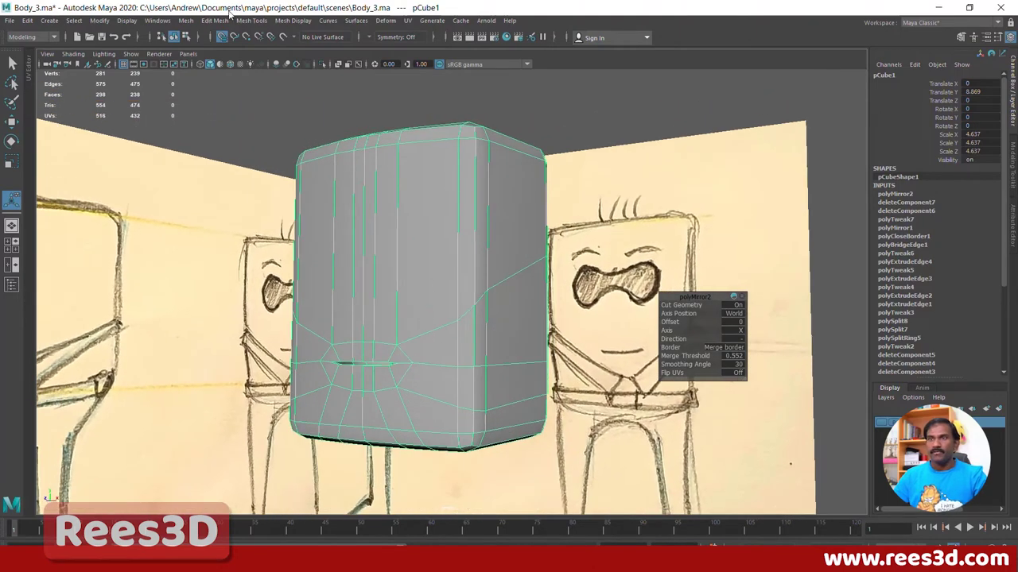
pyautogui.click(189, 20)
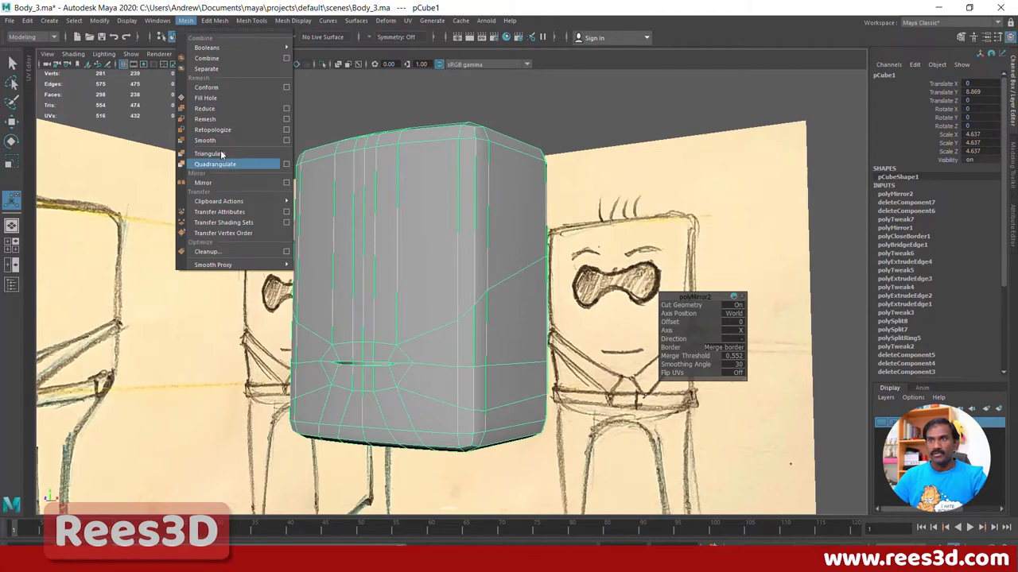
pyautogui.click(285, 140)
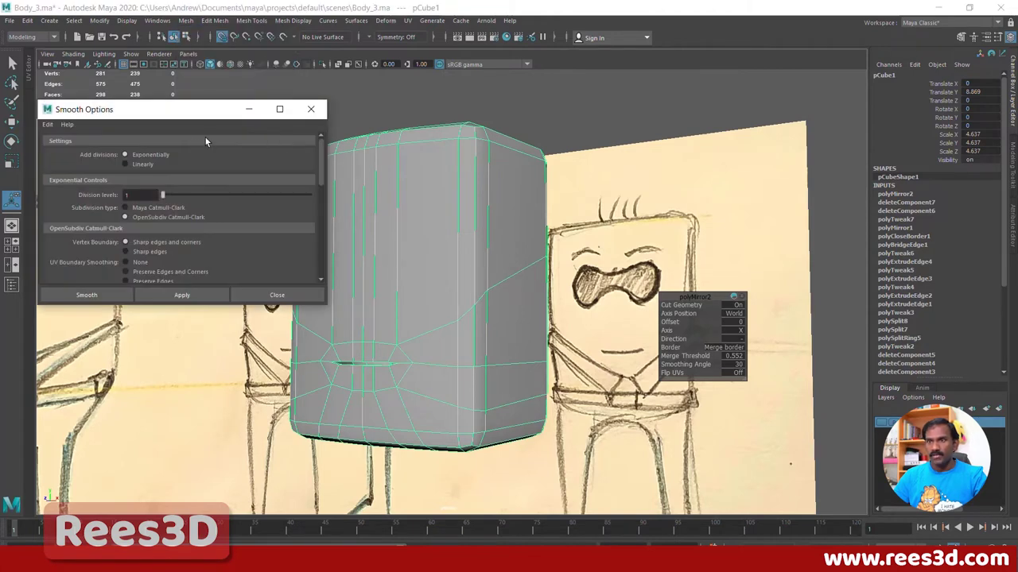
pyautogui.click(46, 125)
pyautogui.click(51, 147)
pyautogui.click(47, 125)
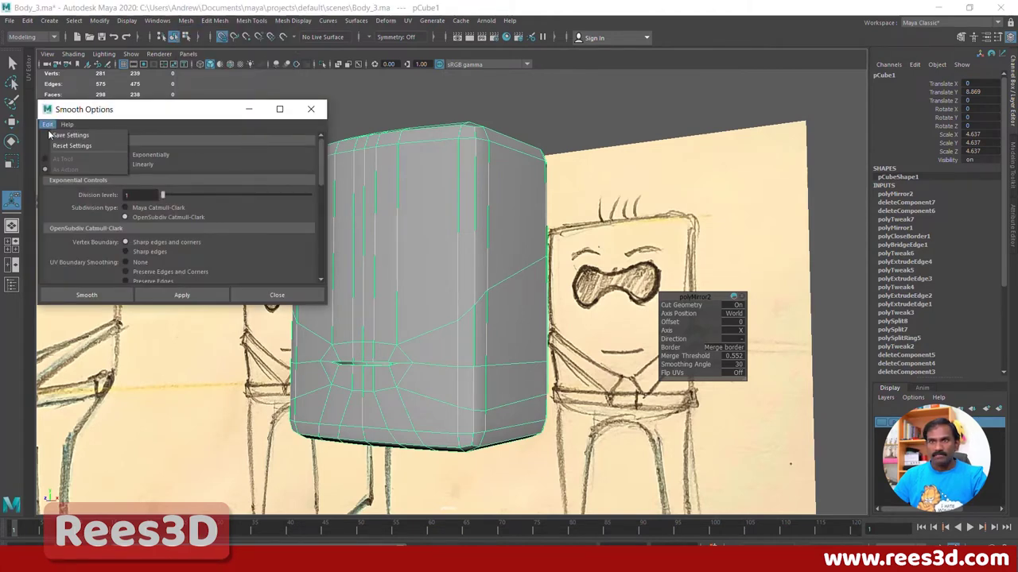
pyautogui.click(55, 147)
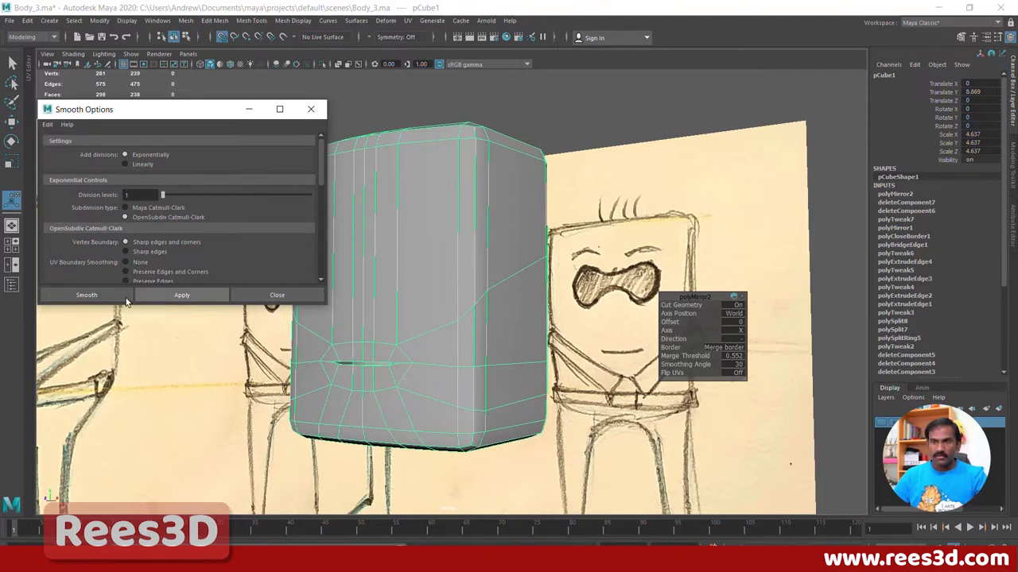
pyautogui.click(100, 297)
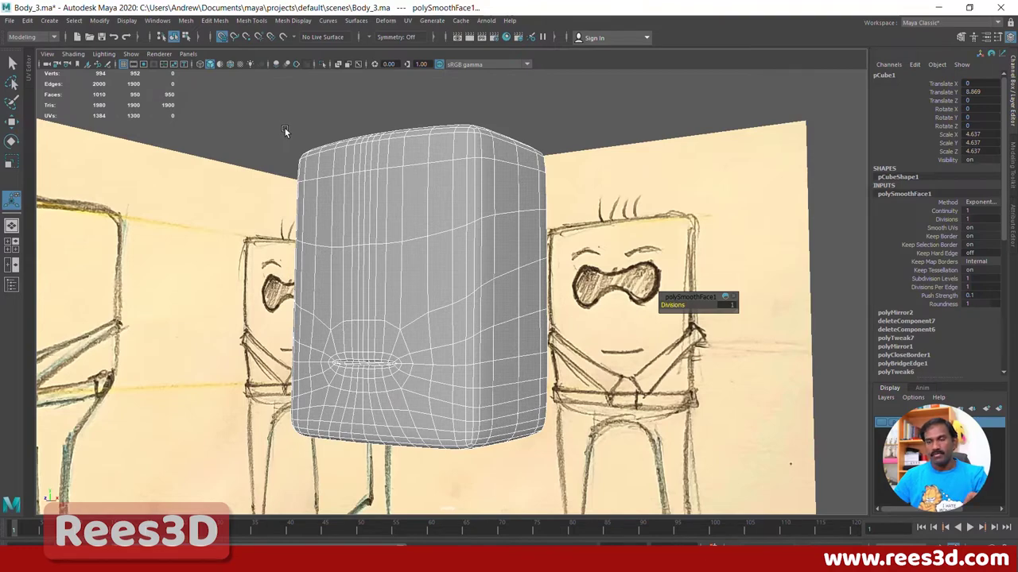
# Step: Select the smoothed body as an object and delete all construction history in the scene
pyautogui.click(440, 94)
pyautogui.keyDown('alt'); pyautogui.moveTo(465, 252); pyautogui.dragTo(443, 279); pyautogui.keyUp('alt')
pyautogui.click(413, 299)
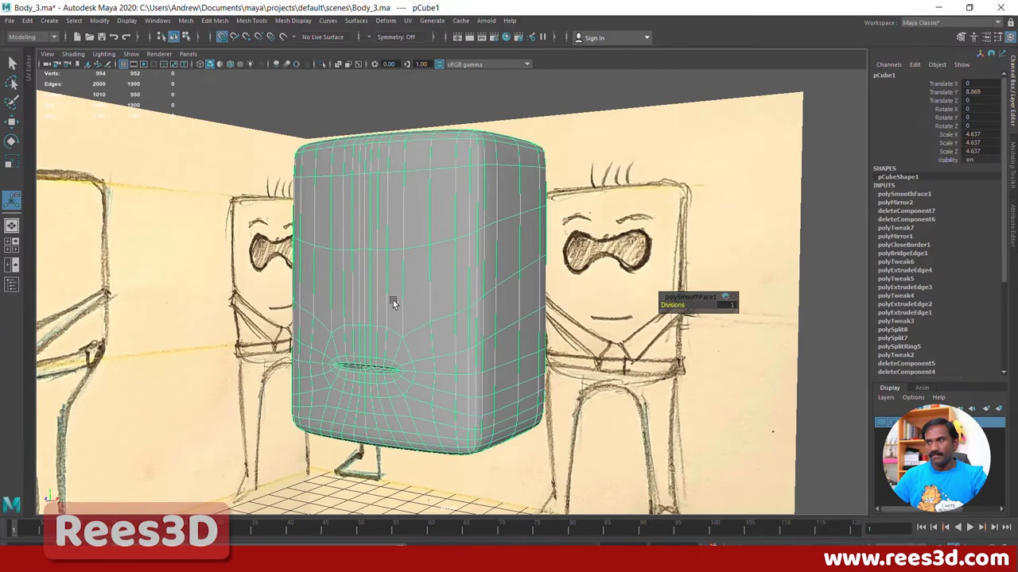
pyautogui.keyDown('alt'); pyautogui.moveTo(413, 245); pyautogui.dragTo(481, 340); pyautogui.keyUp('alt')
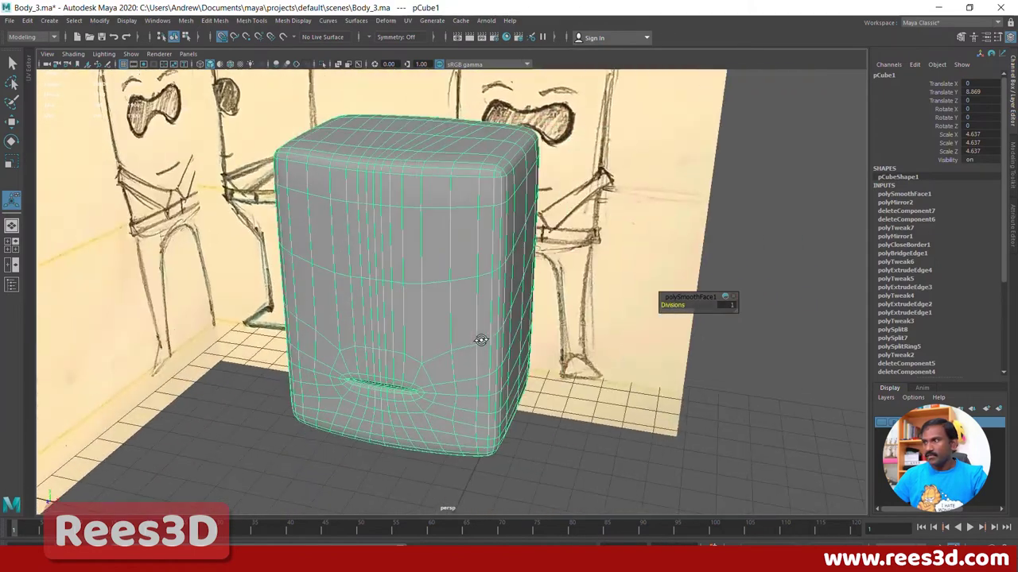
pyautogui.click(27, 21)
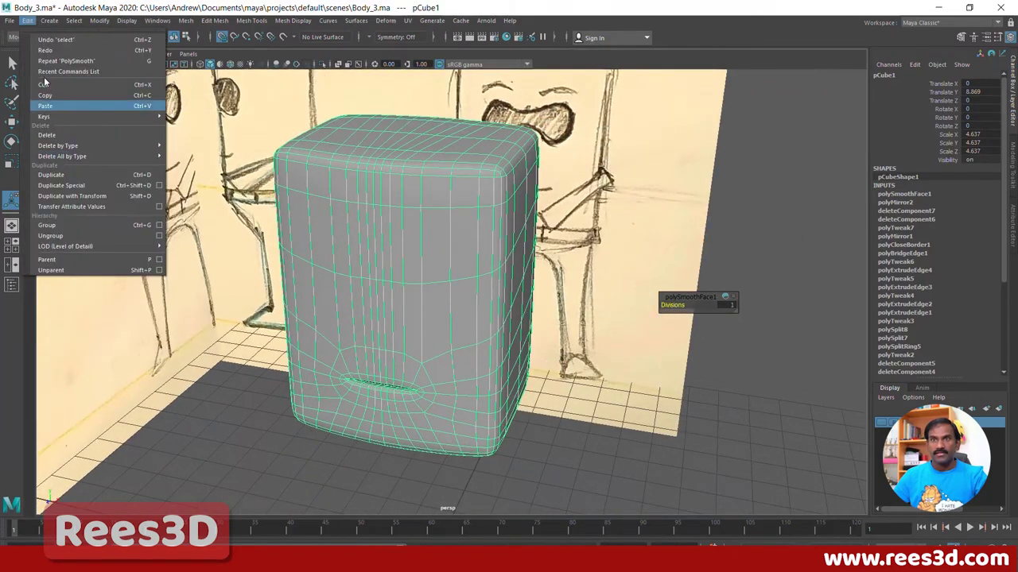
pyautogui.moveTo(69, 158)
pyautogui.click(188, 157)
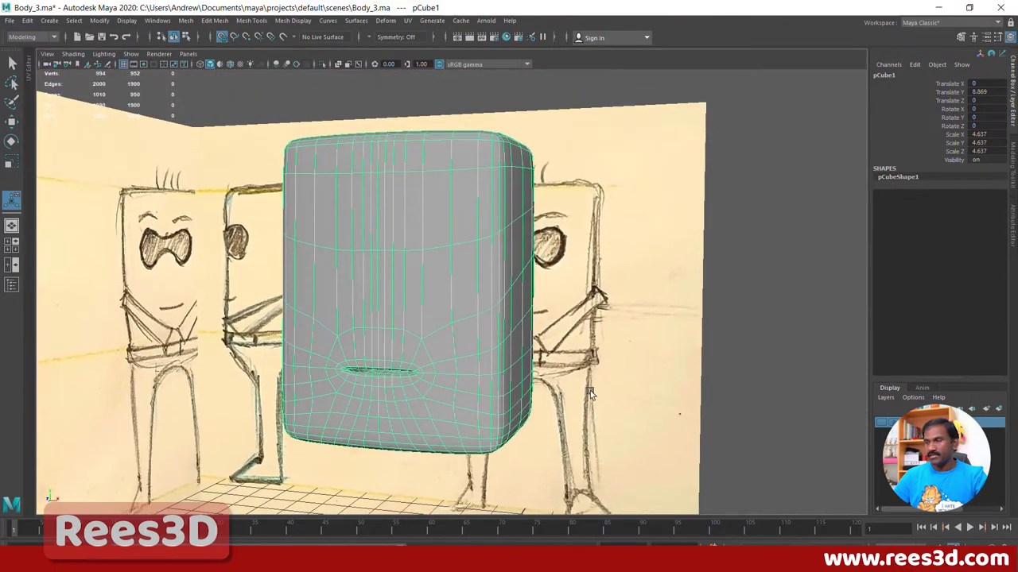
# Step: Select the two vertices on the centre line of the mouth's lower lip
pyautogui.keyDown('alt'); pyautogui.moveTo(589, 393); pyautogui.dragTo(556, 342); pyautogui.keyUp('alt')
pyautogui.keyDown('alt'); pyautogui.moveTo(556, 341); pyautogui.dragTo(700, 355, button='right'); pyautogui.keyUp('alt')
pyautogui.keyDown('alt'); pyautogui.moveTo(456, 321); pyautogui.dragTo(495, 380, button='middle'); pyautogui.keyUp('alt')
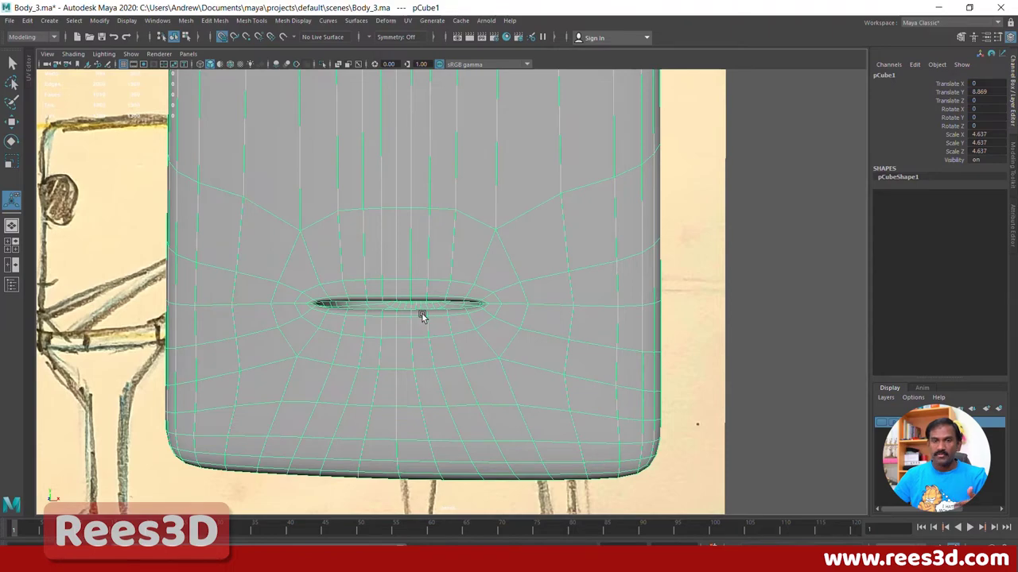
pyautogui.keyDown('alt'); pyautogui.moveTo(406, 352); pyautogui.dragTo(434, 379, button='right'); pyautogui.keyUp('alt')
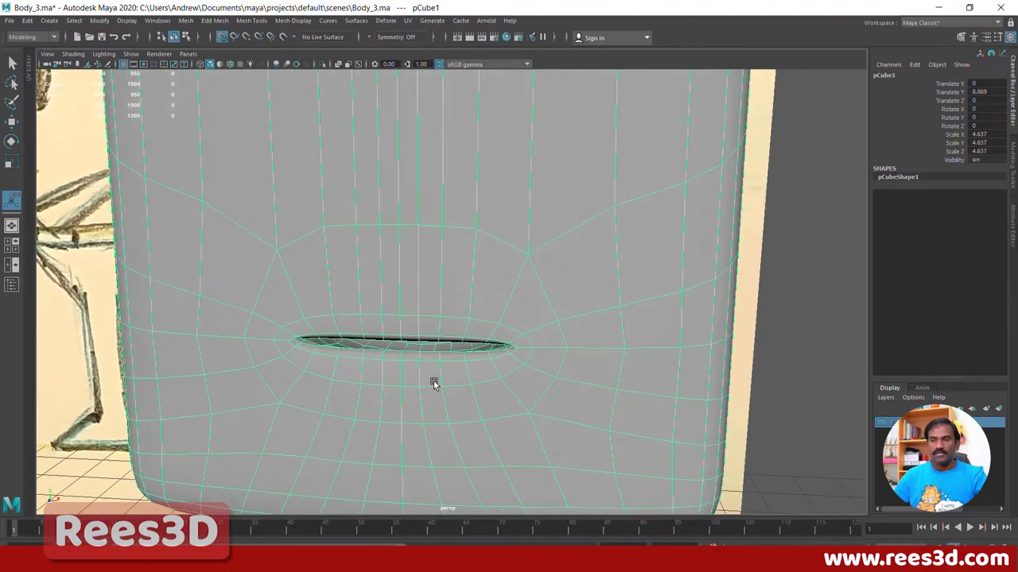
pyautogui.keyDown('alt'); pyautogui.moveTo(386, 377); pyautogui.dragTo(383, 359); pyautogui.keyUp('alt')
pyautogui.moveTo(412, 341); pyautogui.dragTo(370, 272, button='right')
pyautogui.keyDown('alt'); pyautogui.moveTo(441, 347); pyautogui.dragTo(395, 324); pyautogui.keyUp('alt')
pyautogui.click(382, 318)
pyautogui.keyDown('shift'); pyautogui.click(405, 322); pyautogui.keyUp('shift')
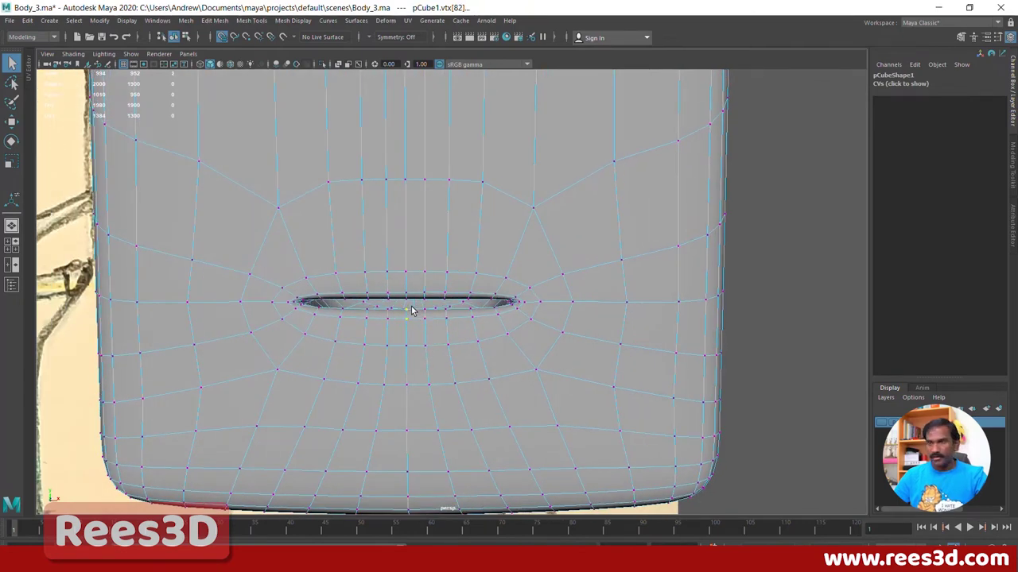
# Step: Turn on Soft Select and open the soft selection settings of the Move tool
pyautogui.press('b')
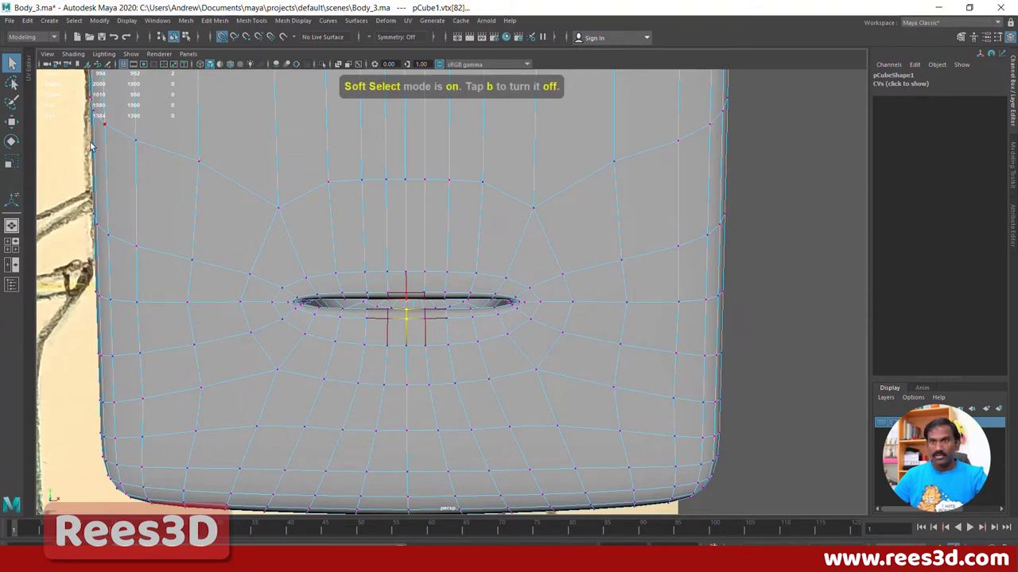
pyautogui.doubleClick(11, 121)
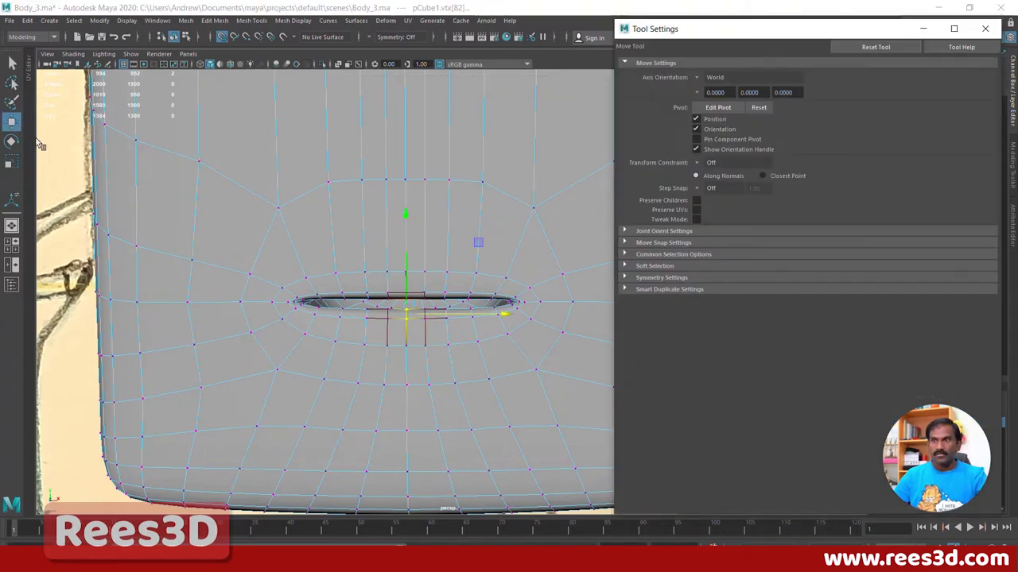
pyautogui.click(653, 267)
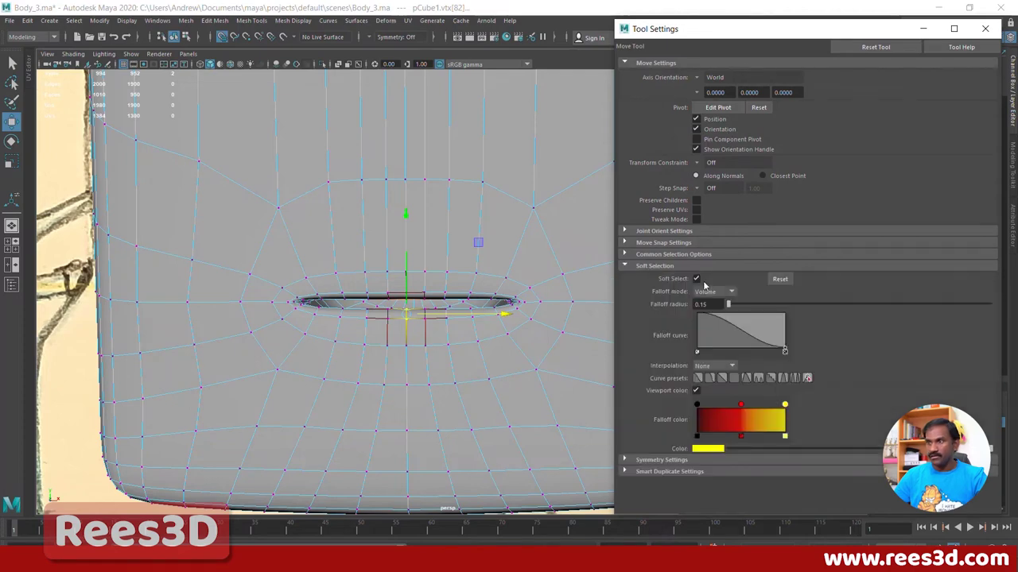
pyautogui.click(697, 279)
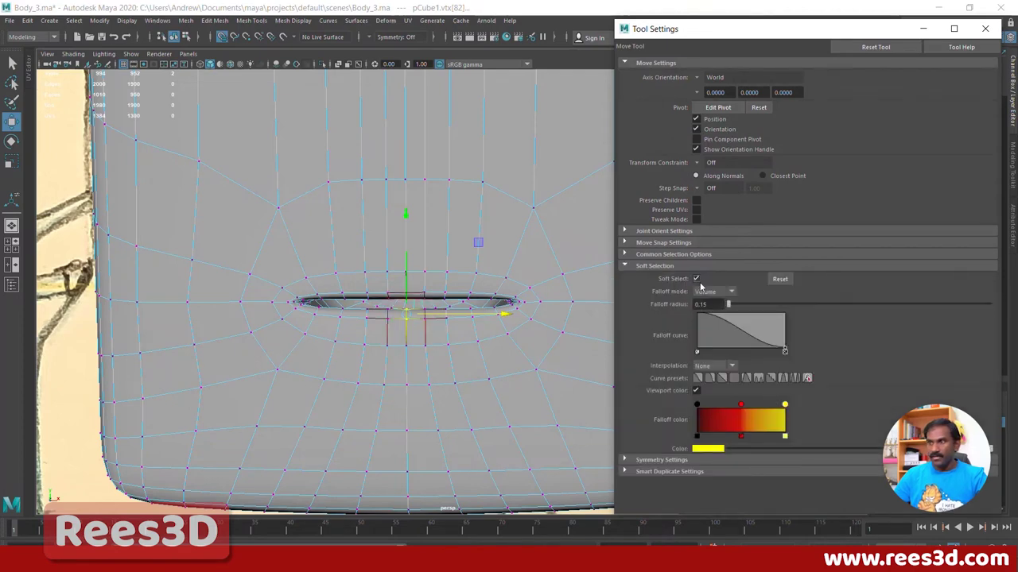
# Step: Raise the soft selection falloff radius to 3.87 and try moving the lower-lip centre vertices
pyautogui.click(728, 305)
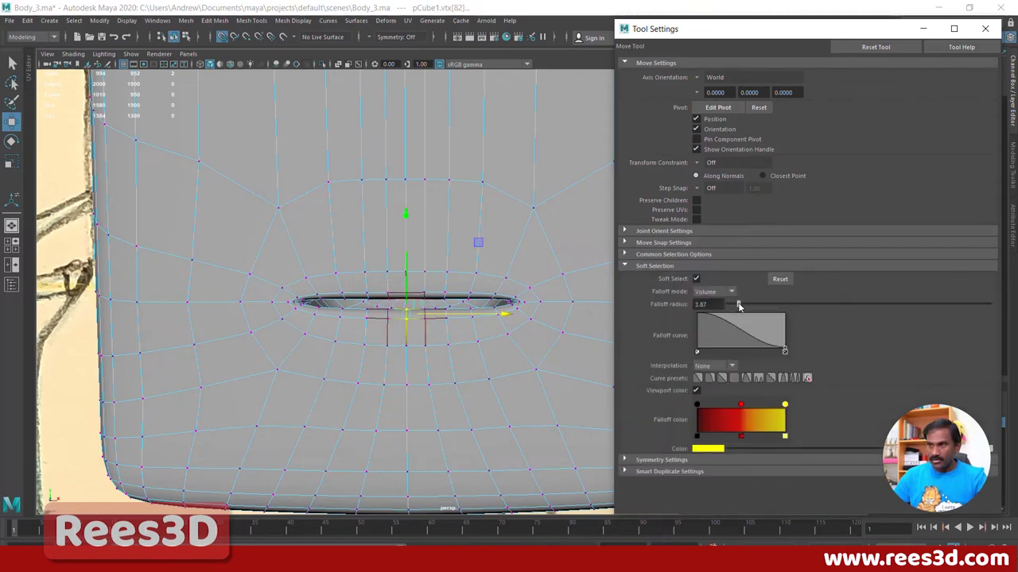
pyautogui.moveTo(404, 316); pyautogui.dragTo(379, 323)
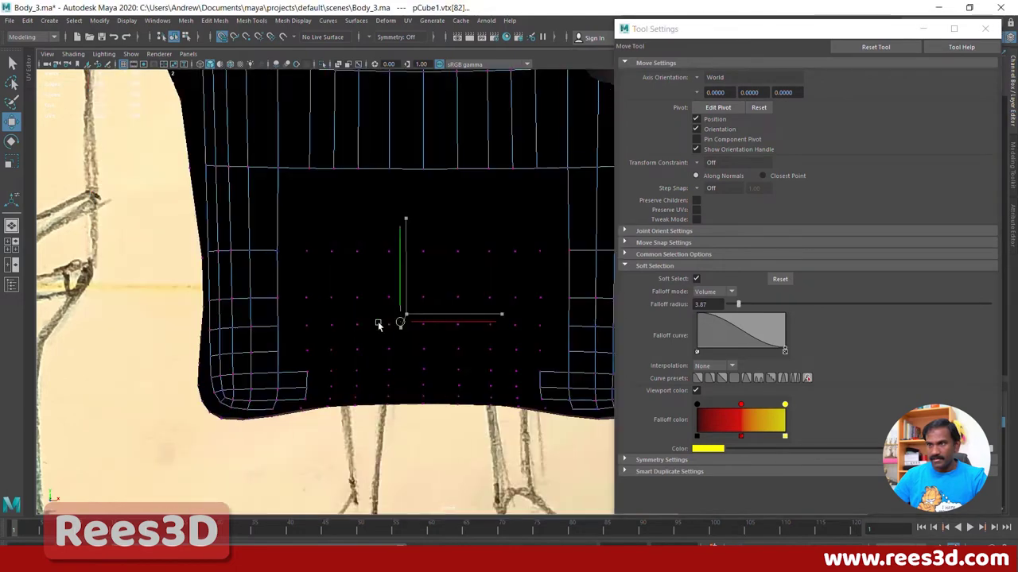
pyautogui.scroll(-5, 398, 285)
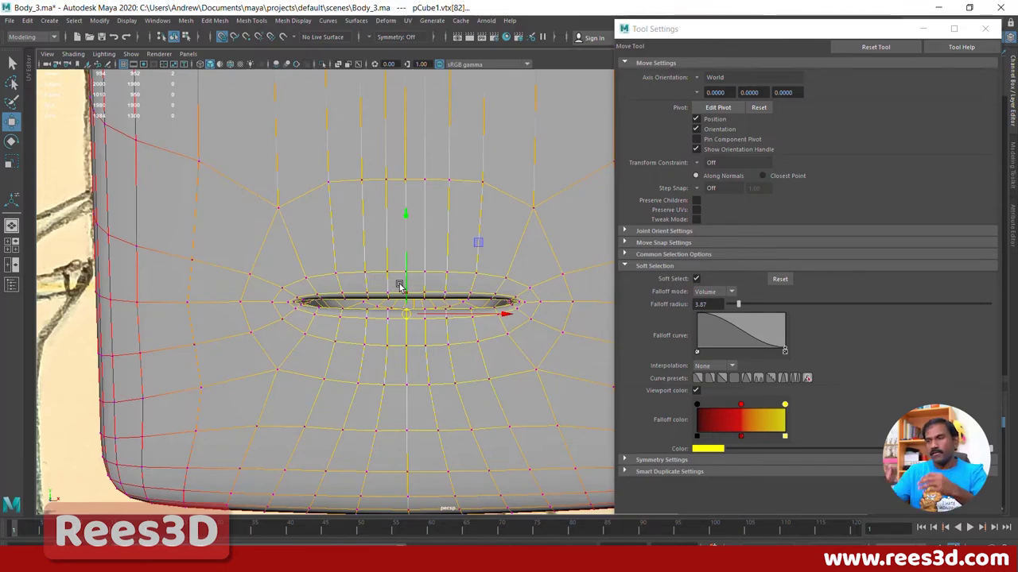
# Step: Set the falloff radius to 0.5, try moving the lower-lip centre vertices and undo the move
pyautogui.moveTo(739, 307); pyautogui.dragTo(644, 304)
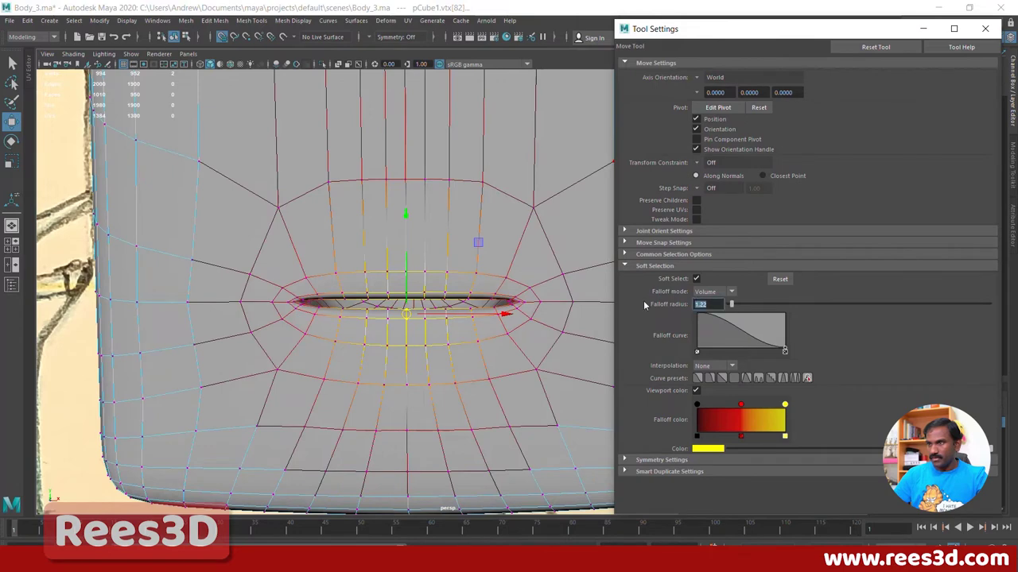
pyautogui.write('0.5')
pyautogui.press('Return')
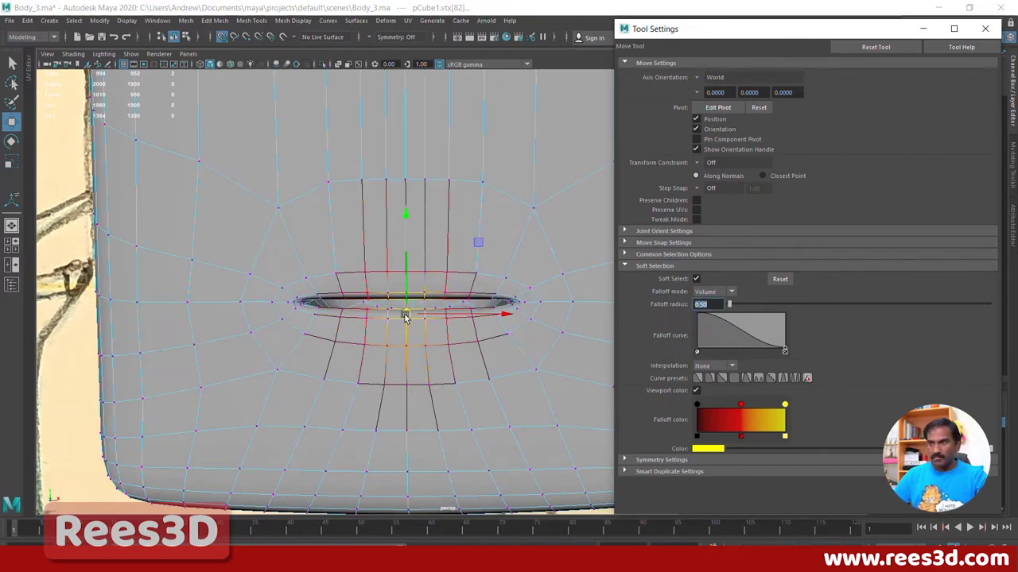
pyautogui.moveTo(404, 317); pyautogui.dragTo(414, 318)
pyautogui.hotkey('ctrl', 'z')
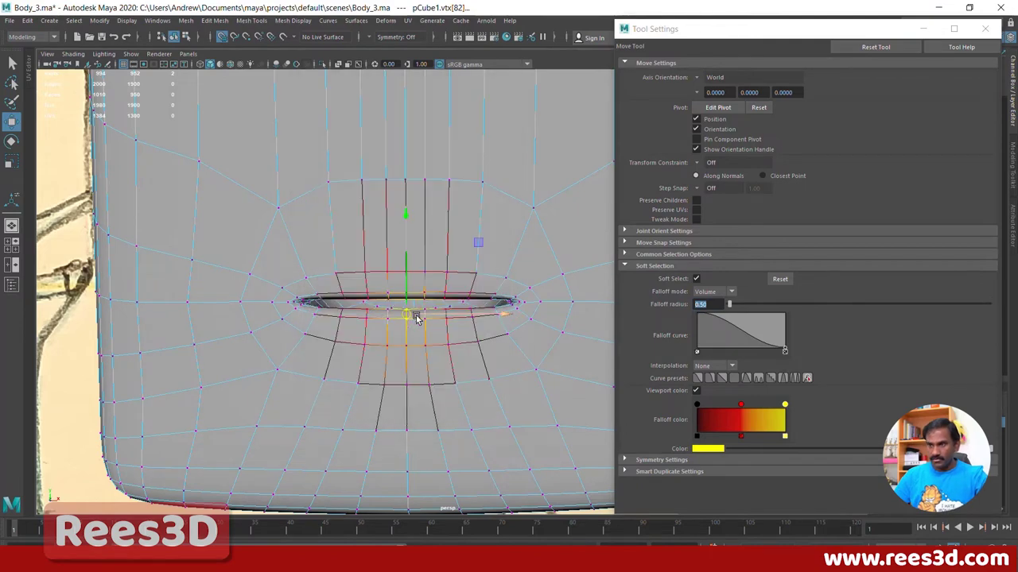
# Step: Reduce the falloff radius interactively to about 0.33, test lifting the lower-lip centre vertices and undo the moves
pyautogui.press('b')
pyautogui.moveTo(408, 316); pyautogui.dragTo(383, 323)
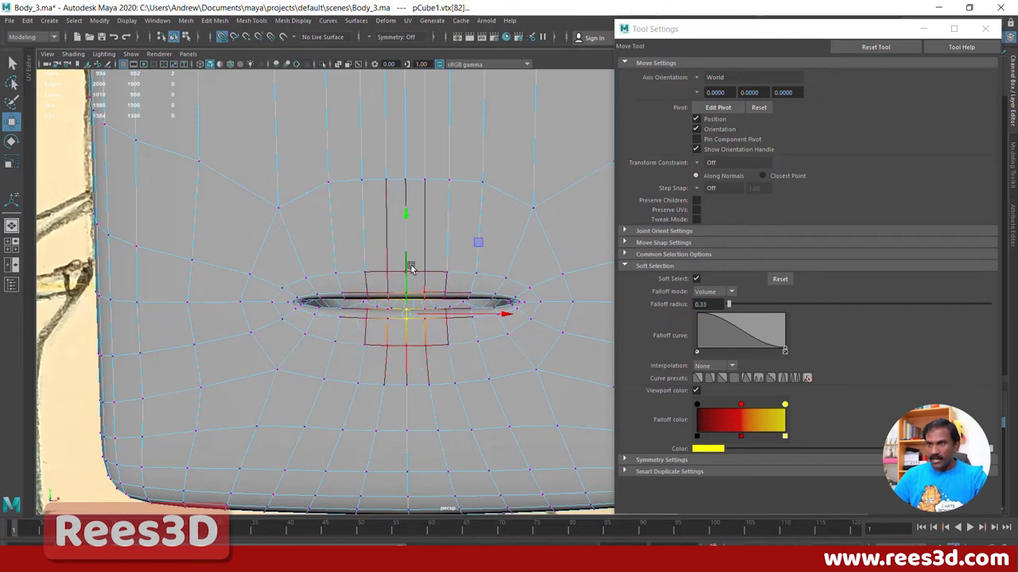
pyautogui.moveTo(408, 286); pyautogui.dragTo(407, 255)
pyautogui.hotkey('ctrl', 'z')
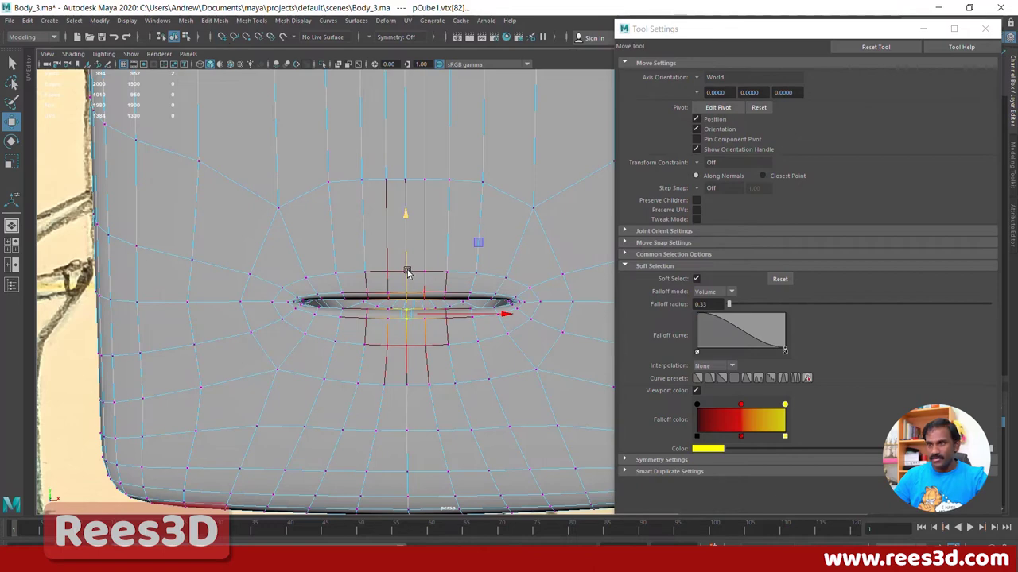
pyautogui.moveTo(407, 272); pyautogui.dragTo(420, 265)
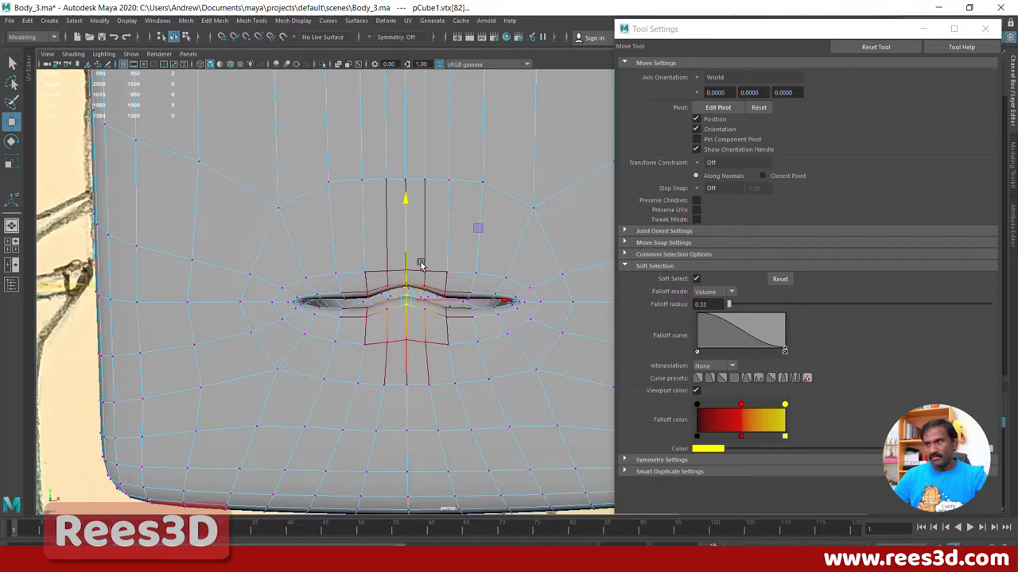
pyautogui.hotkey('ctrl', 'z')
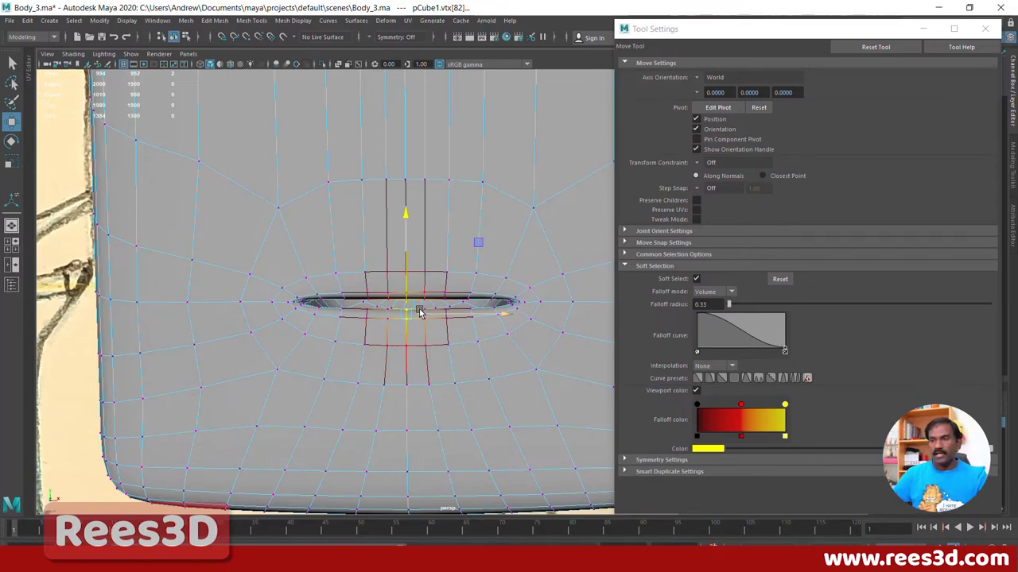
pyautogui.moveTo(407, 245)
pyautogui.mouseDown()
pyautogui.moveTo(403, 264)
pyautogui.moveTo(409, 218)
pyautogui.moveTo(406, 257)
pyautogui.moveTo(407, 244)
pyautogui.mouseUp()
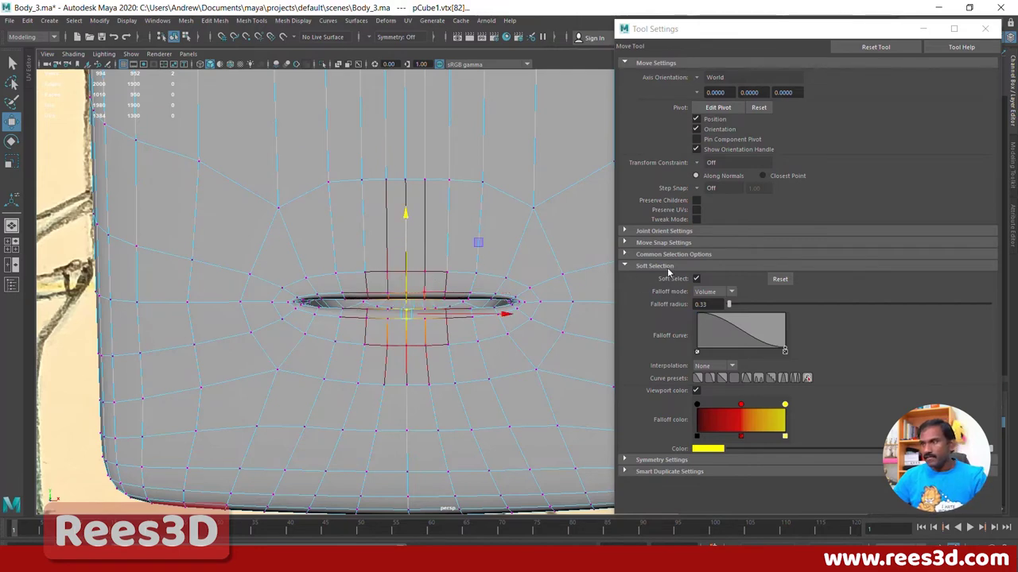
# Step: Switch the soft selection falloff mode to Surface and test lifting only the lower-lip centre vertices
pyautogui.click(731, 293)
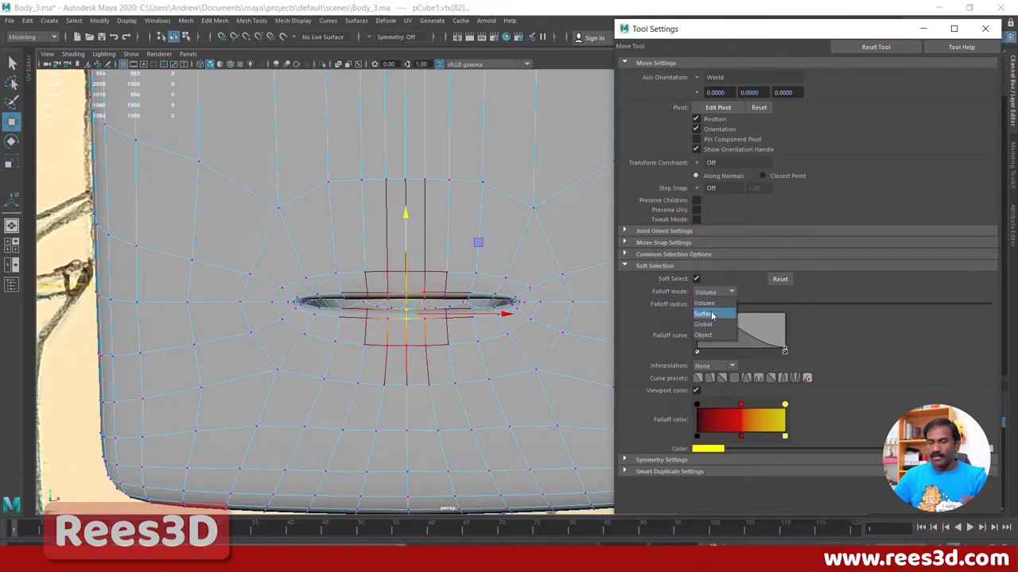
pyautogui.click(704, 314)
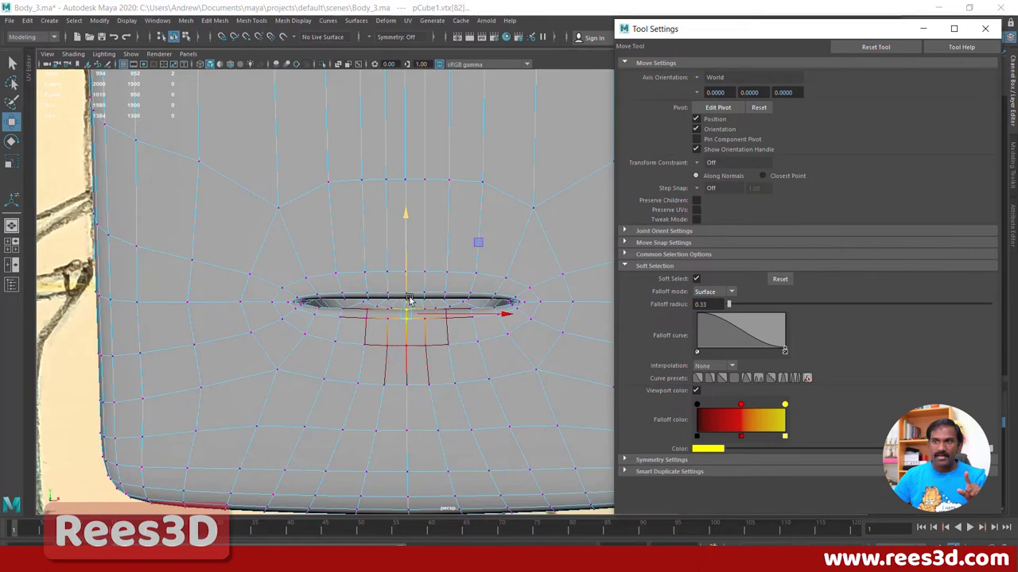
pyautogui.moveTo(406, 293)
pyautogui.mouseDown()
pyautogui.moveTo(404, 274)
pyautogui.moveTo(411, 281)
pyautogui.mouseUp()
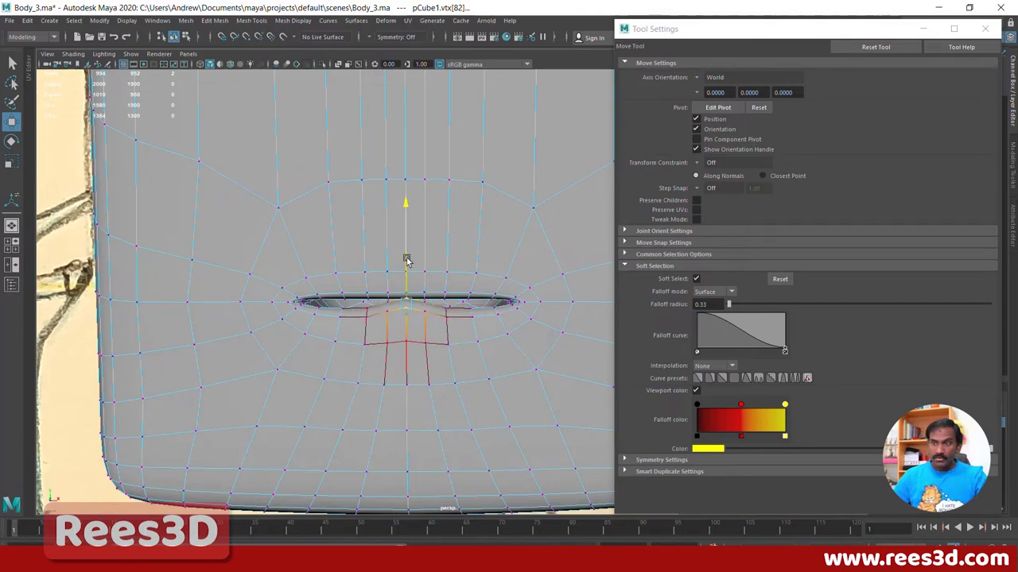
# Step: Try moving the single vertex beside the right mouth corner with soft selection, and undo the move
pyautogui.click(531, 275)
pyautogui.click(518, 304)
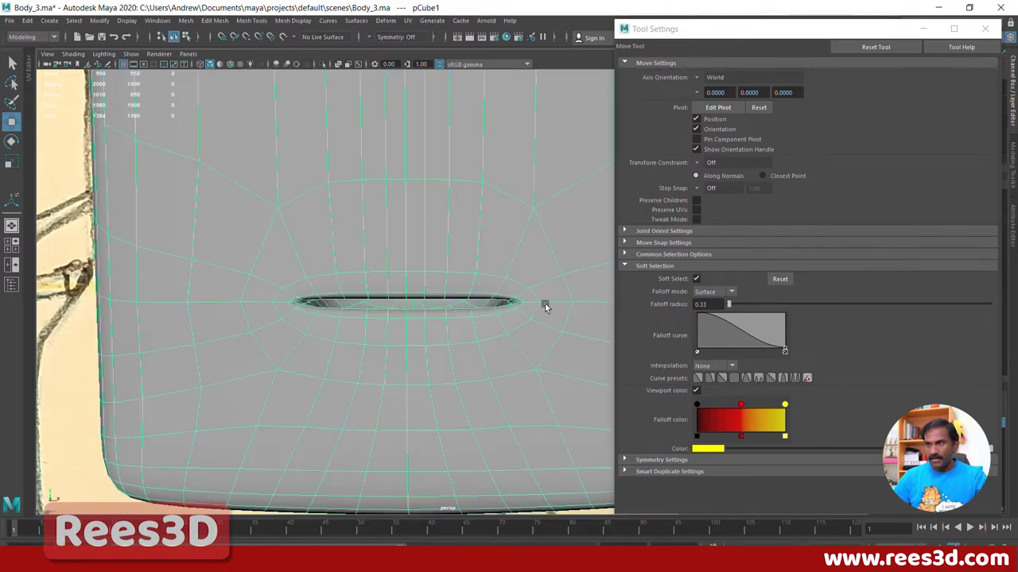
pyautogui.moveTo(545, 304); pyautogui.dragTo(523, 302, button='right')
pyautogui.click(523, 303)
pyautogui.moveTo(527, 266); pyautogui.dragTo(518, 298)
pyautogui.hotkey('ctrl', 'z')
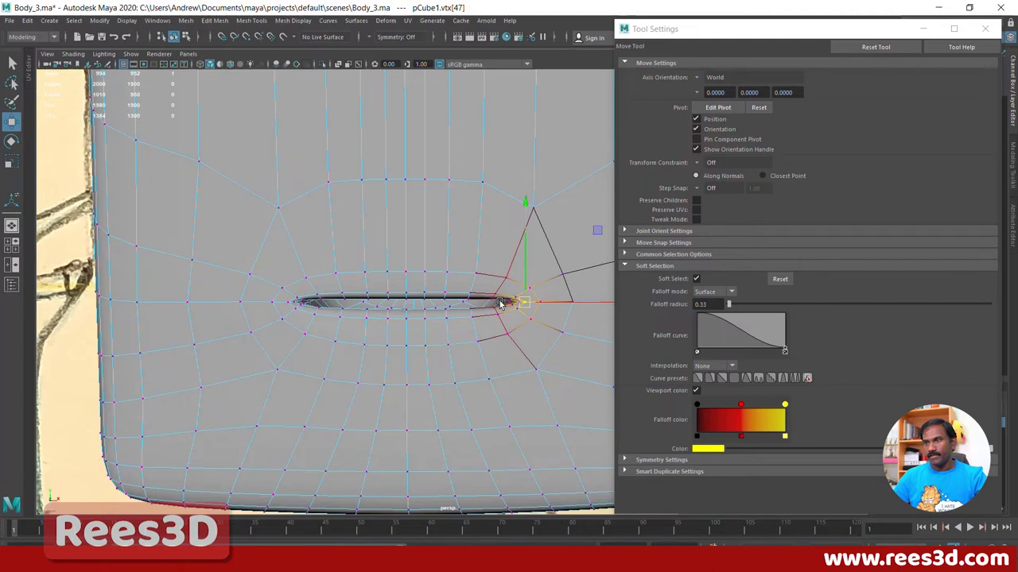
pyautogui.moveTo(499, 270); pyautogui.dragTo(488, 345, button='right')
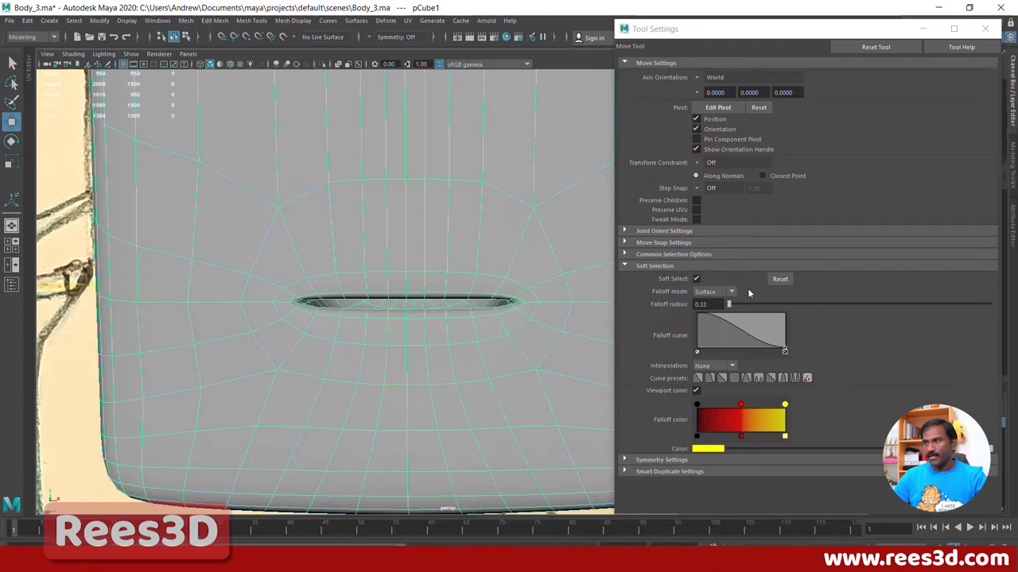
# Step: Turn off Soft Select for the Move tool and close its settings window
pyautogui.click(689, 279)
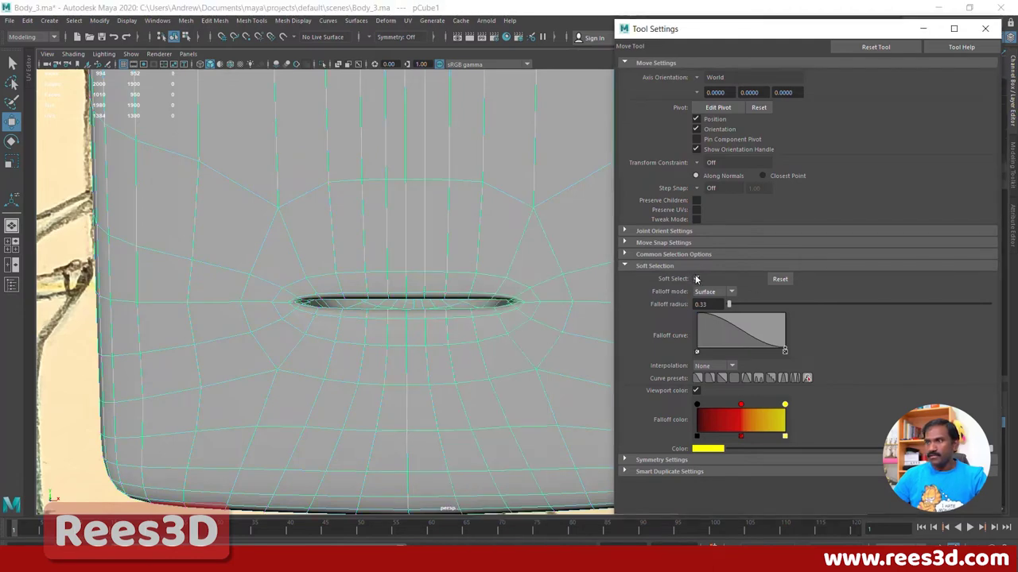
pyautogui.click(696, 279)
pyautogui.click(985, 28)
# Step: Delete the leftover cylinder below the body, leaving only the character body in the scene
pyautogui.scroll(-5, 417, 288)
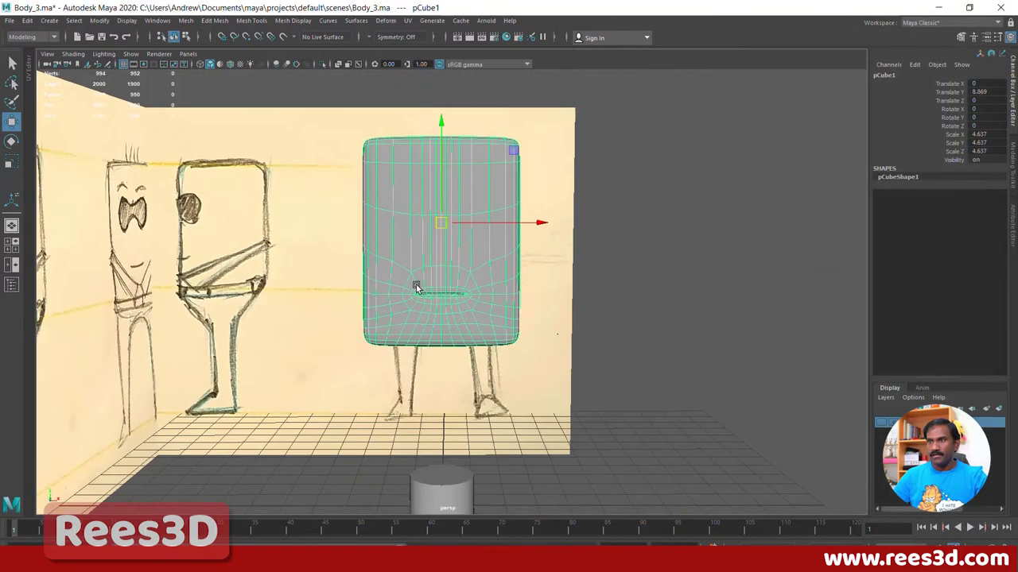
pyautogui.scroll(-5, 417, 288)
pyautogui.keyDown('alt'); pyautogui.moveTo(416, 288); pyautogui.dragTo(453, 413); pyautogui.keyUp('alt')
pyautogui.click(458, 427)
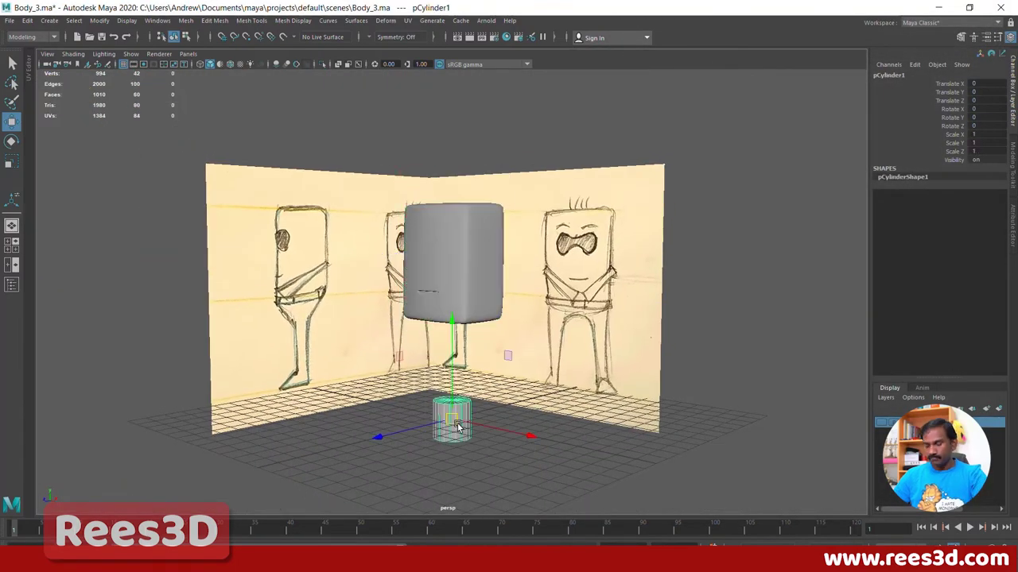
pyautogui.press('Delete')
pyautogui.click(443, 292)
pyautogui.moveTo(443, 291)
pyautogui.keyDown('alt'); pyautogui.mouseDown()
pyautogui.moveTo(494, 344)
pyautogui.moveTo(443, 393)
pyautogui.moveTo(457, 349)
pyautogui.mouseUp(); pyautogui.keyUp('alt')
pyautogui.scroll(3, 454, 337)
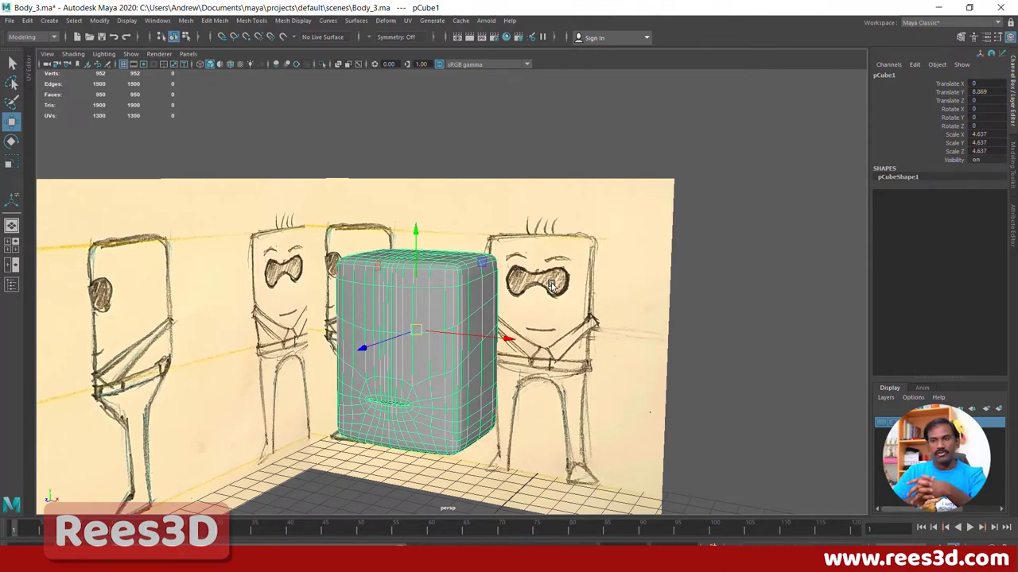
pyautogui.click(721, 318)
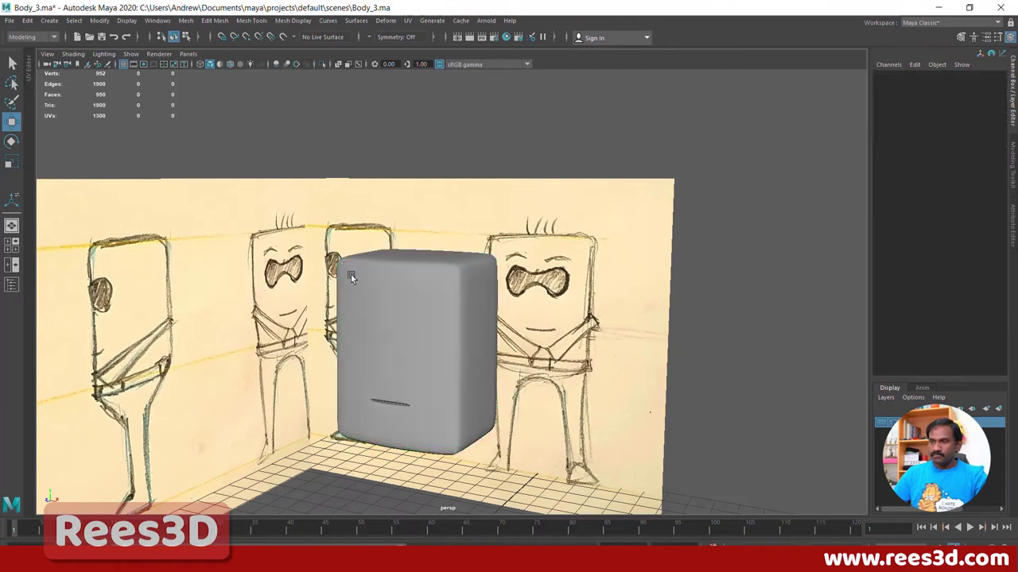
# Step: Create a polygon pipe, raise it to about 8.79 on Y and move it in front of the body to about 3.023 on Z
pyautogui.keyDown('alt'); pyautogui.moveTo(448, 321); pyautogui.dragTo(382, 318); pyautogui.keyUp('alt')
pyautogui.click(73, 20)
pyautogui.moveTo(50, 21)
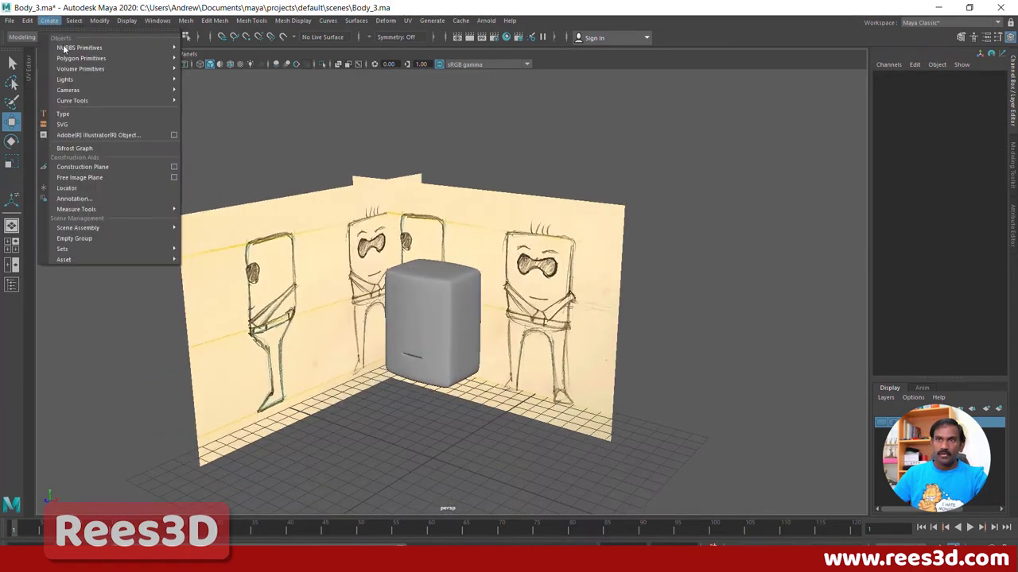
pyautogui.moveTo(81, 58)
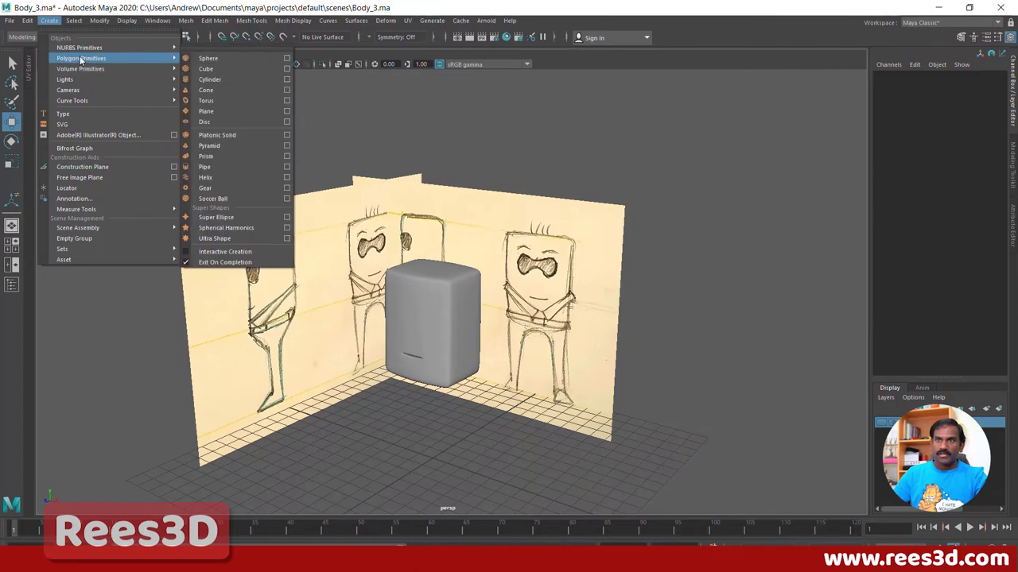
pyautogui.click(205, 167)
pyautogui.keyDown('alt'); pyautogui.moveTo(411, 409); pyautogui.dragTo(429, 262); pyautogui.keyUp('alt')
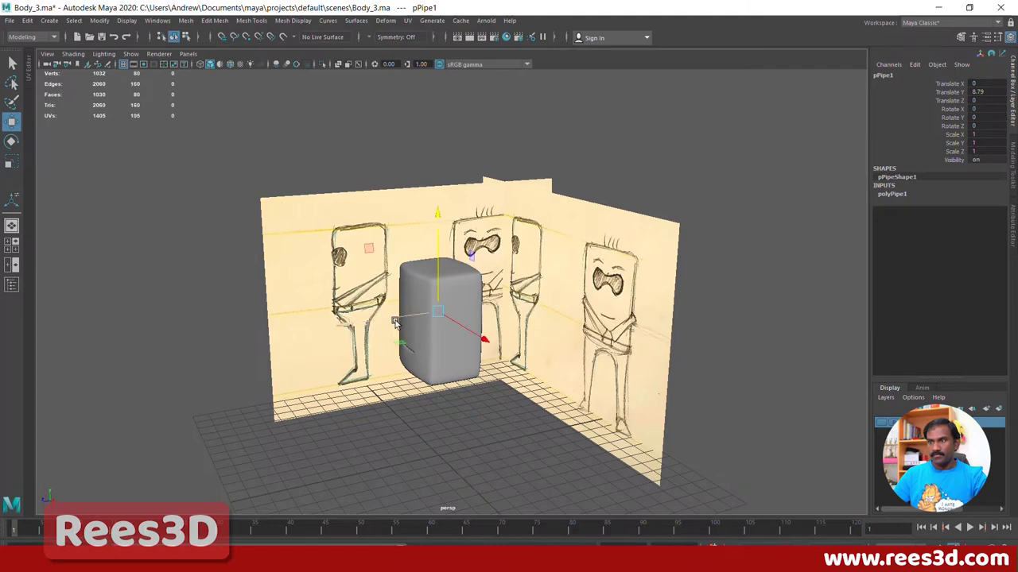
pyautogui.moveTo(391, 318); pyautogui.dragTo(342, 329)
# Step: Rotate the pipe to exactly 90 degrees on X so its opening faces forward
pyautogui.press('e')
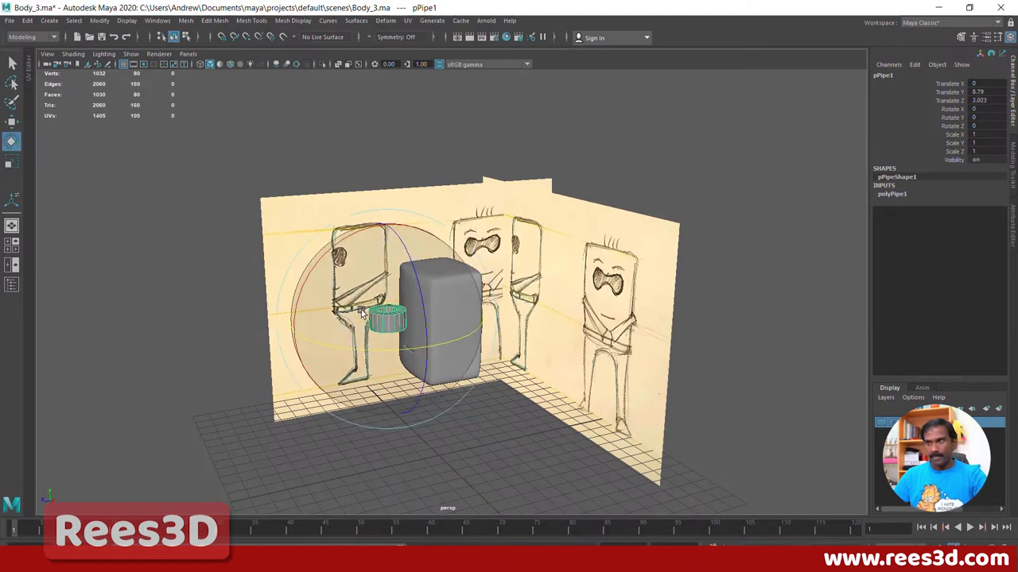
pyautogui.moveTo(327, 256); pyautogui.dragTo(451, 351)
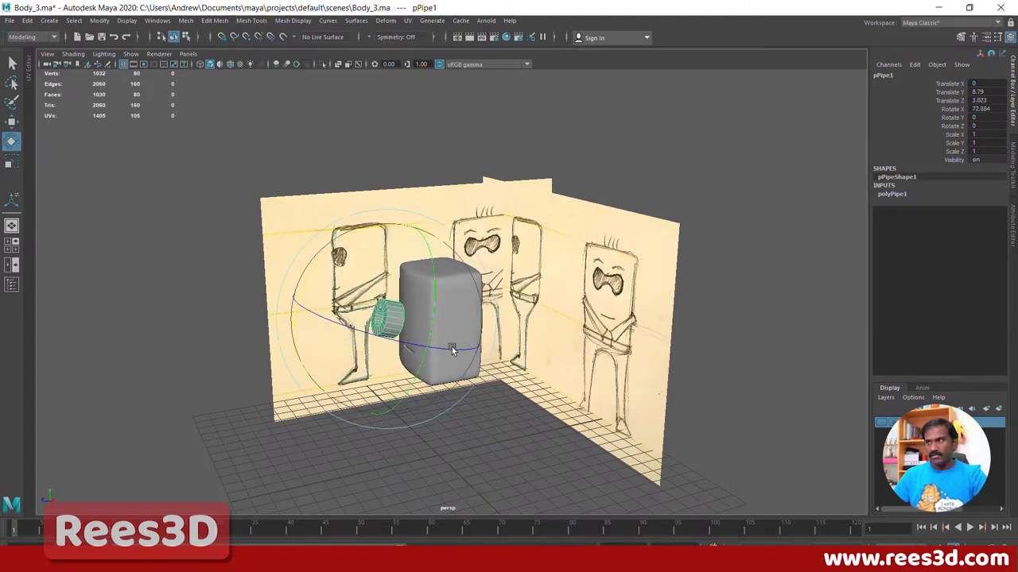
pyautogui.click(985, 108)
pyautogui.write('9')
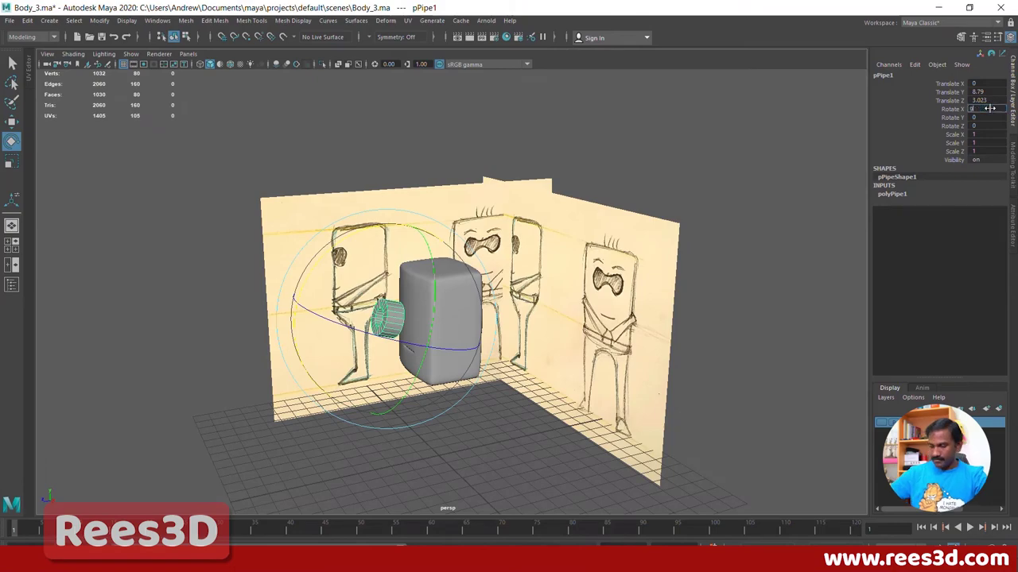
pyautogui.write('0')
pyautogui.press('Return')
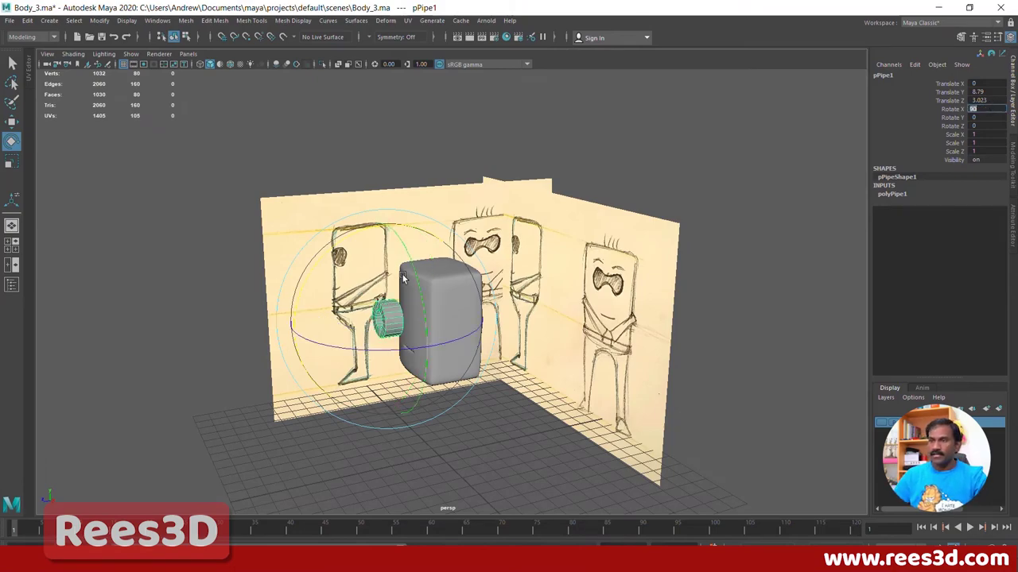
# Step: Set the pipe's axis subdivisions to 12 in its construction inputs
pyautogui.keyDown('alt'); pyautogui.moveTo(402, 277); pyautogui.dragTo(445, 283); pyautogui.keyUp('alt')
pyautogui.keyDown('alt'); pyautogui.moveTo(445, 283); pyautogui.dragTo(549, 308, button='right'); pyautogui.keyUp('alt')
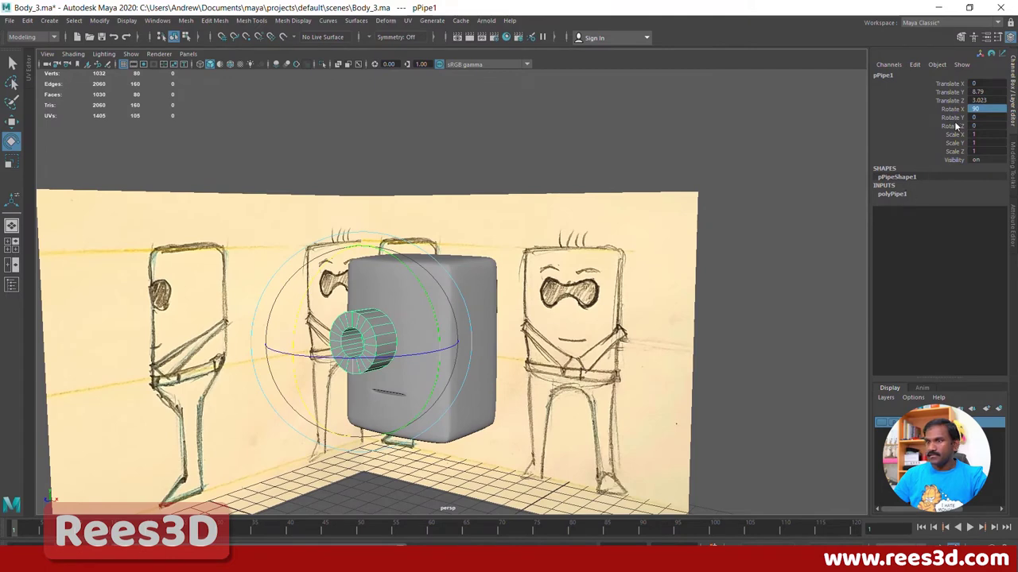
pyautogui.click(894, 194)
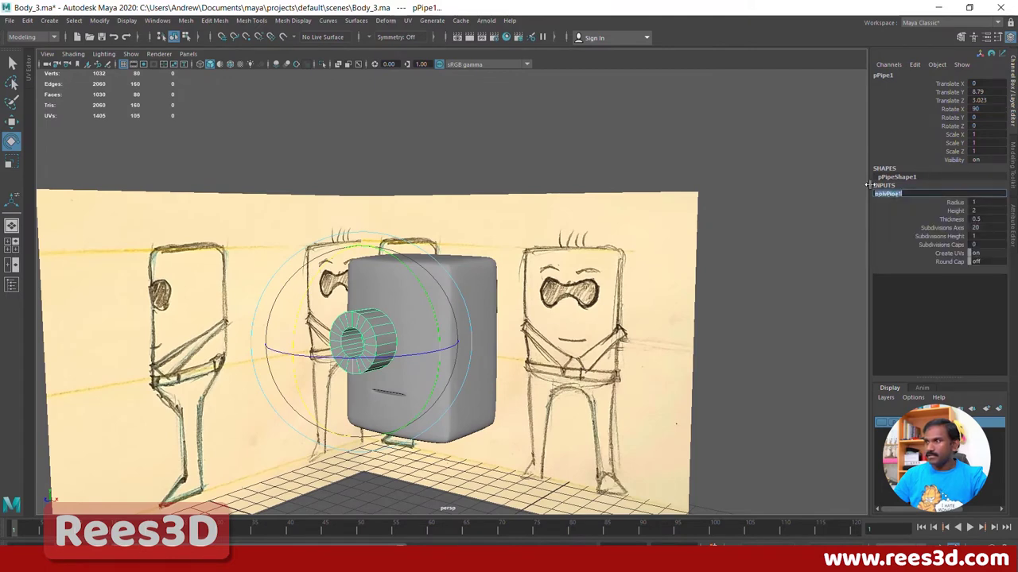
pyautogui.doubleClick(986, 229)
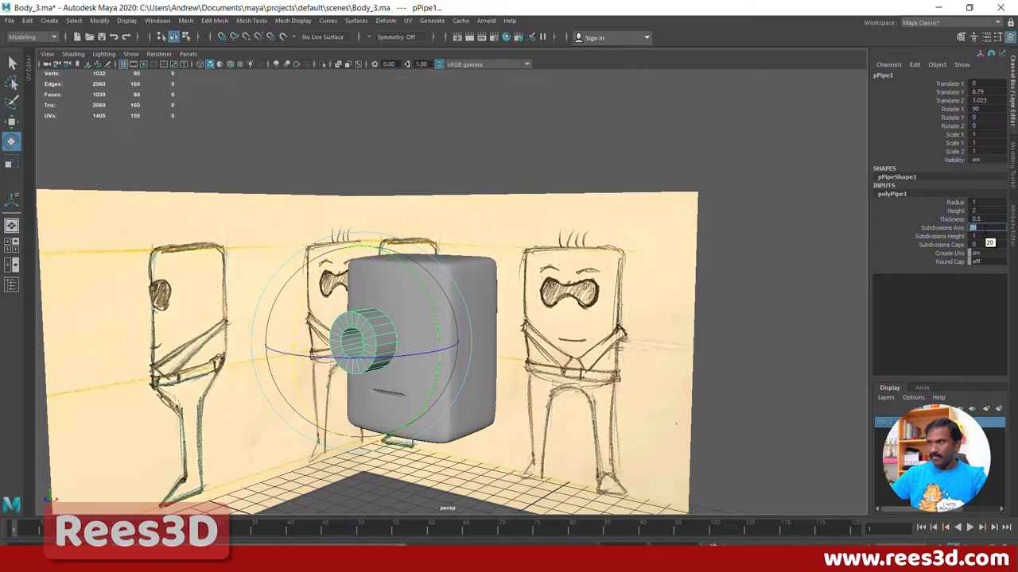
pyautogui.press('Return')
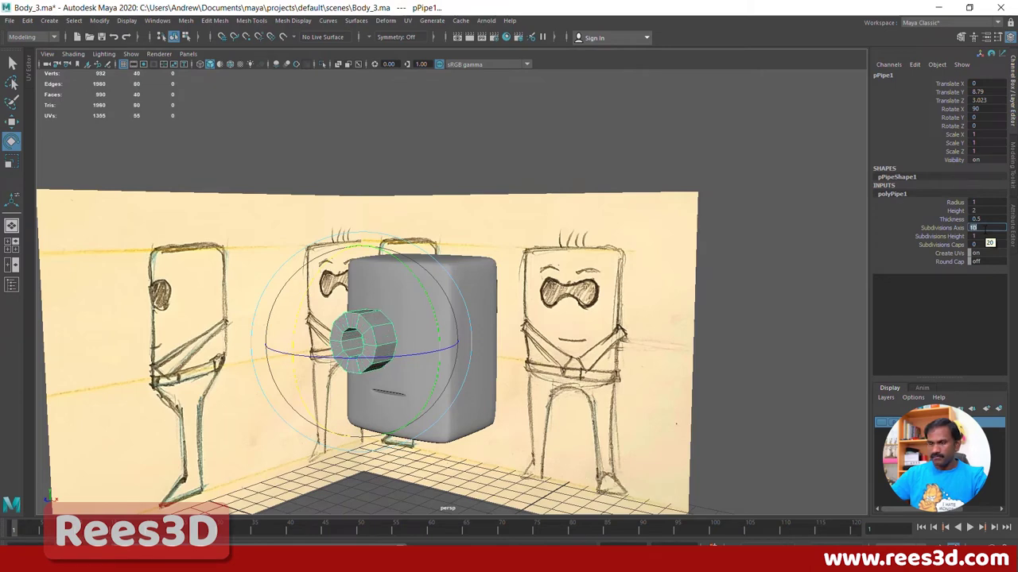
pyautogui.write('12')
pyautogui.press('Return')
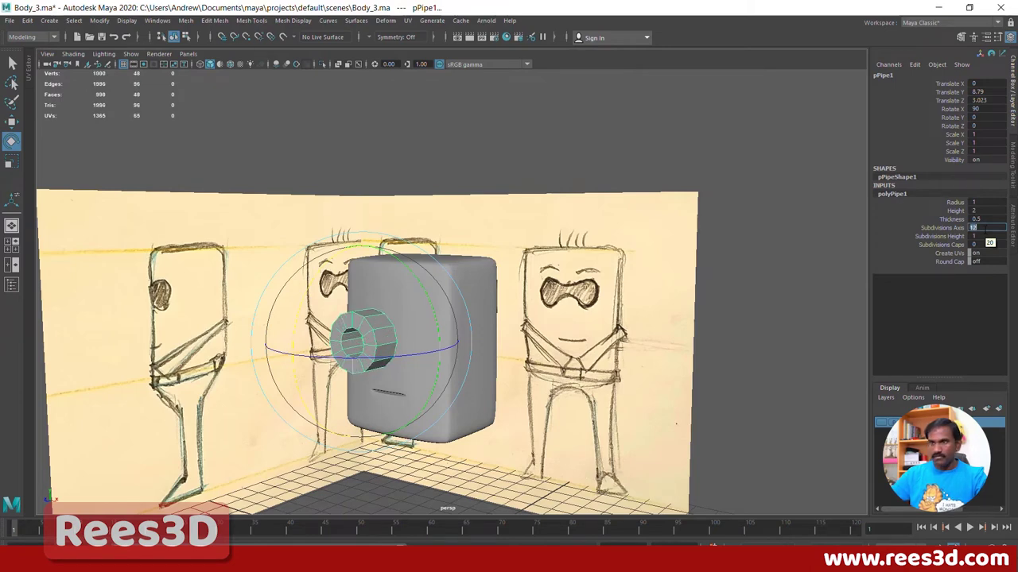
# Step: Flatten the pipe into a thin ring by setting its height to 0.5 and its thickness to 0.2
pyautogui.keyDown('alt'); pyautogui.moveTo(595, 355); pyautogui.dragTo(691, 346); pyautogui.keyUp('alt')
pyautogui.keyDown('alt'); pyautogui.moveTo(691, 347); pyautogui.dragTo(694, 345, button='middle'); pyautogui.keyUp('alt')
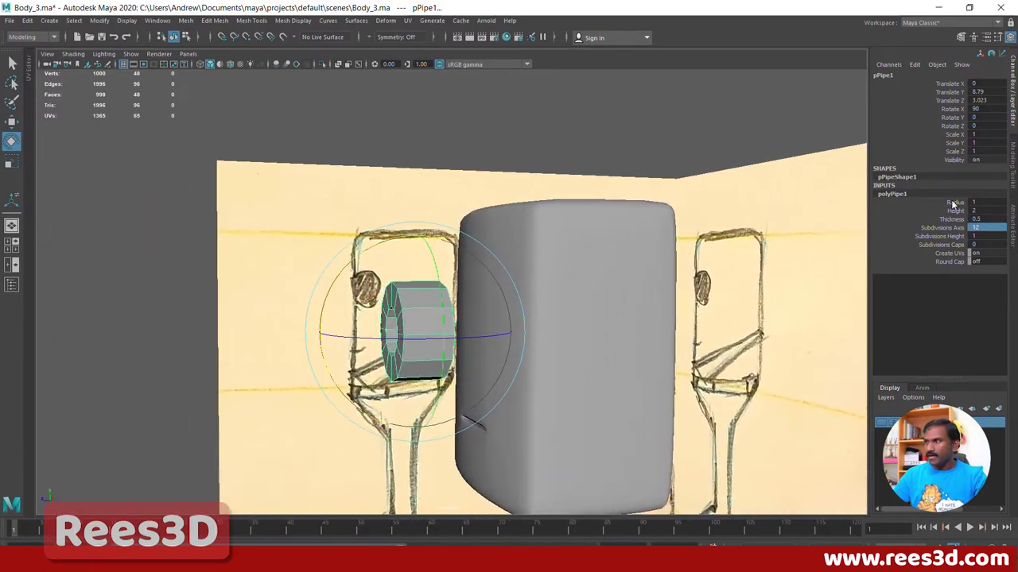
pyautogui.click(956, 210)
pyautogui.moveTo(671, 250); pyautogui.dragTo(661, 248, button='middle')
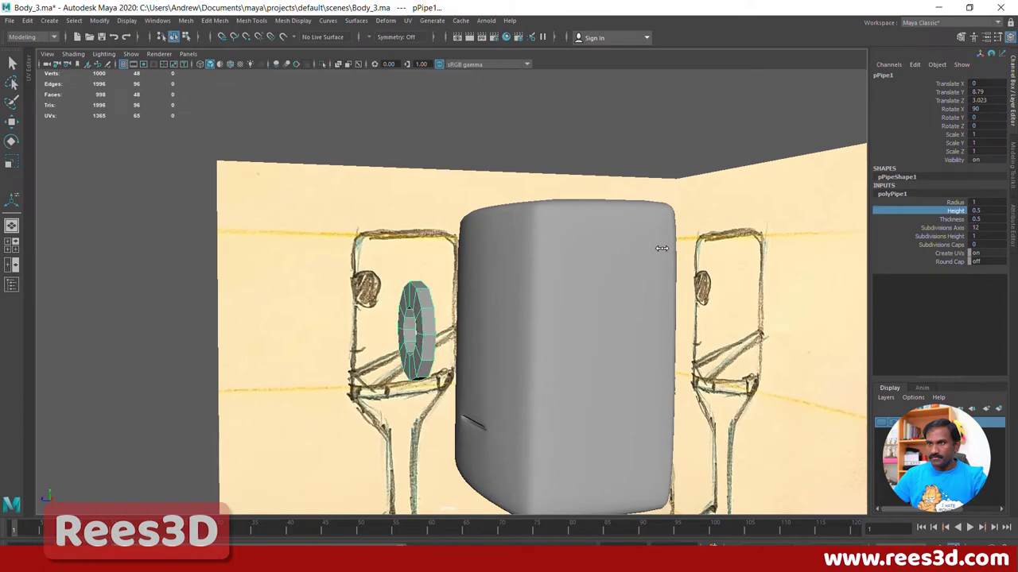
pyautogui.click(957, 220)
pyautogui.keyDown('alt'); pyautogui.moveTo(485, 326); pyautogui.dragTo(540, 326); pyautogui.keyUp('alt')
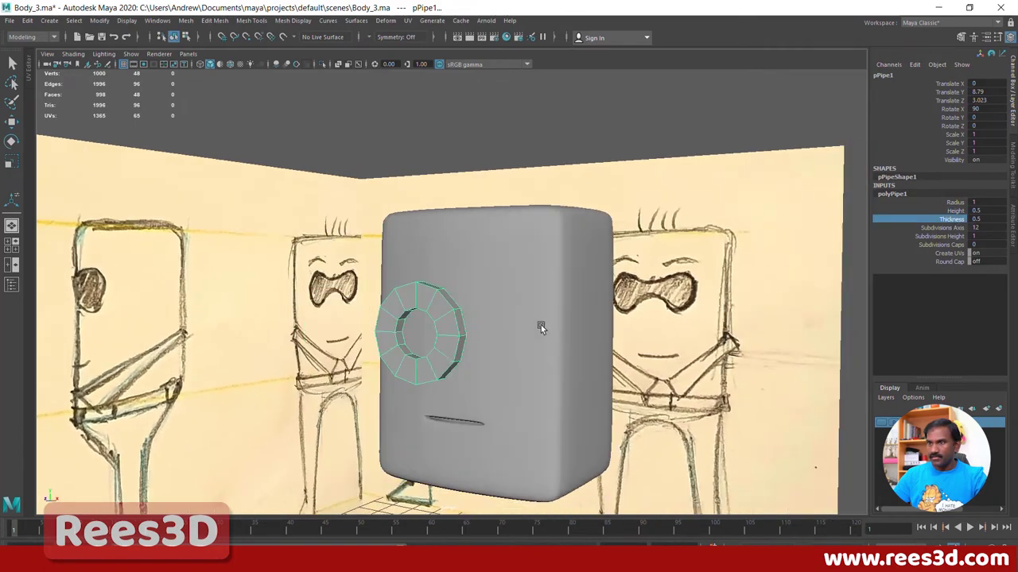
pyautogui.moveTo(540, 326); pyautogui.dragTo(539, 324, button='middle')
# Step: In the front view, select all the pipe's vertices and move them over the right-hand lens of the sketched glasses
pyautogui.keyDown('alt'); pyautogui.moveTo(541, 408); pyautogui.dragTo(569, 415); pyautogui.keyUp('alt')
pyautogui.press('space')
pyautogui.press('space')
pyautogui.moveTo(358, 421)
pyautogui.keyDown('alt'); pyautogui.mouseDown(button='right')
pyautogui.moveTo(216, 381)
pyautogui.moveTo(412, 326)
pyautogui.mouseUp(button='right'); pyautogui.keyUp('alt')
pyautogui.scroll(5, 413, 227)
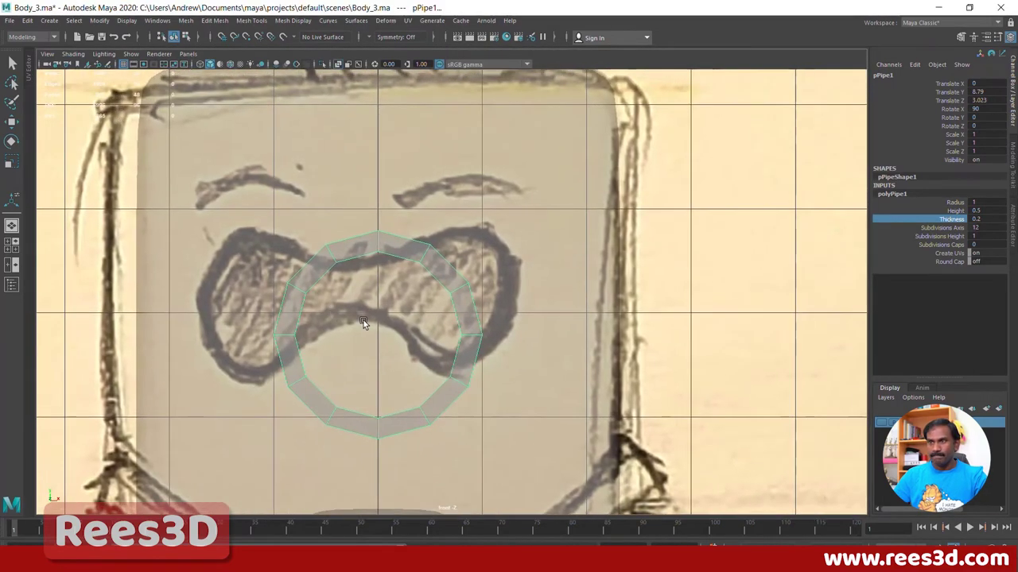
pyautogui.press('w')
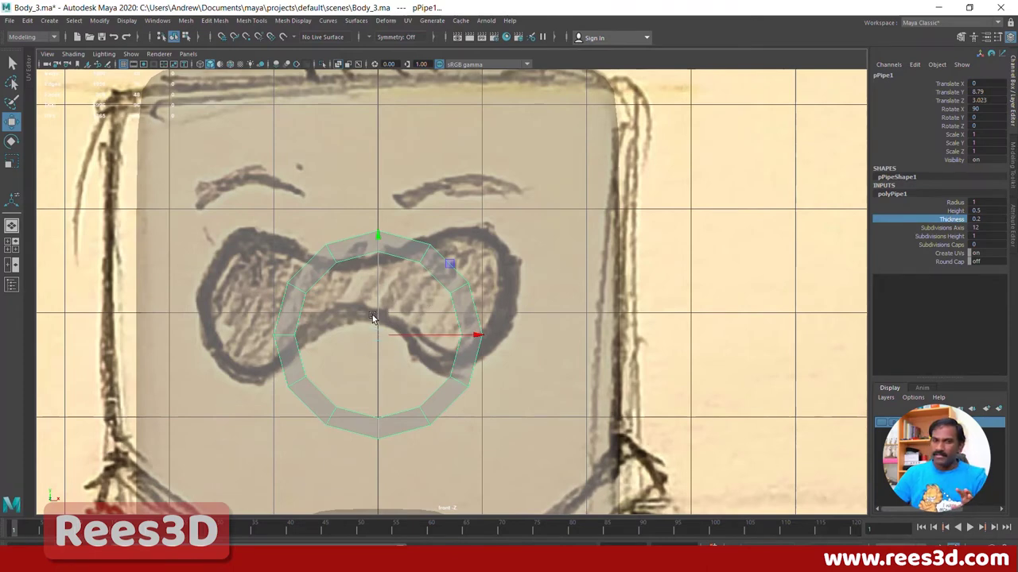
pyautogui.moveTo(435, 259); pyautogui.dragTo(366, 262, button='right')
pyautogui.moveTo(214, 220); pyautogui.dragTo(516, 469)
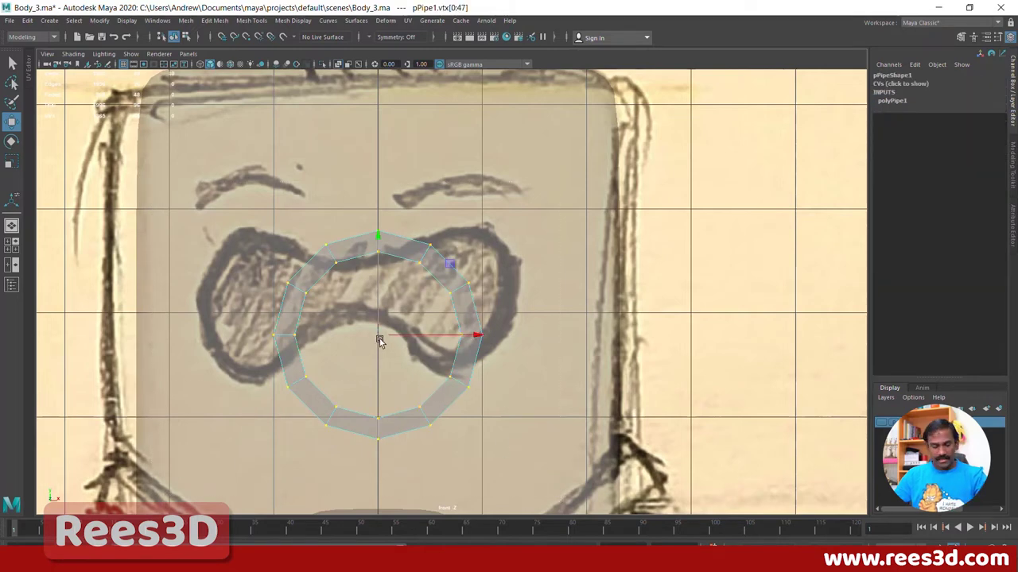
pyautogui.moveTo(380, 341); pyautogui.dragTo(413, 299)
# Step: Scale the selected ring vertices down to match the outline of the sketched lens
pyautogui.press('e')
pyautogui.press('r')
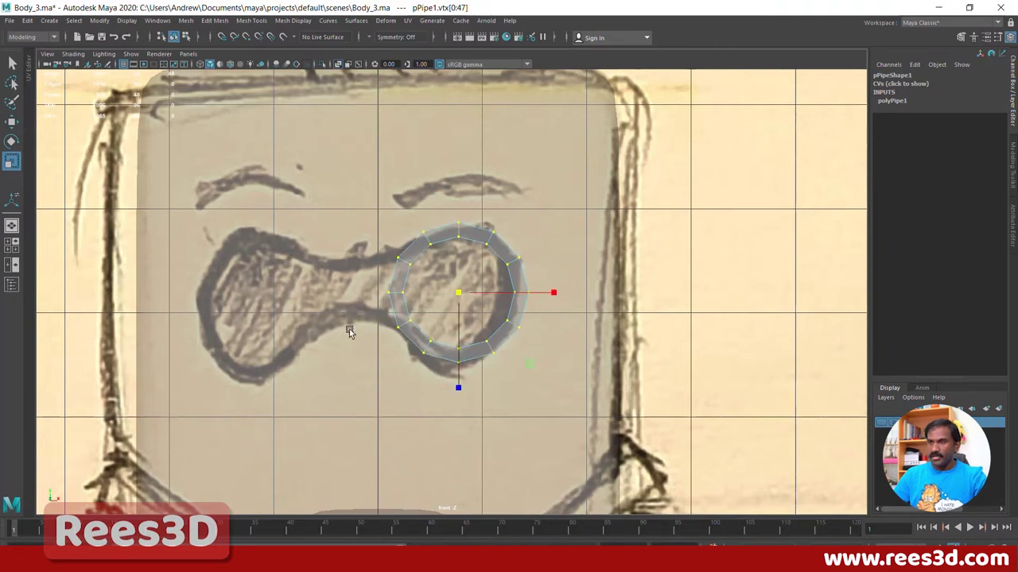
pyautogui.keyDown('alt'); pyautogui.moveTo(349, 329); pyautogui.dragTo(511, 321, button='right'); pyautogui.keyUp('alt')
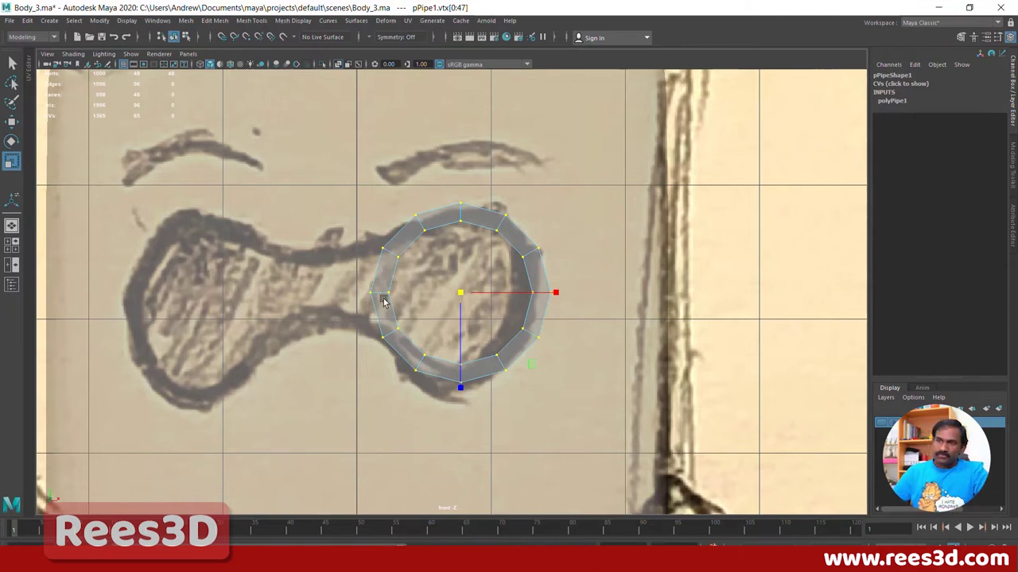
pyautogui.scroll(2, 382, 294)
# Step: Insert two edge loops across the ring's inner side, one above and one below its middle edge
pyautogui.moveTo(374, 245); pyautogui.dragTo(374, 279, button='right')
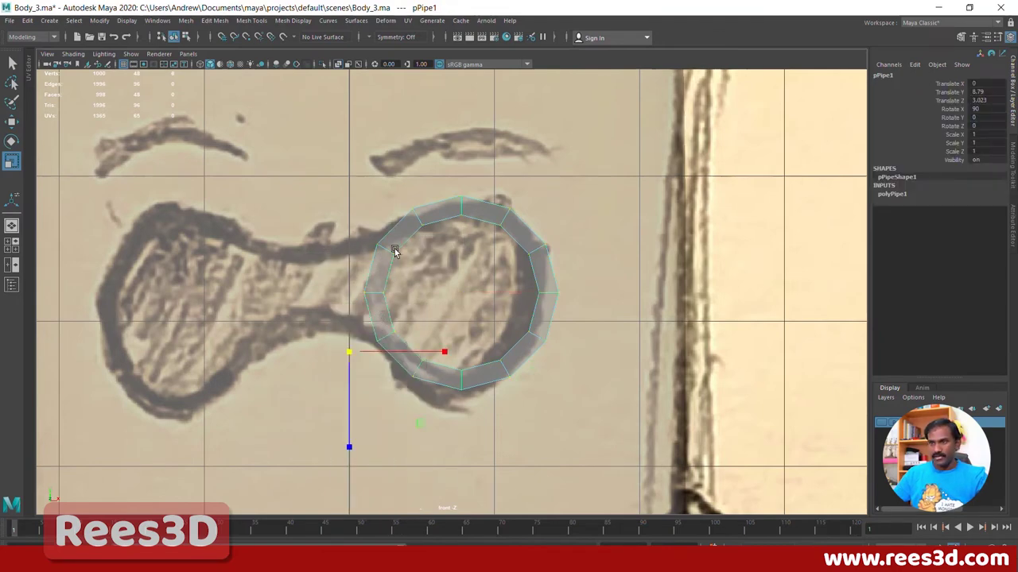
pyautogui.keyDown('shift'); pyautogui.moveTo(395, 251); pyautogui.dragTo(324, 268, button='right'); pyautogui.keyUp('shift')
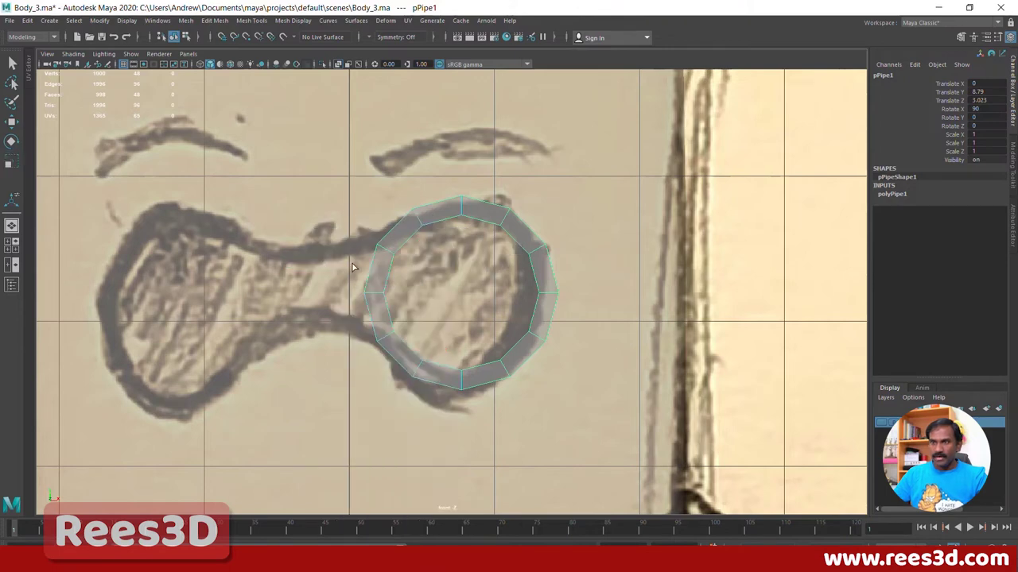
pyautogui.click(387, 297)
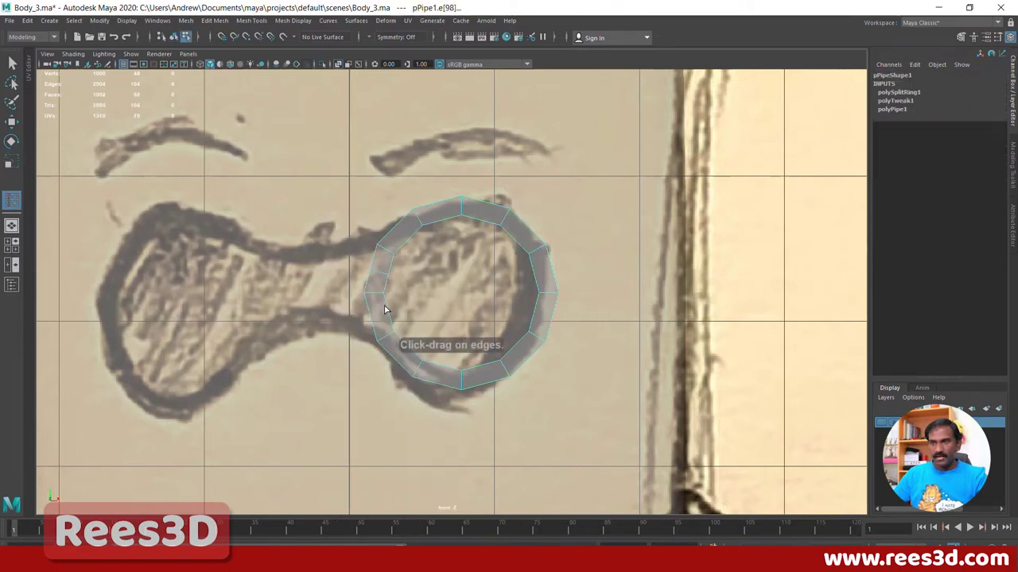
pyautogui.click(388, 312)
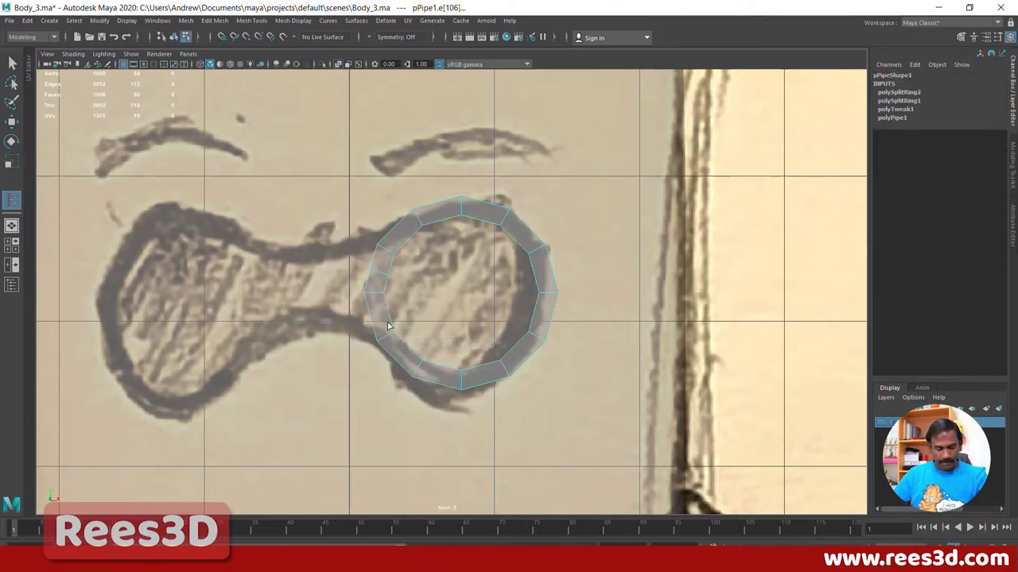
# Step: Delete the ring faces between the two new edge loops to open a gap facing the glasses' bridge
pyautogui.press('w')
pyautogui.moveTo(391, 270); pyautogui.dragTo(387, 297, button='right')
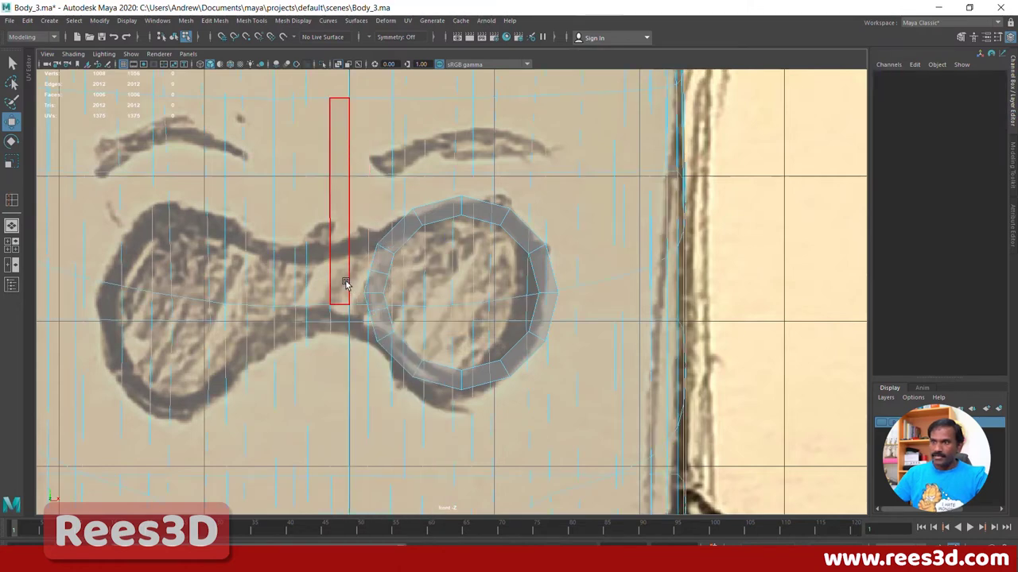
pyautogui.click(375, 286)
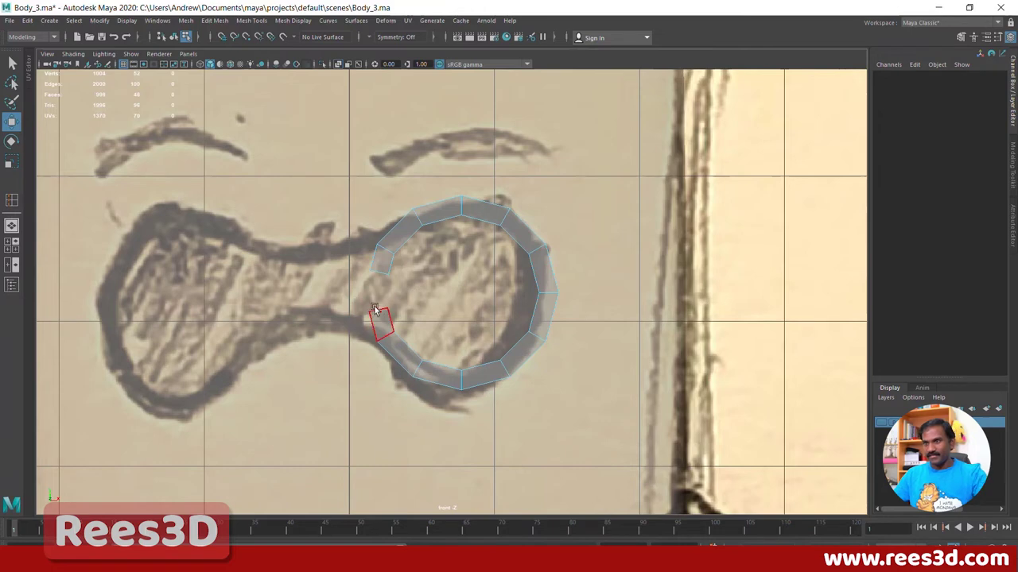
pyautogui.press('Delete')
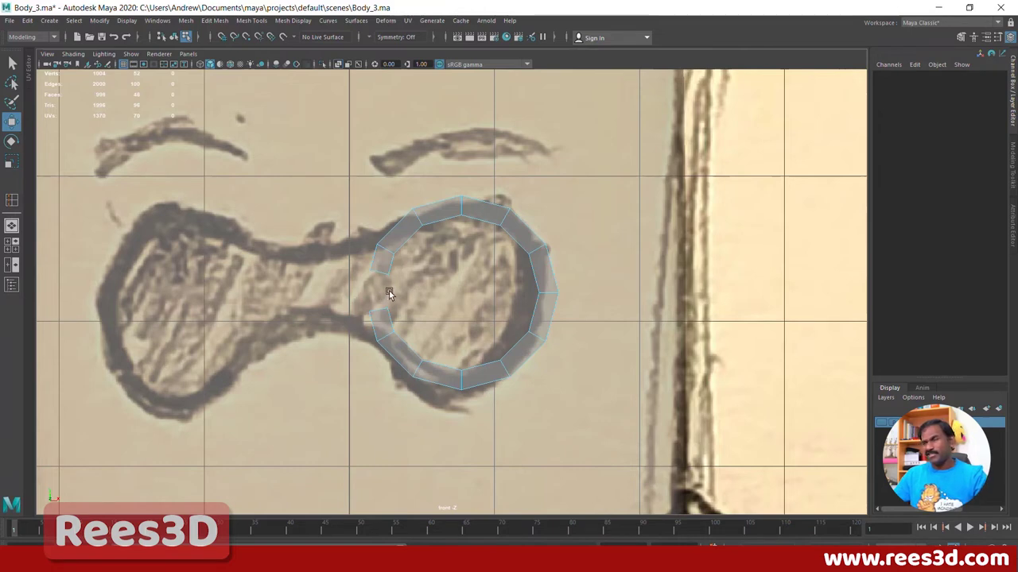
# Step: Move the end vertices above and below the ring's gap inward to the glasses' bridge
pyautogui.press('F9')
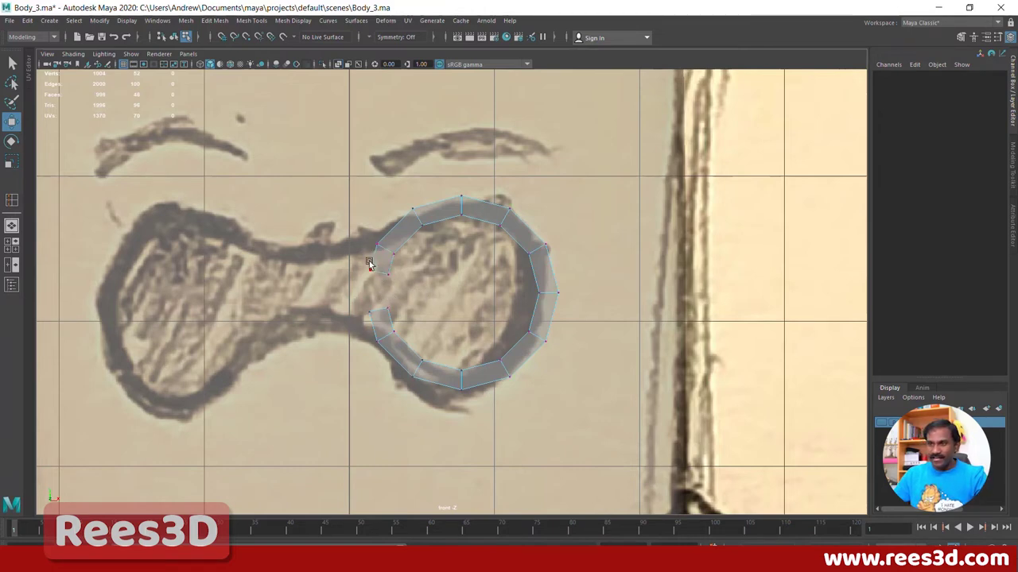
pyautogui.moveTo(366, 260)
pyautogui.mouseDown()
pyautogui.moveTo(397, 280)
pyautogui.moveTo(360, 260)
pyautogui.mouseUp()
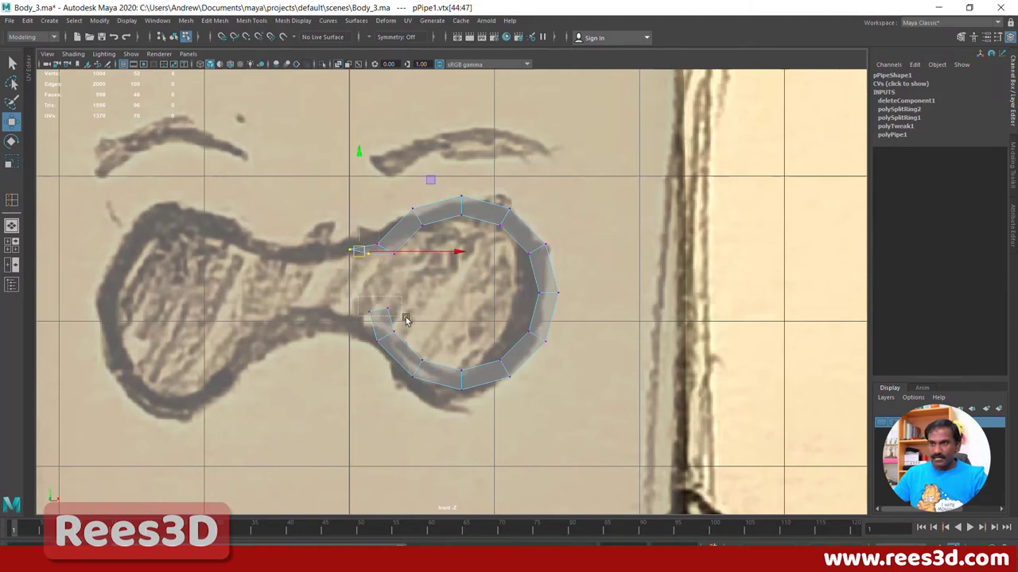
pyautogui.moveTo(406, 320); pyautogui.dragTo(360, 333)
# Step: Snap the lower arm's end vertices to the vertical centre line and raise the inner pair to match the bridge's thickness
pyautogui.keyDown('alt'); pyautogui.moveTo(362, 334); pyautogui.dragTo(837, 323, button='right'); pyautogui.keyUp('alt')
pyautogui.keyDown('alt'); pyautogui.moveTo(422, 285); pyautogui.dragTo(590, 160, button='middle'); pyautogui.keyUp('alt')
pyautogui.keyDown('alt'); pyautogui.moveTo(318, 263); pyautogui.dragTo(745, 275, button='right'); pyautogui.keyUp('alt')
pyautogui.keyDown('alt'); pyautogui.moveTo(353, 231); pyautogui.dragTo(329, 337, button='middle'); pyautogui.keyUp('alt')
pyautogui.scroll(2, 328, 336)
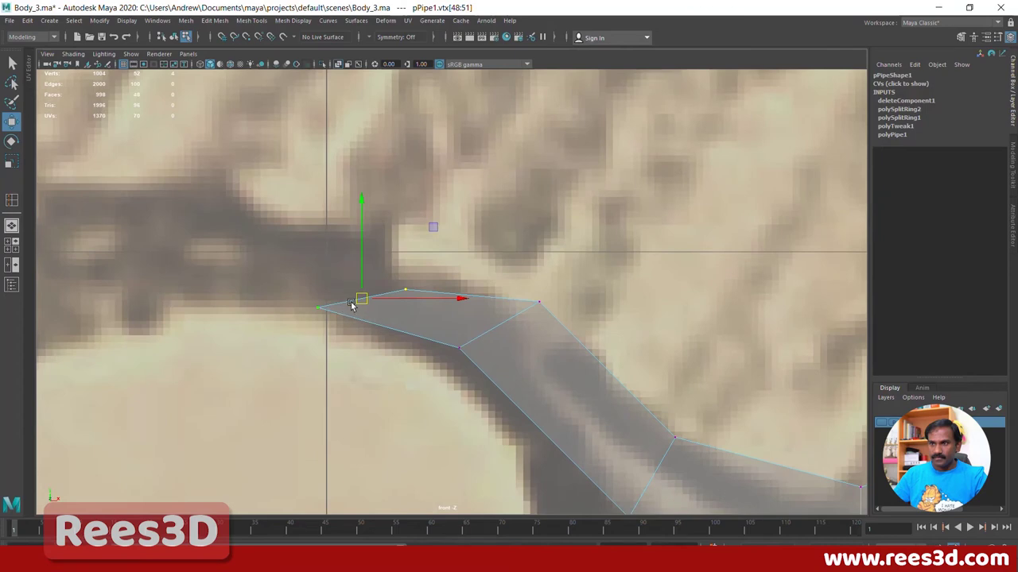
pyautogui.moveTo(352, 306); pyautogui.dragTo(364, 308)
pyautogui.moveTo(301, 293); pyautogui.dragTo(345, 328)
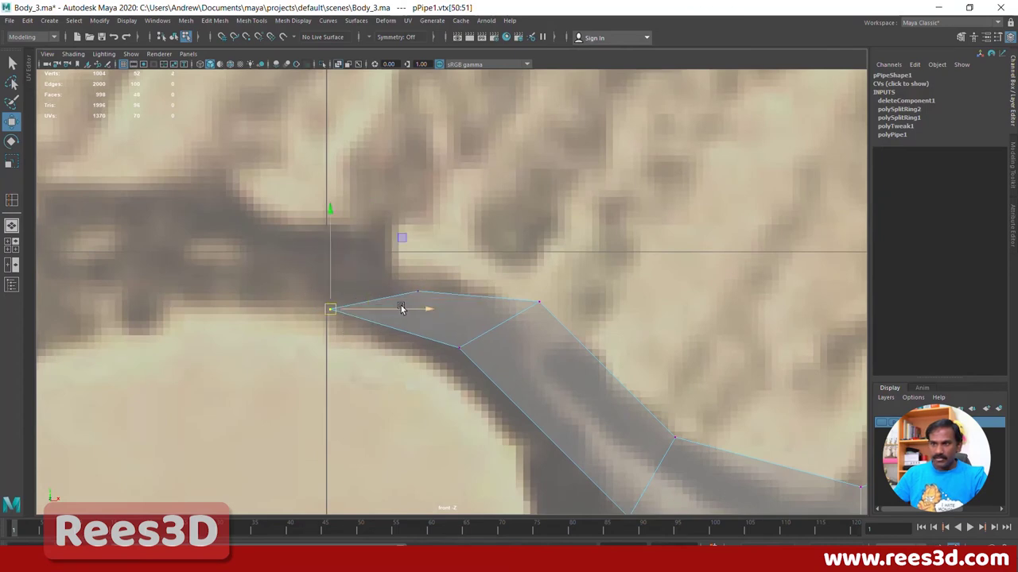
pyautogui.moveTo(400, 310); pyautogui.dragTo(392, 311)
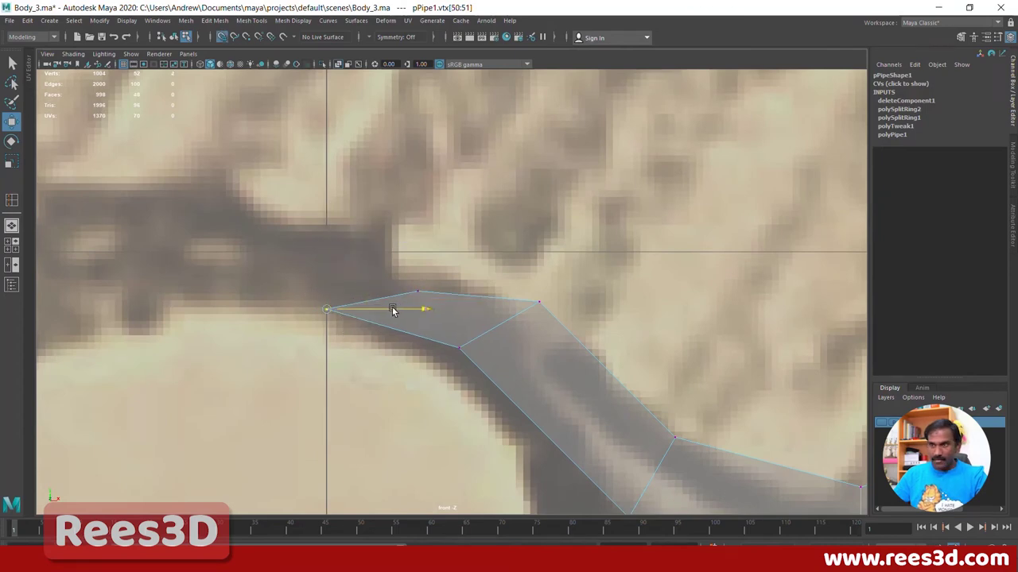
pyautogui.moveTo(378, 271); pyautogui.dragTo(393, 292)
pyautogui.moveTo(329, 226); pyautogui.dragTo(324, 154)
pyautogui.scroll(-8, 324, 154)
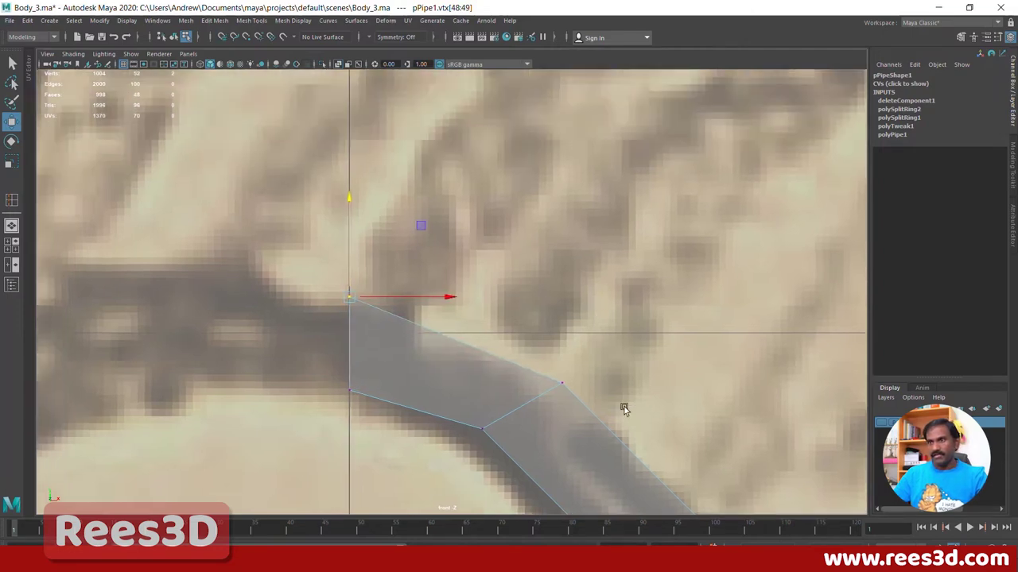
# Step: Snap the upper arm's end vertices to the centre line and spread them vertically to the sketched bridge's thickness
pyautogui.scroll(8, 447, 344)
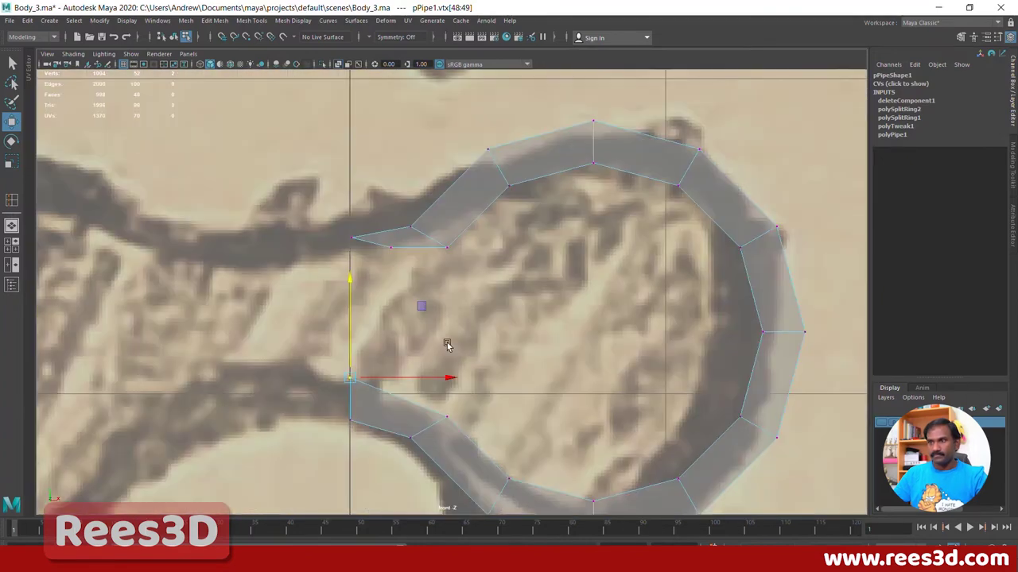
pyautogui.click(391, 248)
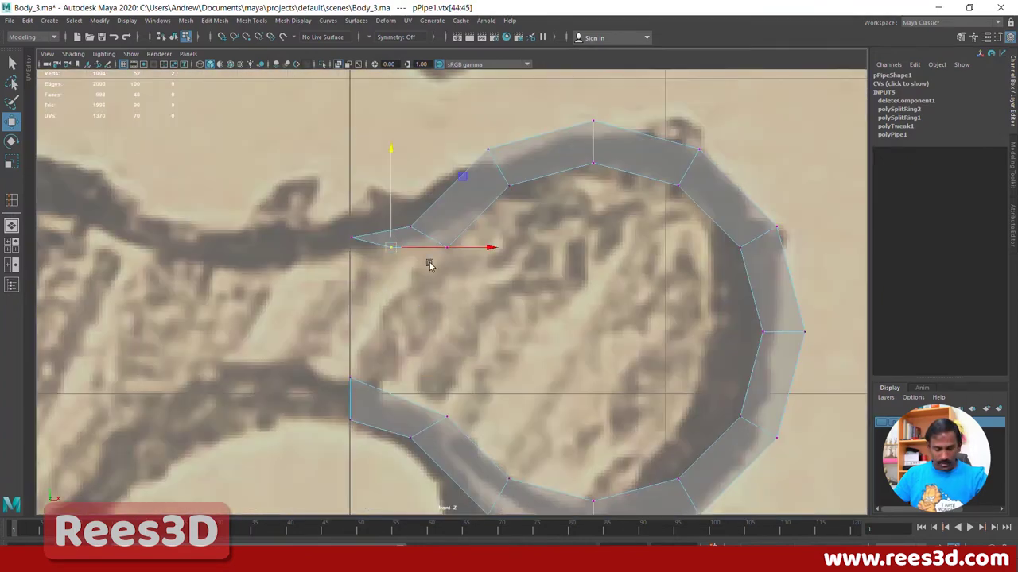
pyautogui.moveTo(454, 245); pyautogui.dragTo(414, 247)
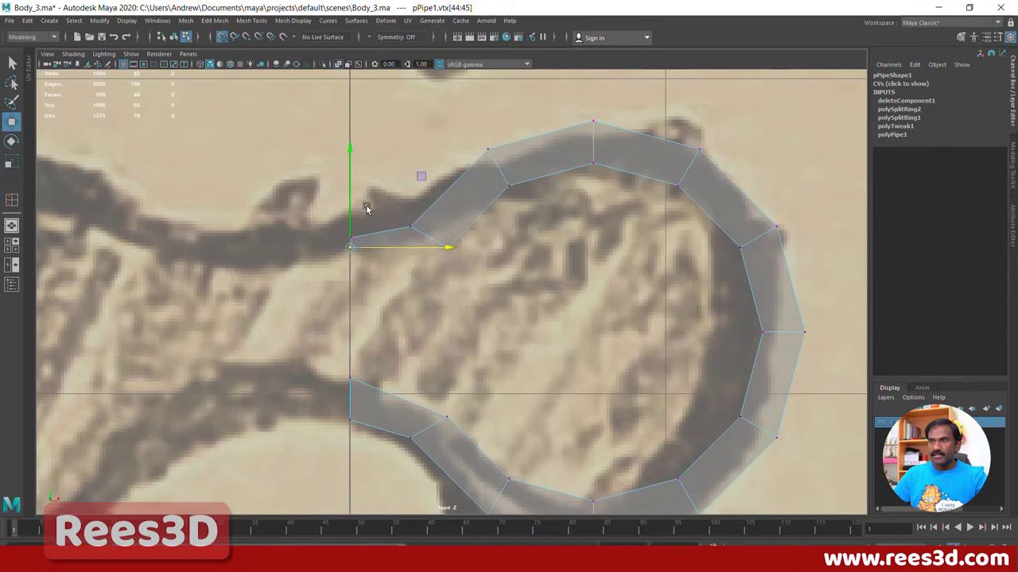
pyautogui.moveTo(350, 182); pyautogui.dragTo(351, 185)
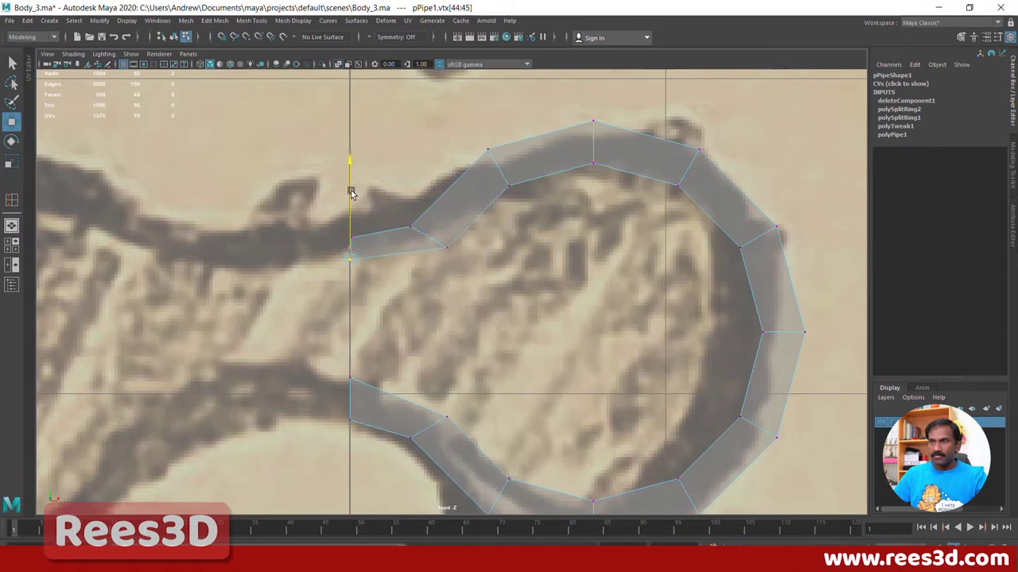
pyautogui.click(350, 236)
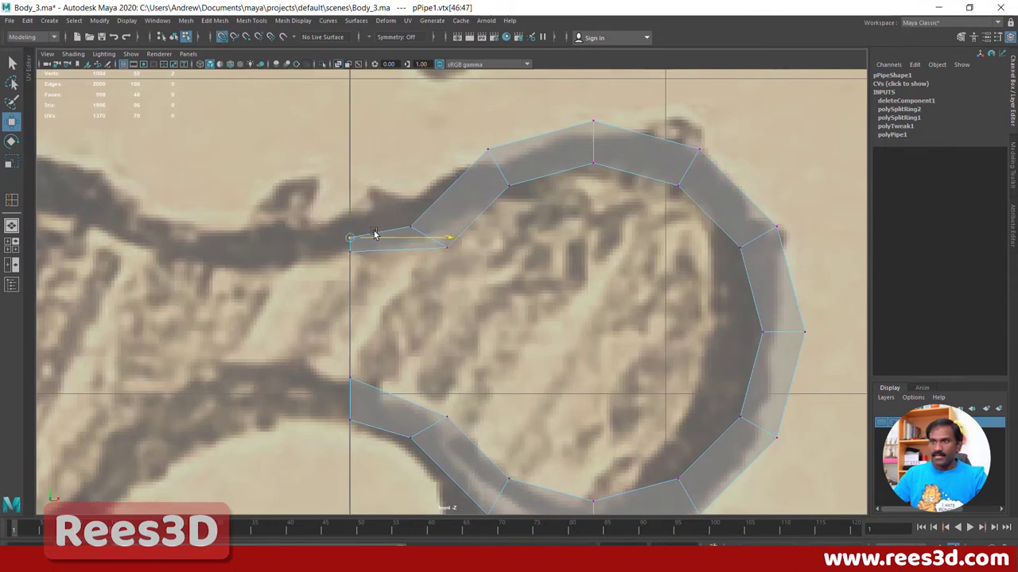
pyautogui.moveTo(350, 197); pyautogui.dragTo(350, 176)
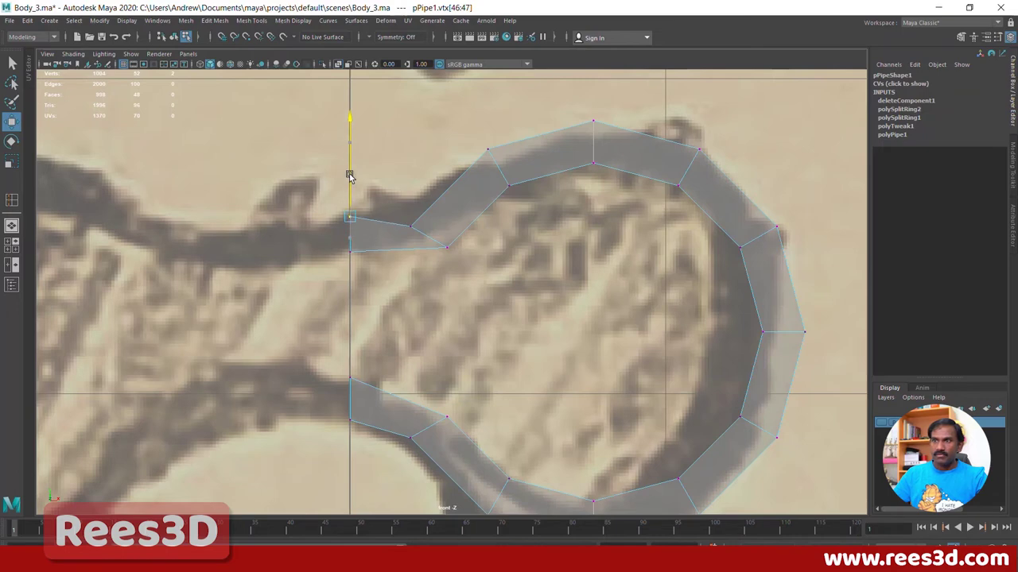
# Step: Reposition the upper arm's vertices so the frame follows the sketched curve from bridge to lens
pyautogui.click(408, 227)
pyautogui.moveTo(408, 227); pyautogui.dragTo(406, 197)
pyautogui.click(446, 248)
pyautogui.moveTo(442, 242); pyautogui.dragTo(428, 230)
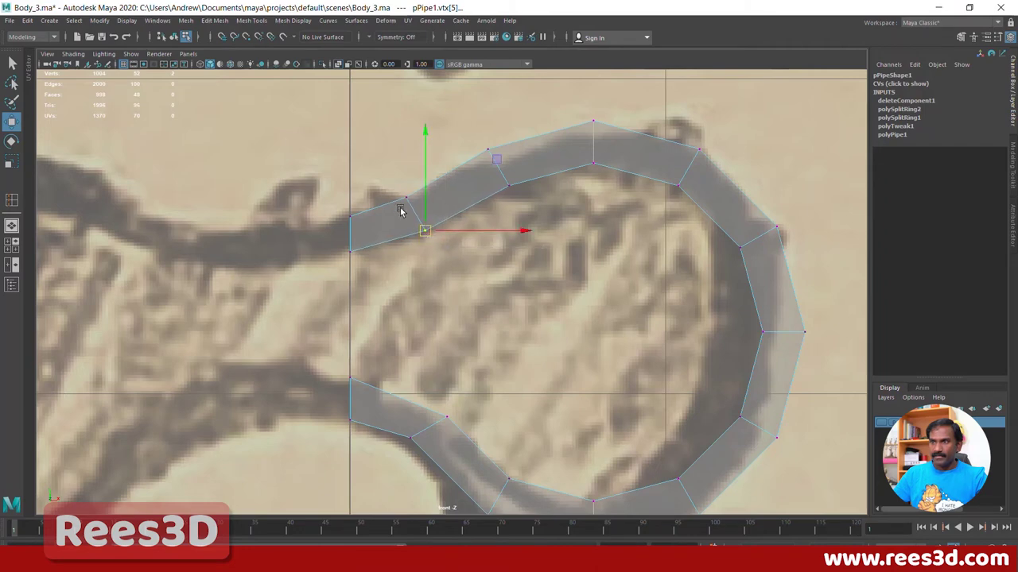
pyautogui.click(407, 198)
pyautogui.moveTo(407, 198); pyautogui.dragTo(409, 195)
pyautogui.moveTo(341, 206); pyautogui.dragTo(350, 186)
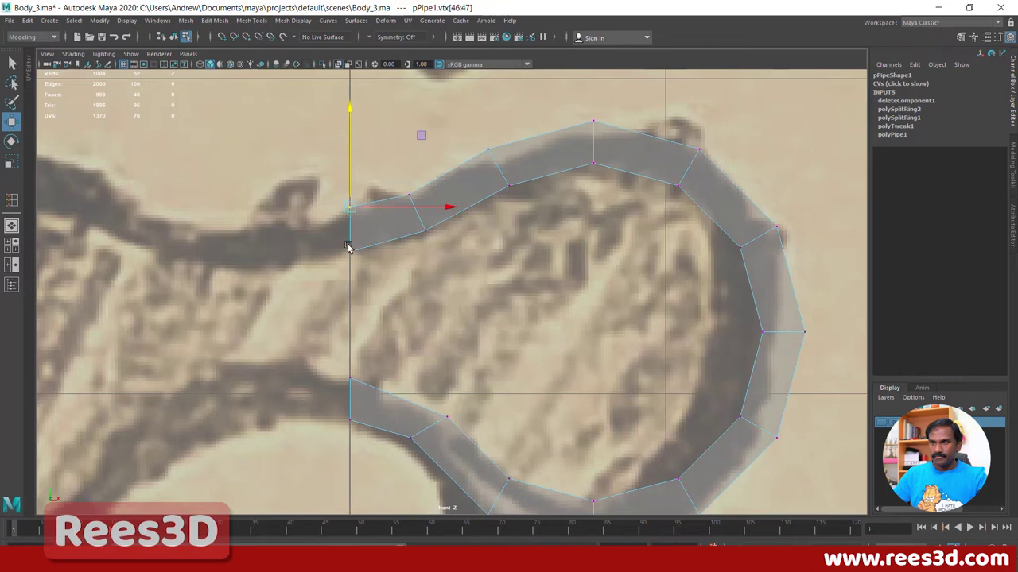
pyautogui.moveTo(345, 242); pyautogui.dragTo(366, 263)
pyautogui.moveTo(350, 210); pyautogui.dragTo(350, 202)
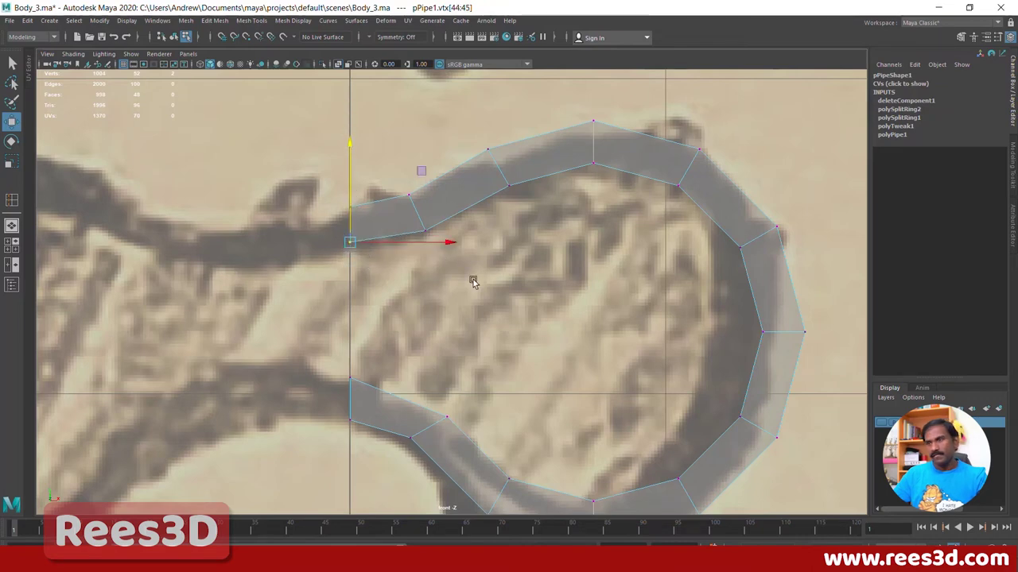
# Step: Raise the upper arm's vertices above the sketched bridge and adjust the pair beside the end to smooth the bend
pyautogui.moveTo(472, 281); pyautogui.dragTo(278, 175)
pyautogui.moveTo(384, 184); pyautogui.dragTo(387, 158)
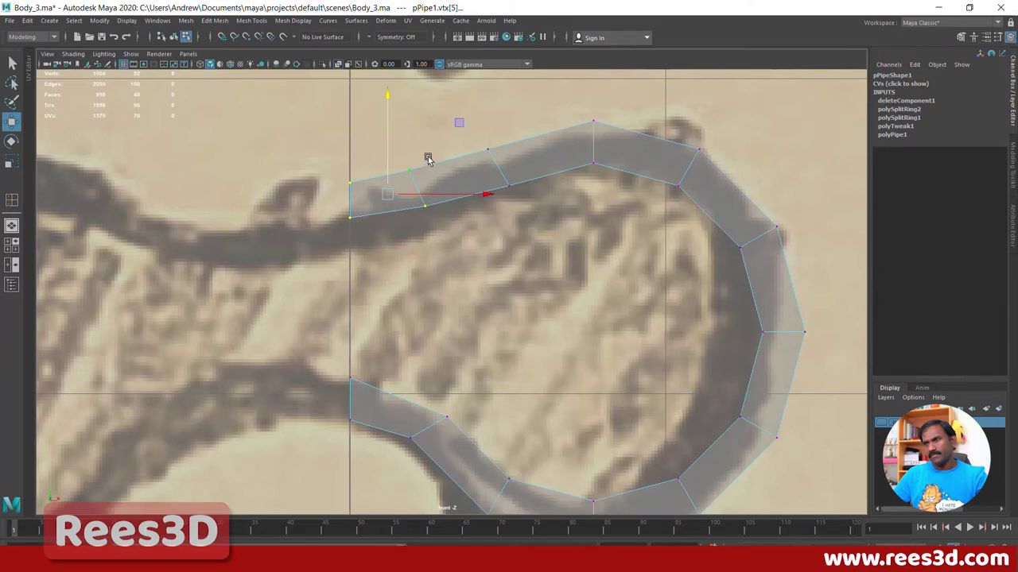
pyautogui.click(421, 171)
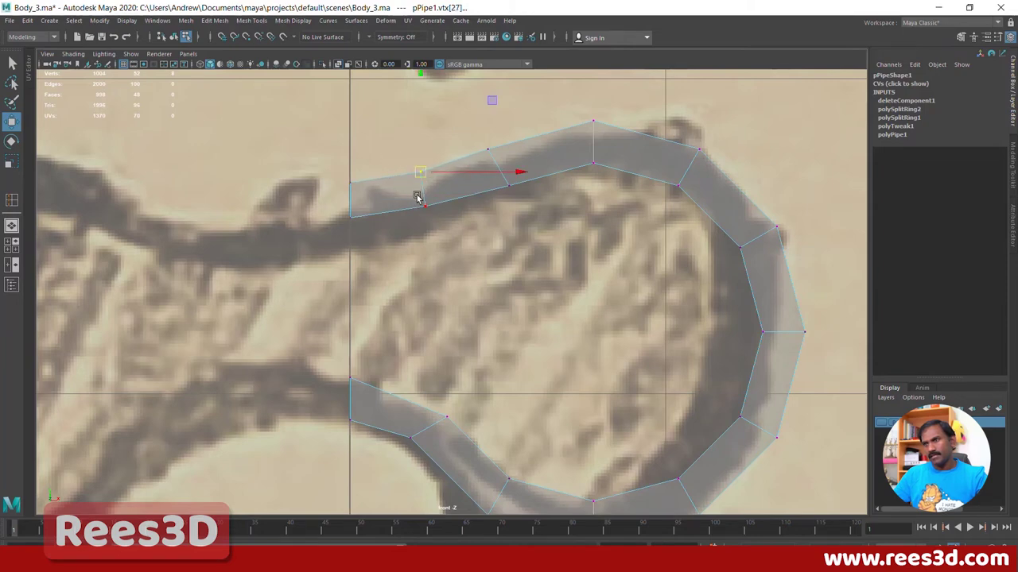
pyautogui.click(426, 205)
pyautogui.moveTo(425, 205); pyautogui.dragTo(424, 215)
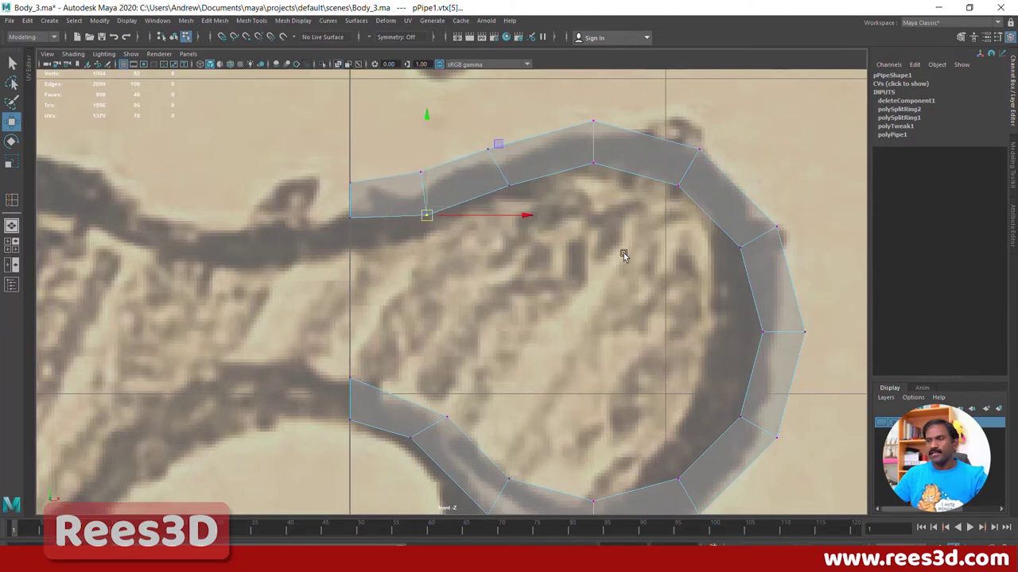
# Step: Move the lower arm's inner vertex beside the bridge up and inward to even out the frame's thickness
pyautogui.scroll(-10, 466, 345)
pyautogui.scroll(8, 430, 342)
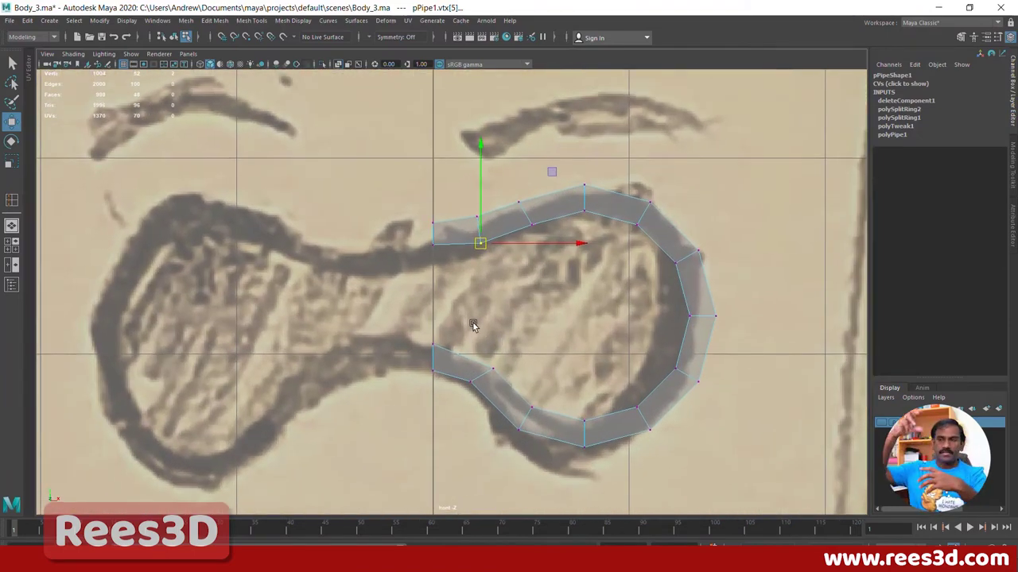
pyautogui.click(493, 371)
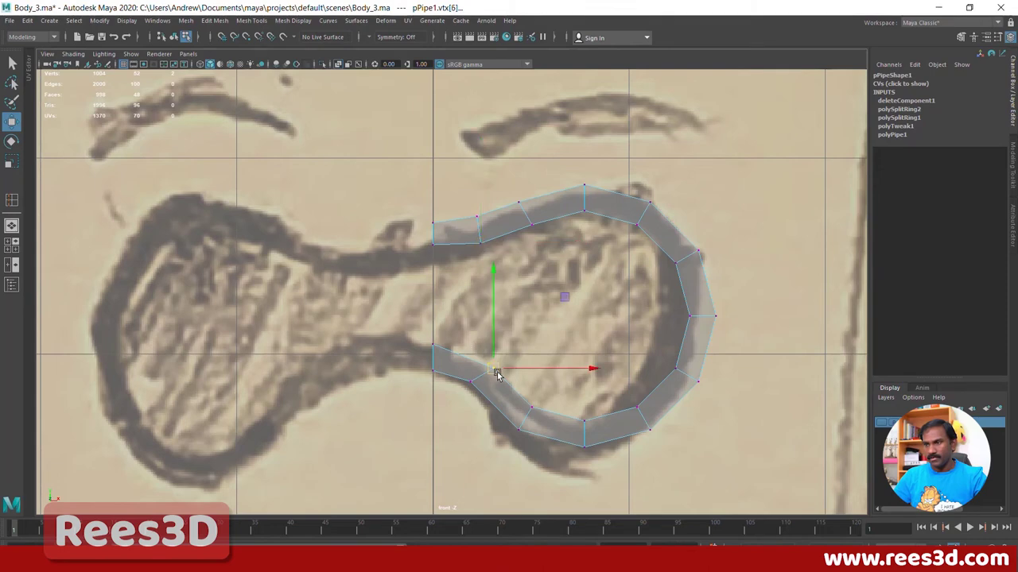
pyautogui.moveTo(496, 374); pyautogui.dragTo(490, 364)
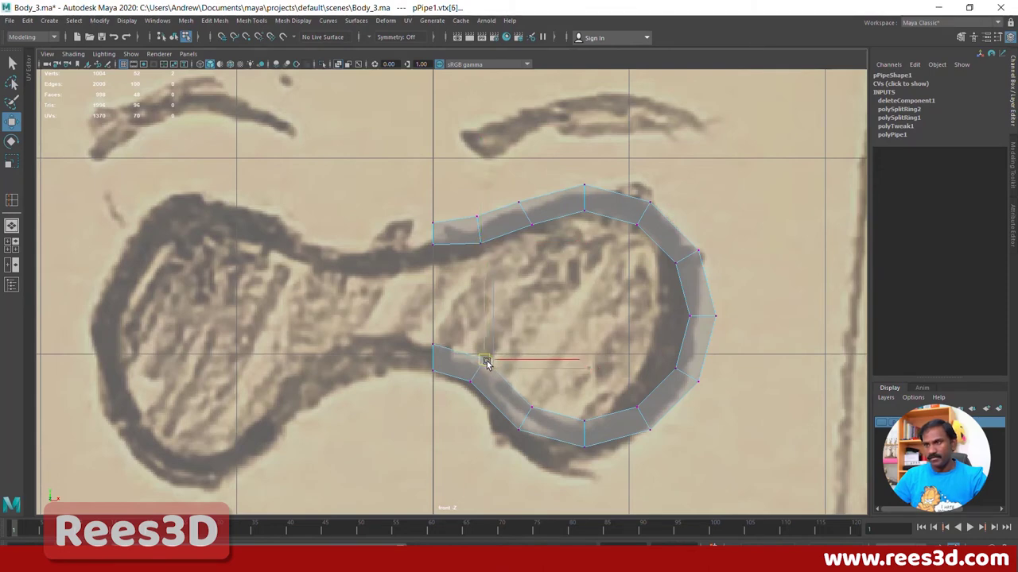
# Step: Insert an edge loop across the upper arm and another across the lower arm, close to the centre line
pyautogui.rightClick(491, 379)
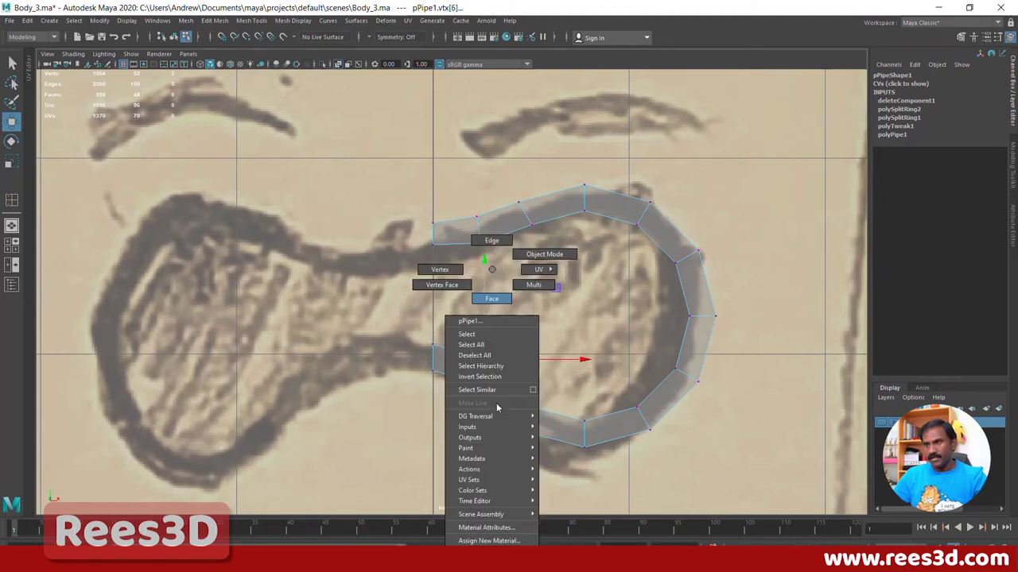
pyautogui.click(483, 340)
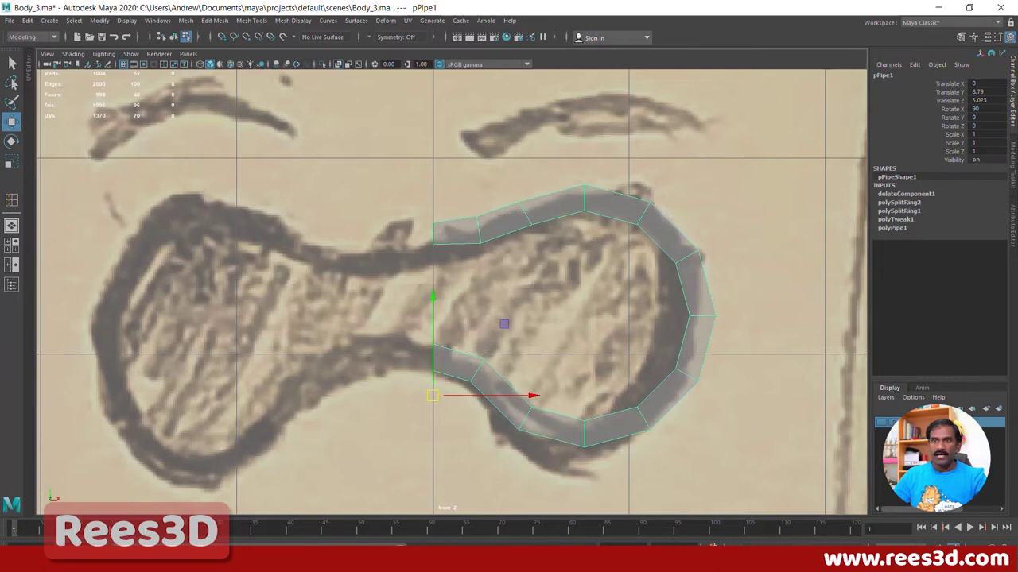
pyautogui.click(12, 202)
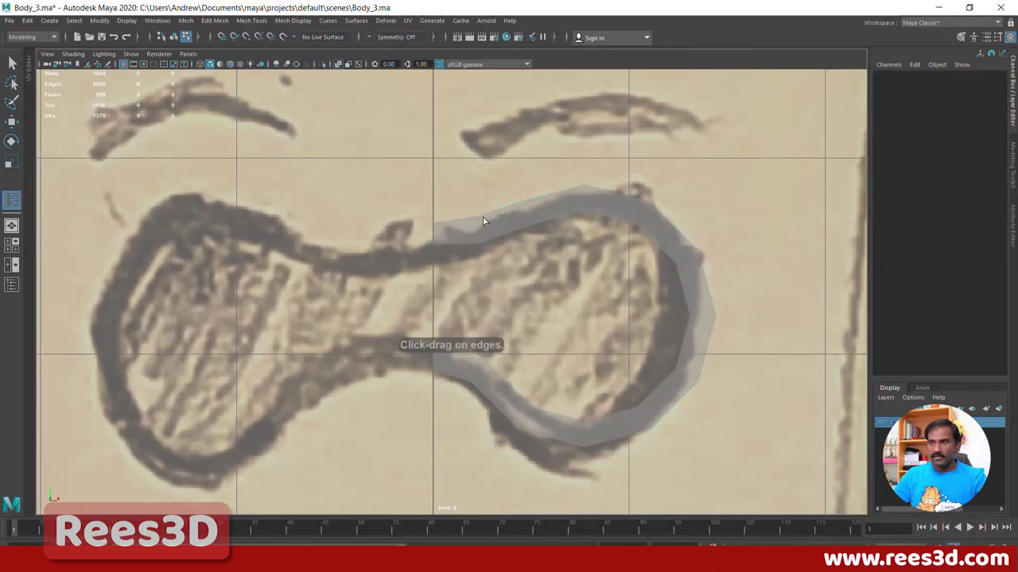
pyautogui.click(454, 242)
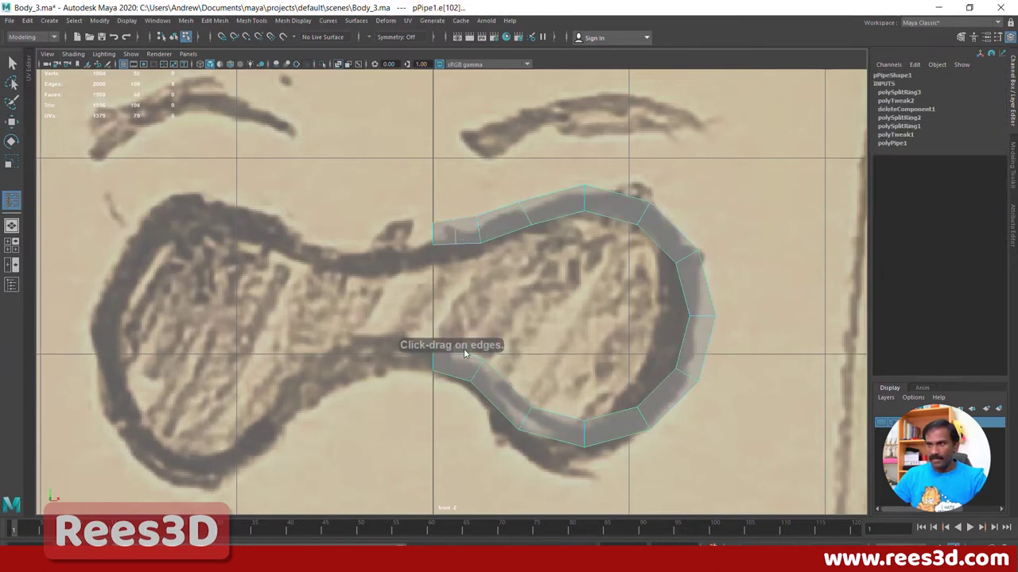
pyautogui.moveTo(464, 354)
pyautogui.mouseDown()
pyautogui.moveTo(454, 352)
pyautogui.moveTo(456, 361)
pyautogui.mouseUp()
pyautogui.press('w')
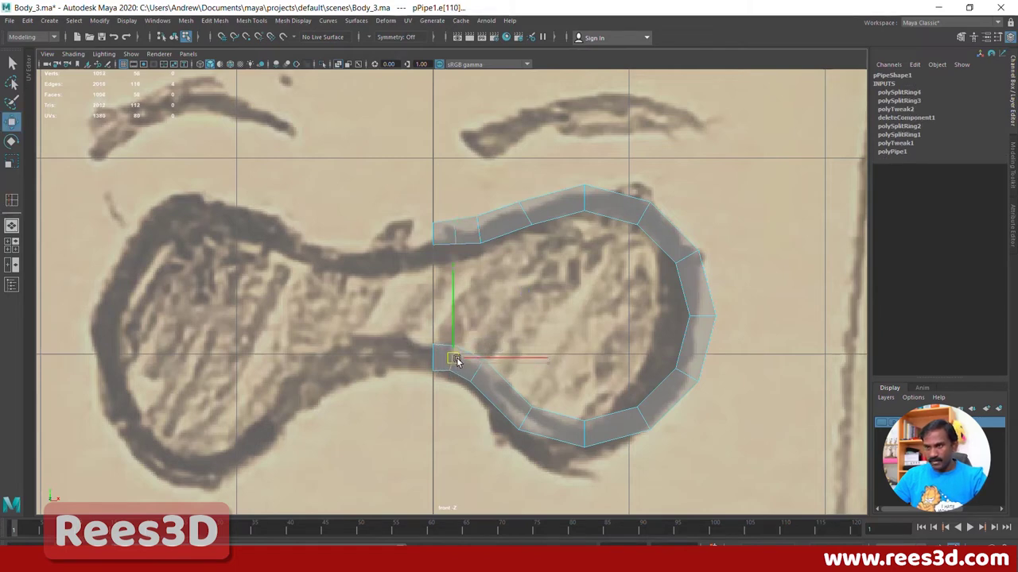
# Step: Adjust the upper arm's vertices around the new edge loop to flatten the frame near the centre line
pyautogui.click(455, 232)
pyautogui.moveTo(442, 229); pyautogui.dragTo(662, 255, button='right')
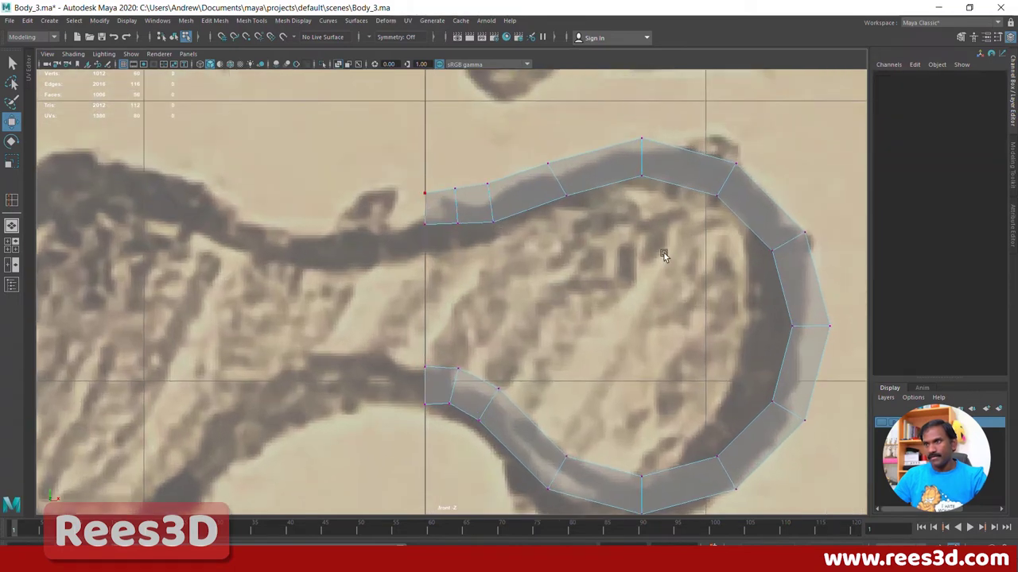
pyautogui.keyDown('alt'); pyautogui.moveTo(477, 231); pyautogui.dragTo(459, 348, button='middle'); pyautogui.keyUp('alt')
pyautogui.moveTo(423, 328); pyautogui.dragTo(400, 293)
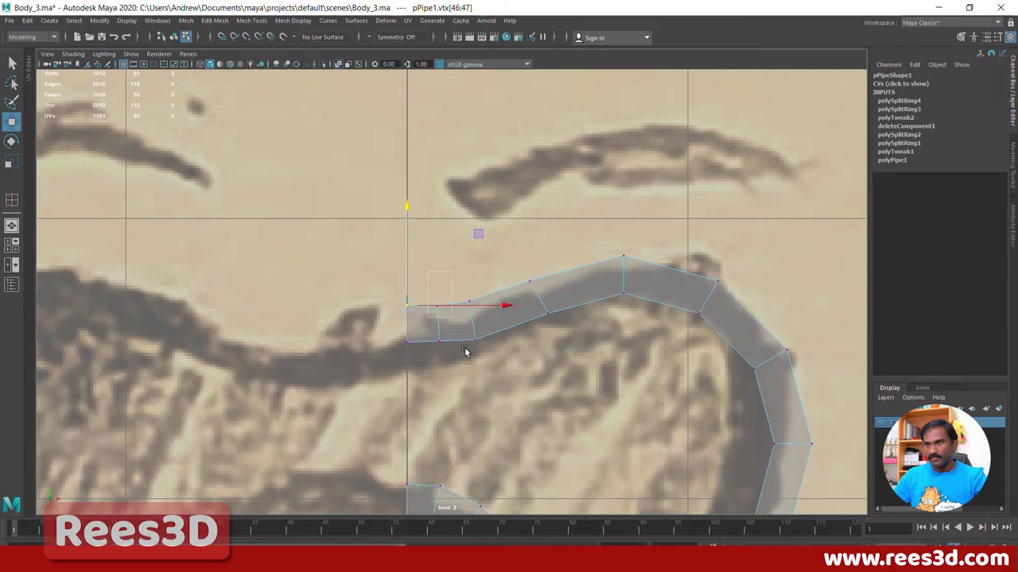
pyautogui.moveTo(465, 351); pyautogui.dragTo(479, 316)
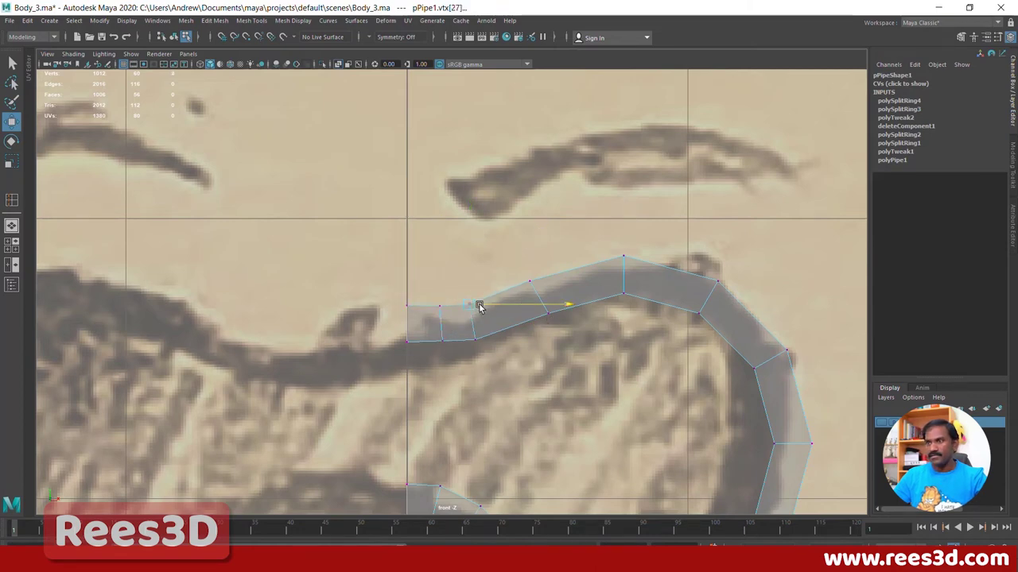
# Step: Return to object mode and, in the perspective view, mirror the half frame across the world X axis with merged borders
pyautogui.moveTo(621, 269); pyautogui.dragTo(675, 254, button='right')
pyautogui.press('space')
pyautogui.press('space')
pyautogui.moveTo(416, 334)
pyautogui.keyDown('alt'); pyautogui.mouseDown()
pyautogui.moveTo(405, 331)
pyautogui.moveTo(477, 334)
pyautogui.moveTo(772, 263)
pyautogui.moveTo(351, 355)
pyautogui.moveTo(438, 338)
pyautogui.moveTo(426, 339)
pyautogui.mouseUp(); pyautogui.keyUp('alt')
pyautogui.keyDown('alt'); pyautogui.moveTo(427, 339); pyautogui.dragTo(624, 342, button='right'); pyautogui.keyUp('alt')
pyautogui.keyDown('alt'); pyautogui.moveTo(438, 348); pyautogui.dragTo(561, 360); pyautogui.keyUp('alt')
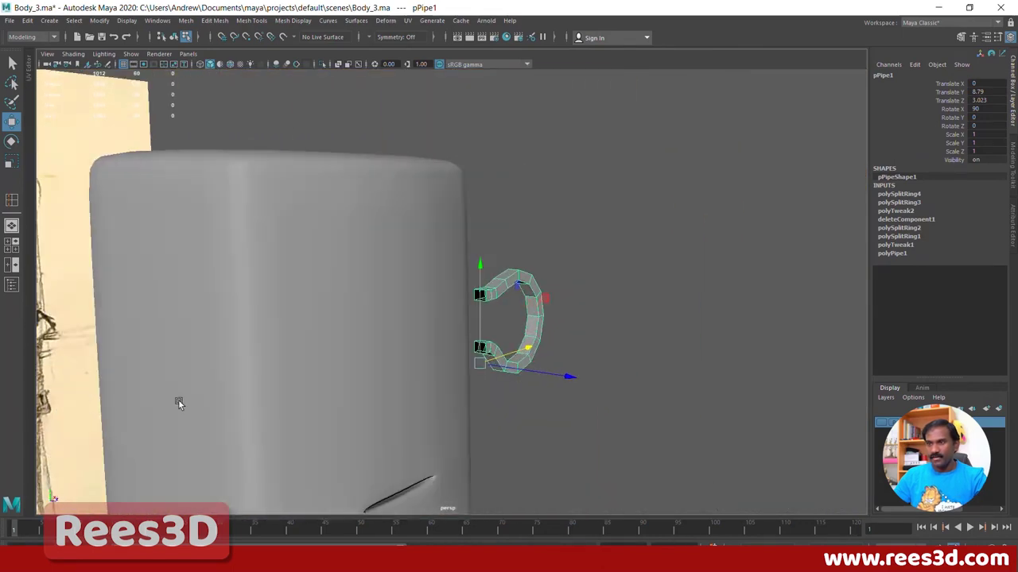
pyautogui.moveTo(178, 404)
pyautogui.keyDown('alt'); pyautogui.mouseDown()
pyautogui.moveTo(278, 404)
pyautogui.moveTo(402, 308)
pyautogui.mouseUp(); pyautogui.keyUp('alt')
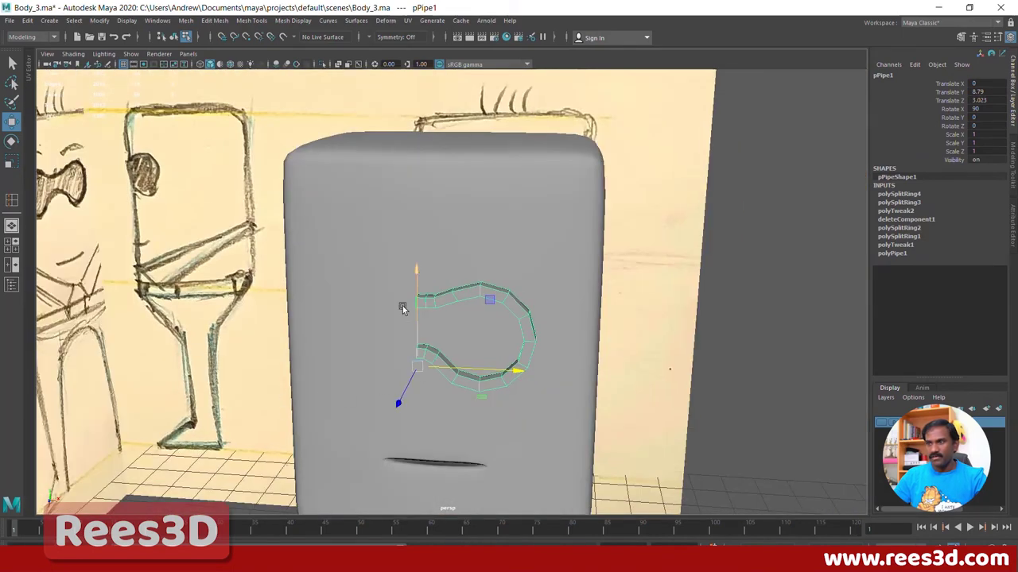
pyautogui.click(124, 22)
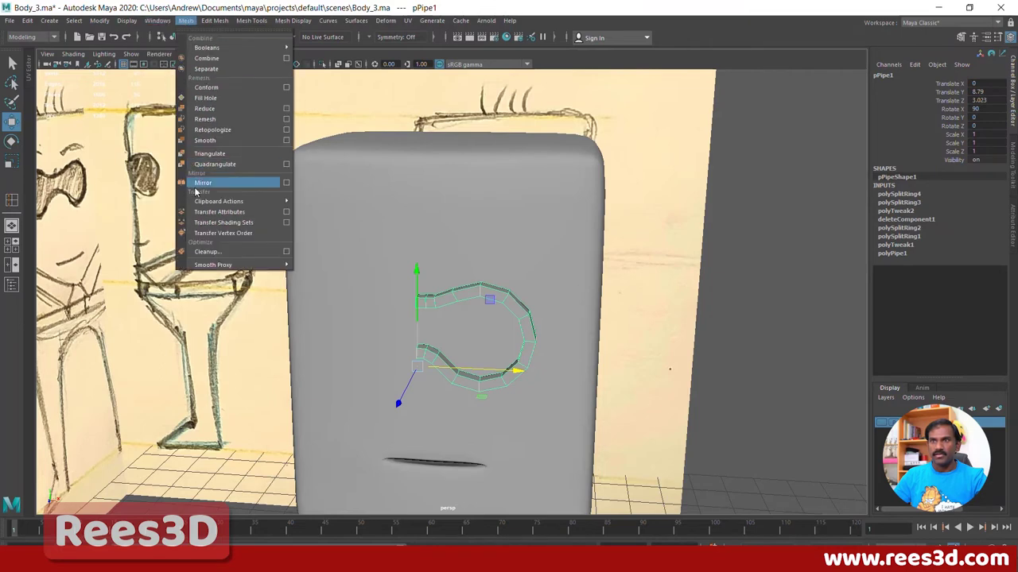
pyautogui.click(202, 183)
# Step: Preview the mirrored glasses frame smoothed and examine its shape against the head
pyautogui.keyDown('alt'); pyautogui.moveTo(416, 309); pyautogui.dragTo(484, 296); pyautogui.keyUp('alt')
pyautogui.click(506, 305)
pyautogui.press('3')
pyautogui.click(564, 300)
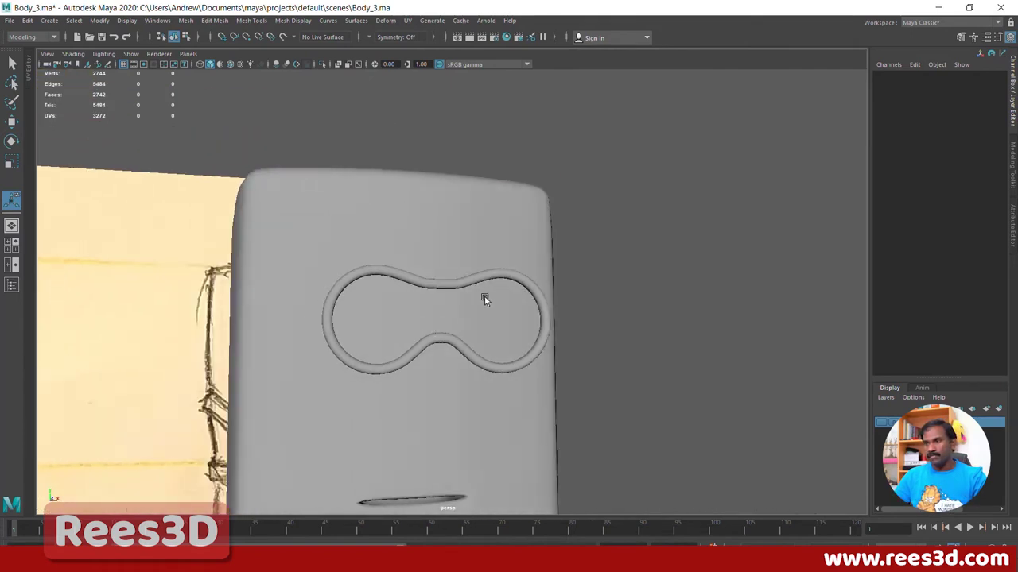
# Step: Select the glasses frame and turn off its smooth preview
pyautogui.click(490, 280)
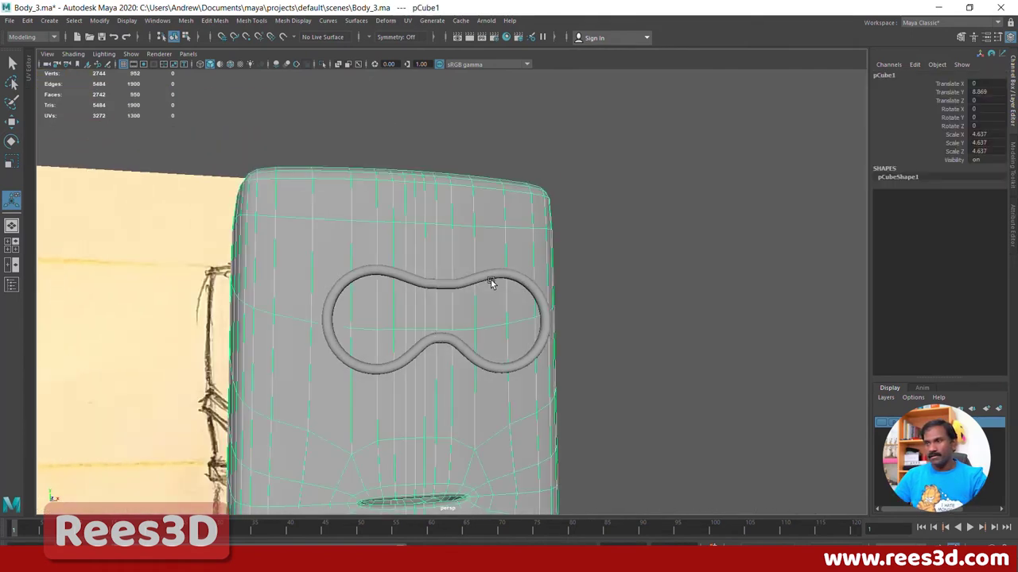
pyautogui.keyDown('shift'); pyautogui.click(548, 314); pyautogui.keyUp('shift')
pyautogui.click(545, 301)
pyautogui.press('1')
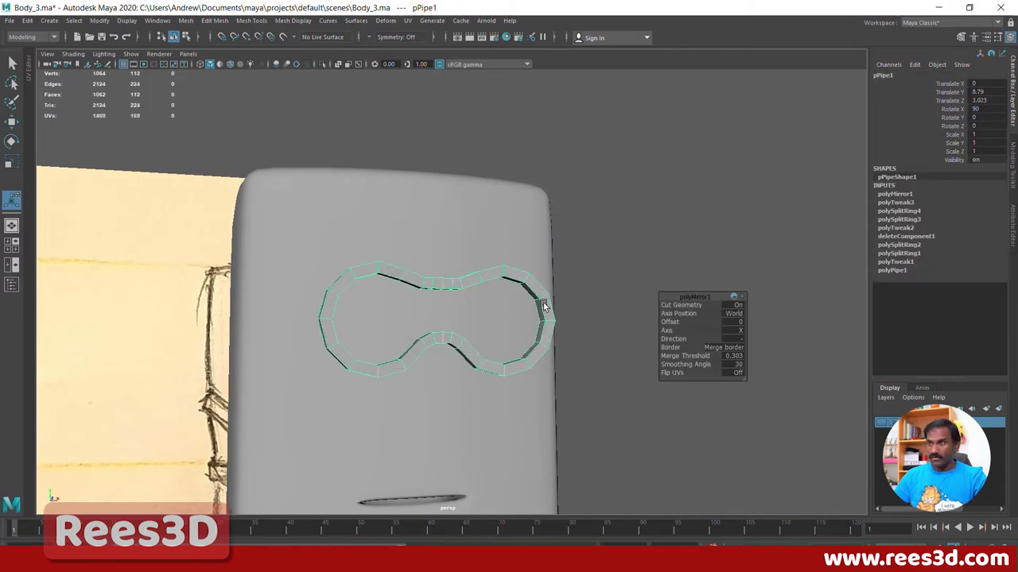
# Step: Select the outer and inner front edge loops of the glasses frame and bevel them
pyautogui.keyDown('alt'); pyautogui.moveTo(516, 329); pyautogui.dragTo(727, 357, button='right'); pyautogui.keyUp('alt')
pyautogui.keyDown('alt'); pyautogui.moveTo(545, 360); pyautogui.dragTo(593, 373); pyautogui.keyUp('alt')
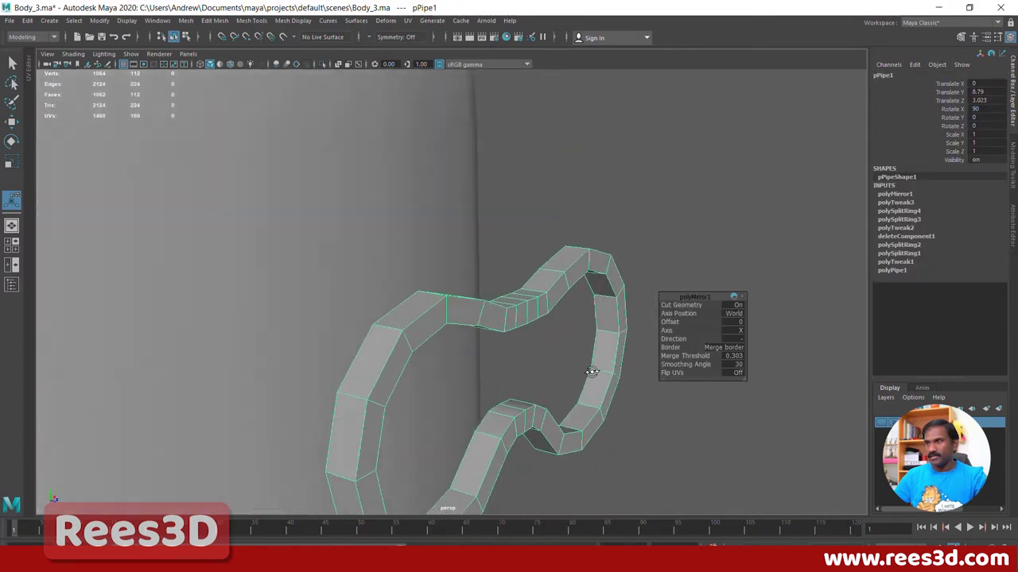
pyautogui.keyDown('alt'); pyautogui.moveTo(593, 373); pyautogui.dragTo(650, 389, button='right'); pyautogui.keyUp('alt')
pyautogui.keyDown('alt'); pyautogui.moveTo(419, 416); pyautogui.dragTo(448, 355); pyautogui.keyUp('alt')
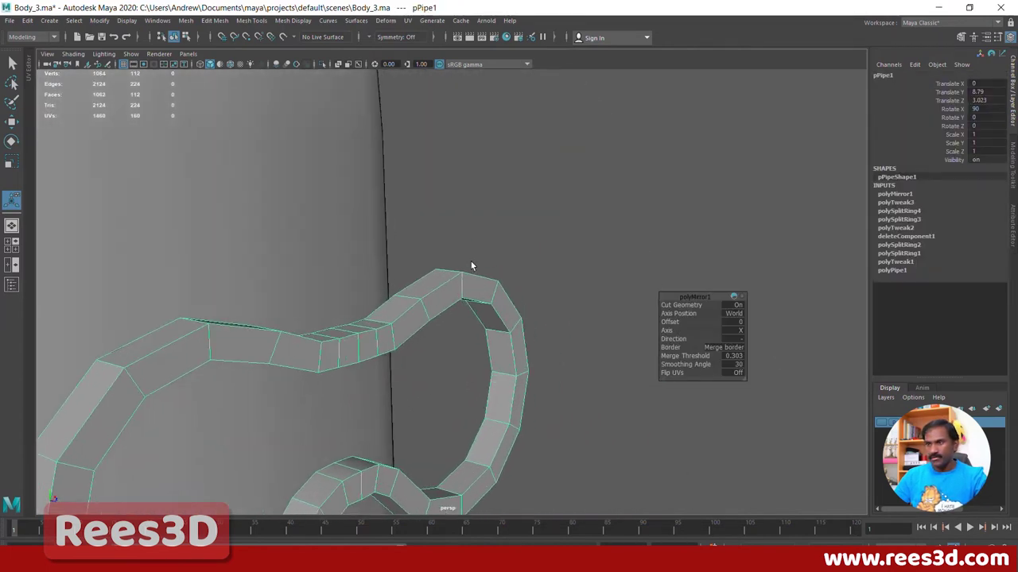
pyautogui.moveTo(471, 266); pyautogui.dragTo(472, 213, button='right')
pyautogui.doubleClick(442, 282)
pyautogui.keyDown('alt'); pyautogui.moveTo(548, 351); pyautogui.dragTo(411, 361, button='right'); pyautogui.keyUp('alt')
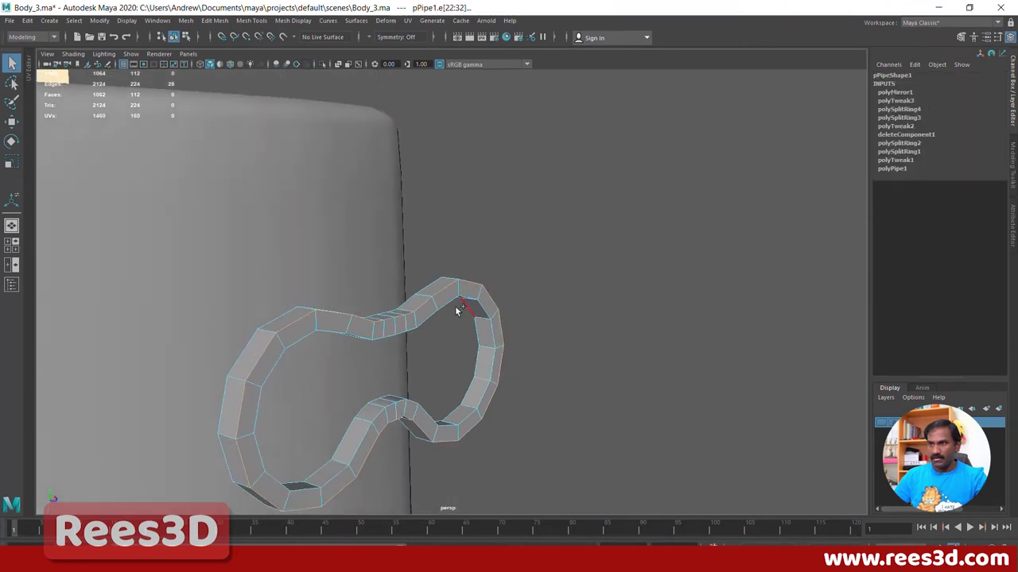
pyautogui.keyDown('alt'); pyautogui.moveTo(464, 424); pyautogui.dragTo(402, 421); pyautogui.keyUp('alt')
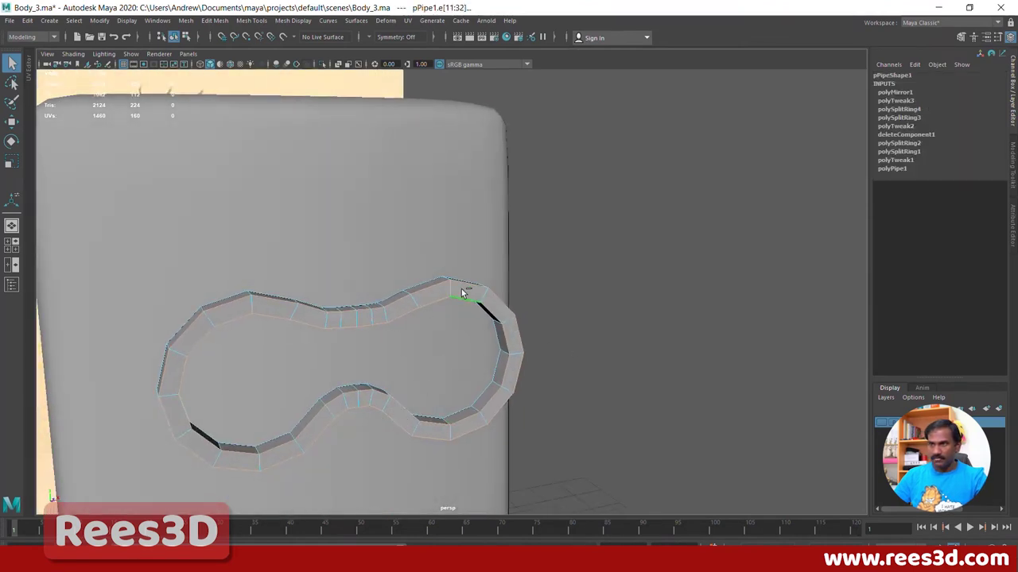
pyautogui.keyDown('shift'); pyautogui.moveTo(462, 290); pyautogui.dragTo(502, 290, button='right'); pyautogui.keyUp('shift')
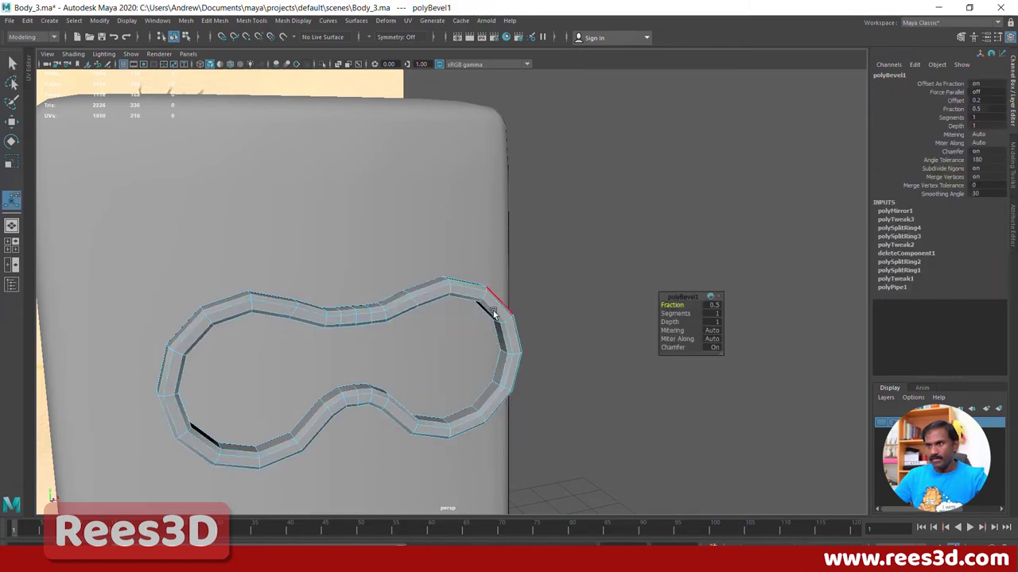
# Step: Set the bevel fraction to 0.2 with 1 segment, return to object mode and clear the selection
pyautogui.keyDown('alt'); pyautogui.moveTo(503, 290); pyautogui.dragTo(454, 334); pyautogui.keyUp('alt')
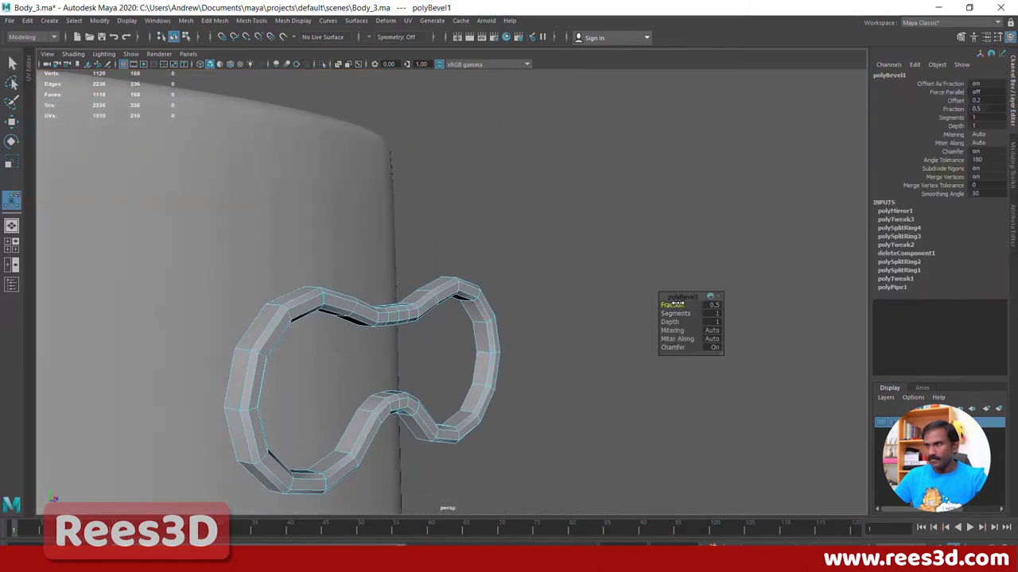
pyautogui.moveTo(675, 304); pyautogui.dragTo(674, 305)
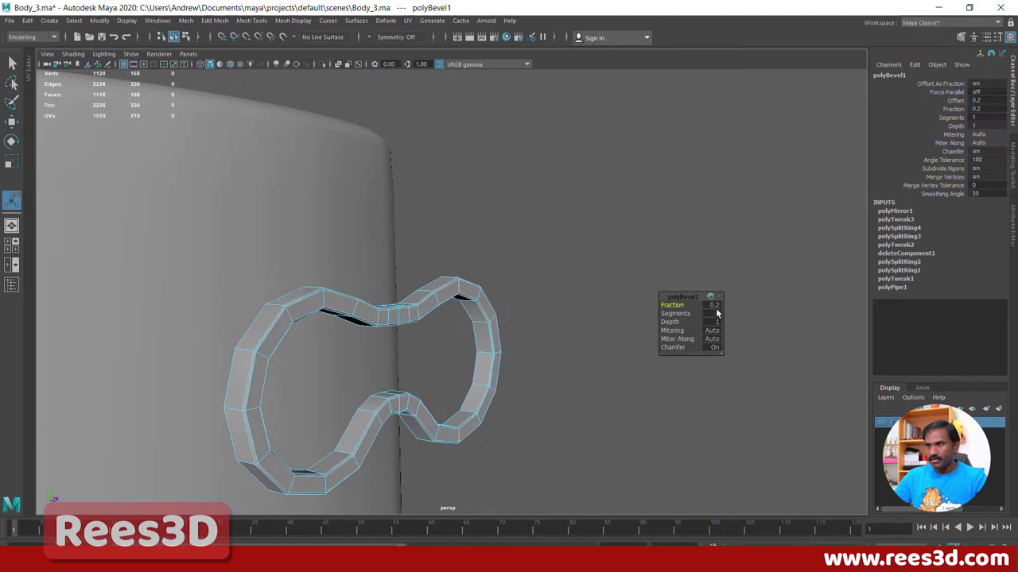
pyautogui.moveTo(688, 313); pyautogui.dragTo(687, 313)
pyautogui.moveTo(488, 274); pyautogui.dragTo(490, 334, button='right')
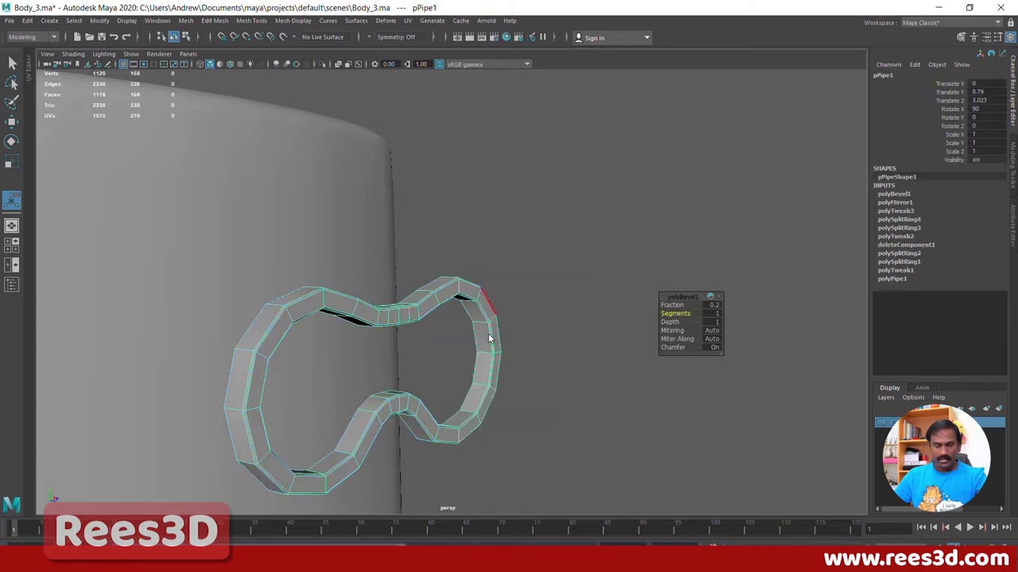
pyautogui.click(588, 281)
# Step: Preview the glasses frame smoothed and move it back against the head's front face, to about 1.88 in Z
pyautogui.keyDown('alt'); pyautogui.moveTo(536, 325); pyautogui.dragTo(408, 353); pyautogui.keyUp('alt')
pyautogui.click(454, 290)
pyautogui.press('w')
pyautogui.keyDown('alt'); pyautogui.moveTo(408, 353); pyautogui.dragTo(407, 383); pyautogui.keyUp('alt')
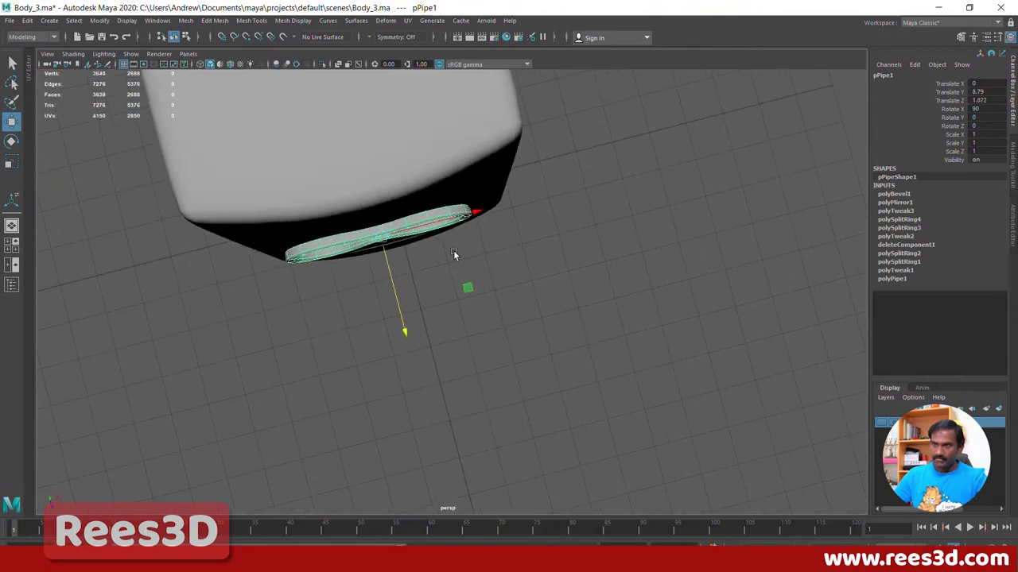
pyautogui.keyDown('alt'); pyautogui.moveTo(389, 302); pyautogui.dragTo(482, 270); pyautogui.keyUp('alt')
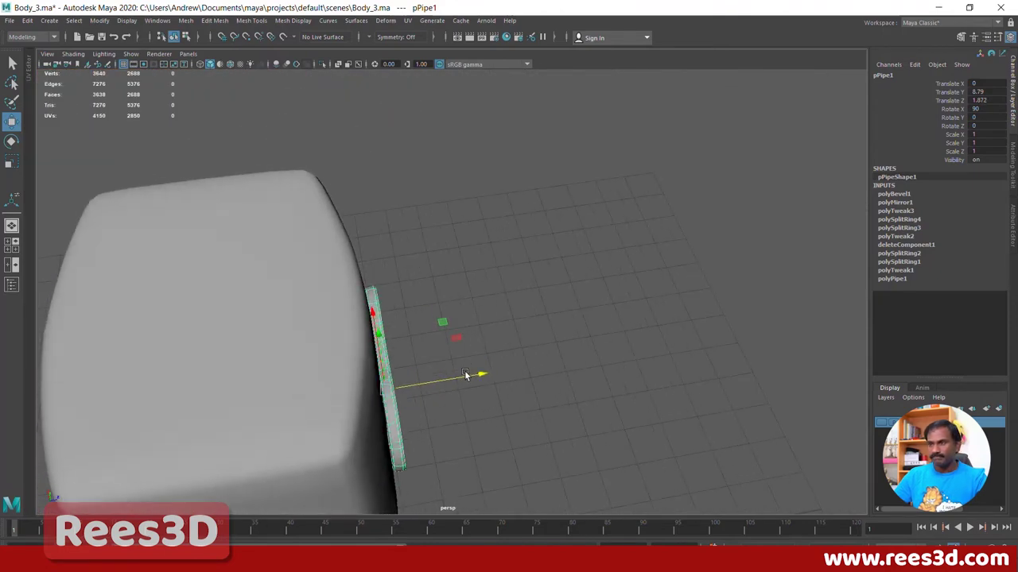
pyautogui.moveTo(465, 375); pyautogui.dragTo(454, 431)
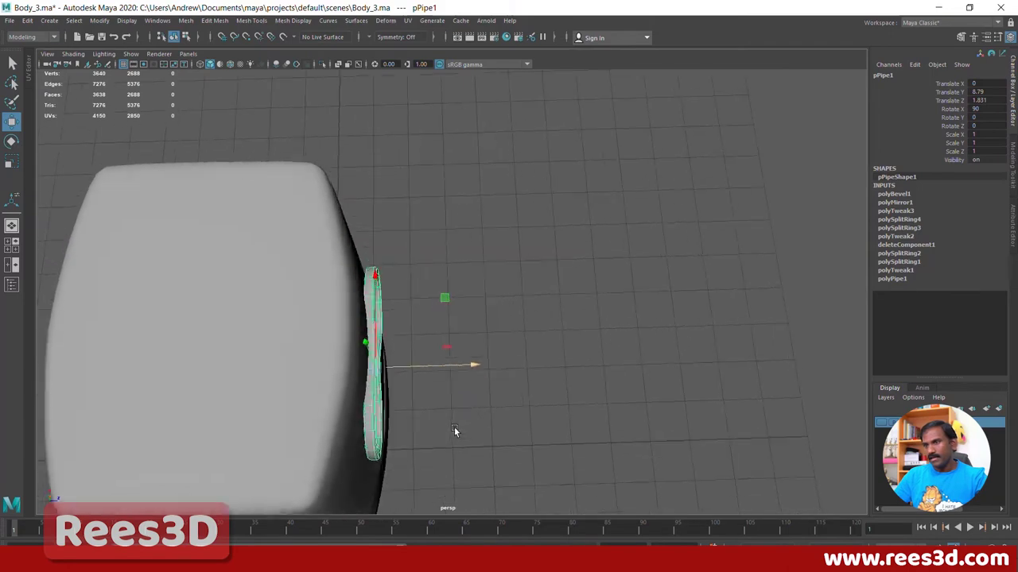
pyautogui.moveTo(474, 374); pyautogui.dragTo(477, 363)
pyautogui.keyDown('alt'); pyautogui.moveTo(477, 411); pyautogui.dragTo(421, 398); pyautogui.keyUp('alt')
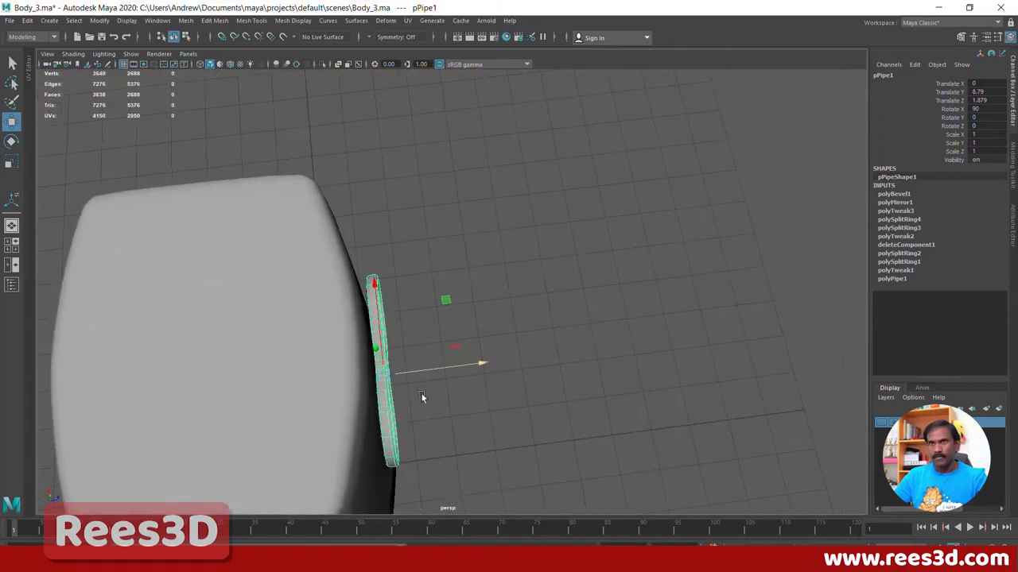
# Step: Add a nonlinear Bend deformer to the glasses frame
pyautogui.click(54, 37)
pyautogui.click(48, 71)
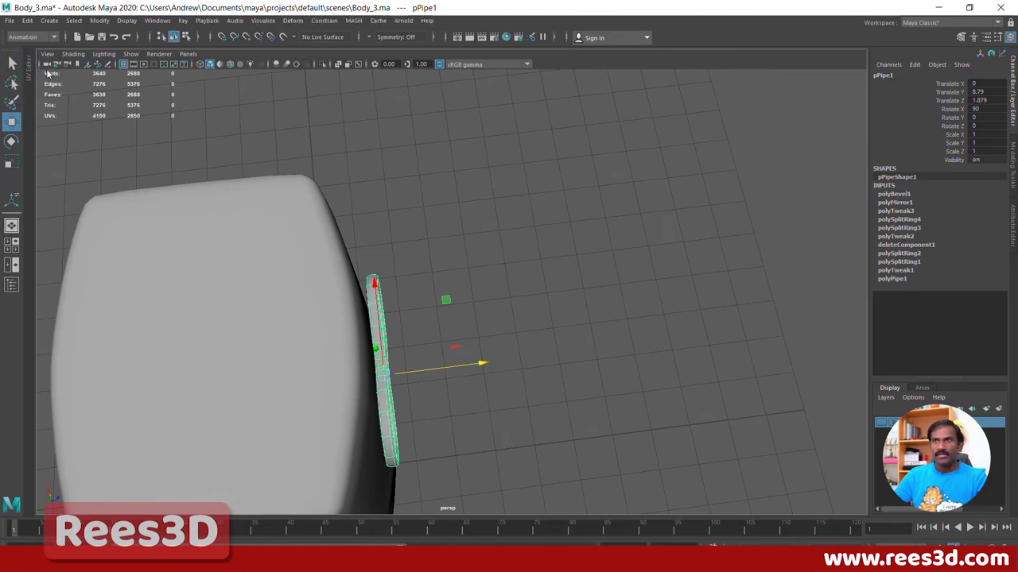
pyautogui.click(291, 20)
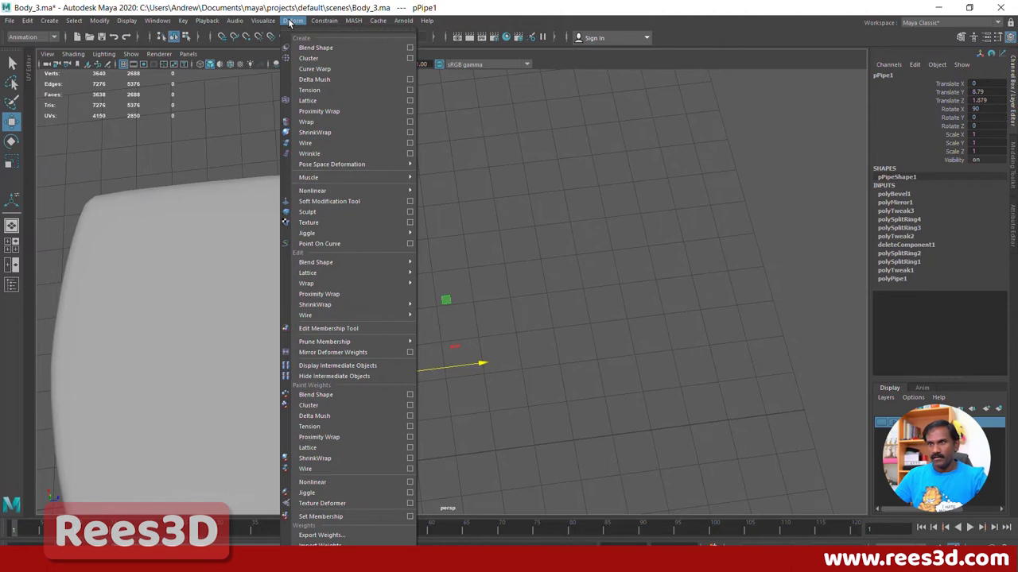
pyautogui.moveTo(379, 193)
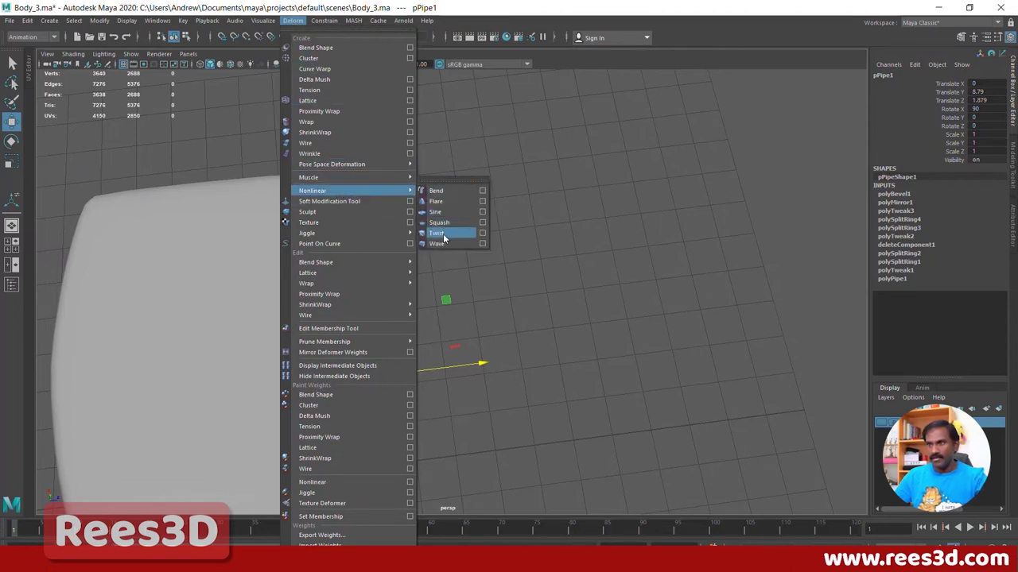
pyautogui.click(449, 190)
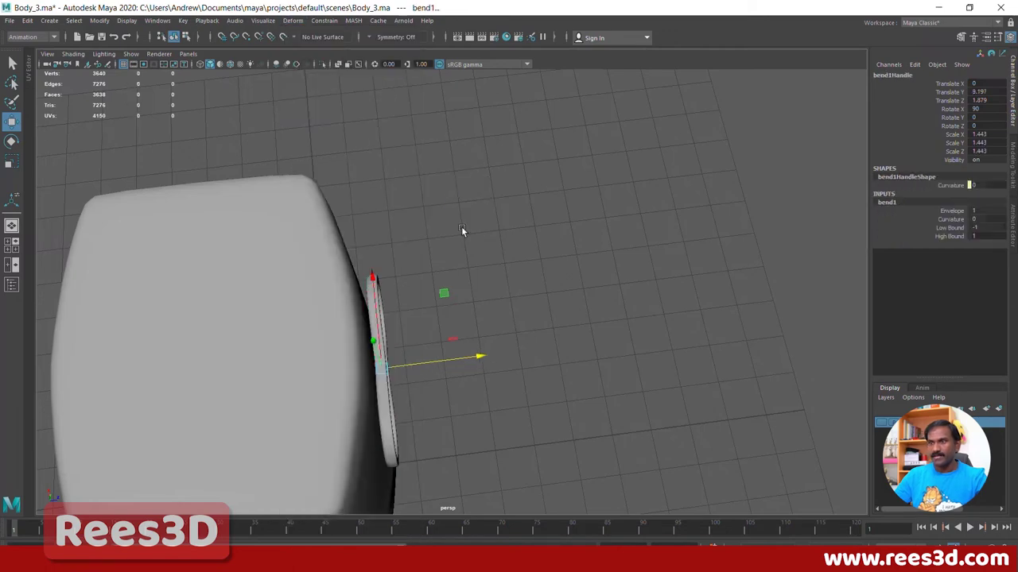
# Step: Raise the bend curvature to about 12.6 and rotate the bend handle to 90 in Y so it runs along the frame's width
pyautogui.keyDown('alt'); pyautogui.moveTo(477, 348); pyautogui.dragTo(393, 311); pyautogui.keyUp('alt')
pyautogui.keyDown('alt'); pyautogui.moveTo(394, 312); pyautogui.dragTo(440, 317, button='right'); pyautogui.keyUp('alt')
pyautogui.keyDown('alt'); pyautogui.moveTo(448, 309); pyautogui.dragTo(502, 302, button='middle'); pyautogui.keyUp('alt')
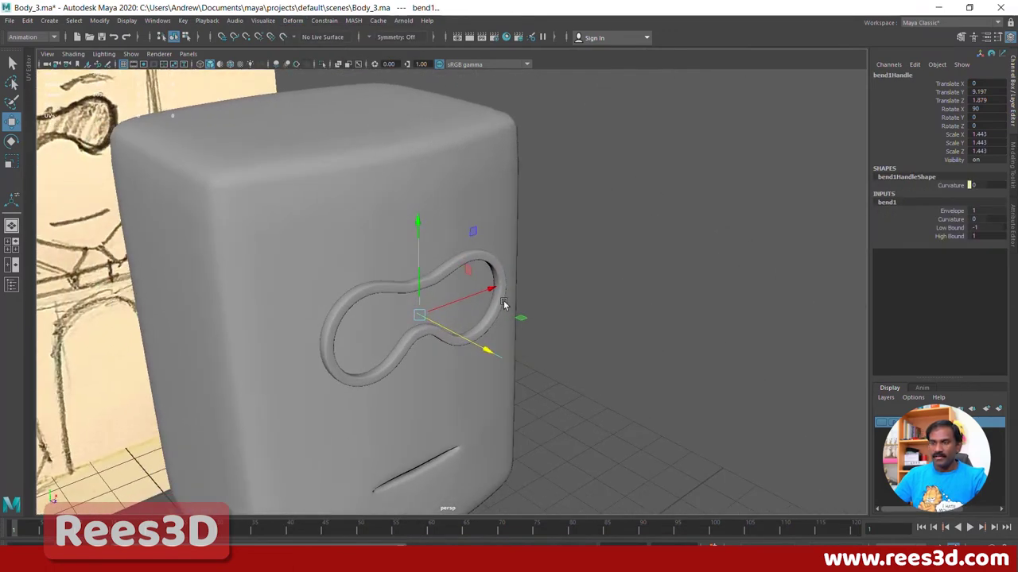
pyautogui.click(950, 220)
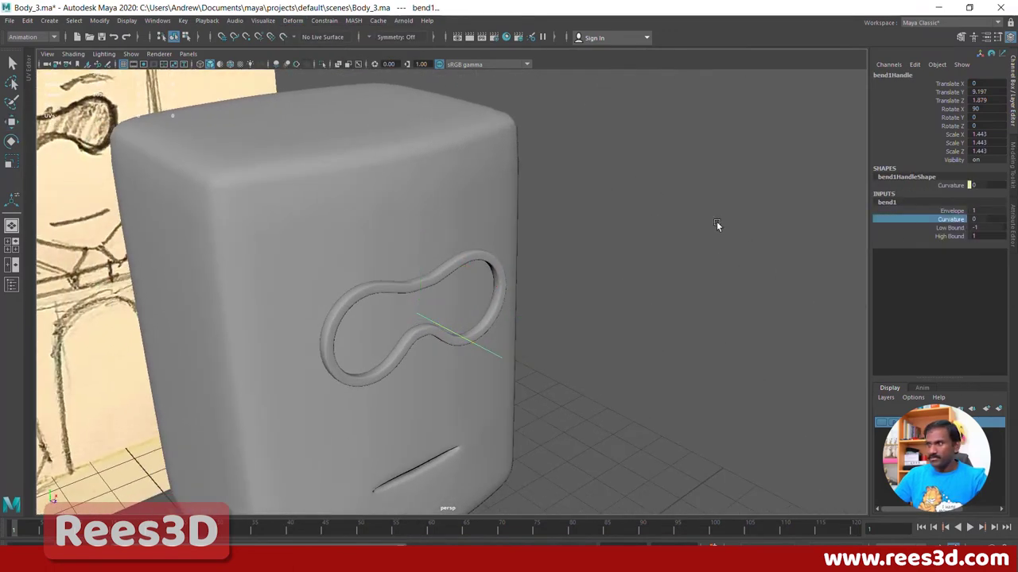
pyautogui.moveTo(716, 223); pyautogui.dragTo(722, 225, button='middle')
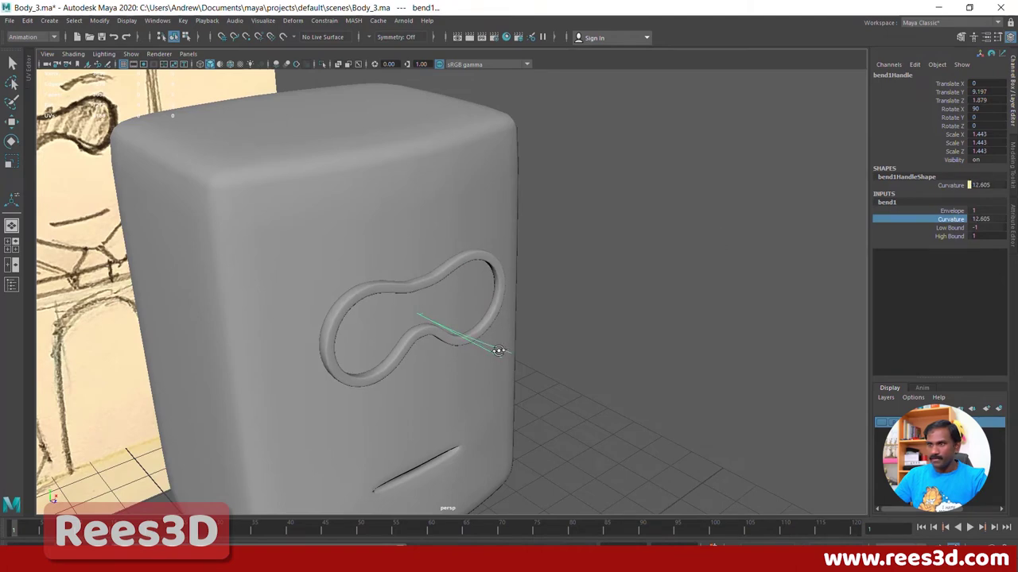
pyautogui.keyDown('alt'); pyautogui.moveTo(496, 350); pyautogui.dragTo(431, 329); pyautogui.keyUp('alt')
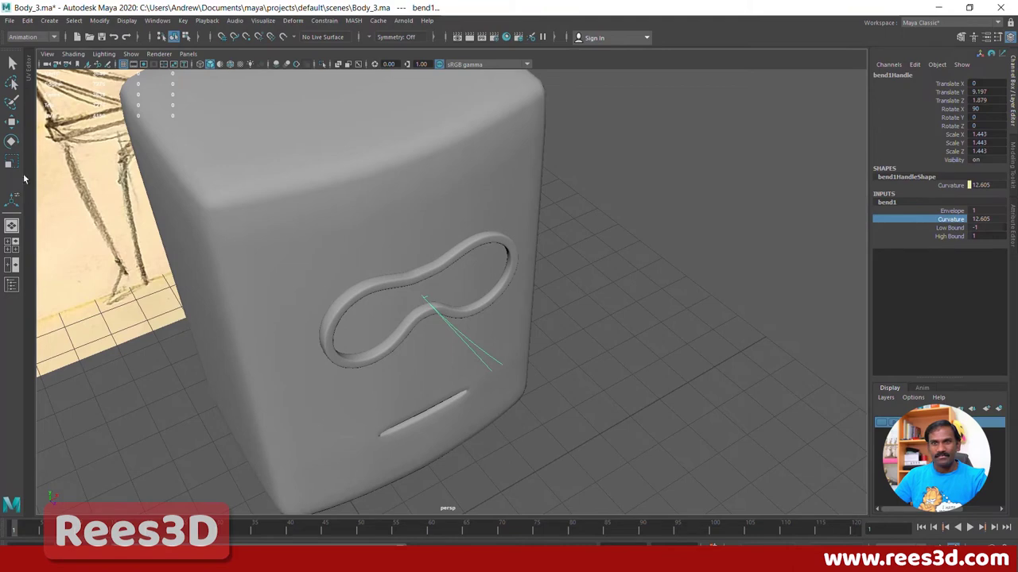
pyautogui.click(12, 142)
pyautogui.moveTo(365, 360); pyautogui.dragTo(504, 354)
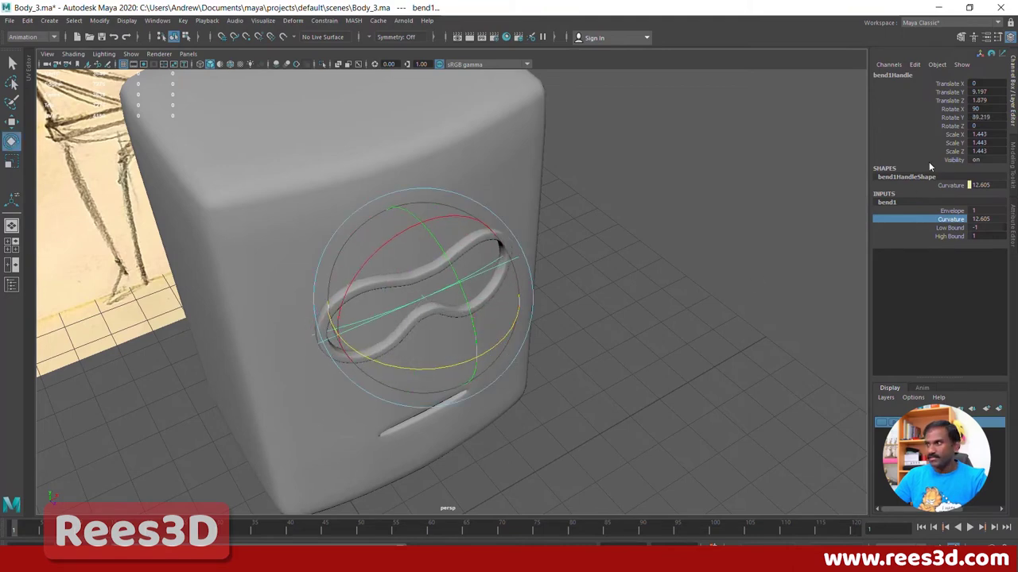
pyautogui.doubleClick(999, 117)
pyautogui.write('90')
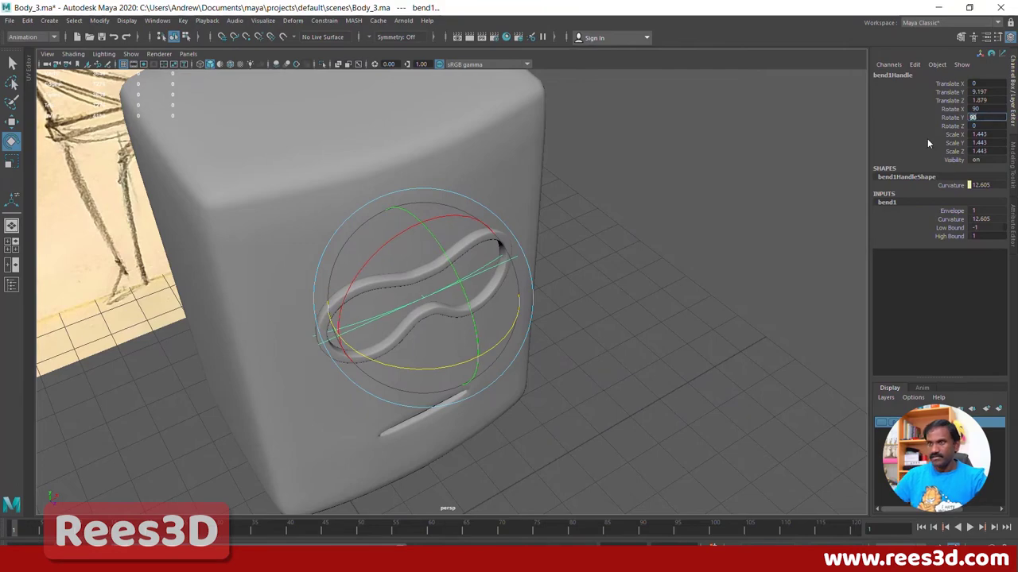
# Step: Try a bend curvature of 10 on the glasses frame, and settle on 12
pyautogui.keyDown('alt'); pyautogui.moveTo(592, 225); pyautogui.dragTo(517, 281); pyautogui.keyUp('alt')
pyautogui.keyDown('alt'); pyautogui.moveTo(423, 266); pyautogui.dragTo(598, 248); pyautogui.keyUp('alt')
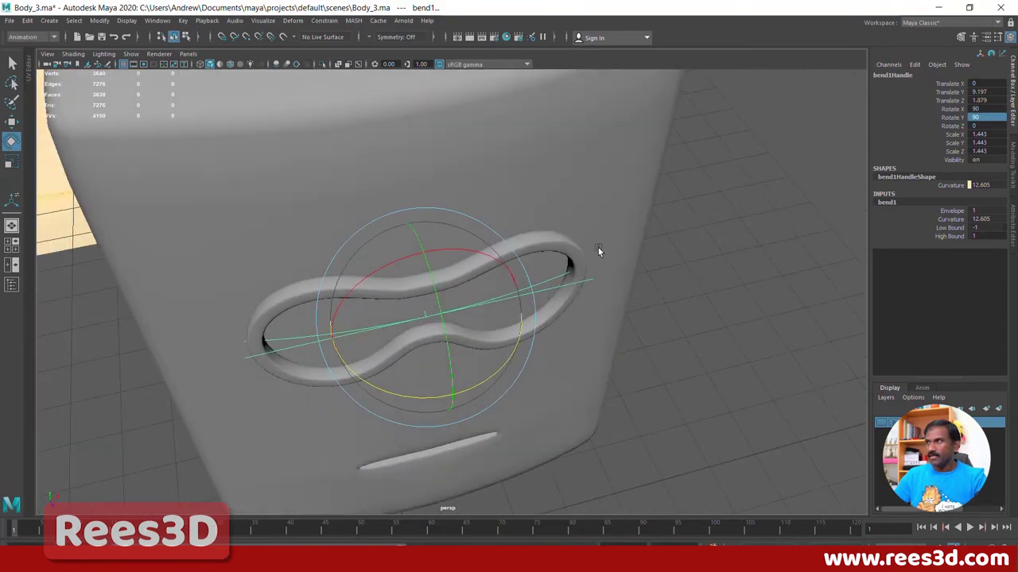
pyautogui.click(994, 218)
pyautogui.write('10')
pyautogui.press('Return')
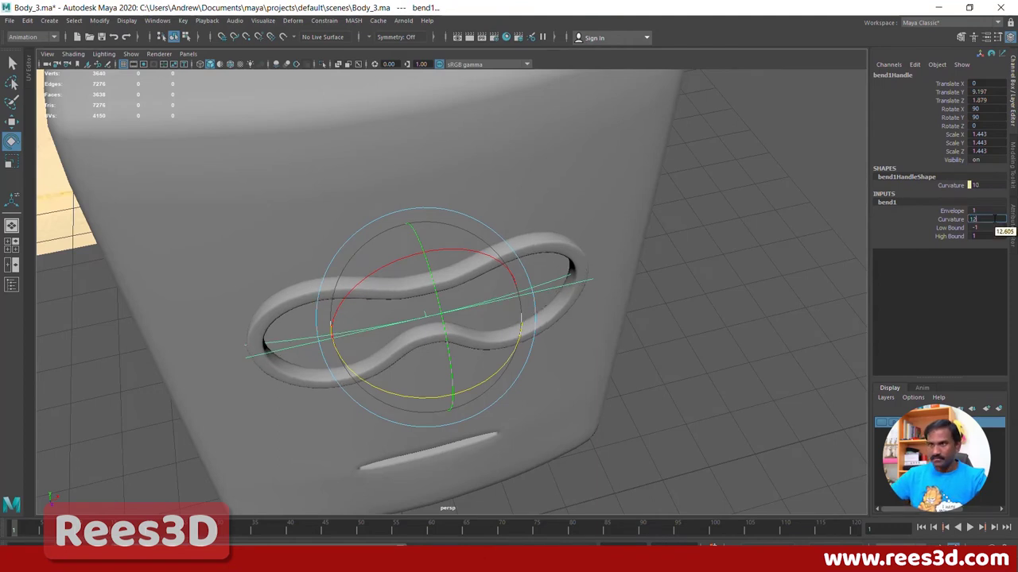
pyautogui.write('12')
pyautogui.press('Return')
# Step: Move the bent glasses frame along Z to about 1.85 so it sits against the curved face
pyautogui.keyDown('alt'); pyautogui.moveTo(363, 341); pyautogui.dragTo(345, 327); pyautogui.keyUp('alt')
pyautogui.click(12, 123)
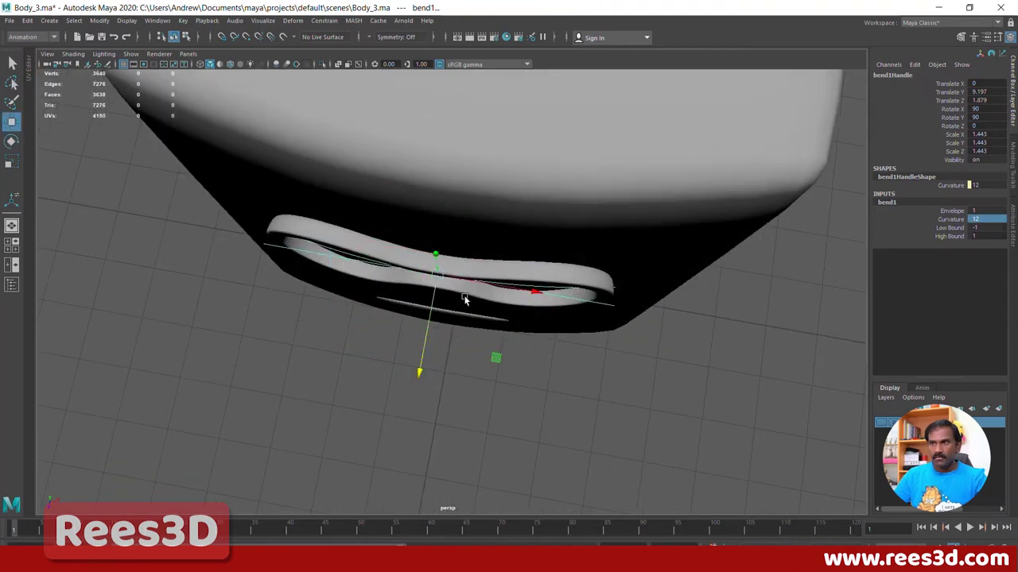
pyautogui.click(490, 272)
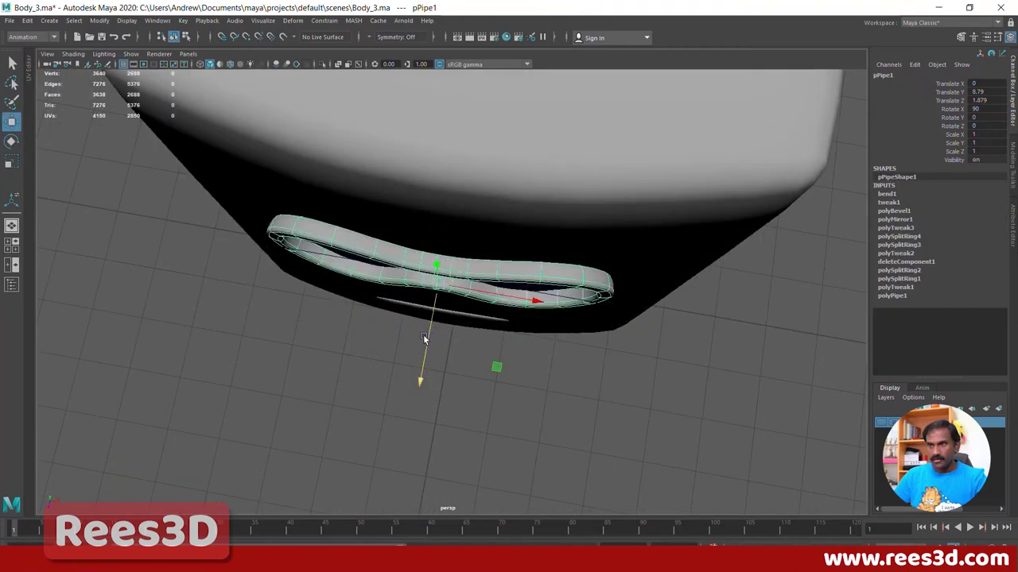
pyautogui.moveTo(426, 356); pyautogui.dragTo(479, 294)
pyautogui.hotkey('ctrl', 'z')
pyautogui.click(549, 286)
# Step: Delete all construction history in the scene to bake the bend into the glasses frame, and clear the selection
pyautogui.click(488, 275)
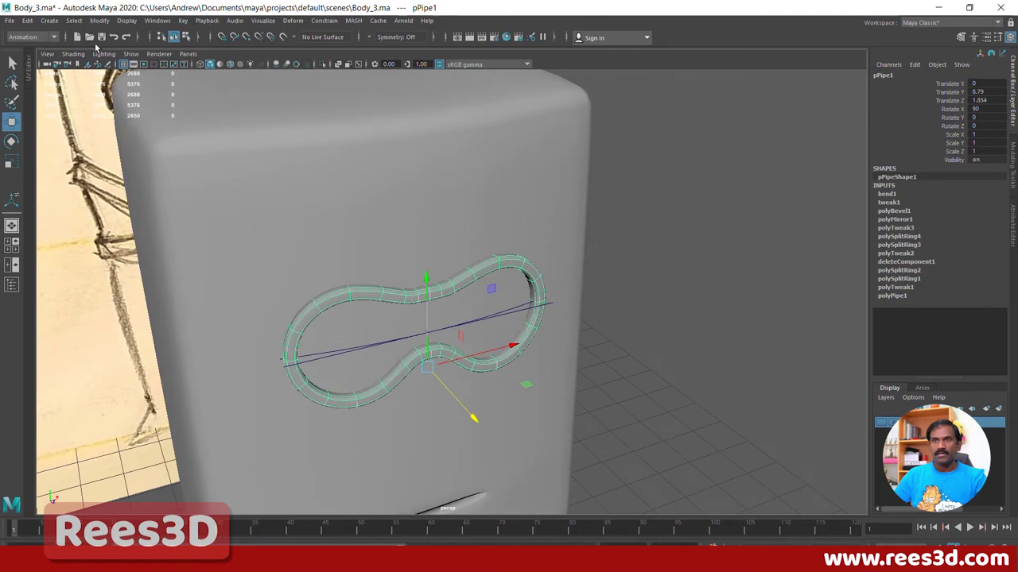
pyautogui.click(27, 20)
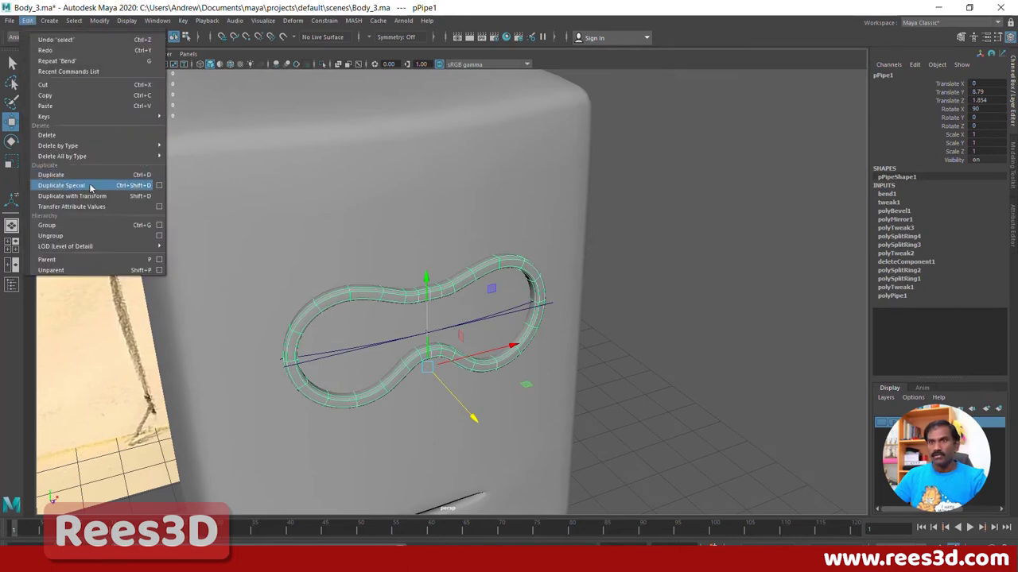
pyautogui.moveTo(155, 146)
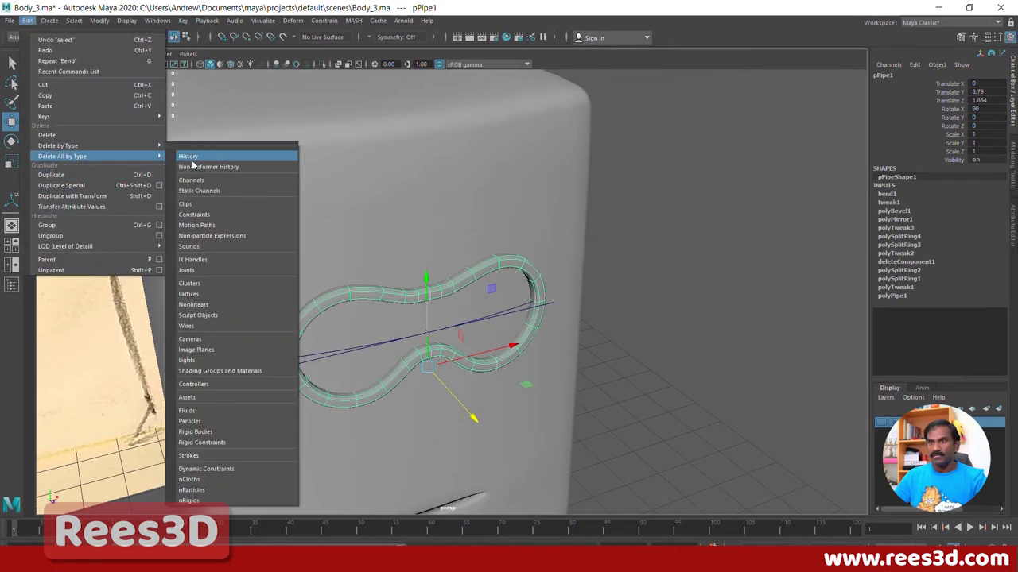
pyautogui.click(191, 156)
pyautogui.click(615, 418)
# Step: Create a polygon plane at the origin in front of the head
pyautogui.moveTo(616, 419)
pyautogui.keyDown('alt'); pyautogui.mouseDown()
pyautogui.moveTo(416, 386)
pyautogui.moveTo(536, 386)
pyautogui.moveTo(531, 461)
pyautogui.moveTo(427, 463)
pyautogui.moveTo(320, 413)
pyautogui.moveTo(325, 400)
pyautogui.moveTo(477, 404)
pyautogui.moveTo(365, 409)
pyautogui.mouseUp(); pyautogui.keyUp('alt')
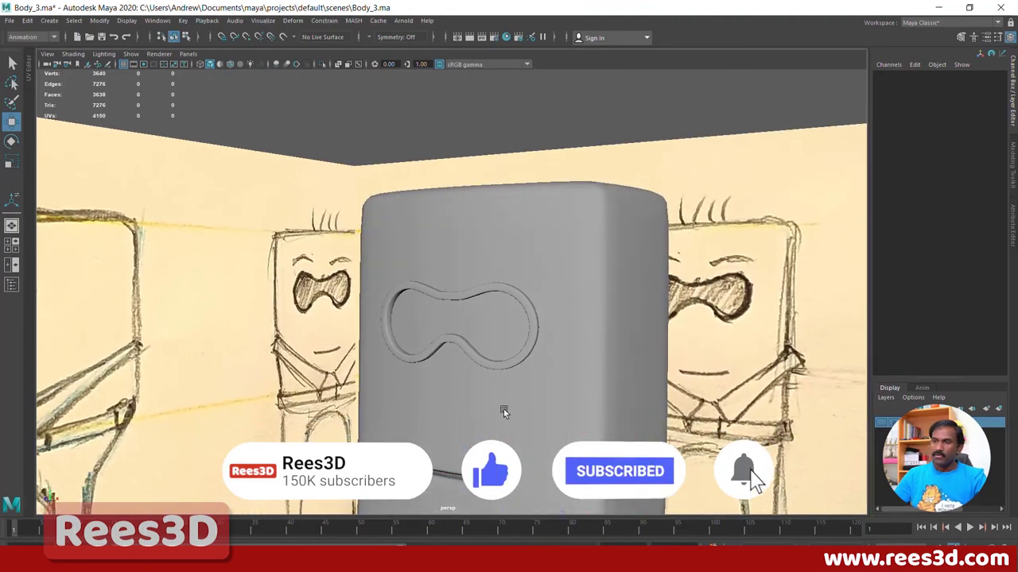
pyautogui.keyDown('alt'); pyautogui.moveTo(503, 409); pyautogui.dragTo(642, 391); pyautogui.keyUp('alt')
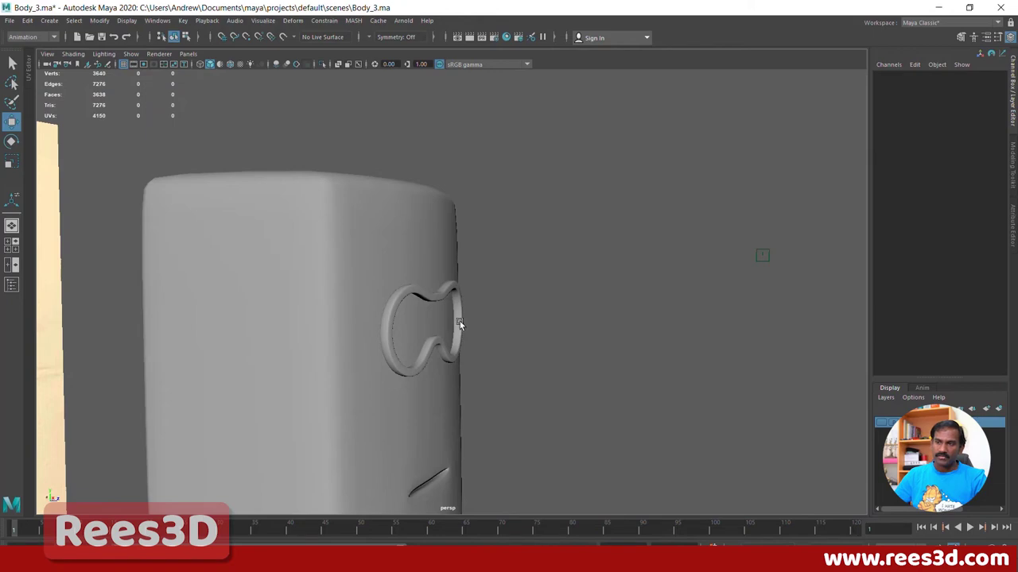
pyautogui.moveTo(459, 321)
pyautogui.keyDown('alt'); pyautogui.mouseDown()
pyautogui.moveTo(402, 399)
pyautogui.moveTo(353, 398)
pyautogui.moveTo(177, 135)
pyautogui.mouseUp(); pyautogui.keyUp('alt')
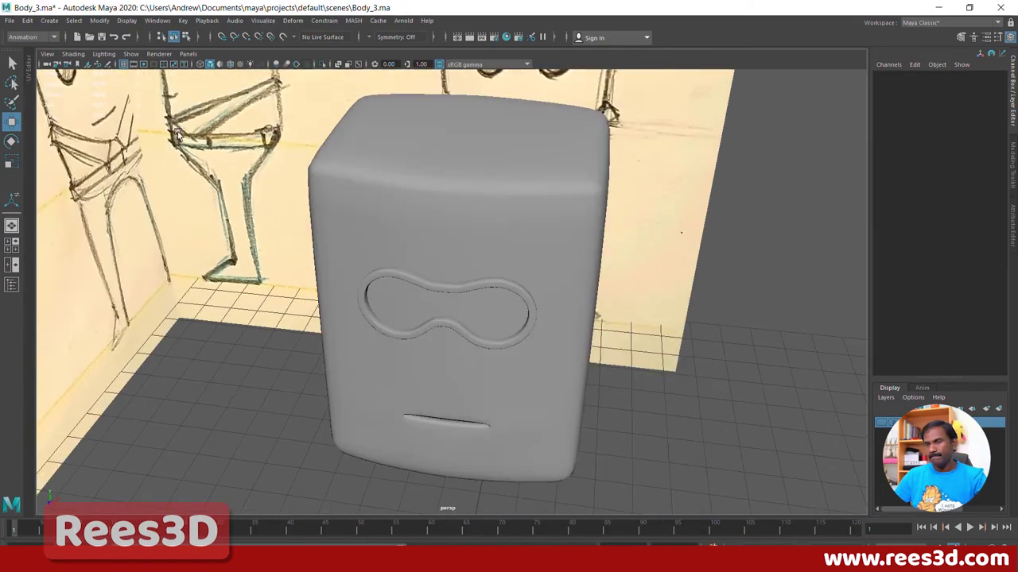
pyautogui.click(50, 21)
pyautogui.moveTo(65, 60)
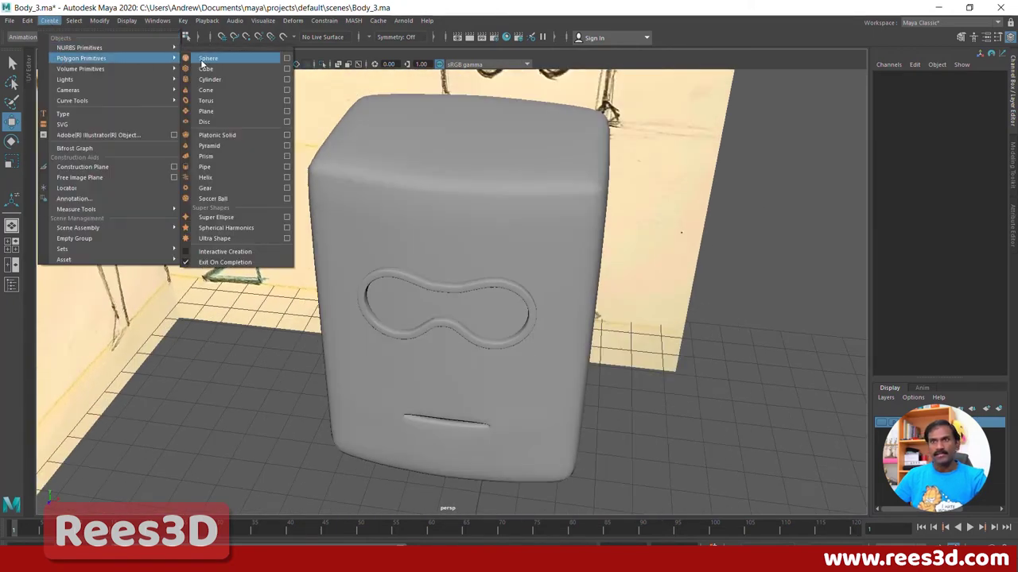
pyautogui.click(217, 112)
pyautogui.keyDown('alt'); pyautogui.moveTo(589, 357); pyautogui.dragTo(434, 422, button='right'); pyautogui.keyUp('alt')
pyautogui.moveTo(434, 422)
pyautogui.keyDown('alt'); pyautogui.mouseDown()
pyautogui.moveTo(449, 424)
pyautogui.moveTo(444, 437)
pyautogui.mouseUp(); pyautogui.keyUp('alt')
# Step: Stand the new plane upright by setting its X rotation to 90
pyautogui.press('e')
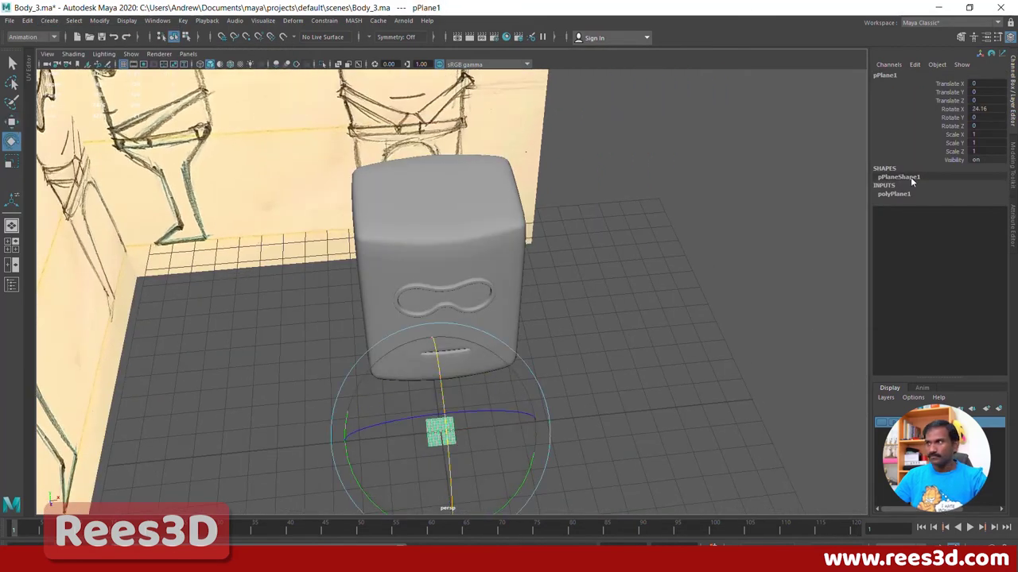
pyautogui.click(976, 110)
pyautogui.write('90')
pyautogui.press('Return')
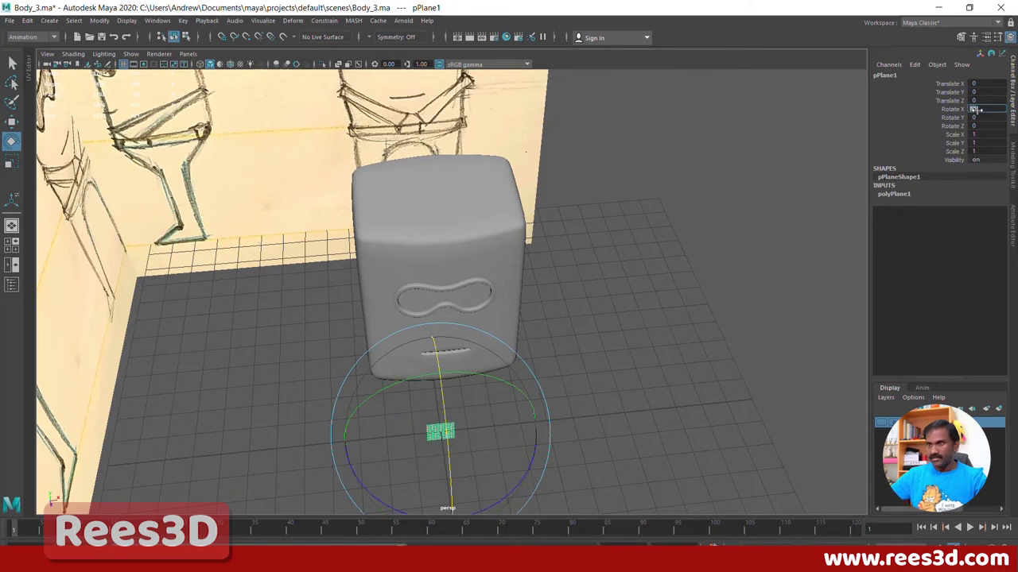
# Step: Move the upright plane to about 8.949 in Y and 1.887 in Z, placing it over the glasses frame
pyautogui.moveTo(348, 415)
pyautogui.keyDown('alt'); pyautogui.mouseDown()
pyautogui.moveTo(425, 407)
pyautogui.moveTo(488, 431)
pyautogui.moveTo(353, 469)
pyautogui.moveTo(439, 499)
pyautogui.mouseUp(); pyautogui.keyUp('alt')
pyautogui.press('w')
pyautogui.moveTo(405, 447); pyautogui.dragTo(405, 299)
pyautogui.moveTo(469, 322); pyautogui.dragTo(500, 342)
pyautogui.keyDown('alt'); pyautogui.moveTo(501, 342); pyautogui.dragTo(342, 337); pyautogui.keyUp('alt')
pyautogui.keyDown('alt'); pyautogui.moveTo(342, 338); pyautogui.dragTo(761, 373, button='right'); pyautogui.keyUp('alt')
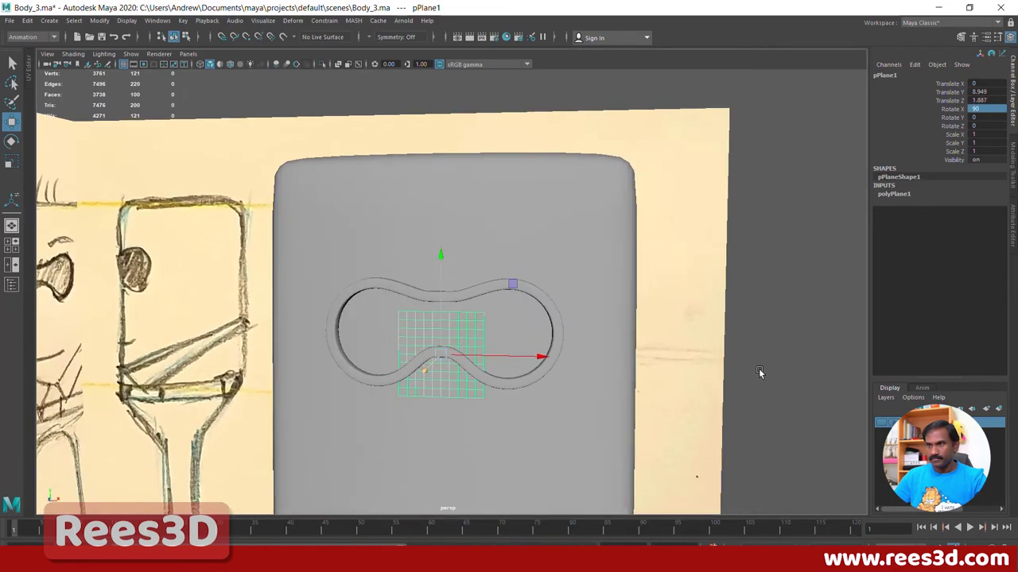
pyautogui.keyDown('alt'); pyautogui.moveTo(493, 407); pyautogui.dragTo(456, 408); pyautogui.keyUp('alt')
pyautogui.keyDown('alt'); pyautogui.moveTo(455, 408); pyautogui.dragTo(524, 401, button='right'); pyautogui.keyUp('alt')
# Step: Reduce the plane's width and height subdivisions to 1 each
pyautogui.click(921, 197)
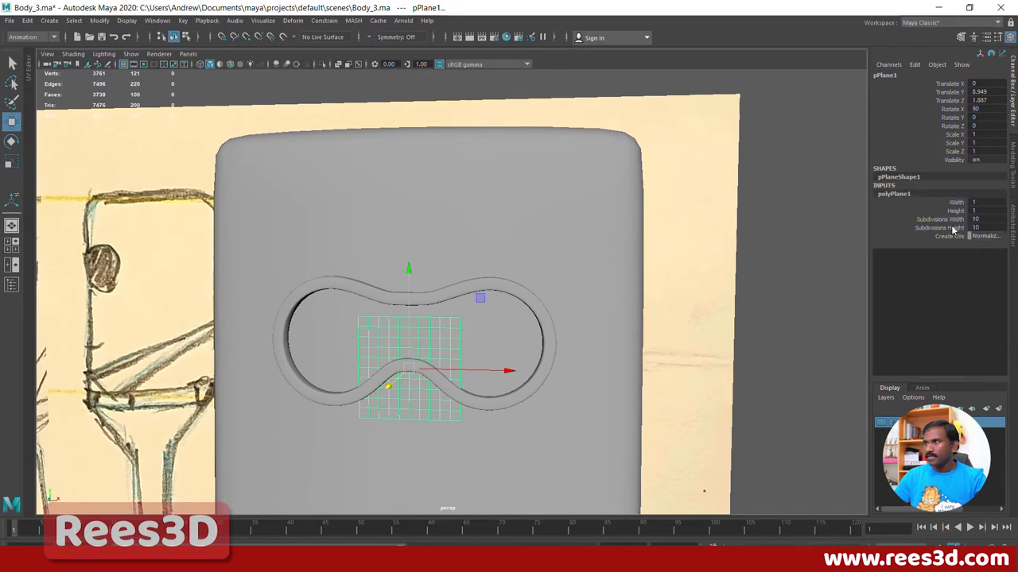
pyautogui.moveTo(946, 220); pyautogui.dragTo(869, 227)
pyautogui.moveTo(744, 224); pyautogui.dragTo(651, 240, button='middle')
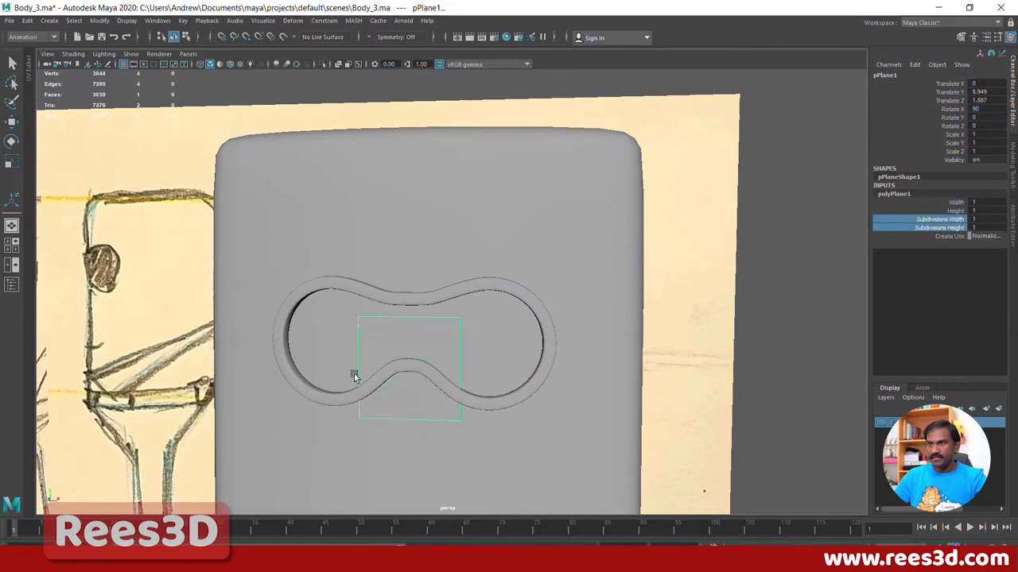
# Step: Raise the plane to about 9.231 in Y and widen it to an X scale of about 2.794 to span the frame
pyautogui.press('w')
pyautogui.moveTo(406, 343); pyautogui.dragTo(411, 310)
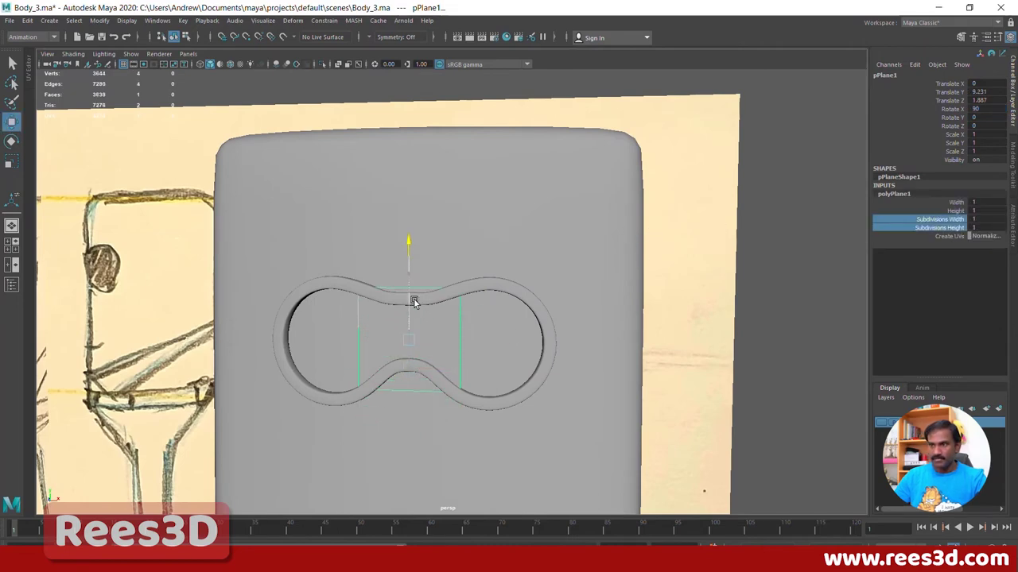
pyautogui.press('r')
pyautogui.moveTo(509, 342); pyautogui.dragTo(681, 348)
pyautogui.keyDown('alt'); pyautogui.moveTo(564, 416); pyautogui.dragTo(812, 382); pyautogui.keyUp('alt')
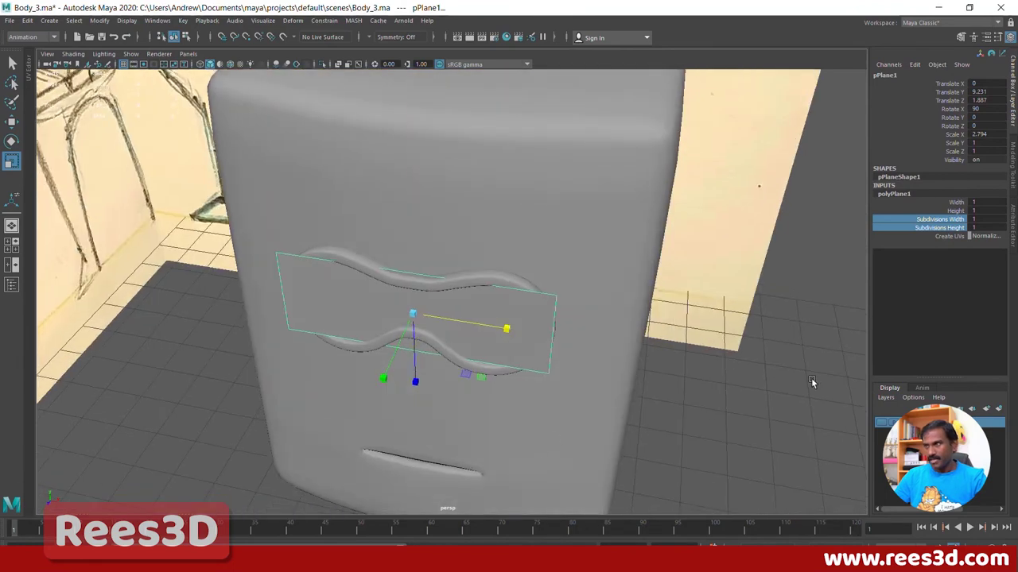
# Step: Set the plane's width subdivisions to 7, keeping a single height subdivision
pyautogui.click(944, 228)
pyautogui.moveTo(493, 278); pyautogui.dragTo(515, 263, button='middle')
pyautogui.hotkey('ctrl', 'z')
pyautogui.click(934, 211)
pyautogui.click(938, 220)
pyautogui.keyDown('alt'); pyautogui.moveTo(514, 263); pyautogui.dragTo(470, 292); pyautogui.keyUp('alt')
# Step: Apply a nonlinear Bend deformer to the plane with a curvature of 10
pyautogui.click(292, 20)
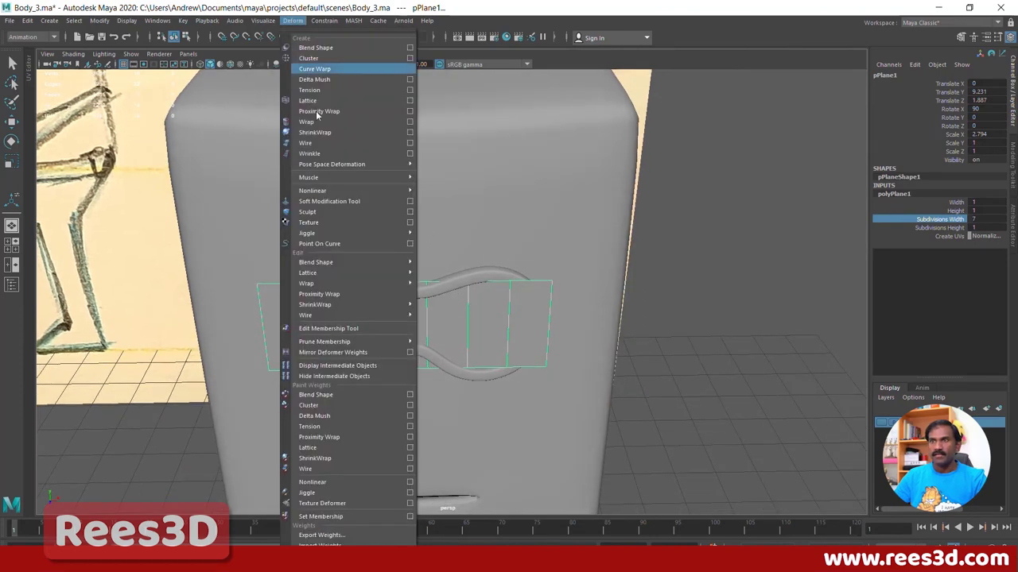
pyautogui.moveTo(392, 190)
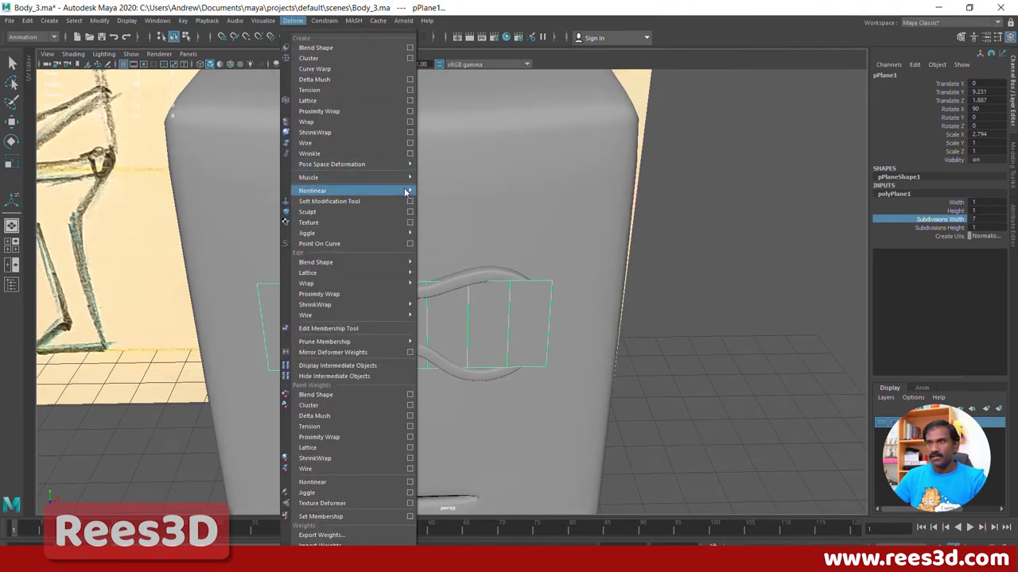
pyautogui.click(434, 191)
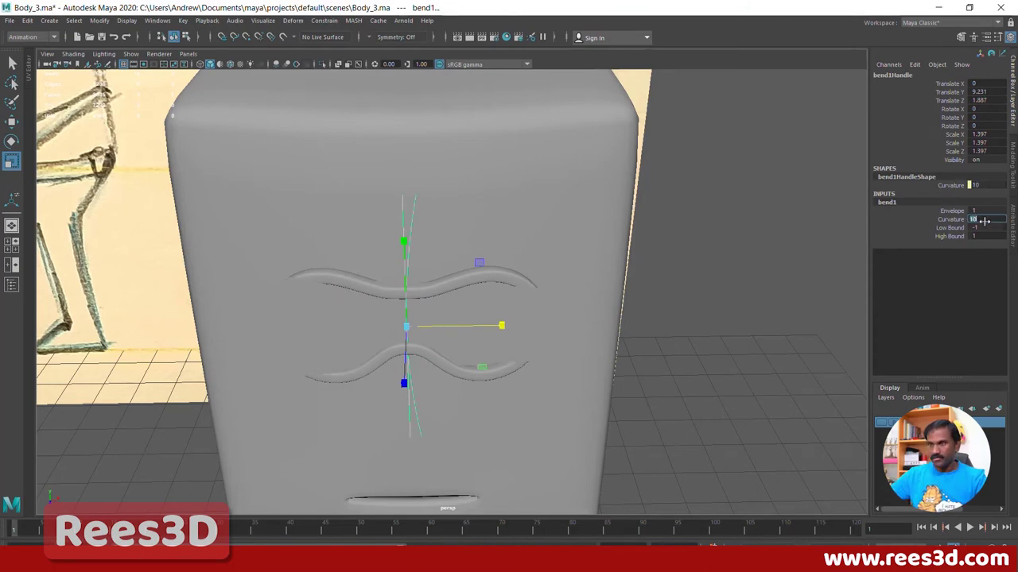
pyautogui.keyDown('alt'); pyautogui.moveTo(367, 337); pyautogui.dragTo(388, 334); pyautogui.keyUp('alt')
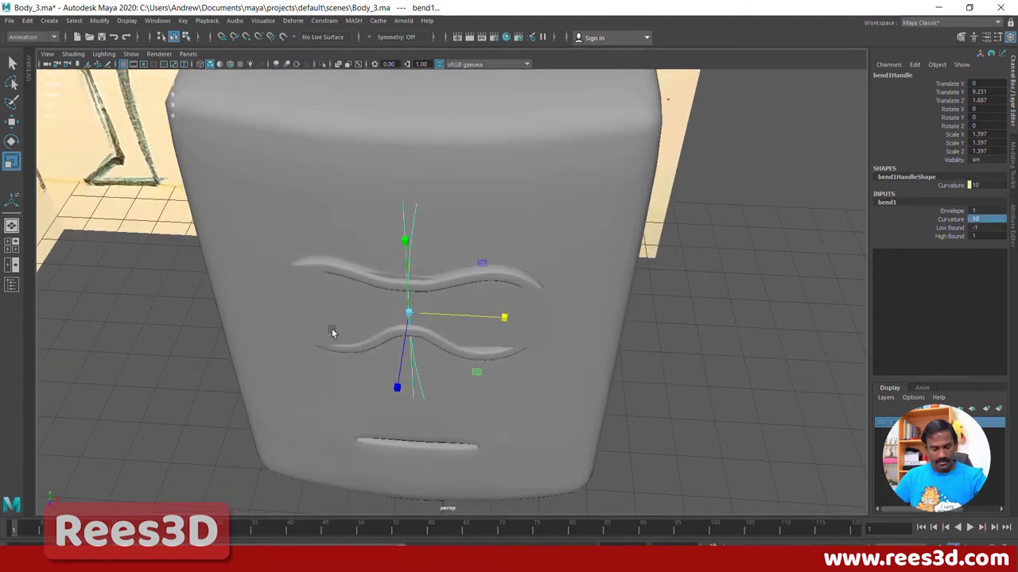
# Step: Turn the bend handle horizontal by setting its Z rotation to 90
pyautogui.click(11, 142)
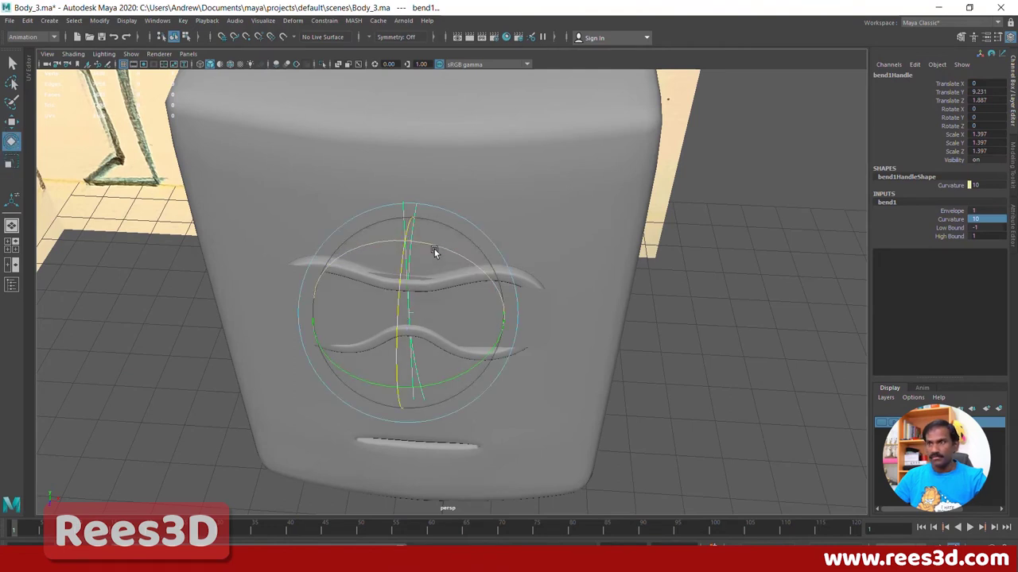
pyautogui.moveTo(434, 249); pyautogui.dragTo(512, 317)
pyautogui.click(995, 124)
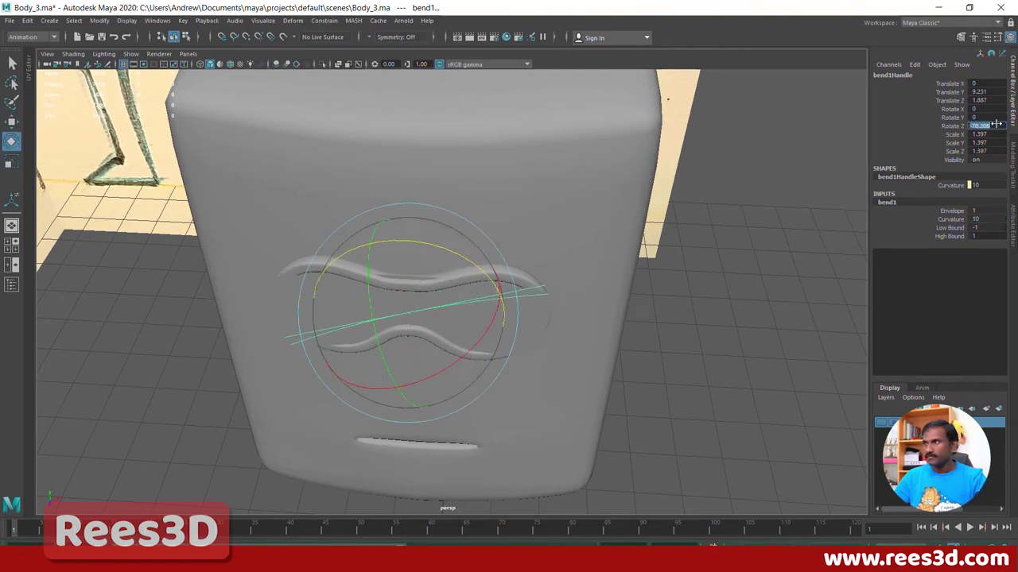
pyautogui.write('90')
pyautogui.press('Return')
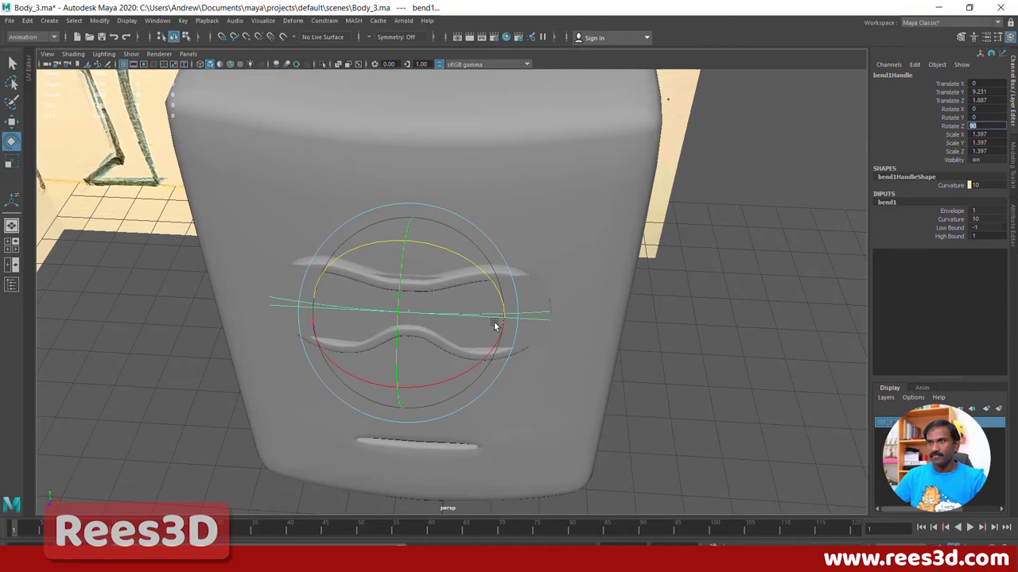
# Step: Set the bend handle's Y rotation to 90 so the plane curves with the face
pyautogui.keyDown('alt'); pyautogui.moveTo(493, 325); pyautogui.dragTo(556, 365); pyautogui.keyUp('alt')
pyautogui.keyDown('alt'); pyautogui.moveTo(597, 302); pyautogui.dragTo(438, 270); pyautogui.keyUp('alt')
pyautogui.moveTo(400, 330); pyautogui.dragTo(446, 326)
pyautogui.doubleClick(986, 117)
pyautogui.write('9')
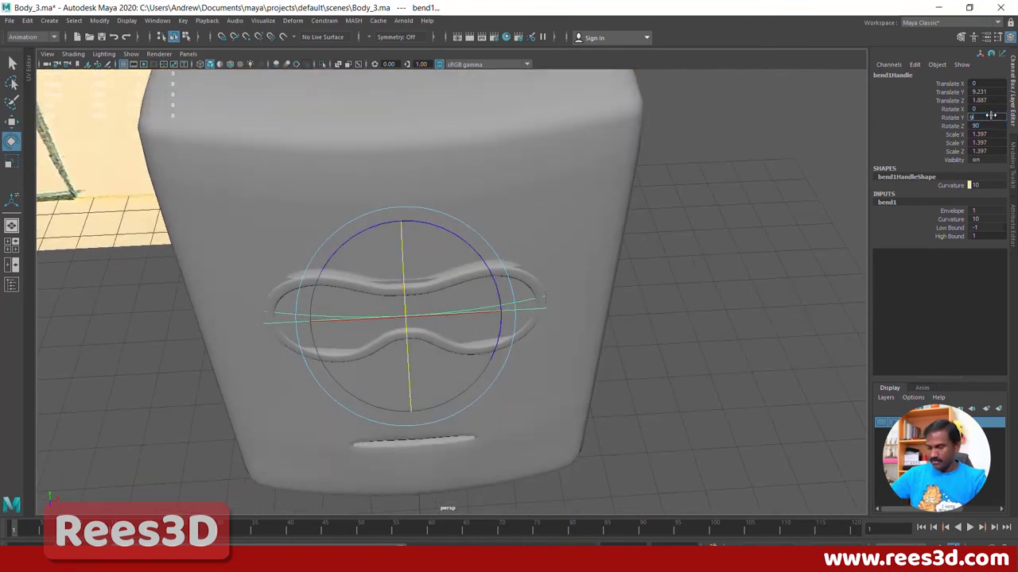
pyautogui.write('0')
pyautogui.press('Return')
# Step: Select the bent plane and delete its construction history to bake in the curve
pyautogui.keyDown('alt'); pyautogui.moveTo(770, 182); pyautogui.dragTo(409, 338); pyautogui.keyUp('alt')
pyautogui.click(325, 353)
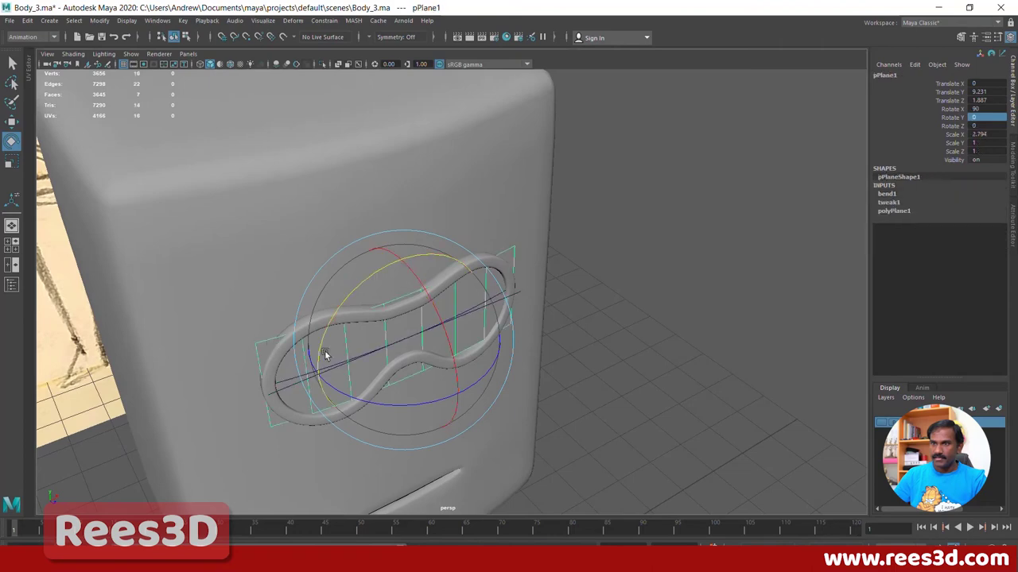
pyautogui.keyDown('alt'); pyautogui.moveTo(325, 352); pyautogui.dragTo(239, 179); pyautogui.keyUp('alt')
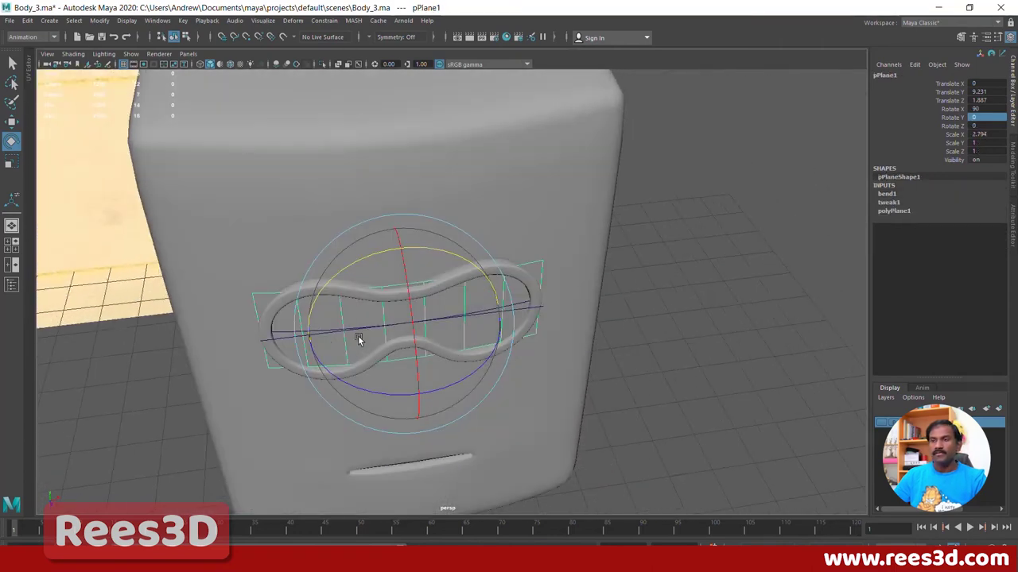
pyautogui.moveTo(359, 339)
pyautogui.keyDown('alt'); pyautogui.mouseDown()
pyautogui.moveTo(347, 311)
pyautogui.moveTo(362, 338)
pyautogui.mouseUp(); pyautogui.keyUp('alt')
pyautogui.click(27, 21)
pyautogui.moveTo(111, 151)
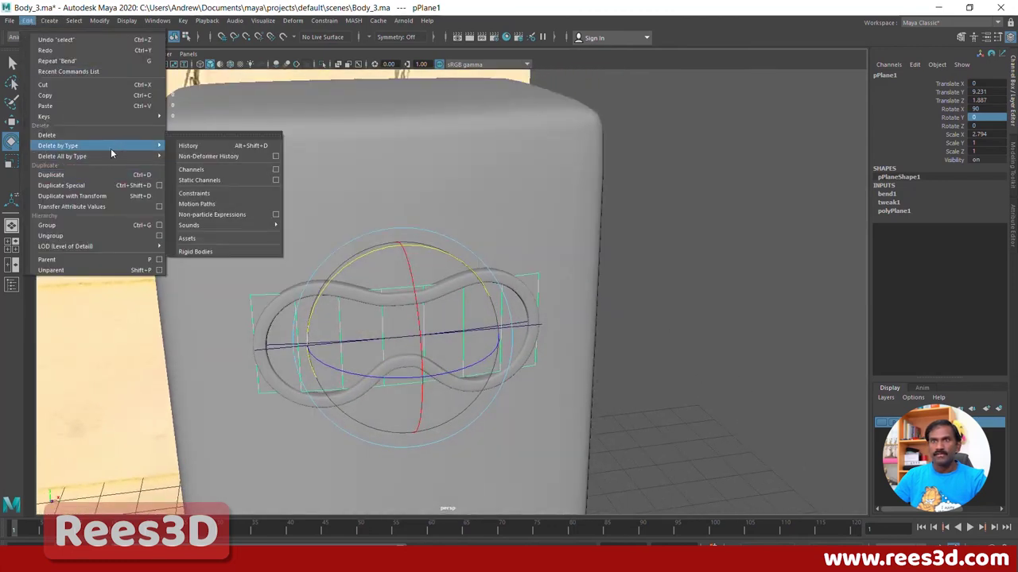
pyautogui.click(202, 148)
# Step: Lower the plane's bottom vertices beneath both lens openings until they sit behind the frame
pyautogui.keyDown('alt'); pyautogui.moveTo(352, 334); pyautogui.dragTo(501, 342); pyautogui.keyUp('alt')
pyautogui.press('w')
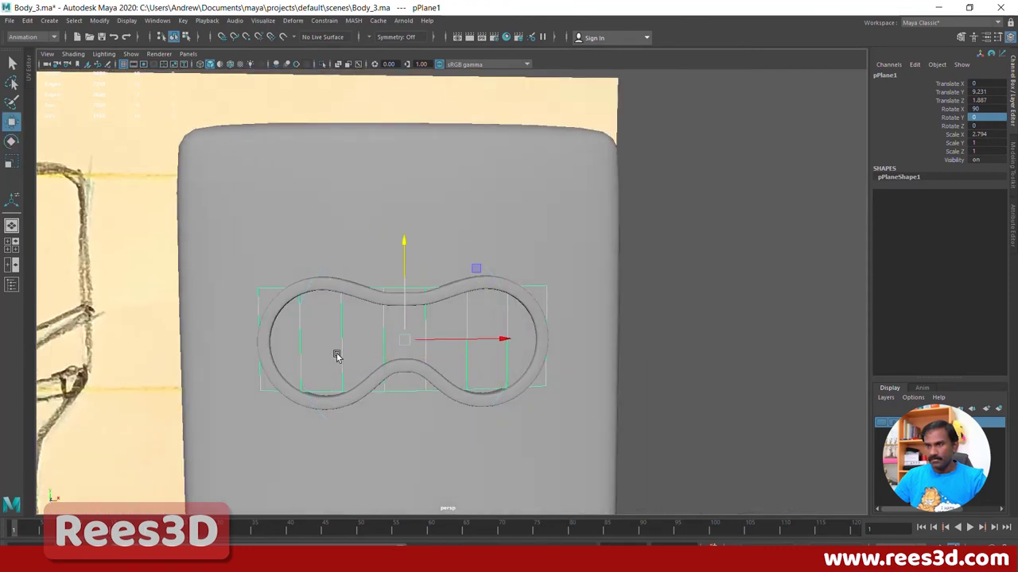
pyautogui.keyDown('alt'); pyautogui.moveTo(336, 354); pyautogui.dragTo(477, 347, button='right'); pyautogui.keyUp('alt')
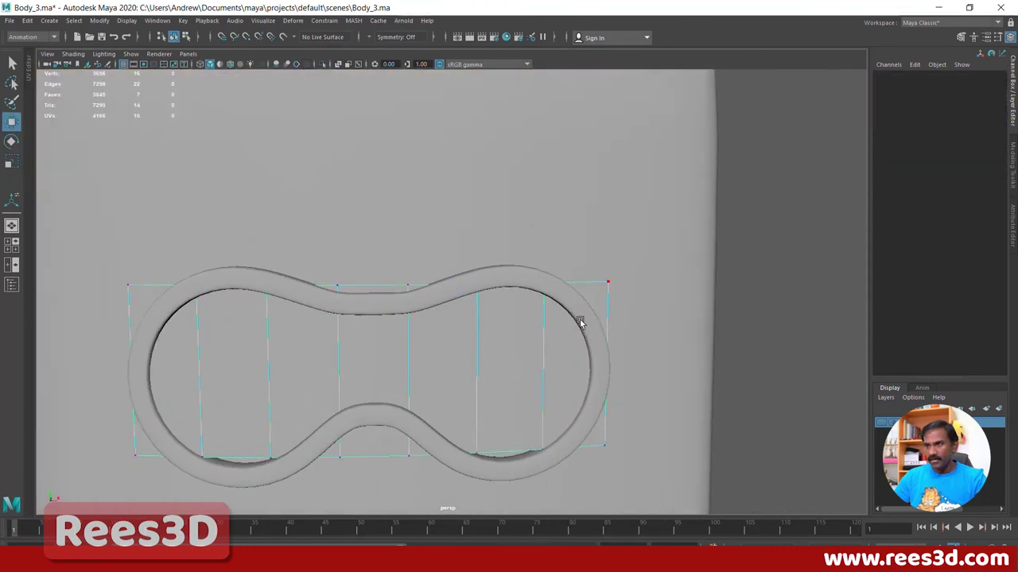
pyautogui.keyDown('alt'); pyautogui.moveTo(567, 373); pyautogui.dragTo(586, 289, button='middle'); pyautogui.keyUp('alt')
pyautogui.keyDown('alt'); pyautogui.moveTo(586, 288); pyautogui.dragTo(411, 336, button='right'); pyautogui.keyUp('alt')
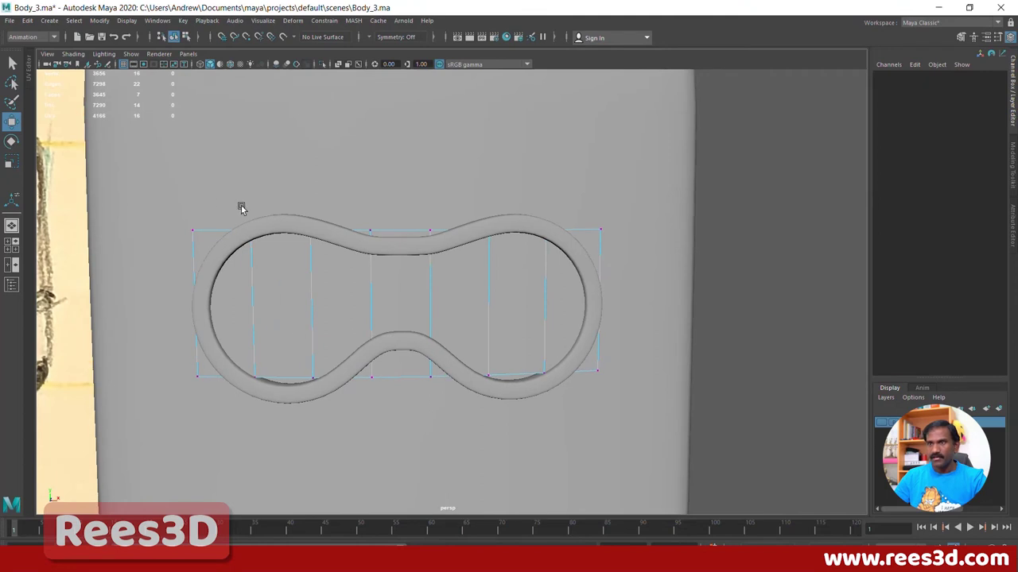
pyautogui.moveTo(232, 205); pyautogui.dragTo(321, 409)
pyautogui.keyDown('shift'); pyautogui.moveTo(477, 357); pyautogui.dragTo(563, 390); pyautogui.keyUp('shift')
pyautogui.moveTo(403, 311); pyautogui.dragTo(402, 324)
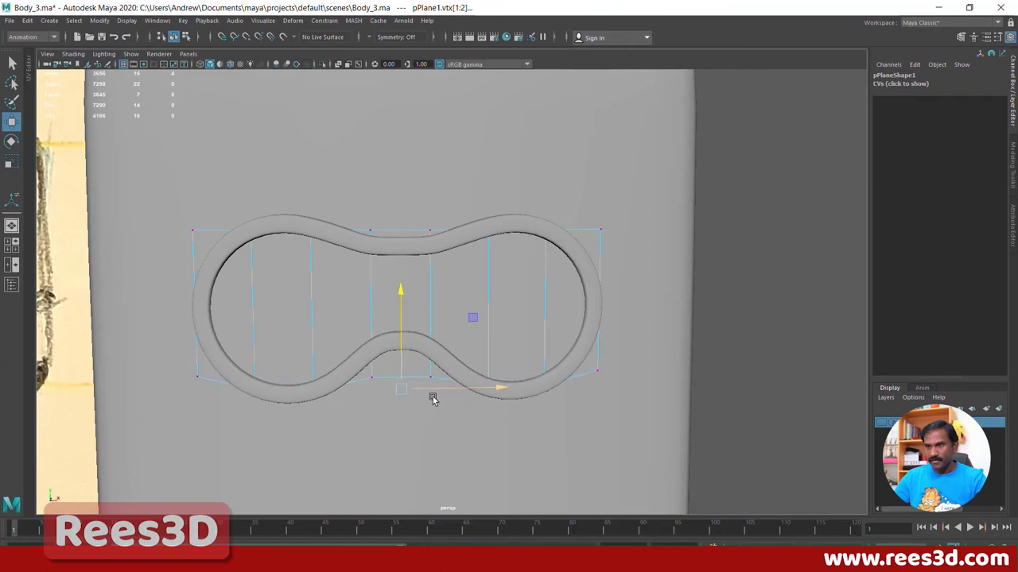
# Step: Raise the bottom middle vertices and lower the top middle vertices of the plane to hide them behind the frame's bridge
pyautogui.moveTo(377, 369); pyautogui.dragTo(355, 365)
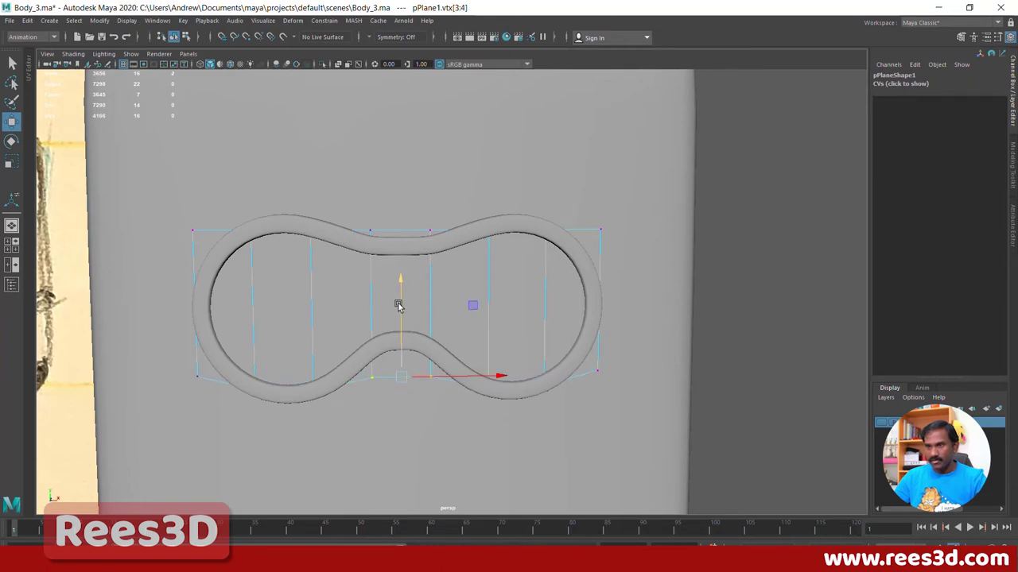
pyautogui.moveTo(399, 307); pyautogui.dragTo(407, 266)
pyautogui.moveTo(345, 198); pyautogui.dragTo(437, 245)
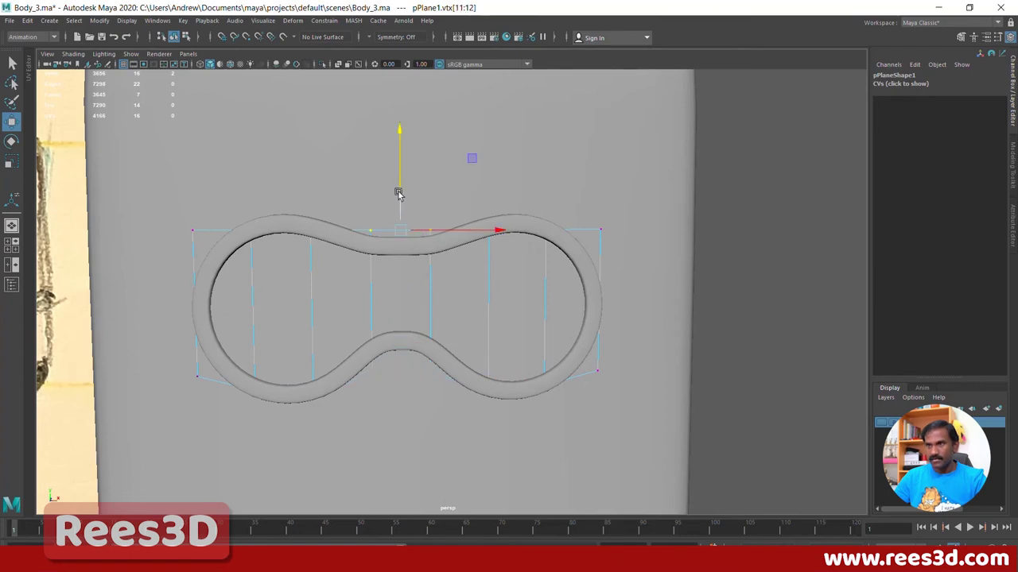
pyautogui.moveTo(400, 185); pyautogui.dragTo(400, 182)
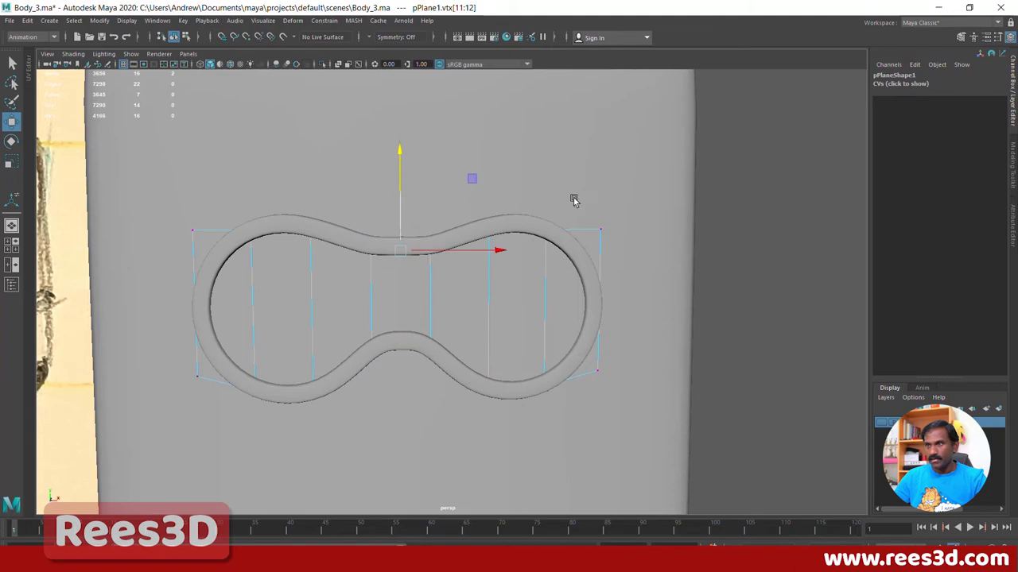
# Step: Select the plane's four end corner vertices and scale them closer together vertically and slightly inward, behind the frame's rounded ends
pyautogui.moveTo(572, 198); pyautogui.dragTo(638, 267)
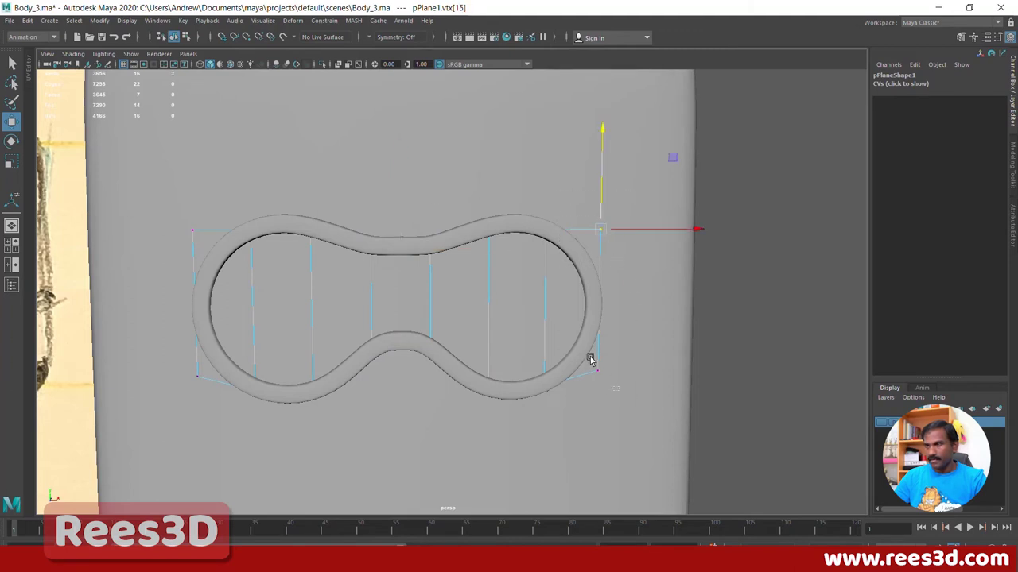
pyautogui.moveTo(589, 360); pyautogui.dragTo(593, 363)
pyautogui.keyDown('shift'); pyautogui.moveTo(191, 230); pyautogui.dragTo(220, 400); pyautogui.keyUp('shift')
pyautogui.press('r')
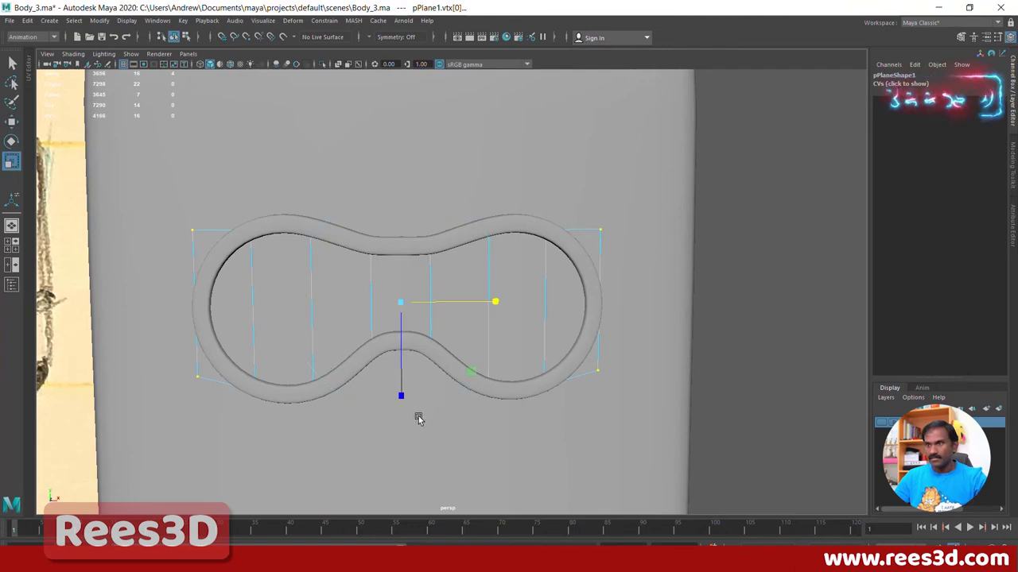
pyautogui.moveTo(399, 399); pyautogui.dragTo(399, 355)
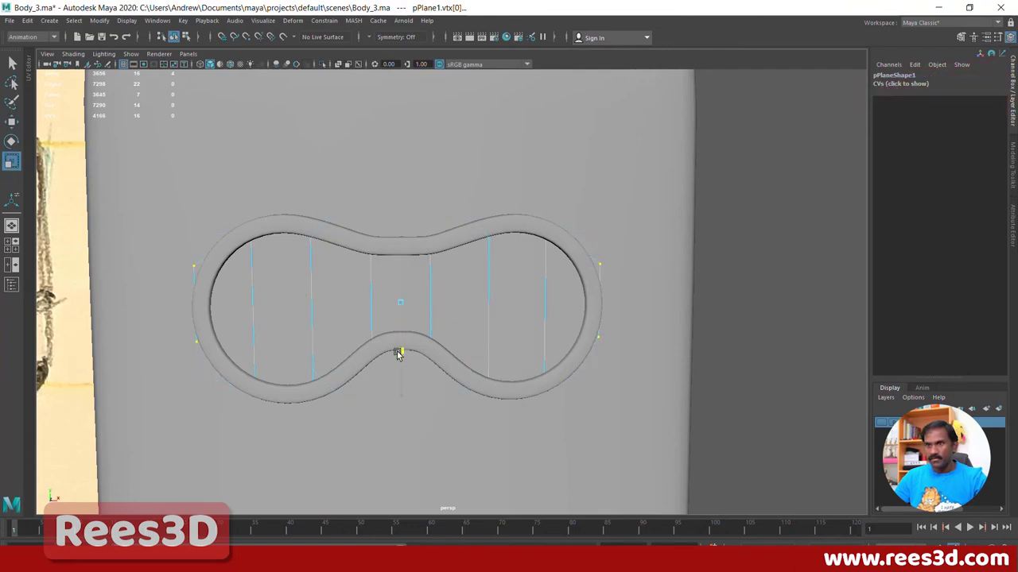
pyautogui.press('w')
pyautogui.press('r')
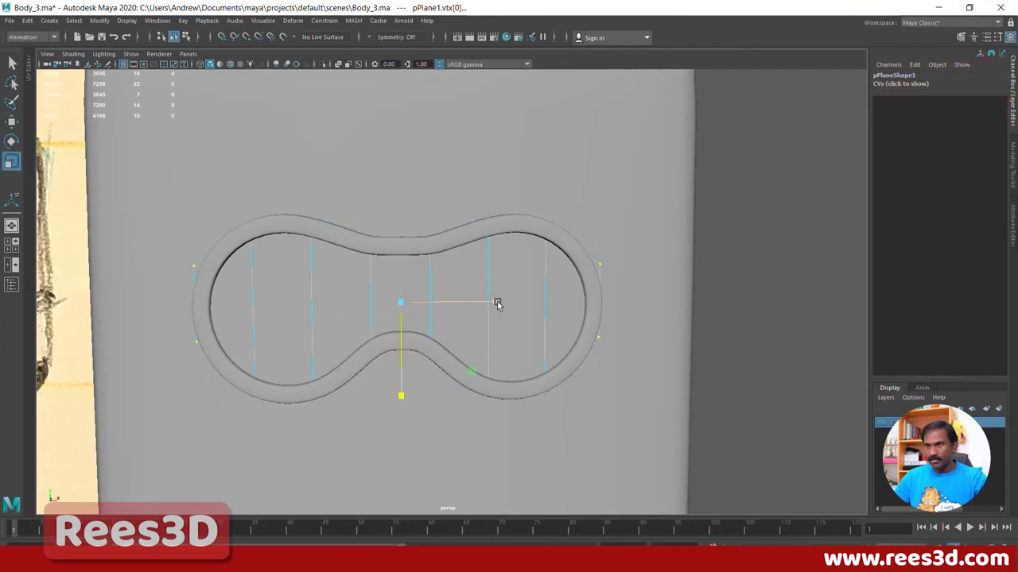
pyautogui.moveTo(497, 302); pyautogui.dragTo(490, 302)
# Step: Return the plane to object mode, move it forward to about 1.895 in Z, and clear the selection
pyautogui.moveTo(518, 269); pyautogui.dragTo(506, 338, button='right')
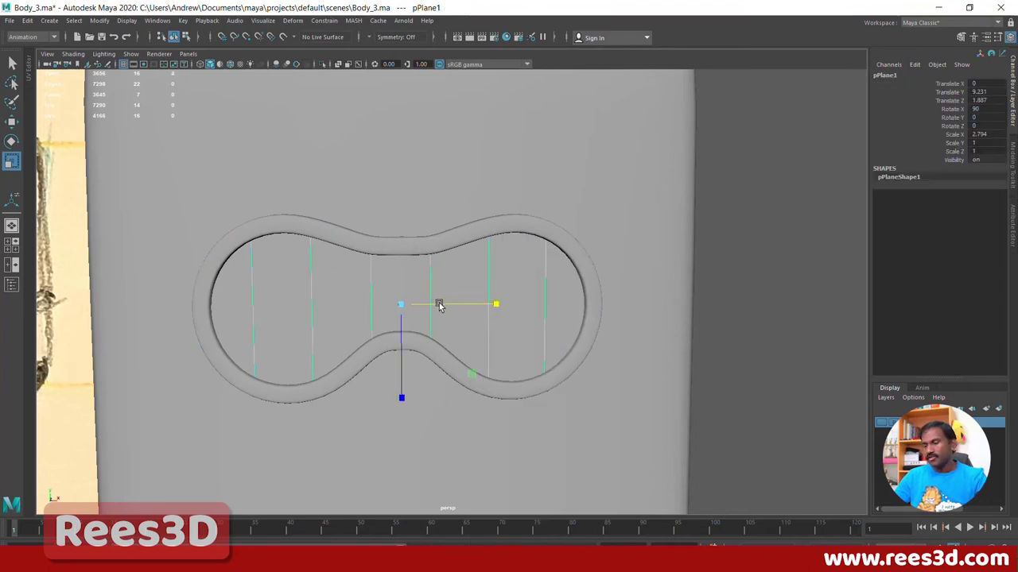
pyautogui.keyDown('alt'); pyautogui.moveTo(440, 306); pyautogui.dragTo(549, 319); pyautogui.keyUp('alt')
pyautogui.press('w')
pyautogui.moveTo(466, 318)
pyautogui.mouseDown()
pyautogui.moveTo(497, 322)
pyautogui.moveTo(468, 317)
pyautogui.moveTo(298, 349)
pyautogui.moveTo(350, 347)
pyautogui.moveTo(298, 357)
pyautogui.moveTo(436, 357)
pyautogui.mouseUp()
pyautogui.click(651, 292)
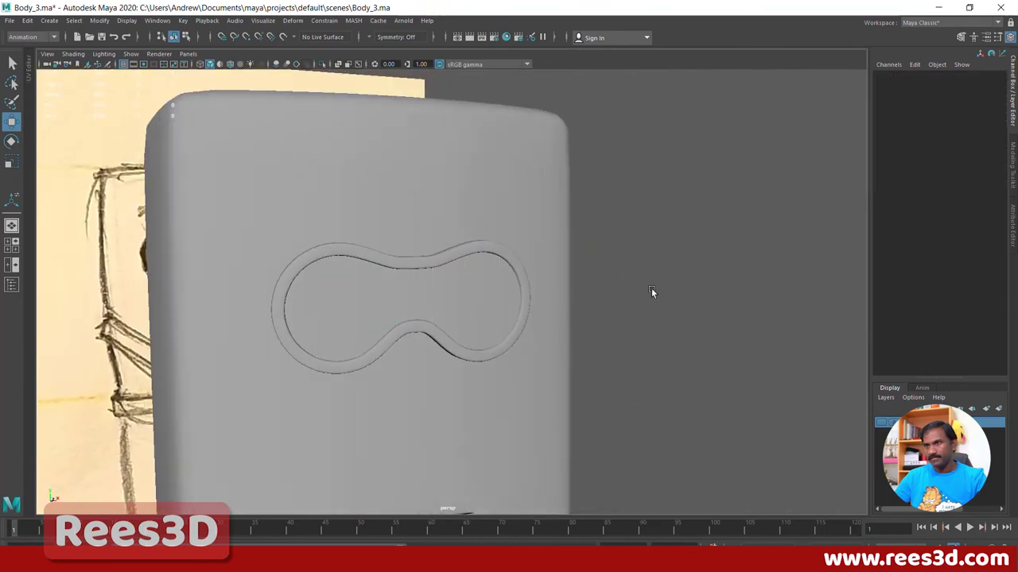
# Step: Examine how the lens plane and glasses frame fit the head from several angles and against the reference sketches
pyautogui.moveTo(652, 292)
pyautogui.keyDown('alt'); pyautogui.mouseDown()
pyautogui.moveTo(461, 364)
pyautogui.moveTo(563, 352)
pyautogui.moveTo(492, 301)
pyautogui.mouseUp(); pyautogui.keyUp('alt')
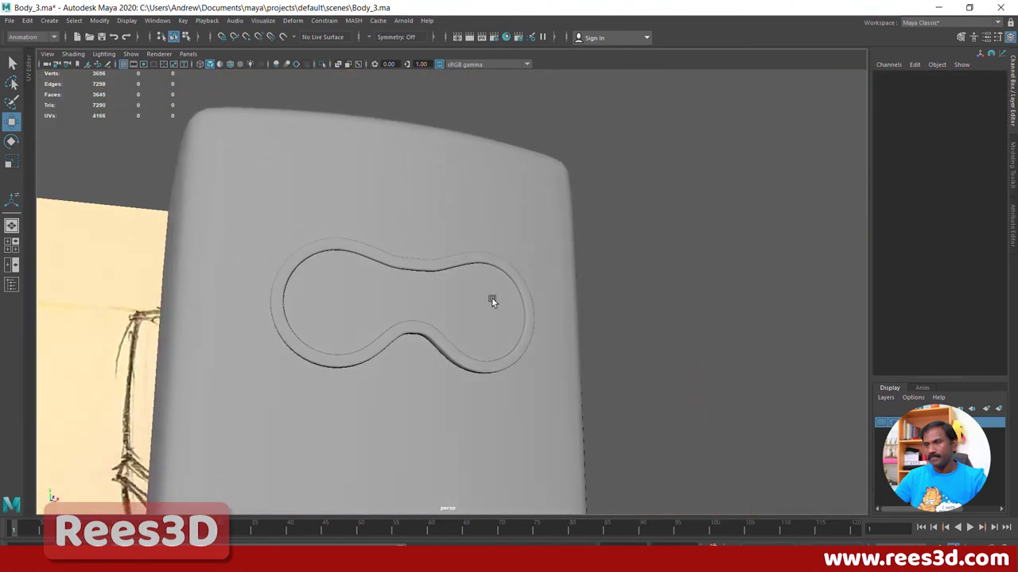
pyautogui.click(492, 301)
pyautogui.keyDown('alt'); pyautogui.moveTo(485, 375); pyautogui.dragTo(543, 271); pyautogui.keyUp('alt')
pyautogui.click(543, 271)
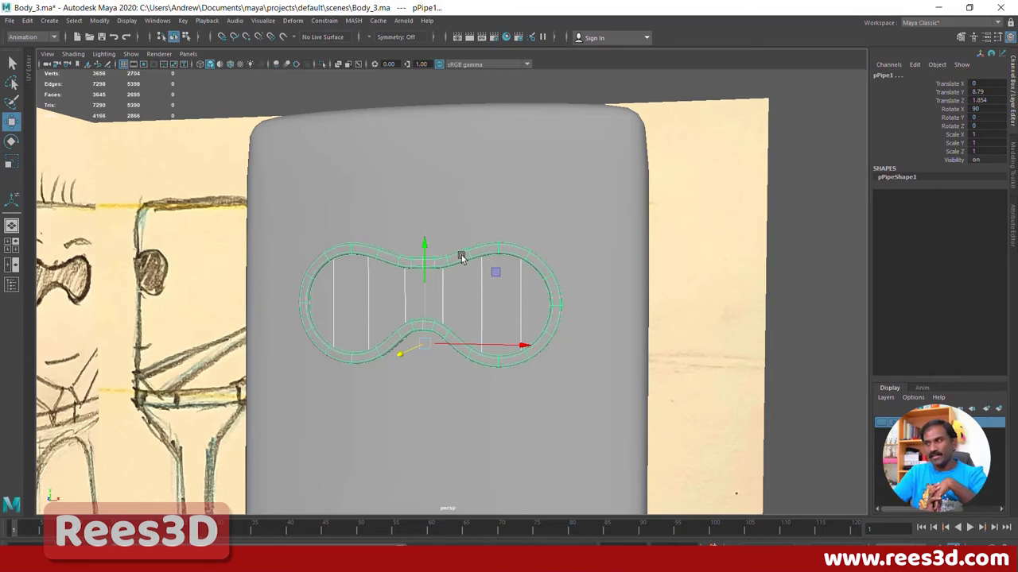
pyautogui.click(497, 294)
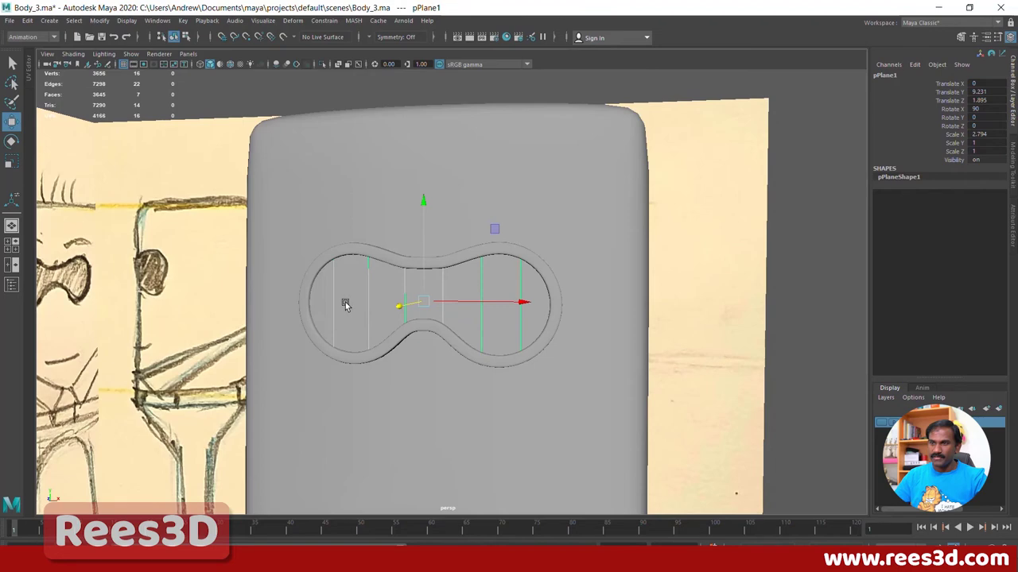
pyautogui.keyDown('alt'); pyautogui.moveTo(578, 377); pyautogui.dragTo(123, 363, button='right'); pyautogui.keyUp('alt')
pyautogui.scroll(-3, 418, 379)
pyautogui.moveTo(452, 348)
pyautogui.keyDown('alt'); pyautogui.mouseDown()
pyautogui.moveTo(669, 399)
pyautogui.moveTo(548, 314)
pyautogui.moveTo(477, 235)
pyautogui.moveTo(518, 252)
pyautogui.mouseUp(); pyautogui.keyUp('alt')
pyautogui.click(784, 395)
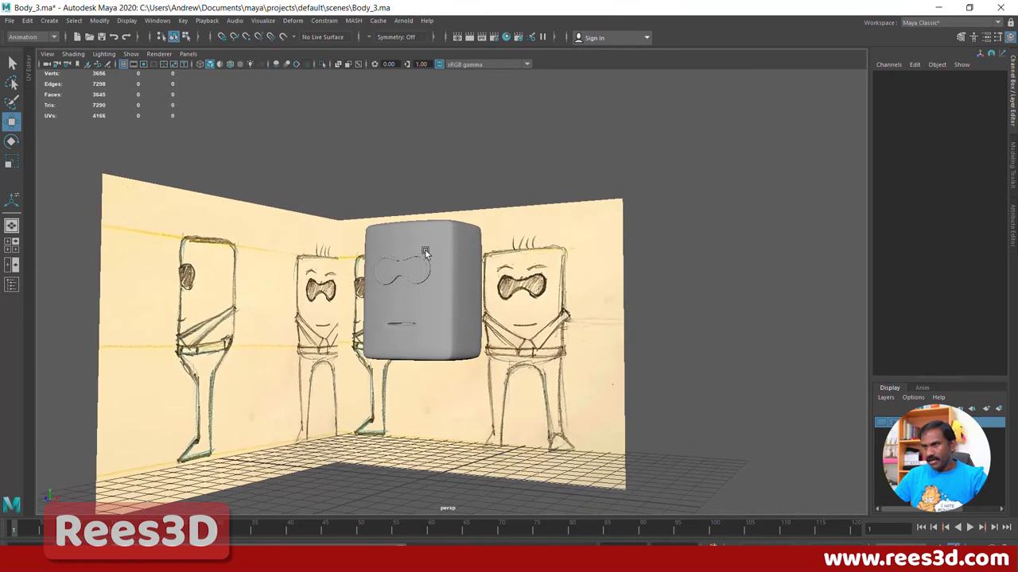
# Step: Create a polygon cube at the origin beneath the head
pyautogui.click(50, 21)
pyautogui.moveTo(76, 59)
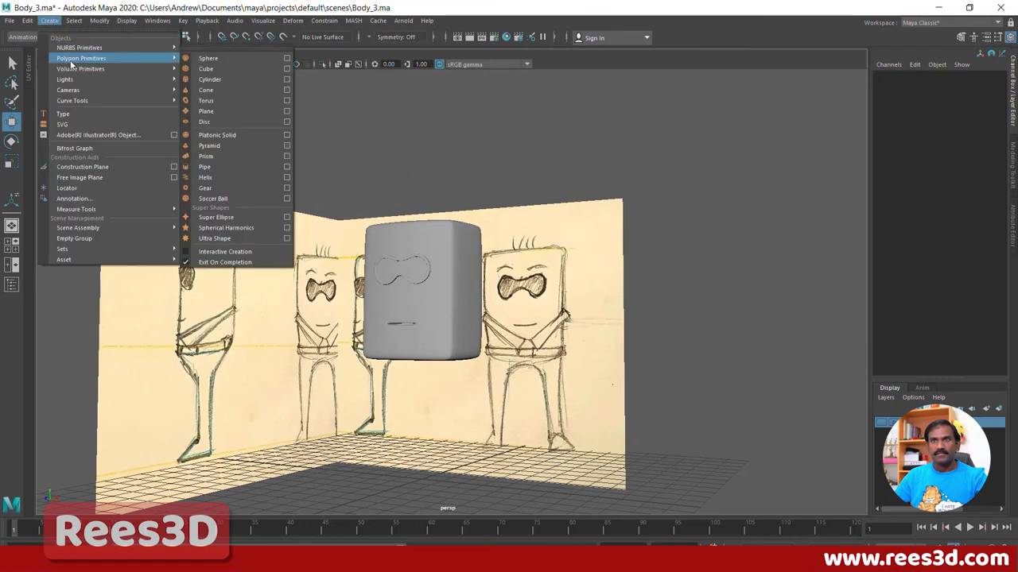
pyautogui.click(199, 71)
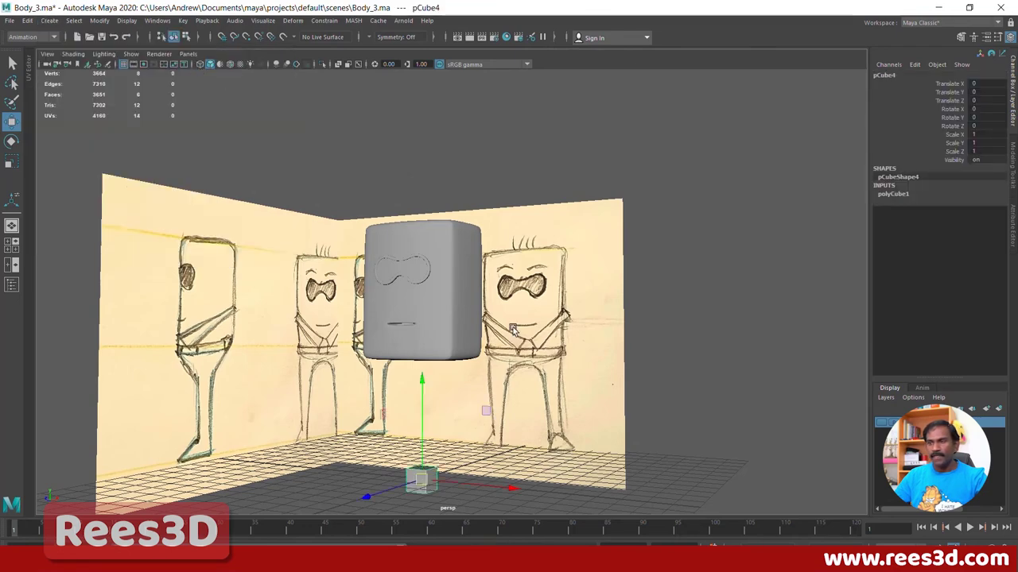
# Step: Move the cube up and forward to the face above the glasses, at about X 1.313, Y 10.448, Z 2.94
pyautogui.keyDown('alt'); pyautogui.moveTo(492, 369); pyautogui.dragTo(445, 366); pyautogui.keyUp('alt')
pyautogui.moveTo(378, 380); pyautogui.dragTo(374, 129)
pyautogui.keyDown('alt'); pyautogui.moveTo(400, 209); pyautogui.dragTo(336, 287); pyautogui.keyUp('alt')
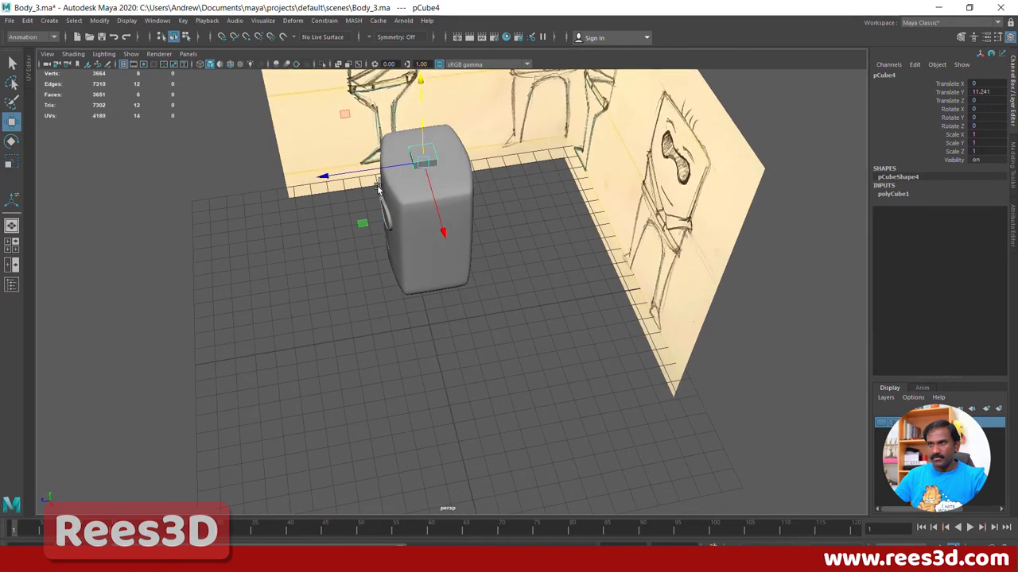
pyautogui.moveTo(360, 172); pyautogui.dragTo(445, 187)
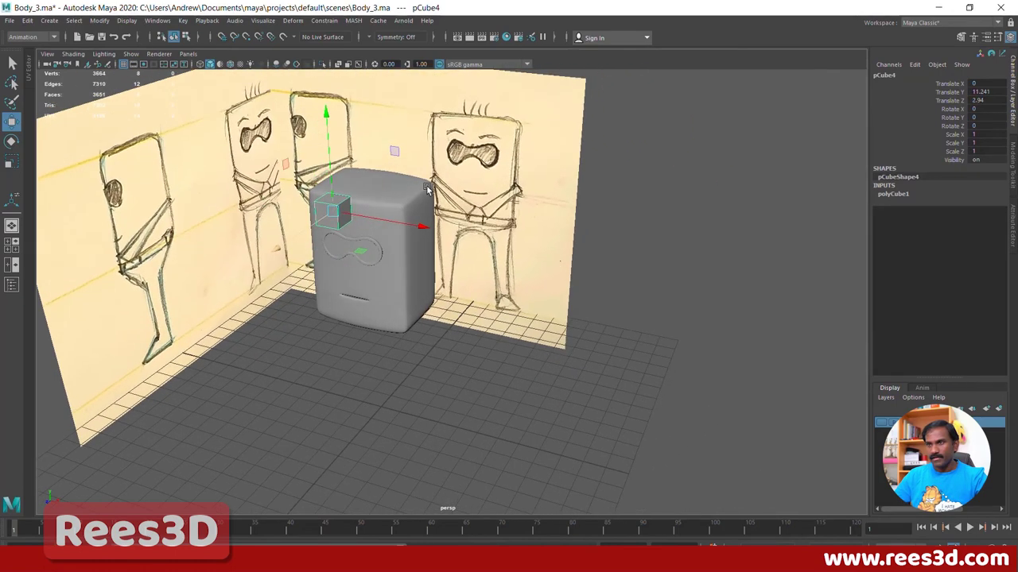
pyautogui.keyDown('alt'); pyautogui.moveTo(334, 214); pyautogui.dragTo(402, 209, button='right'); pyautogui.keyUp('alt')
pyautogui.keyDown('alt'); pyautogui.moveTo(401, 209); pyautogui.dragTo(426, 417, button='middle'); pyautogui.keyUp('alt')
pyautogui.keyDown('alt'); pyautogui.moveTo(426, 417); pyautogui.dragTo(416, 337); pyautogui.keyUp('alt')
pyautogui.moveTo(267, 104); pyautogui.dragTo(267, 159)
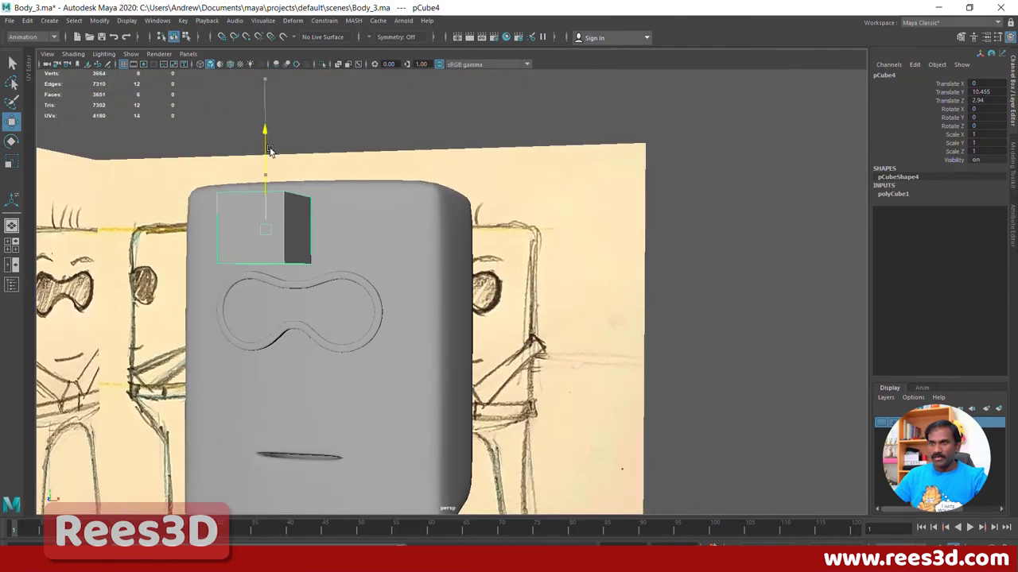
pyautogui.moveTo(364, 228); pyautogui.dragTo(450, 243)
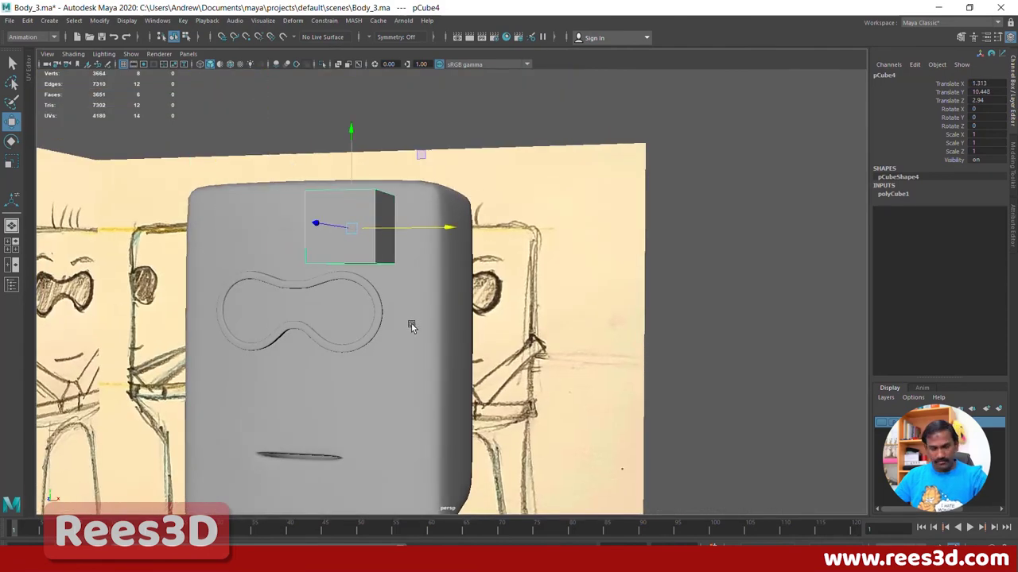
# Step: Flatten the cube into a thin bar by scaling it to about 0.366 in Y and 0.291 in Z
pyautogui.press('r')
pyautogui.moveTo(411, 334)
pyautogui.keyDown('alt'); pyautogui.mouseDown()
pyautogui.moveTo(363, 363)
pyautogui.moveTo(538, 256)
pyautogui.mouseUp(); pyautogui.keyUp('alt')
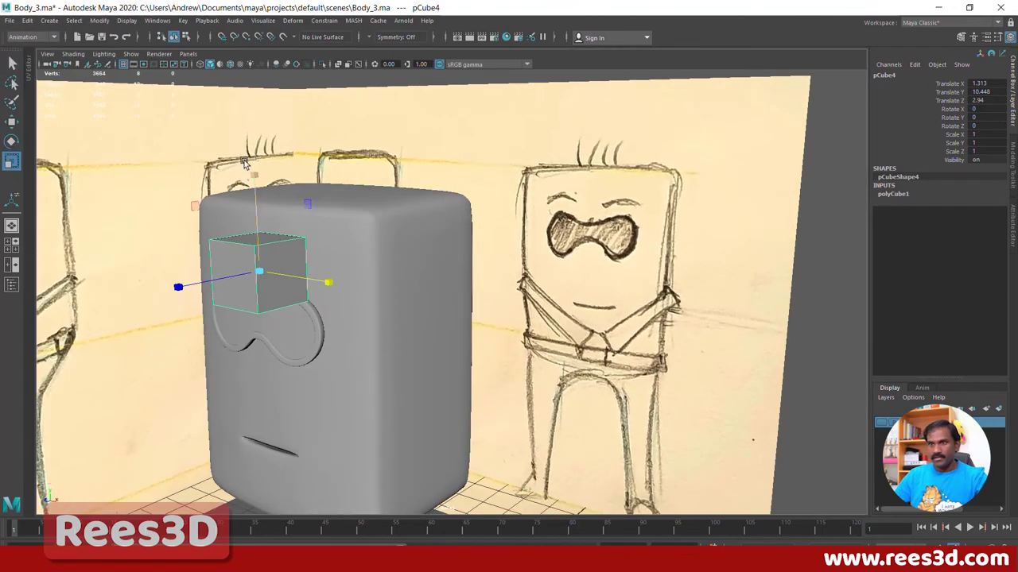
pyautogui.moveTo(260, 173); pyautogui.dragTo(262, 240)
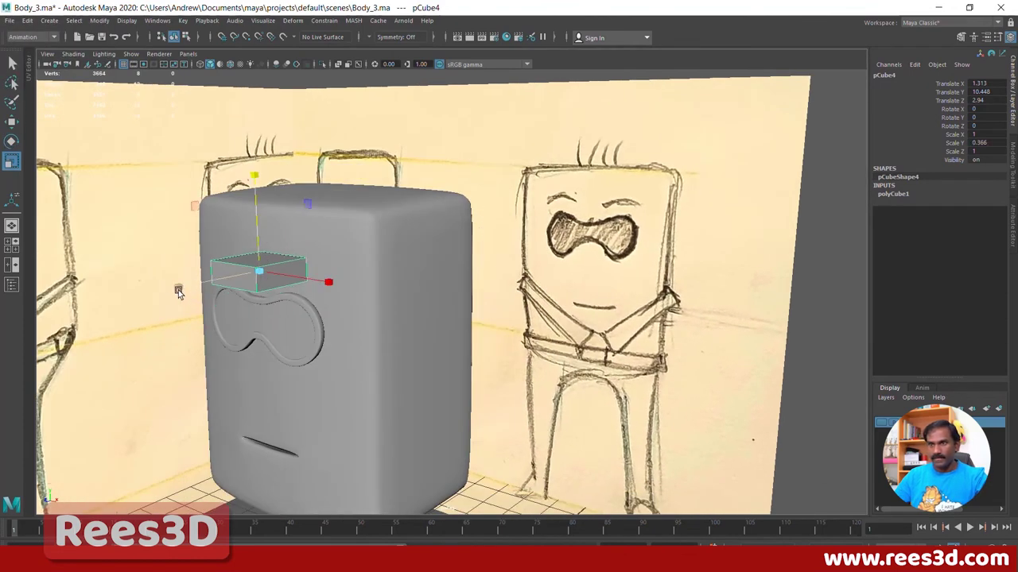
pyautogui.moveTo(178, 292)
pyautogui.mouseDown()
pyautogui.moveTo(264, 287)
pyautogui.moveTo(374, 300)
pyautogui.moveTo(363, 309)
pyautogui.moveTo(415, 324)
pyautogui.mouseUp()
# Step: In the front view, position the bar over the sketched eyebrow at about X 0.764, Y 10.212
pyautogui.press('space')
pyautogui.press('space')
pyautogui.scroll(-5, 442, 338)
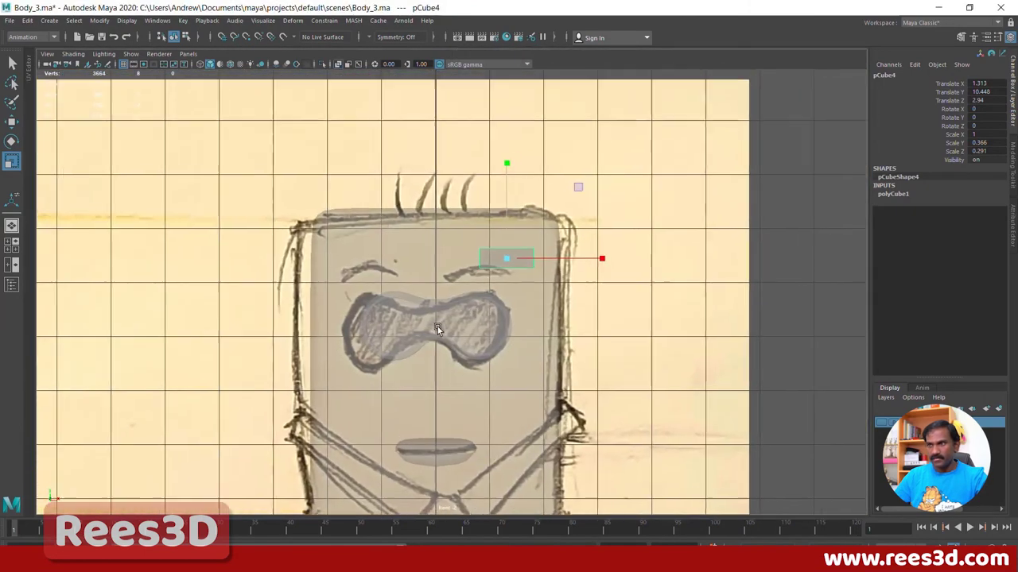
pyautogui.keyDown('alt'); pyautogui.moveTo(438, 328); pyautogui.dragTo(397, 355, button='middle'); pyautogui.keyUp('alt')
pyautogui.press('w')
pyautogui.moveTo(464, 286); pyautogui.dragTo(436, 300)
# Step: Set the cube's subdivisions to 5 in width, 3 in height and 3 in depth
pyautogui.scroll(2, 671, 345)
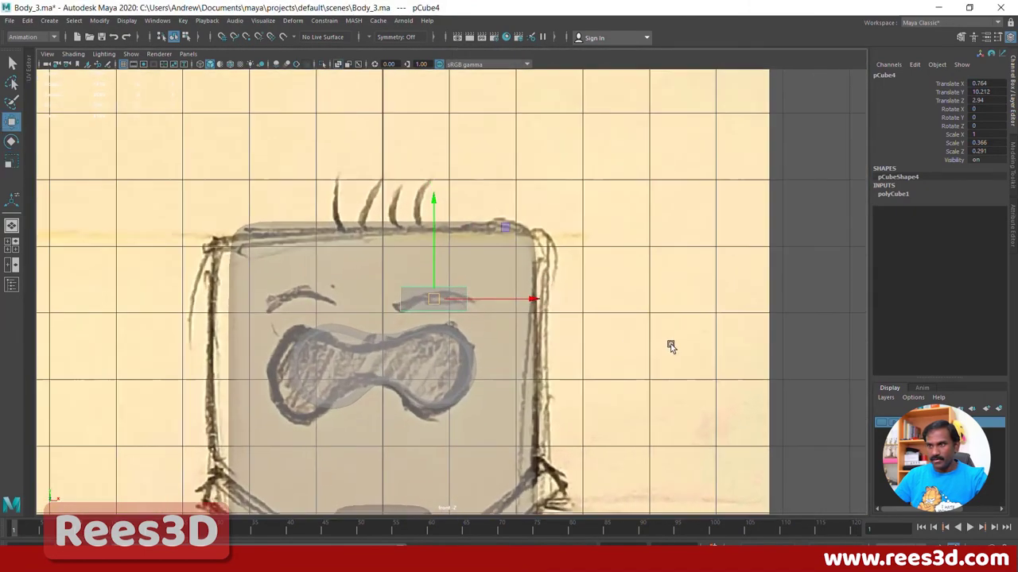
pyautogui.moveTo(670, 346)
pyautogui.keyDown('alt'); pyautogui.mouseDown(button='right')
pyautogui.moveTo(677, 358)
pyautogui.moveTo(872, 216)
pyautogui.mouseUp(button='right'); pyautogui.keyUp('alt')
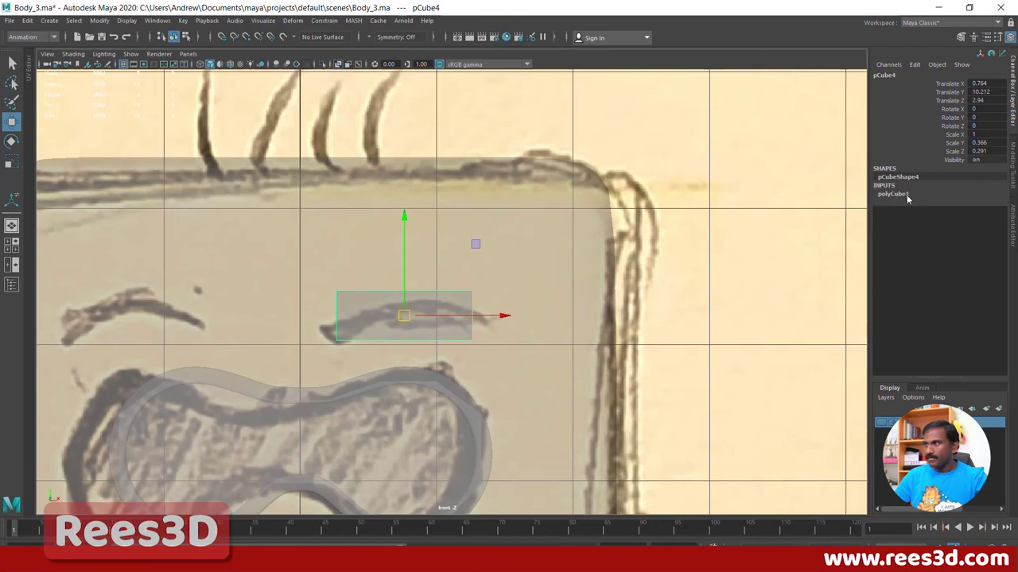
pyautogui.click(894, 194)
pyautogui.click(951, 236)
pyautogui.moveTo(551, 250); pyautogui.dragTo(562, 251, button='middle')
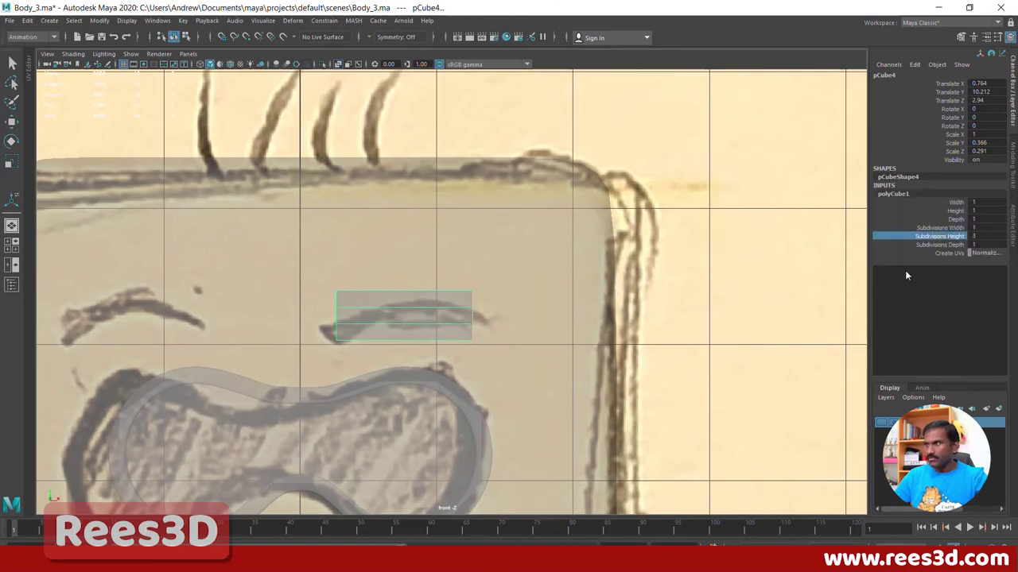
pyautogui.click(940, 245)
pyautogui.moveTo(635, 262); pyautogui.dragTo(662, 264, button='middle')
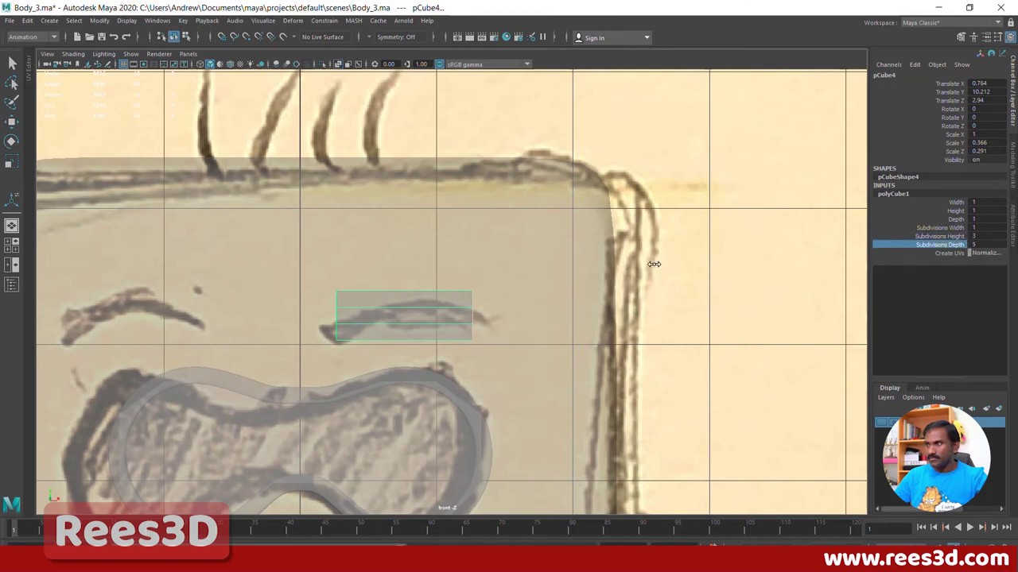
pyautogui.click(958, 228)
pyautogui.moveTo(612, 264); pyautogui.dragTo(596, 261, button='middle')
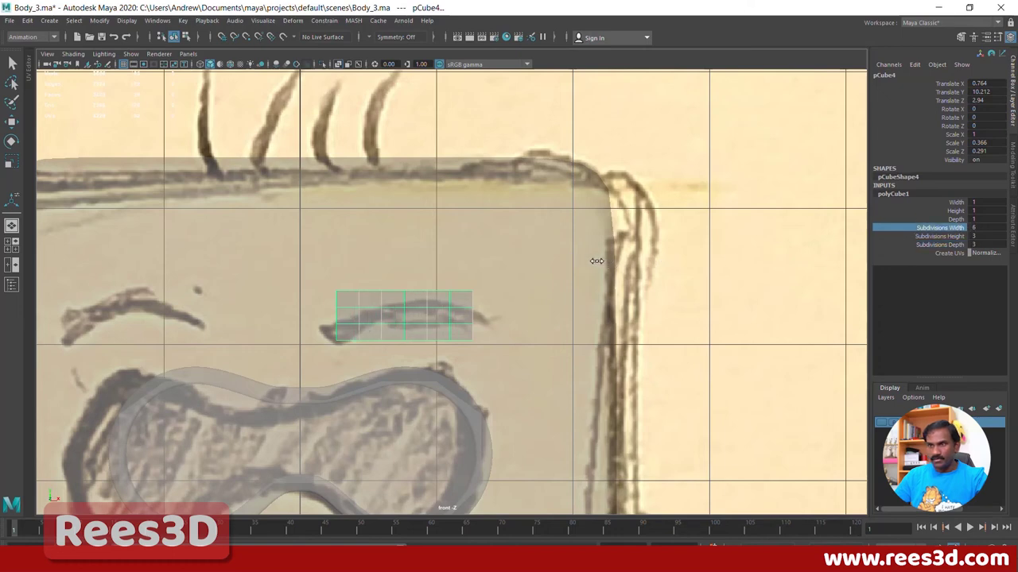
# Step: Lengthen the eyebrow bar to the sketched eyebrow's length by scaling it to about 1.333 in X
pyautogui.keyDown('alt'); pyautogui.moveTo(334, 277); pyautogui.dragTo(353, 229, button='middle'); pyautogui.keyUp('alt')
pyautogui.press('w')
pyautogui.moveTo(408, 272); pyautogui.dragTo(389, 275, button='right')
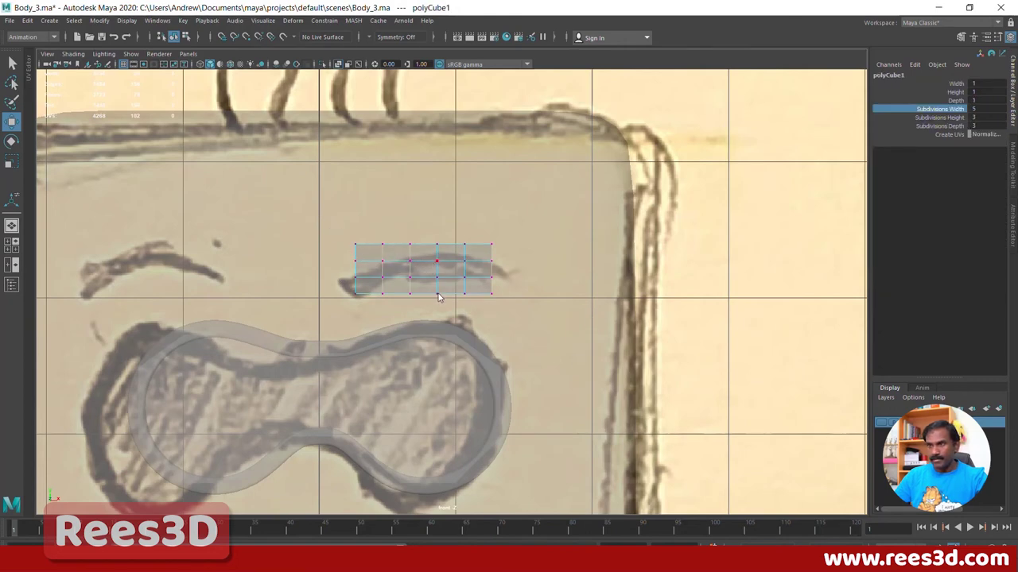
pyautogui.moveTo(438, 297); pyautogui.dragTo(426, 299, button='right')
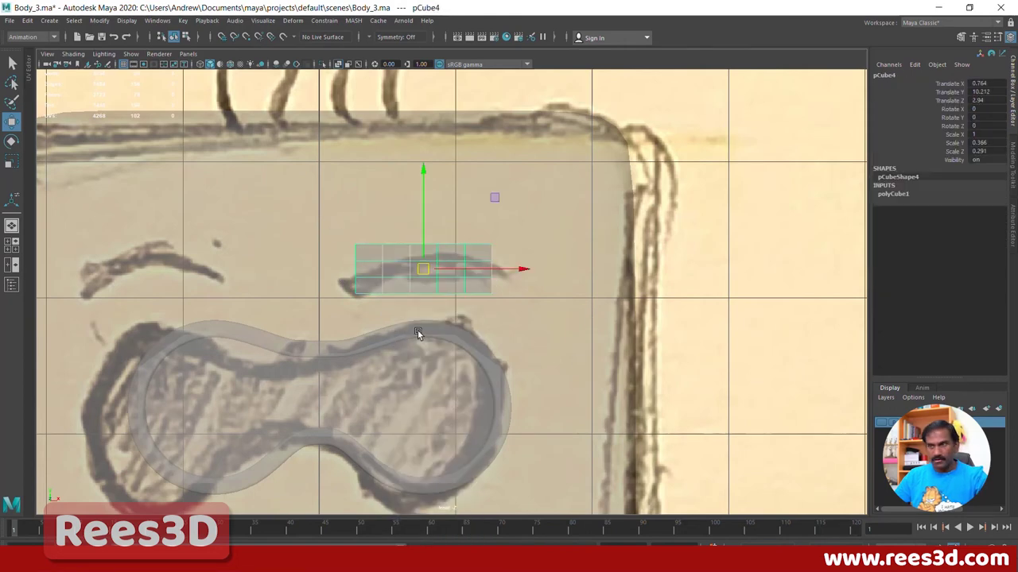
pyautogui.press('r')
pyautogui.moveTo(515, 271); pyautogui.dragTo(547, 277)
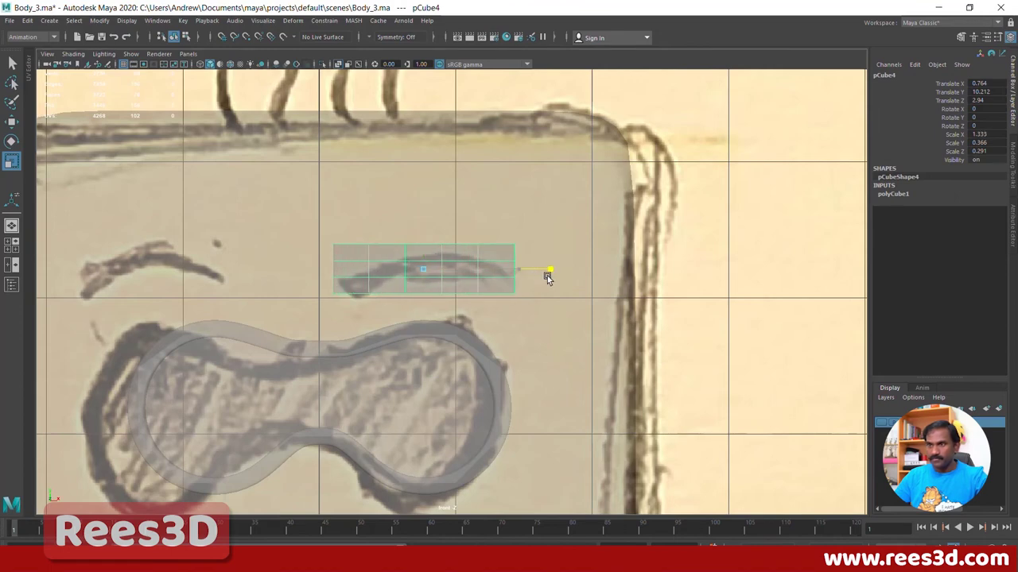
pyautogui.keyDown('alt'); pyautogui.moveTo(409, 273); pyautogui.dragTo(445, 263, button='middle'); pyautogui.keyUp('alt')
# Step: Scale the bar's vertex columns vertically, narrowing the inner end slightly and tapering strongly toward the outer end
pyautogui.press('F9')
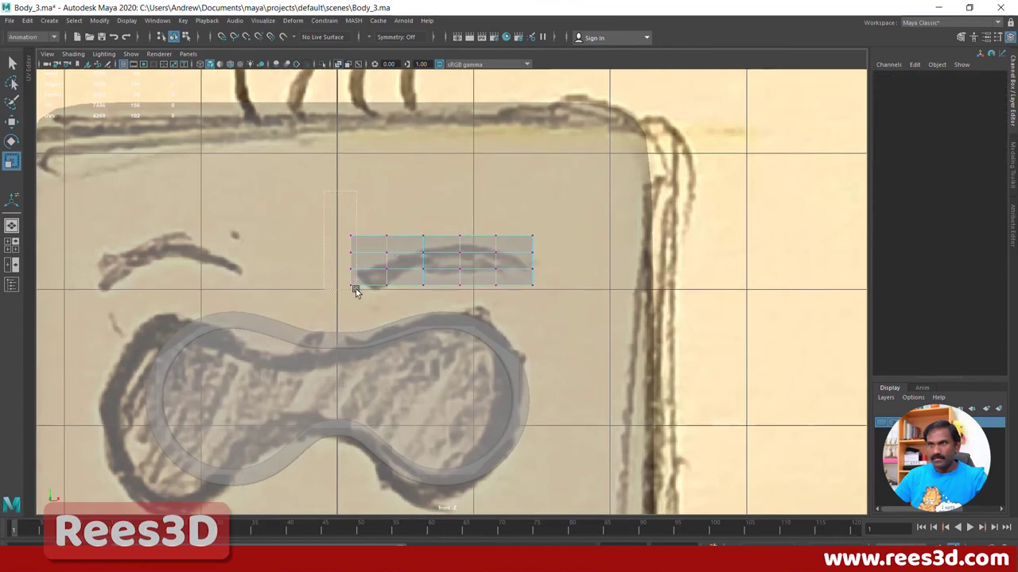
pyautogui.moveTo(355, 291); pyautogui.dragTo(356, 292)
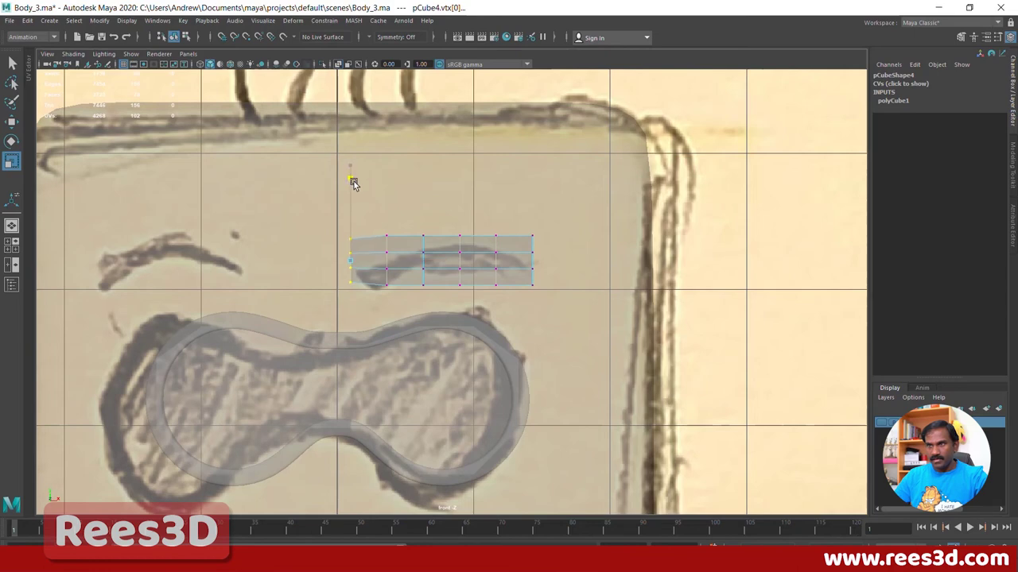
pyautogui.moveTo(353, 181); pyautogui.dragTo(353, 184)
pyautogui.moveTo(417, 221); pyautogui.dragTo(432, 302)
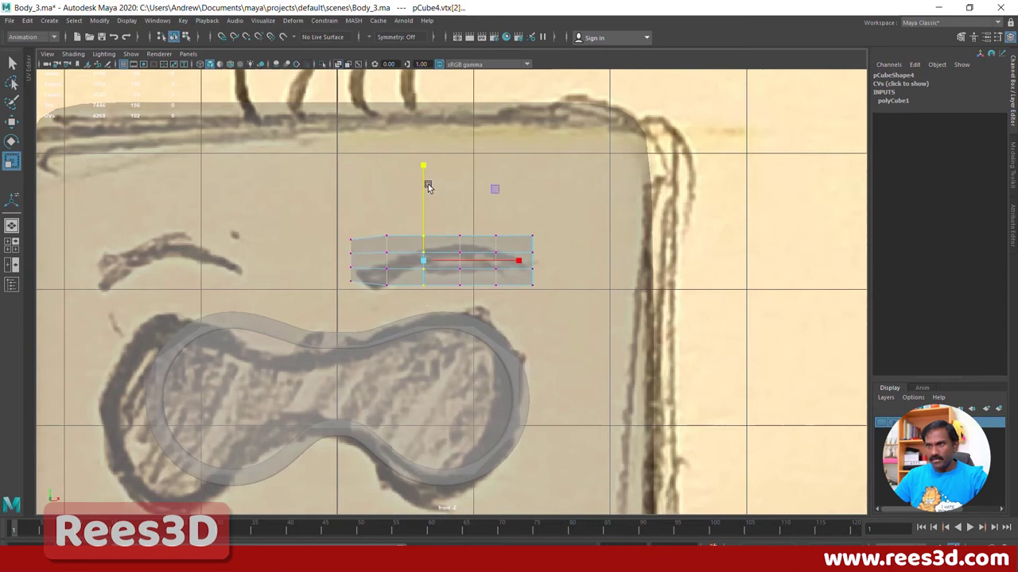
pyautogui.click(427, 184)
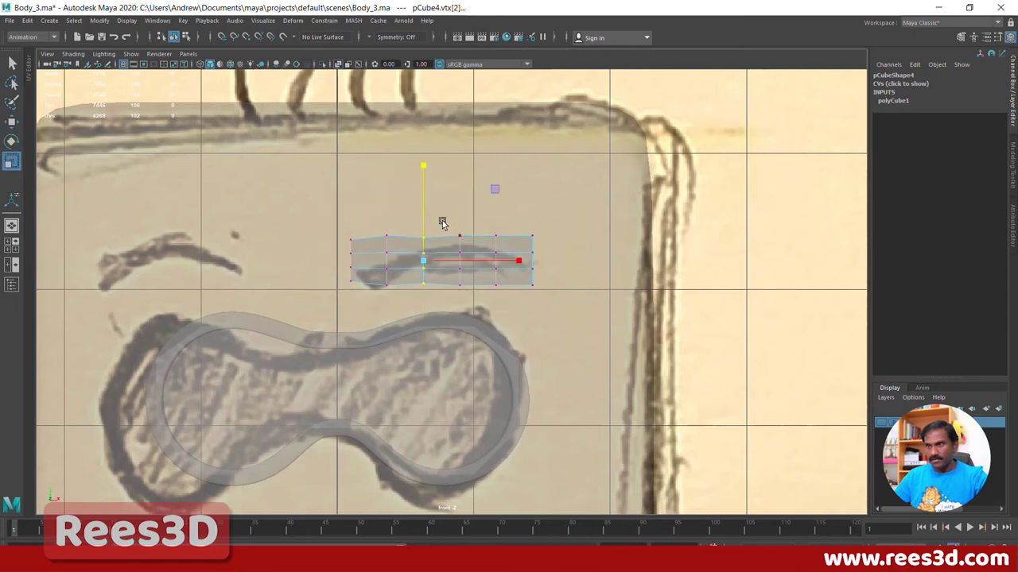
pyautogui.moveTo(470, 298); pyautogui.dragTo(513, 319)
pyautogui.moveTo(495, 166); pyautogui.dragTo(550, 312)
pyautogui.moveTo(531, 168); pyautogui.dragTo(533, 213)
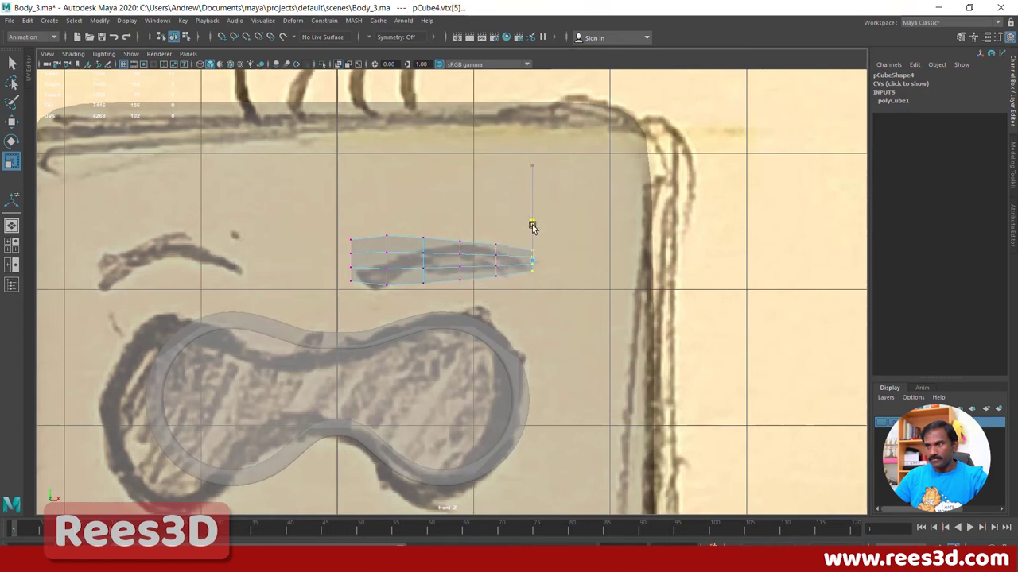
# Step: Move the middle vertices at both ends of the eyebrow slightly outward to round its ends
pyautogui.keyDown('alt'); pyautogui.moveTo(359, 273); pyautogui.dragTo(426, 253, button='middle'); pyautogui.keyUp('alt')
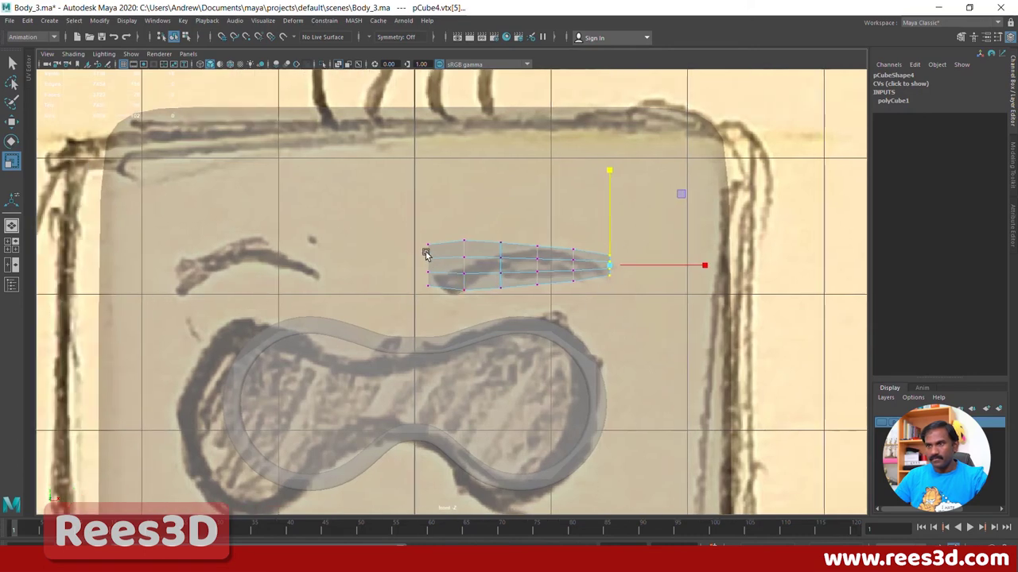
pyautogui.moveTo(441, 279); pyautogui.dragTo(443, 278)
pyautogui.press('w')
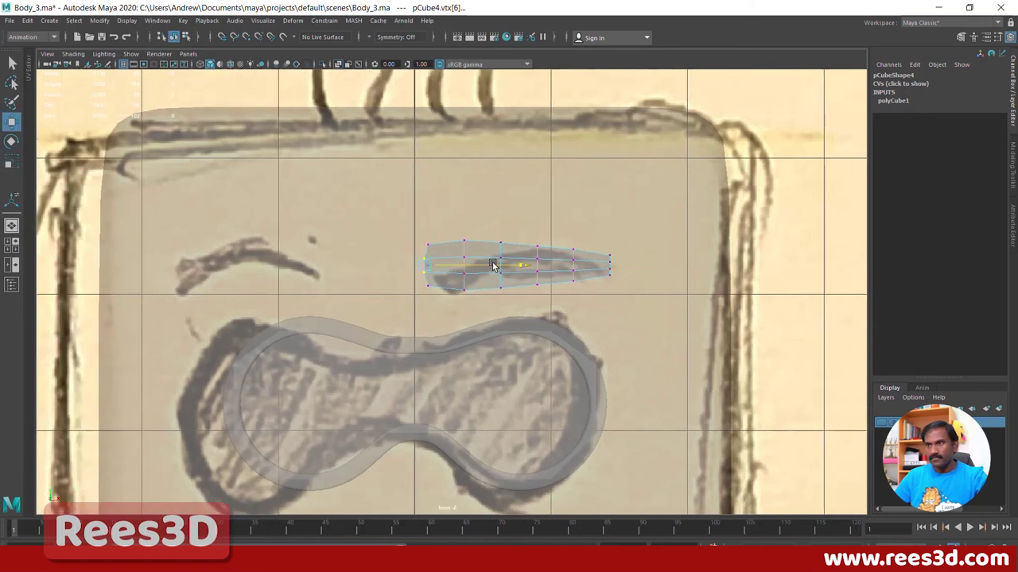
pyautogui.click(621, 271)
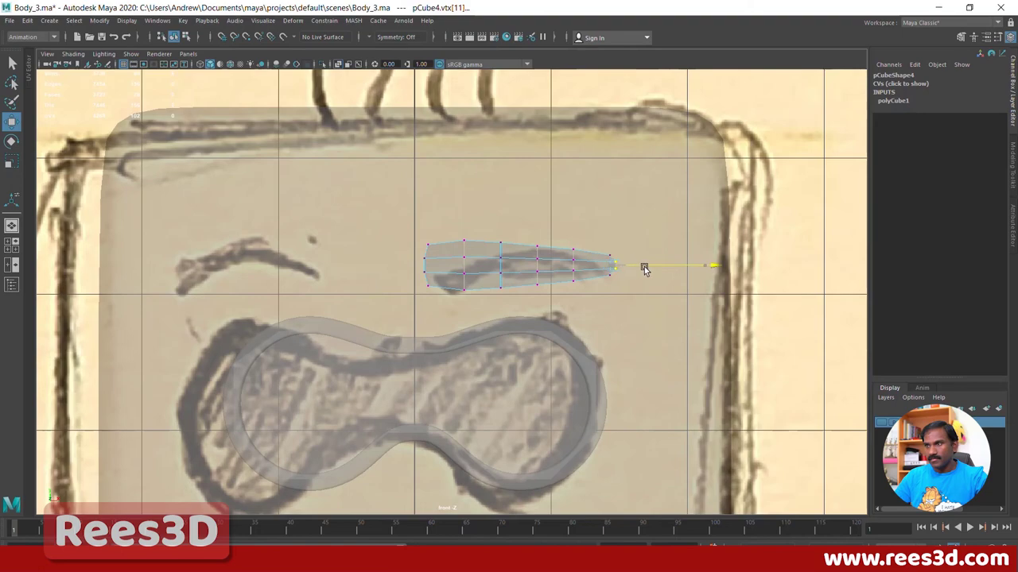
# Step: Return the eyebrow to object mode and move it back against the face, to about 1.969 in Z
pyautogui.moveTo(528, 263); pyautogui.dragTo(518, 328, button='right')
pyautogui.press('space')
pyautogui.press('space')
pyautogui.keyDown('alt'); pyautogui.moveTo(497, 343); pyautogui.dragTo(590, 347); pyautogui.keyUp('alt')
pyautogui.press('e')
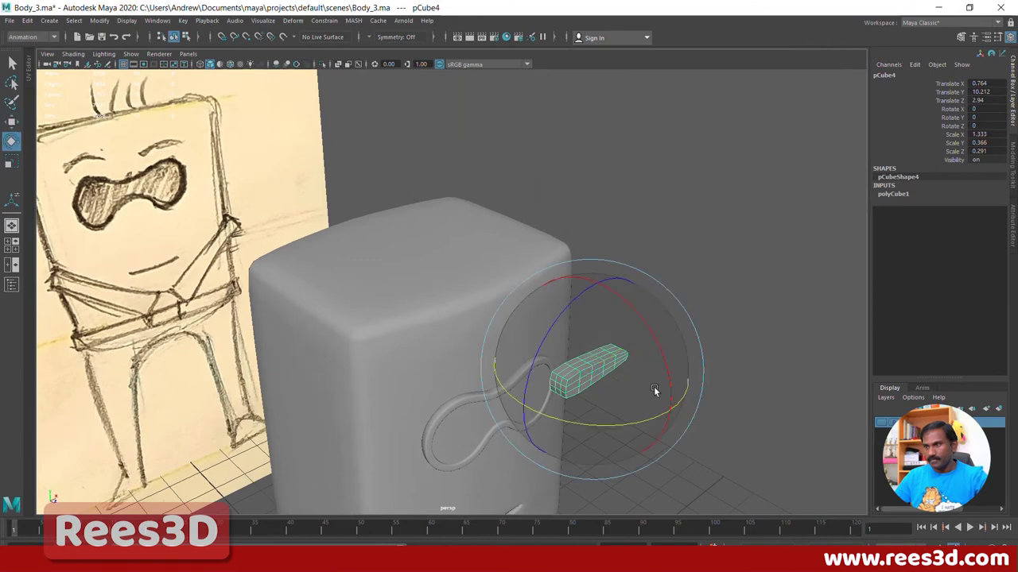
pyautogui.press('r')
pyautogui.moveTo(656, 405); pyautogui.dragTo(601, 380)
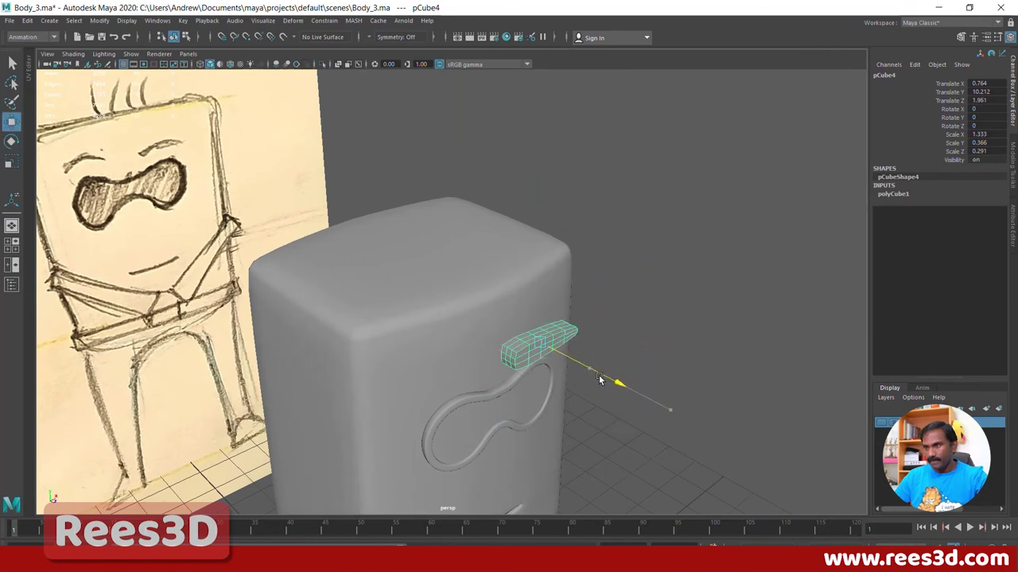
# Step: Thin the eyebrow vertically by scaling it to about 0.178 in Y, and check it on the face
pyautogui.moveTo(701, 342)
pyautogui.keyDown('alt'); pyautogui.mouseDown()
pyautogui.moveTo(471, 371)
pyautogui.moveTo(454, 363)
pyautogui.moveTo(506, 365)
pyautogui.moveTo(433, 346)
pyautogui.moveTo(502, 327)
pyautogui.moveTo(530, 336)
pyautogui.moveTo(517, 345)
pyautogui.moveTo(589, 339)
pyautogui.moveTo(361, 362)
pyautogui.moveTo(347, 387)
pyautogui.moveTo(462, 308)
pyautogui.mouseUp(); pyautogui.keyUp('alt')
pyautogui.press('r')
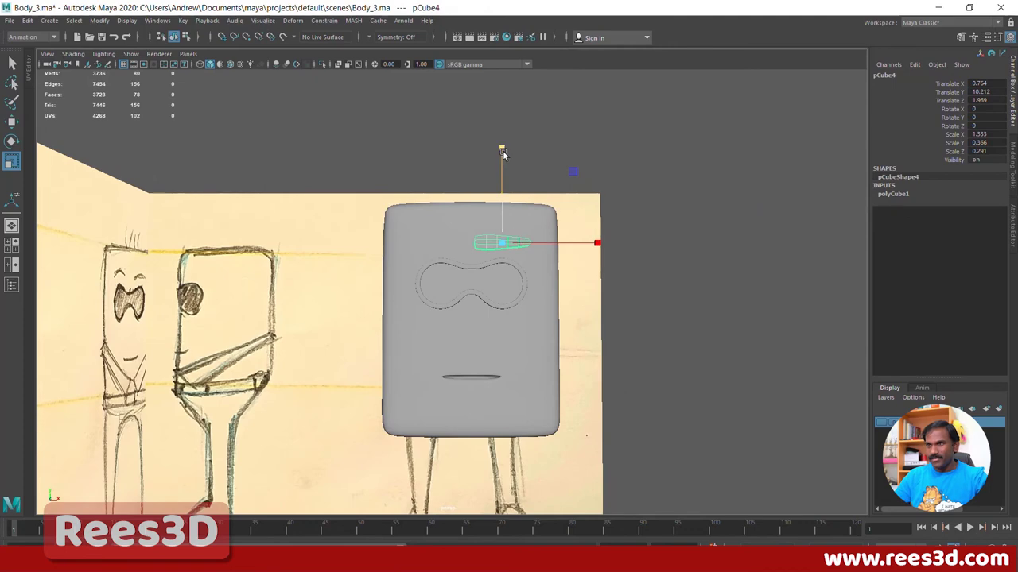
pyautogui.moveTo(502, 149); pyautogui.dragTo(514, 236)
pyautogui.keyDown('alt'); pyautogui.moveTo(514, 235); pyautogui.dragTo(502, 304); pyautogui.keyUp('alt')
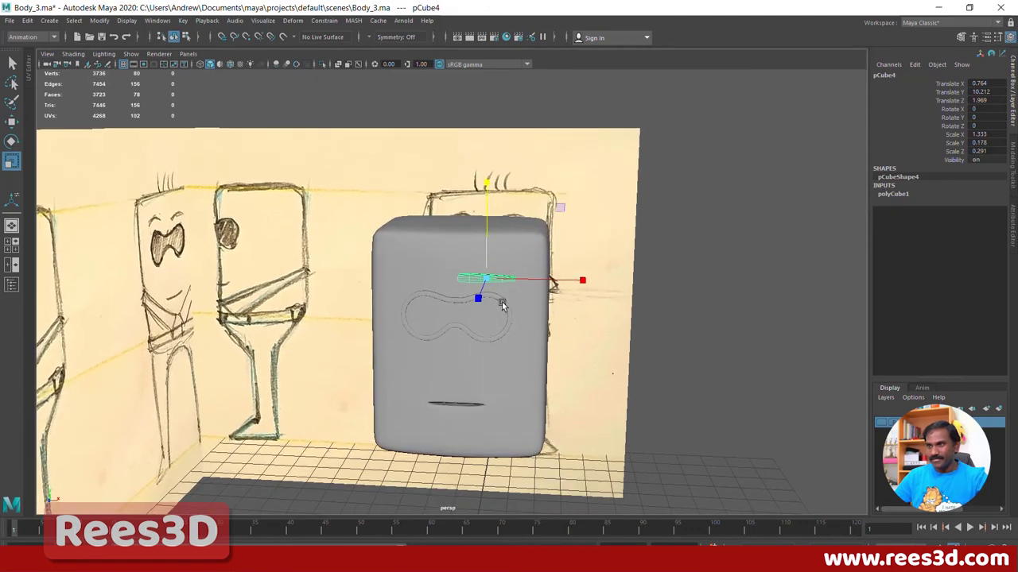
pyautogui.keyDown('alt'); pyautogui.moveTo(502, 304); pyautogui.dragTo(558, 302, button='right'); pyautogui.keyUp('alt')
pyautogui.keyDown('alt'); pyautogui.moveTo(558, 302); pyautogui.dragTo(450, 409, button='middle'); pyautogui.keyUp('alt')
pyautogui.keyDown('alt'); pyautogui.moveTo(450, 408); pyautogui.dragTo(518, 342); pyautogui.keyUp('alt')
# Step: In the front view, rotate the eyebrow's inner end vertices and move them down onto the start of the sketched curve
pyautogui.press('space')
pyautogui.press('space')
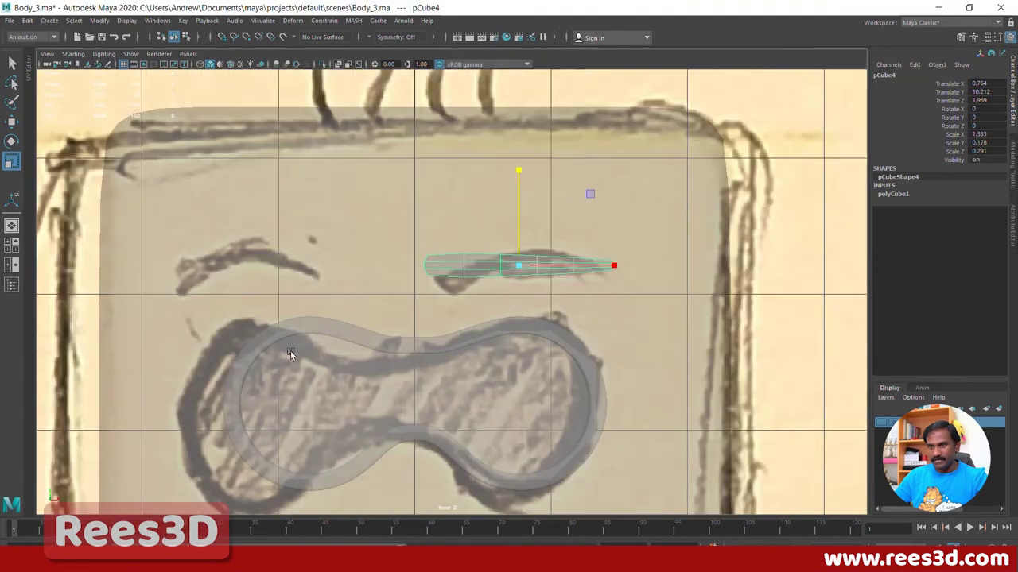
pyautogui.keyDown('alt'); pyautogui.moveTo(292, 334); pyautogui.dragTo(504, 334, button='right'); pyautogui.keyUp('alt')
pyautogui.keyDown('alt'); pyautogui.moveTo(504, 334); pyautogui.dragTo(486, 371, button='middle'); pyautogui.keyUp('alt')
pyautogui.moveTo(569, 284); pyautogui.dragTo(387, 271, button='right')
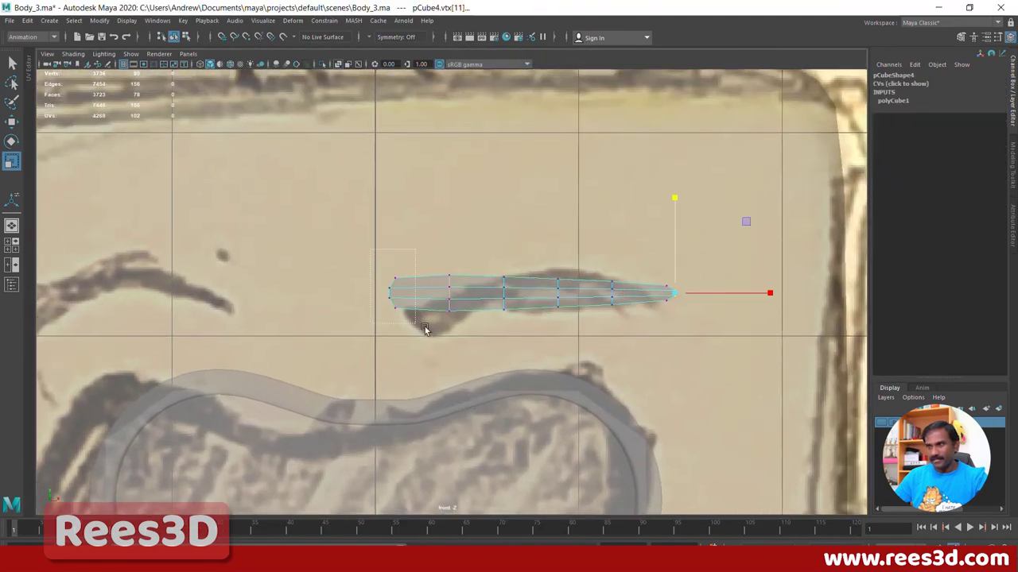
pyautogui.moveTo(425, 329); pyautogui.dragTo(426, 329)
pyautogui.press('e')
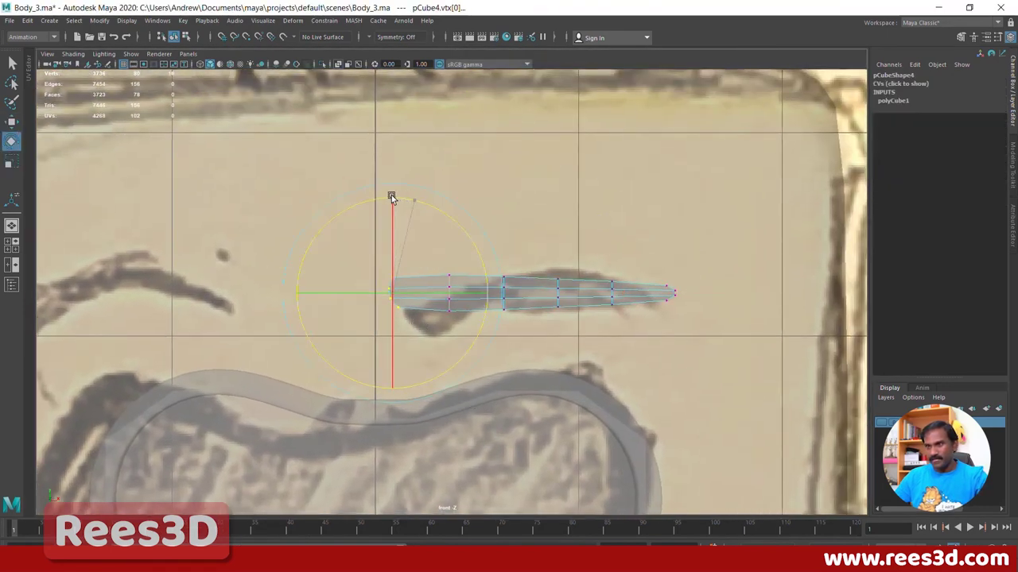
pyautogui.press('w')
pyautogui.moveTo(393, 294); pyautogui.dragTo(411, 314)
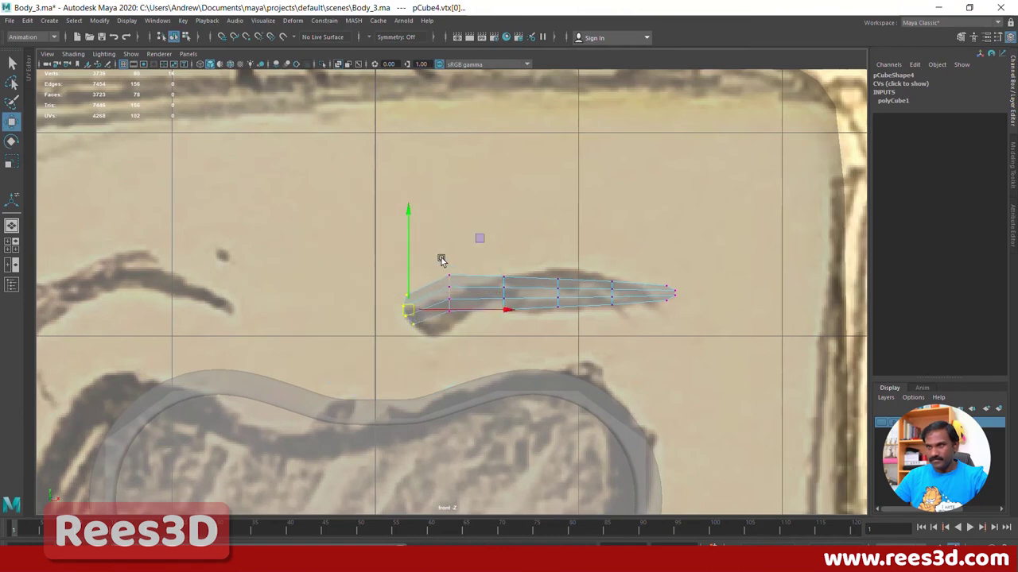
# Step: Rotate and move the remaining vertex columns to bend the eyebrow into an arch along the sketch, lowering its outer tip
pyautogui.moveTo(438, 257); pyautogui.dragTo(510, 282)
pyautogui.press('e')
pyautogui.press('w')
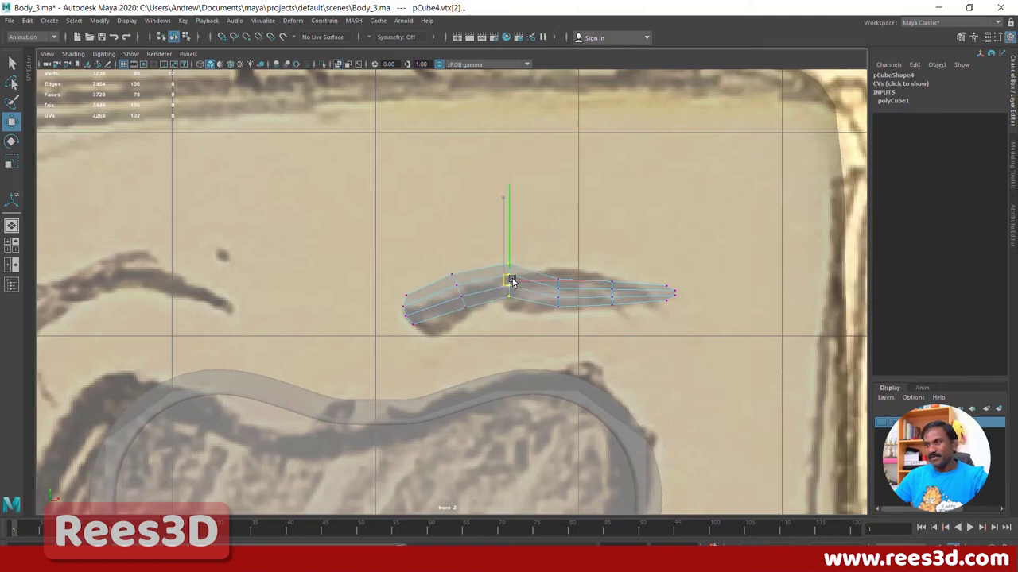
pyautogui.moveTo(578, 329); pyautogui.dragTo(578, 330)
pyautogui.moveTo(557, 294); pyautogui.dragTo(708, 331)
pyautogui.moveTo(677, 299); pyautogui.dragTo(677, 306)
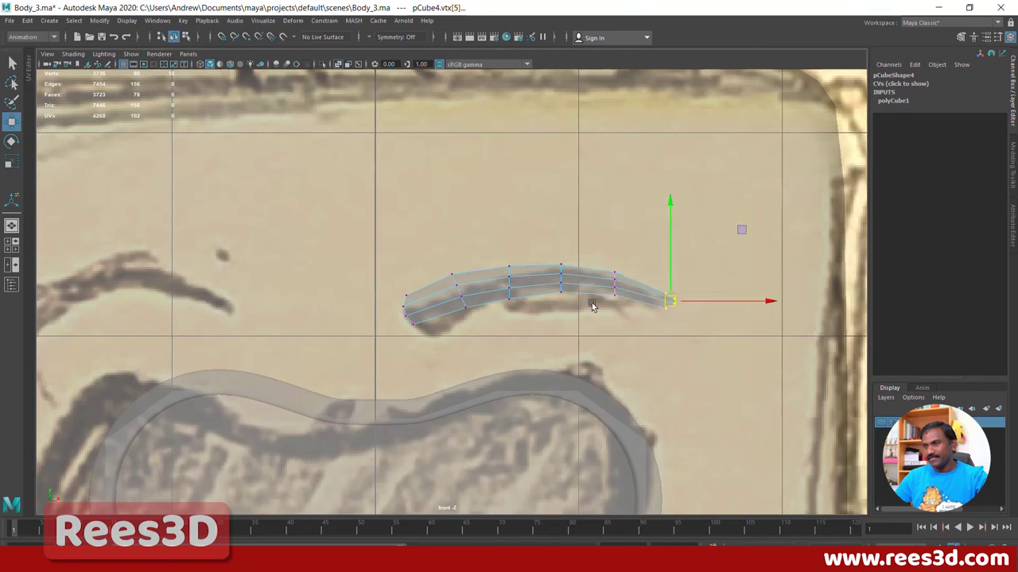
# Step: Return the eyebrow from vertex editing to object mode and thin its depth by scaling it to about 0.146 in Z
pyautogui.rightClick(579, 270)
pyautogui.click(563, 335)
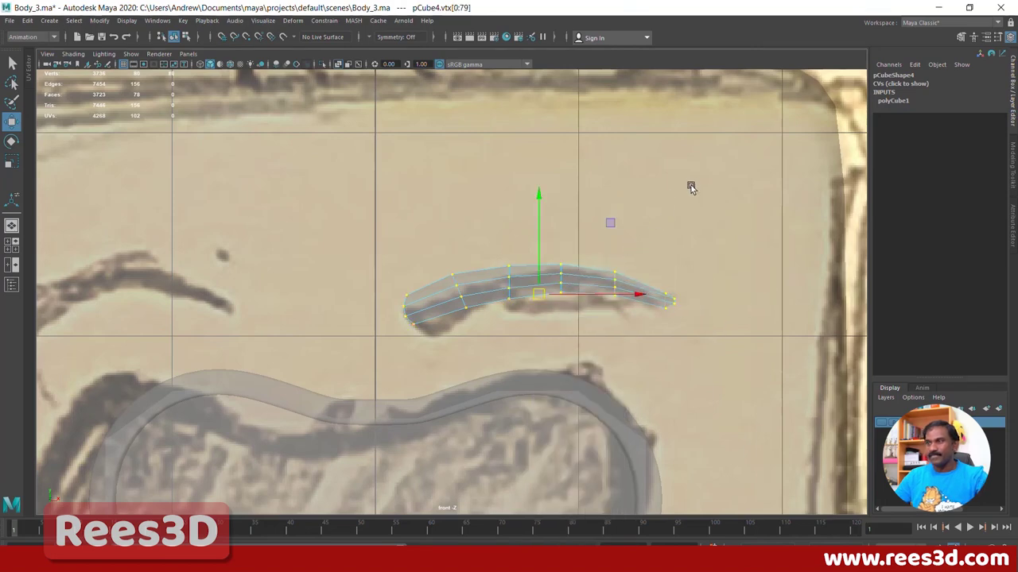
pyautogui.press('space')
pyautogui.press('space')
pyautogui.keyDown('alt'); pyautogui.moveTo(502, 289); pyautogui.dragTo(653, 325); pyautogui.keyUp('alt')
pyautogui.keyDown('alt'); pyautogui.moveTo(654, 325); pyautogui.dragTo(534, 352, button='middle'); pyautogui.keyUp('alt')
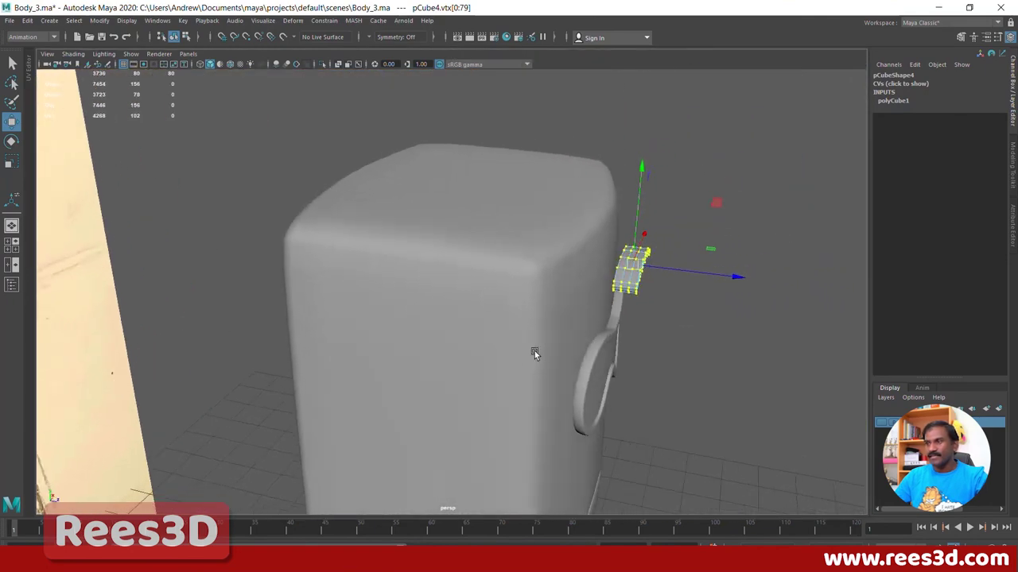
pyautogui.keyDown('alt'); pyautogui.moveTo(534, 353); pyautogui.dragTo(446, 358); pyautogui.keyUp('alt')
pyautogui.keyDown('alt'); pyautogui.moveTo(445, 358); pyautogui.dragTo(835, 374, button='right'); pyautogui.keyUp('alt')
pyautogui.keyDown('alt'); pyautogui.moveTo(834, 374); pyautogui.dragTo(555, 378, button='middle'); pyautogui.keyUp('alt')
pyautogui.moveTo(574, 316)
pyautogui.mouseDown(button='right')
pyautogui.moveTo(570, 353)
pyautogui.moveTo(572, 334)
pyautogui.mouseUp(button='right')
pyautogui.press('r')
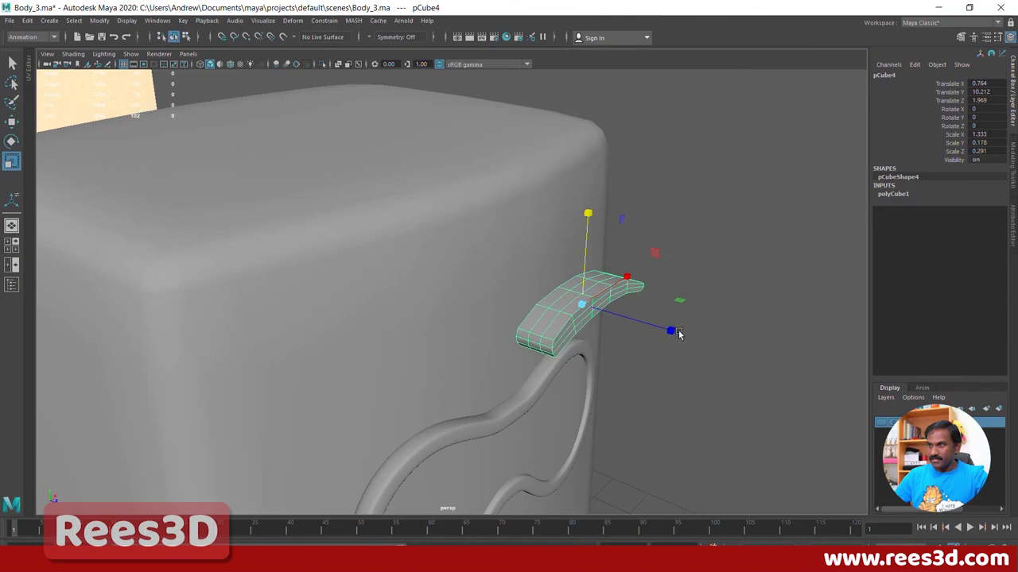
pyautogui.moveTo(677, 334); pyautogui.dragTo(656, 331)
pyautogui.keyDown('alt'); pyautogui.moveTo(493, 371); pyautogui.dragTo(542, 361); pyautogui.keyUp('alt')
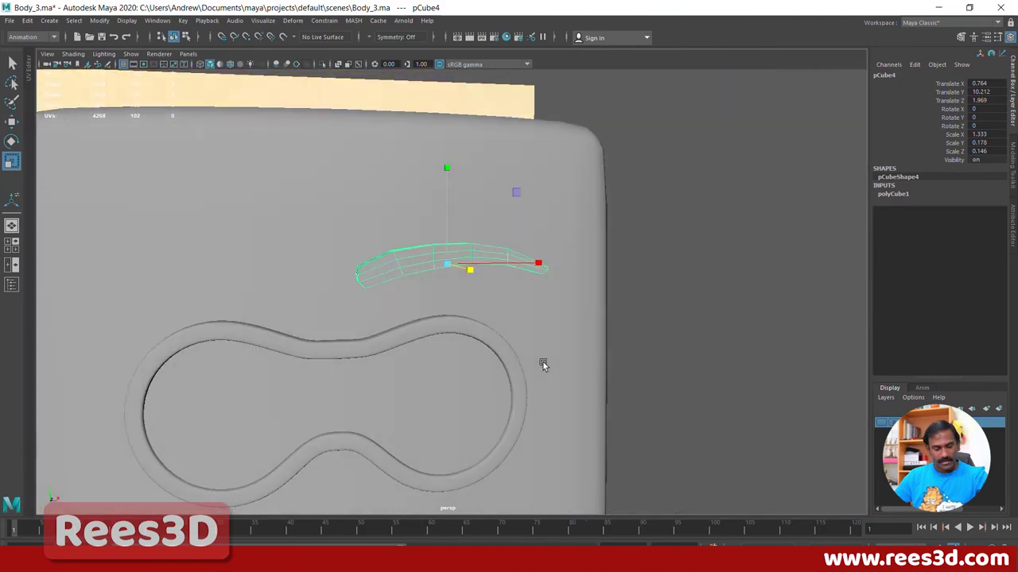
# Step: Seen from above, thin the eyebrow further by scaling it to about 0.116 in Z
pyautogui.click(660, 279)
pyautogui.keyDown('alt'); pyautogui.moveTo(534, 410); pyautogui.dragTo(533, 445); pyautogui.keyUp('alt')
pyautogui.click(469, 302)
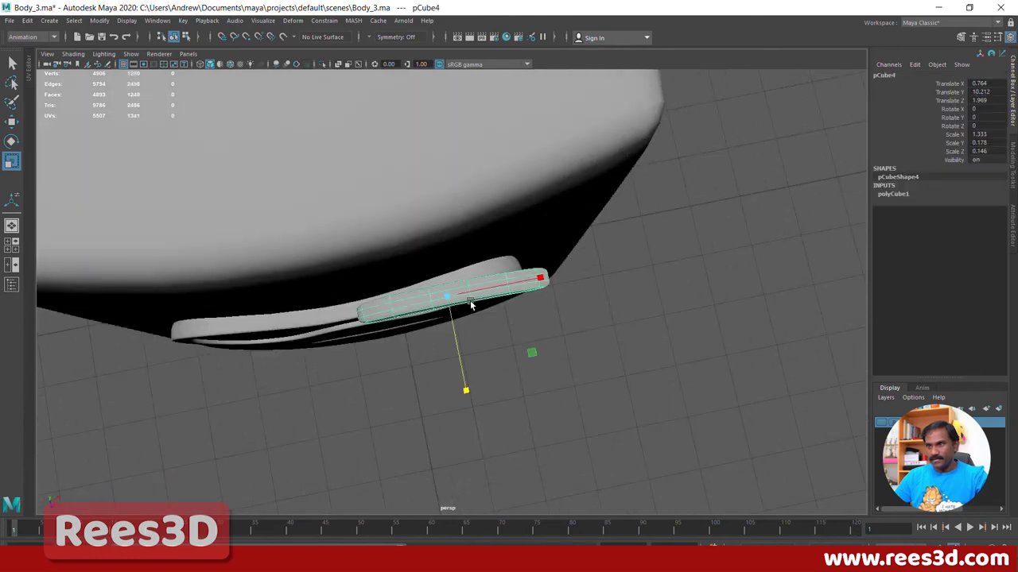
pyautogui.moveTo(468, 379); pyautogui.dragTo(469, 362)
# Step: Rotate the eyebrow to about 6.494 in Y and move it back to about 1.766 in Z to follow the curved face
pyautogui.press('e')
pyautogui.press('w')
pyautogui.press('e')
pyautogui.moveTo(528, 318); pyautogui.dragTo(532, 304)
pyautogui.press('w')
pyautogui.moveTo(461, 355); pyautogui.dragTo(455, 337)
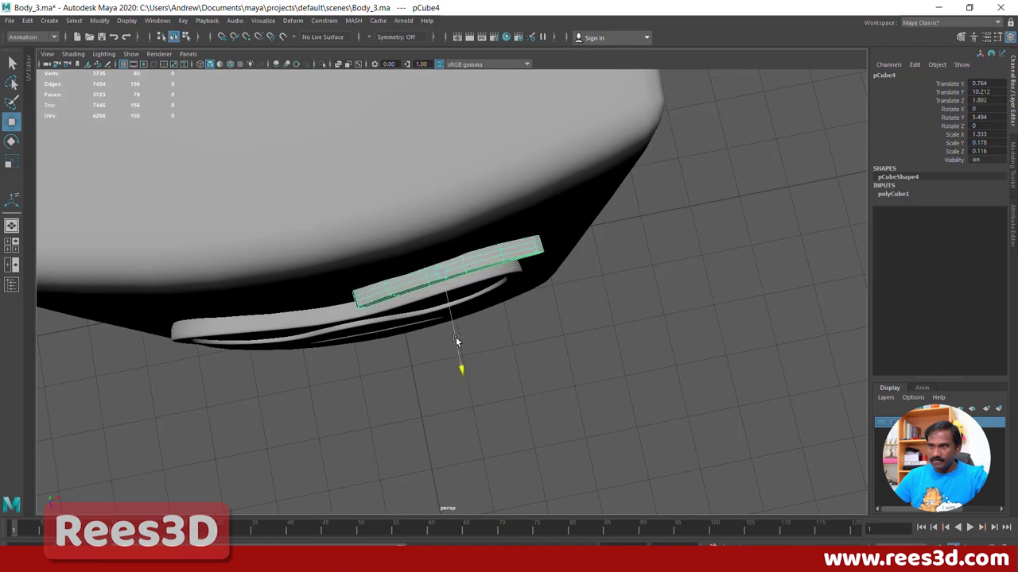
pyautogui.press('r')
pyautogui.press('e')
pyautogui.moveTo(530, 318); pyautogui.dragTo(529, 310)
pyautogui.press('w')
pyautogui.moveTo(456, 363); pyautogui.dragTo(477, 198)
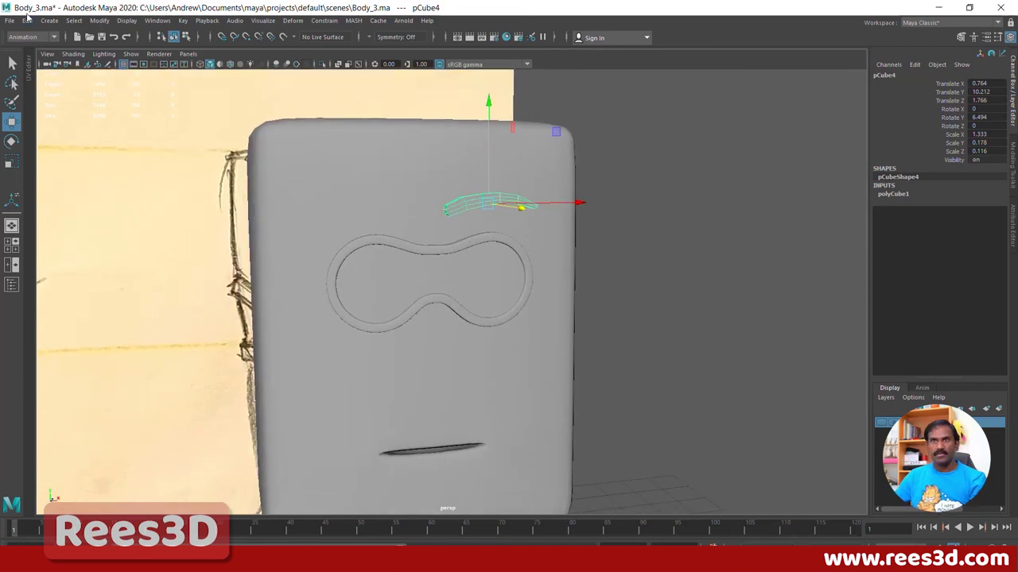
# Step: Delete the eyebrow's construction history and freeze its transformations
pyautogui.click(27, 22)
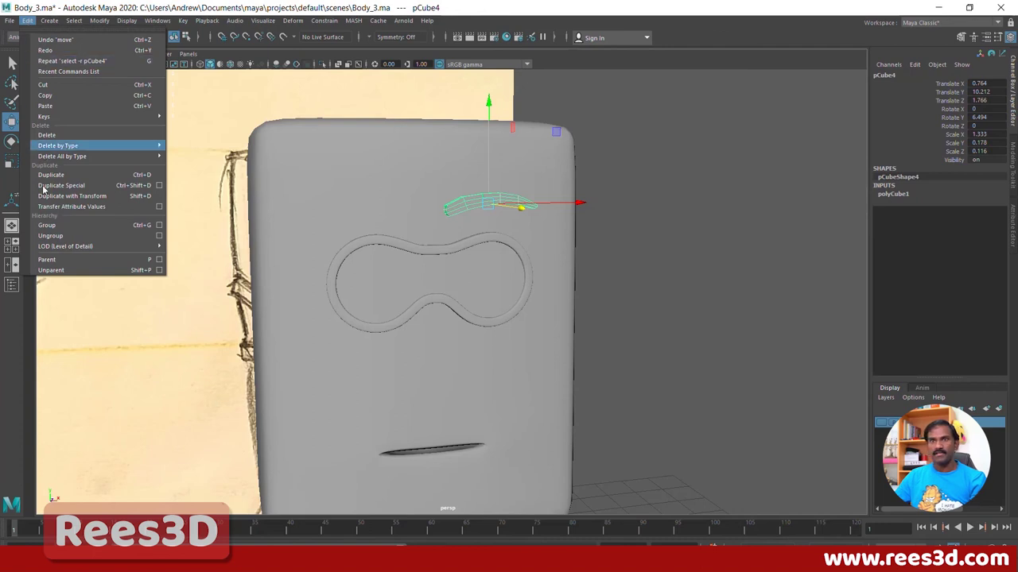
pyautogui.moveTo(68, 156)
pyautogui.click(190, 157)
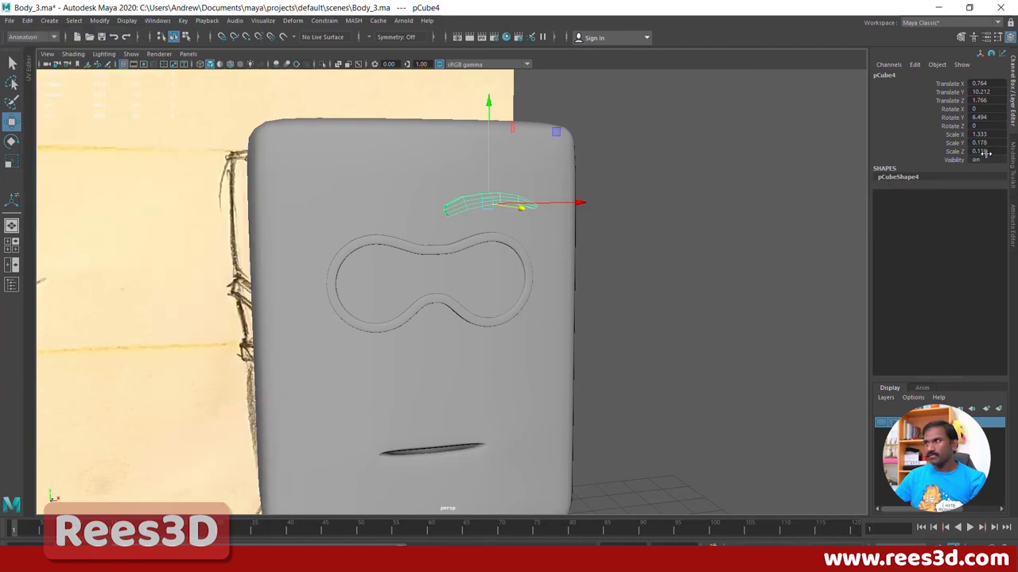
pyautogui.keyDown('alt'); pyautogui.moveTo(565, 297); pyautogui.dragTo(525, 343); pyautogui.keyUp('alt')
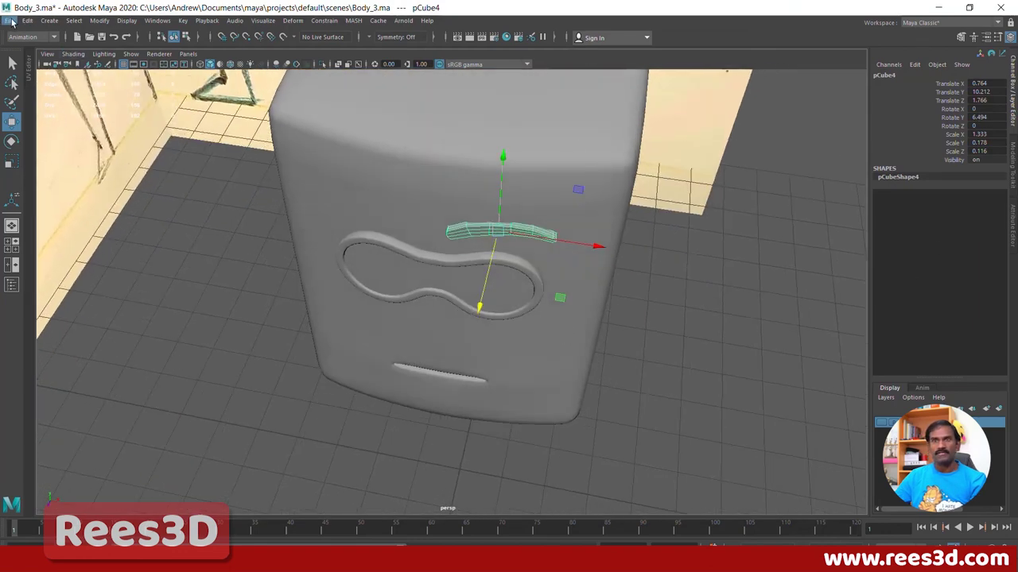
pyautogui.click(101, 20)
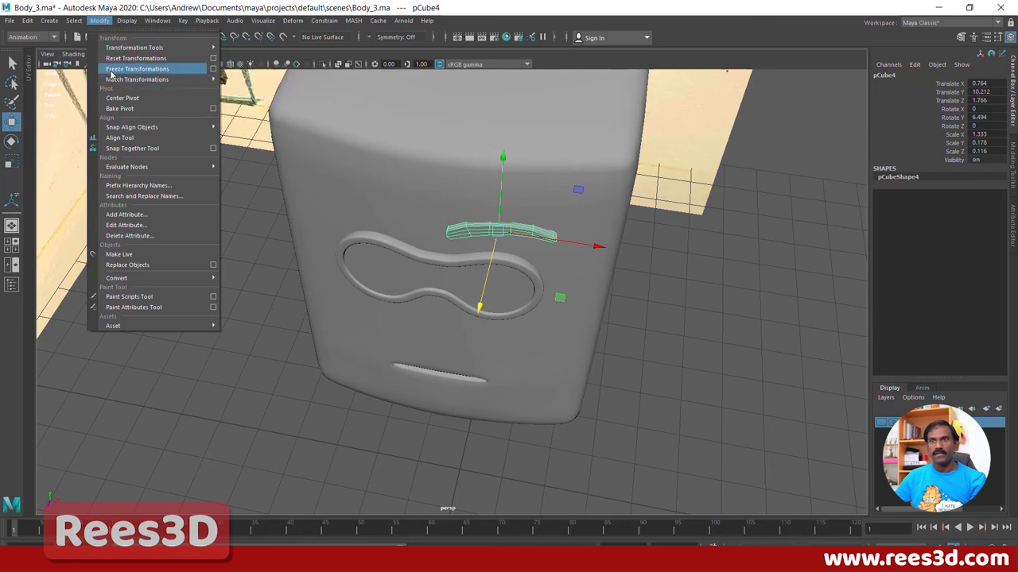
pyautogui.click(112, 70)
pyautogui.keyDown('alt'); pyautogui.moveTo(504, 329); pyautogui.dragTo(517, 262); pyautogui.keyUp('alt')
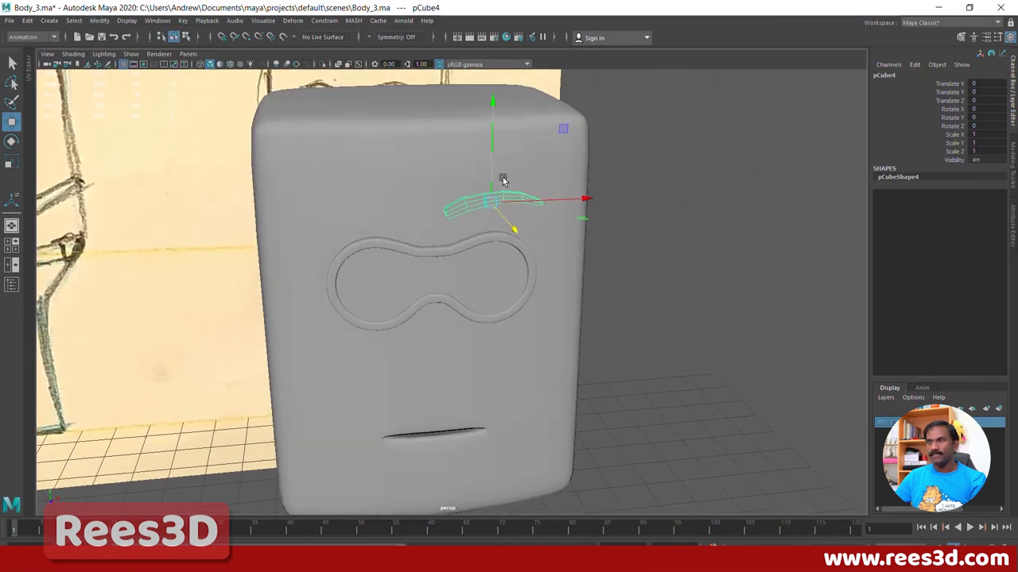
# Step: Move the eyebrow's pivot sideways onto the centre line of the face, snapping it to the grid
pyautogui.press('e')
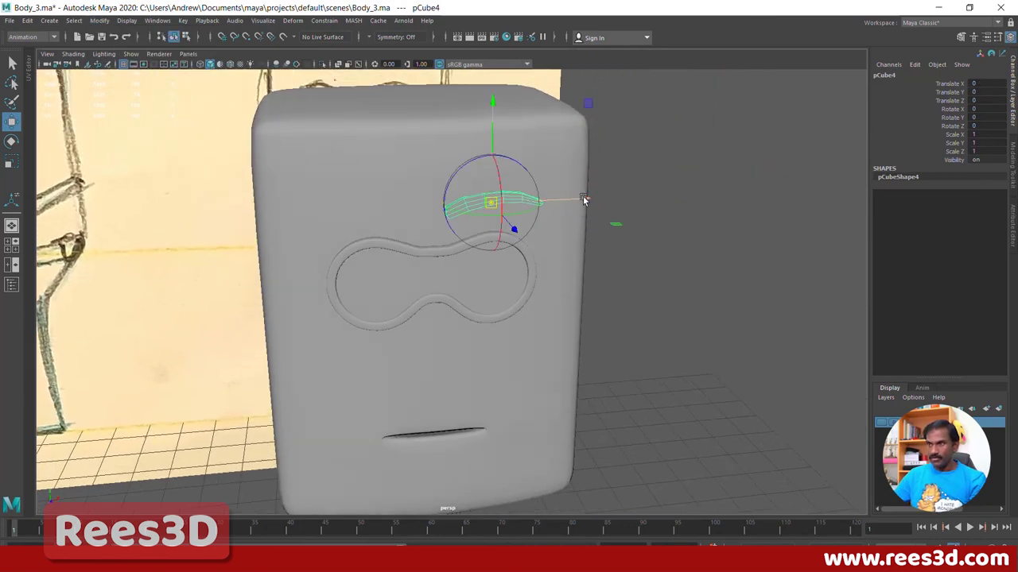
pyautogui.moveTo(583, 198); pyautogui.dragTo(448, 212)
pyautogui.press('x')
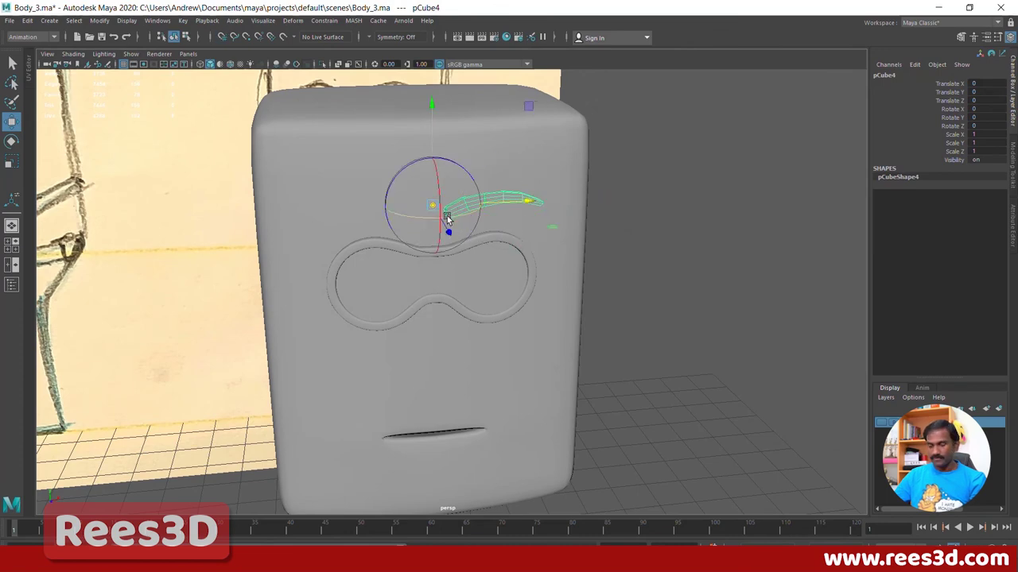
pyautogui.press('w')
pyautogui.keyDown('alt'); pyautogui.moveTo(514, 225); pyautogui.dragTo(437, 340); pyautogui.keyUp('alt')
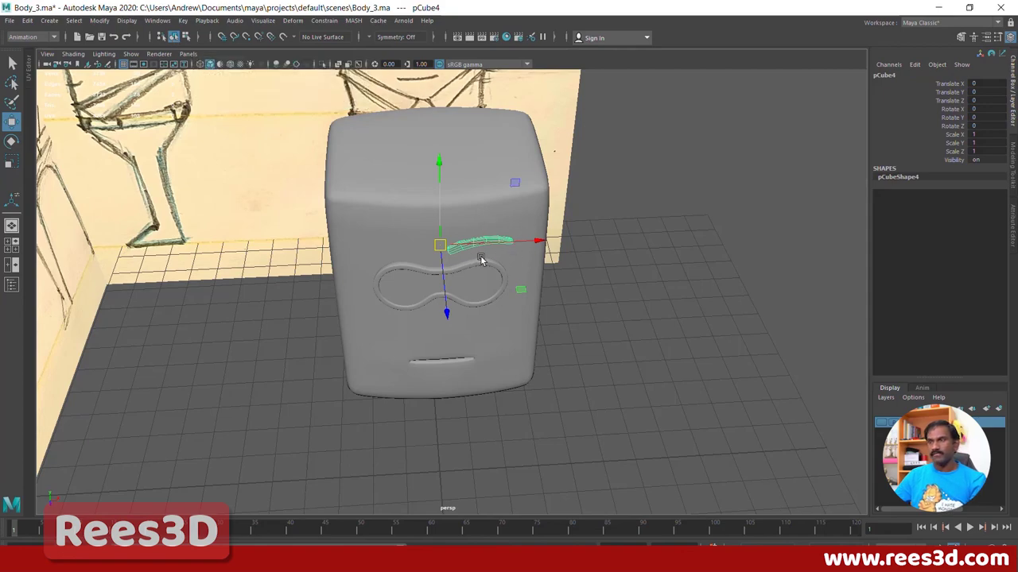
pyautogui.moveTo(482, 259)
pyautogui.keyDown('alt'); pyautogui.mouseDown()
pyautogui.moveTo(400, 273)
pyautogui.moveTo(416, 261)
pyautogui.mouseUp(); pyautogui.keyUp('alt')
pyautogui.keyDown('alt'); pyautogui.moveTo(416, 261); pyautogui.dragTo(478, 271, button='right'); pyautogui.keyUp('alt')
pyautogui.keyDown('alt'); pyautogui.moveTo(351, 84); pyautogui.dragTo(364, 107, button='middle'); pyautogui.keyUp('alt')
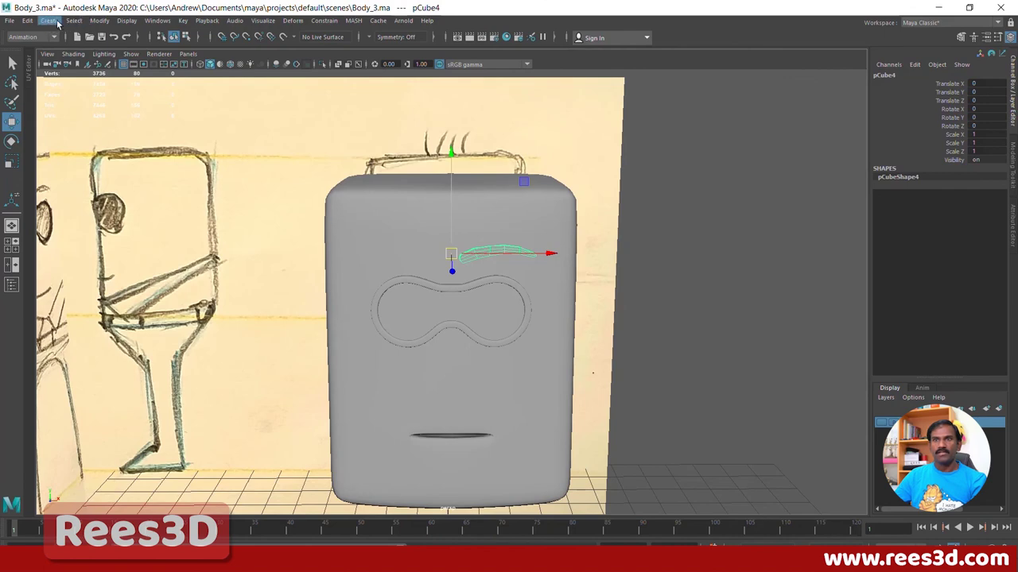
# Step: Reset the Duplicate Special options and set the geometry type to Instance
pyautogui.click(28, 21)
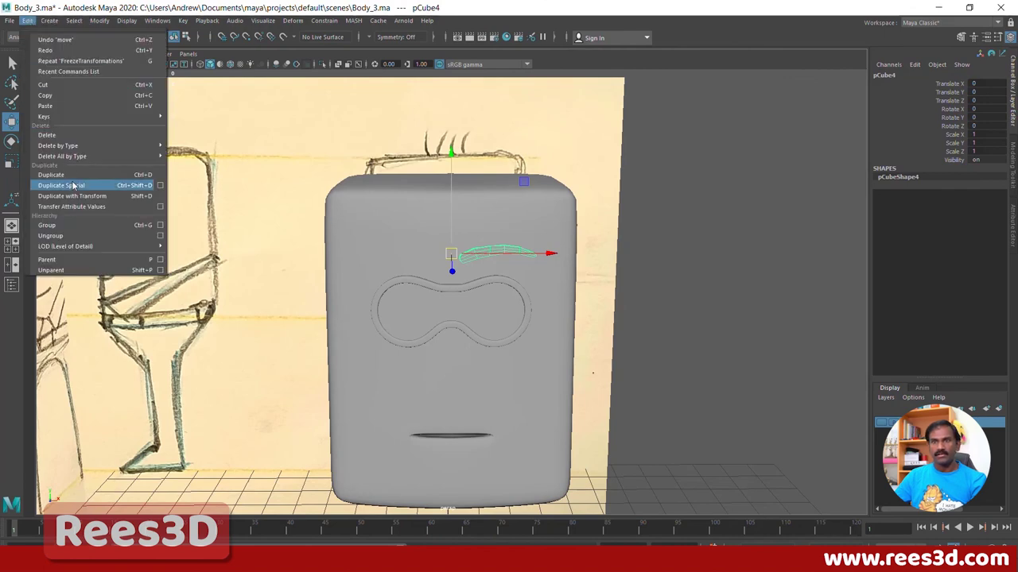
pyautogui.click(160, 186)
pyautogui.click(47, 124)
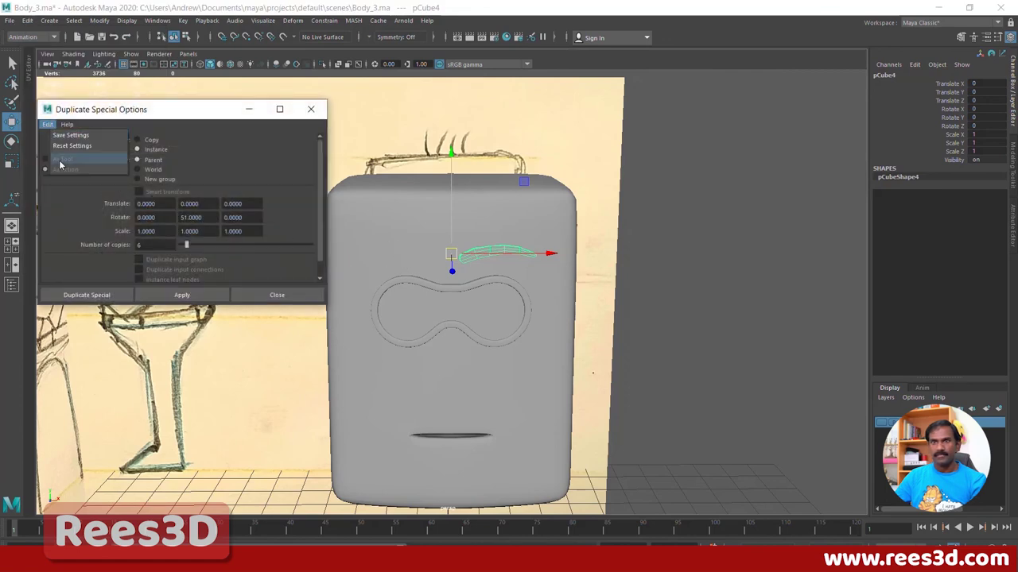
pyautogui.click(67, 159)
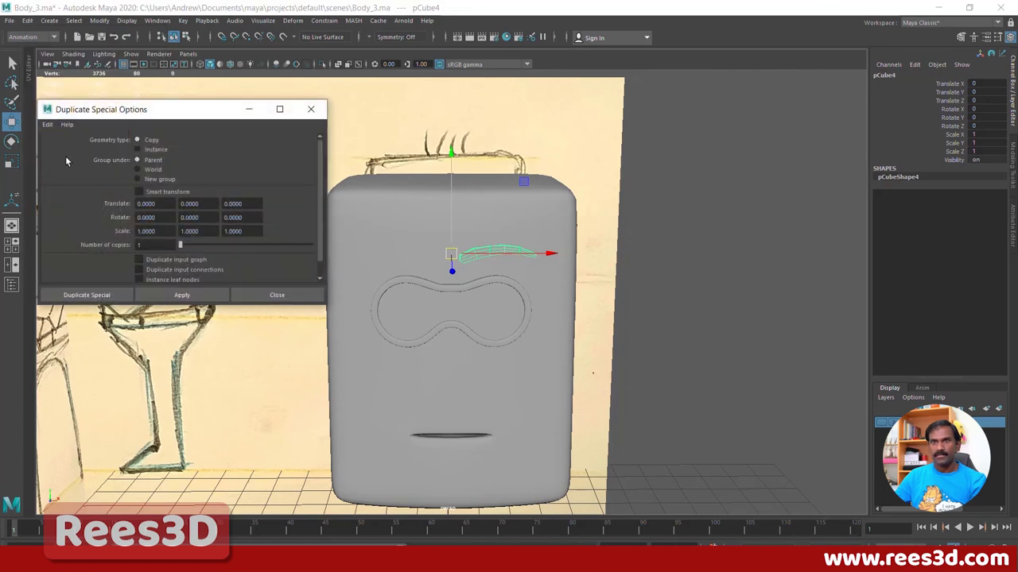
pyautogui.click(151, 153)
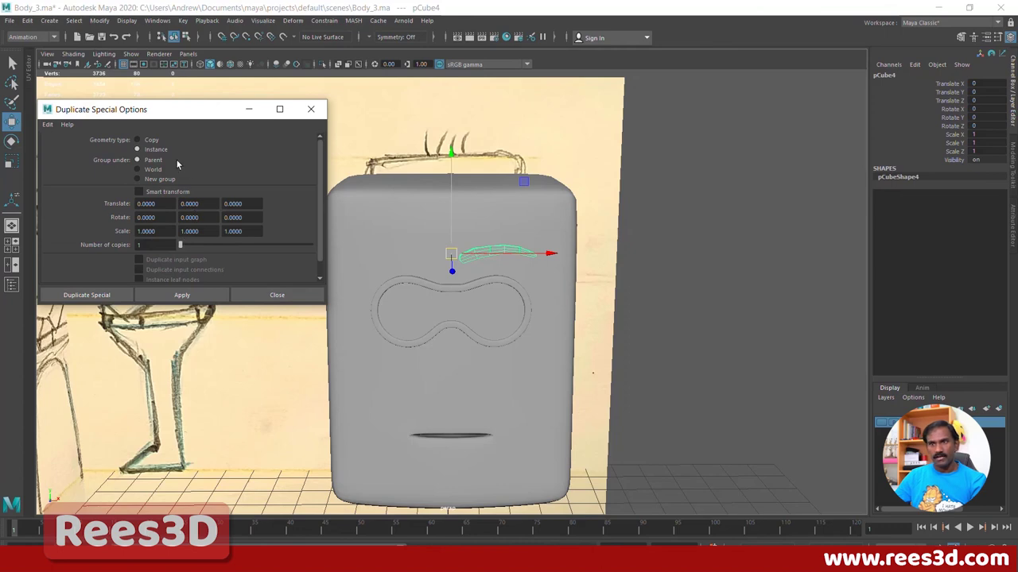
pyautogui.scroll(-1, 92, 258)
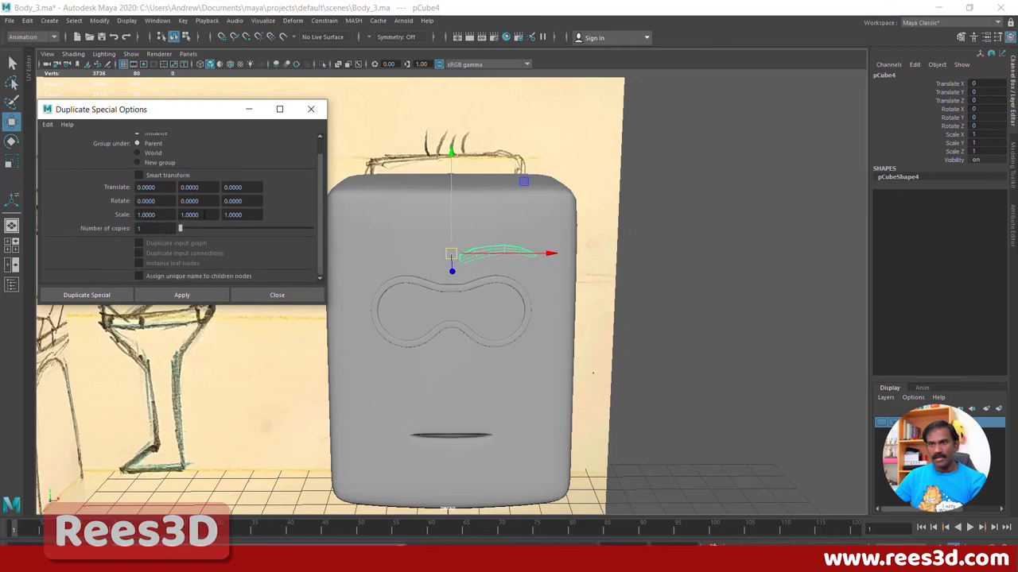
# Step: Set the duplicate's X scale to -1 and create the mirrored eyebrow on the other side of the face
pyautogui.doubleClick(159, 215)
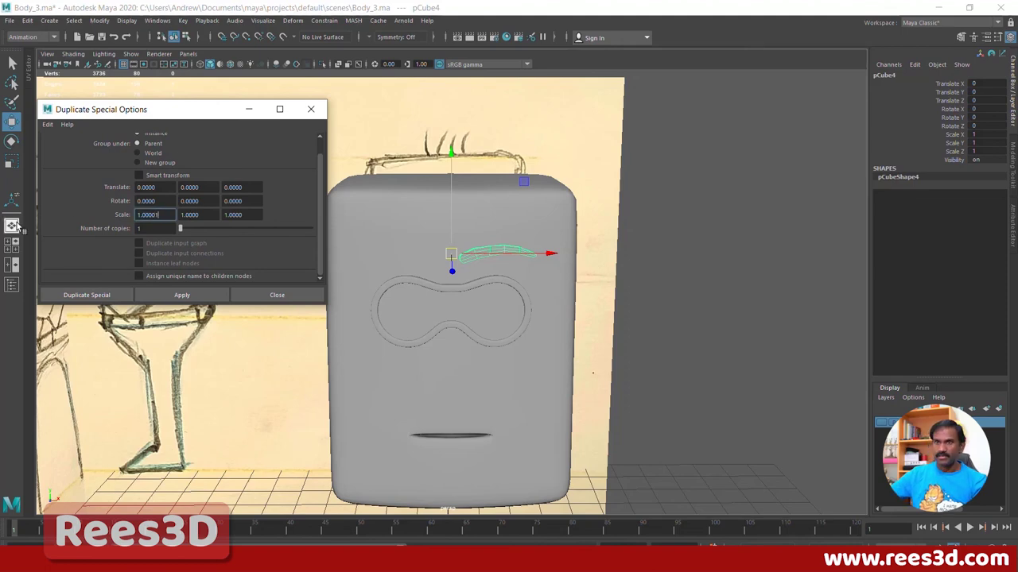
pyautogui.press('Return')
pyautogui.write('-')
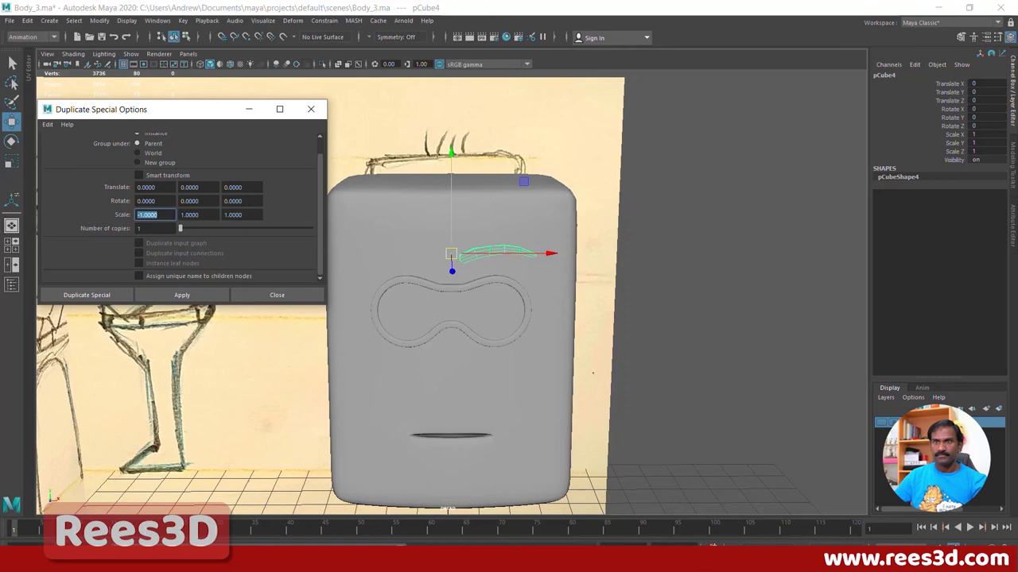
pyautogui.click(76, 294)
pyautogui.click(700, 341)
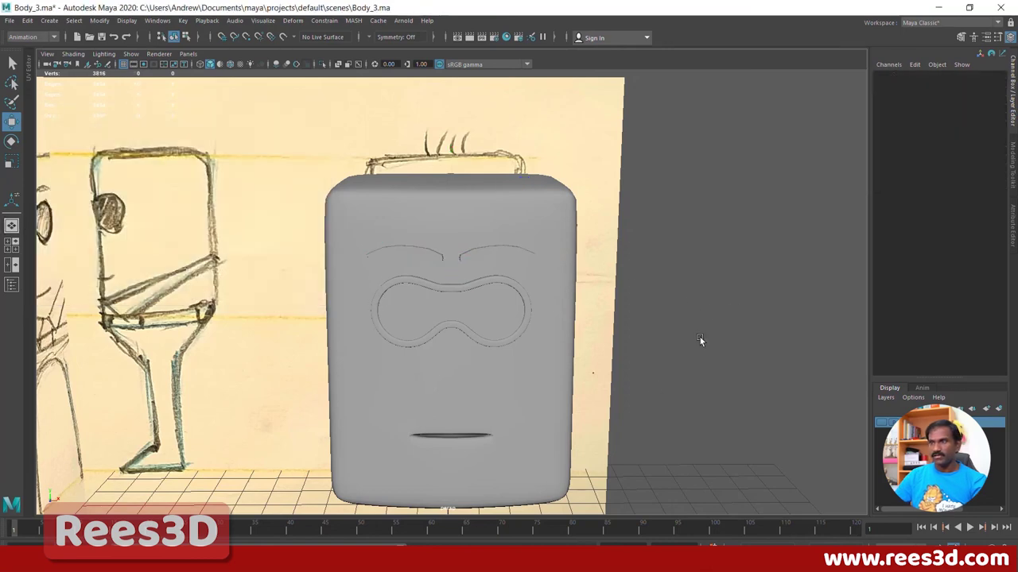
# Step: Show the wireframe over the shaded model and make the hidden torso and legs layer visible again
pyautogui.moveTo(588, 415)
pyautogui.keyDown('alt'); pyautogui.mouseDown()
pyautogui.moveTo(555, 404)
pyautogui.moveTo(322, 75)
pyautogui.mouseUp(); pyautogui.keyUp('alt')
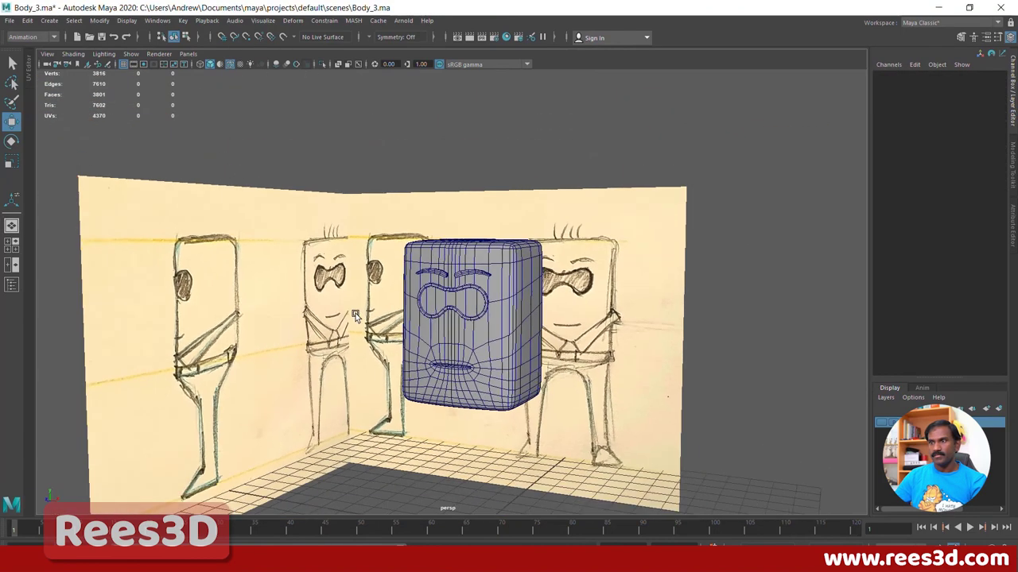
pyautogui.keyDown('alt'); pyautogui.moveTo(532, 281); pyautogui.dragTo(671, 417); pyautogui.keyUp('alt')
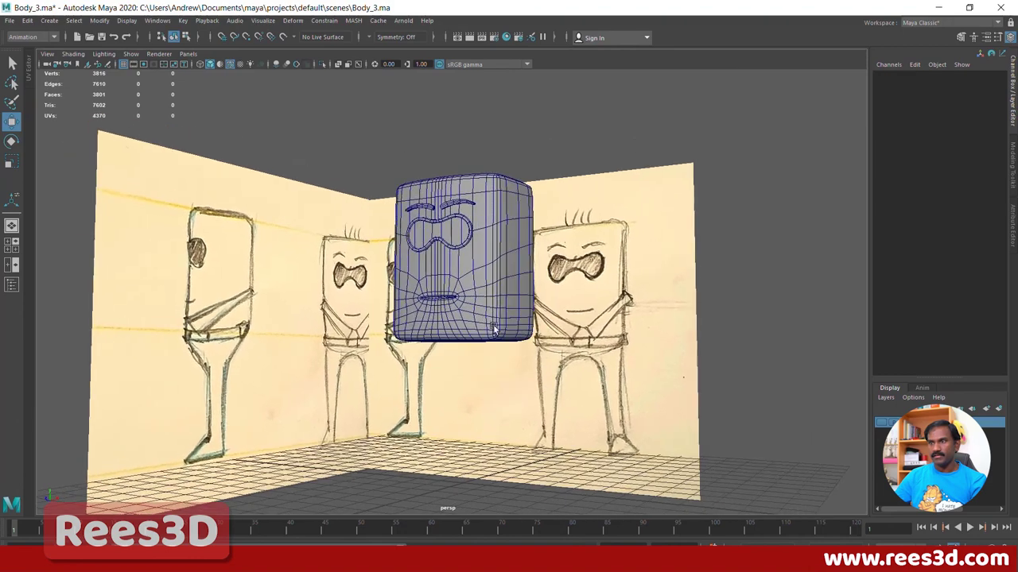
pyautogui.click(881, 423)
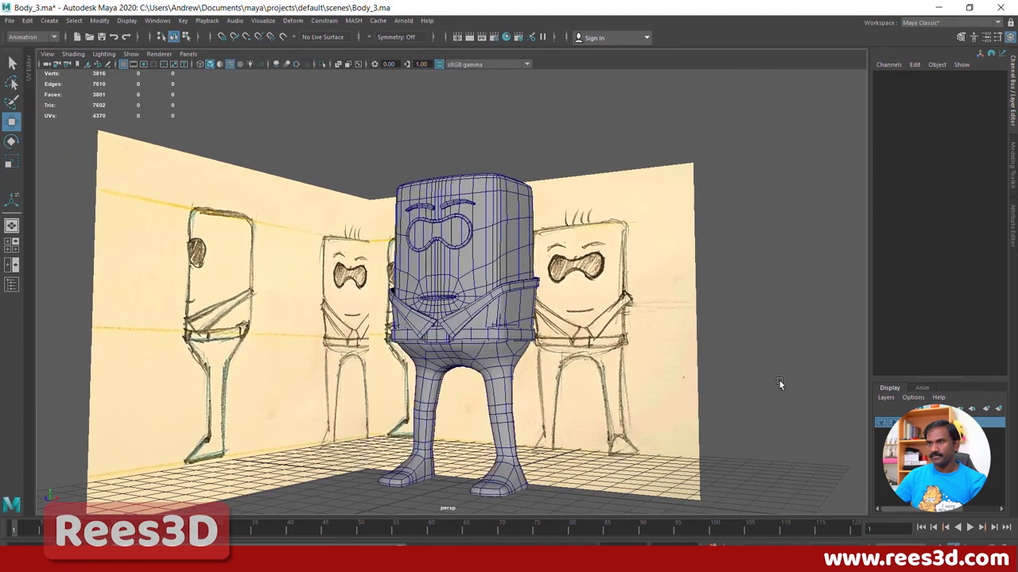
pyautogui.keyDown('alt'); pyautogui.moveTo(586, 311); pyautogui.dragTo(573, 341); pyautogui.keyUp('alt')
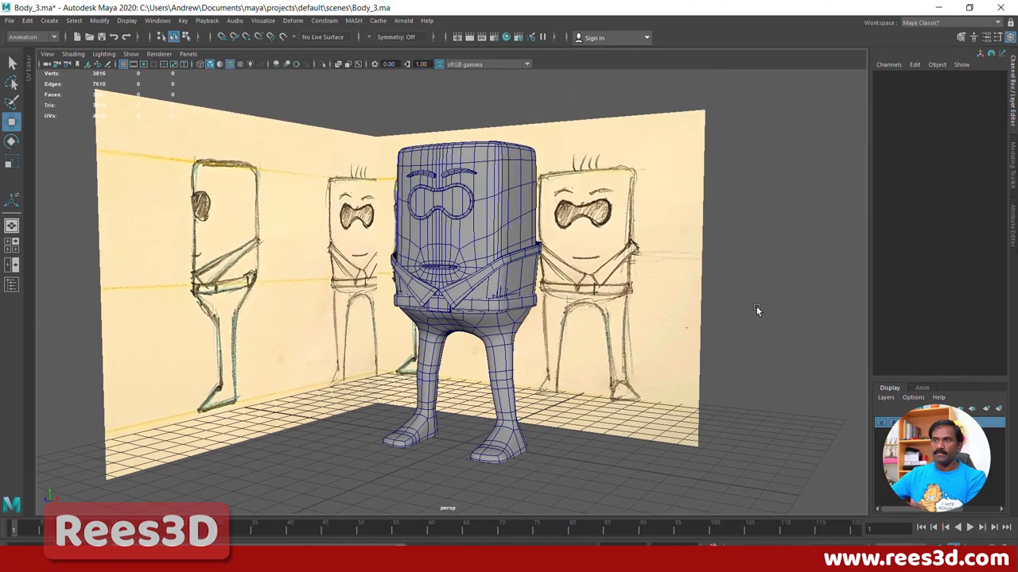